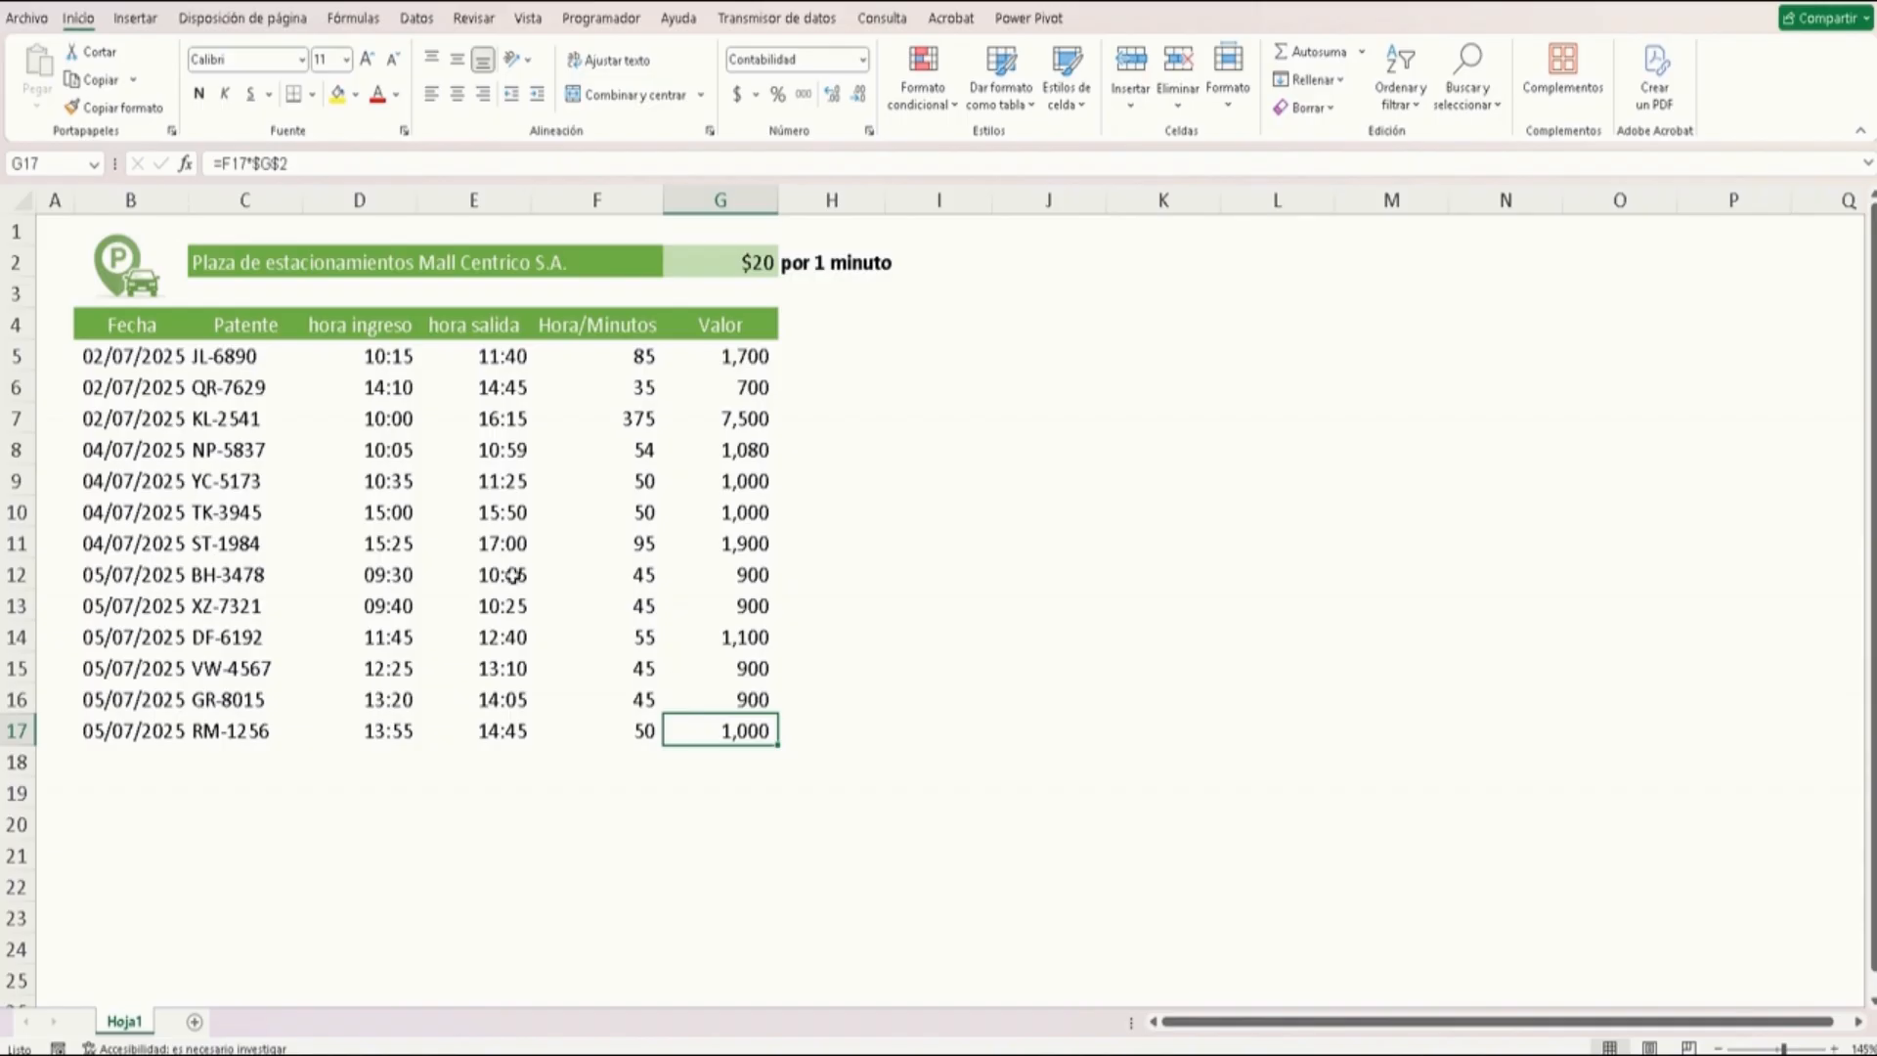
Copy the parking records table B4:G17 and paste it as values only starting at cell J4
click(135, 318)
drag(135, 318, 721, 721)
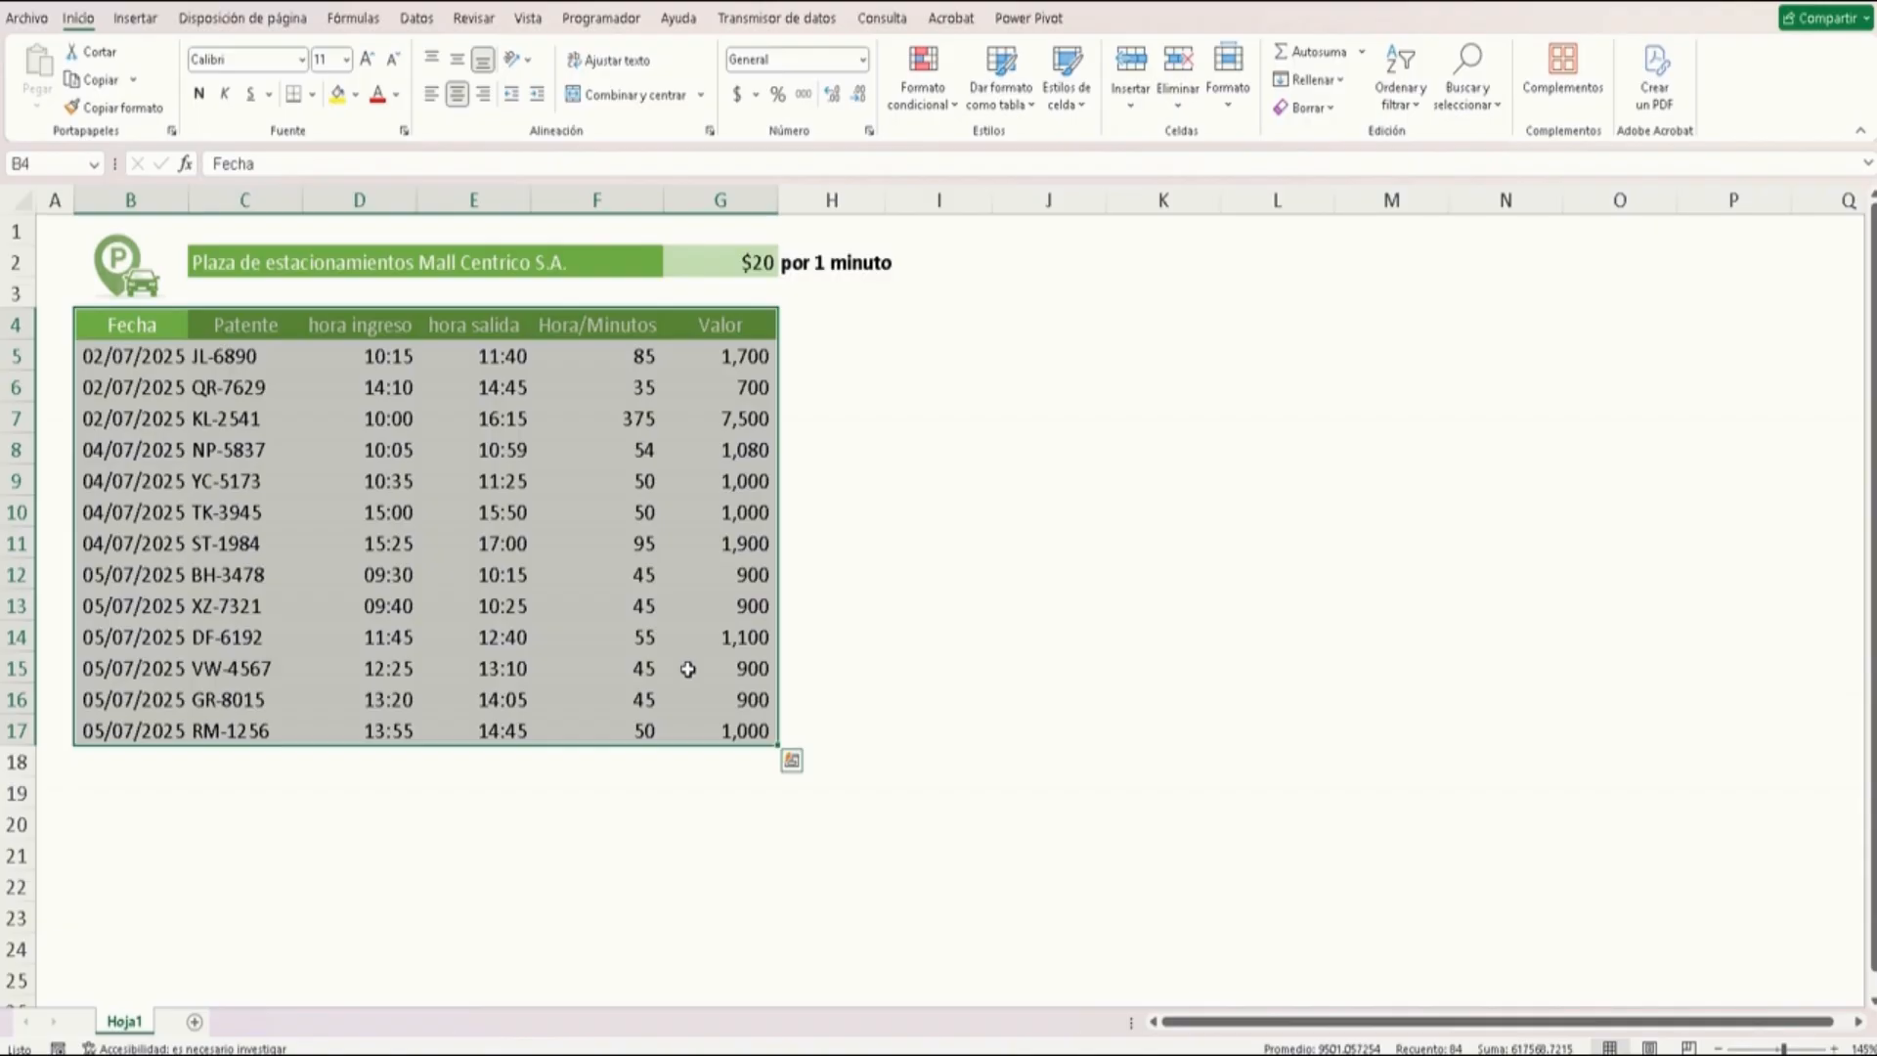
key(ctrl+c)
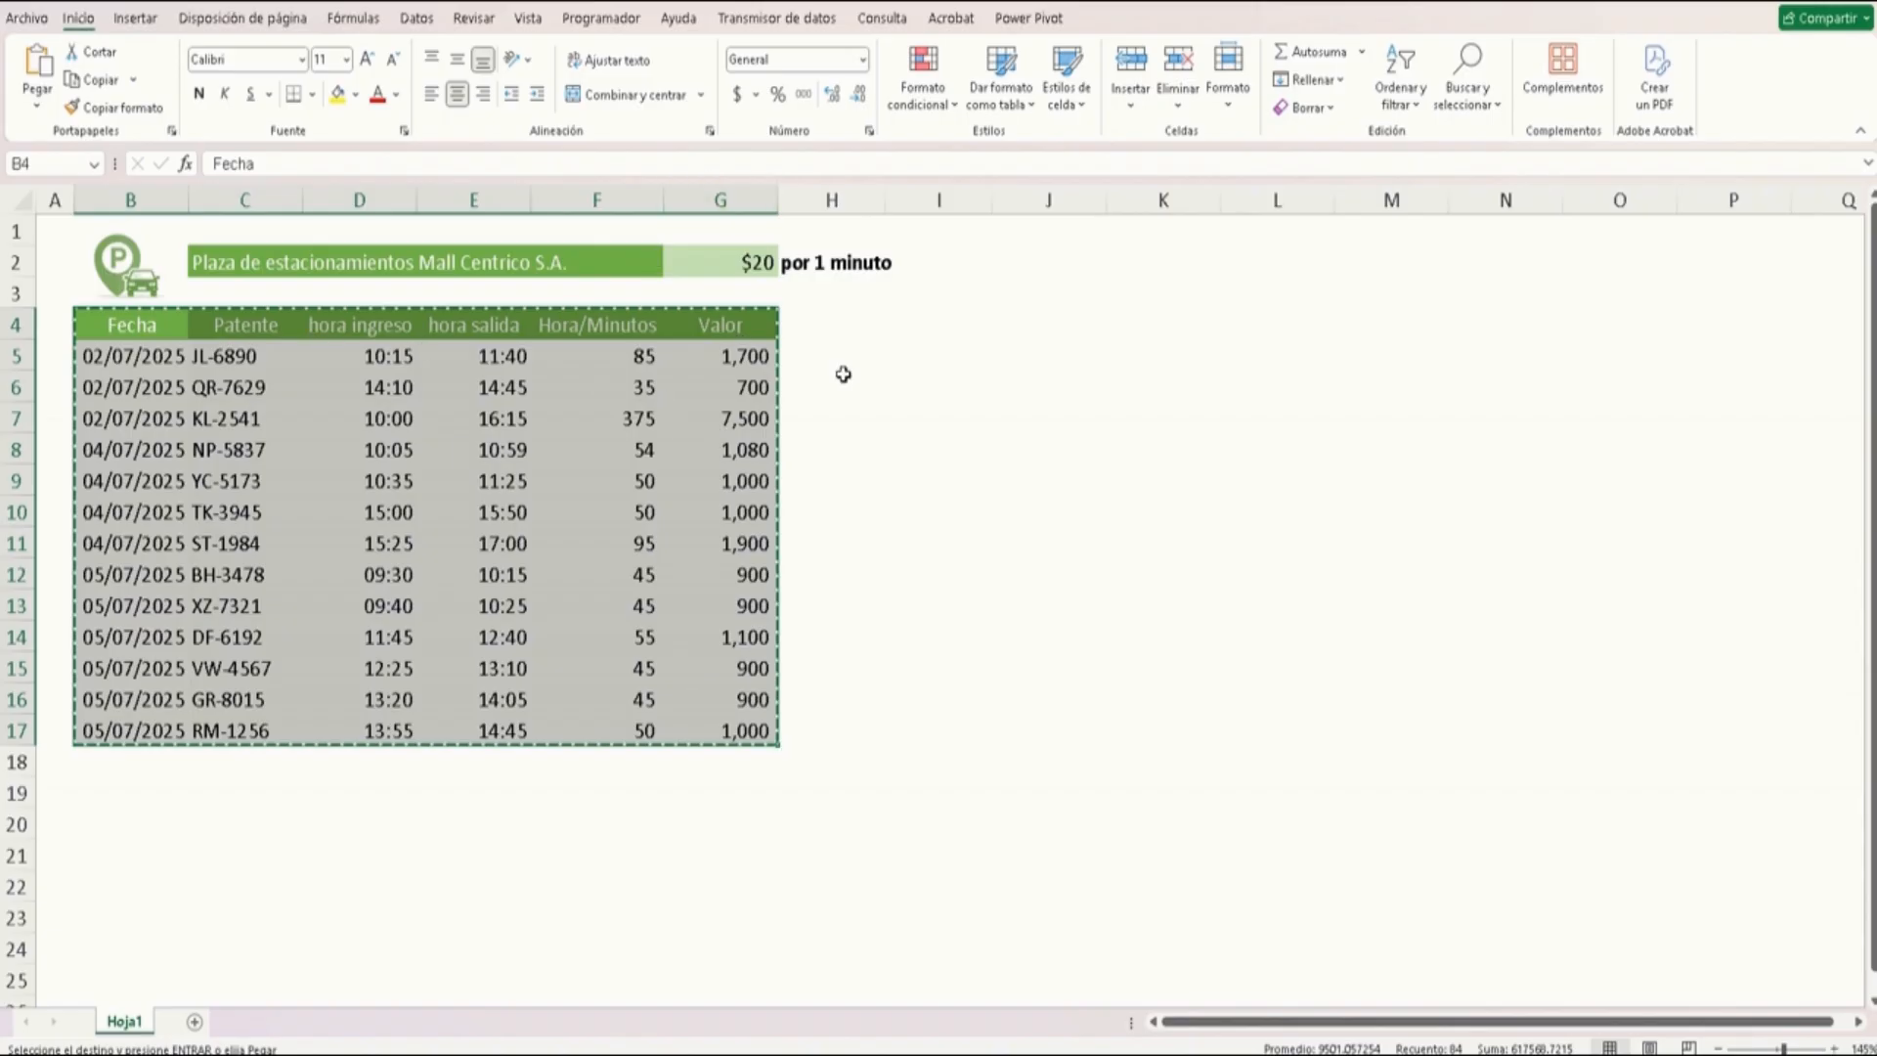
click(1028, 317)
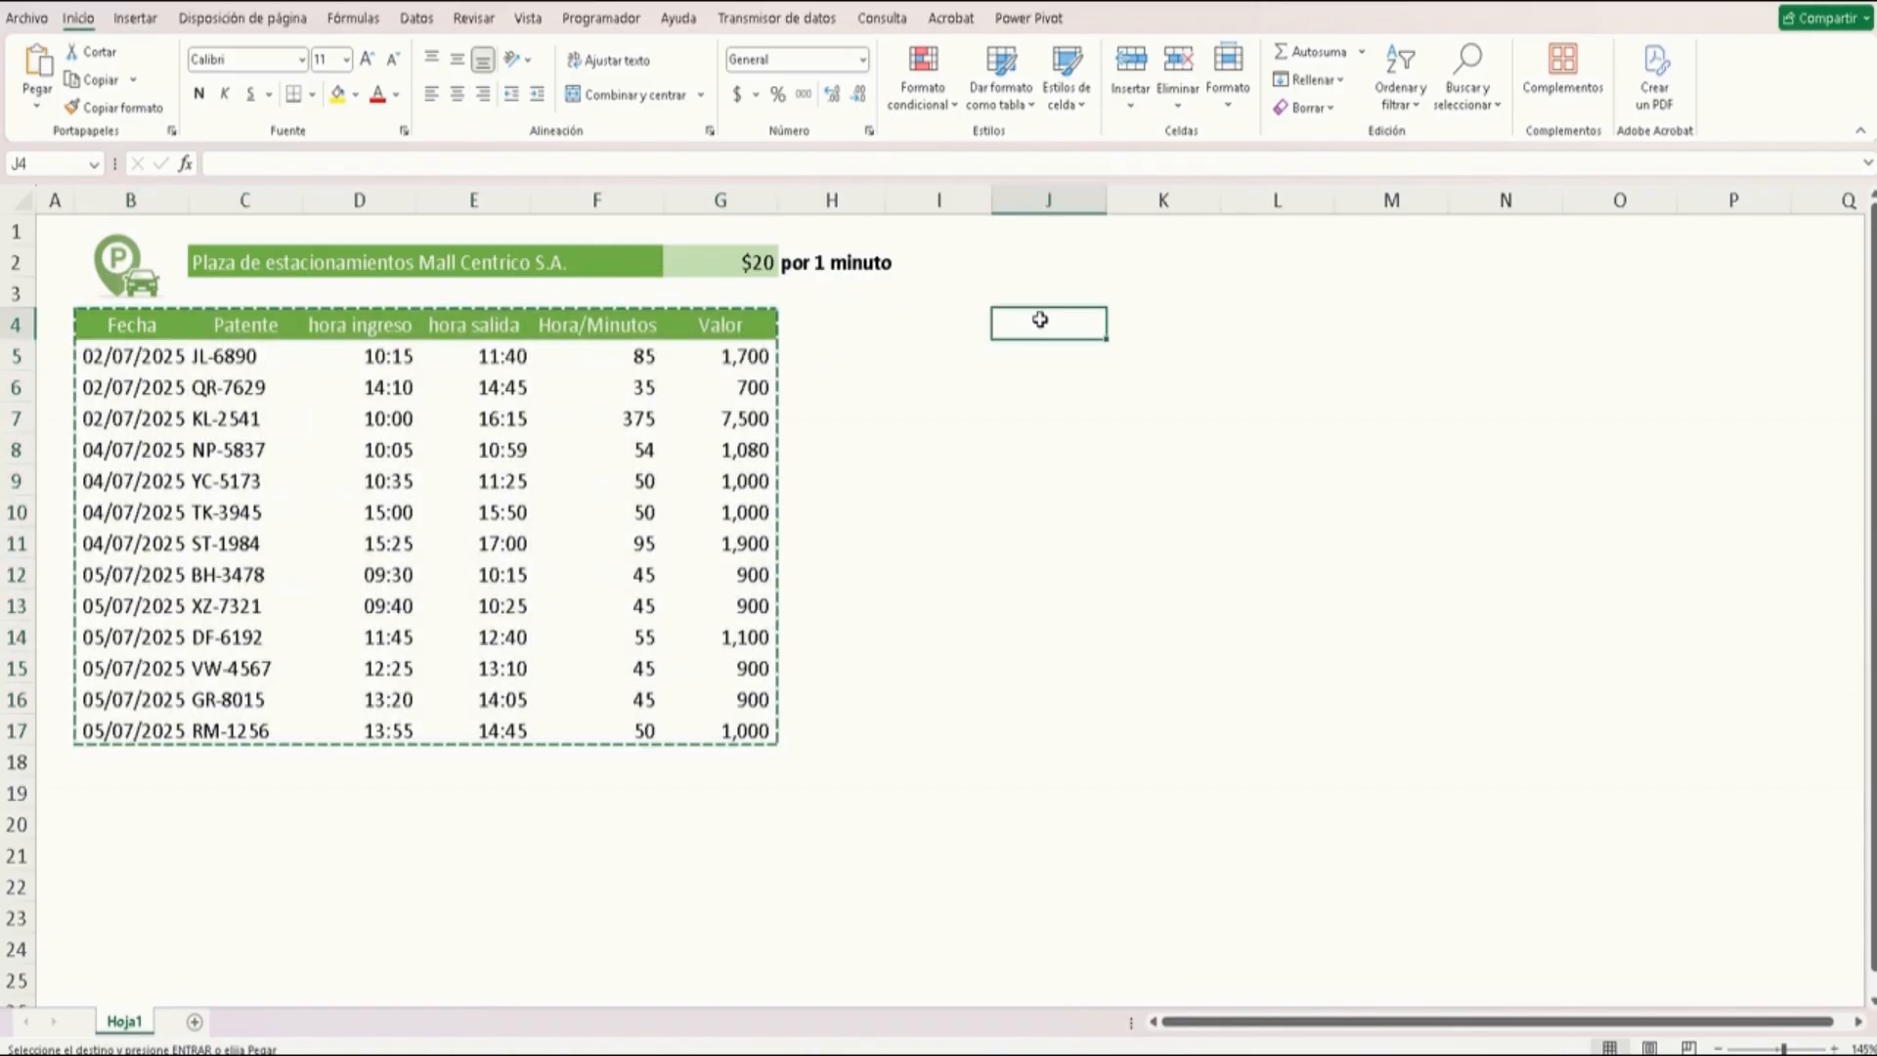
right_click(1036, 319)
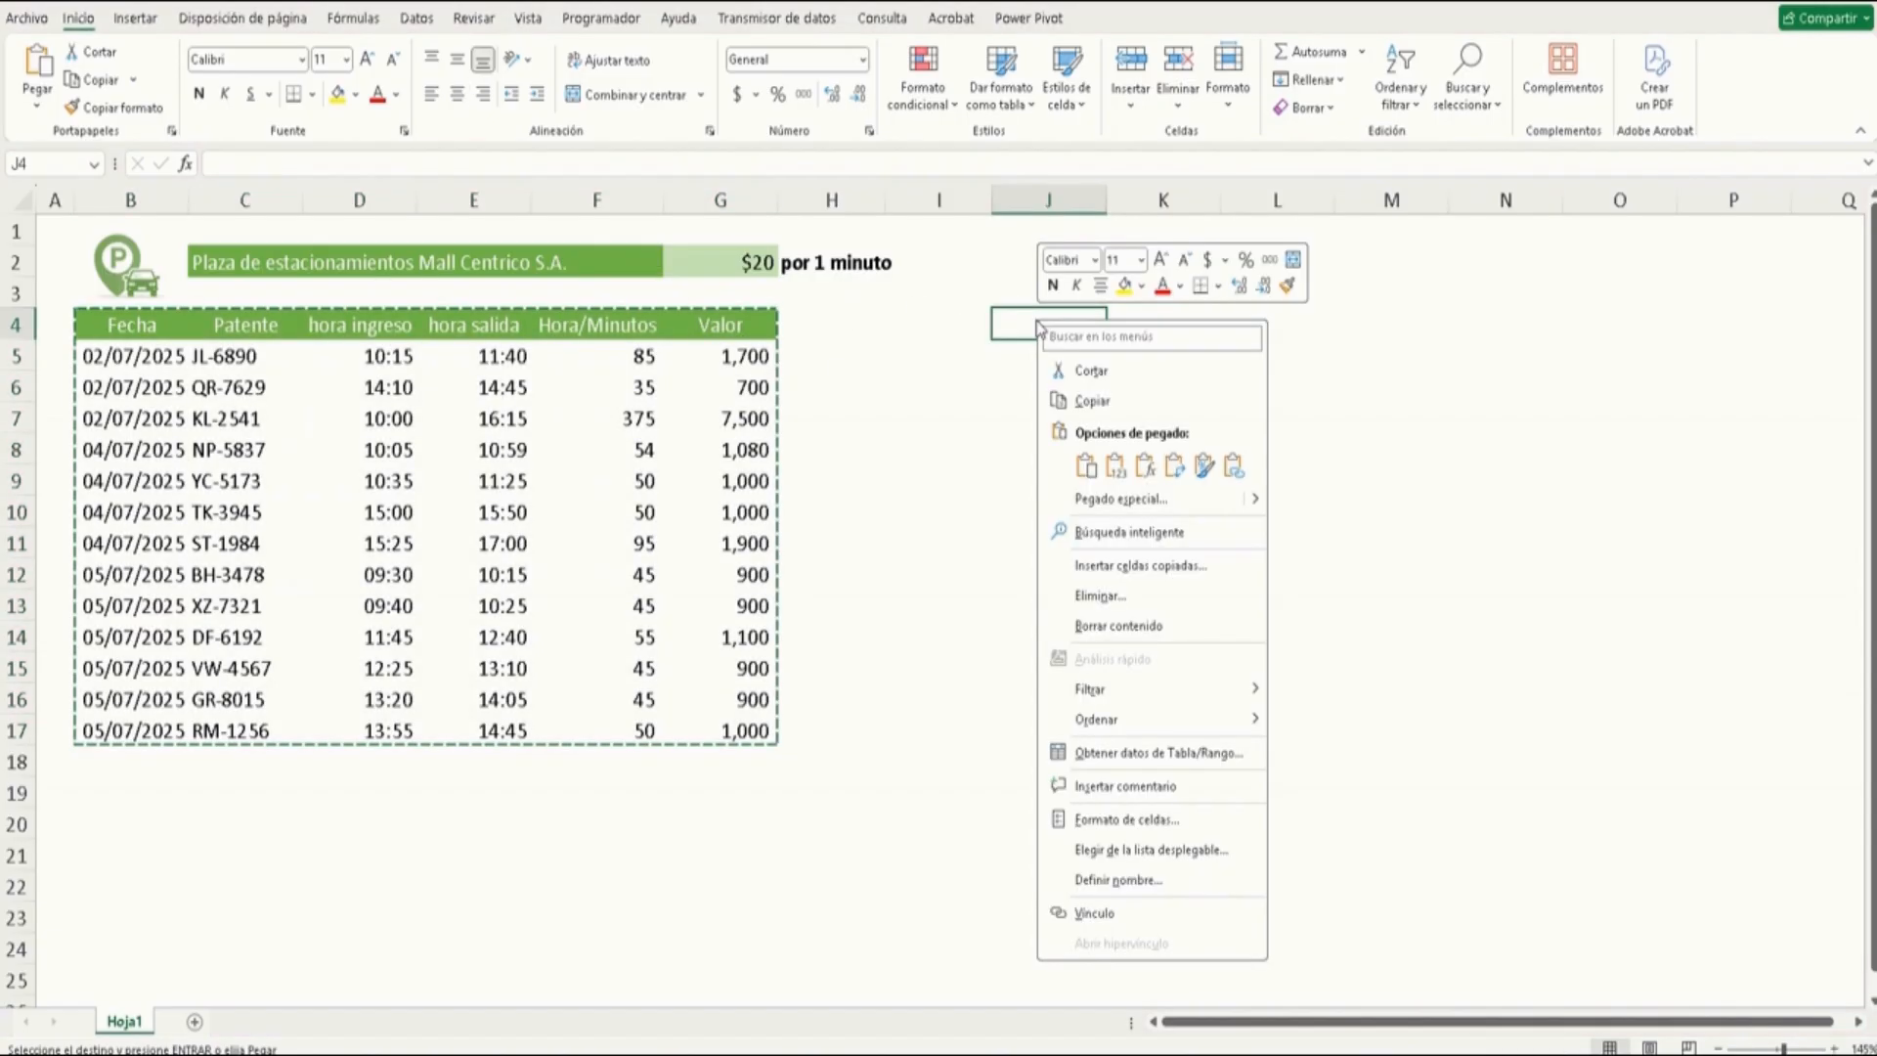
click(1115, 467)
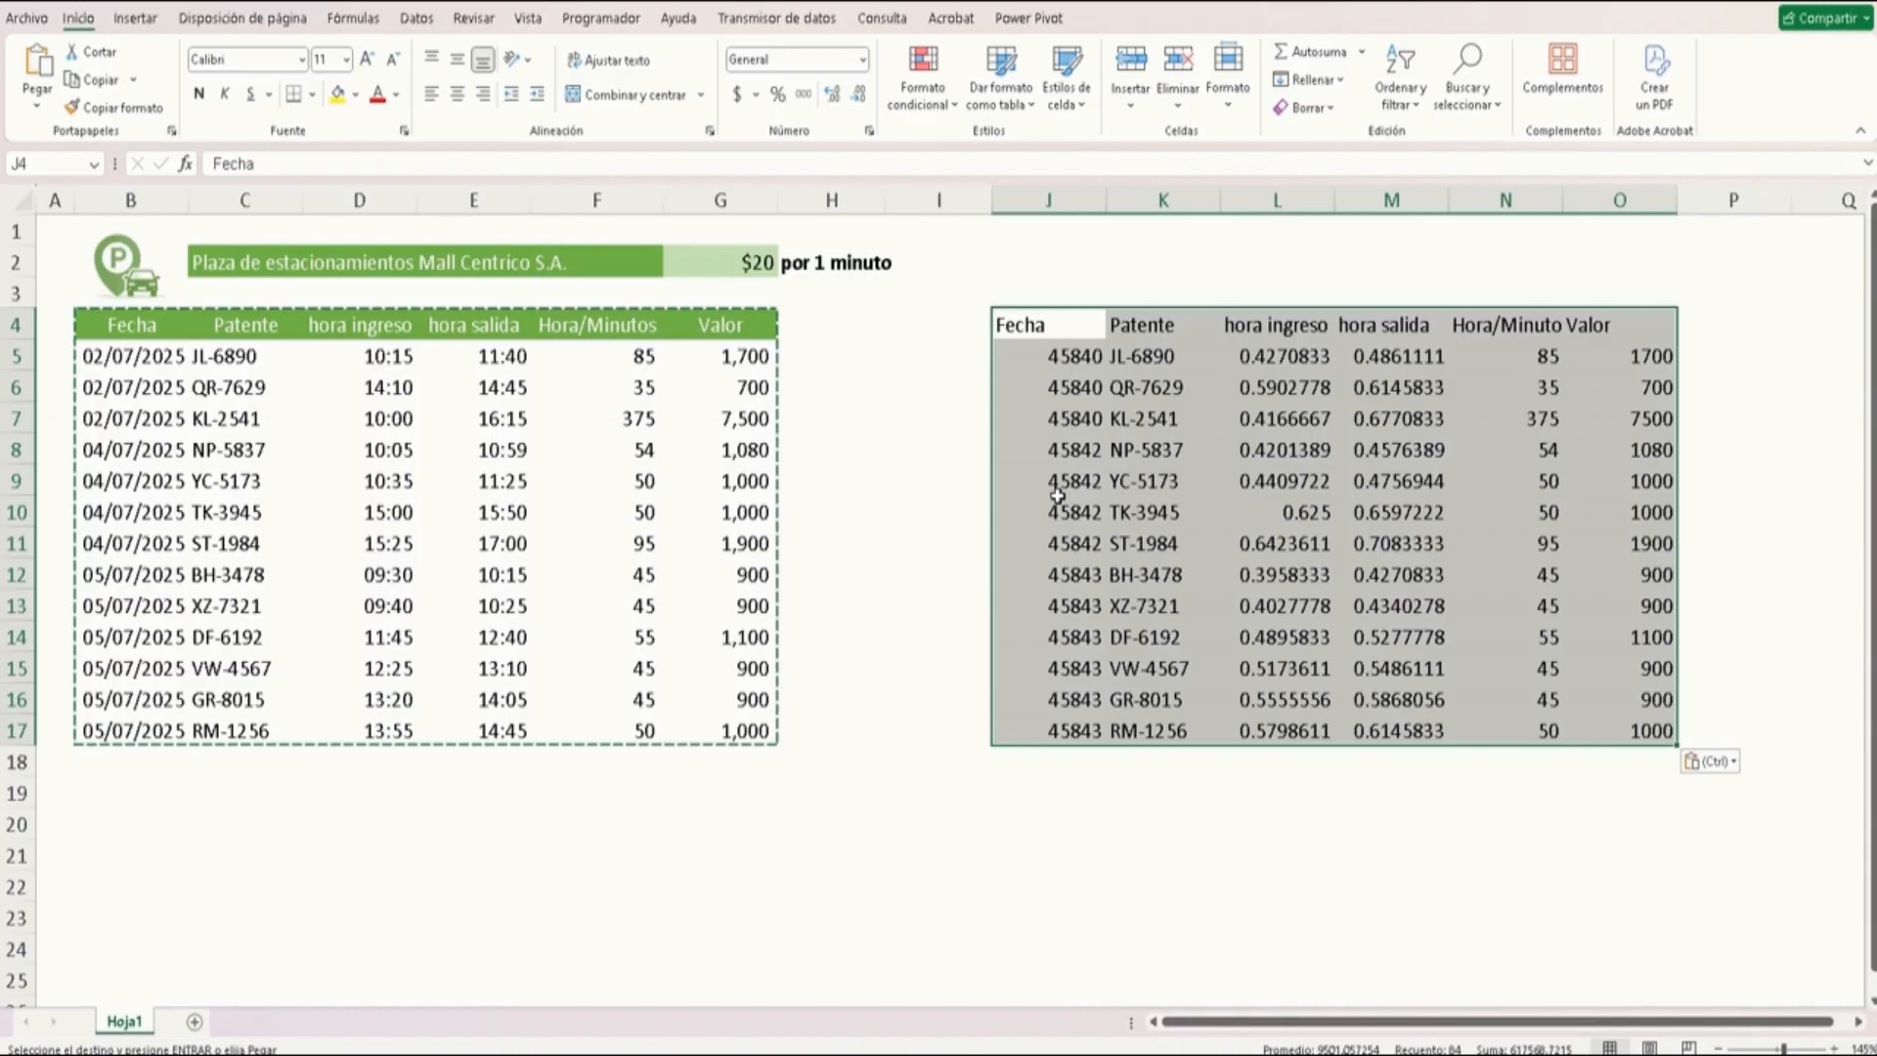
Convert the pasted range into a table with headers and apply a light green table style, clearing its existing formatting
key(ctrl+t)
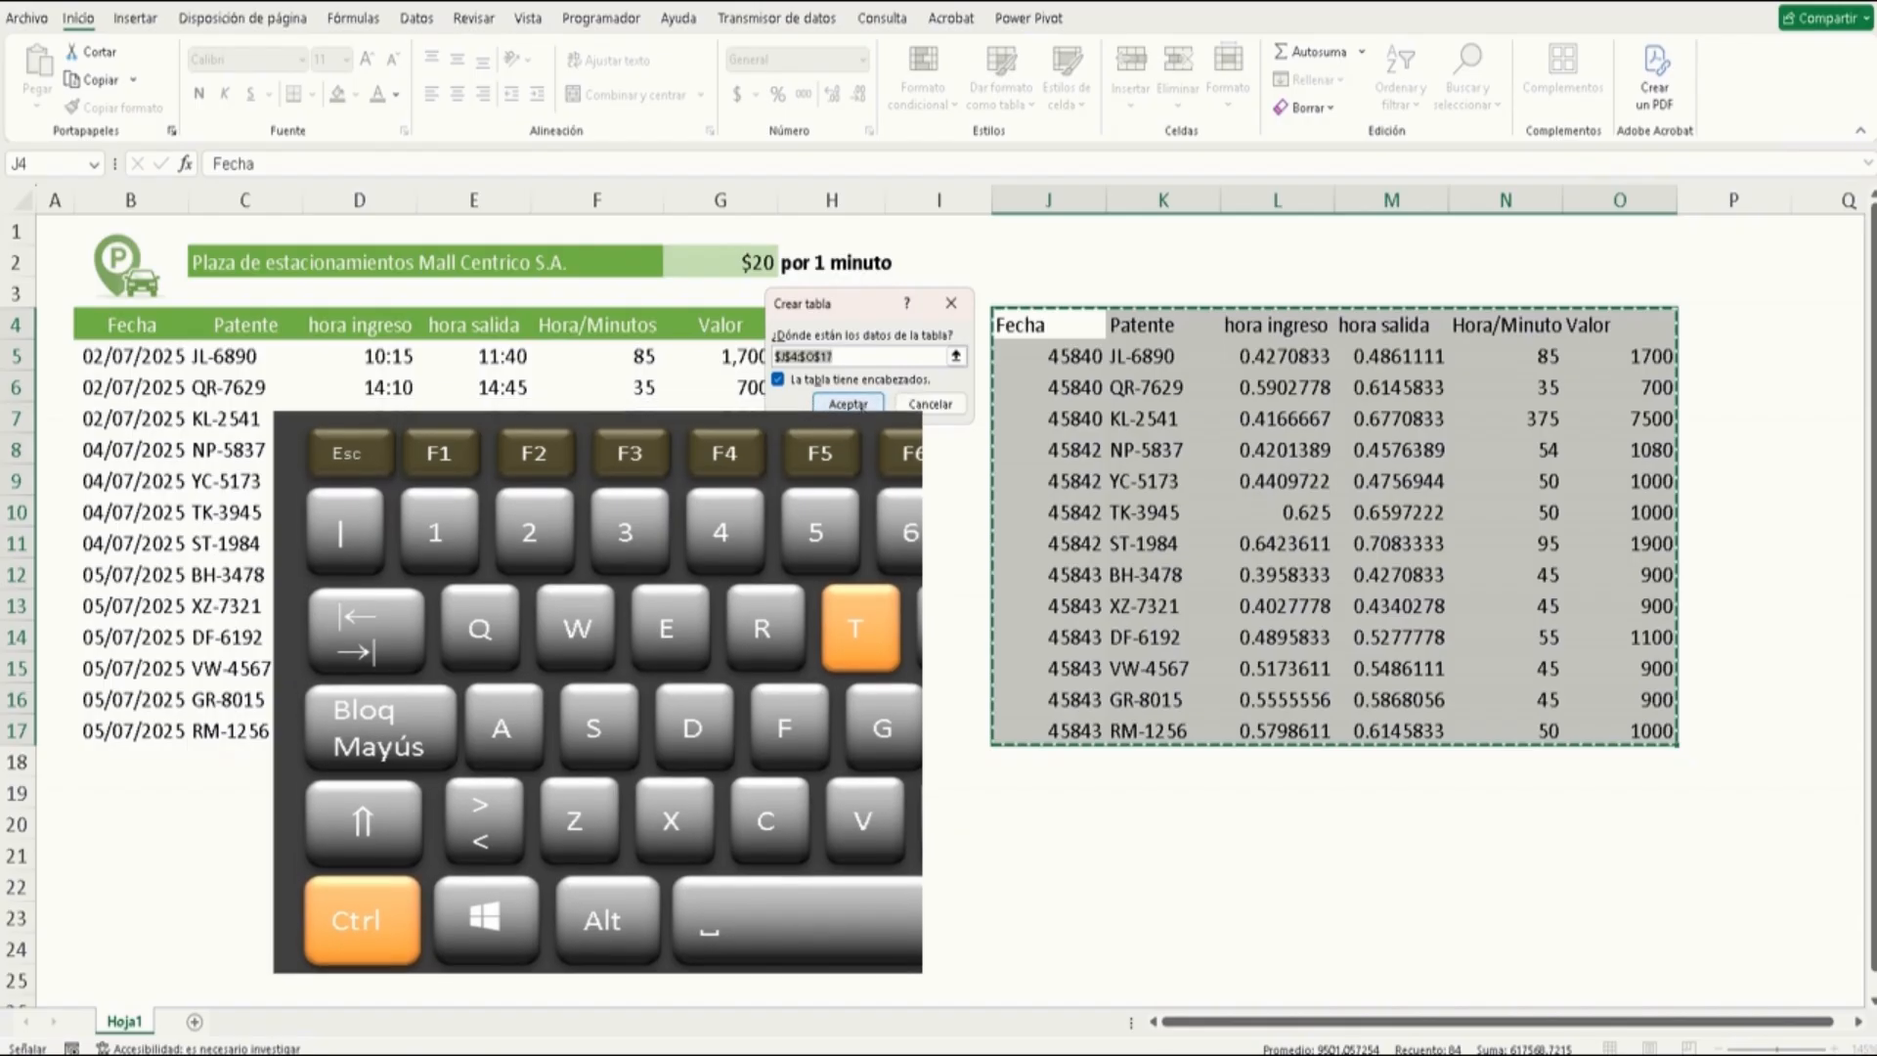
click(848, 404)
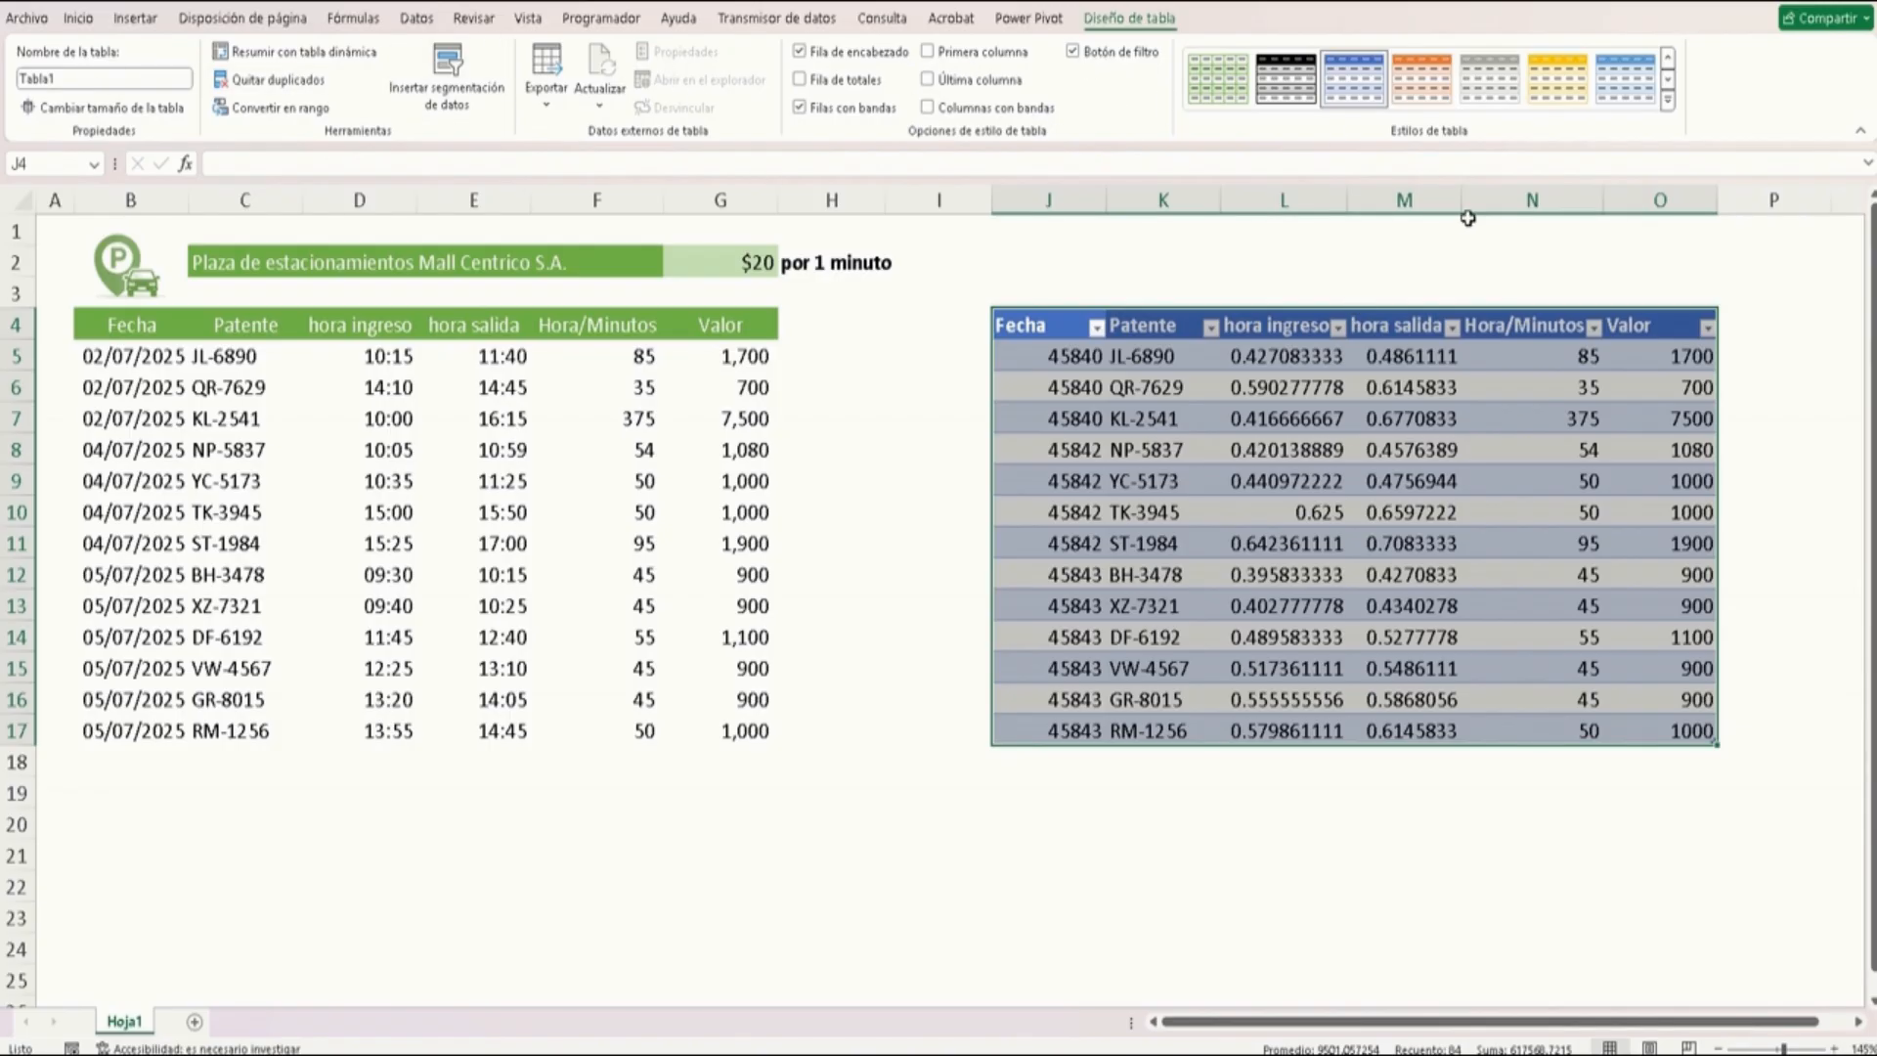
click(1674, 103)
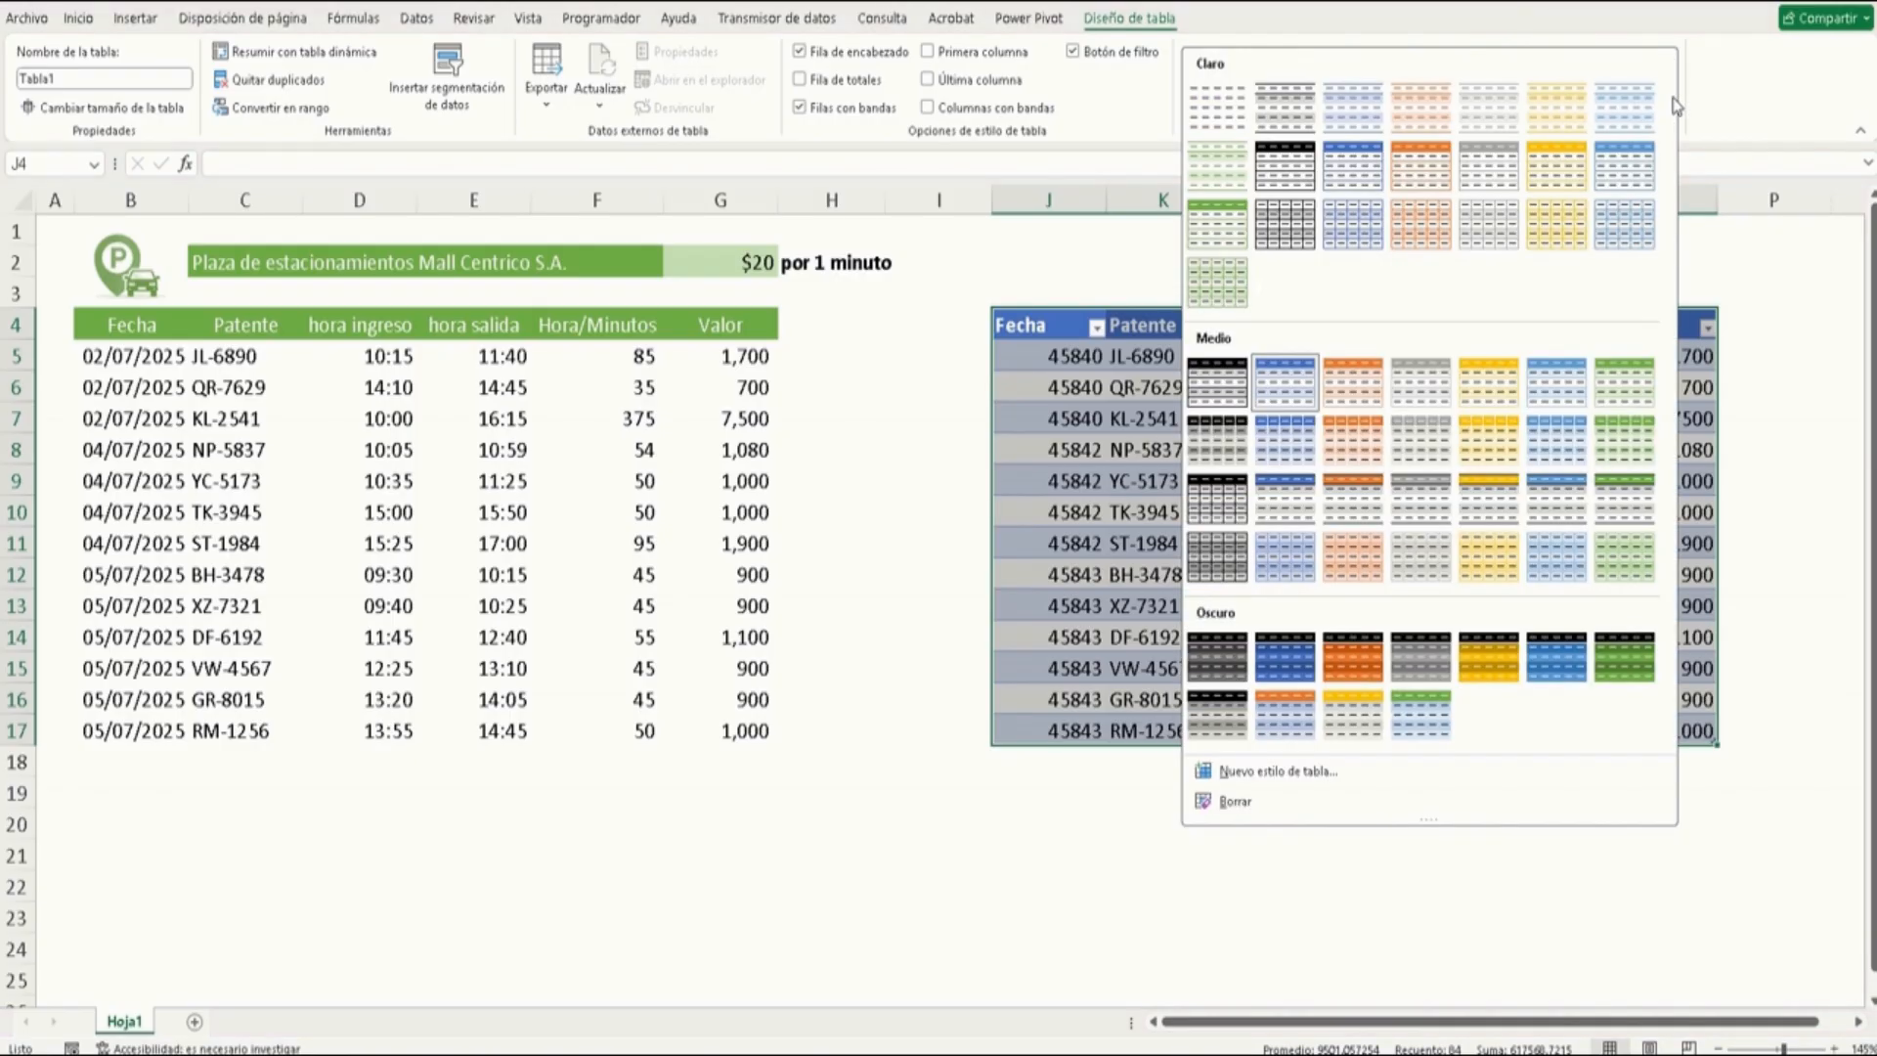
right_click(1213, 229)
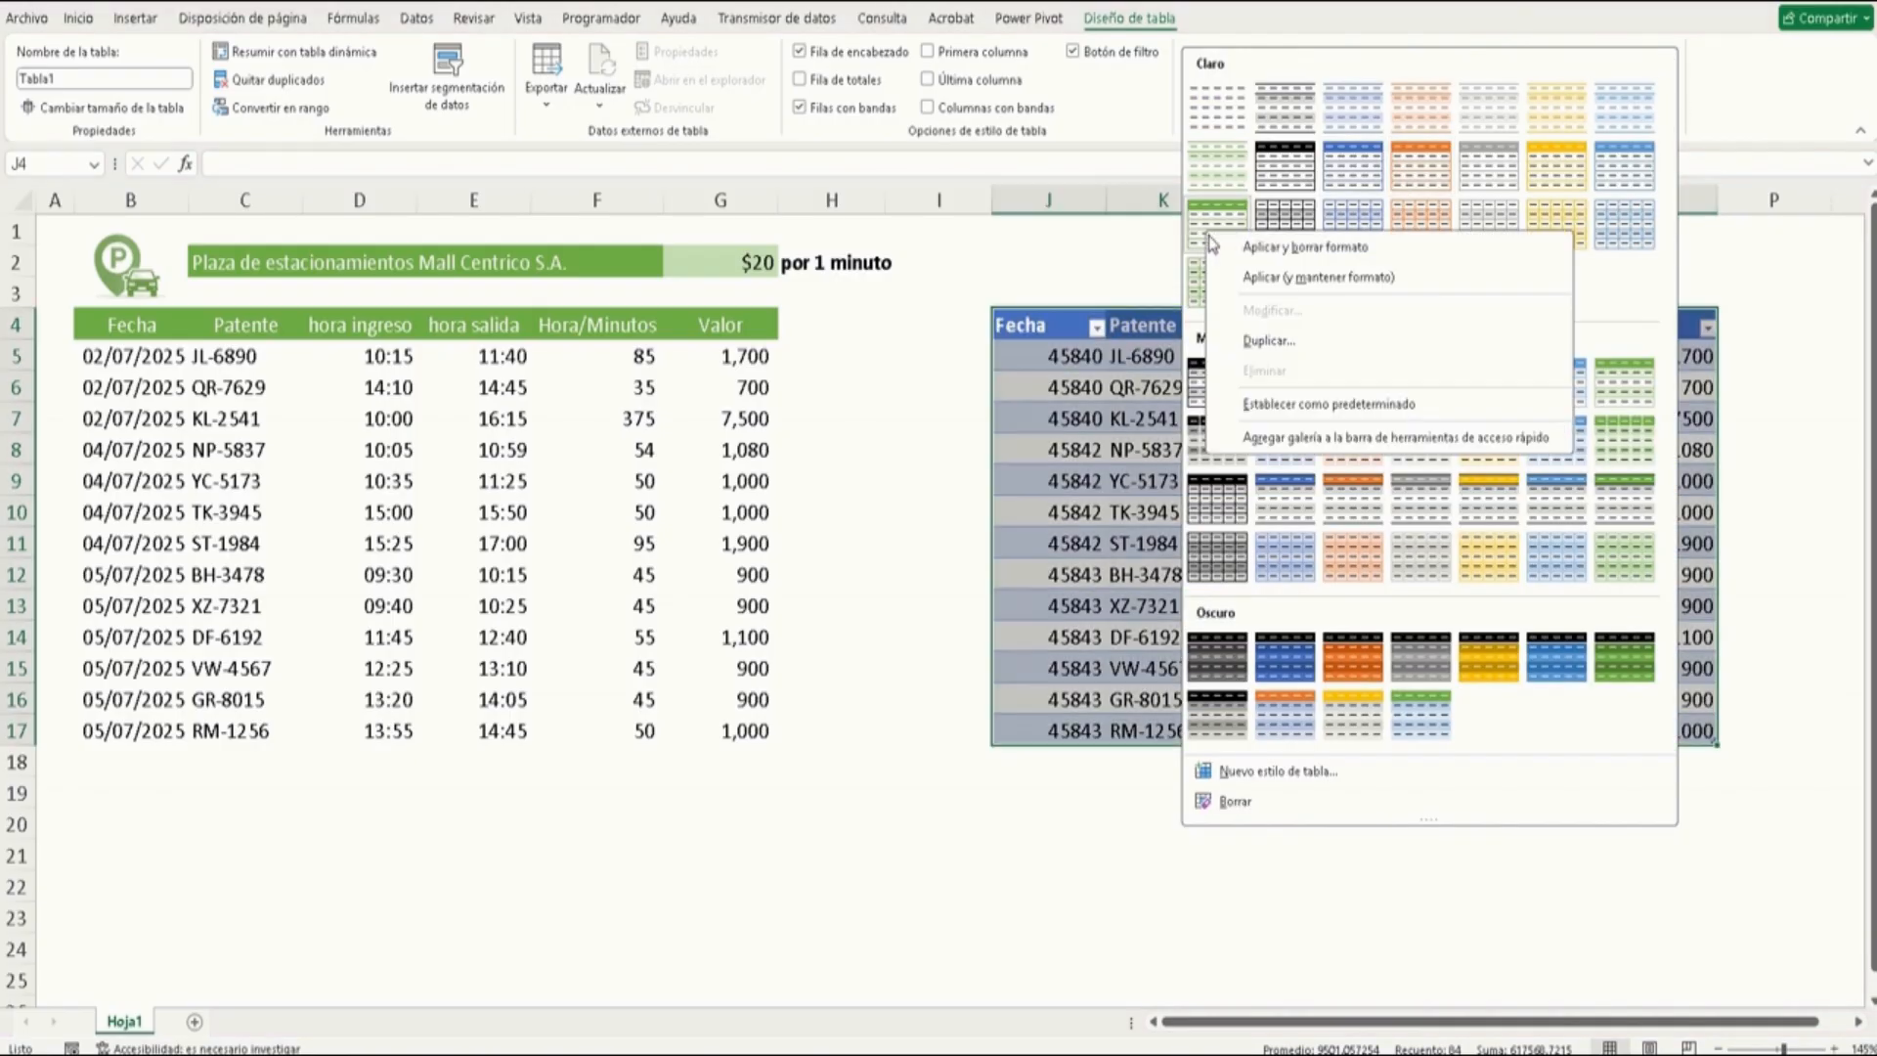
click(1258, 249)
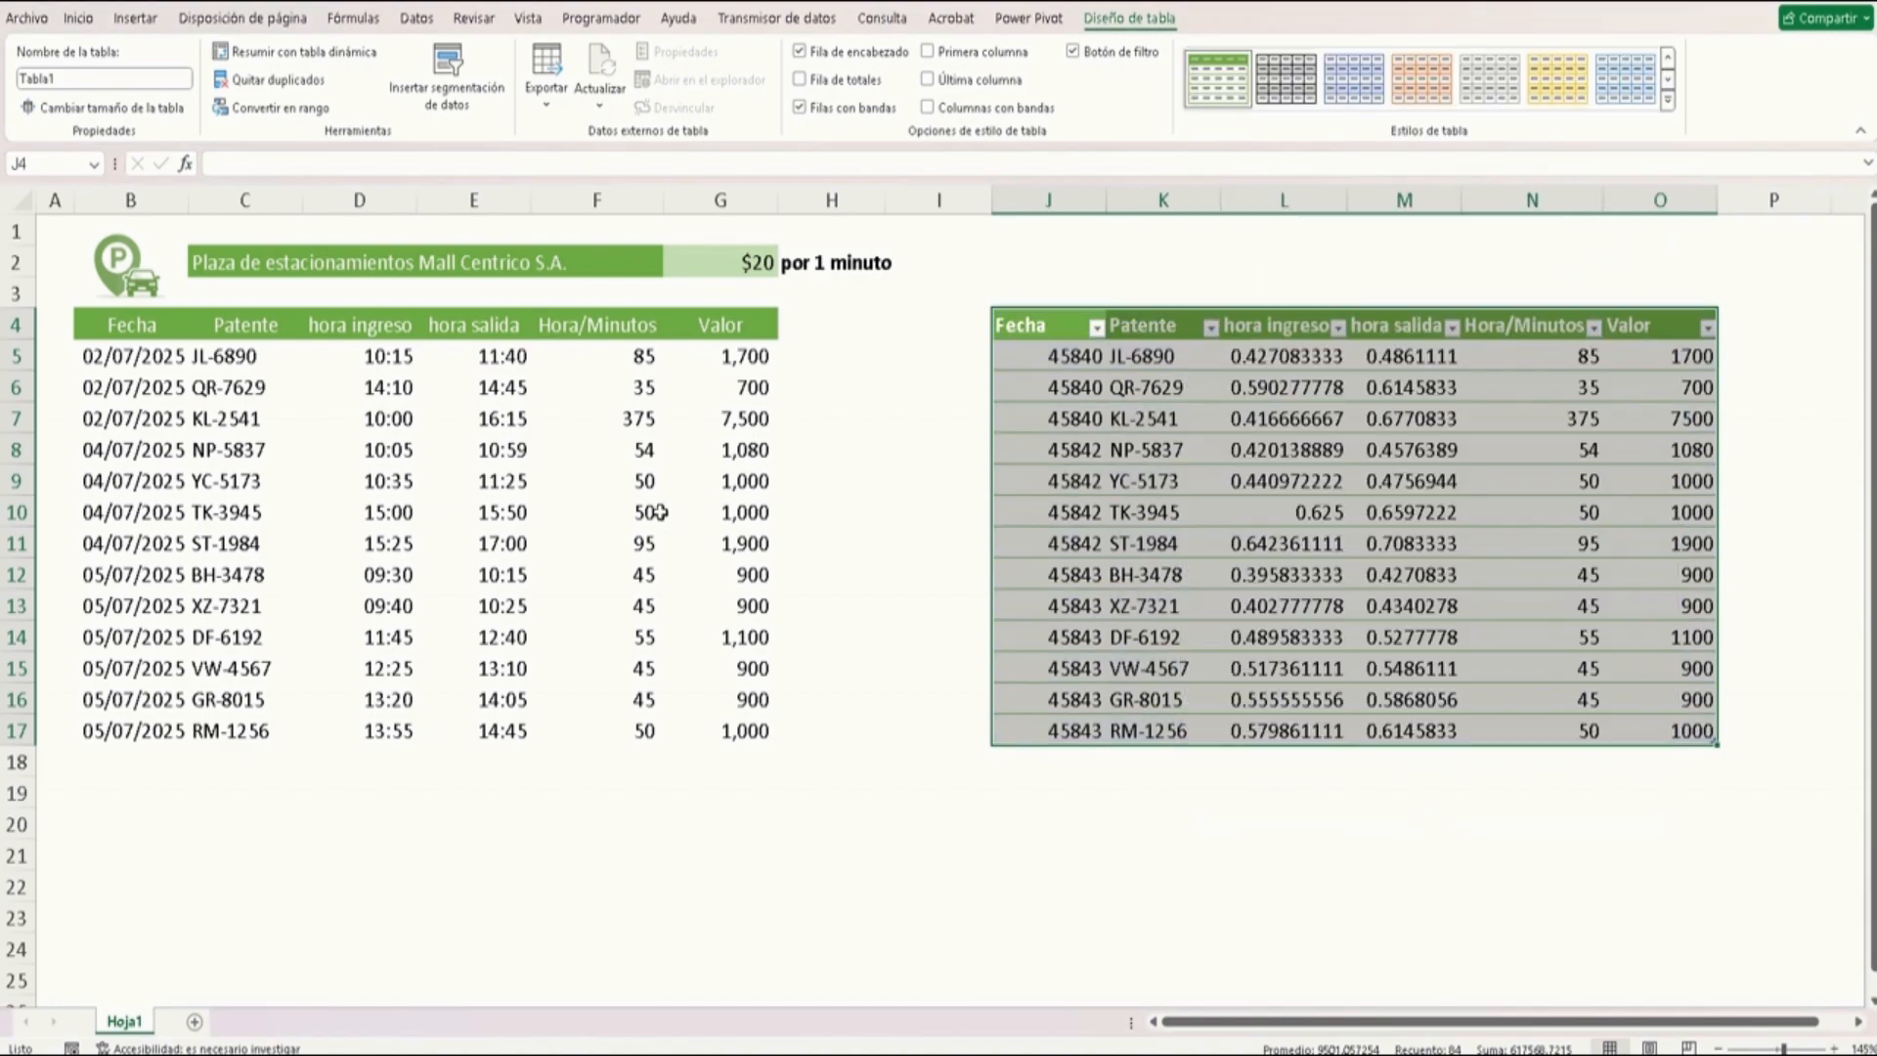
Add all borders to the original table's data cells B5:G17
click(503, 452)
drag(141, 324, 671, 721)
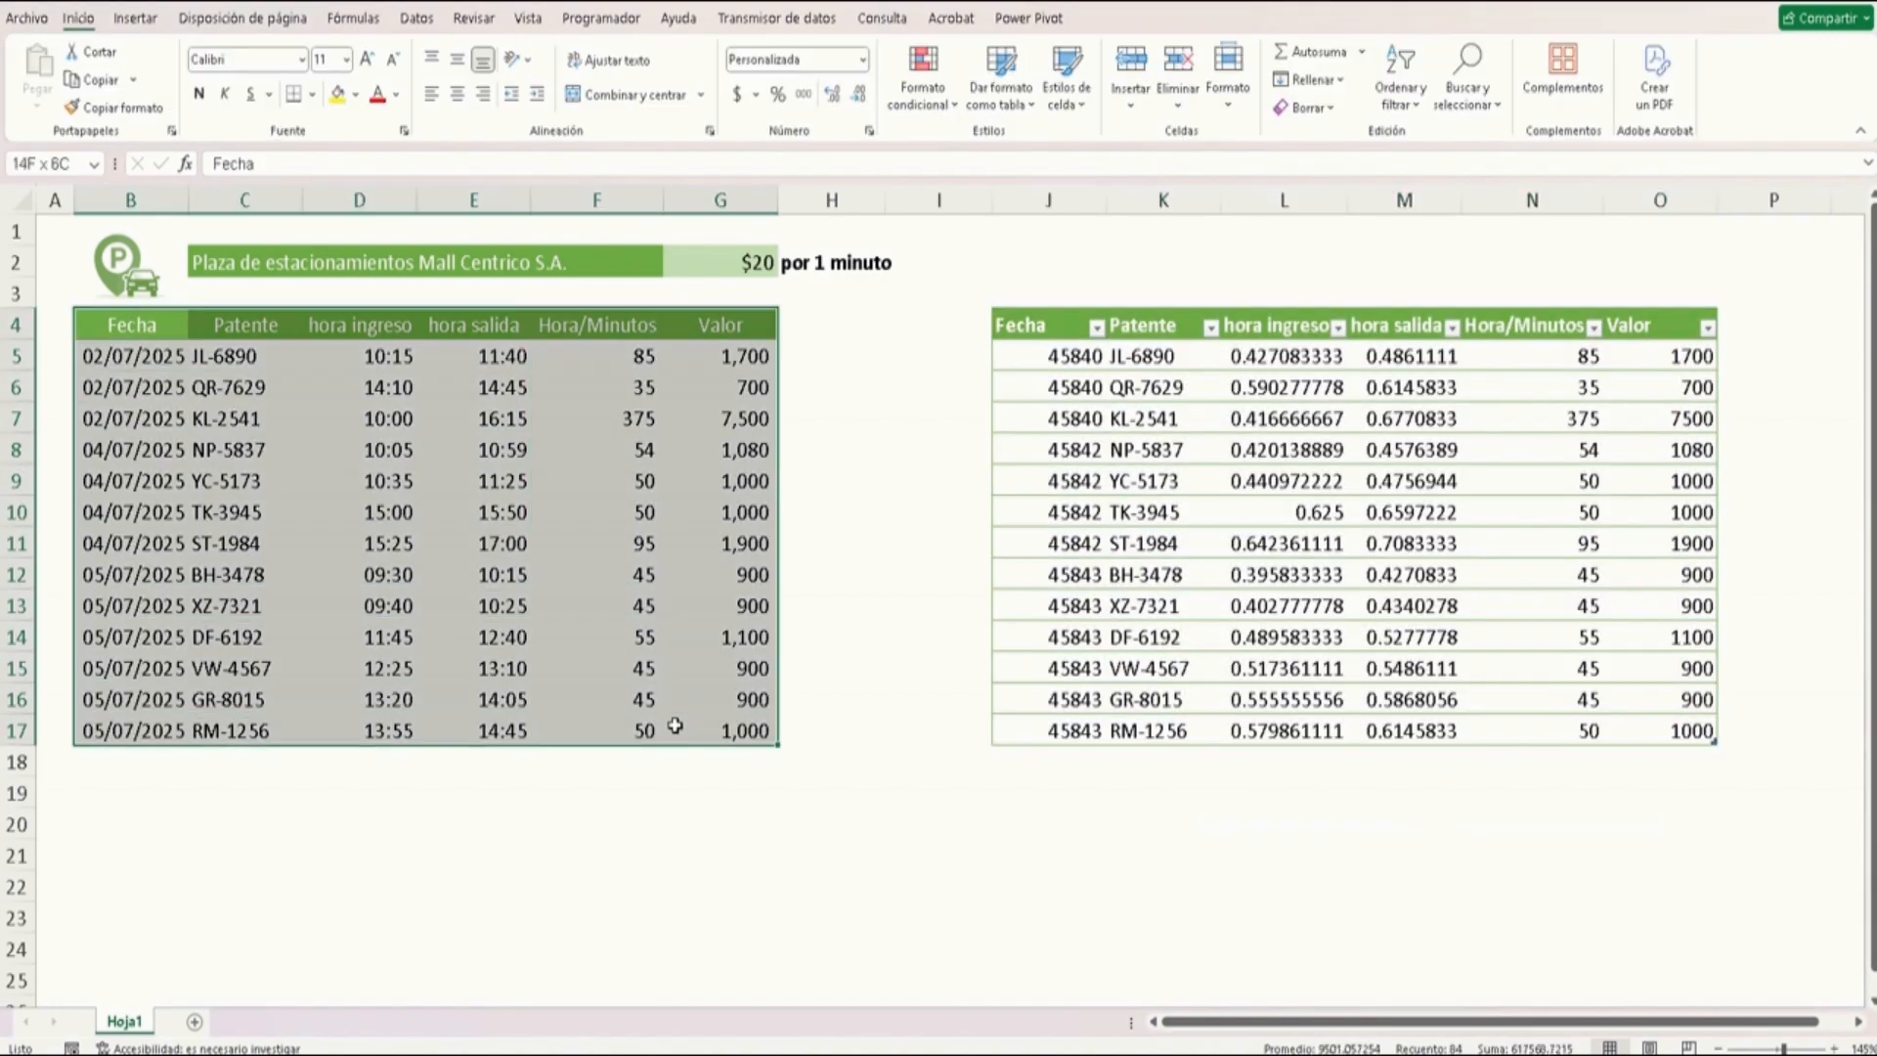
click(637, 671)
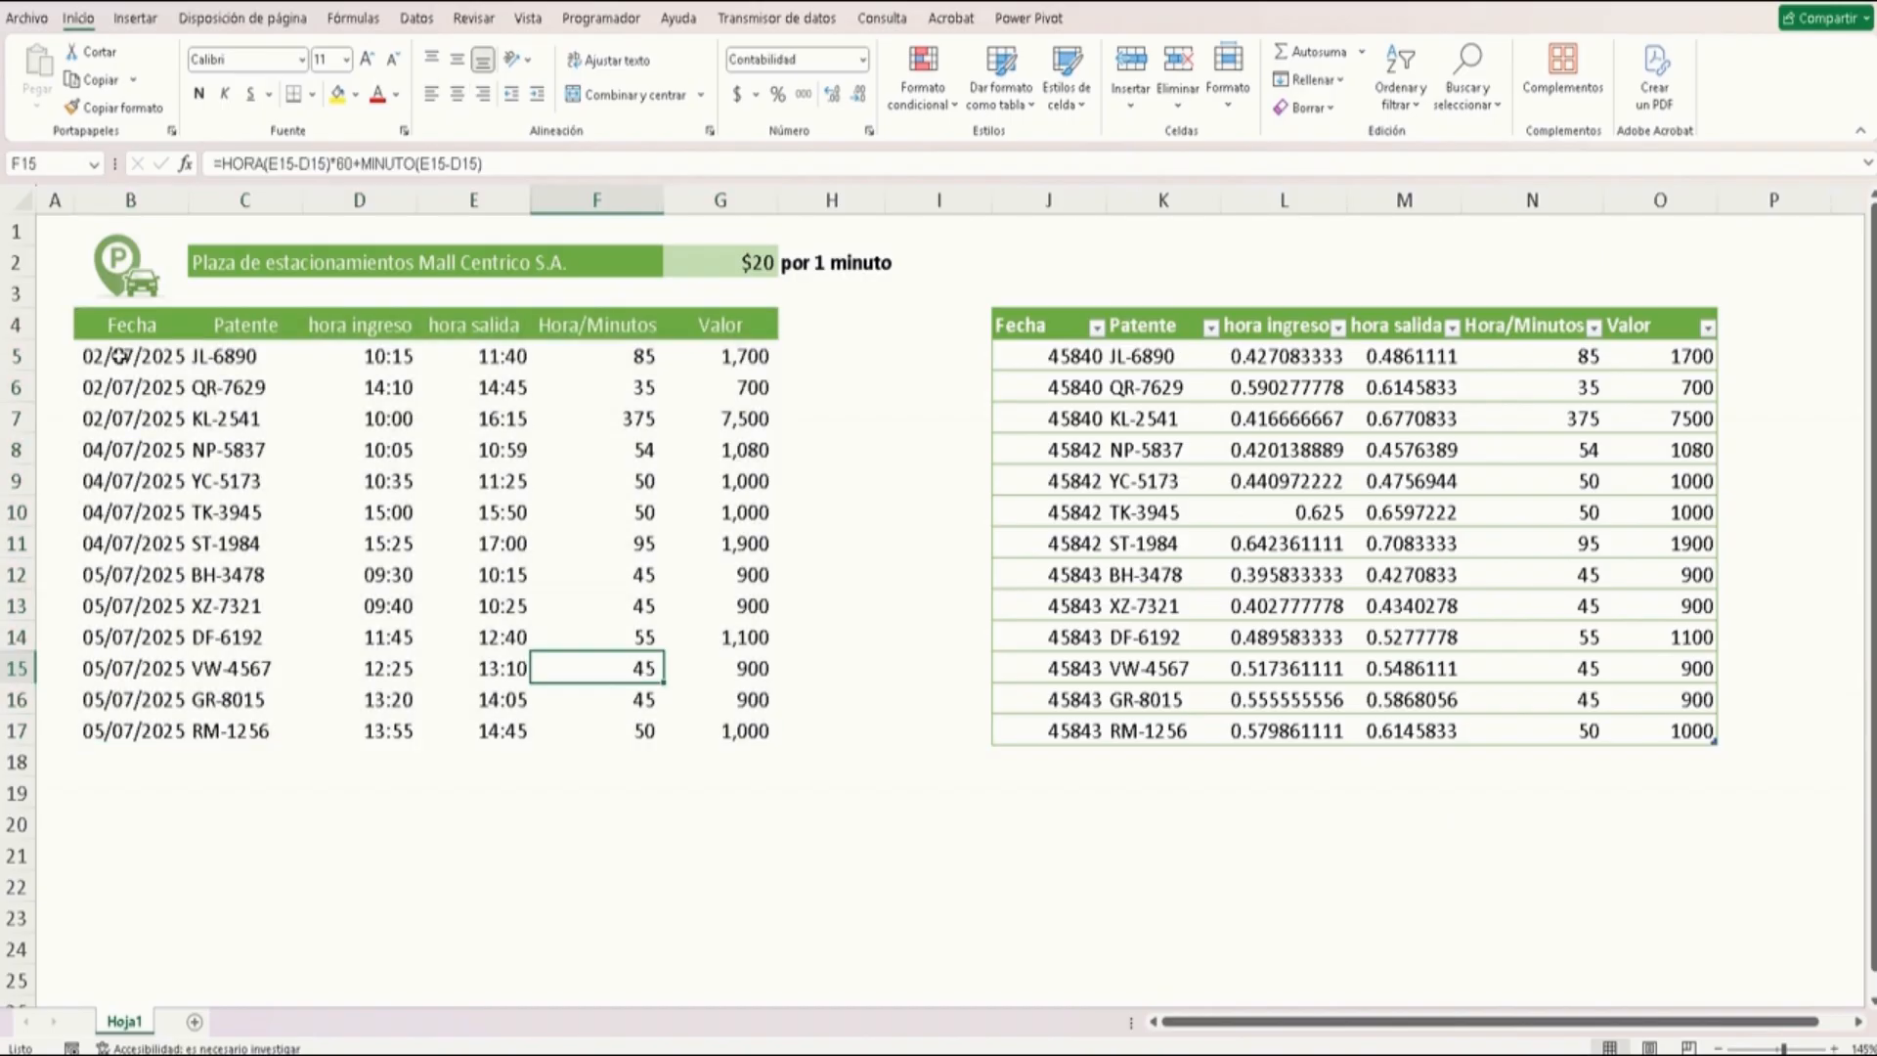
drag(112, 355, 728, 738)
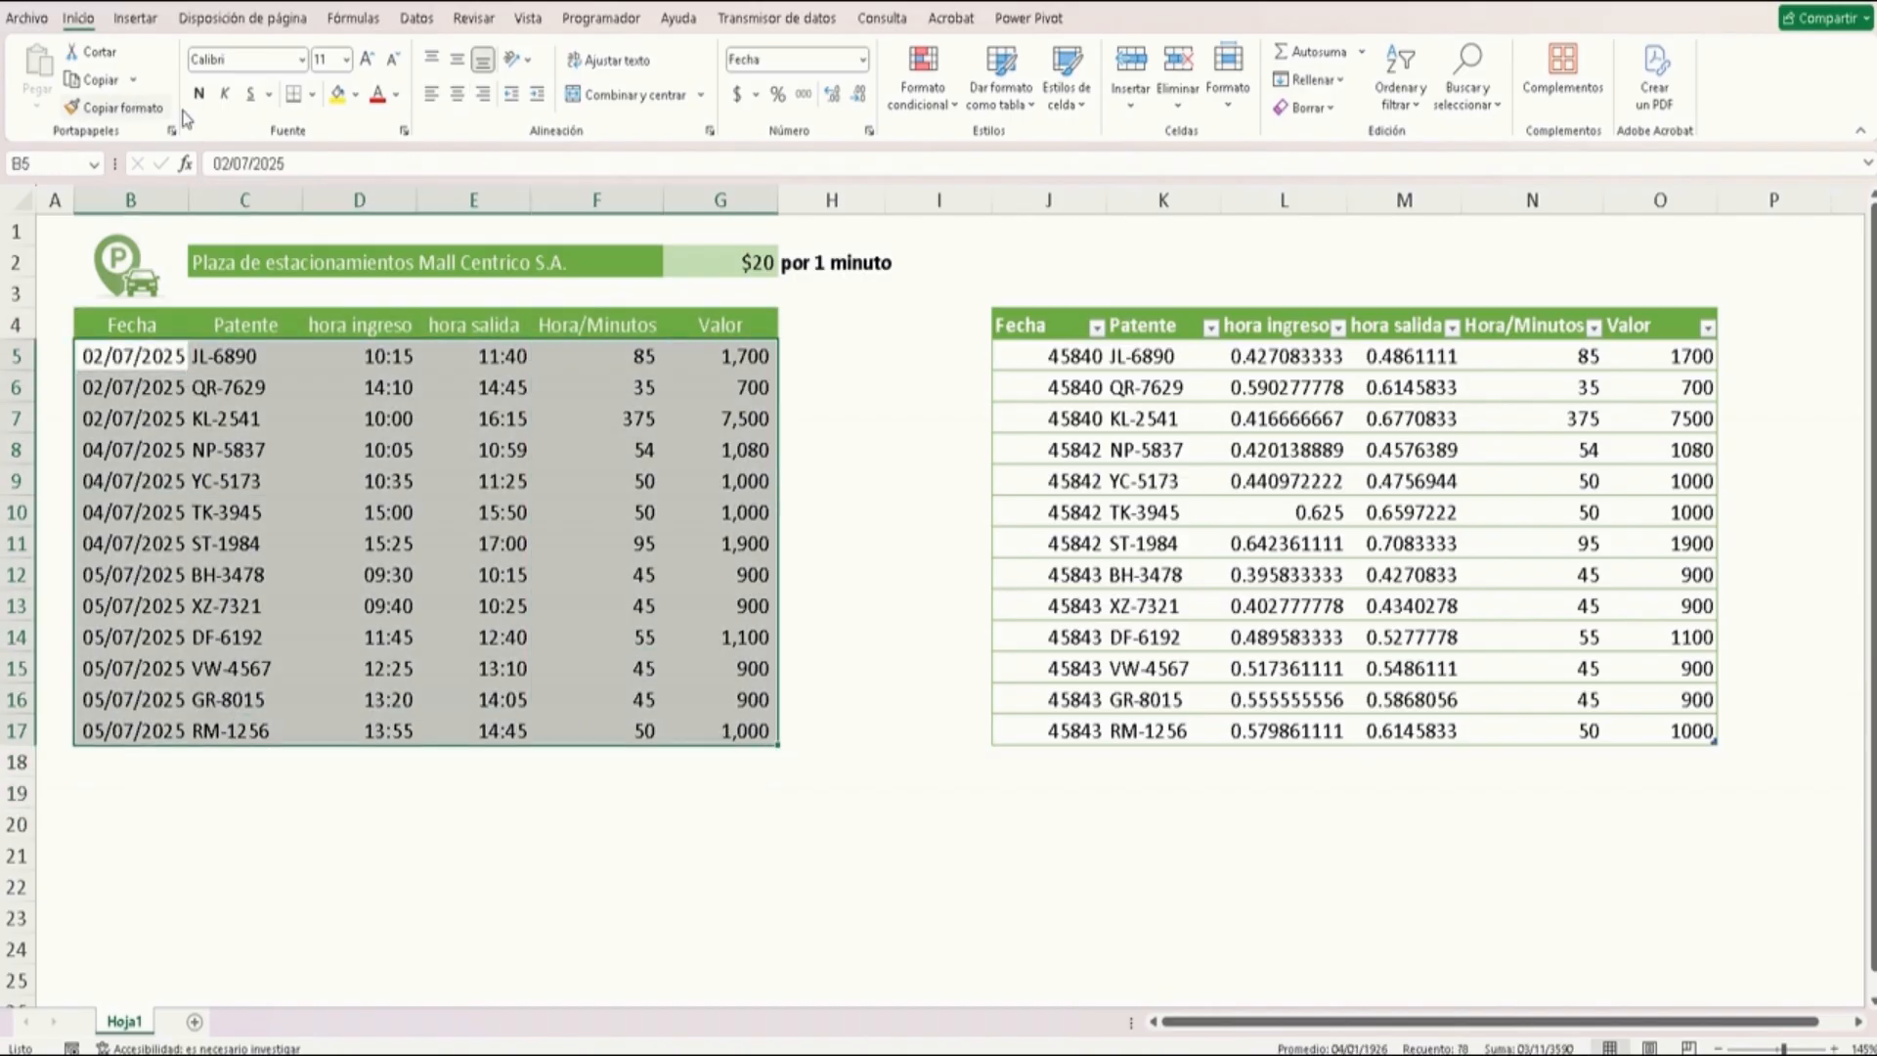
click(312, 94)
click(388, 311)
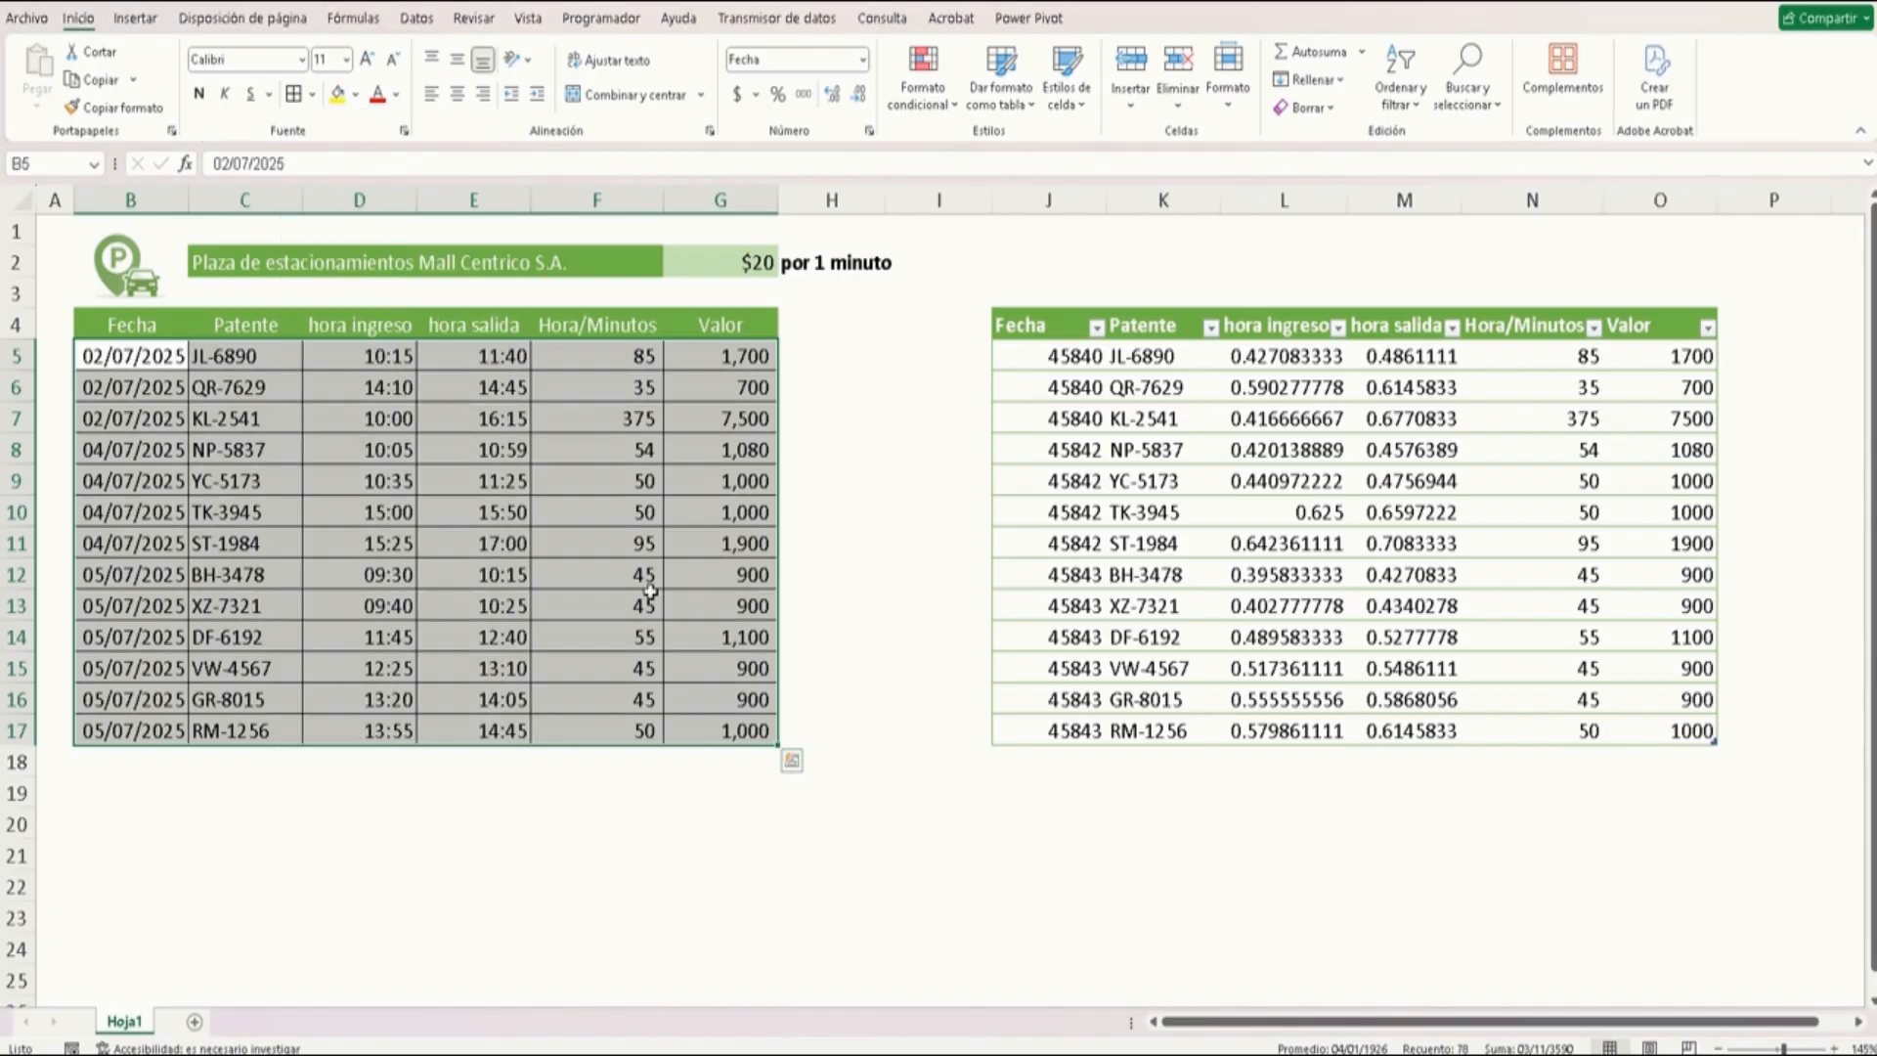
click(651, 637)
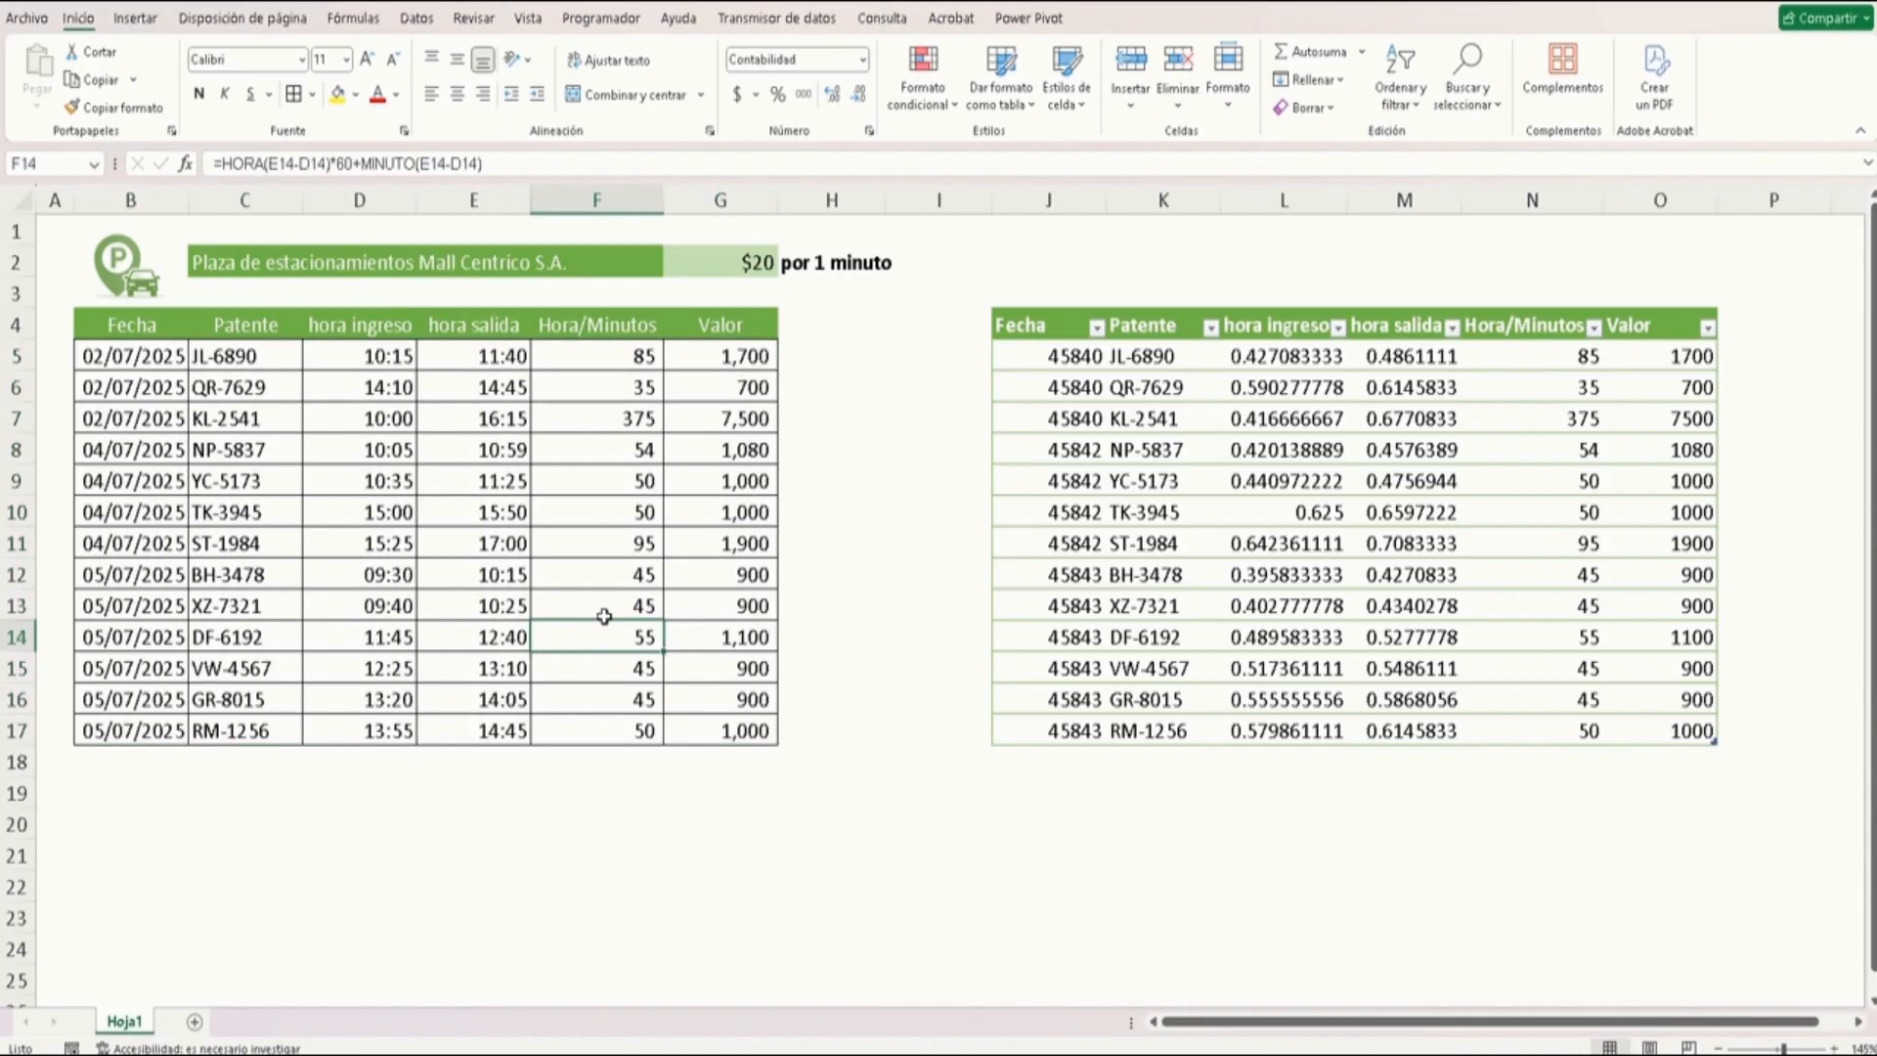
Try applying the short date format to the pasted Fecha column, then undo it
drag(1075, 354, 1085, 728)
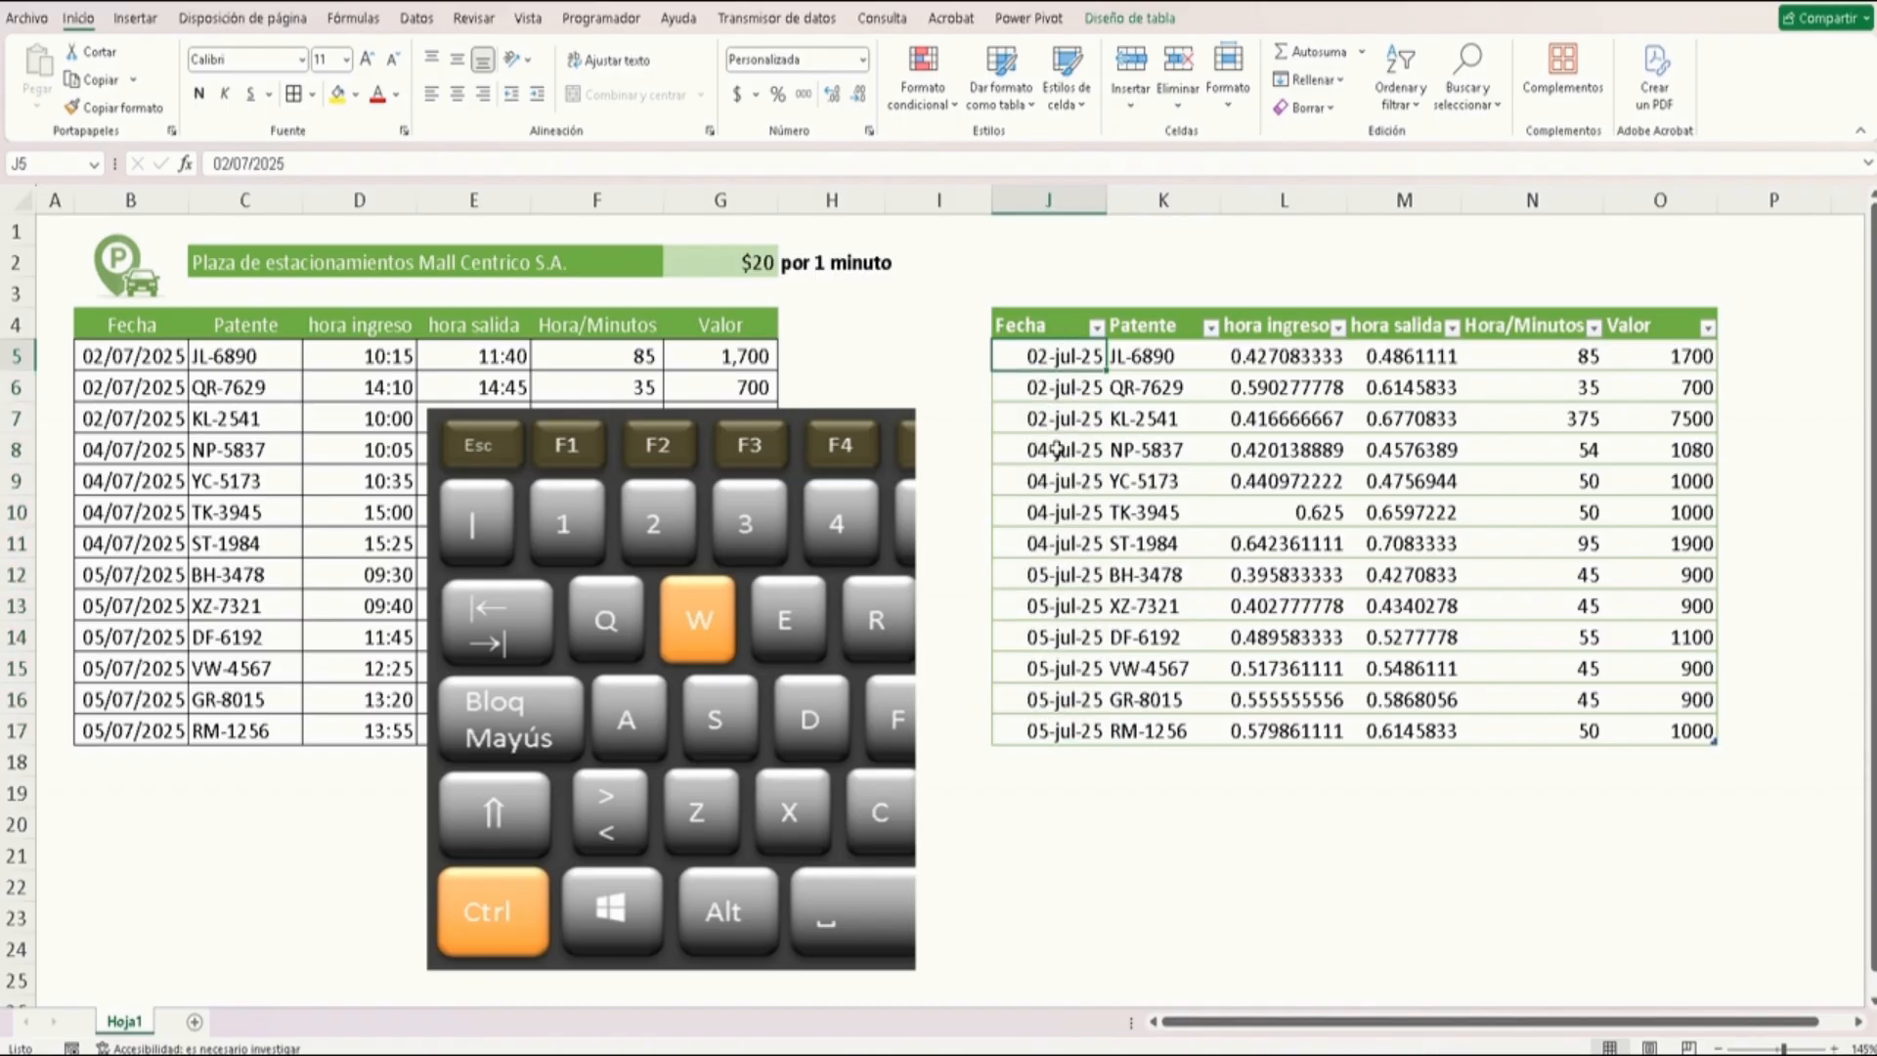
click(862, 60)
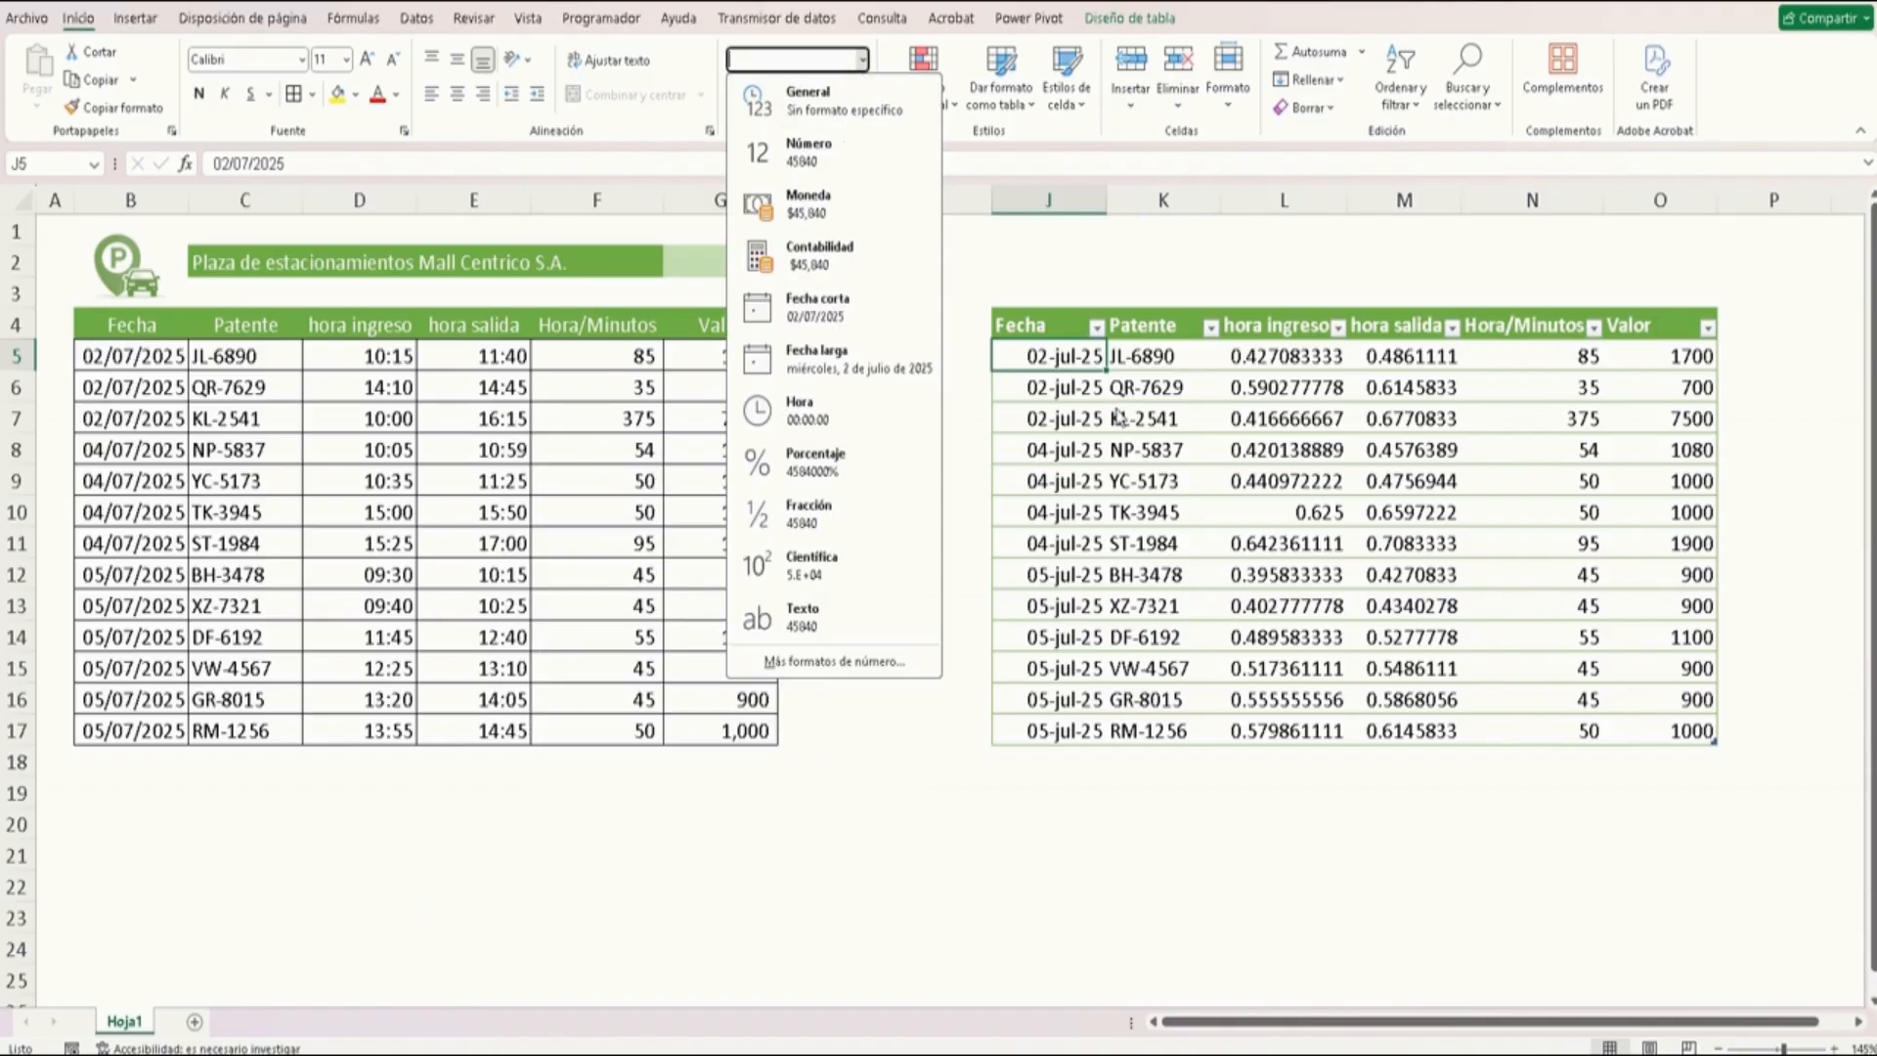
click(853, 321)
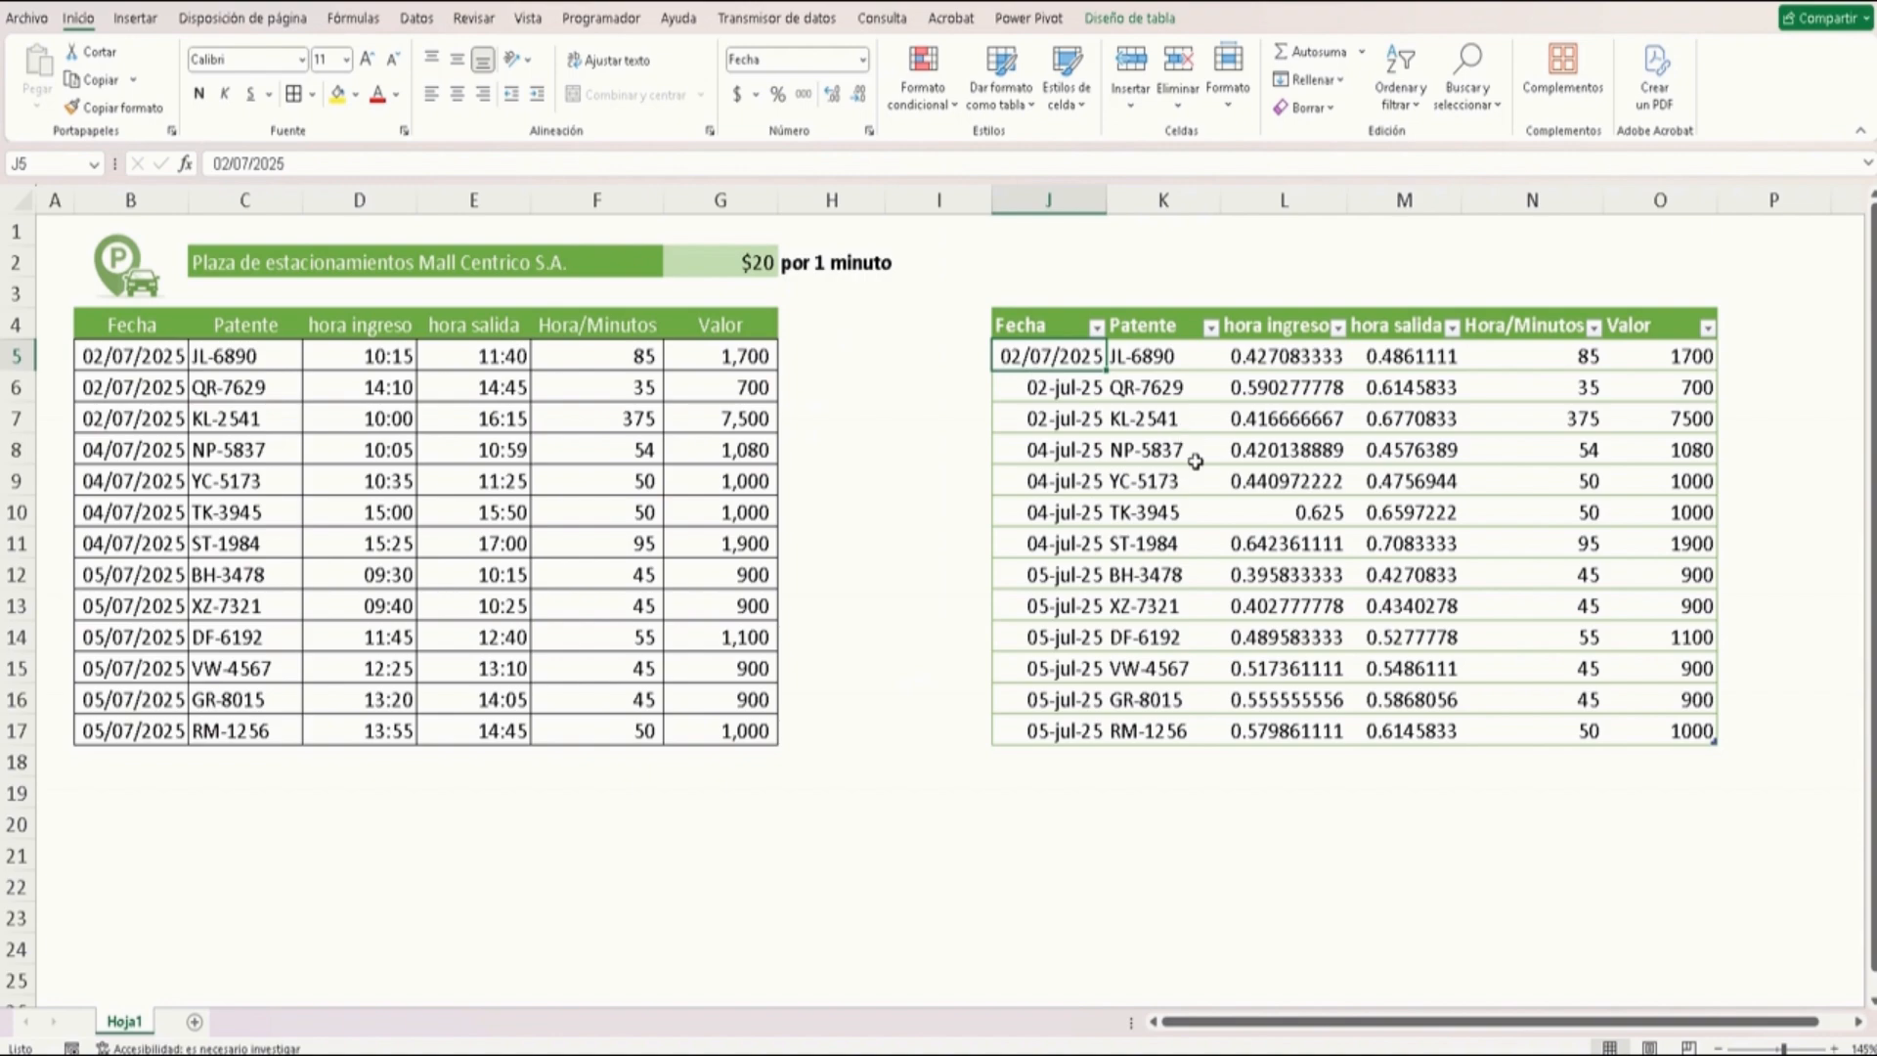
key(ctrl+z)
click(1075, 420)
drag(1044, 356, 1075, 731)
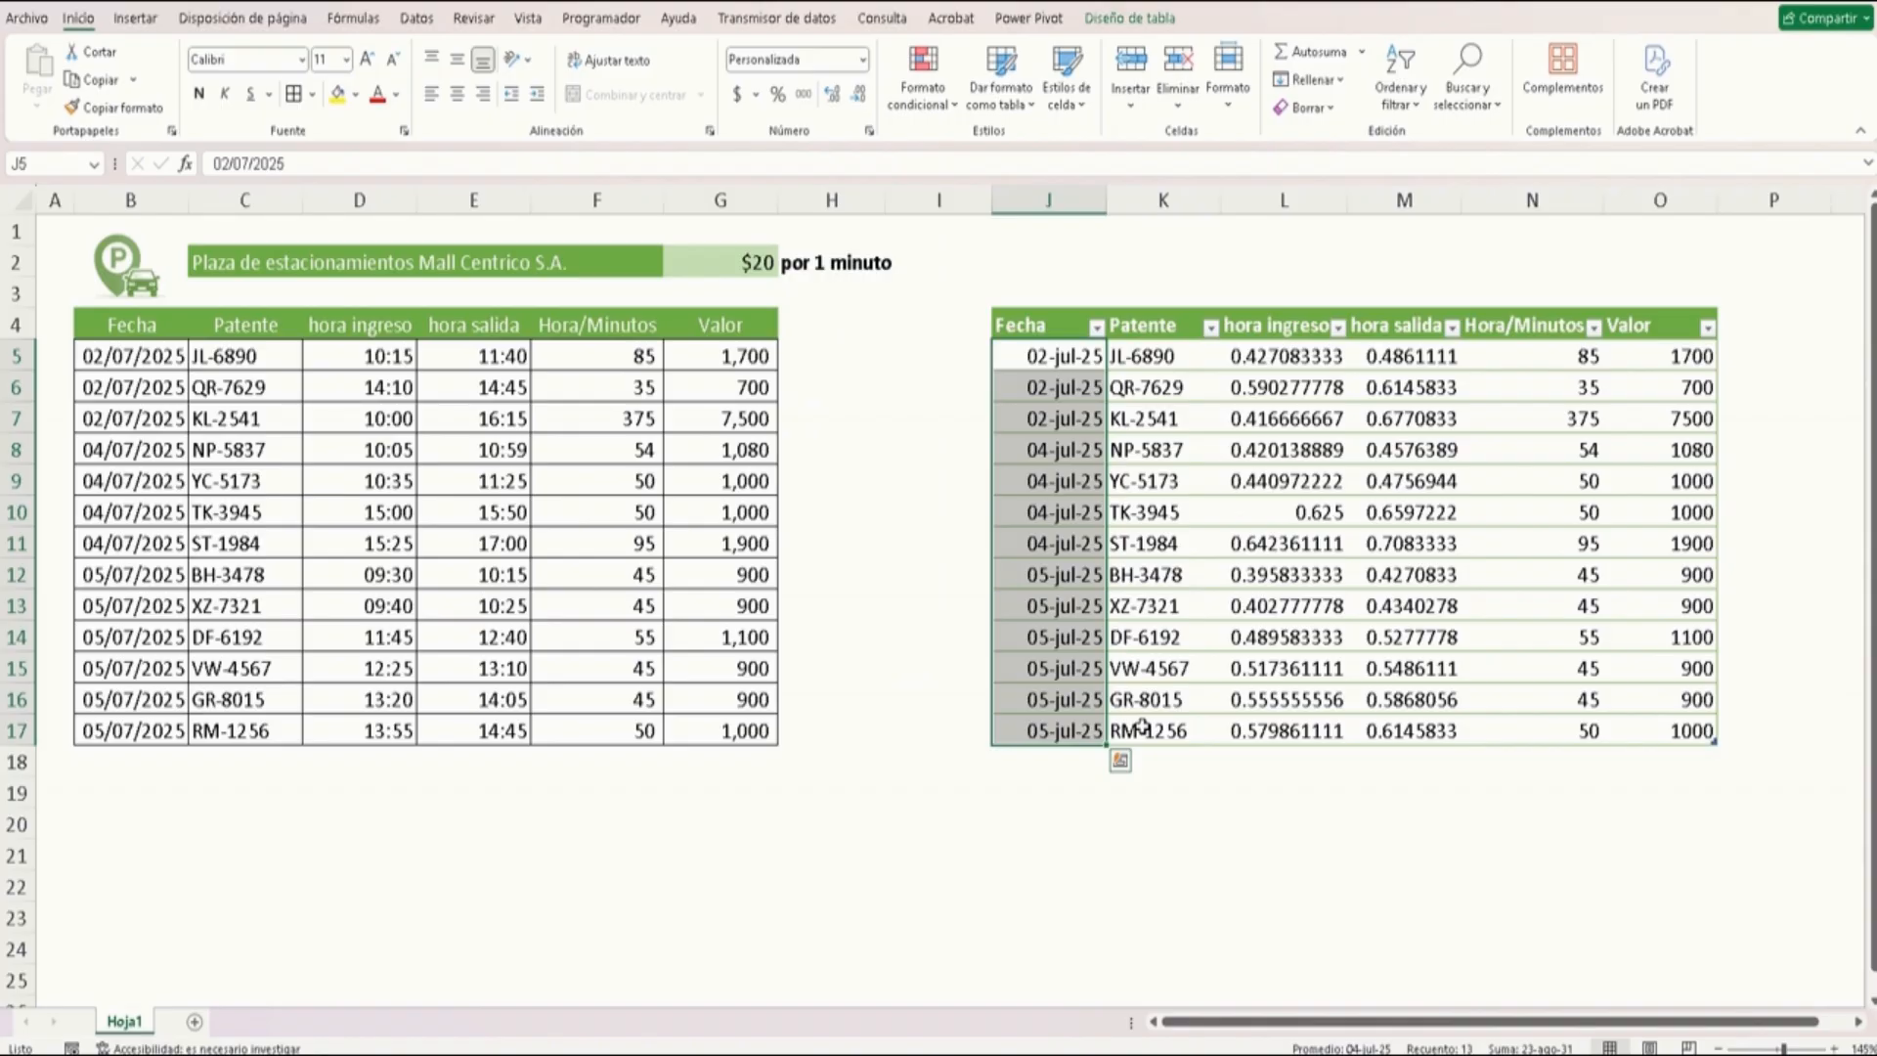
Format the pasted hora ingreso and hora salida columns with the custom hh:mm time format
drag(1284, 365, 1390, 733)
key(ctrl+1)
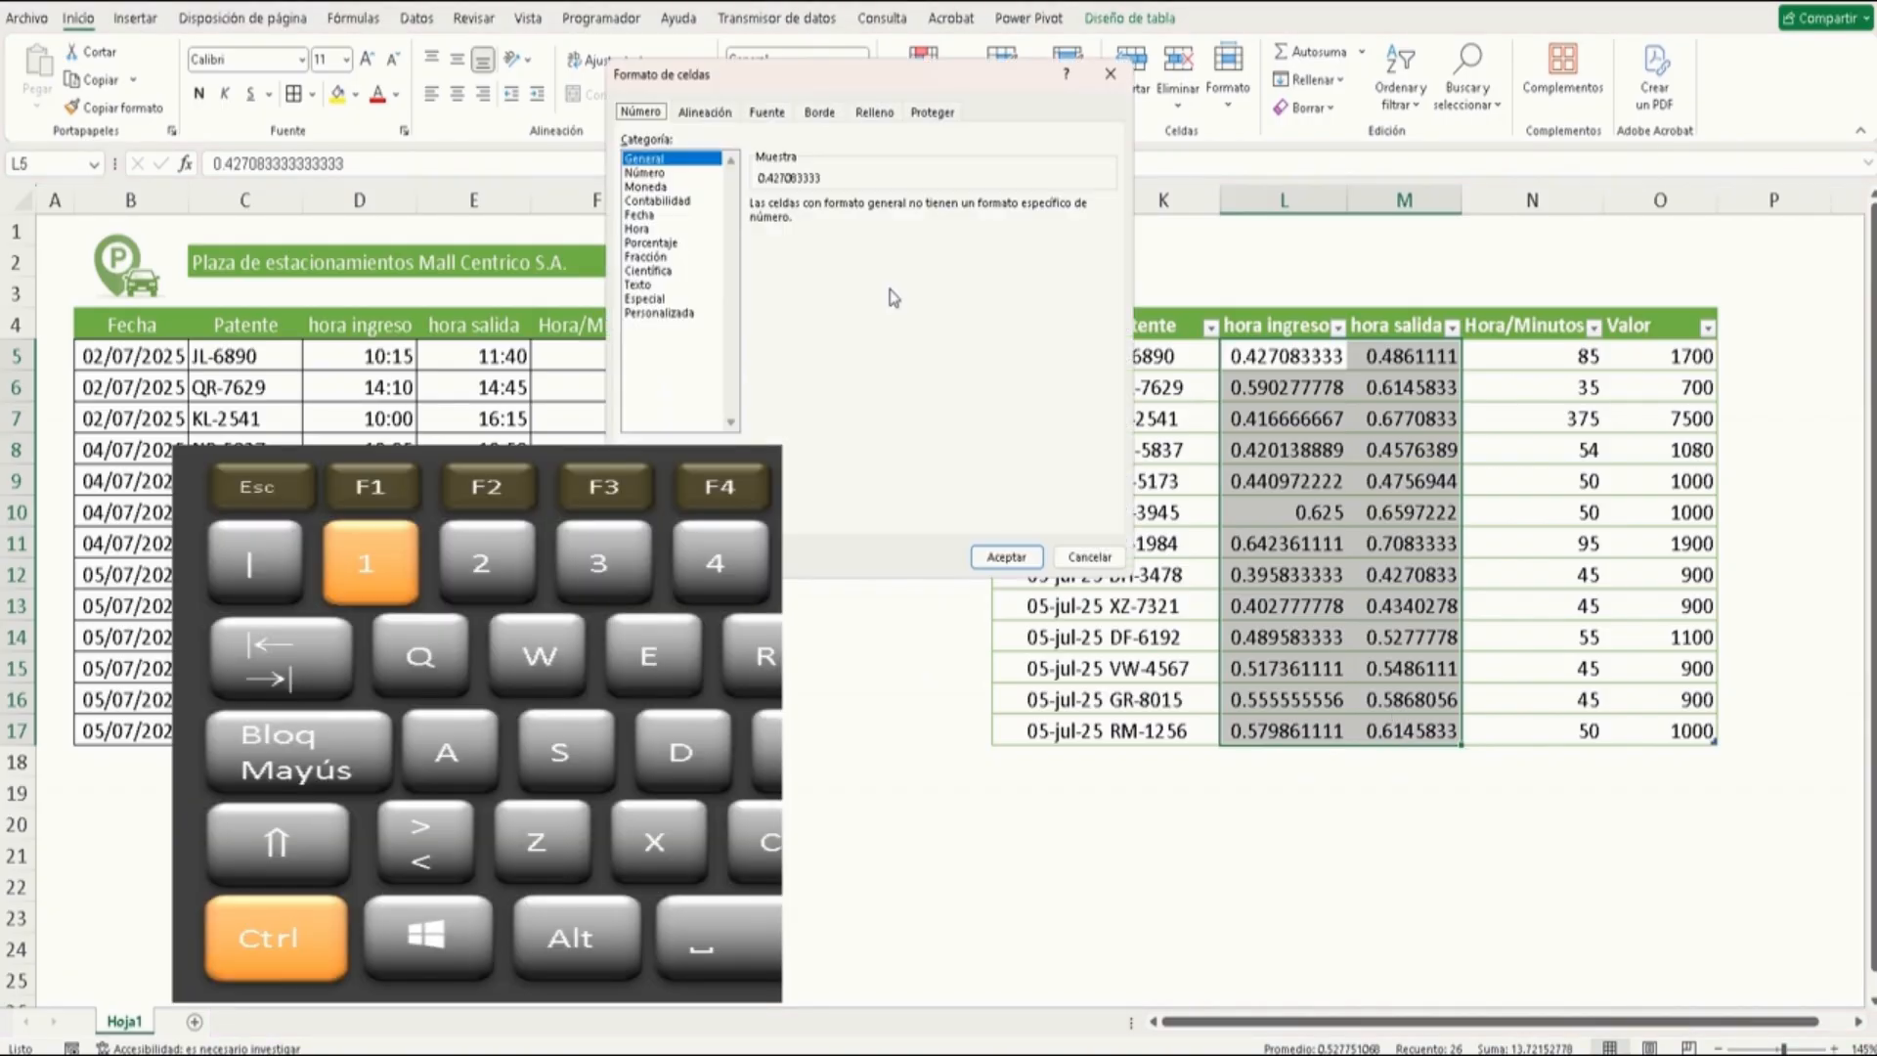
click(648, 231)
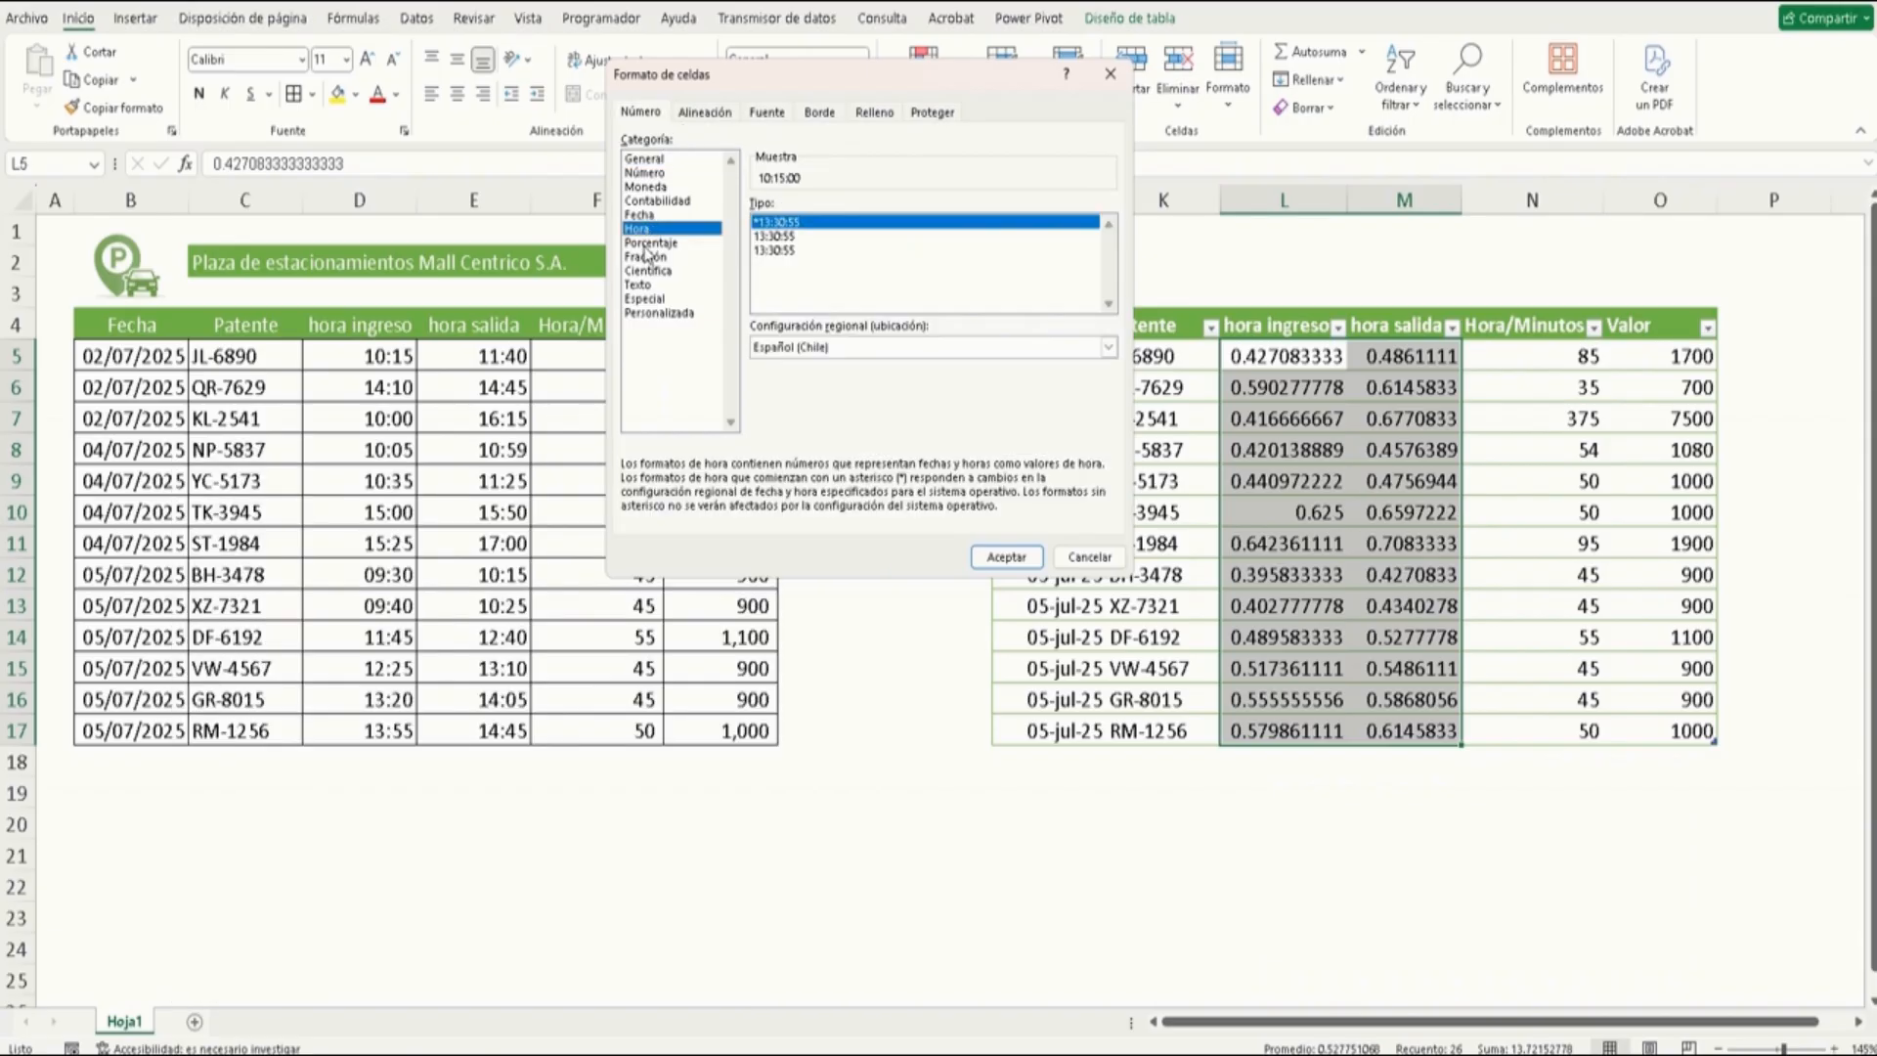
click(659, 312)
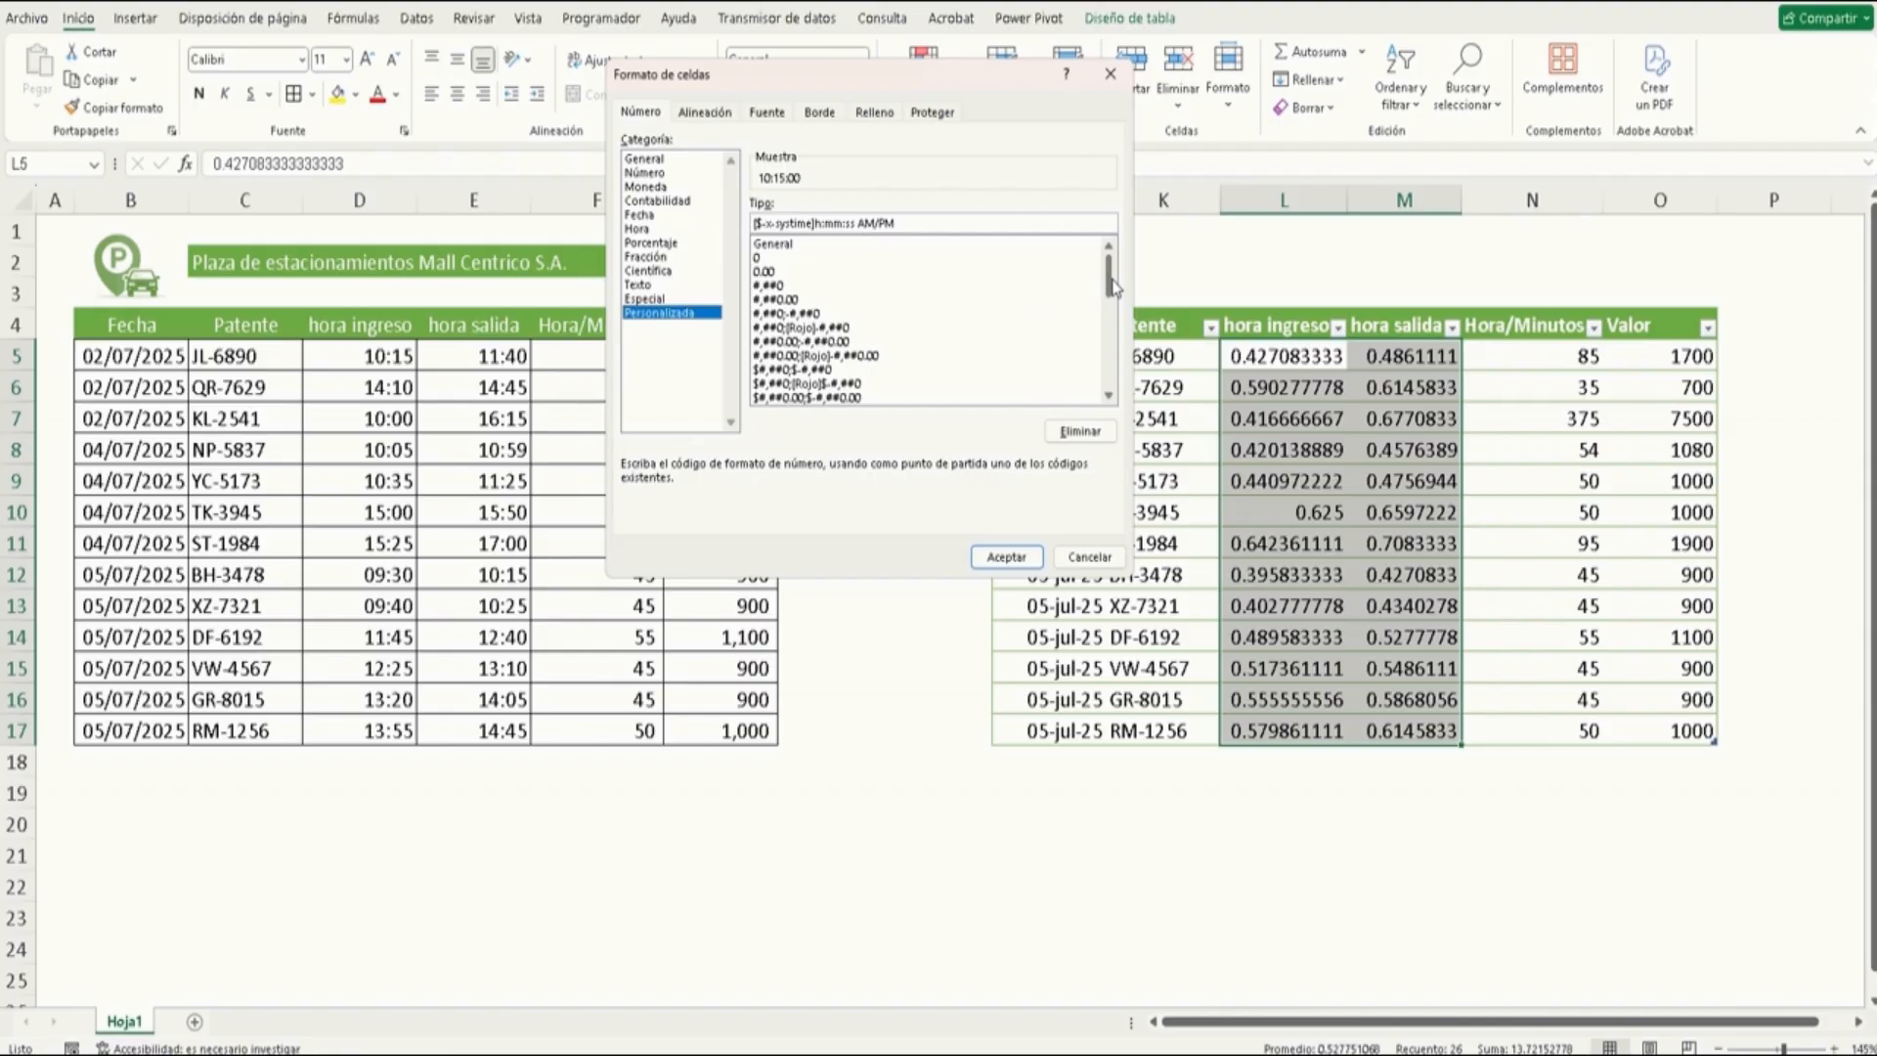
drag(1108, 285, 1094, 348)
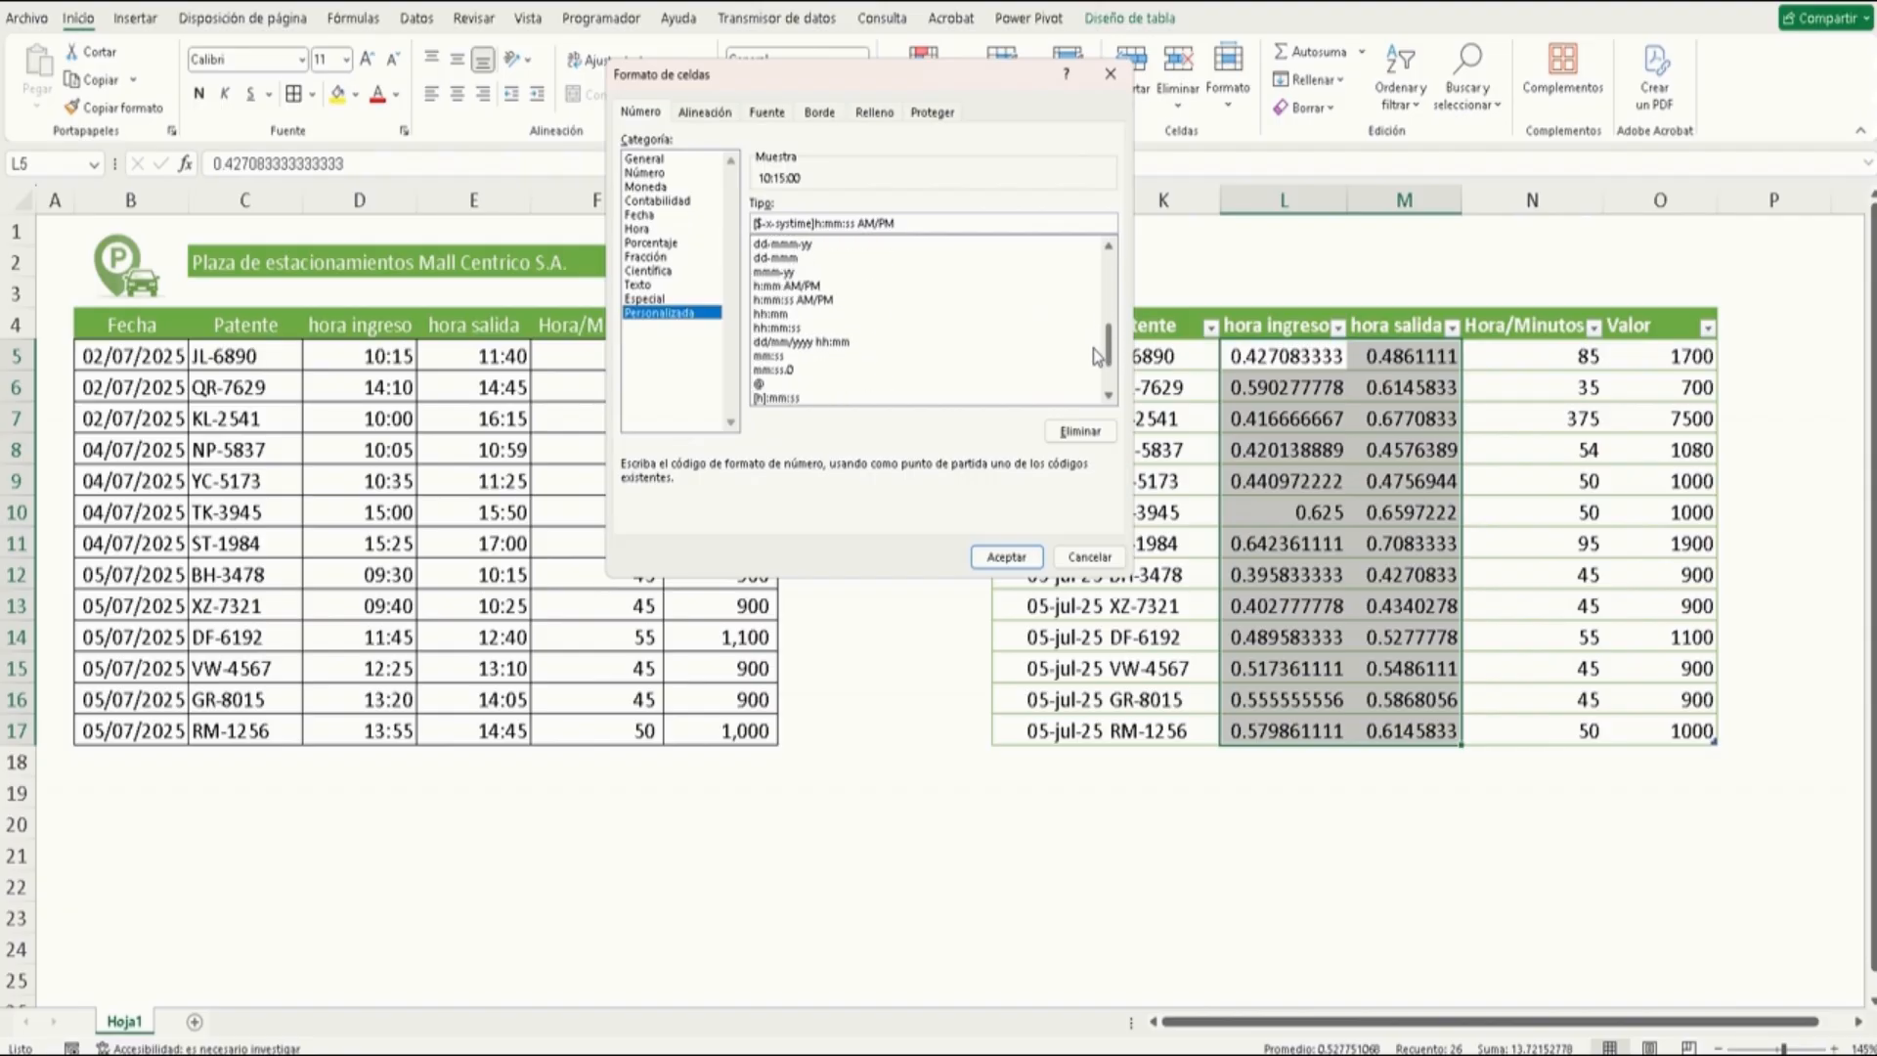
click(780, 317)
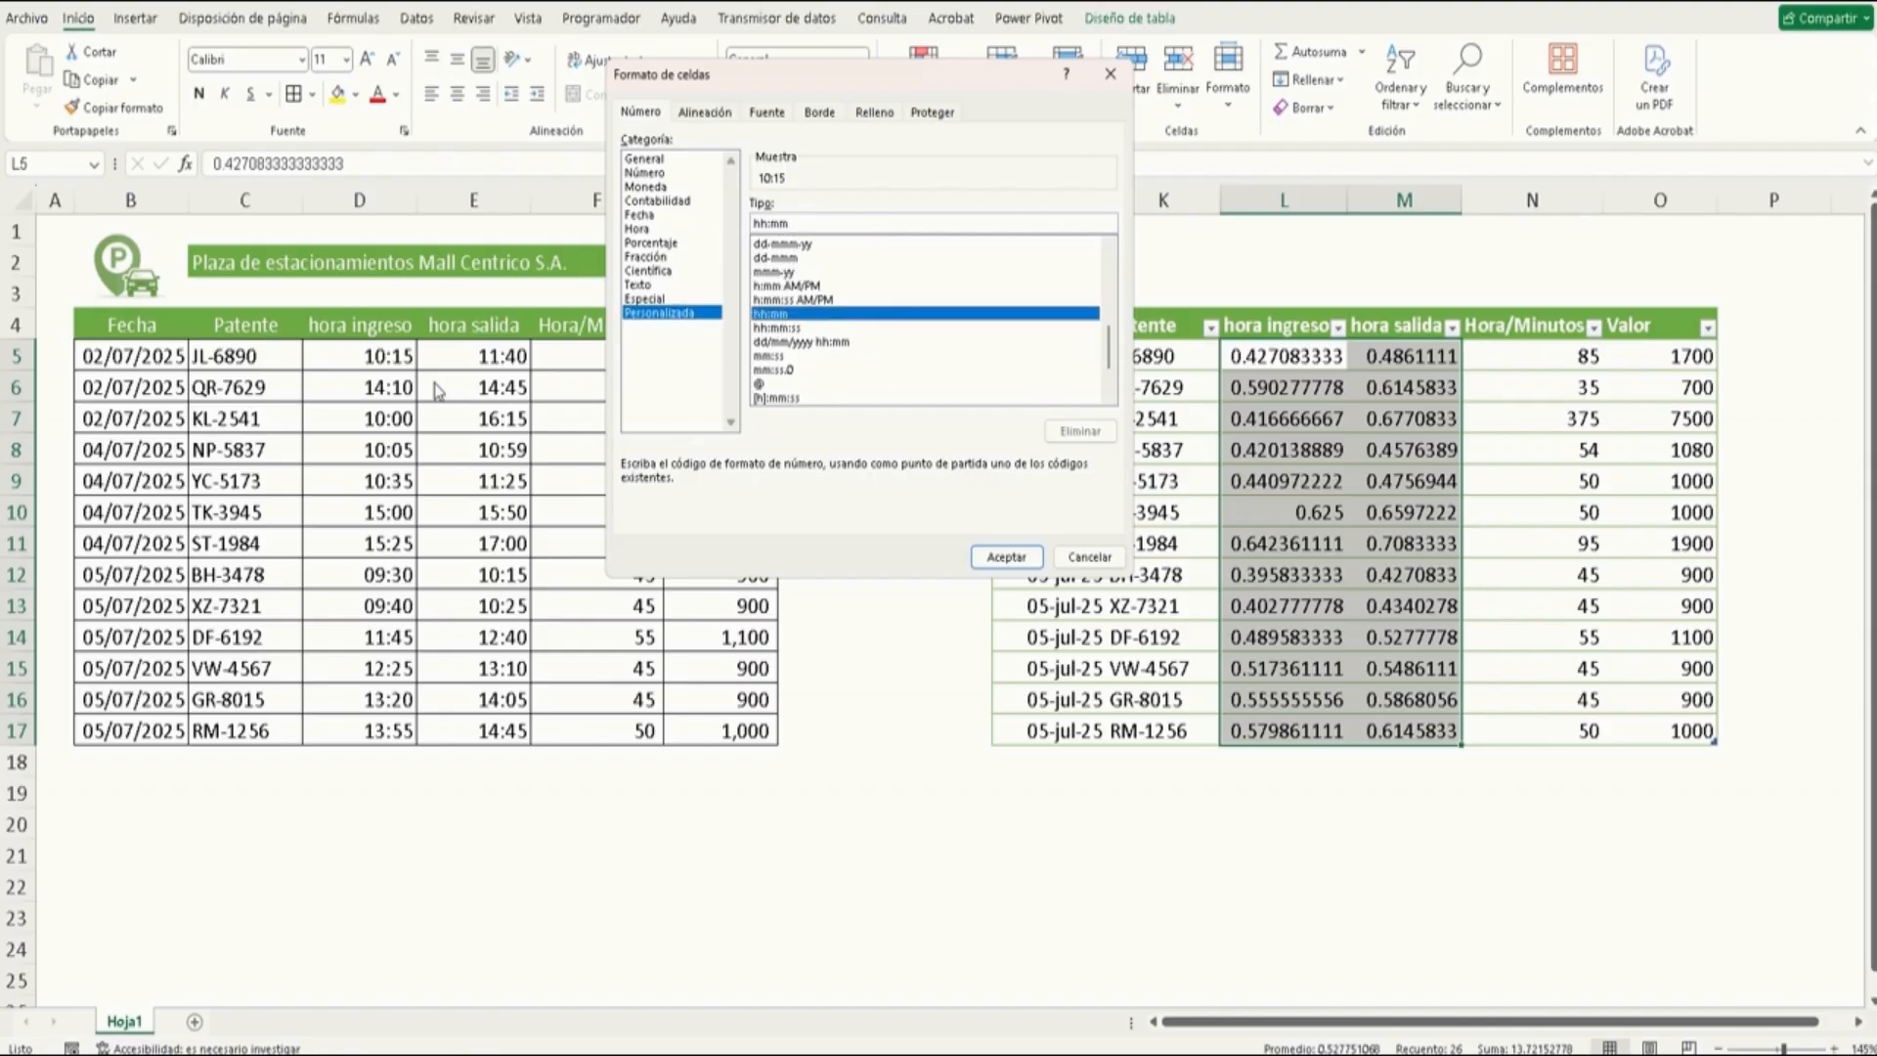
click(1008, 559)
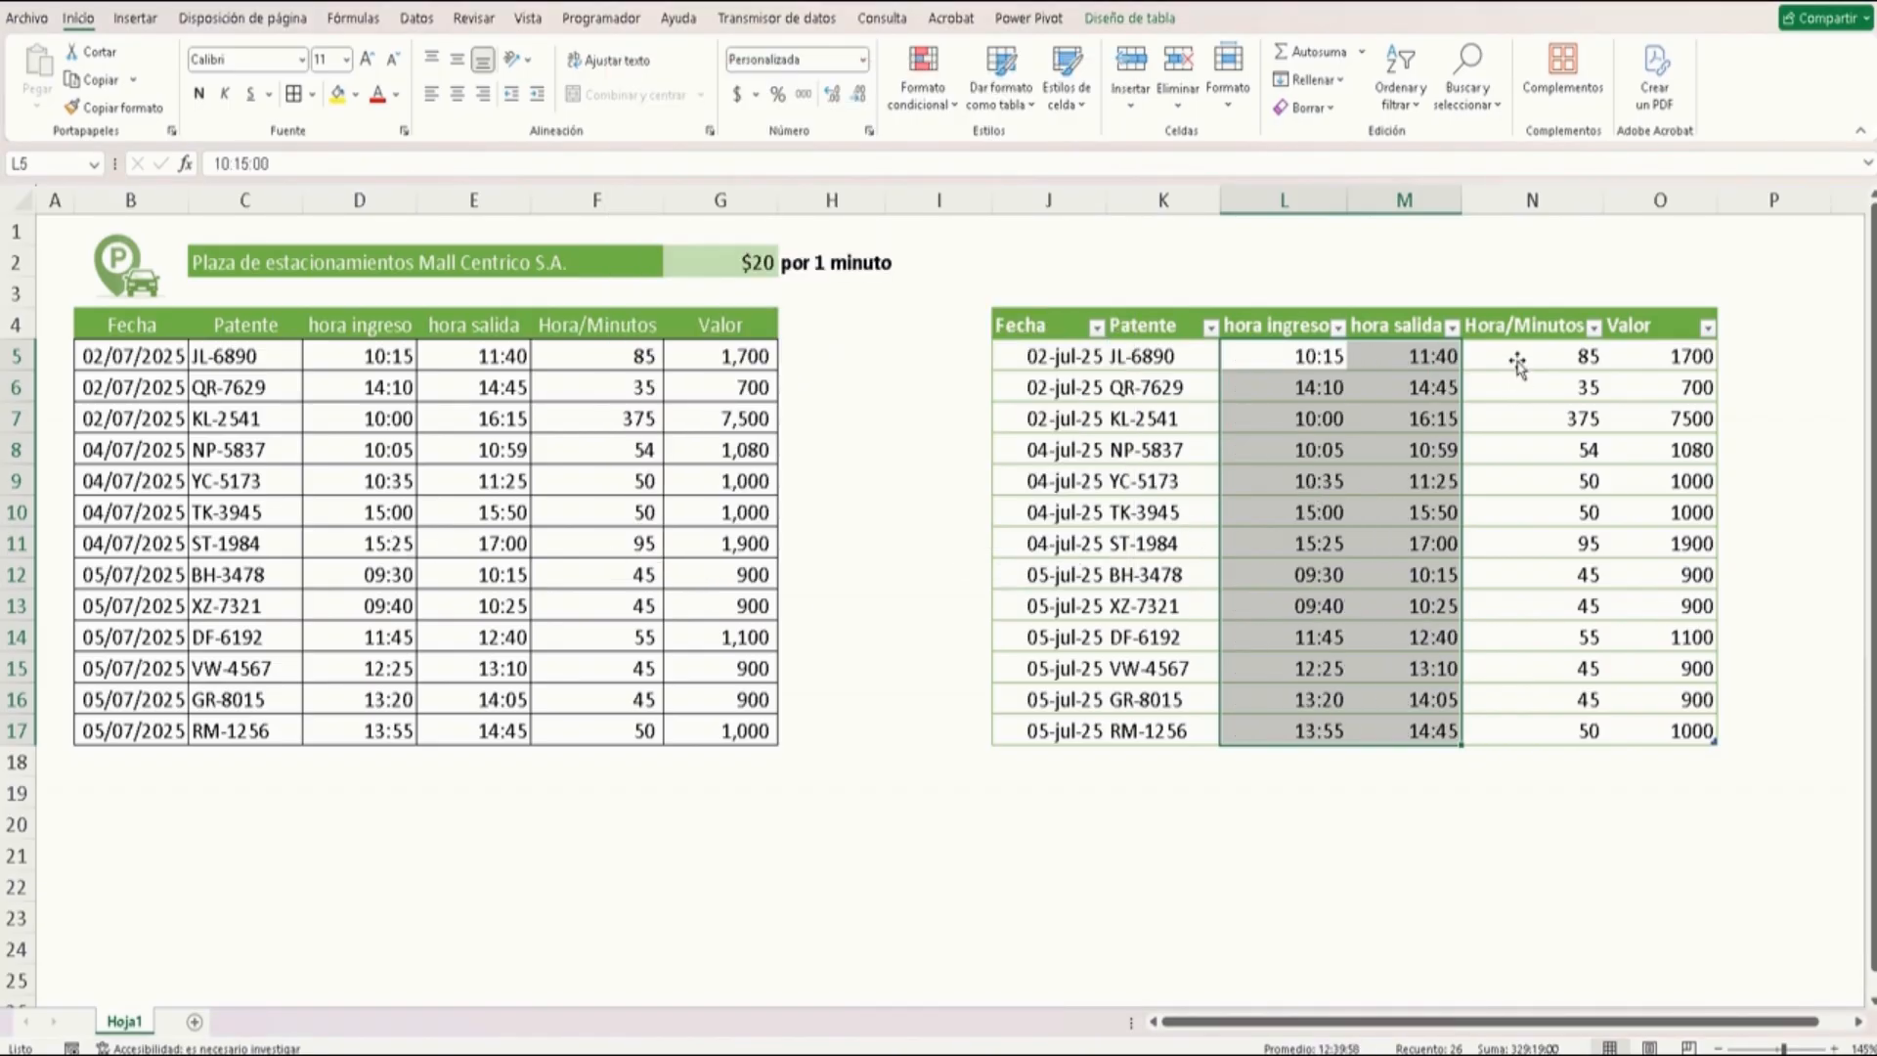
Compare the Hora/Minutos formula in the original table with the pasted values in the new table
drag(1516, 360, 1532, 390)
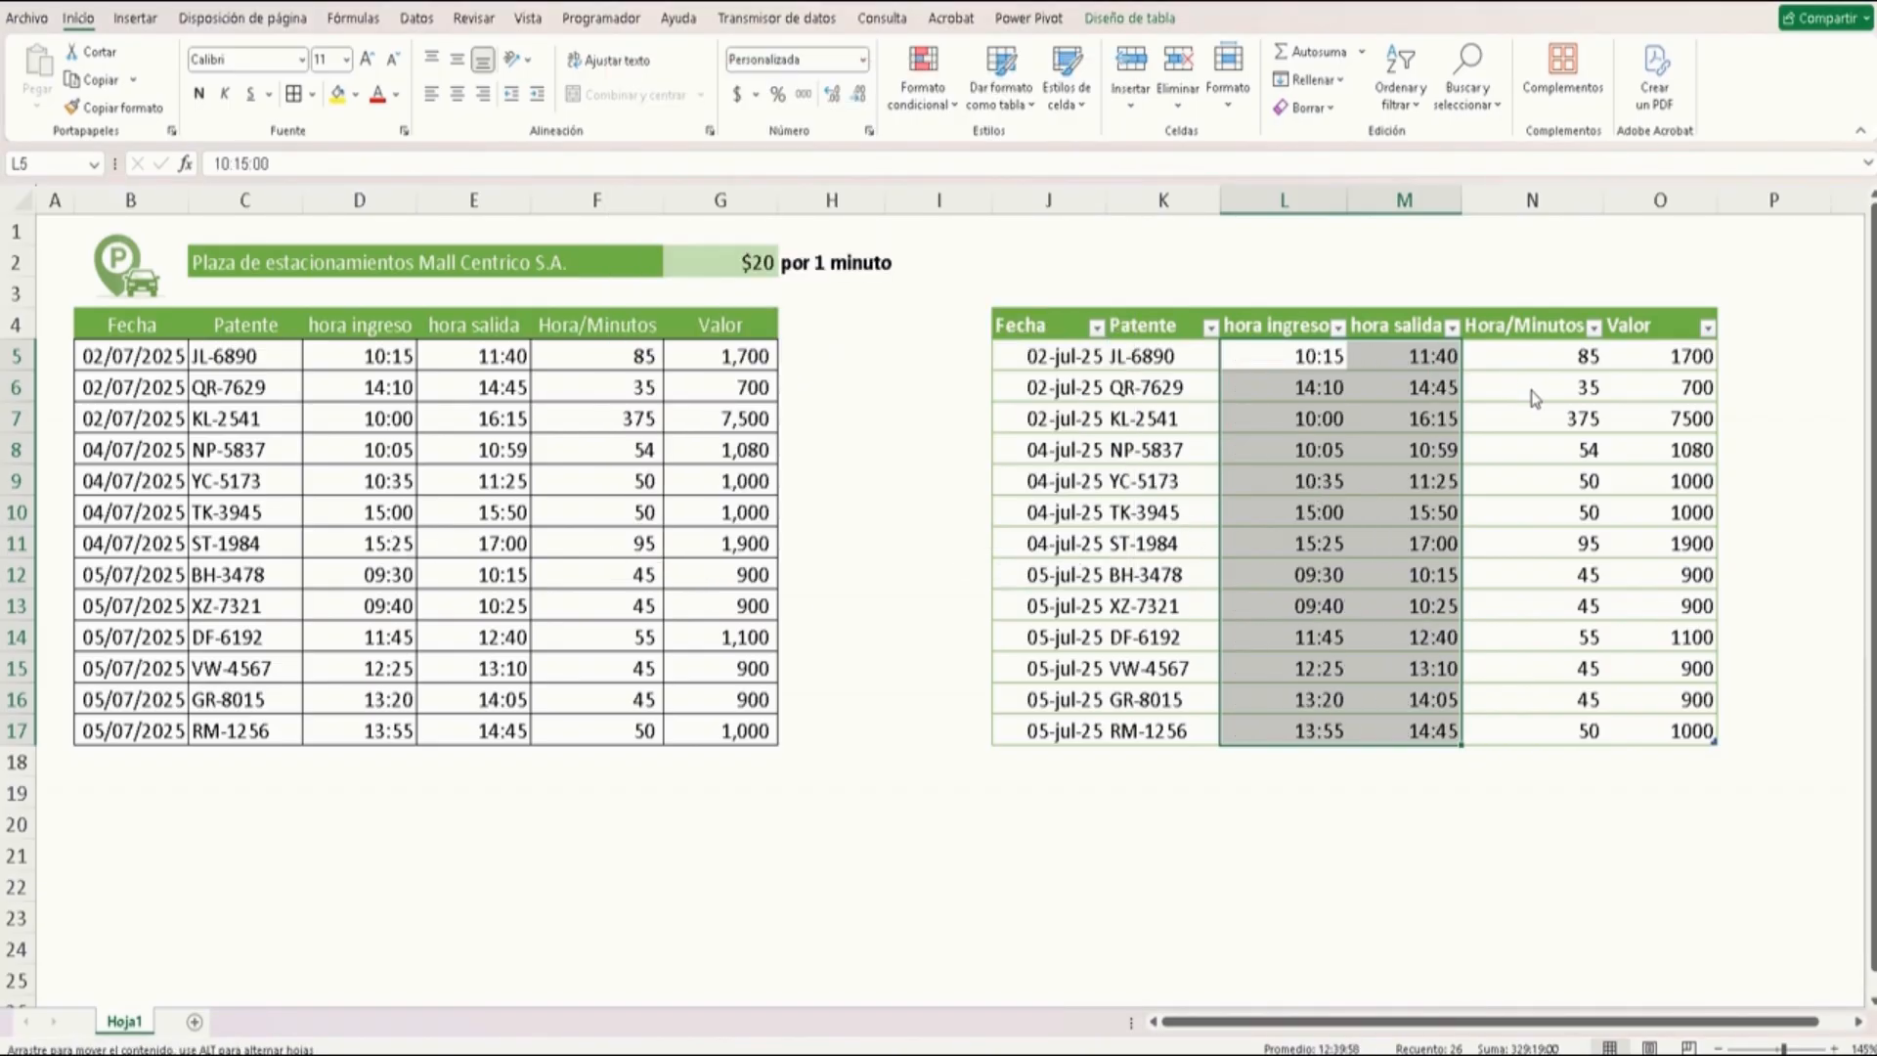
click(1529, 363)
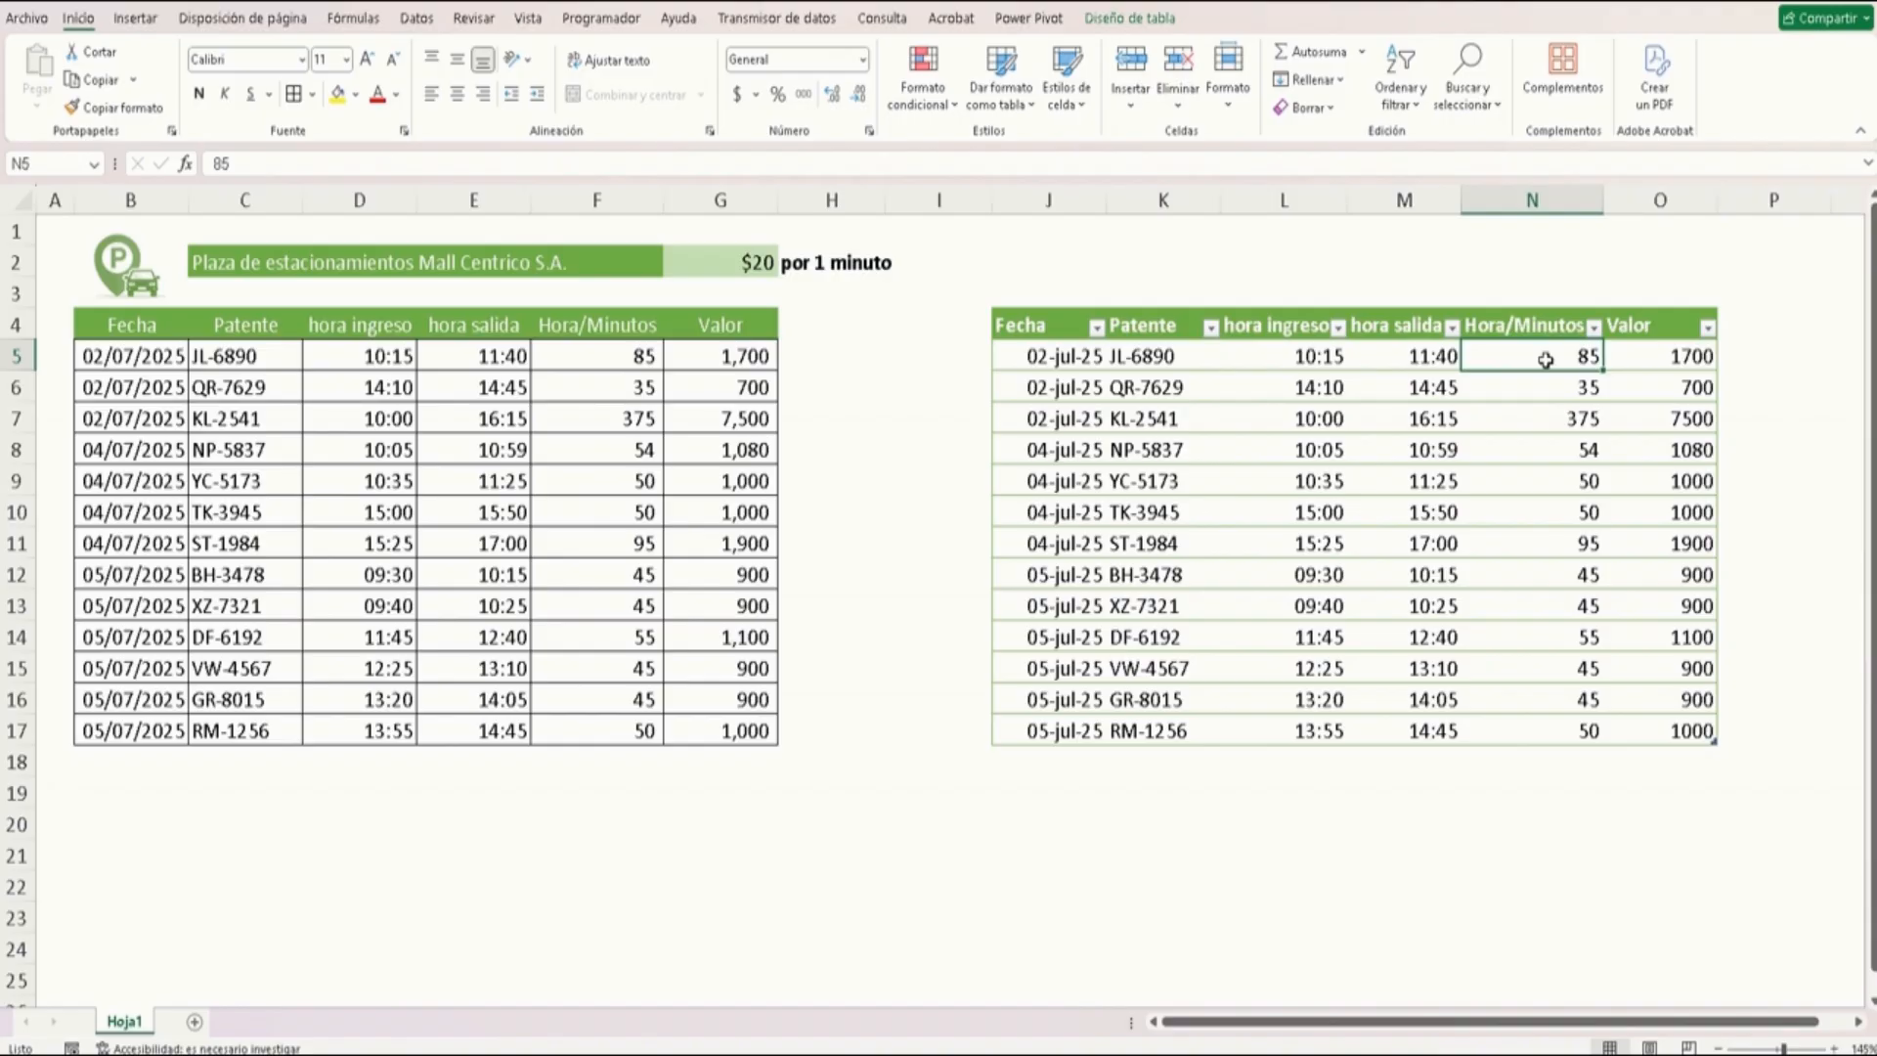
click(608, 356)
click(262, 200)
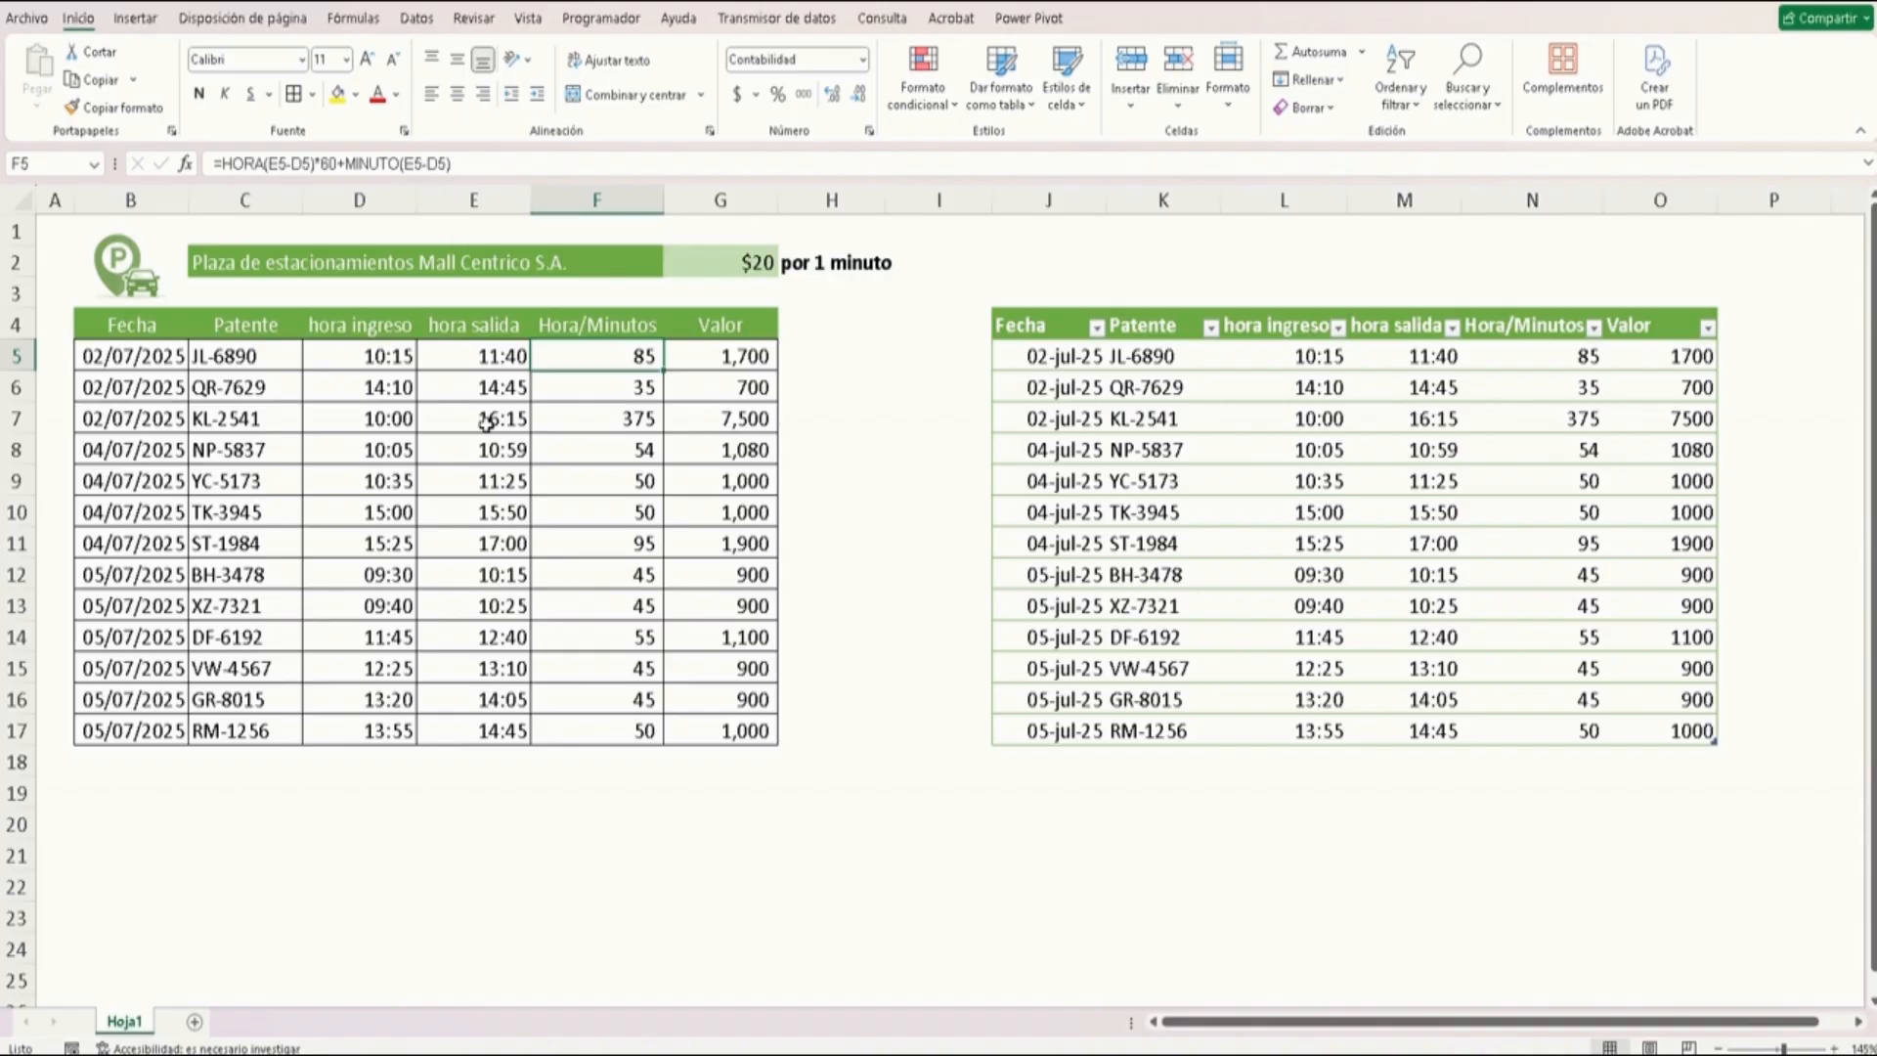
click(539, 160)
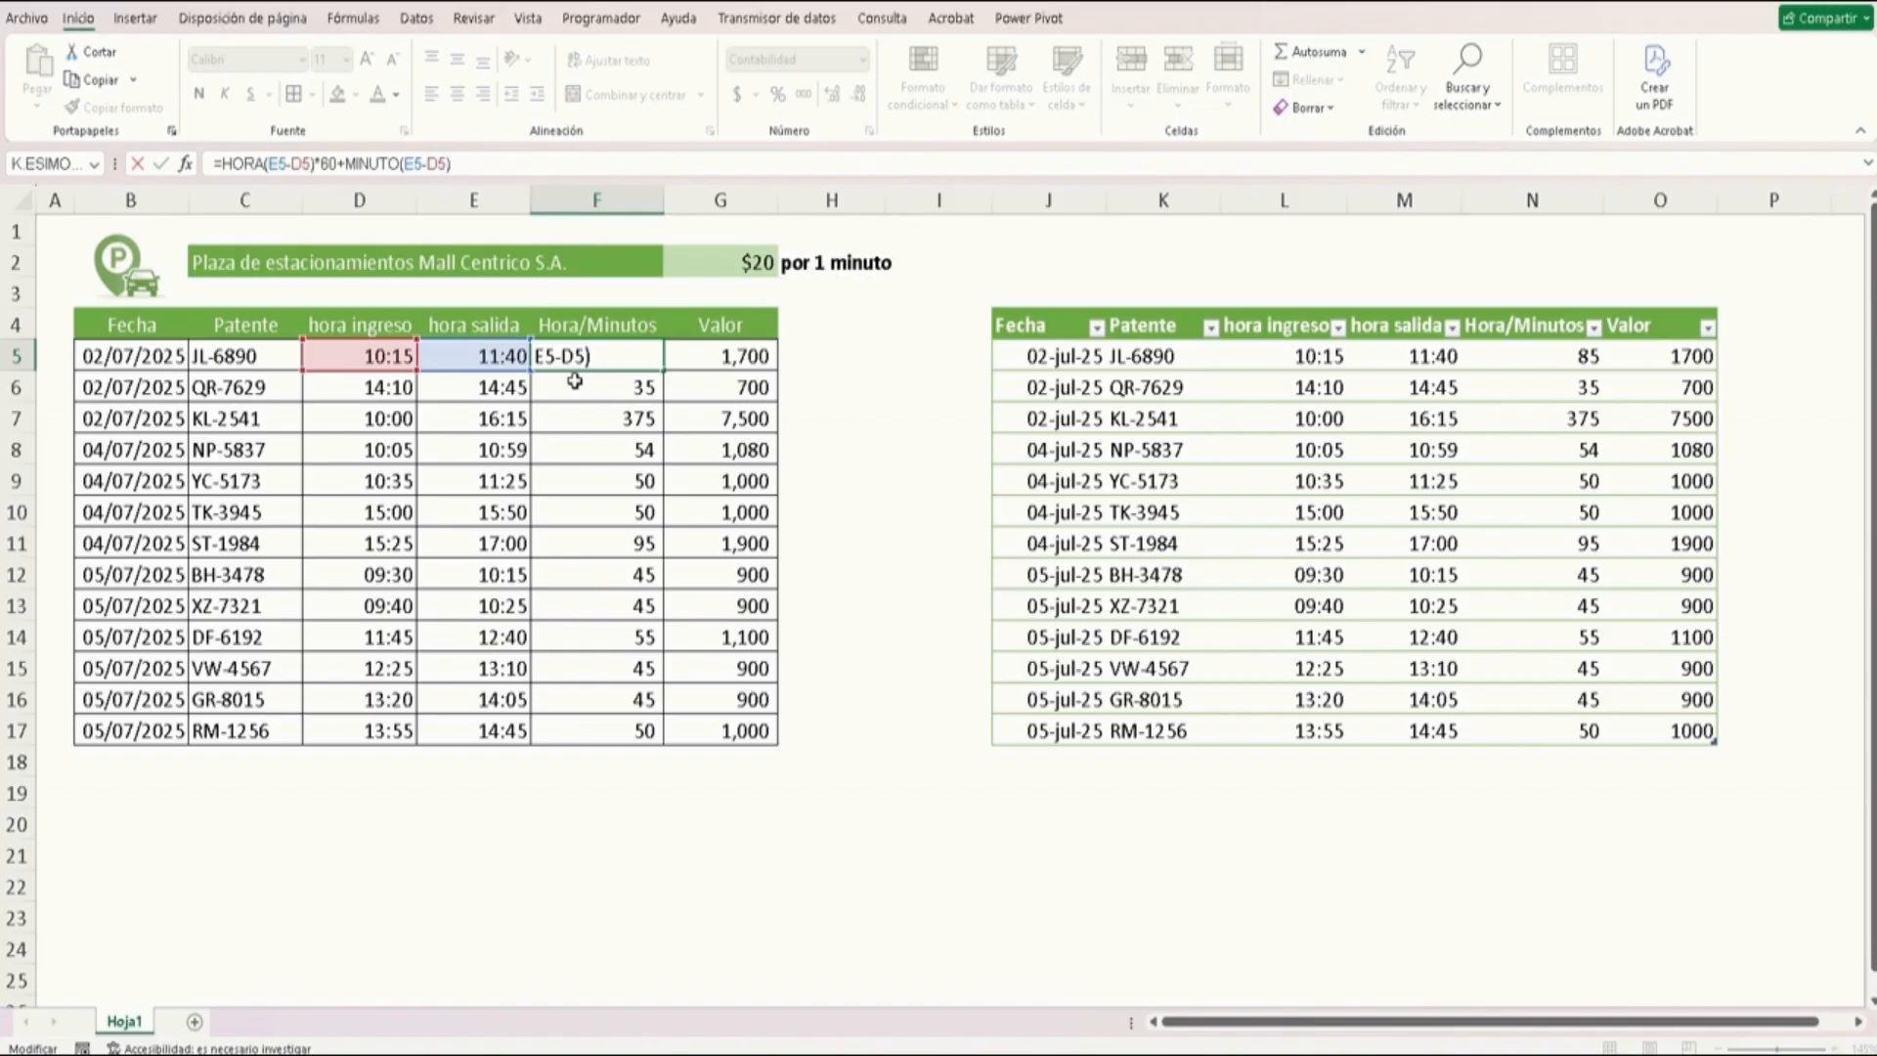
key(ctrl+Return)
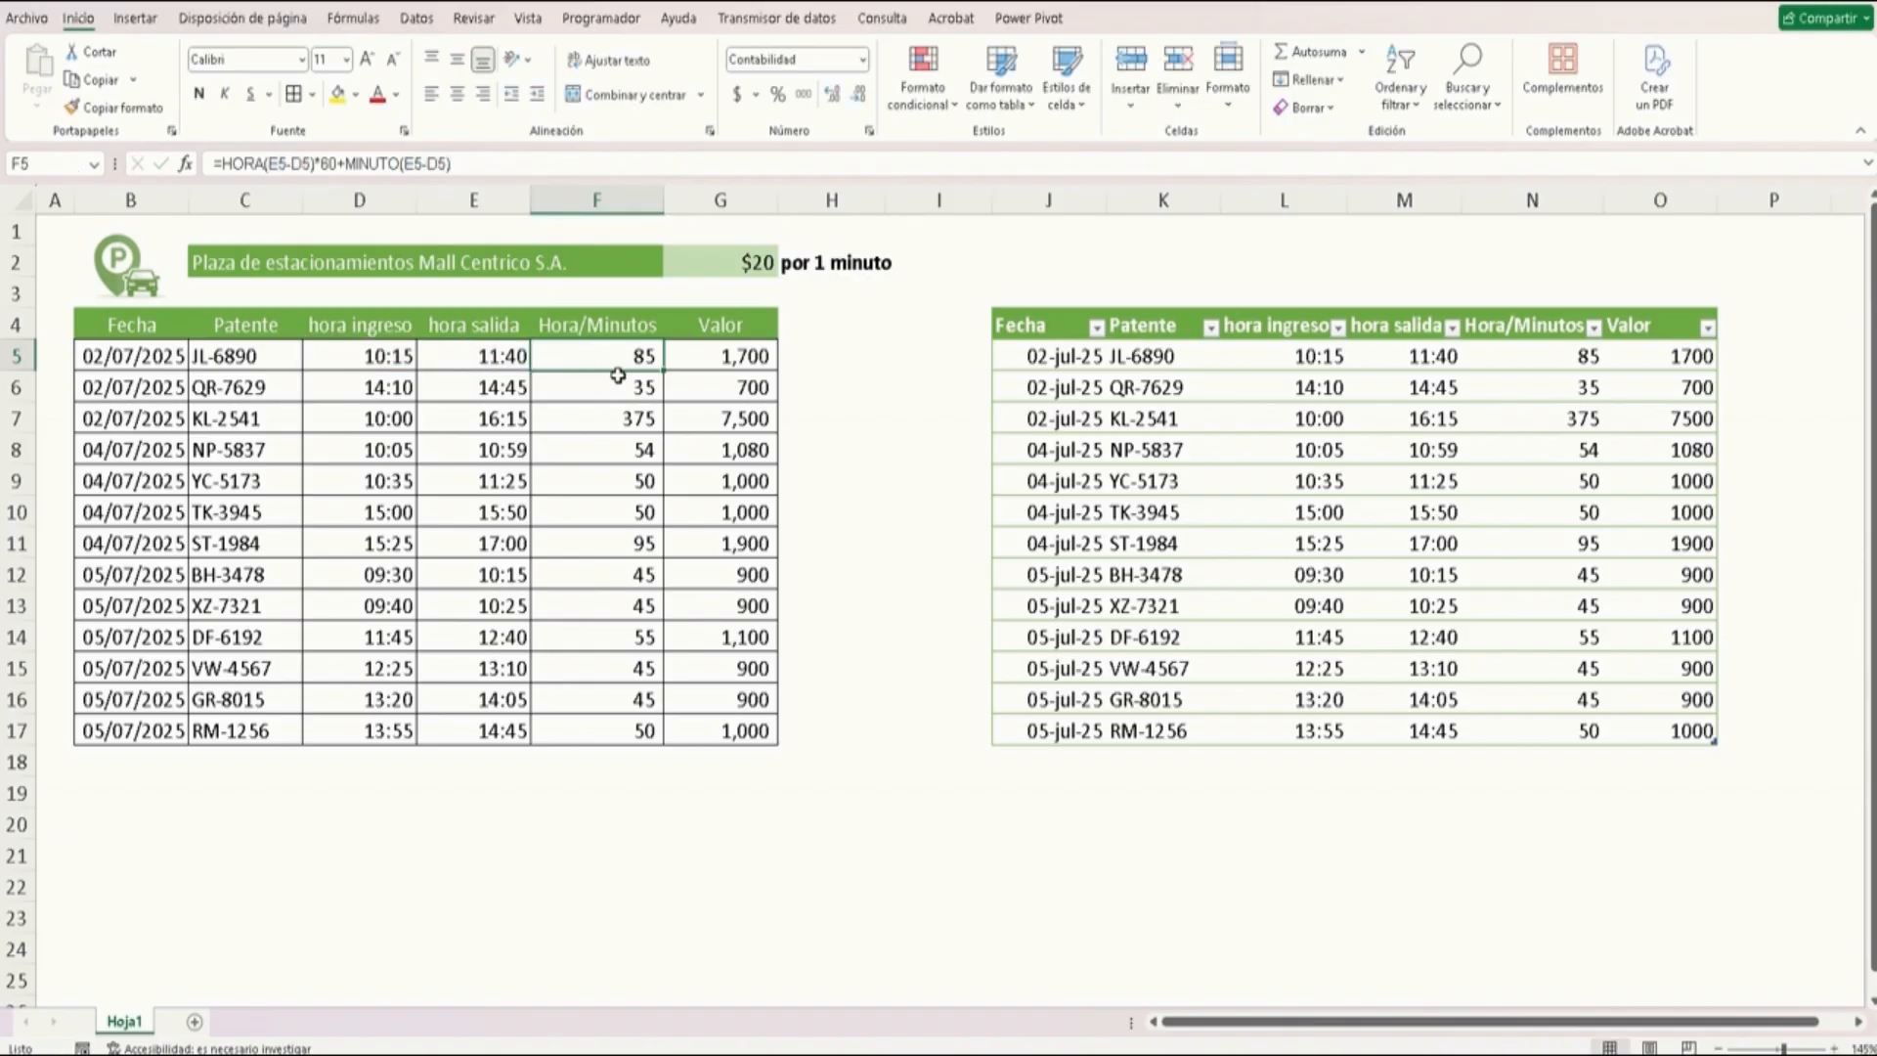
click(1167, 329)
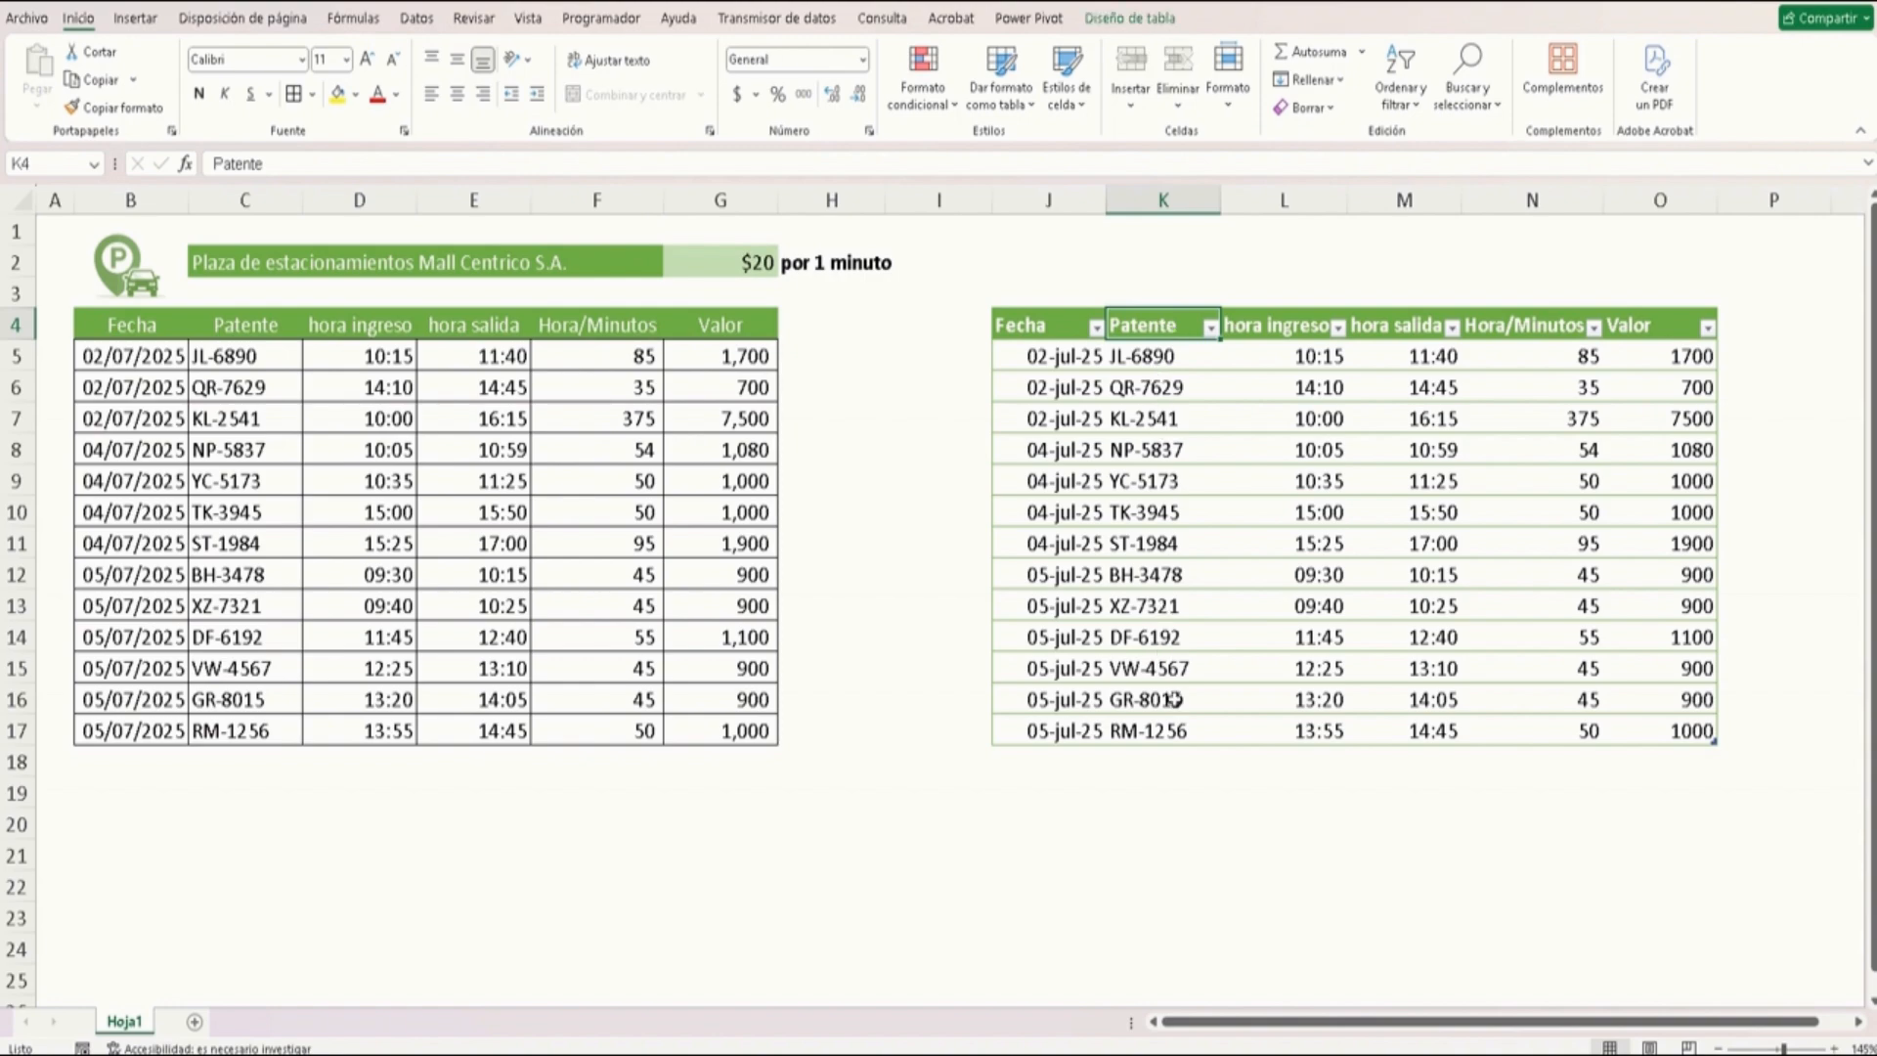
click(1163, 362)
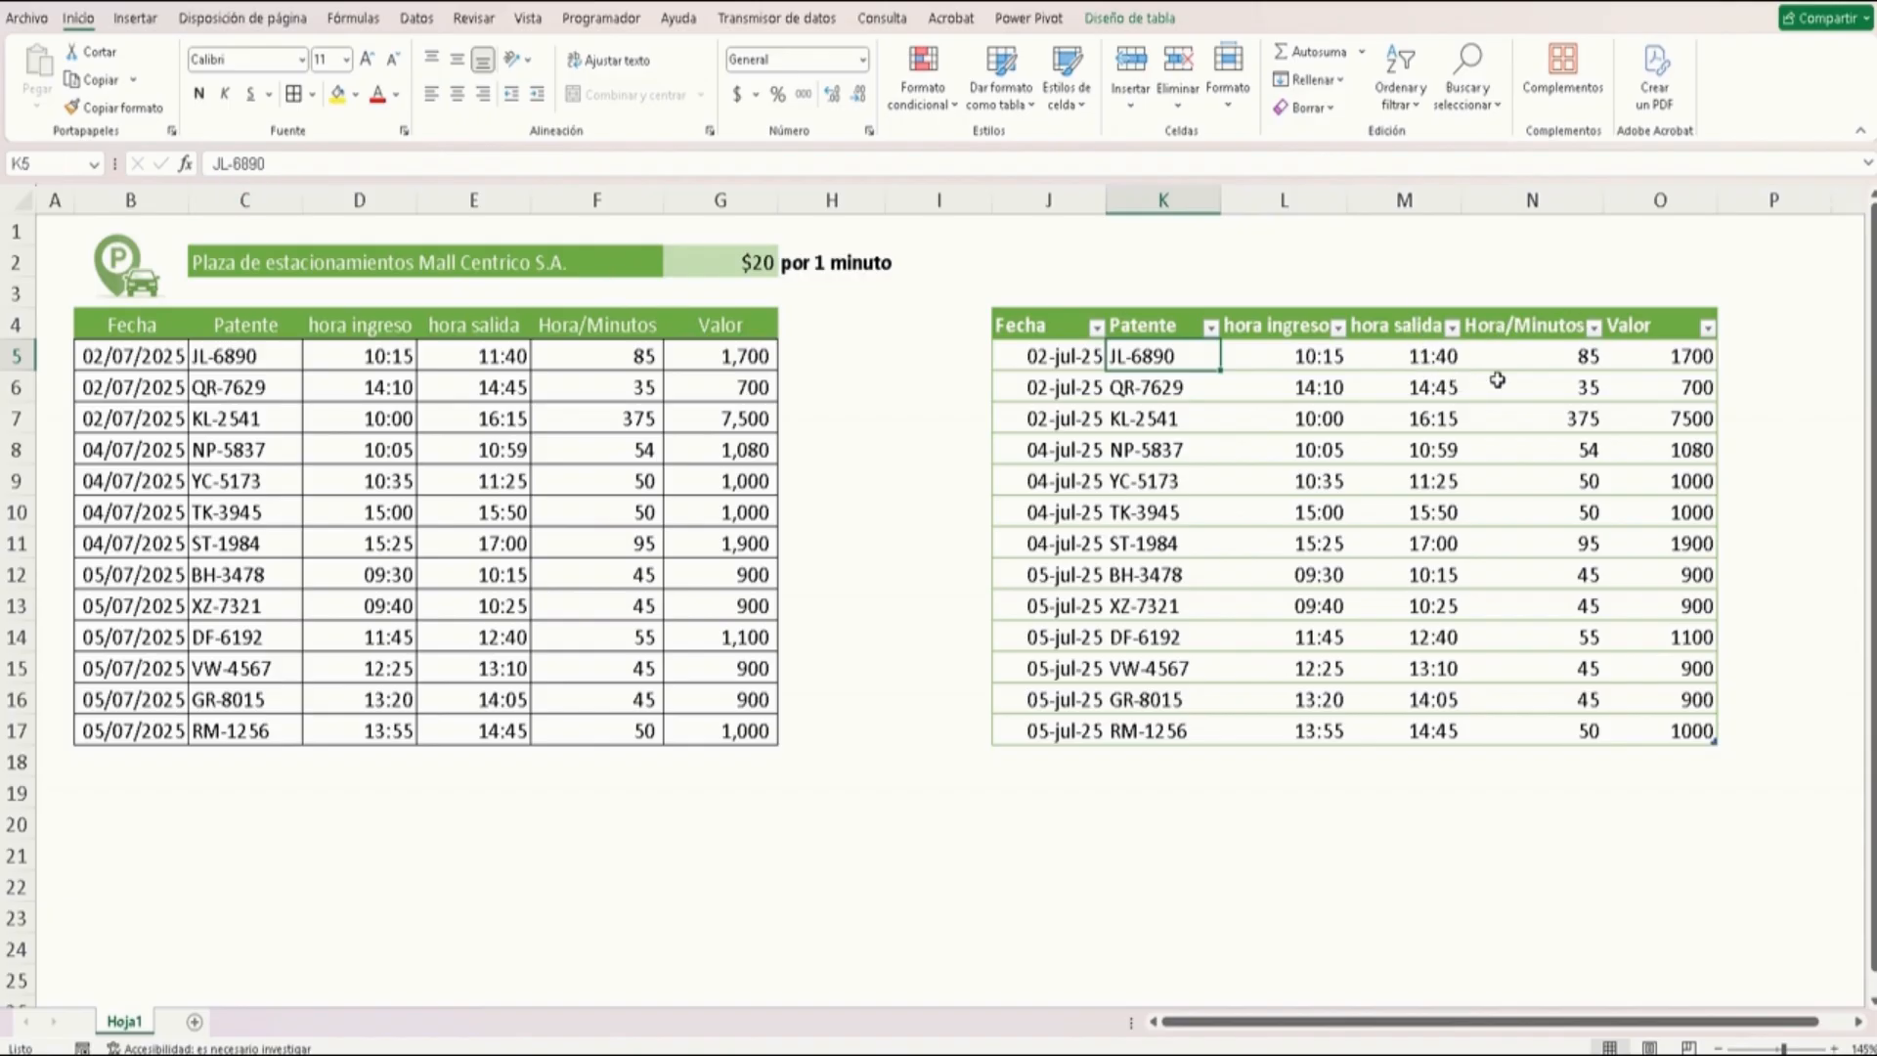
click(1527, 355)
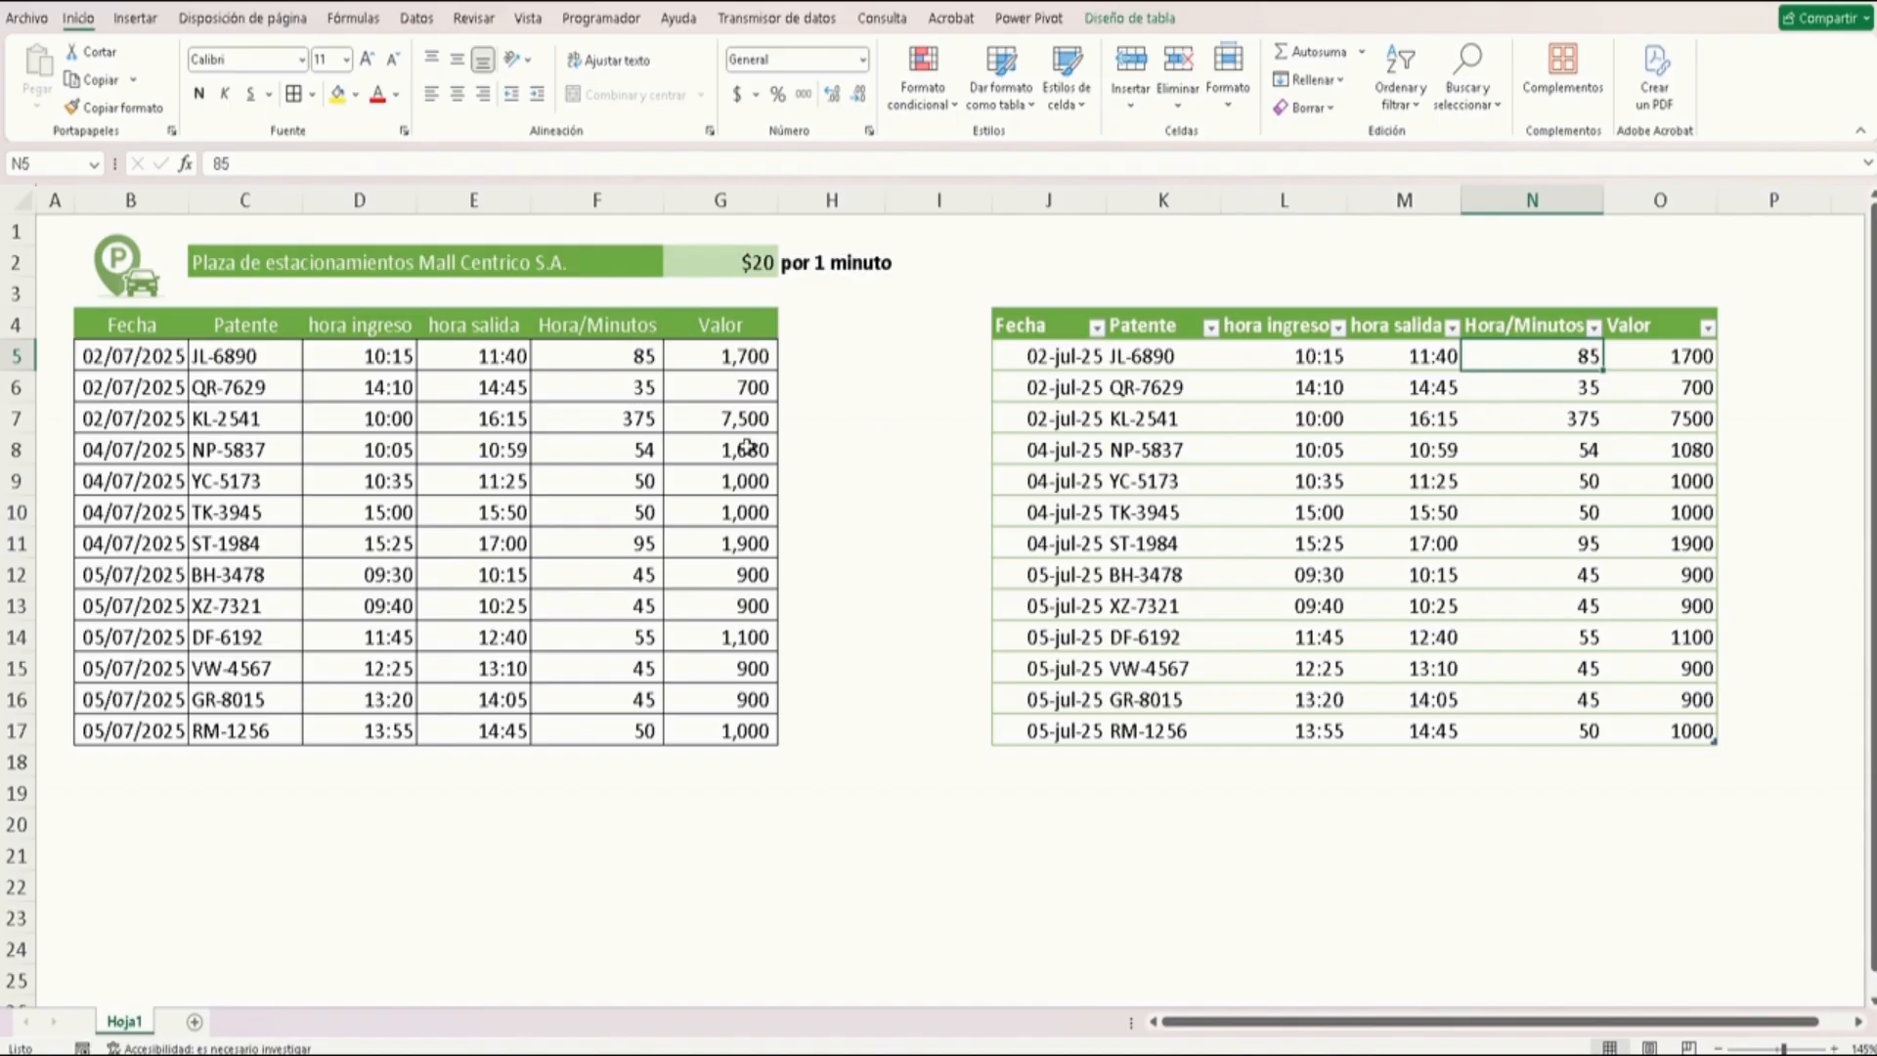
click(647, 356)
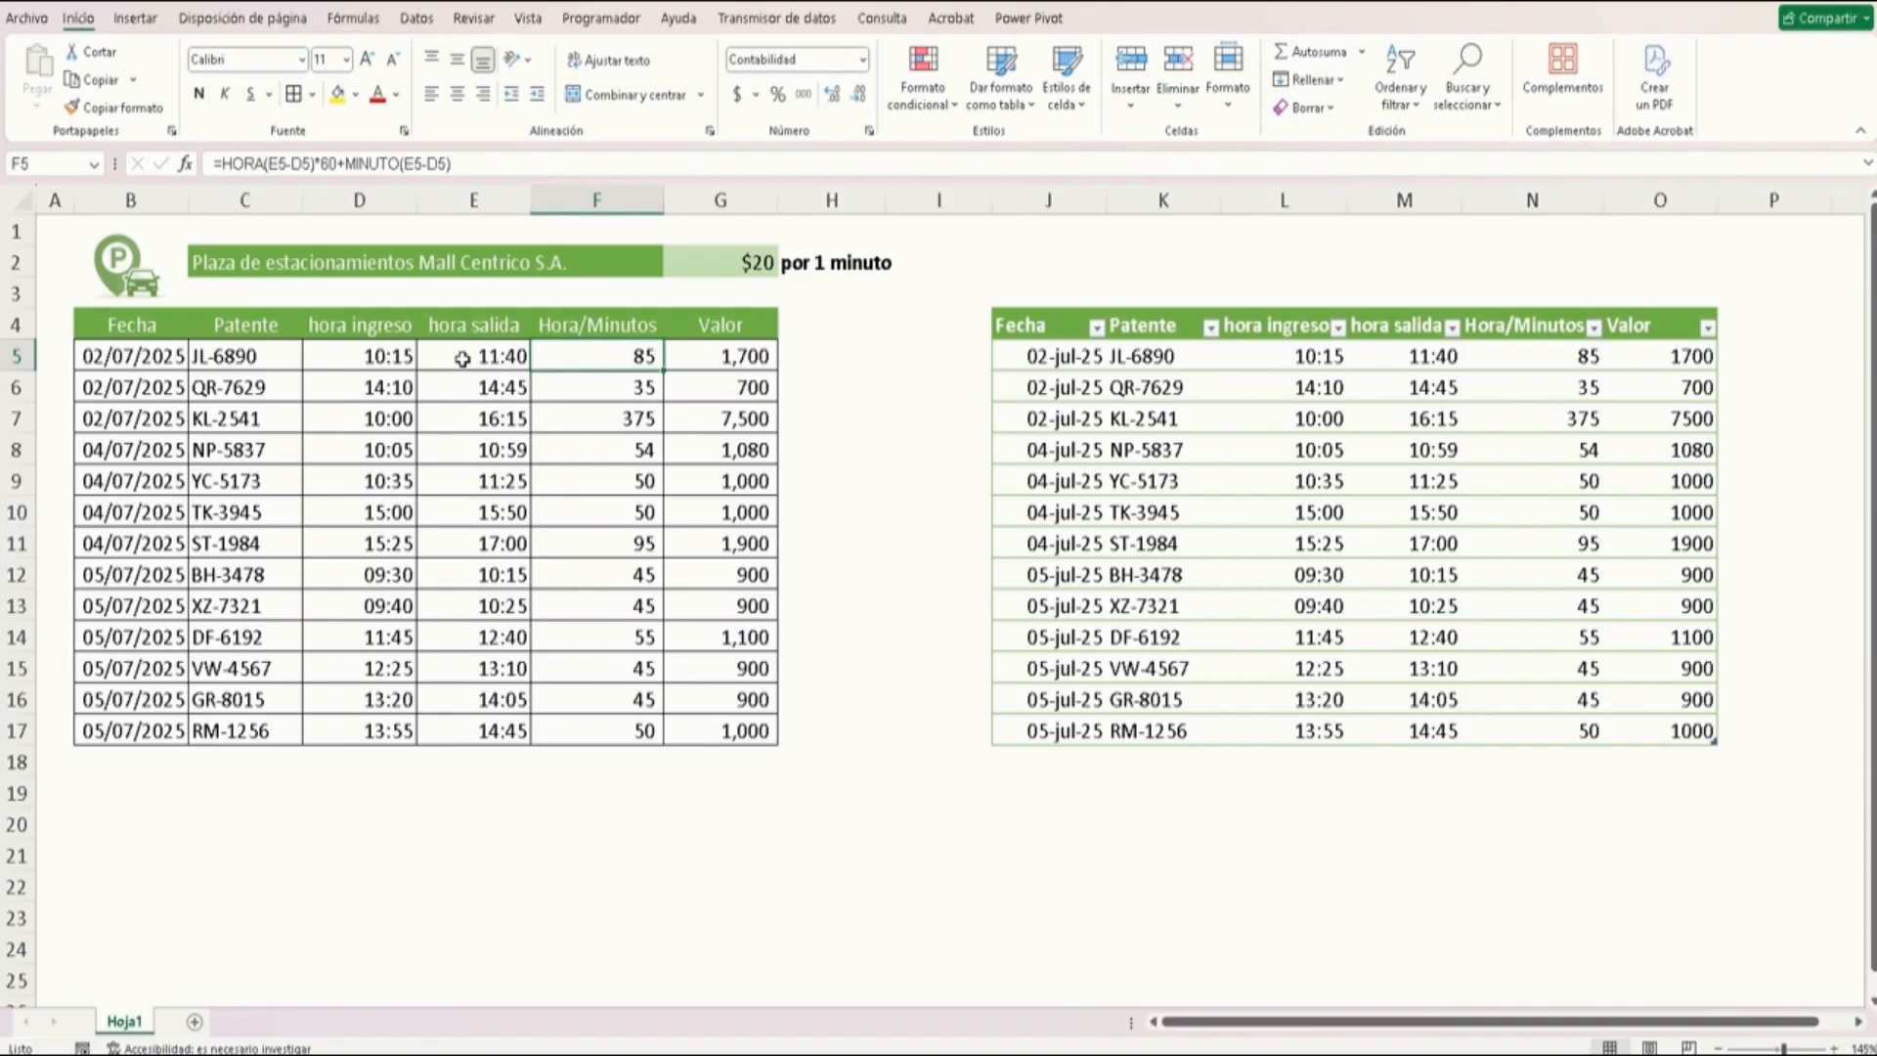
click(1556, 355)
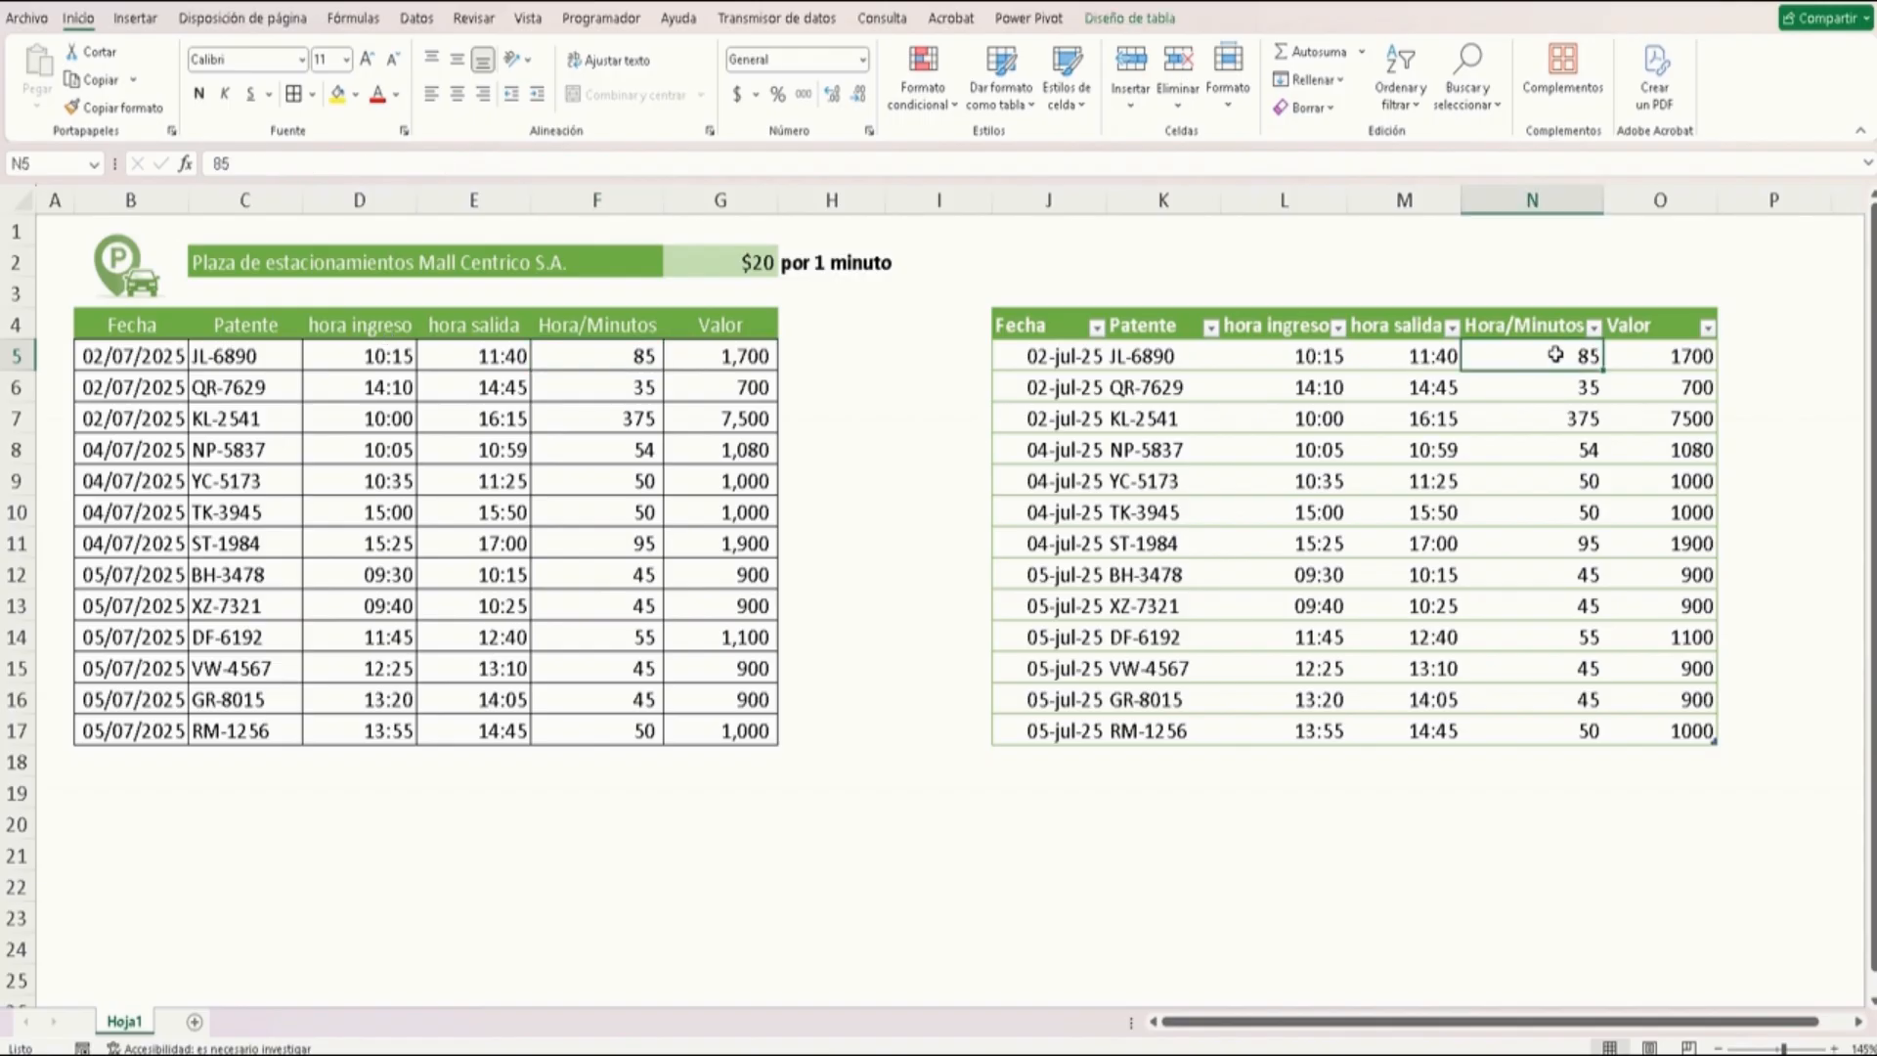
Enter the formula =HORA([@[hora salida]]-[@[hora ingreso]])*60+MINUTO([@[hora salida]]-[@[hora ingreso]]) in the first Hora/Minutos cell of the new table
text(=)
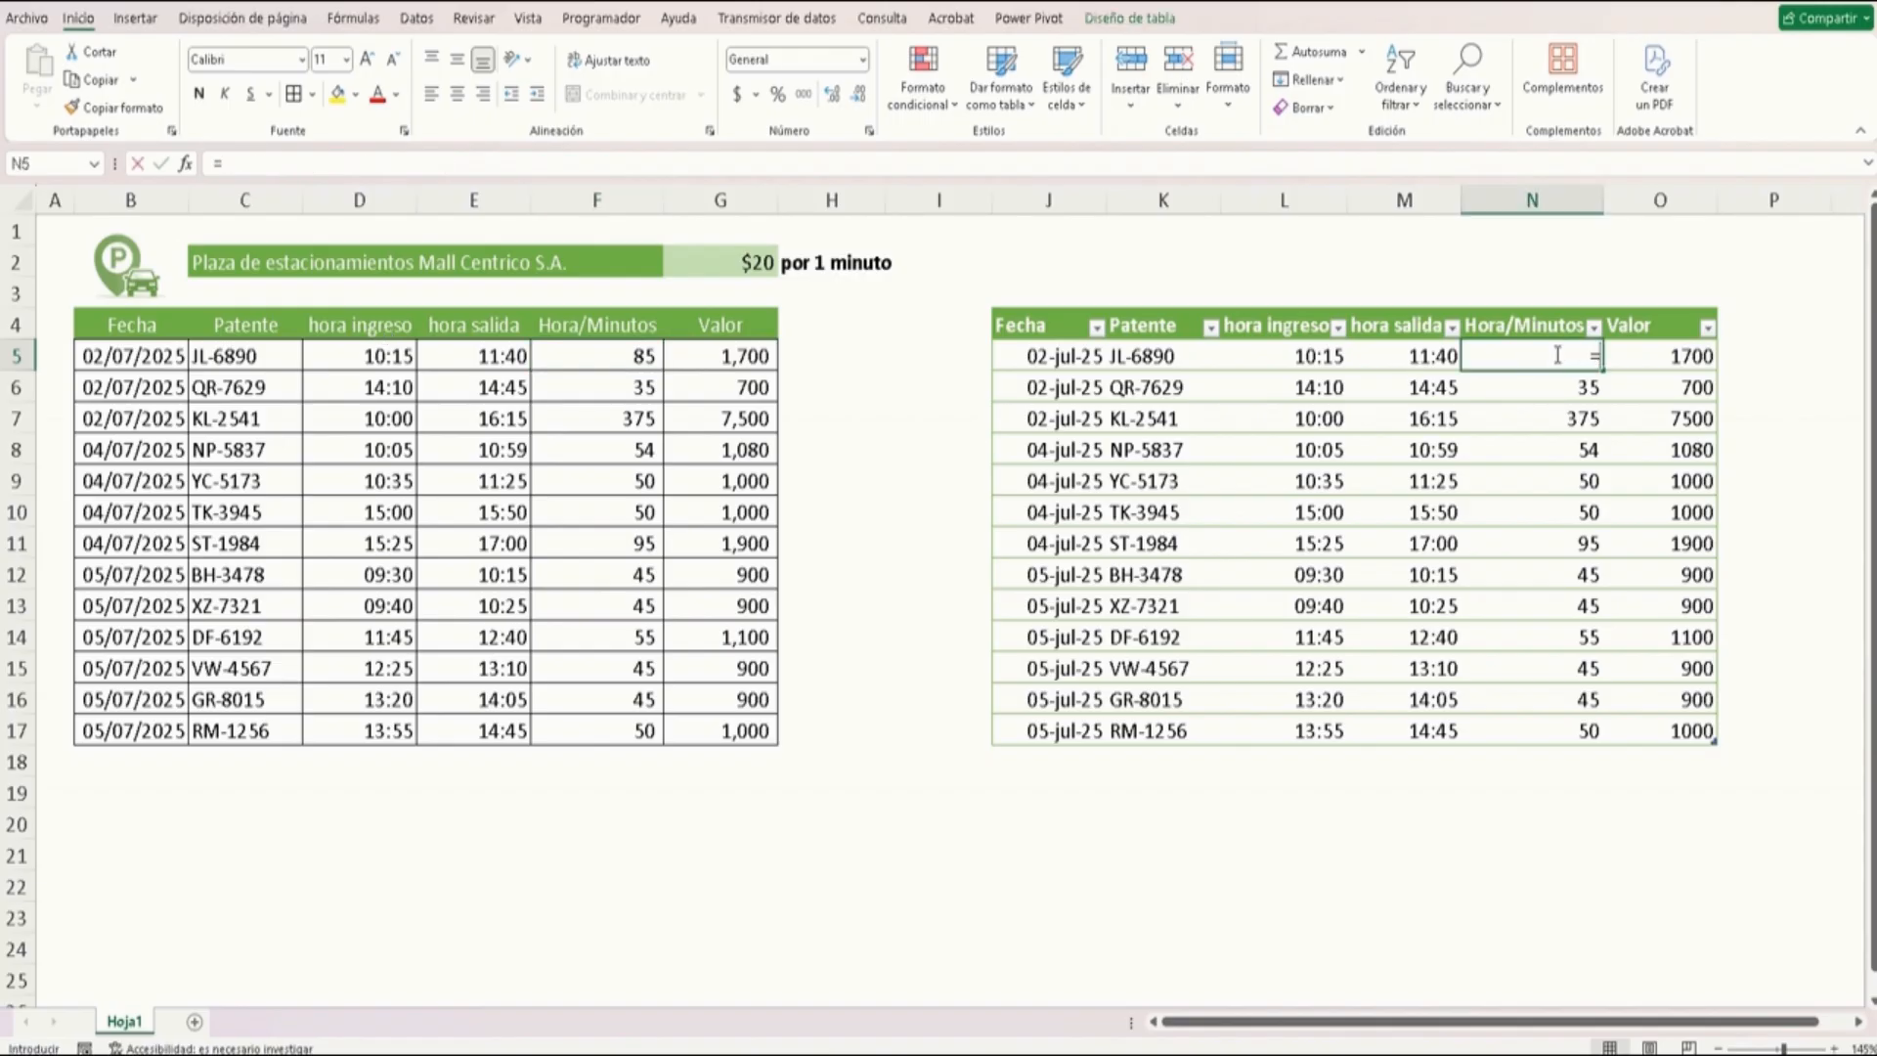
text(hora)
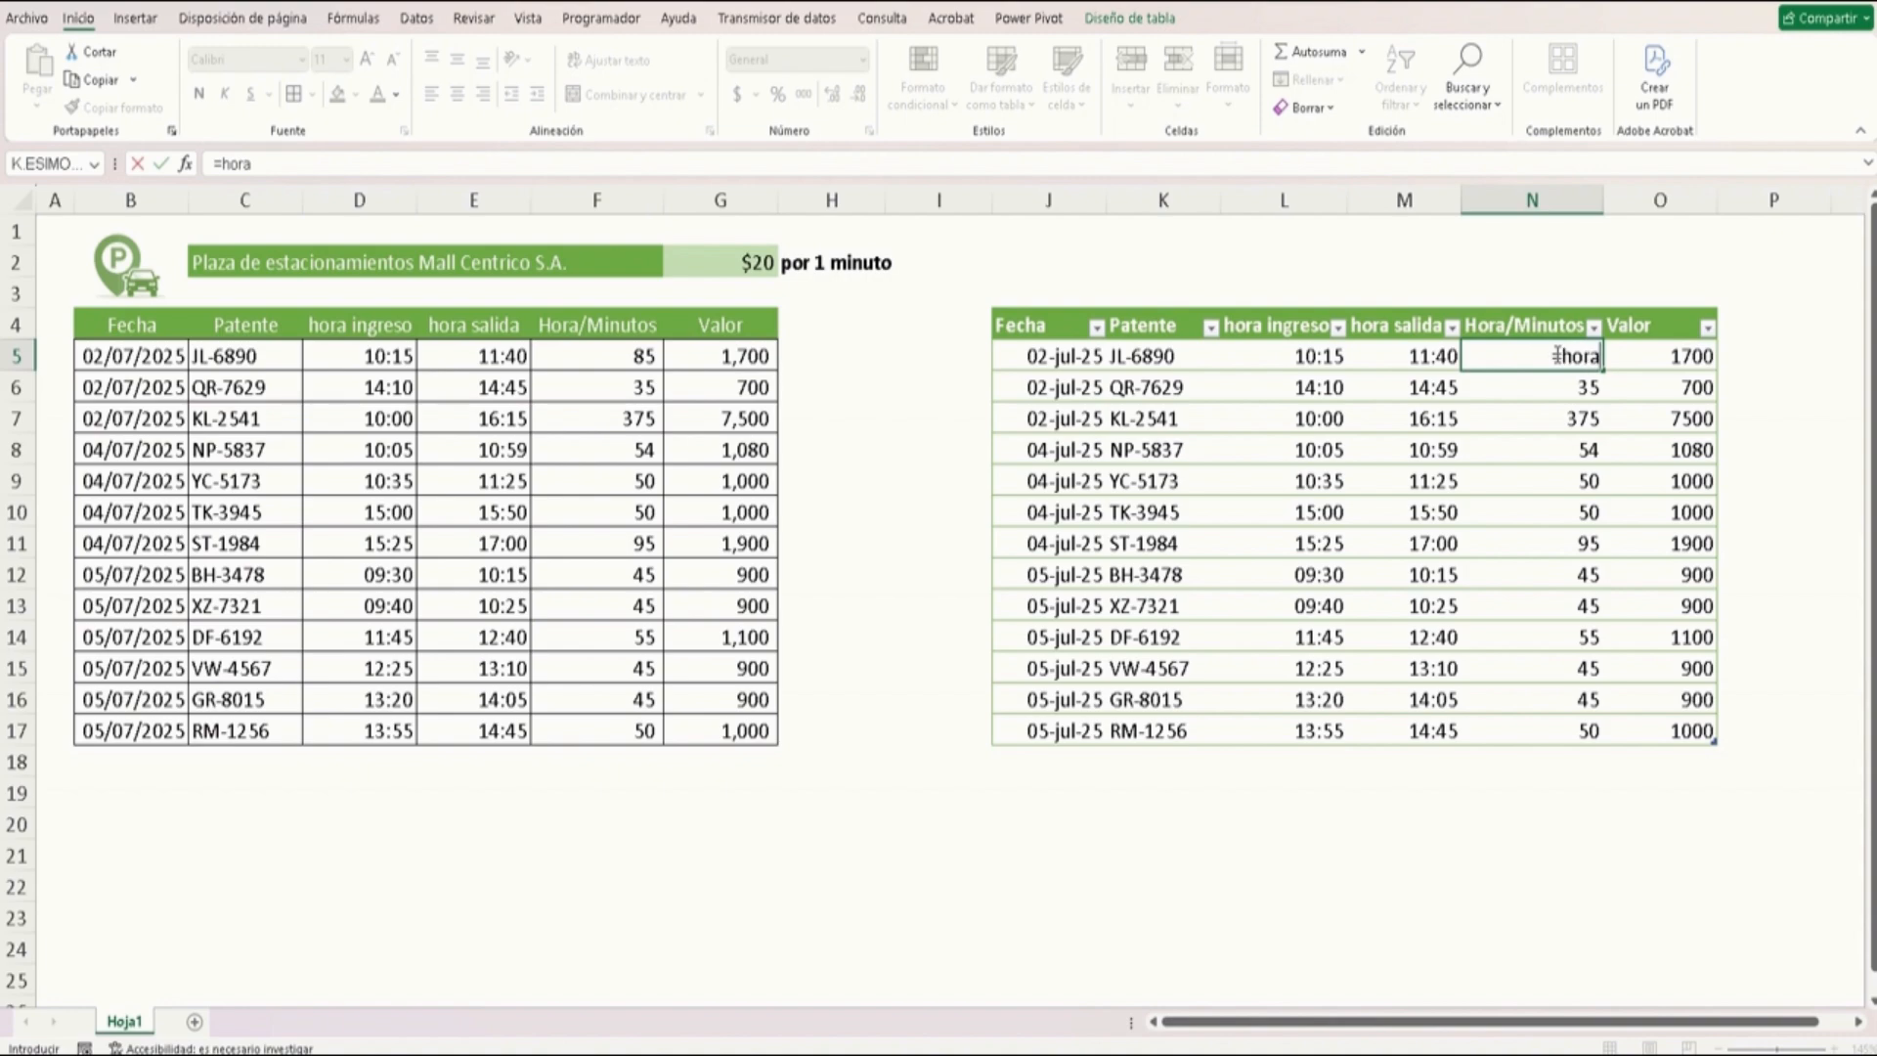
key(Tab)
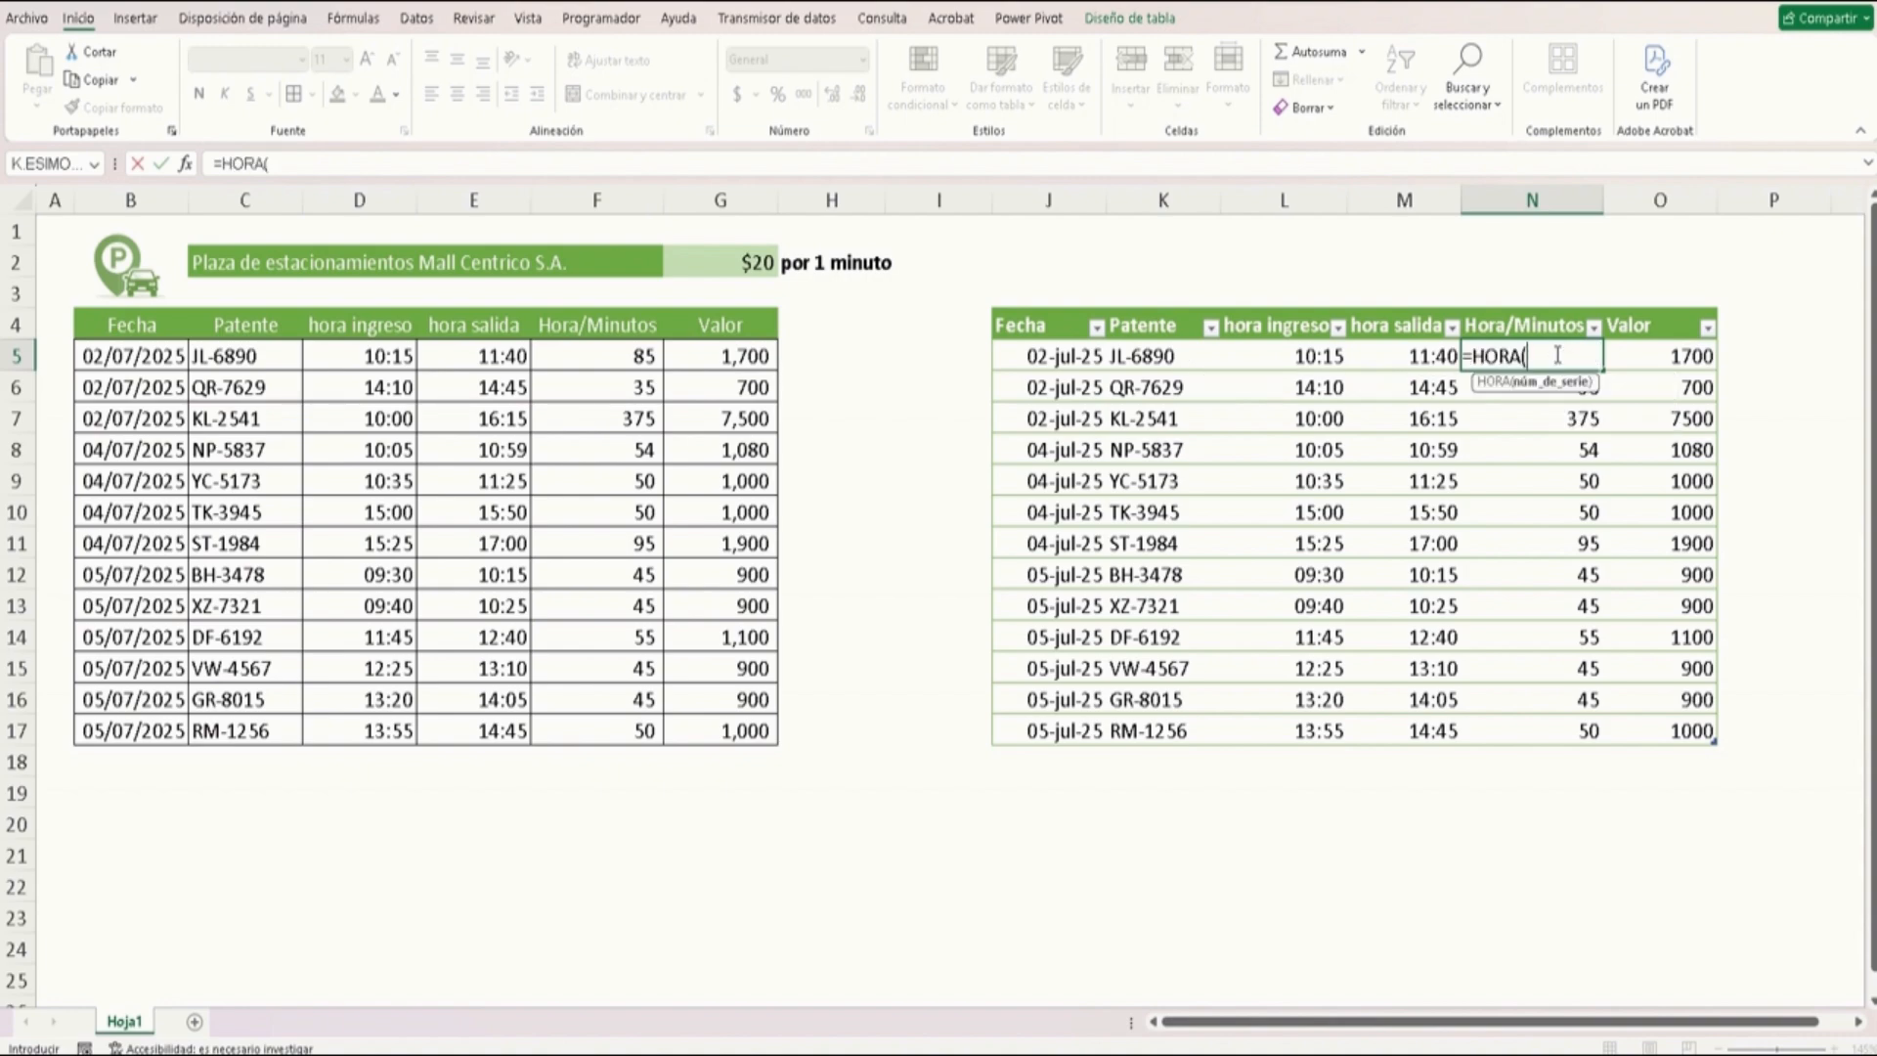
click(1407, 363)
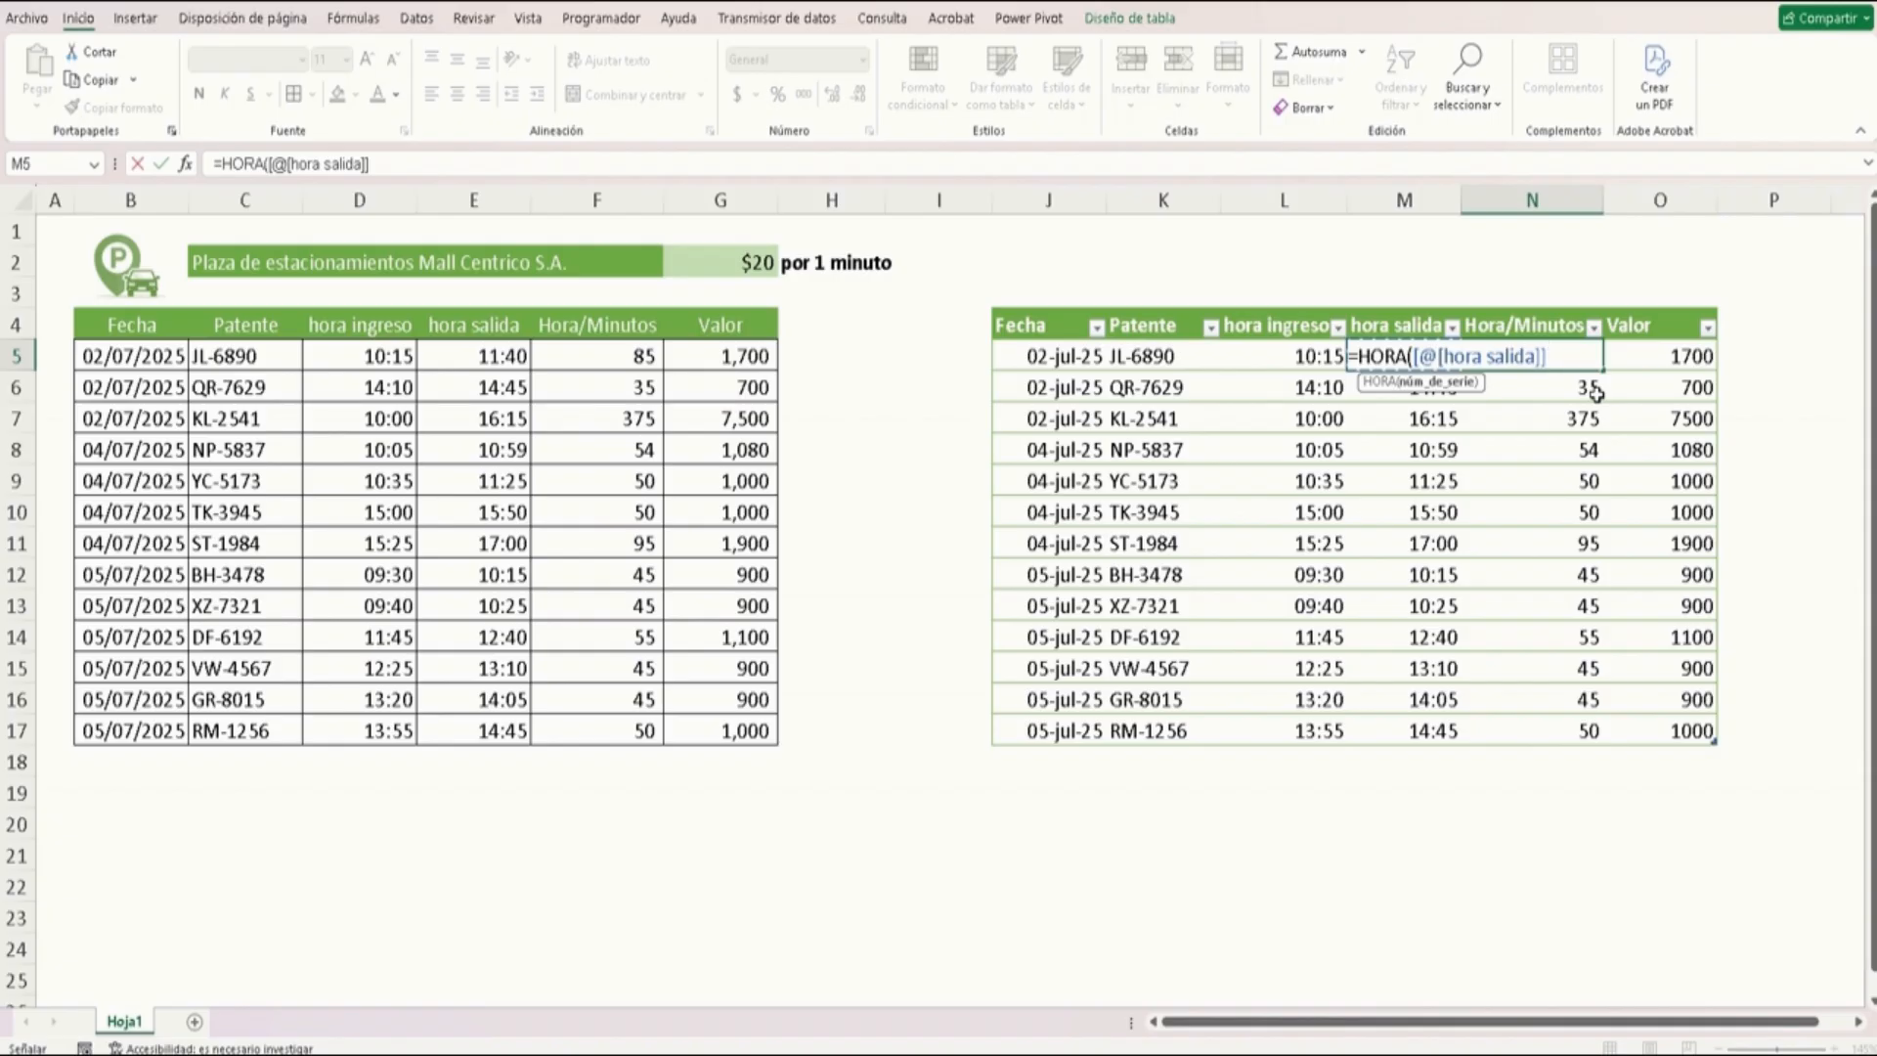
text(-)
click(1385, 391)
key(Up)
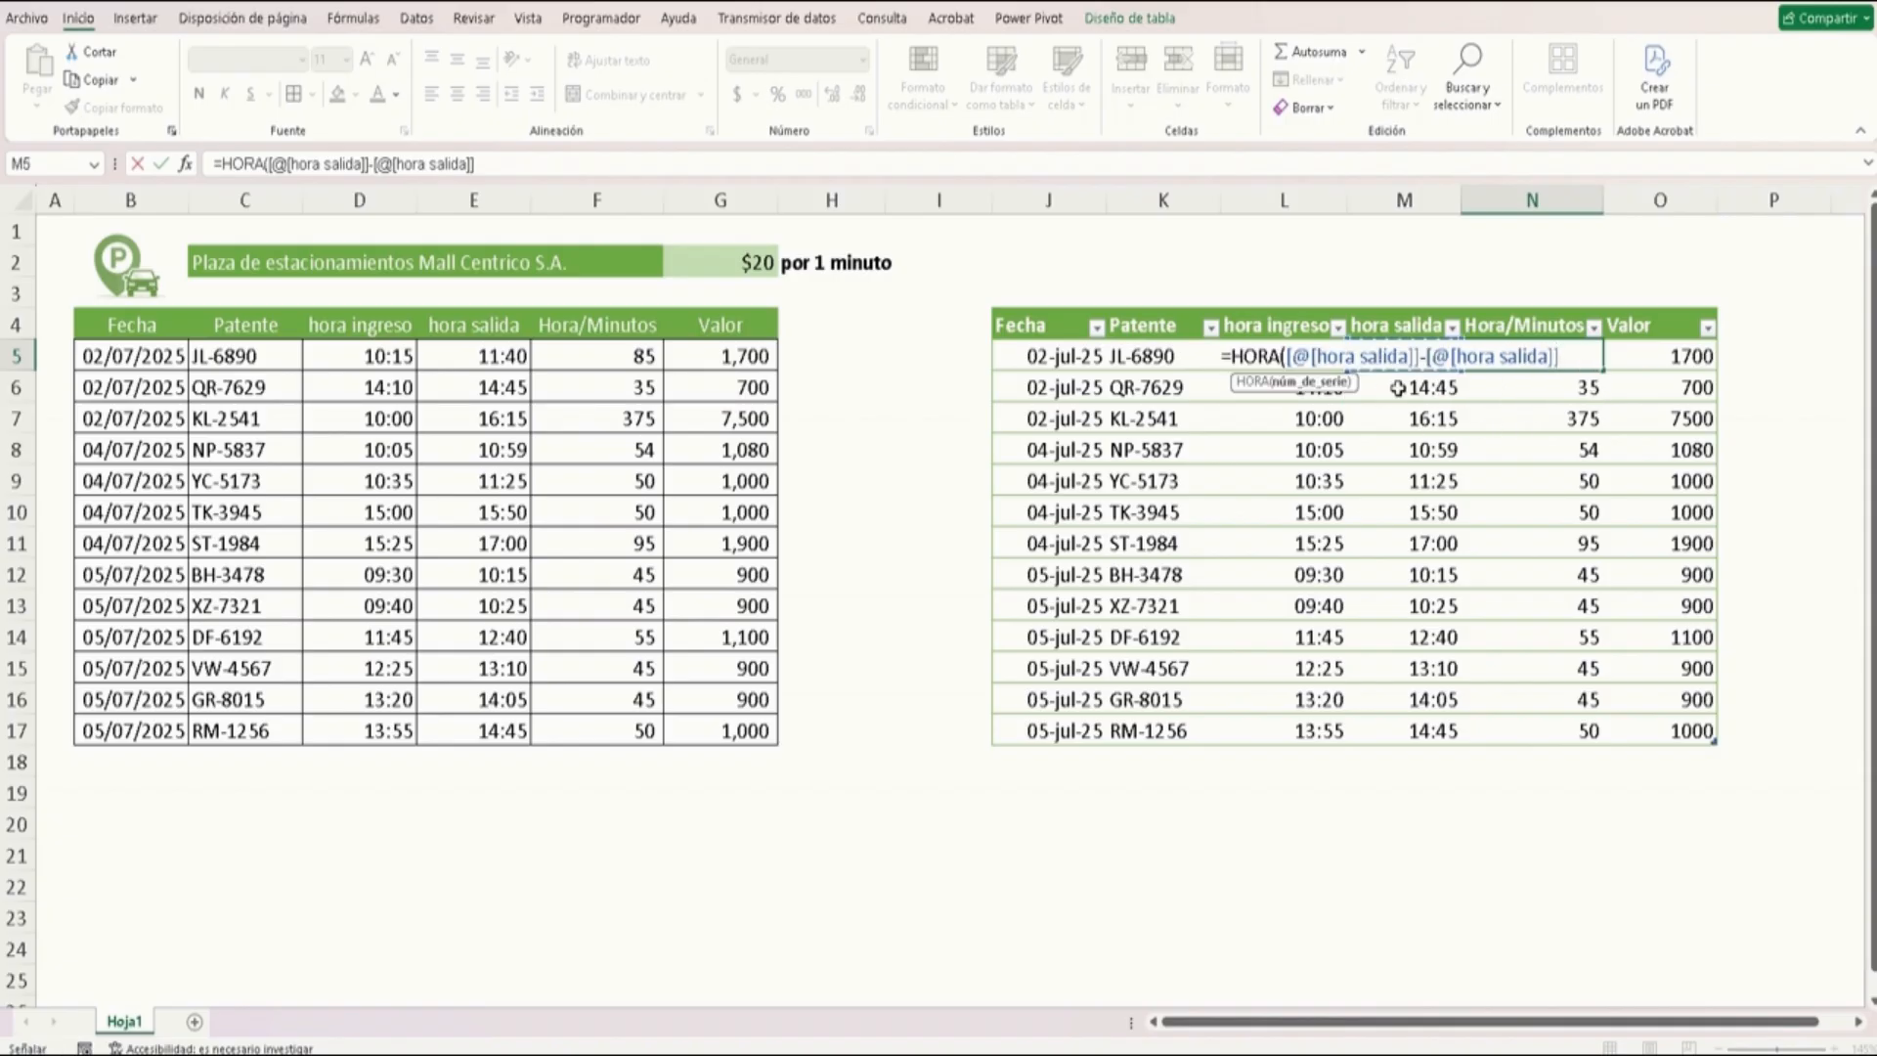
key(Left)
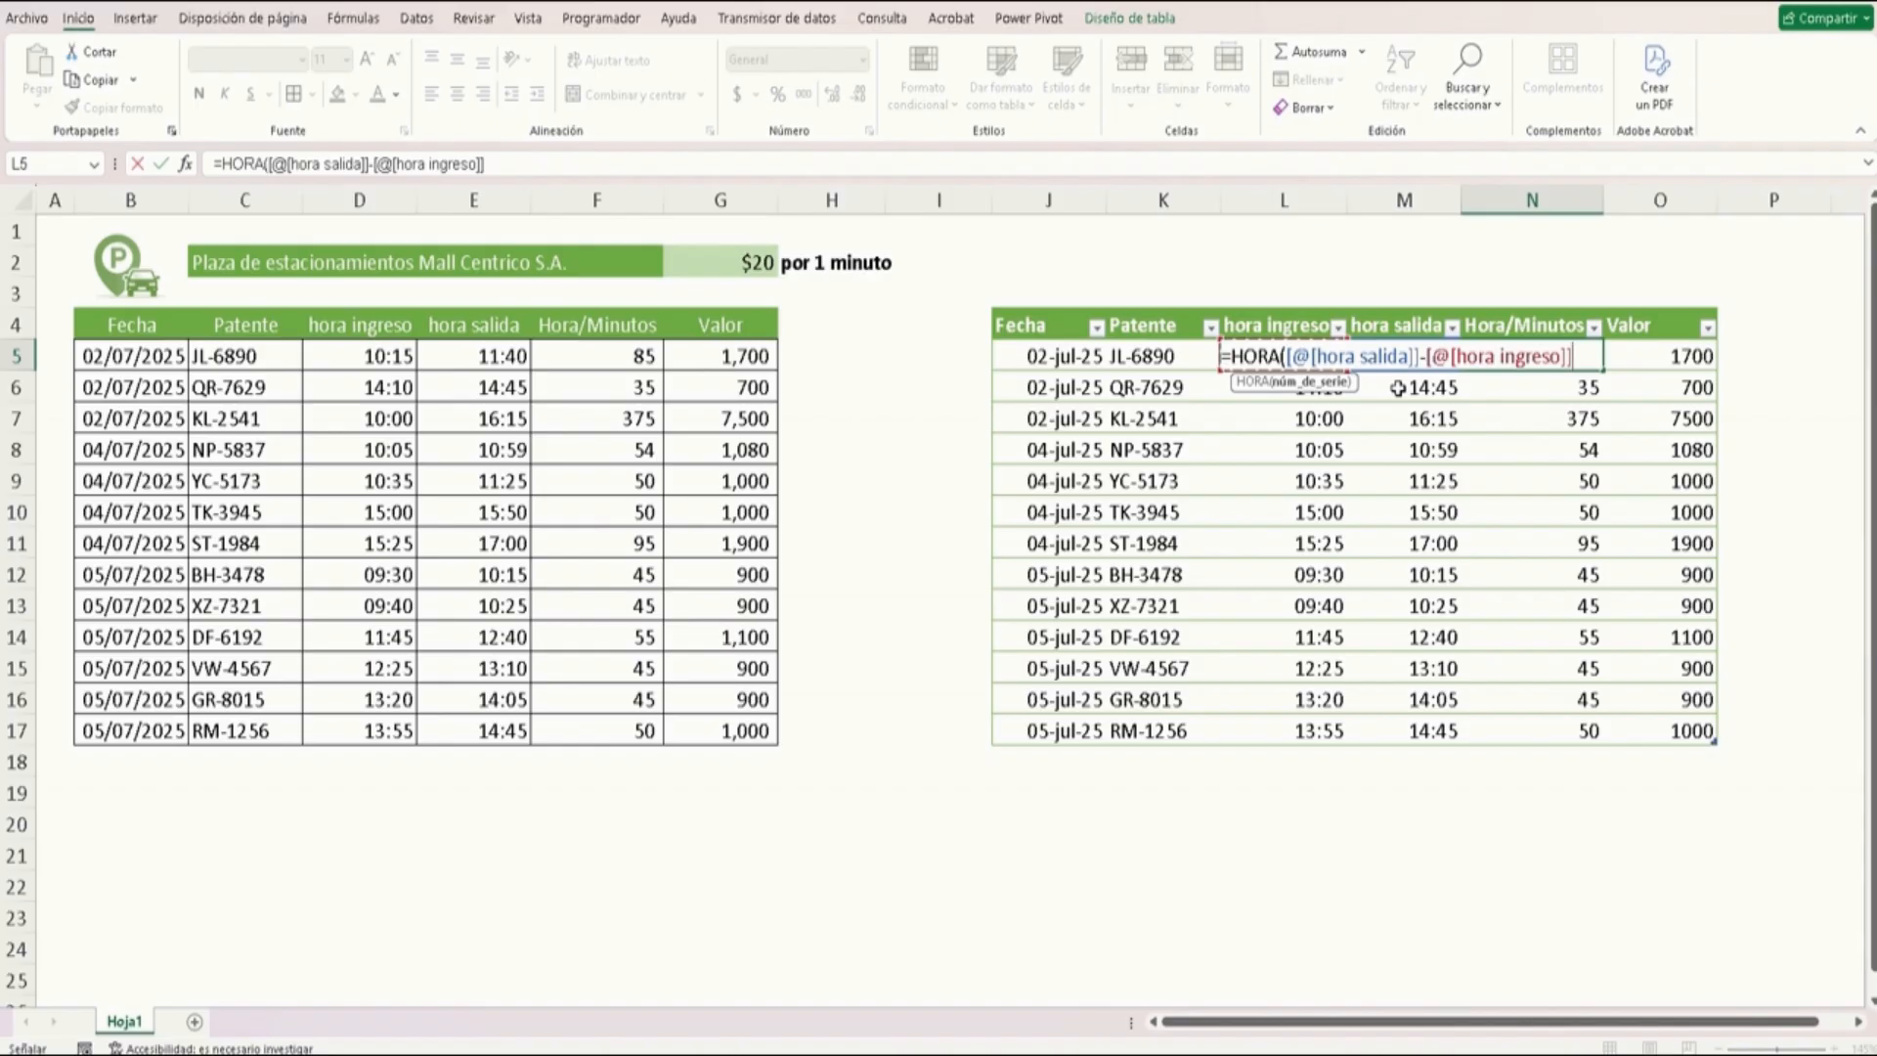
text())
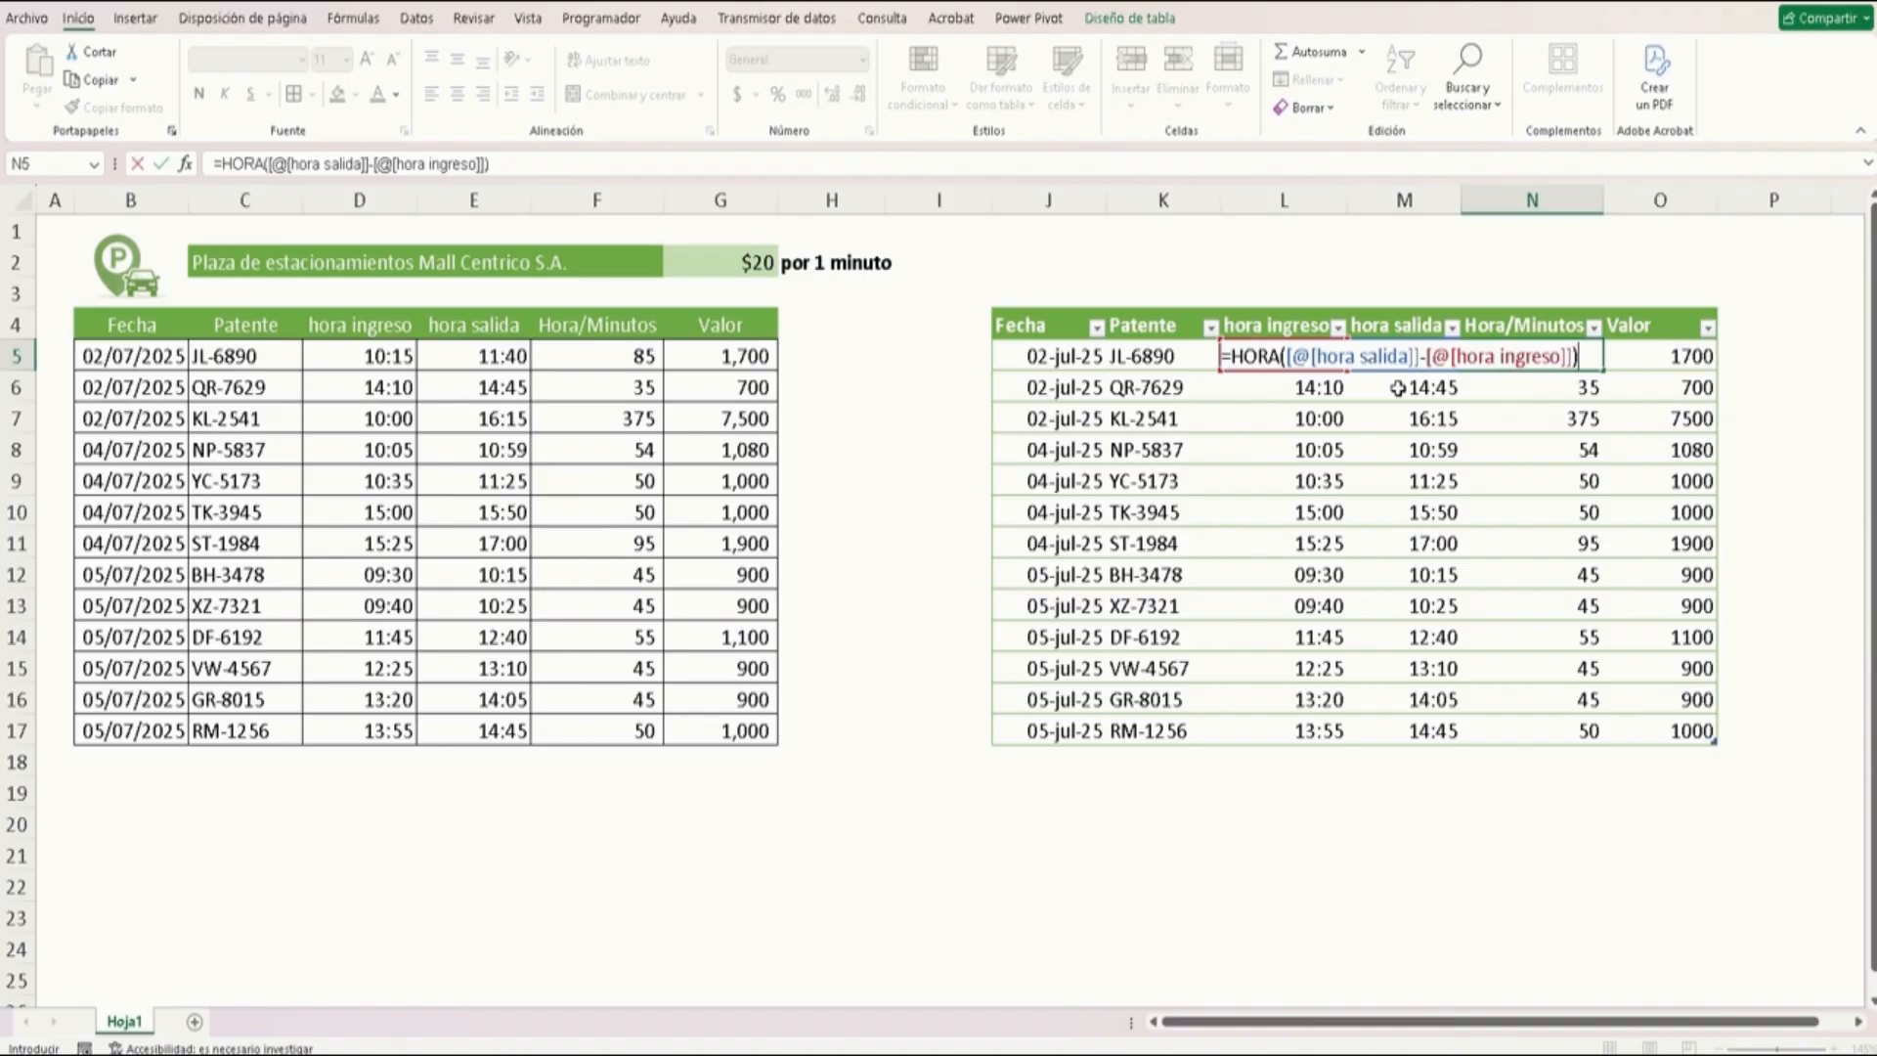
text(*60)
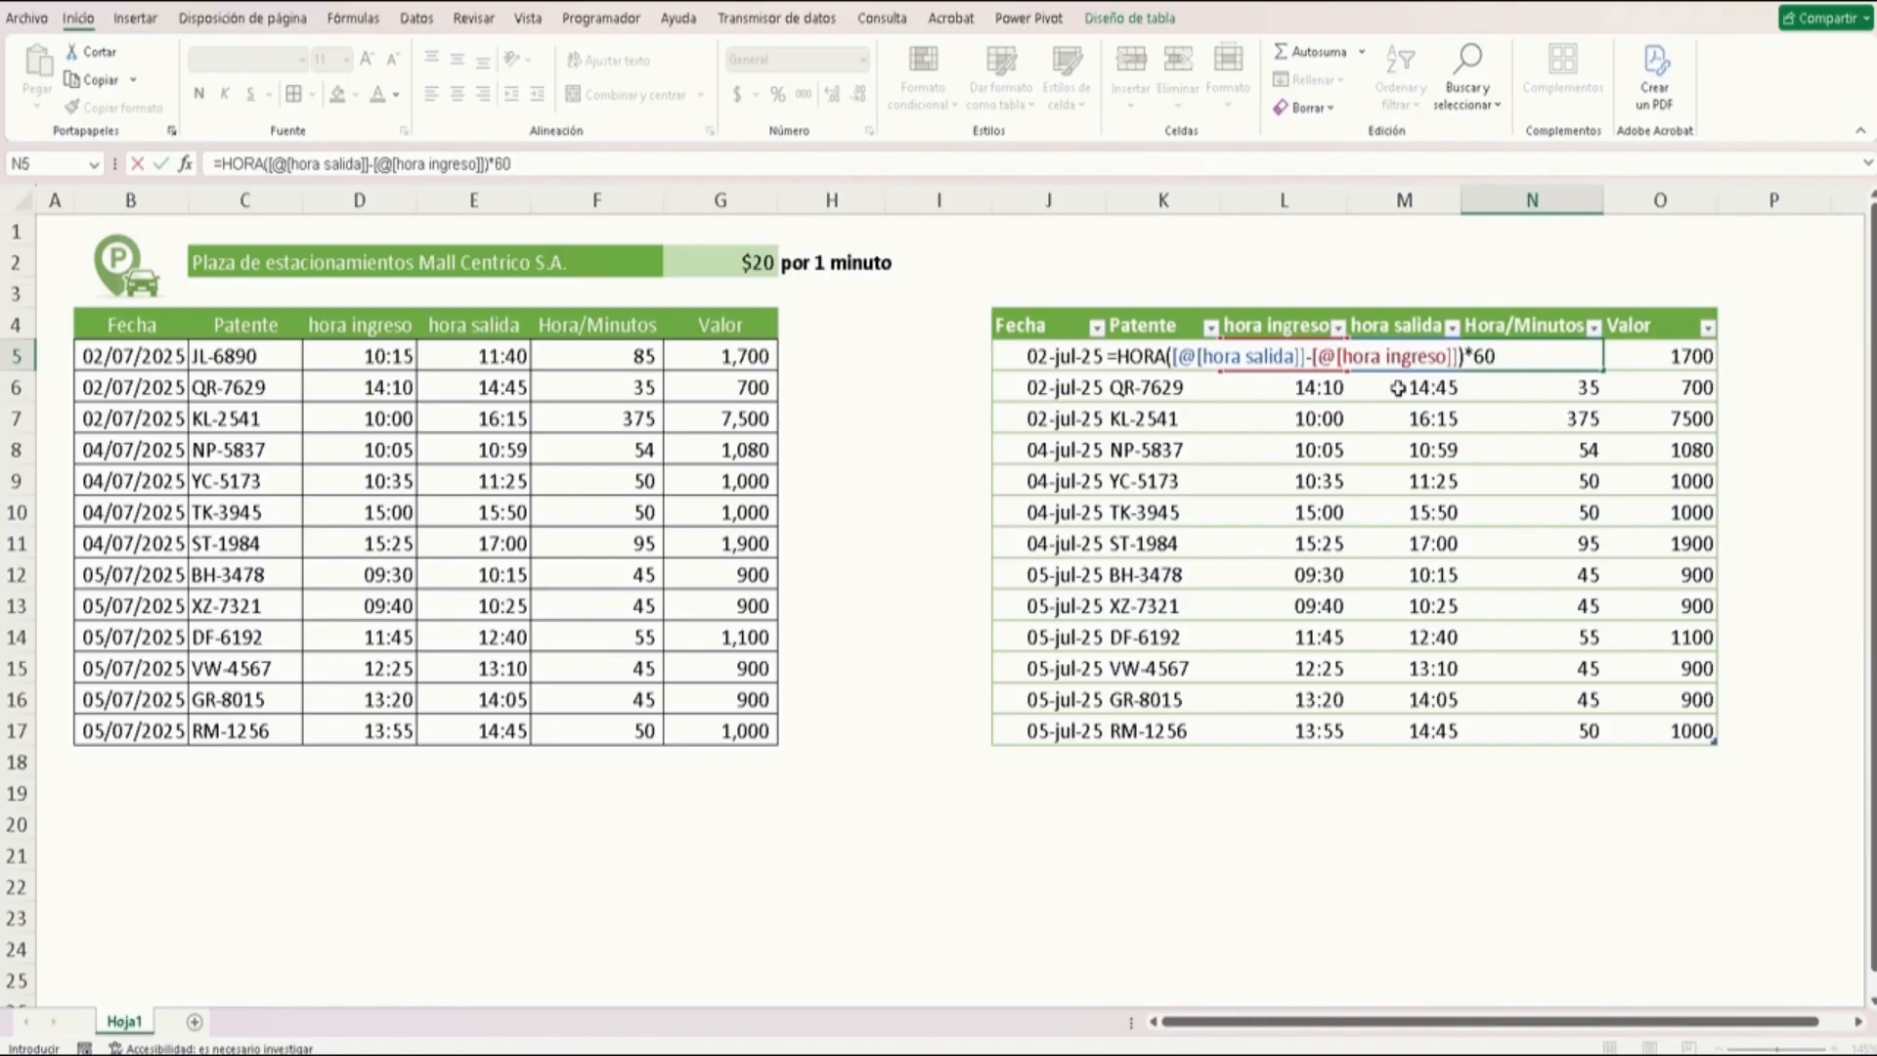
text(+minuto)
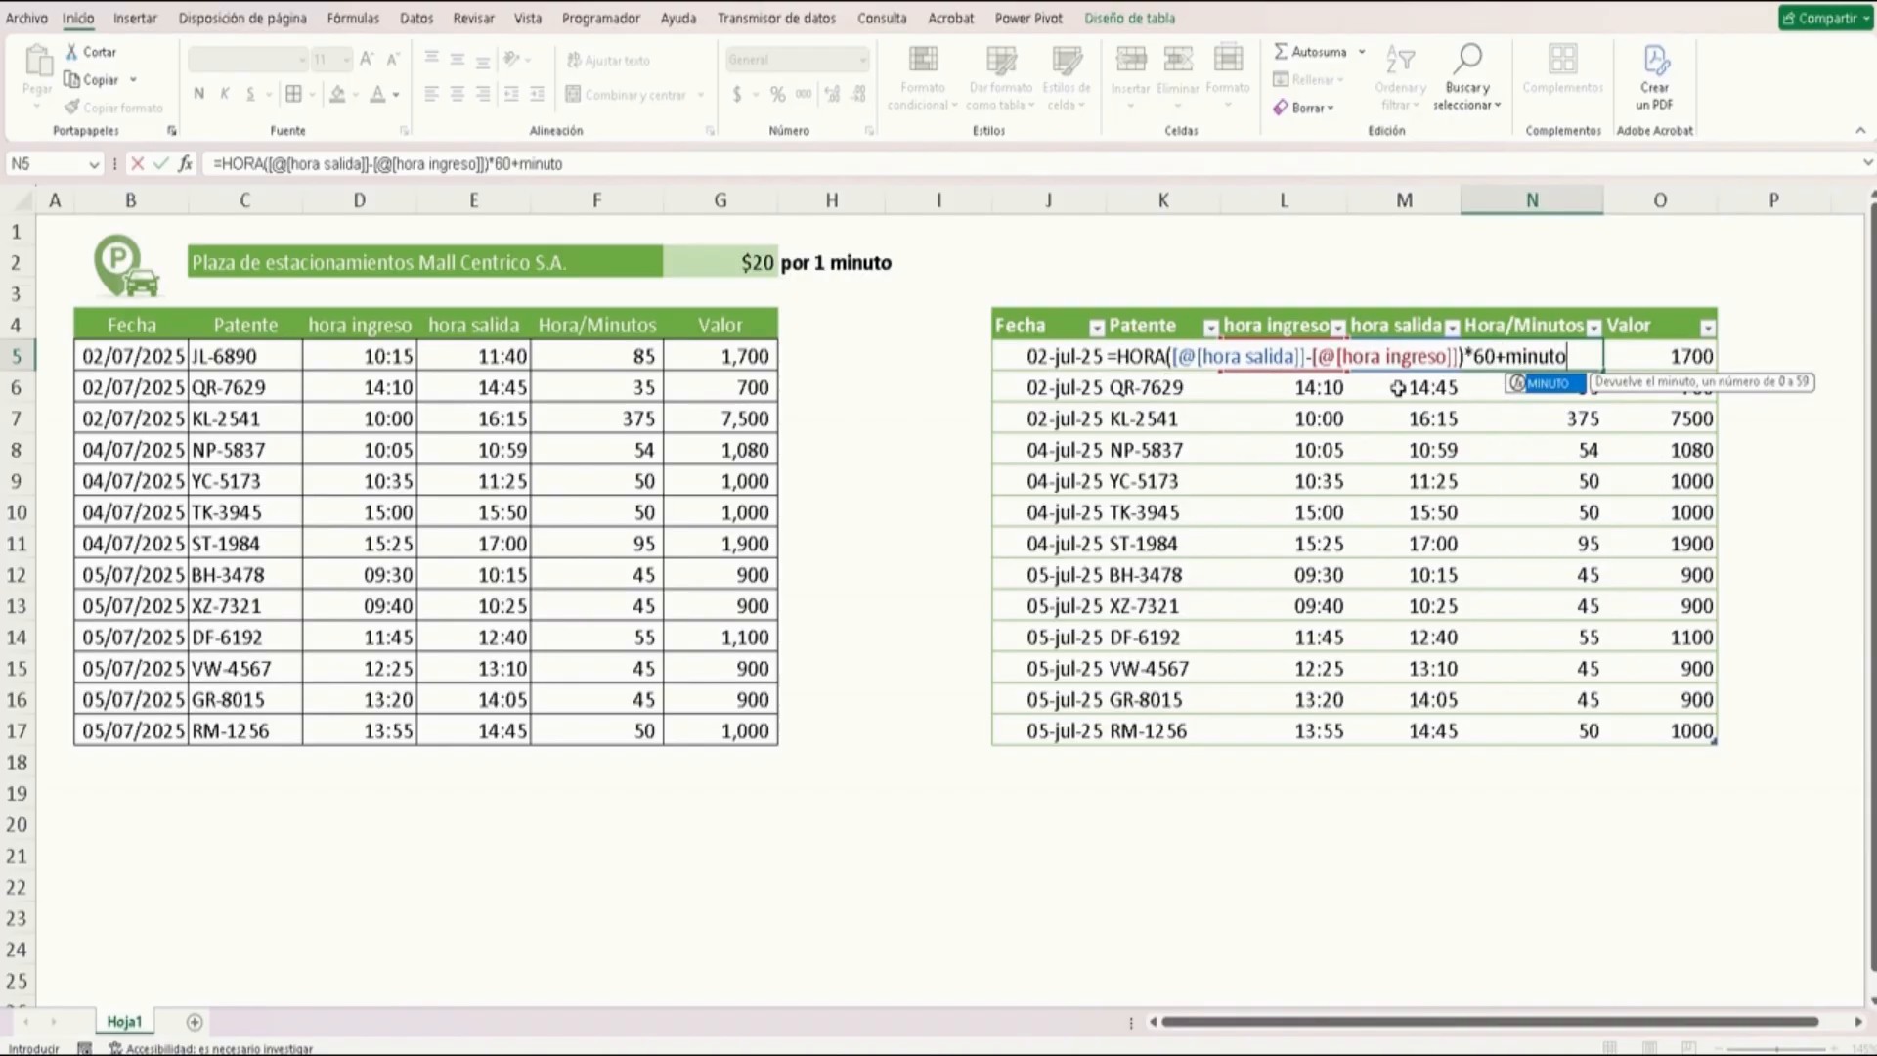
key(Tab)
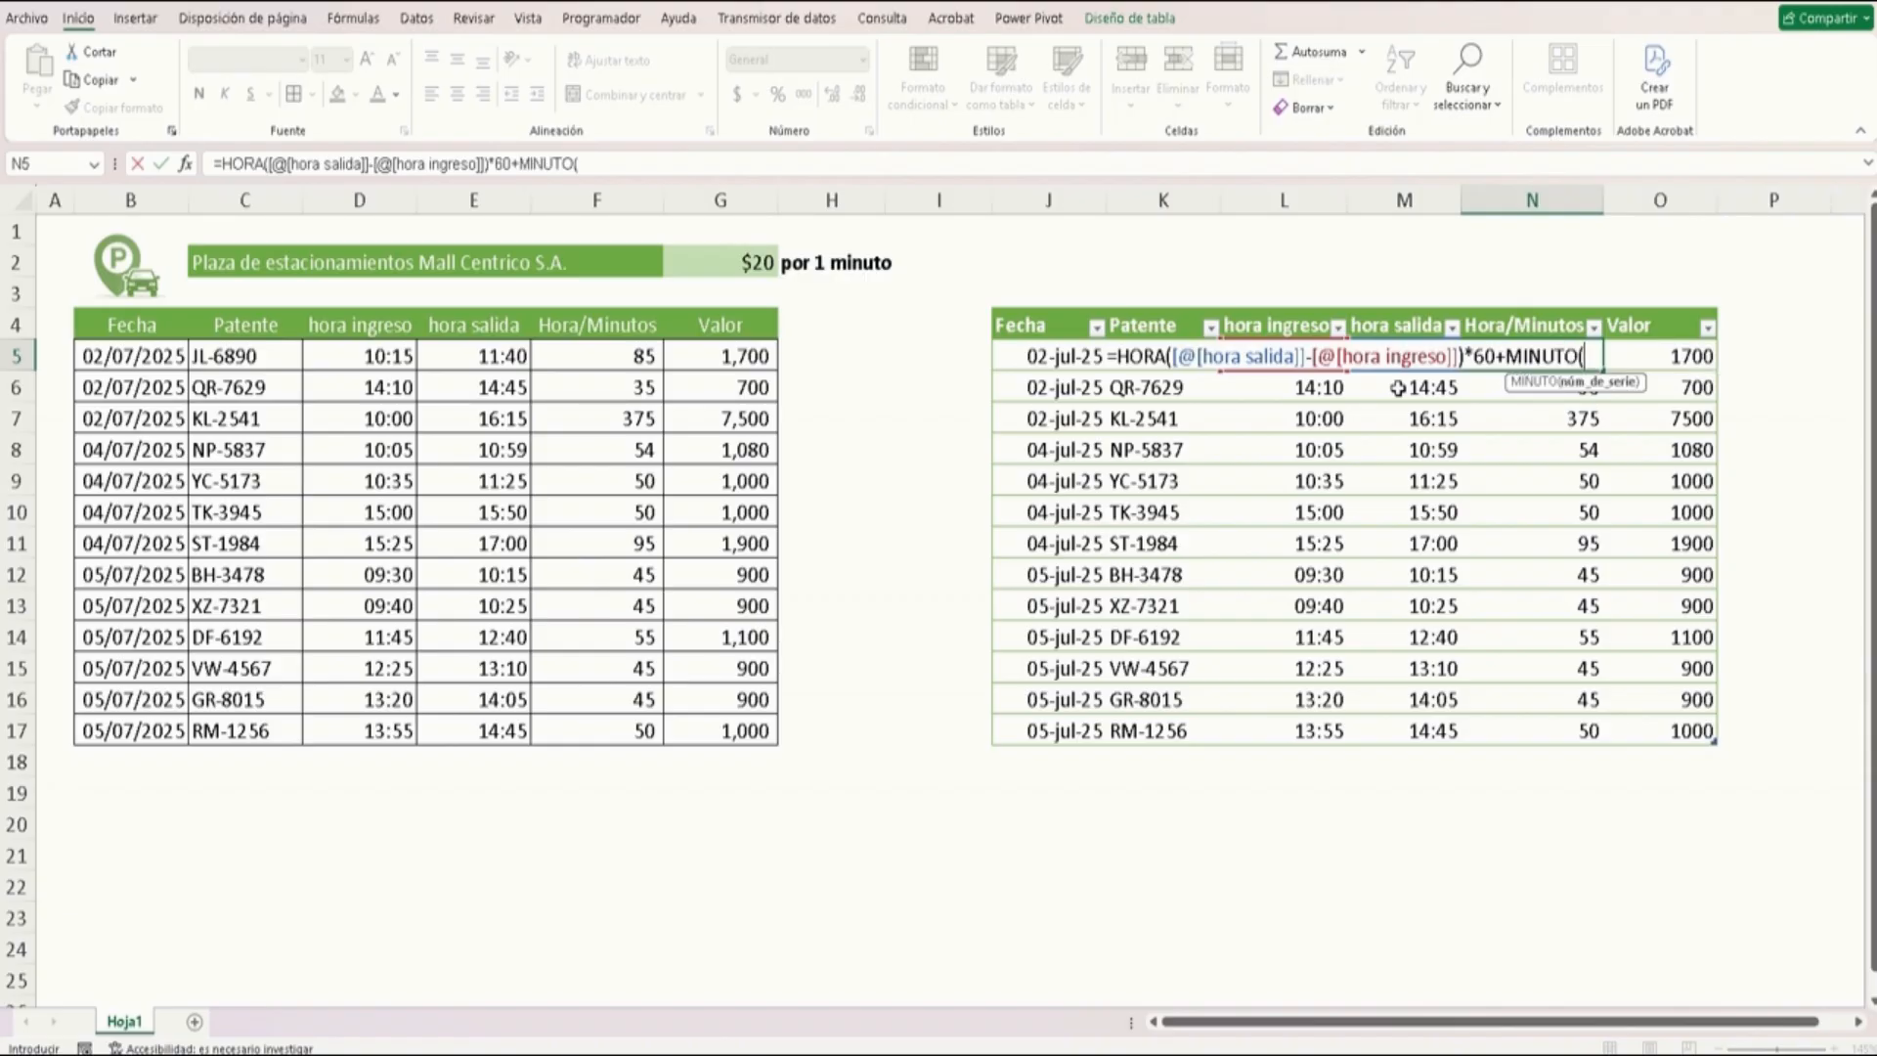
click(1189, 163)
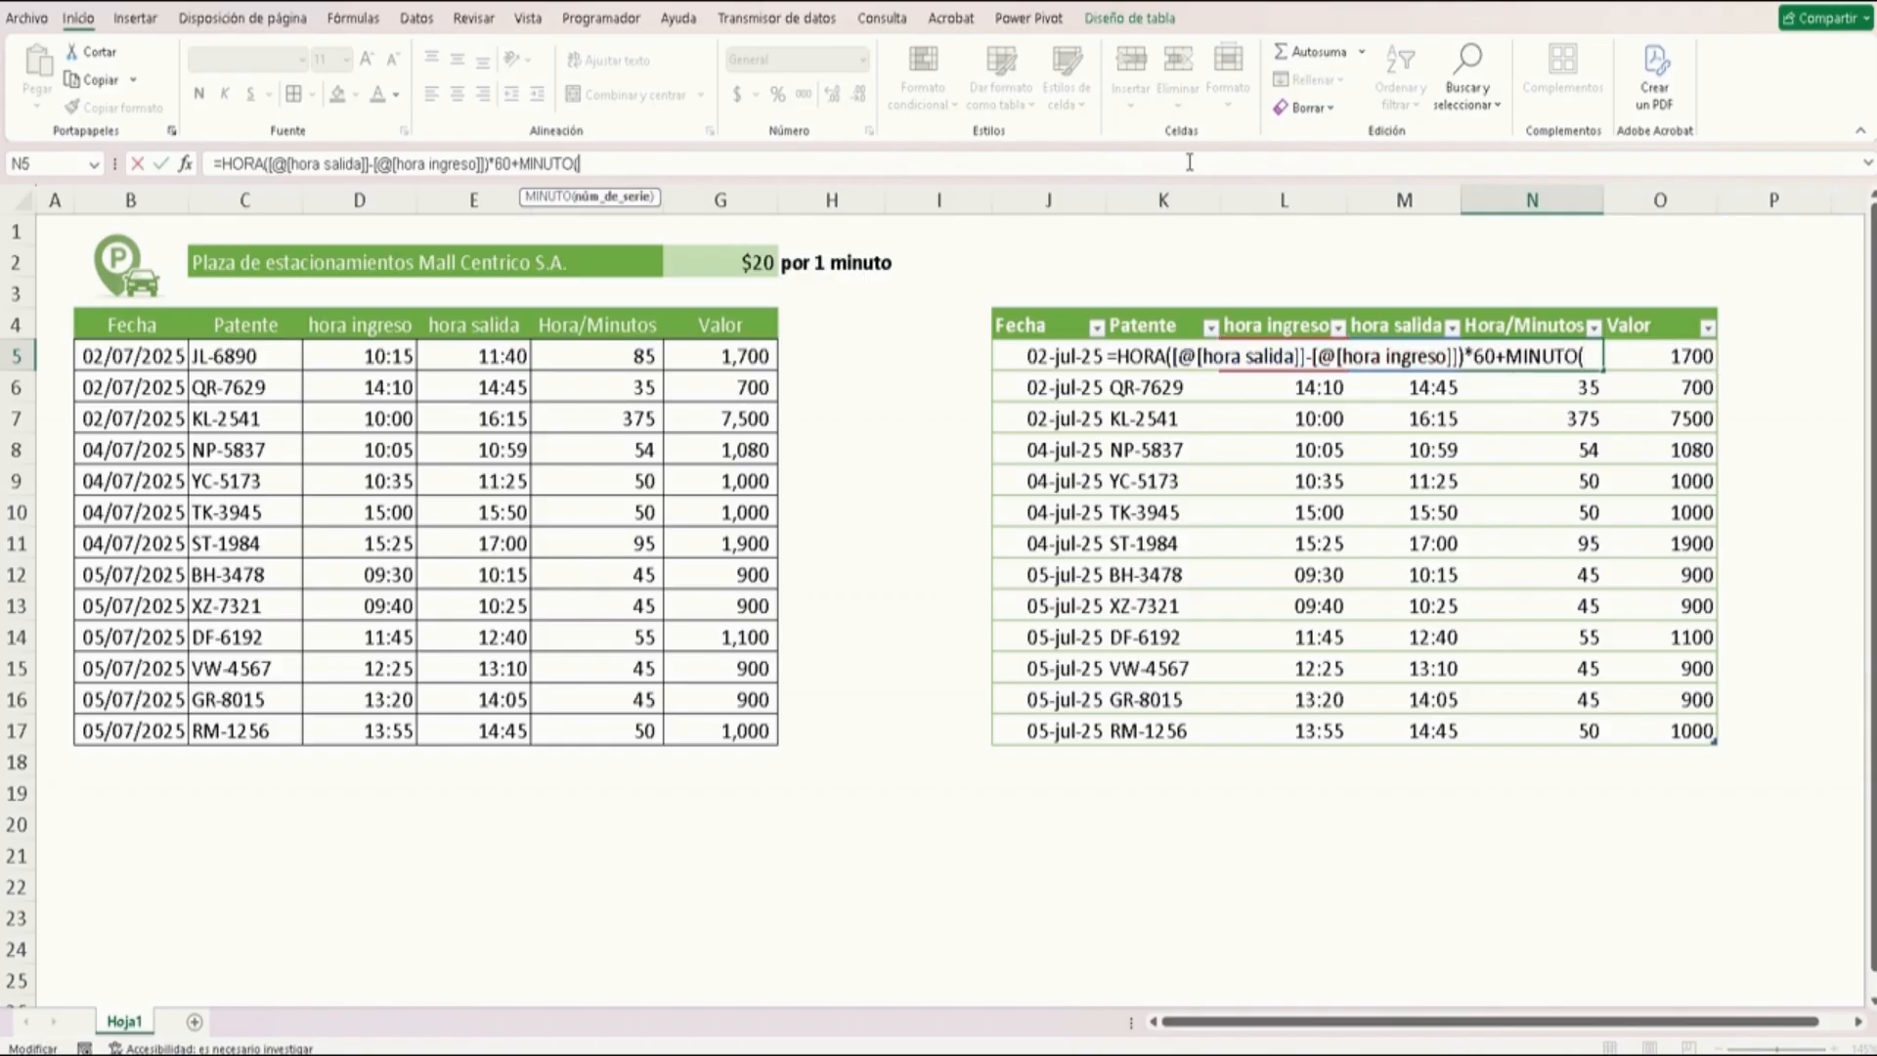
click(1392, 385)
click(1390, 365)
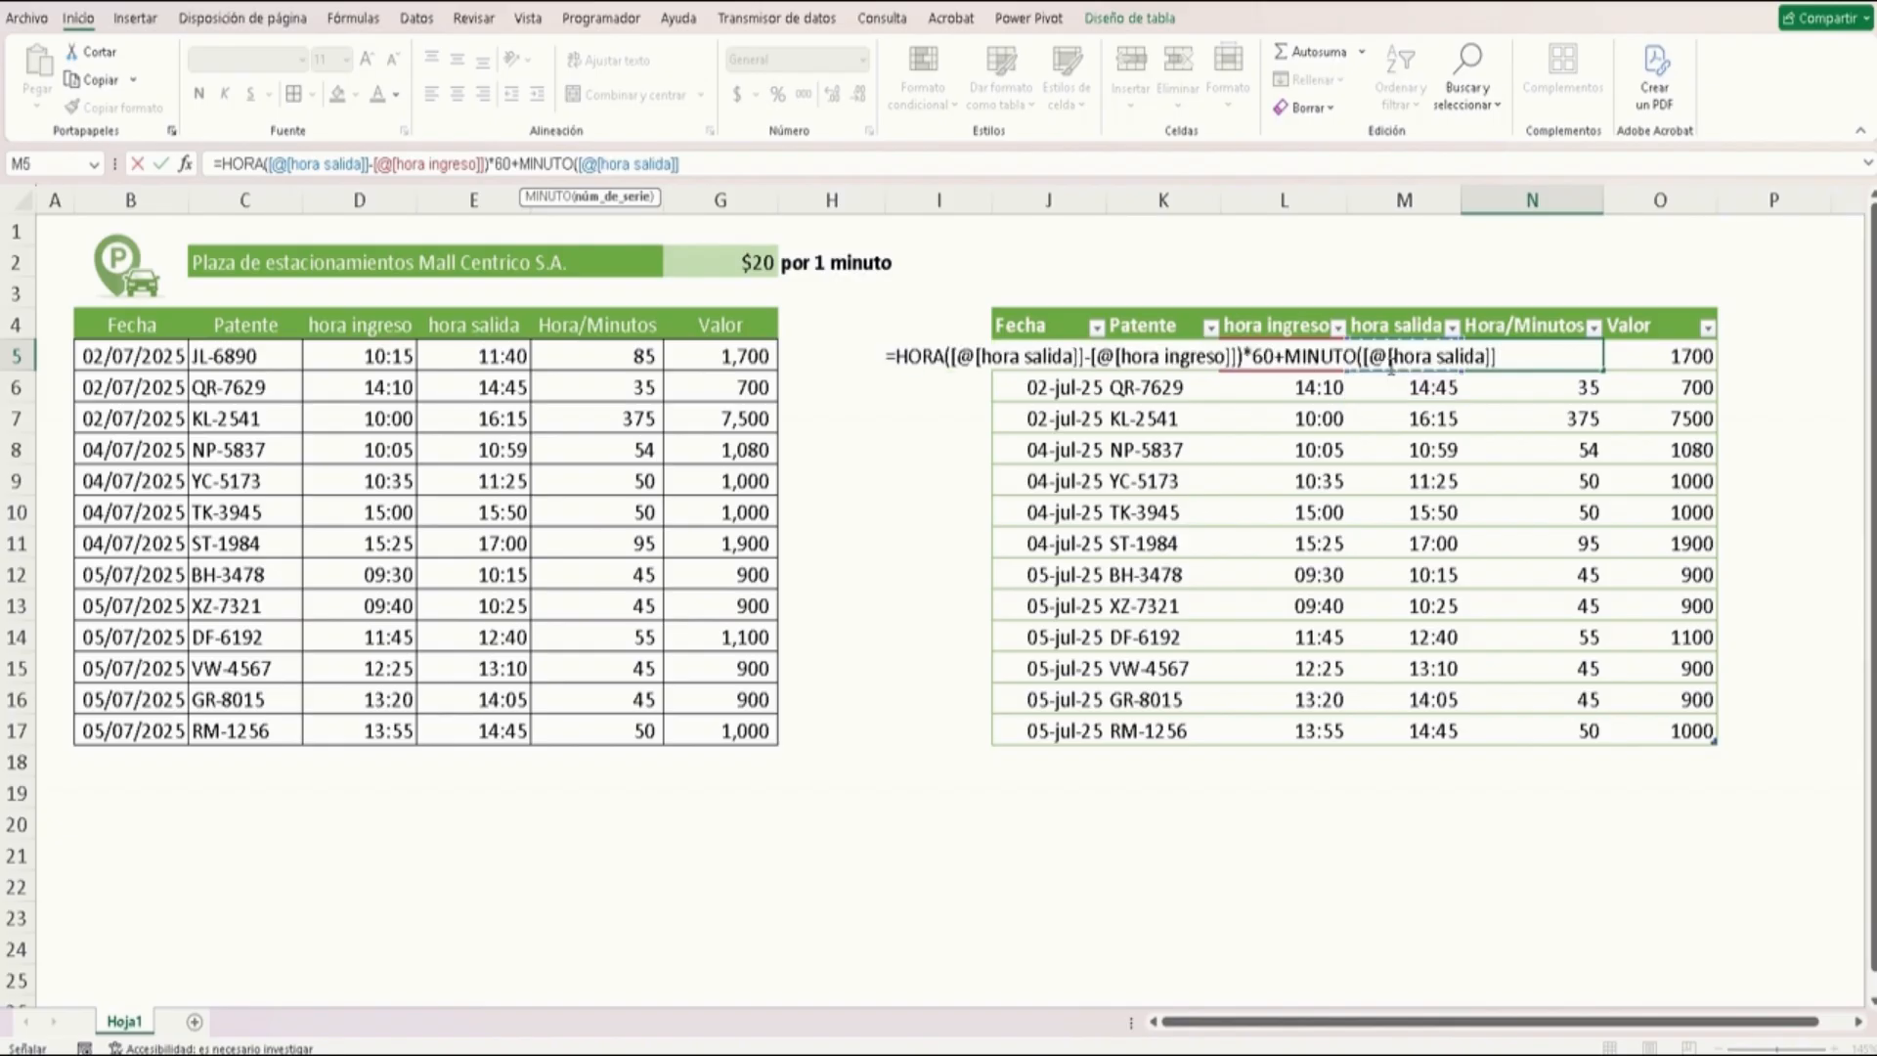
text(-)
key(Down)
key(Left)
key(Left)
key(Up)
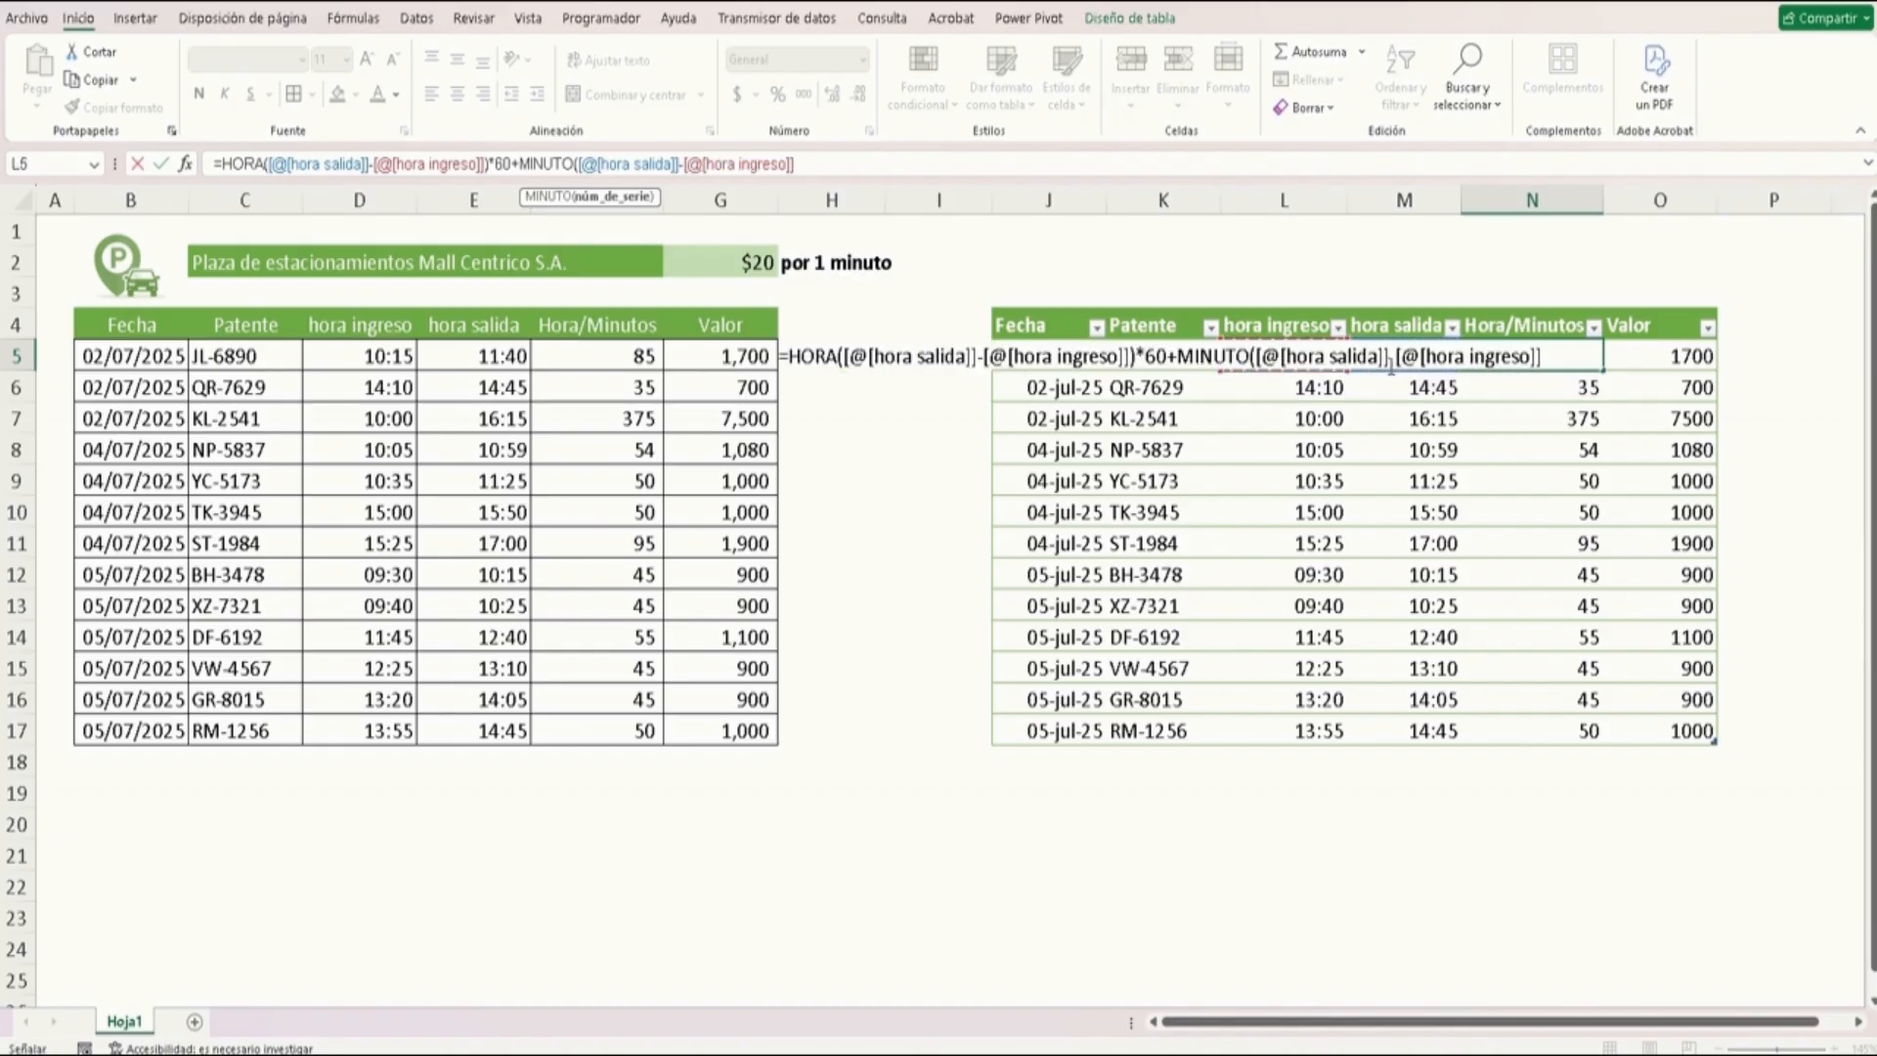
text())
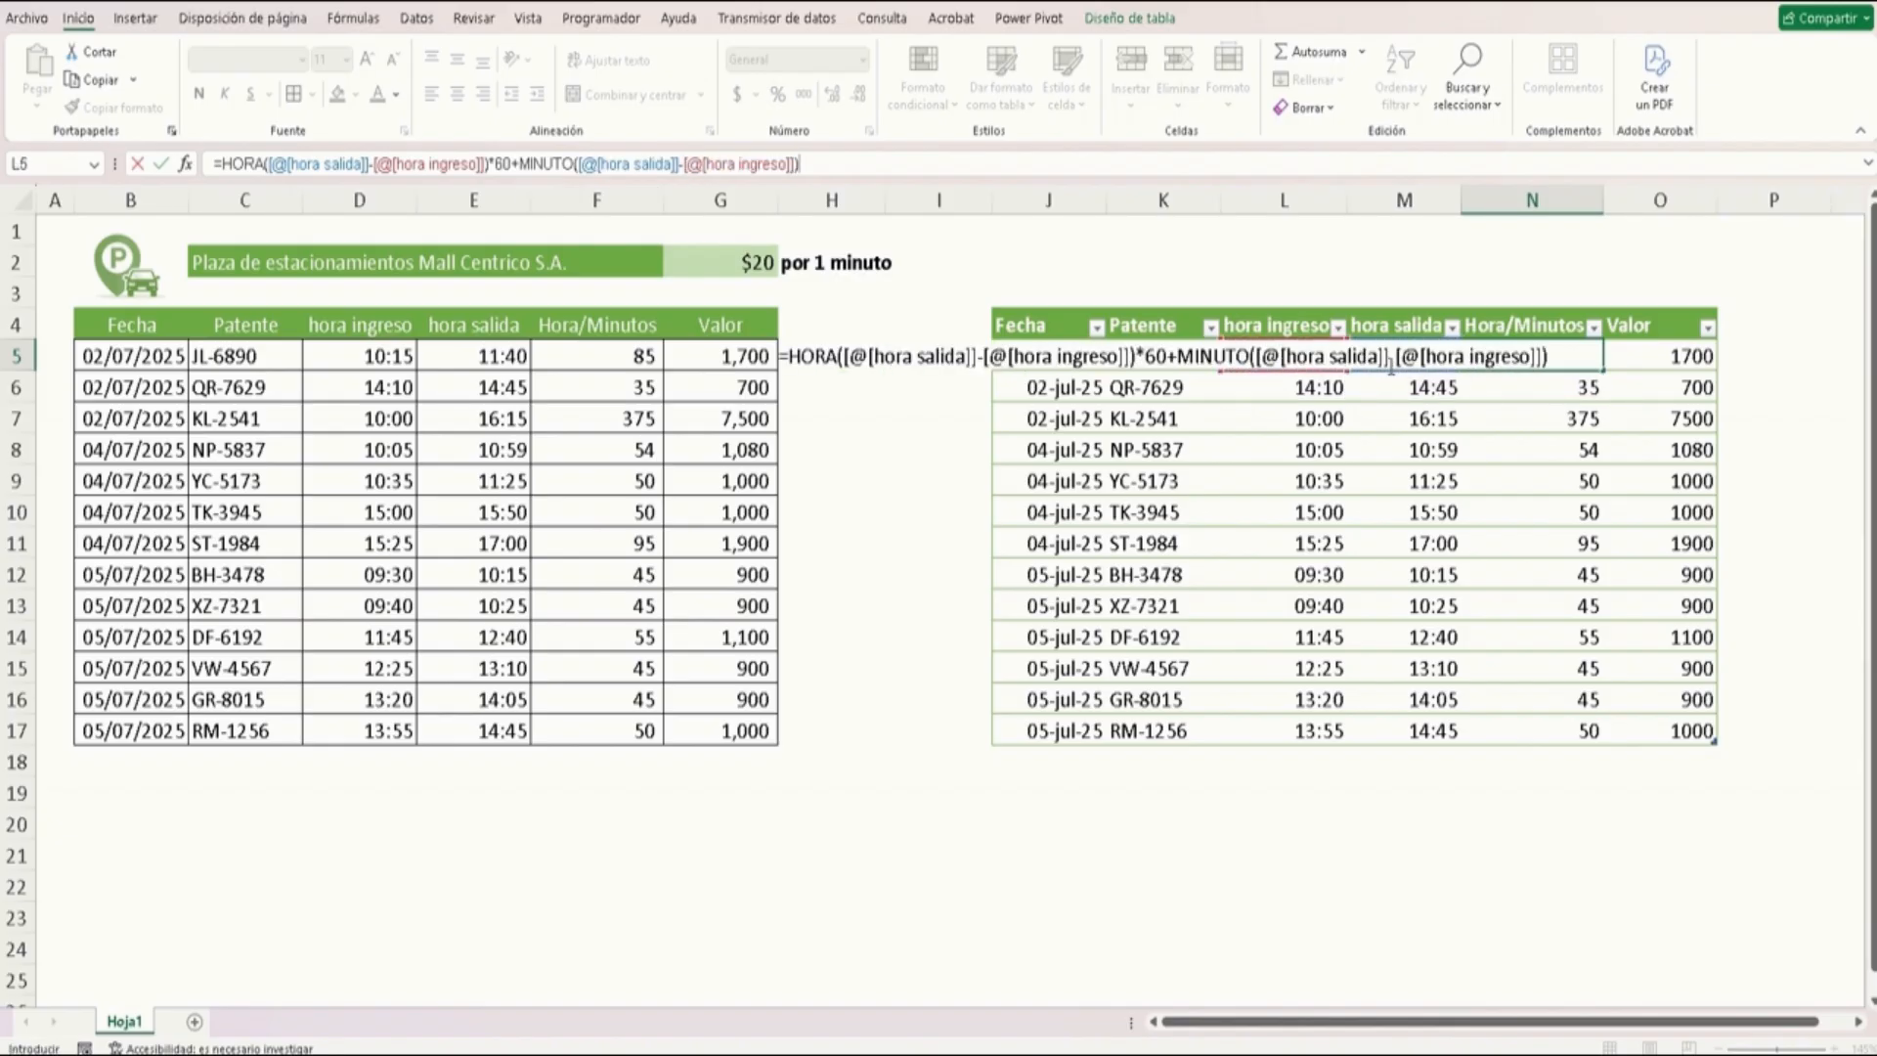
key(Return)
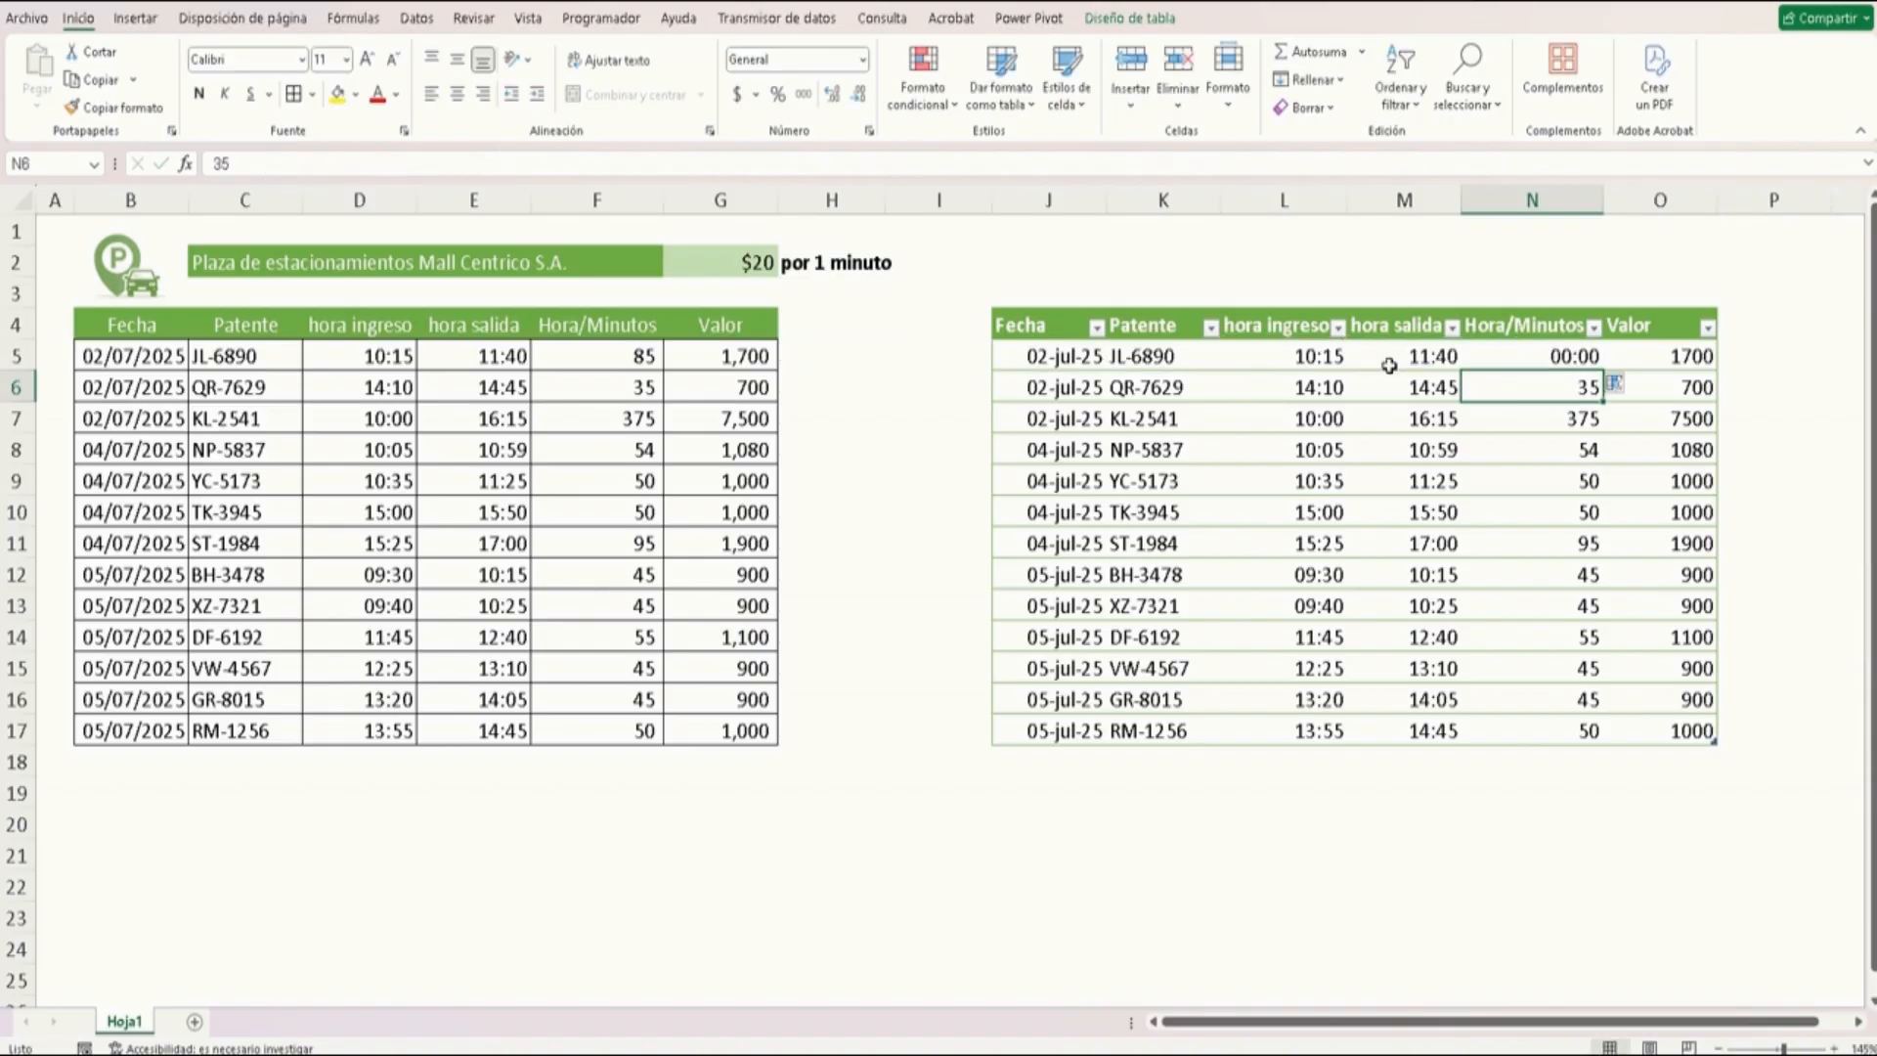
Format that Hora/Minutos cell with the Número category
key(Up)
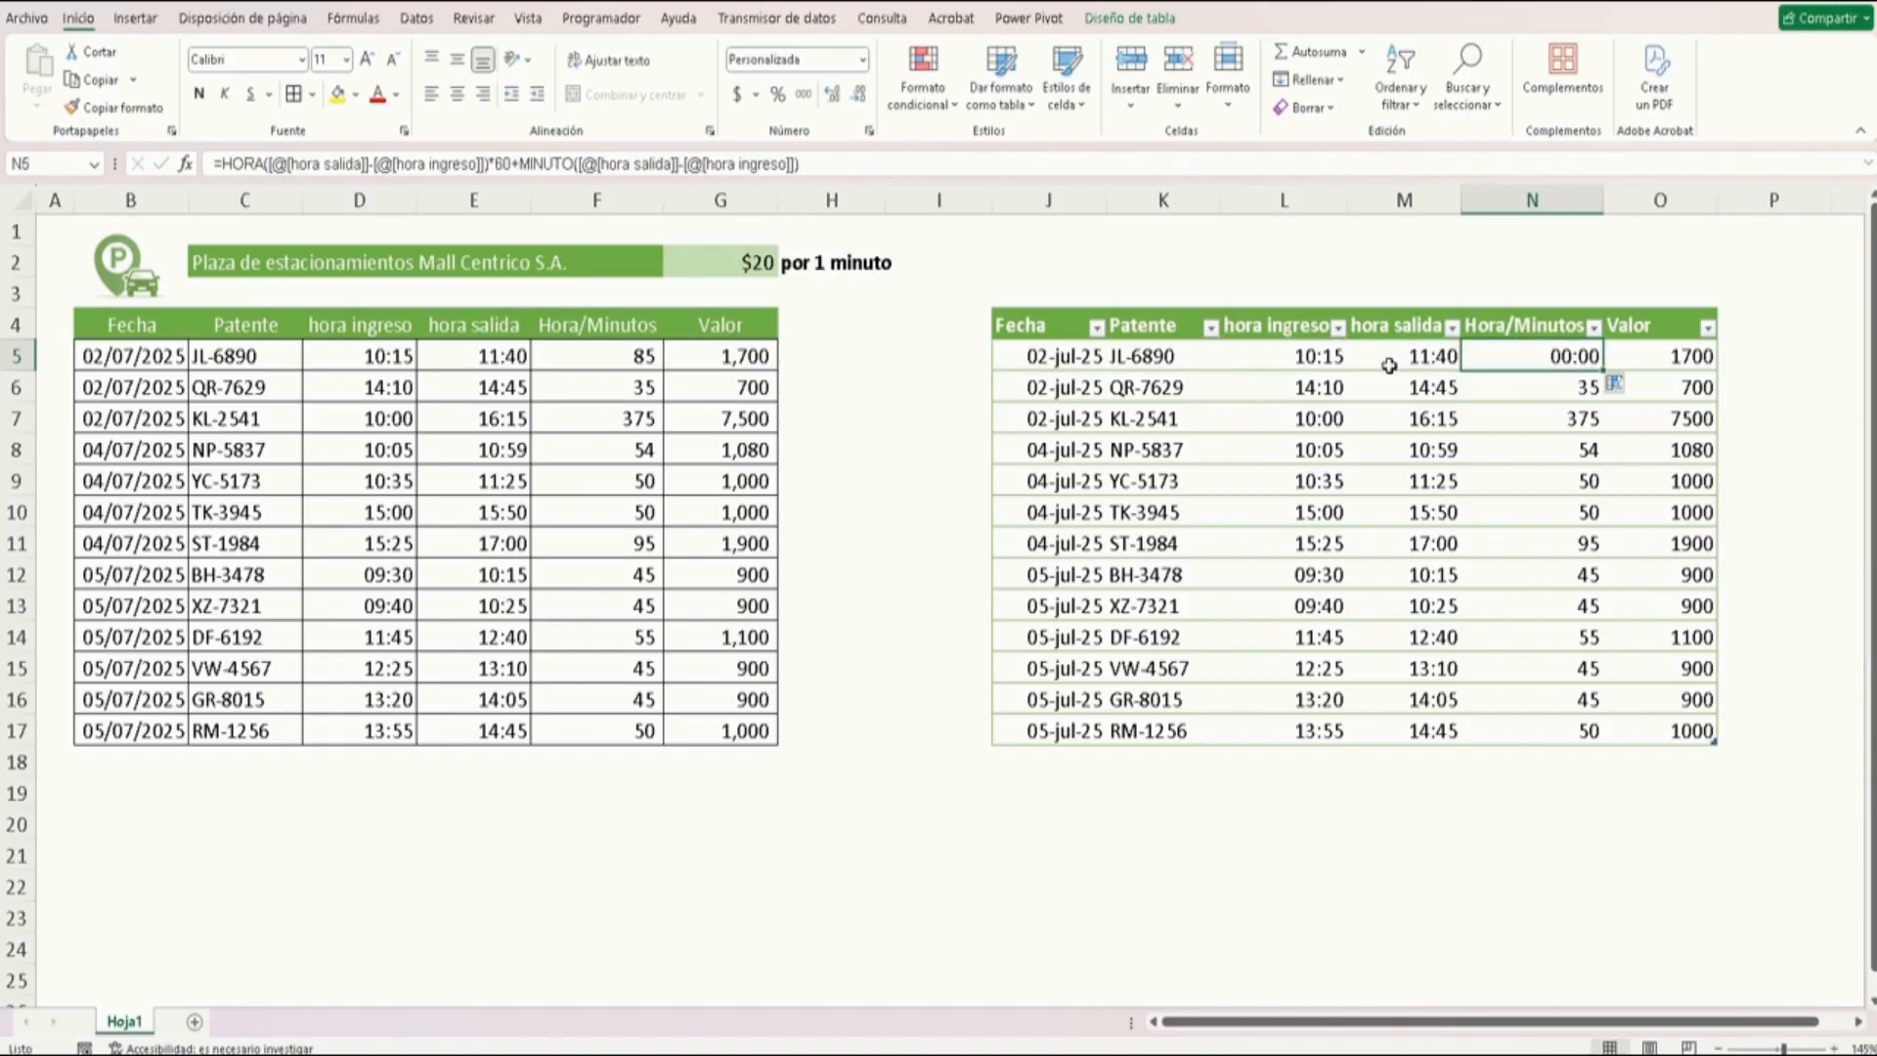
key(ctrl+1)
click(672, 159)
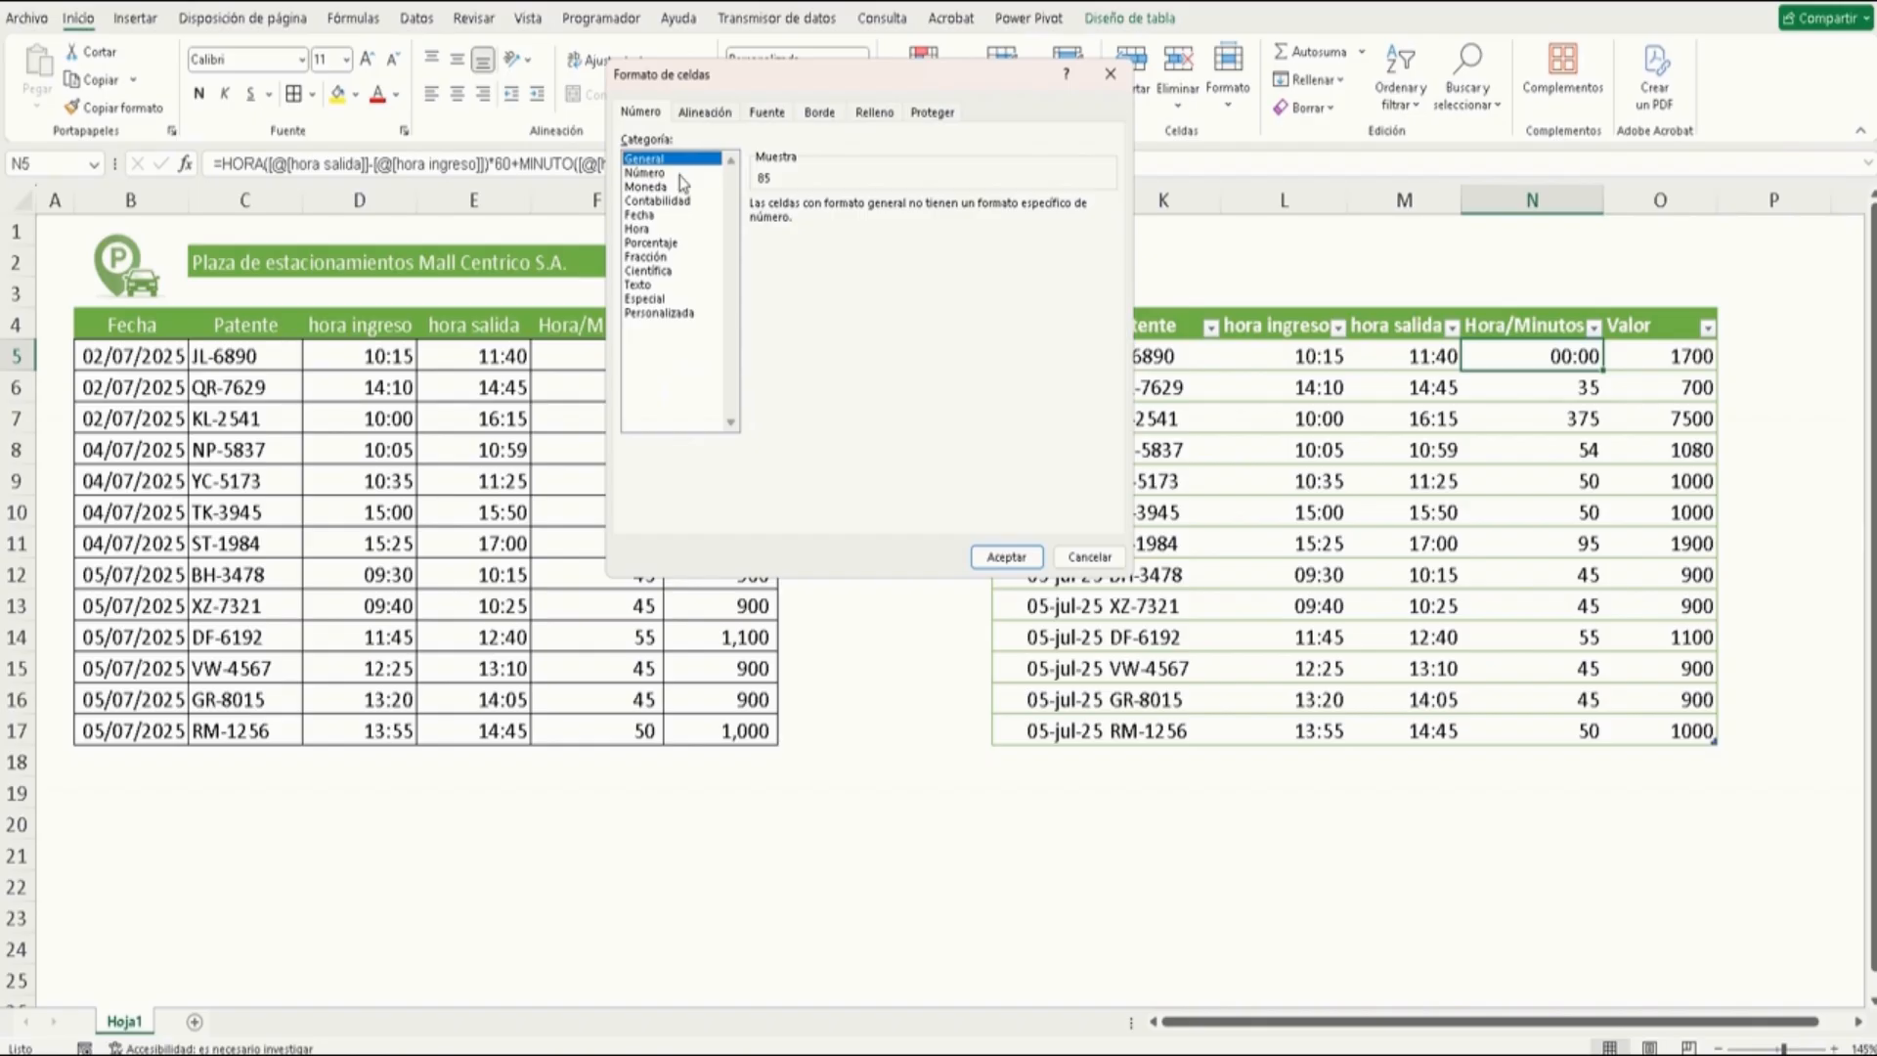
click(678, 173)
click(1007, 556)
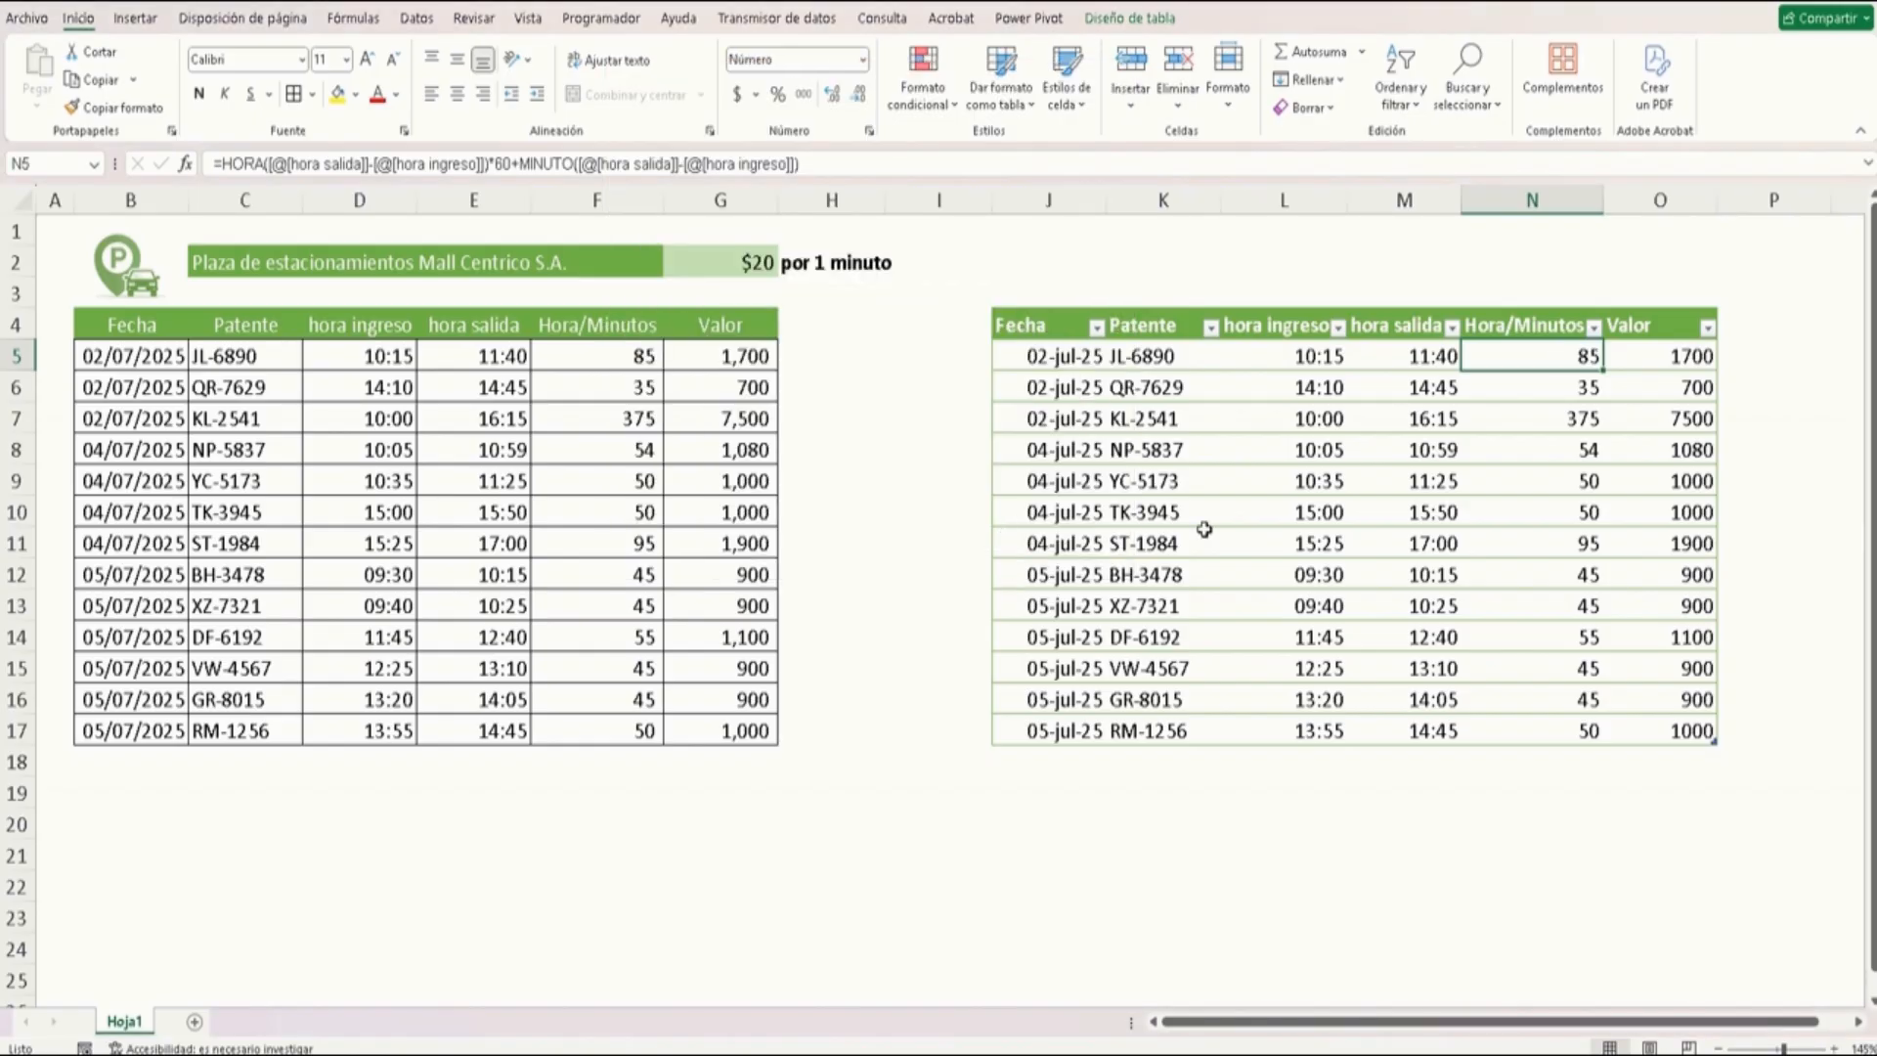
Fill the Hora/Minutos formula down the rest of the new table's column
double_click(1604, 370)
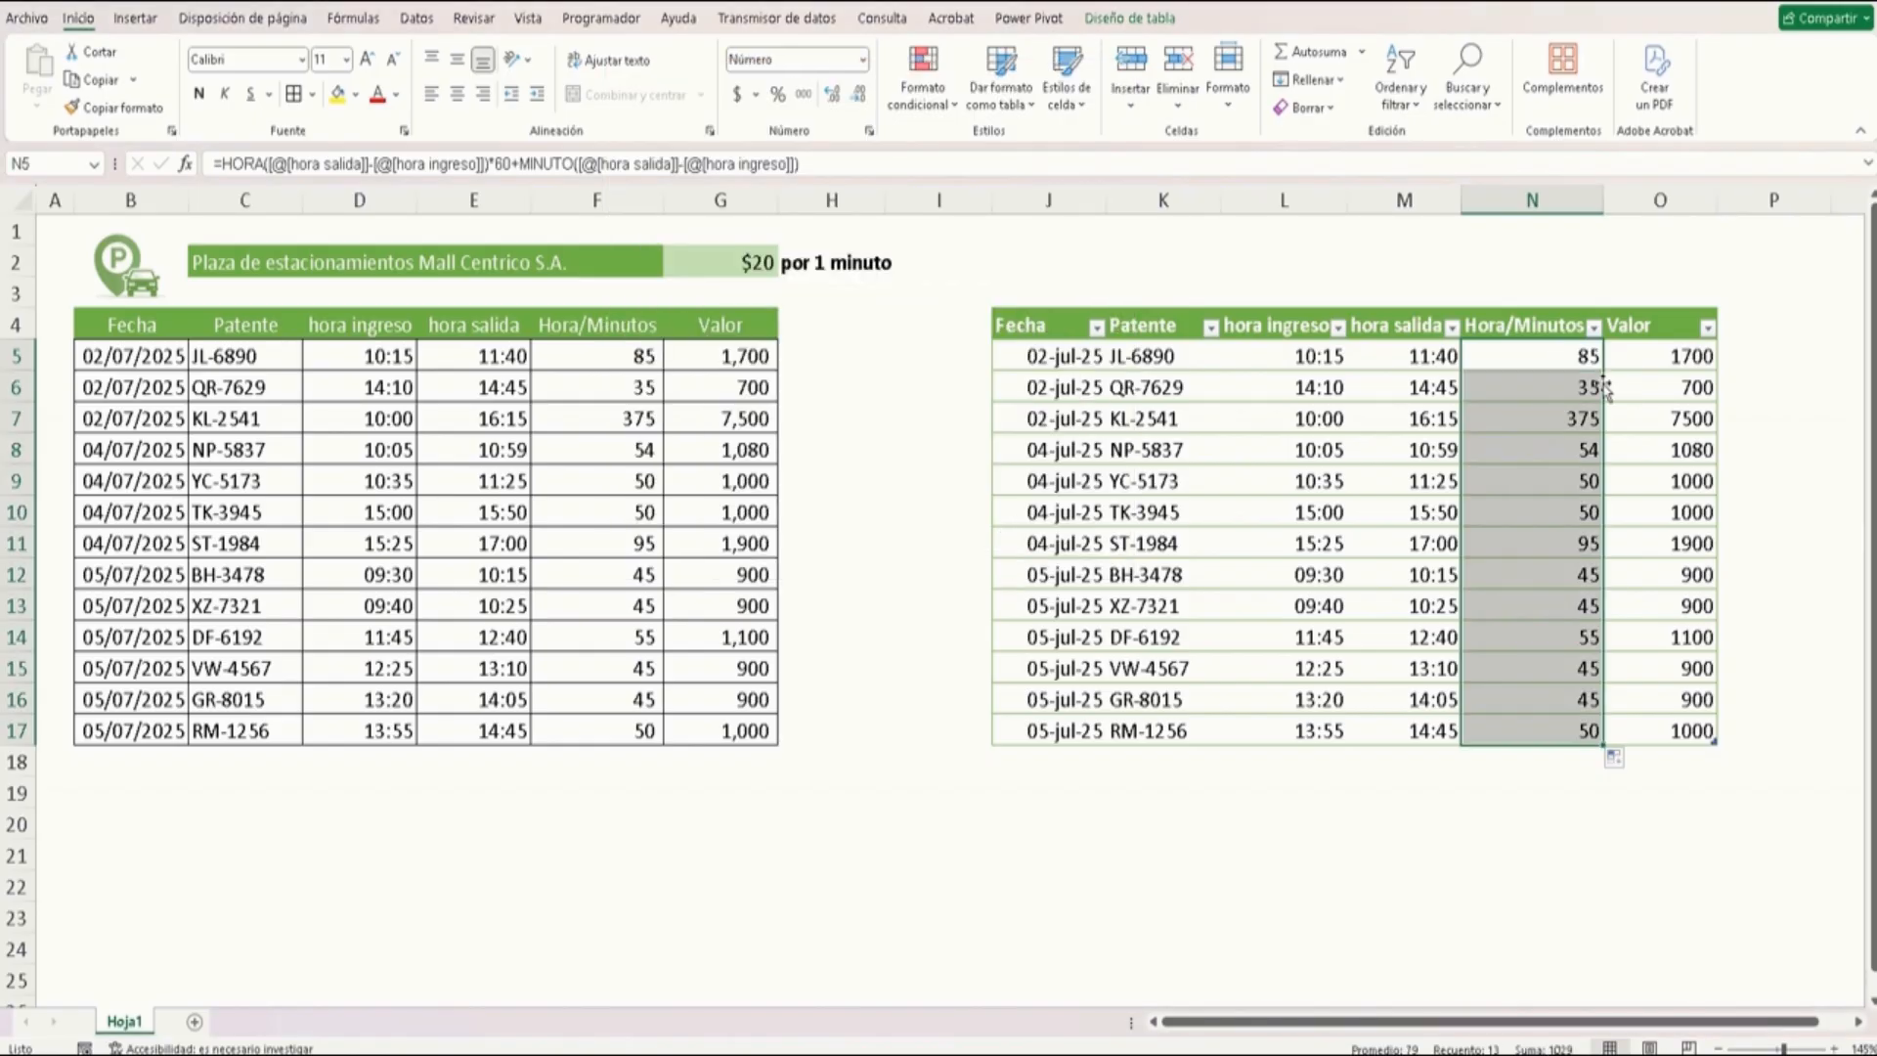
click(1572, 416)
click(1559, 359)
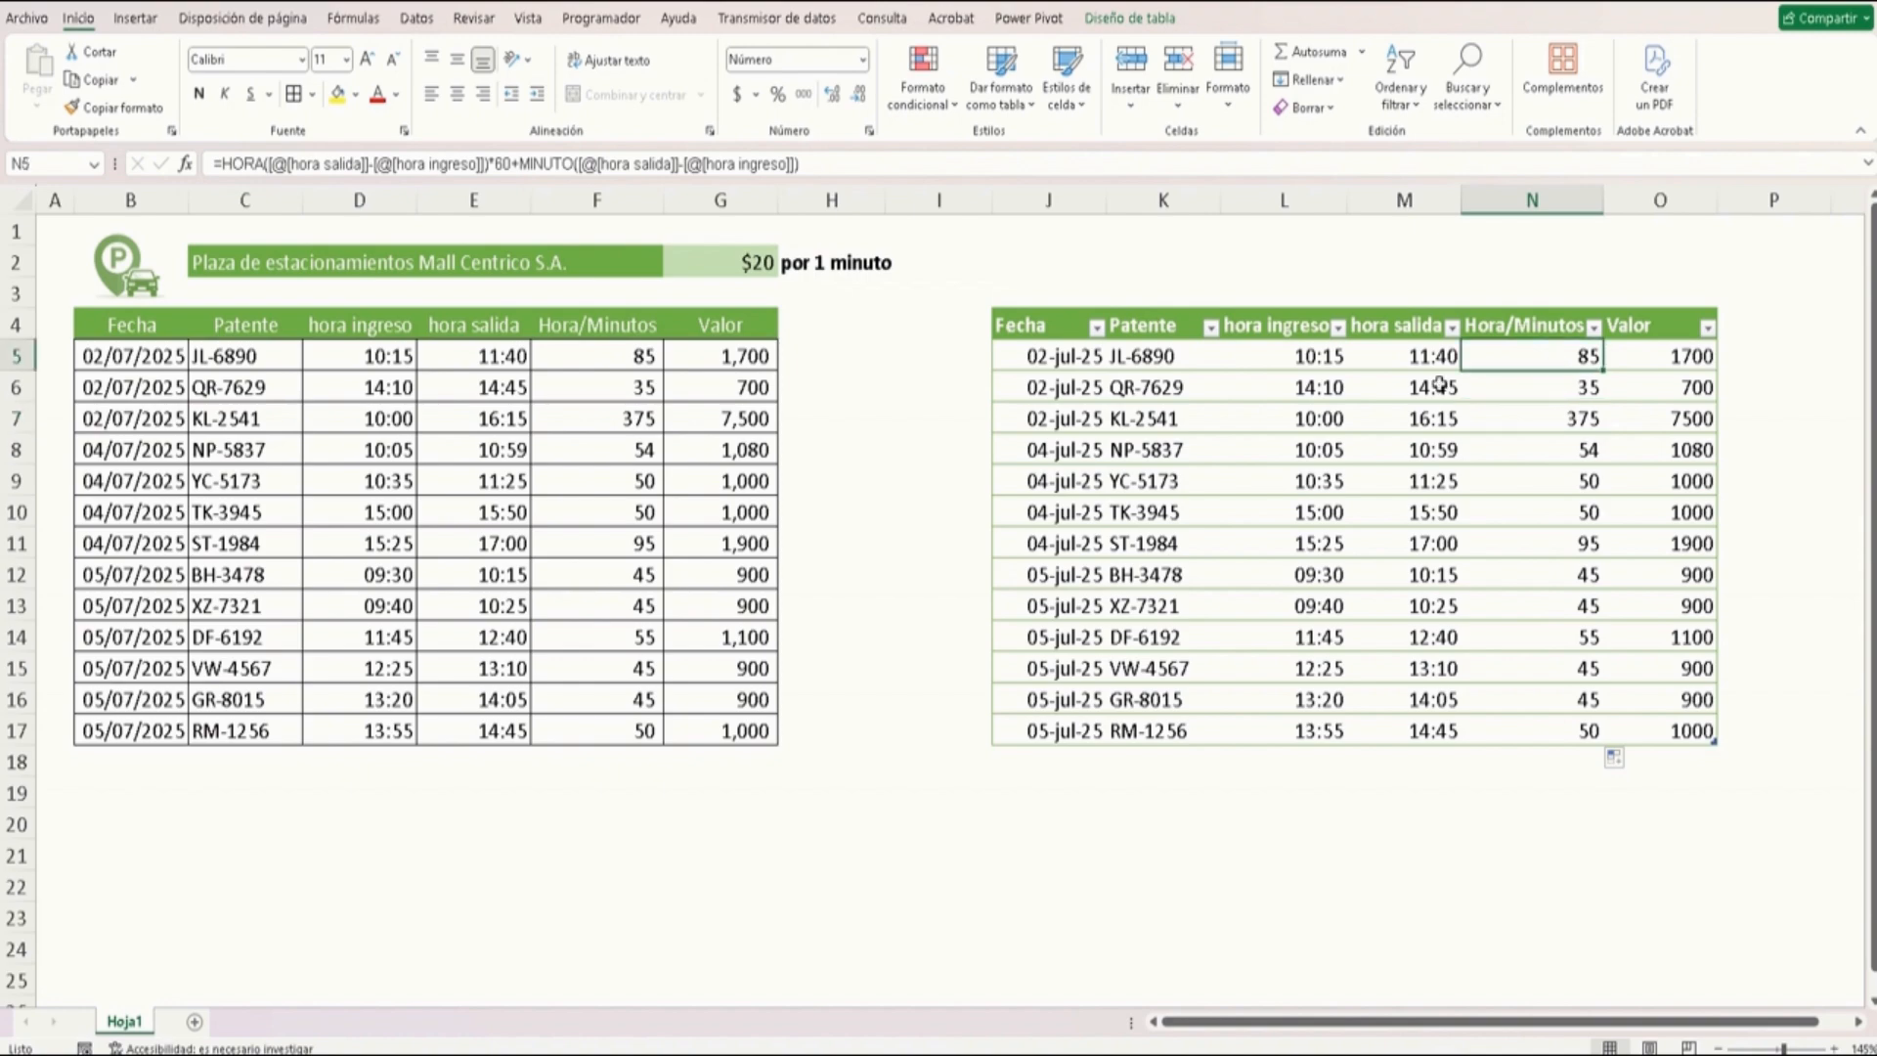
Inspect the original table's Hora/Minutos formula in F5 and compare it with the new one
click(626, 354)
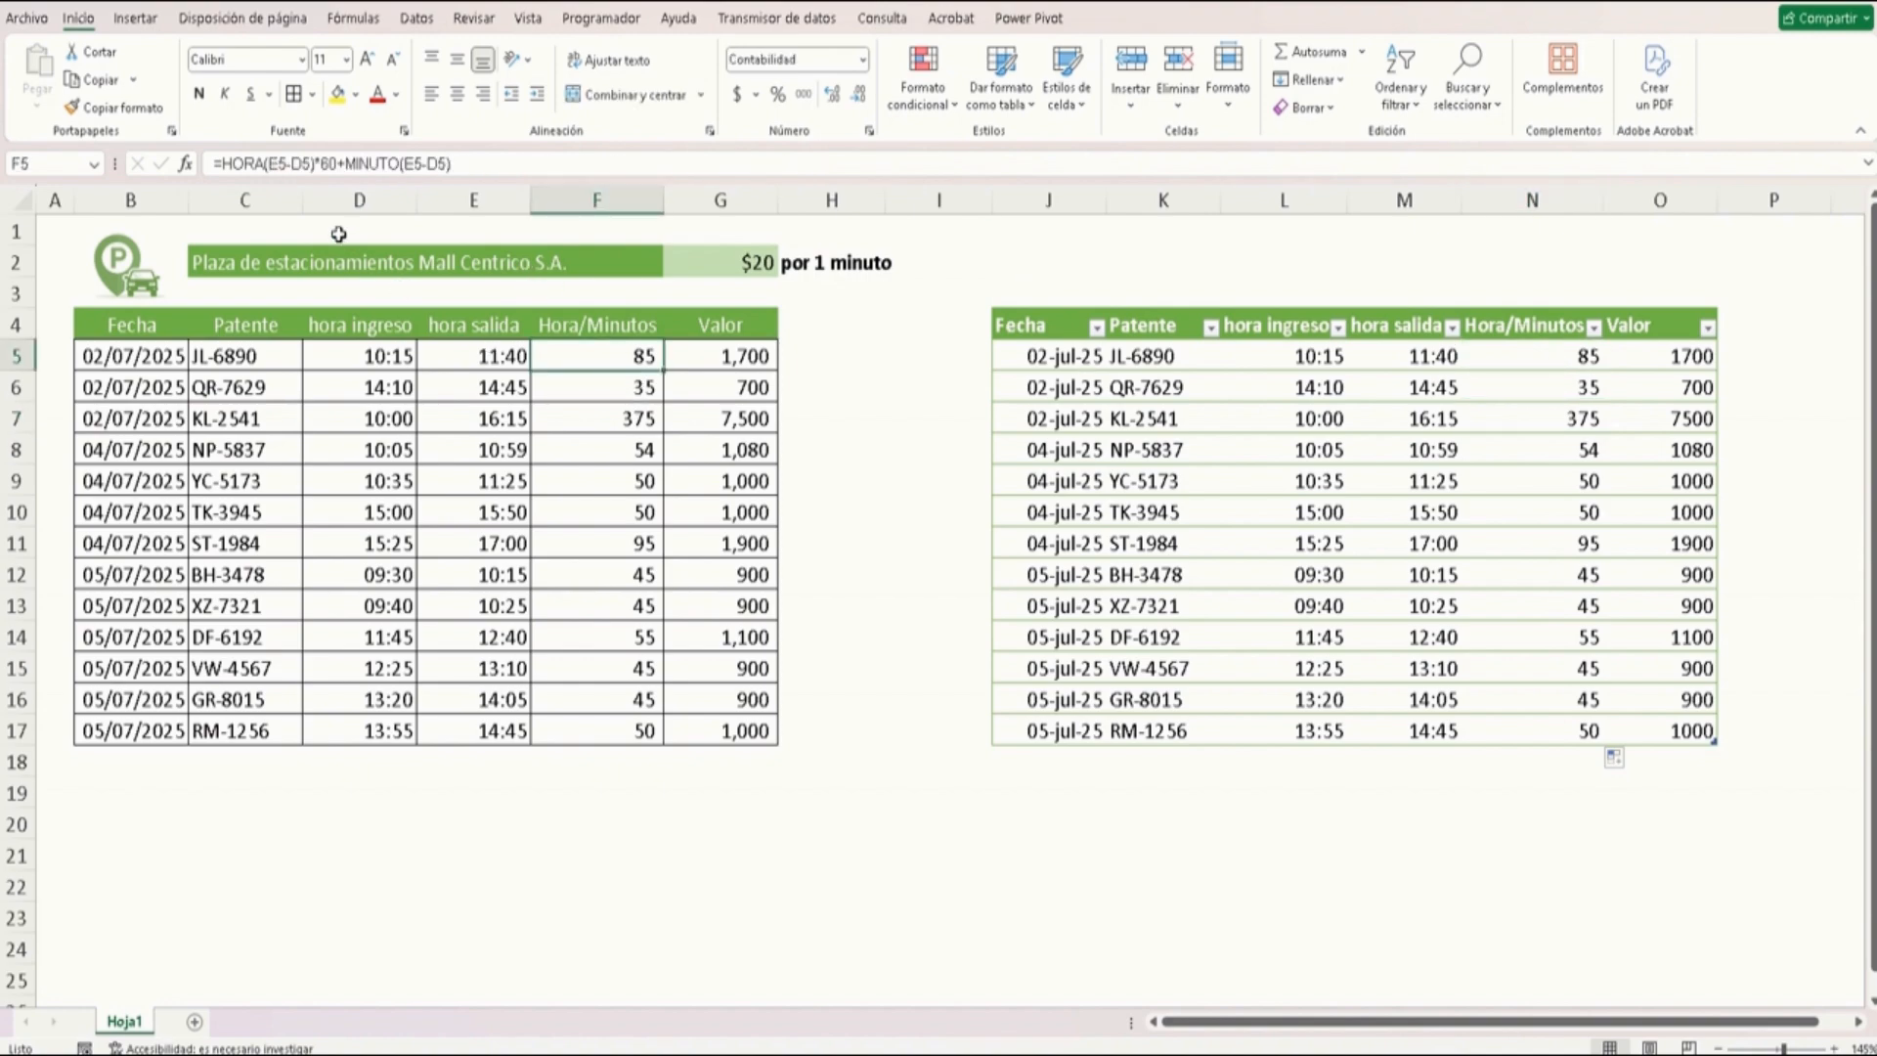
click(479, 163)
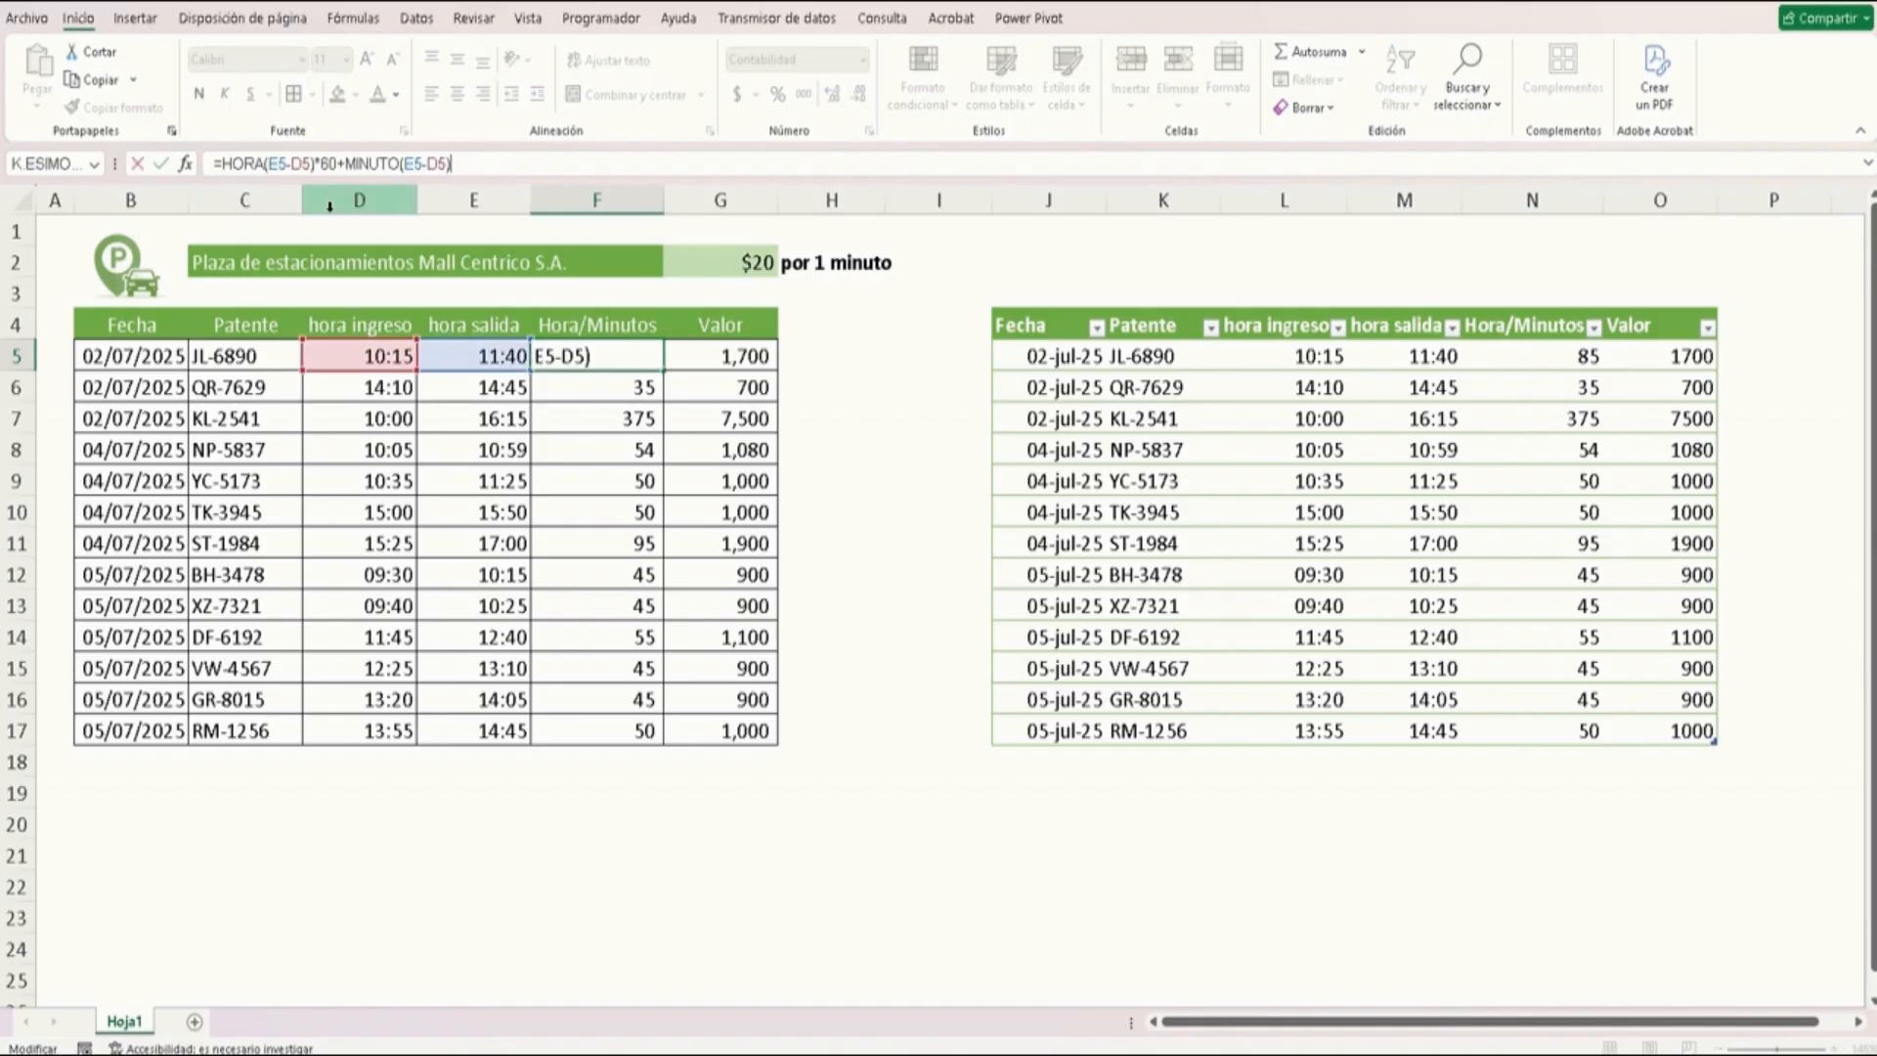
key(ctrl+Return)
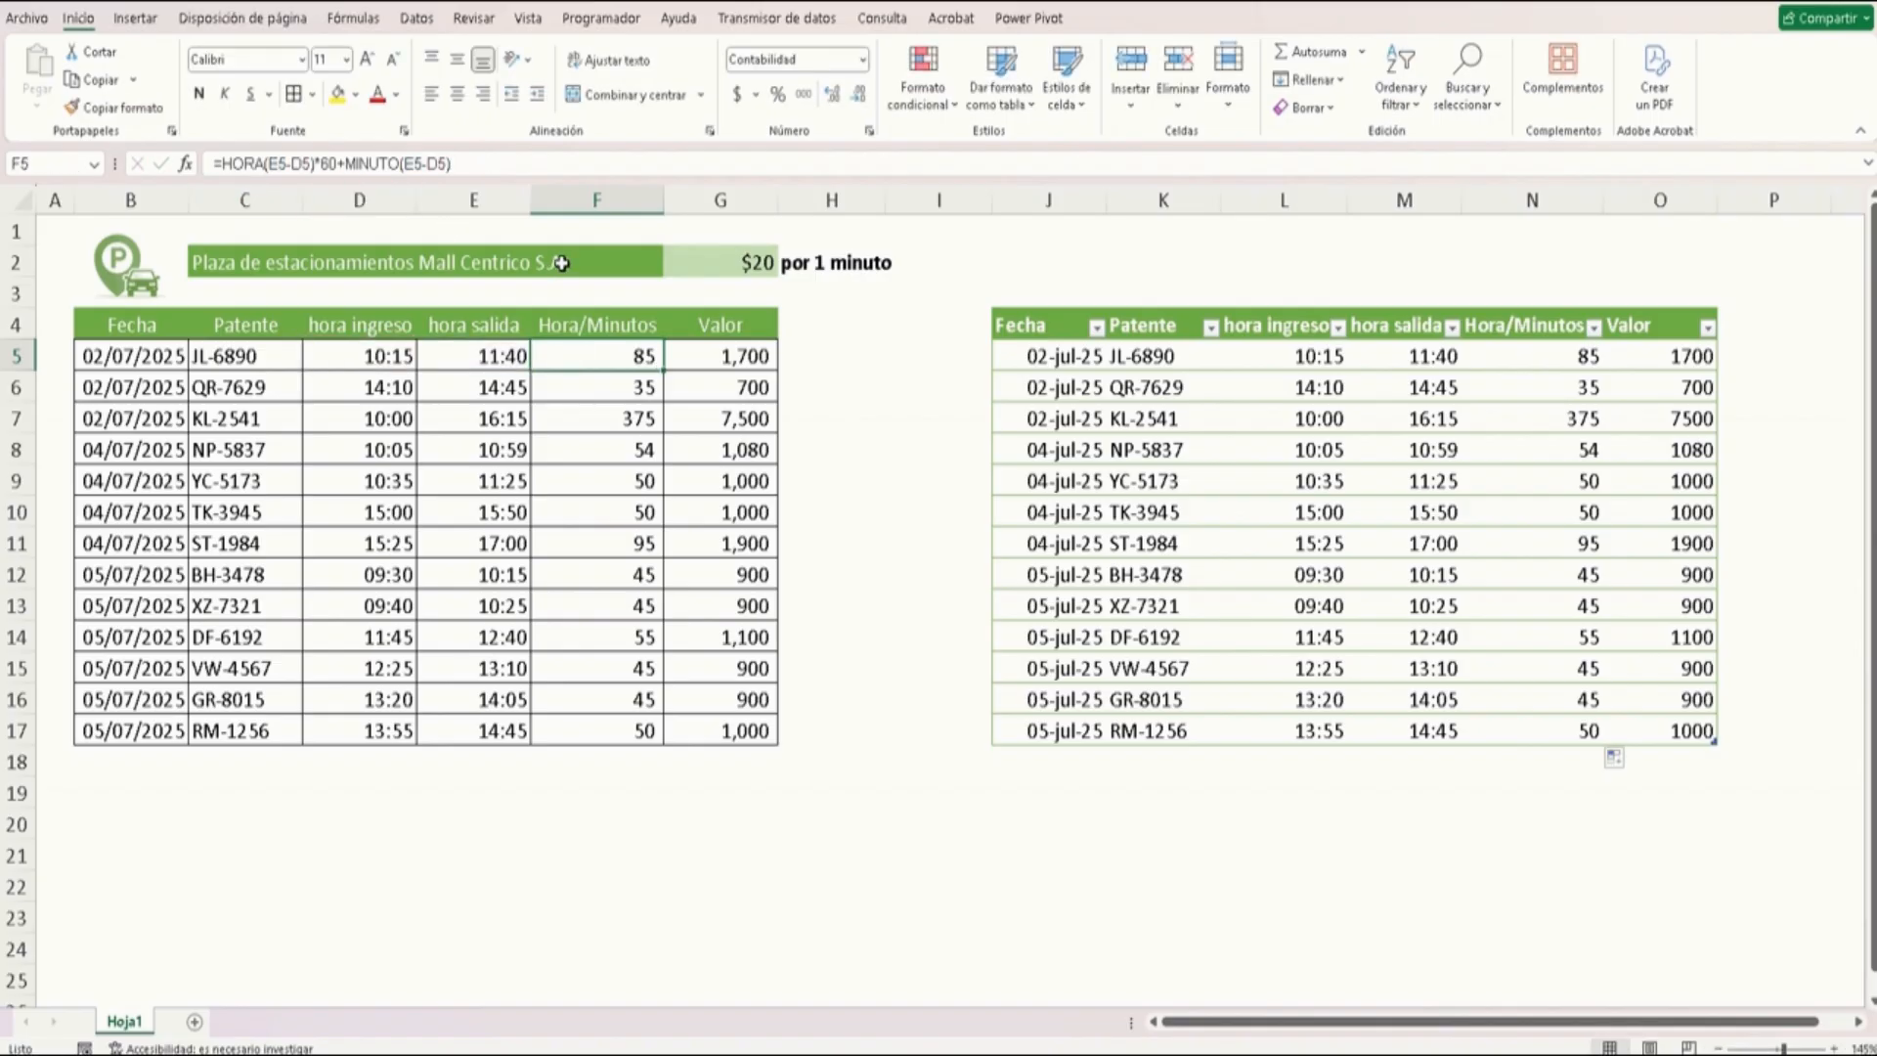
click(1518, 351)
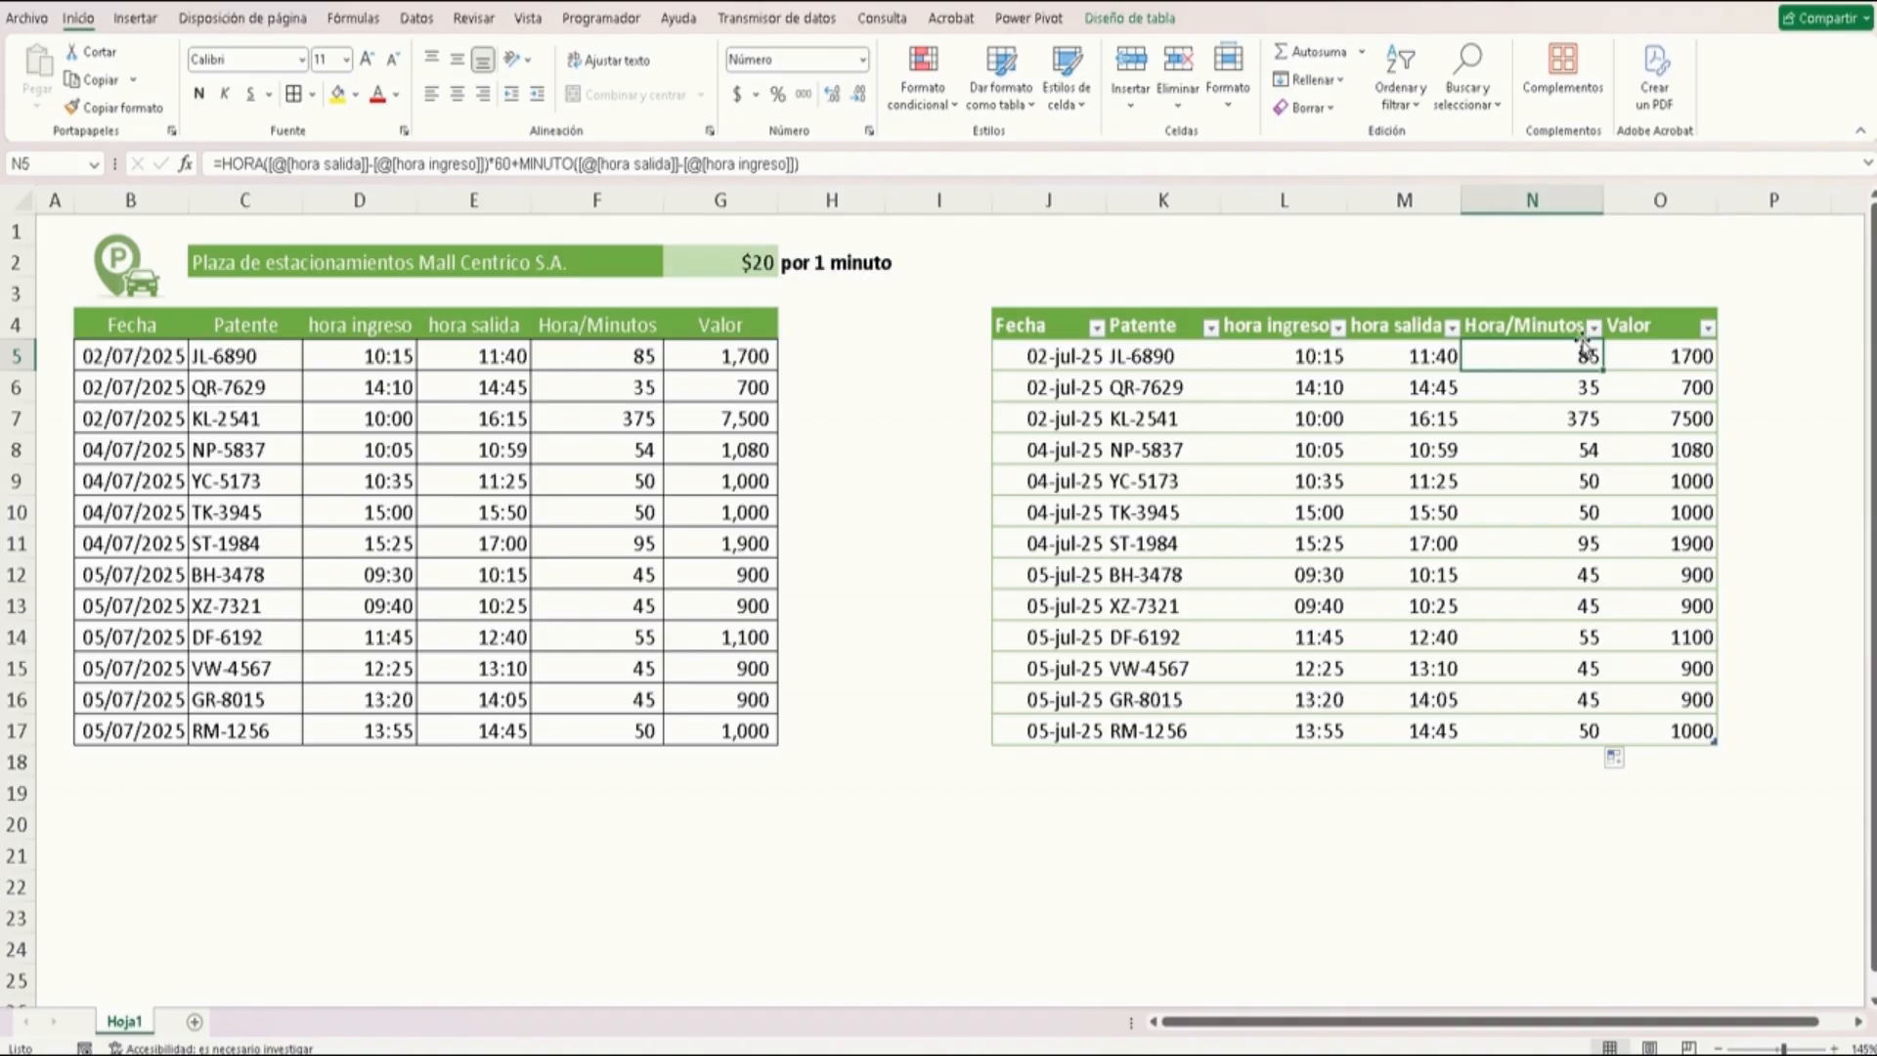
Enter =[@[Hora/Minutos]]*$G$2 in the first Valor cell and overwrite the whole Valor column with that formula
click(1654, 345)
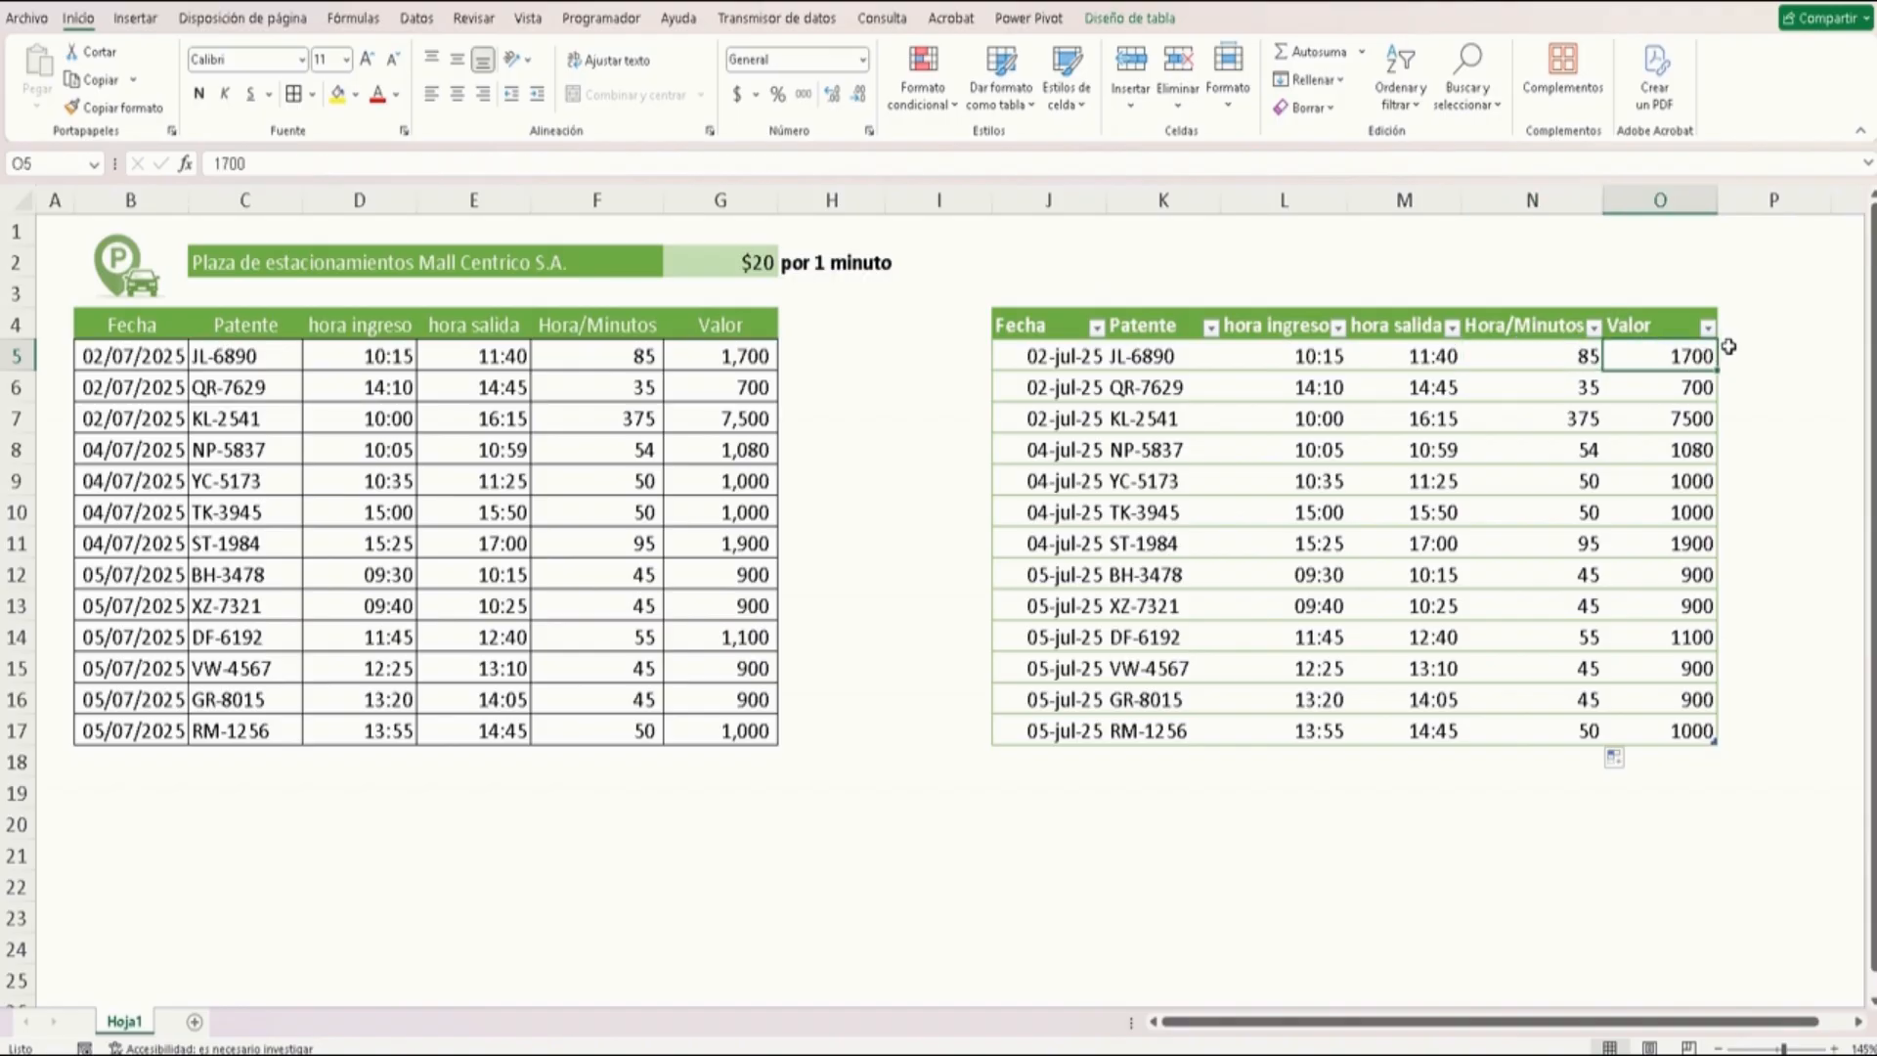
text(=)
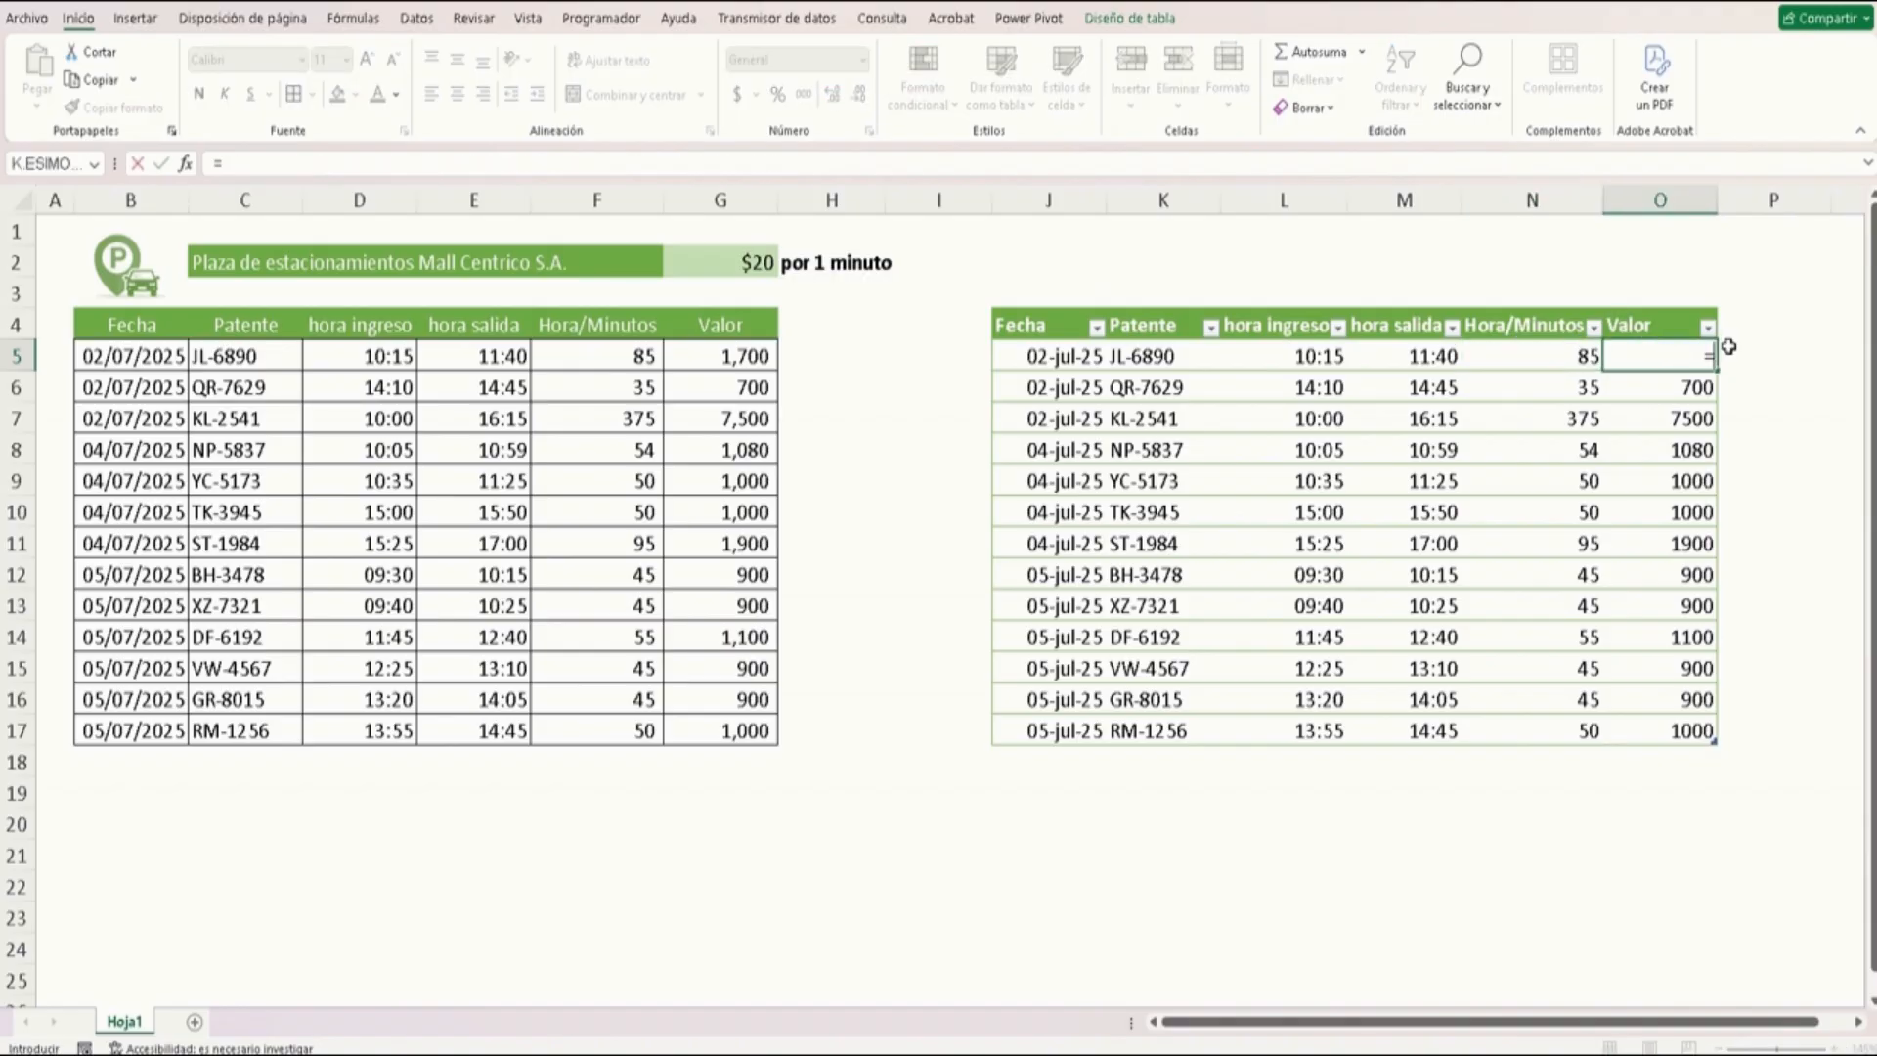
click(1532, 358)
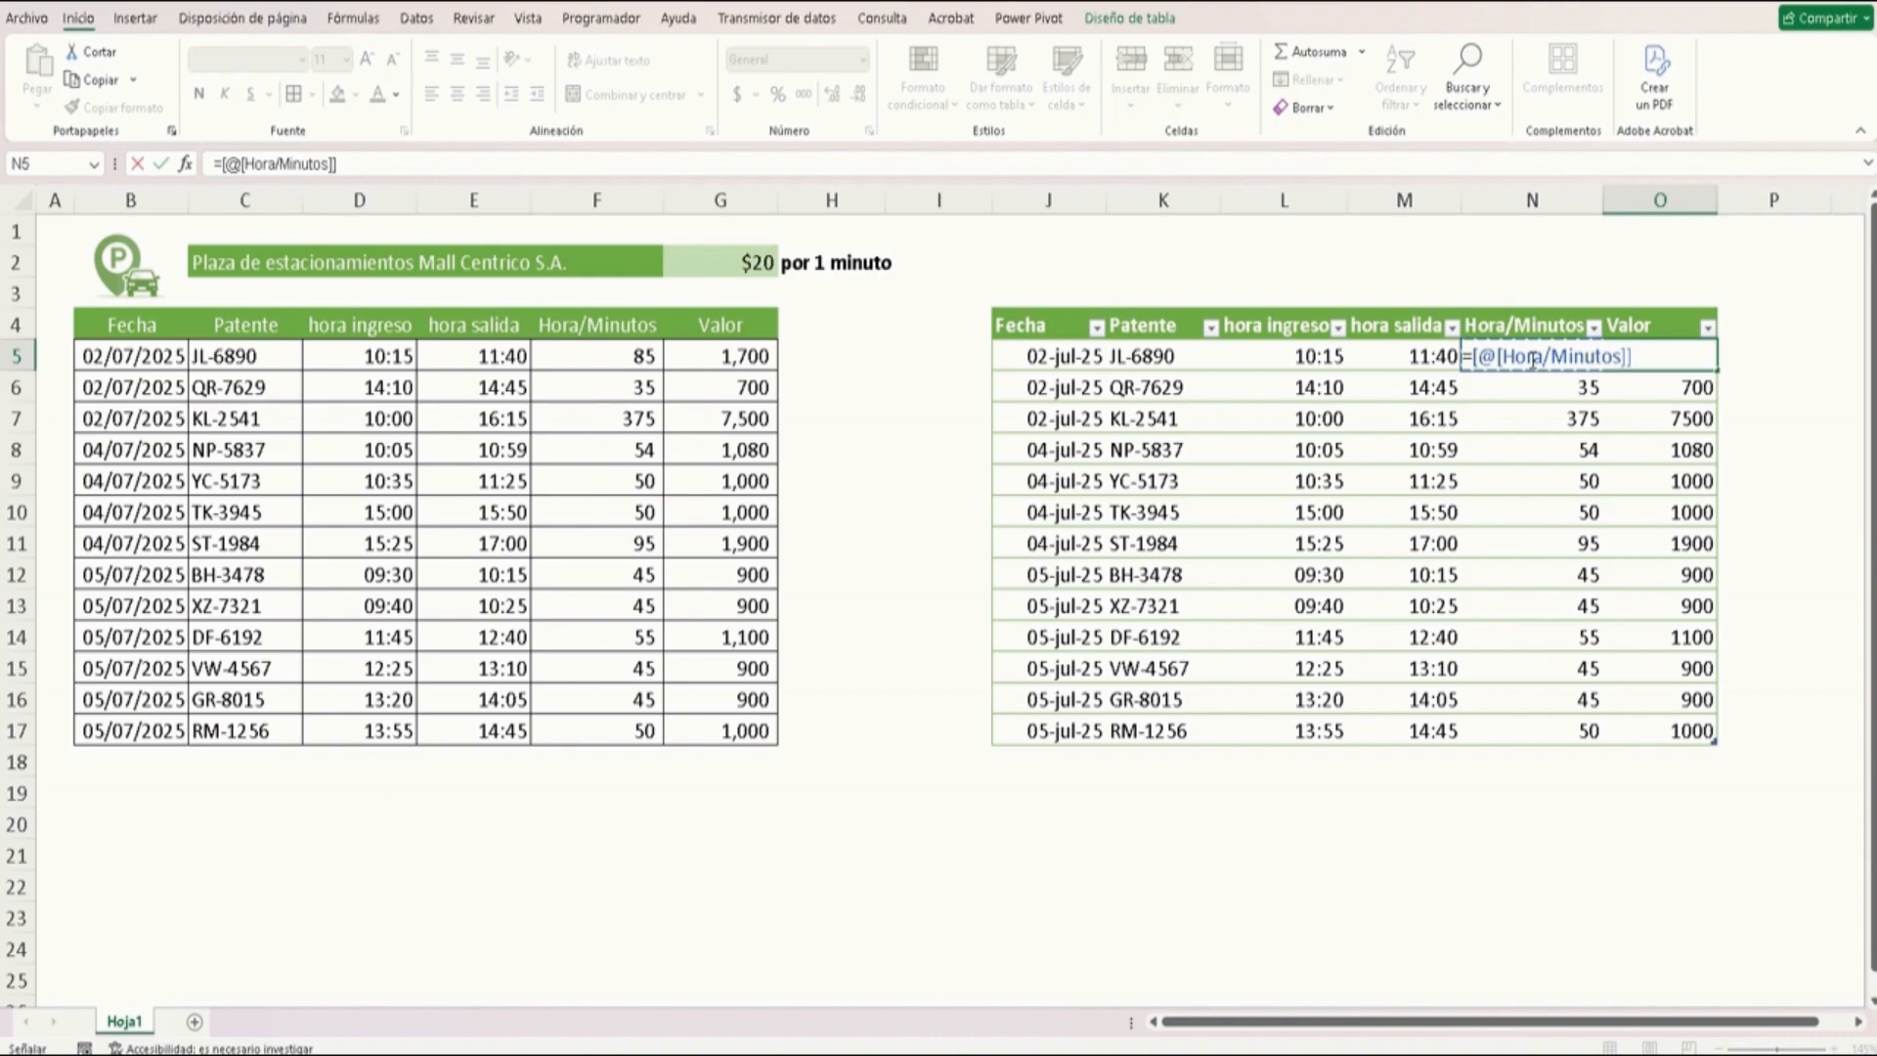
text(*)
click(742, 266)
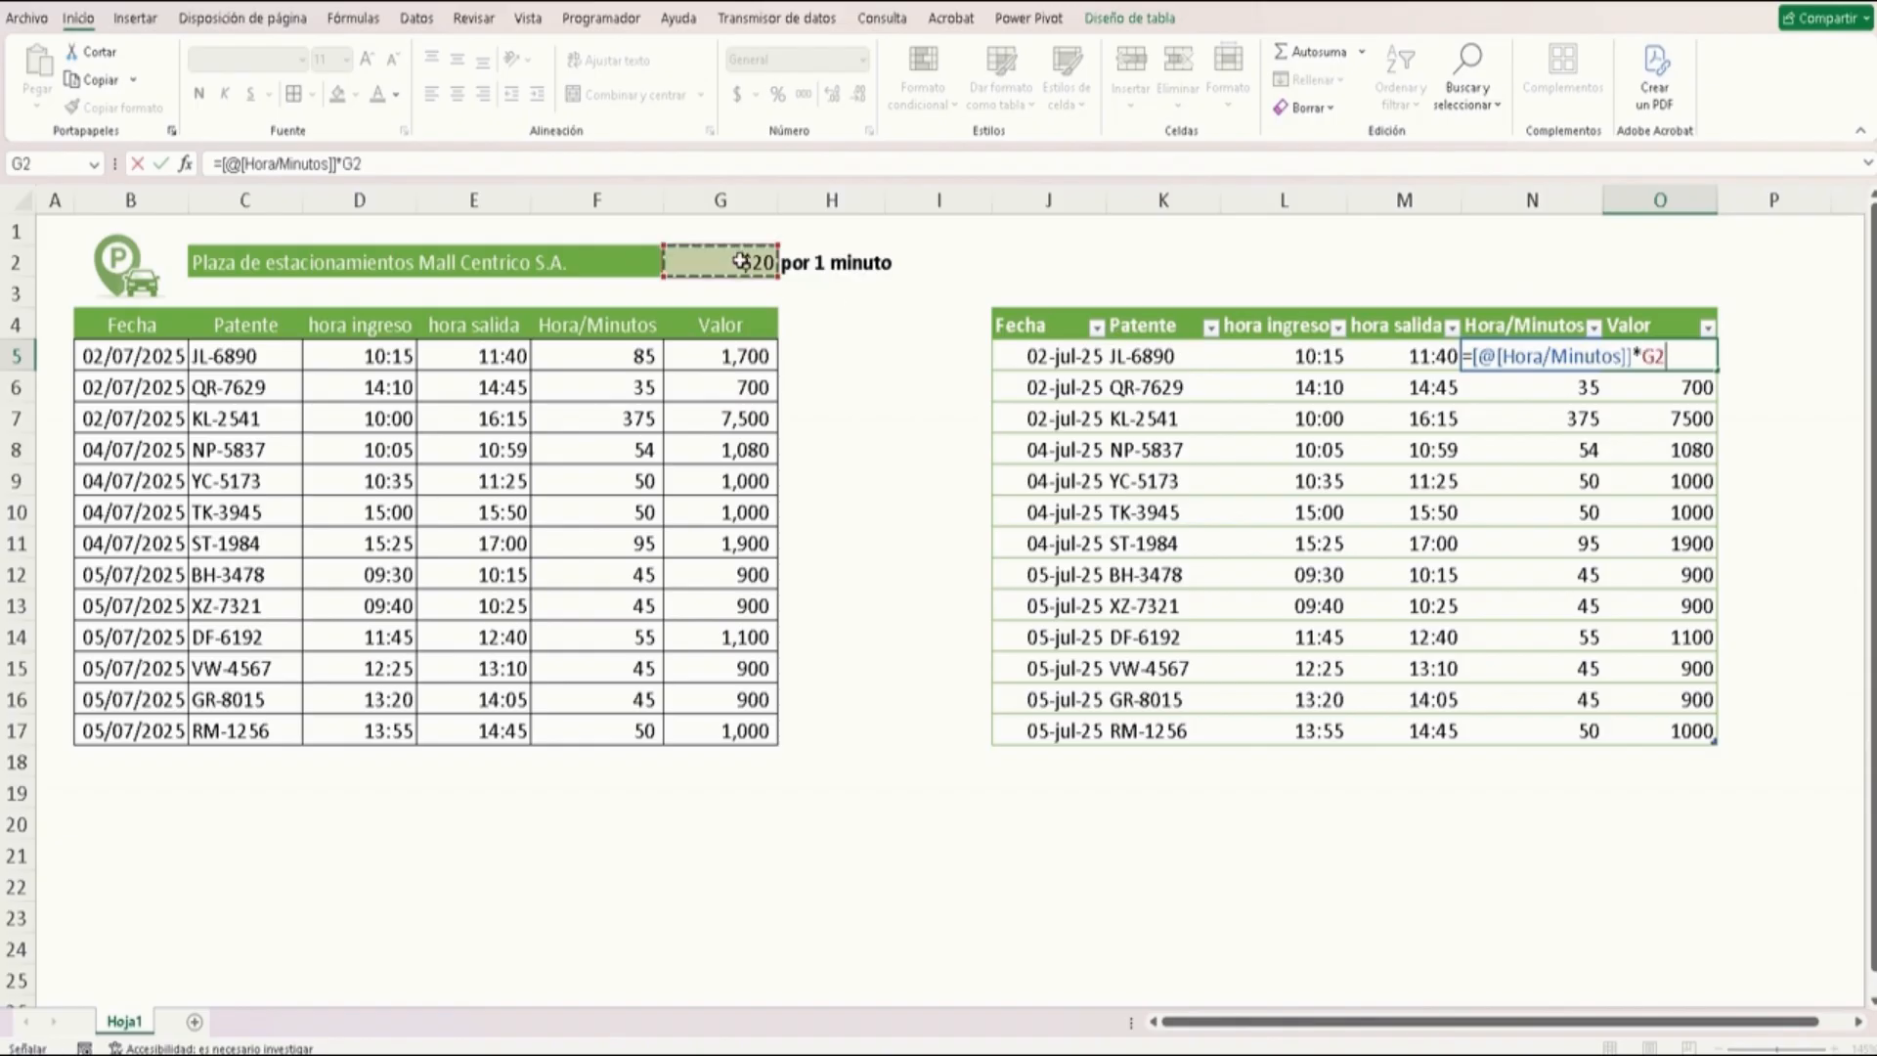
key(F4)
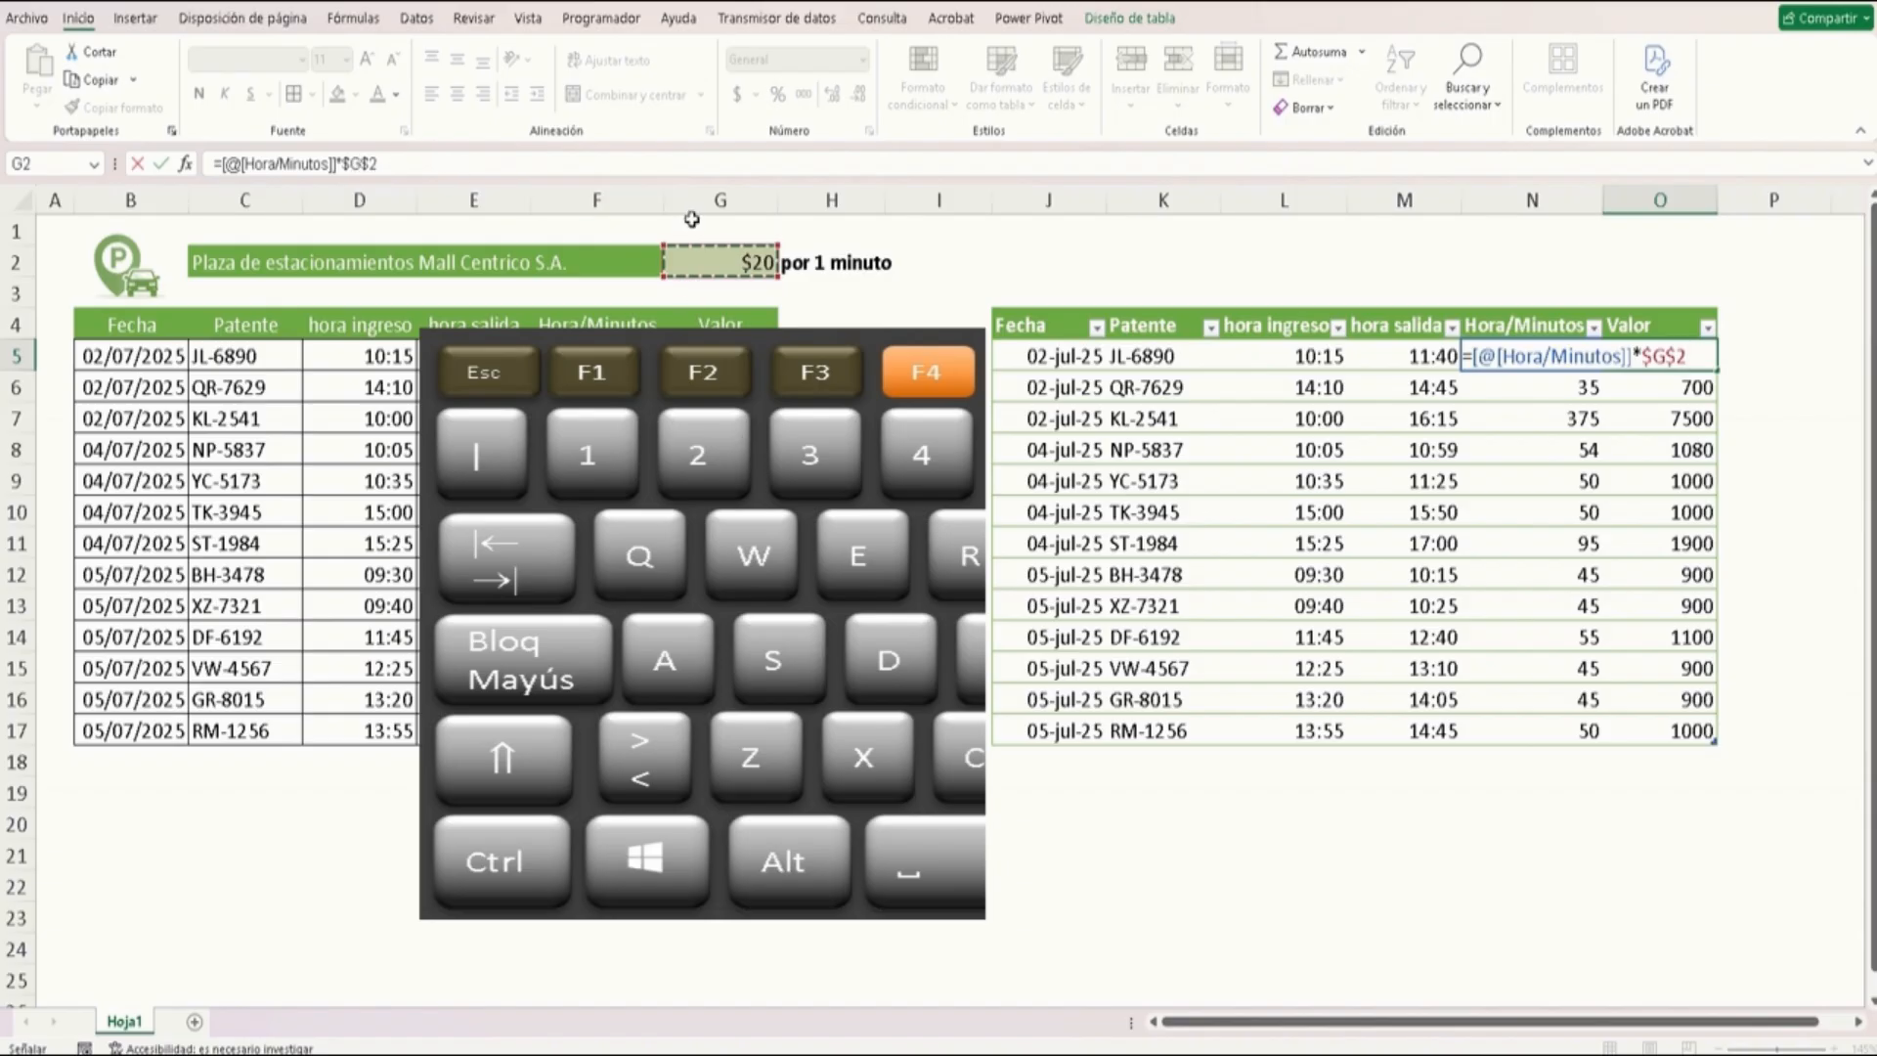
key(Return)
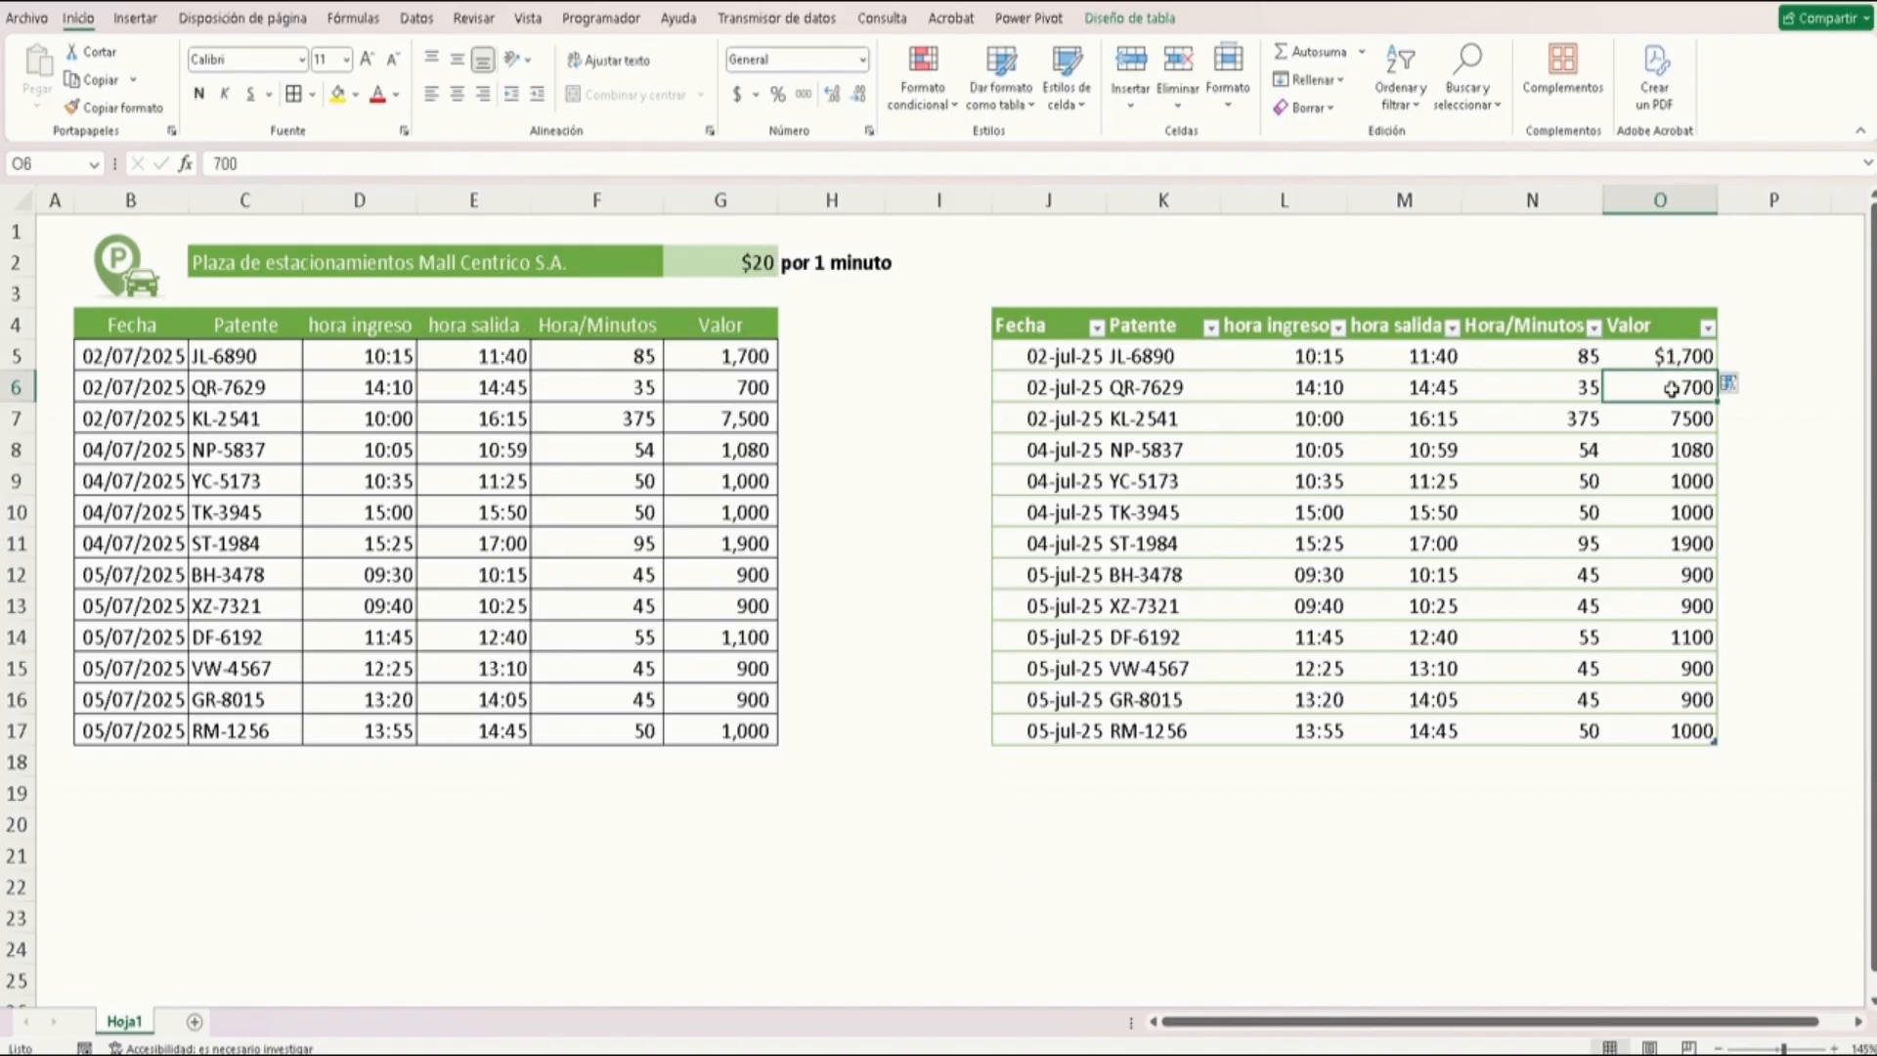
click(1728, 387)
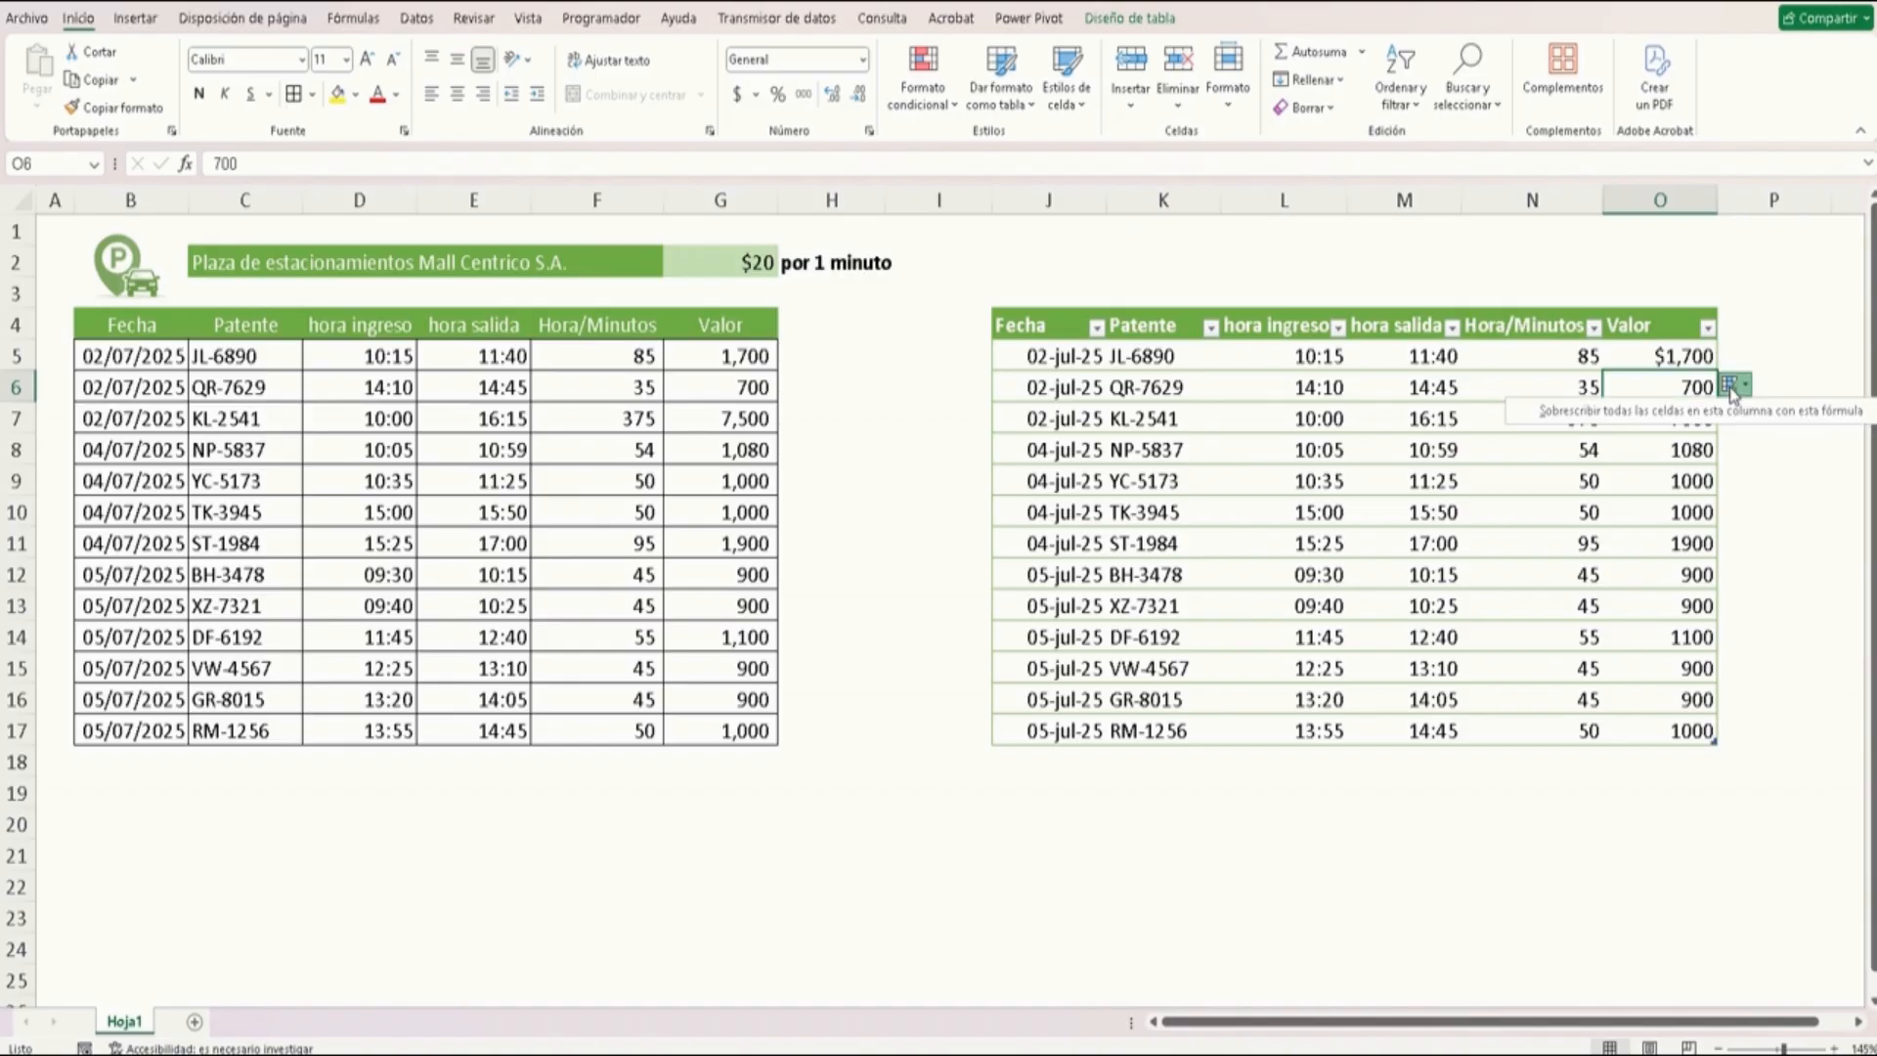
click(1719, 412)
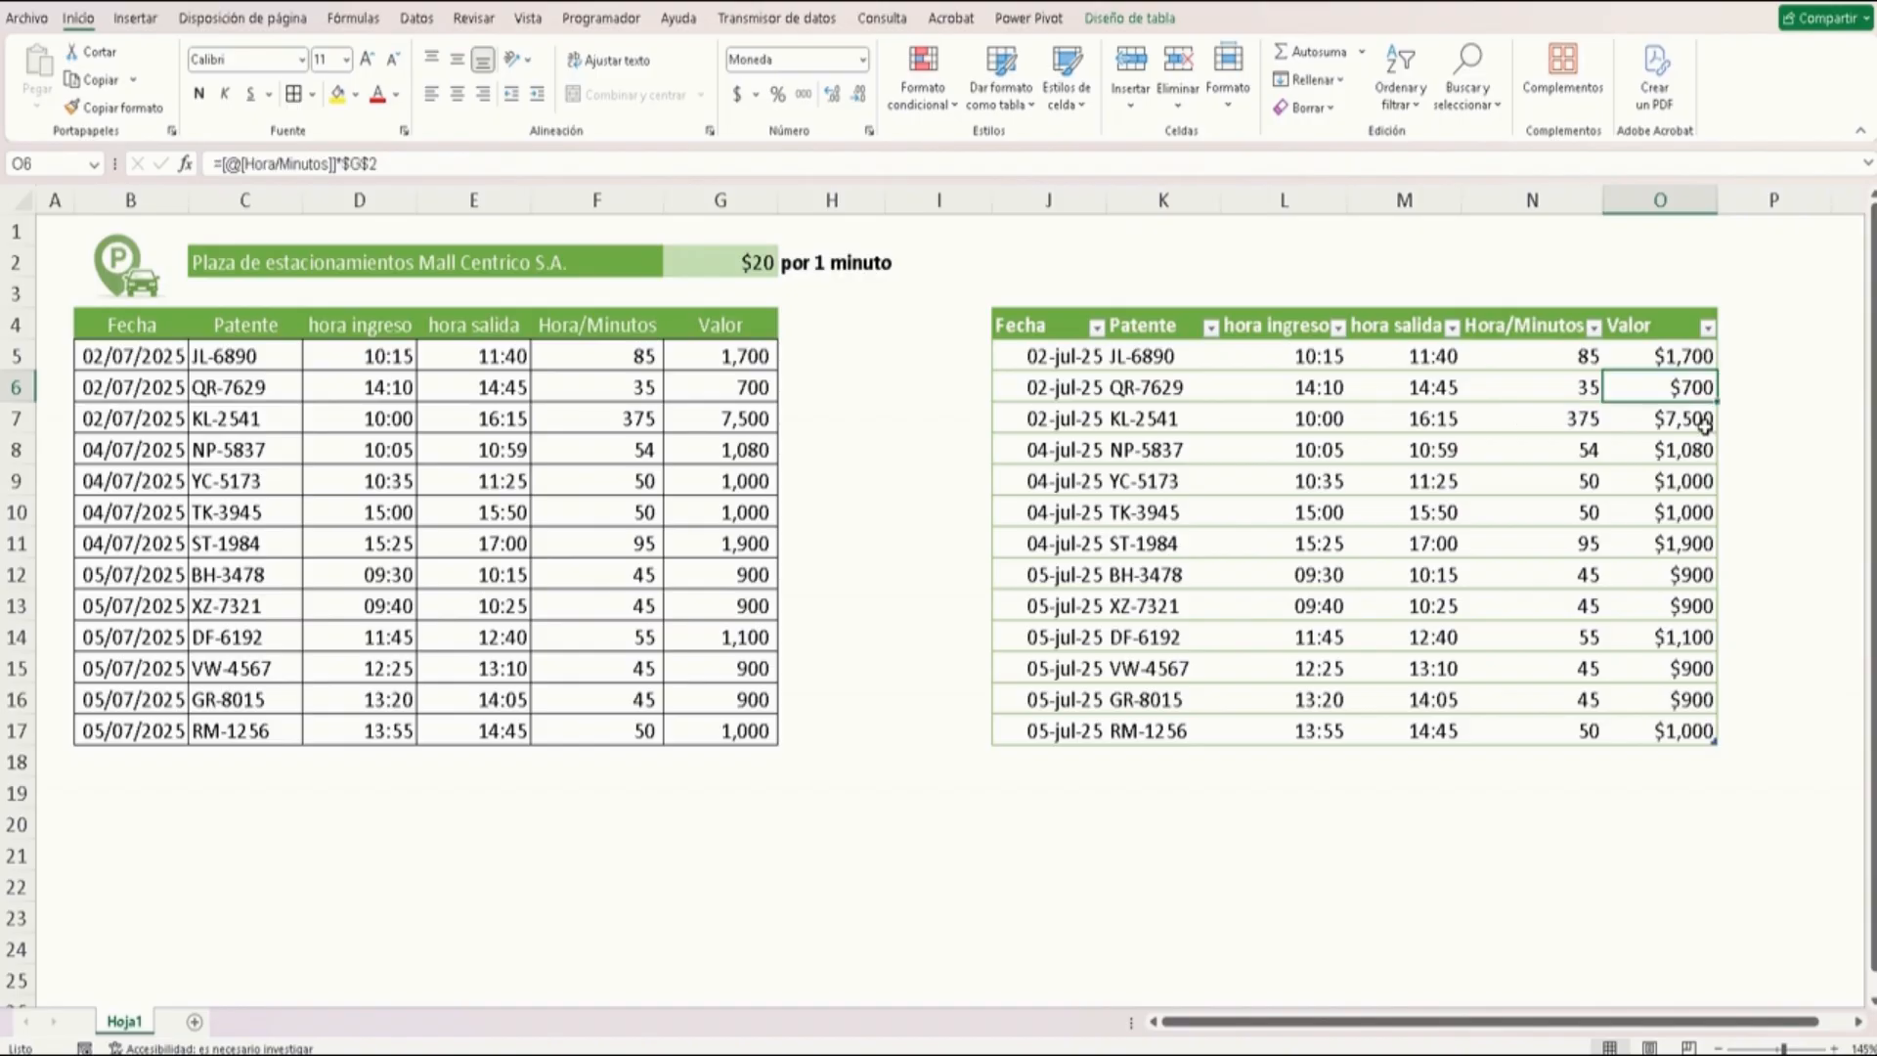
click(1698, 446)
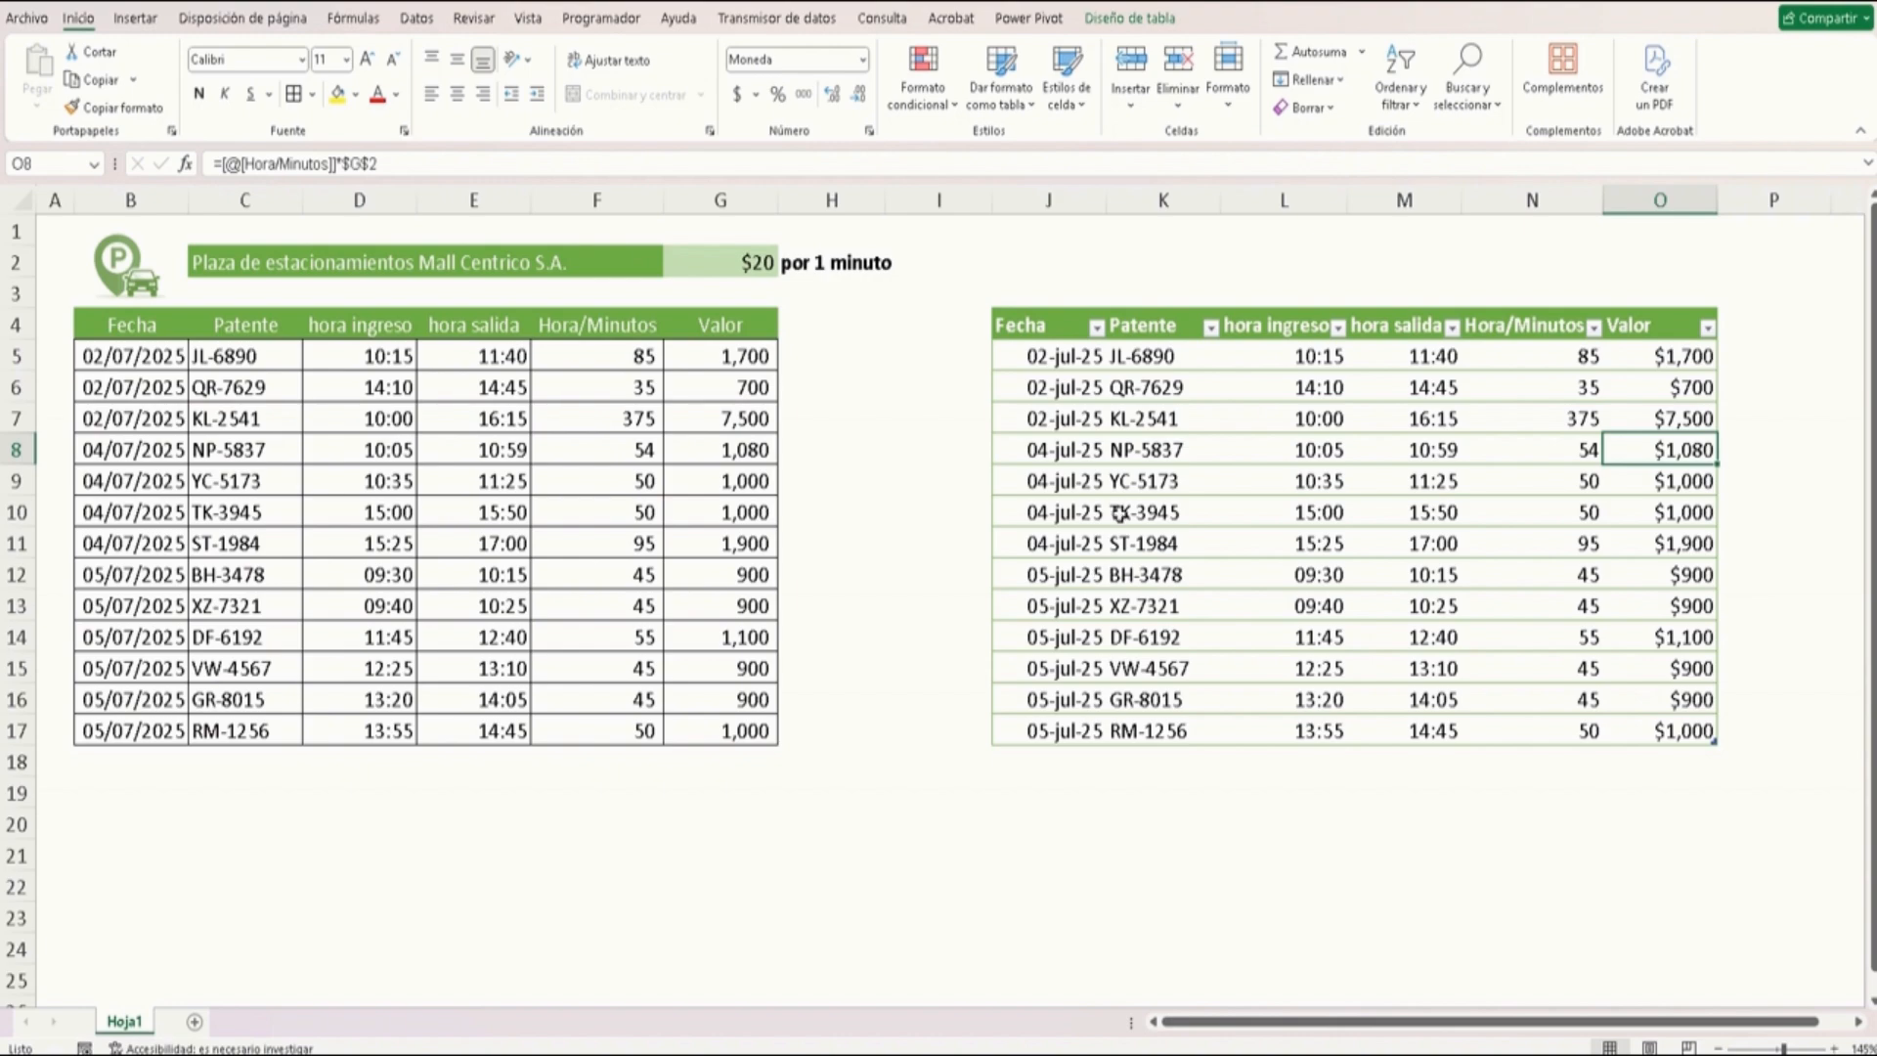
click(1154, 439)
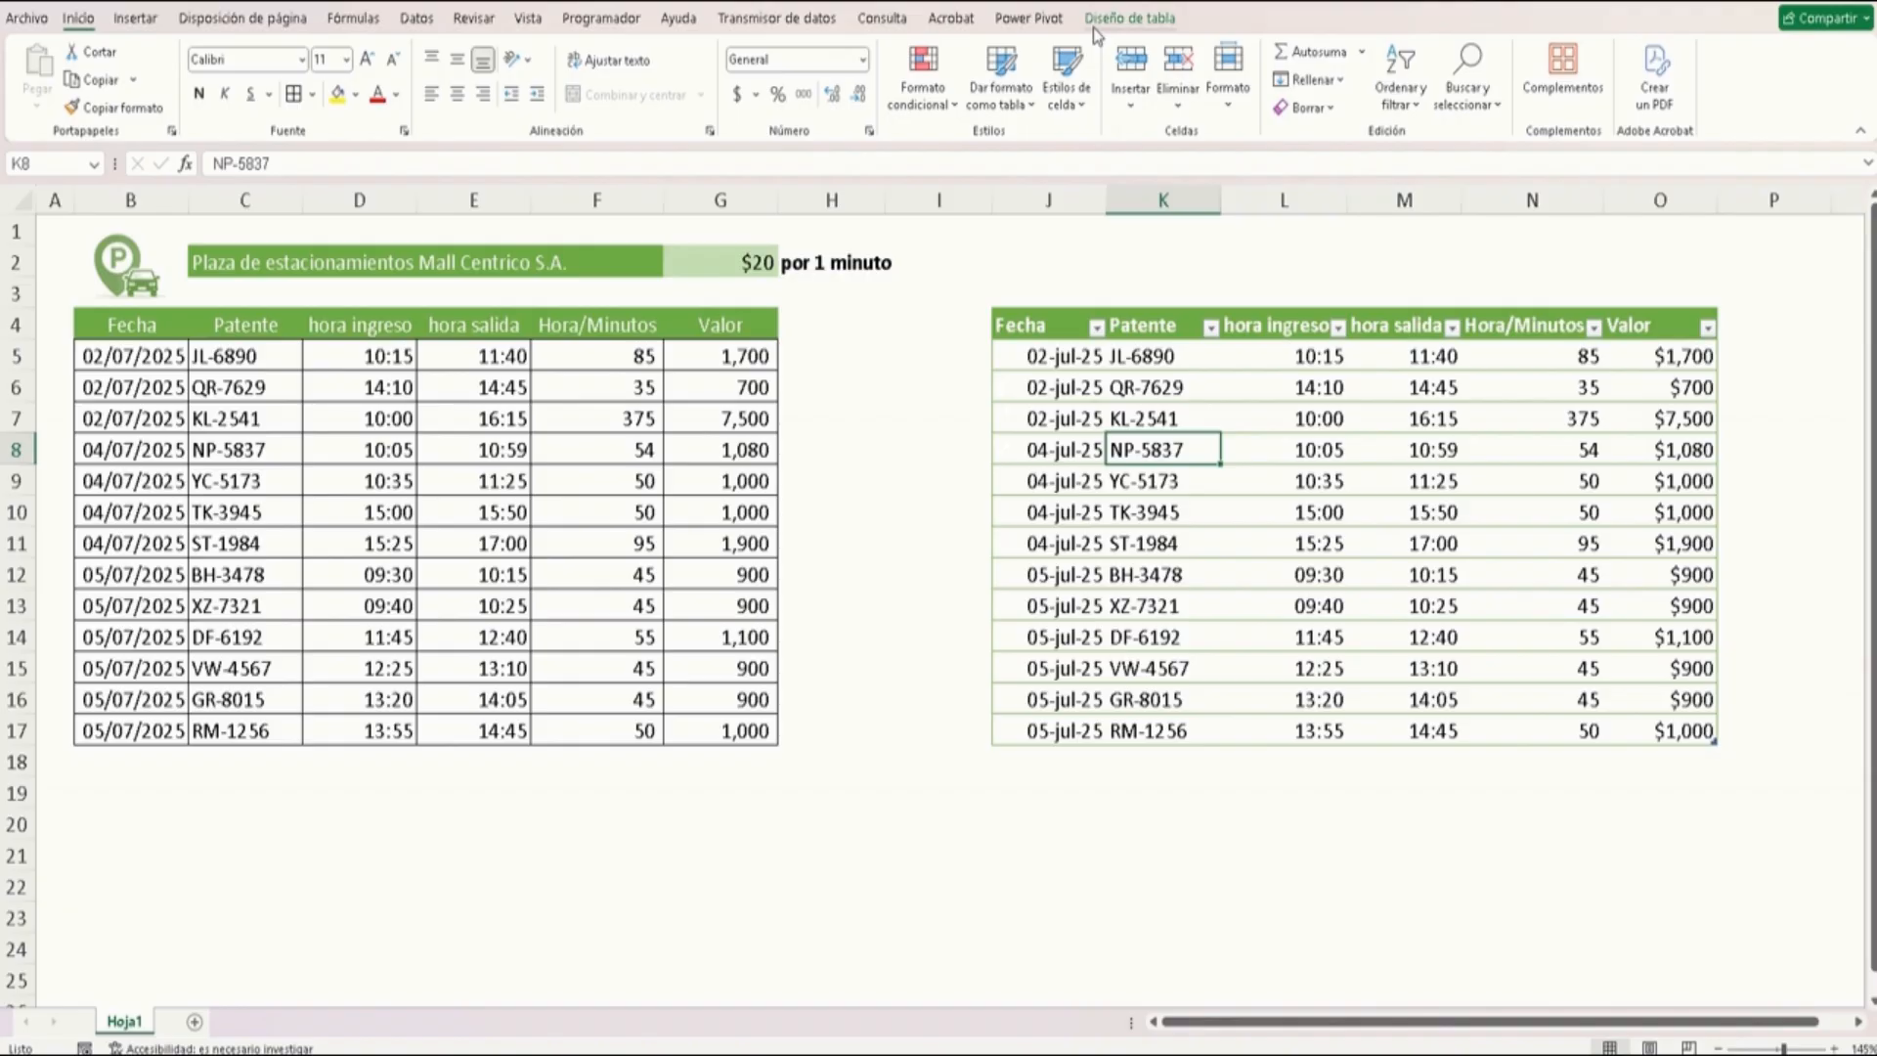
click(1154, 24)
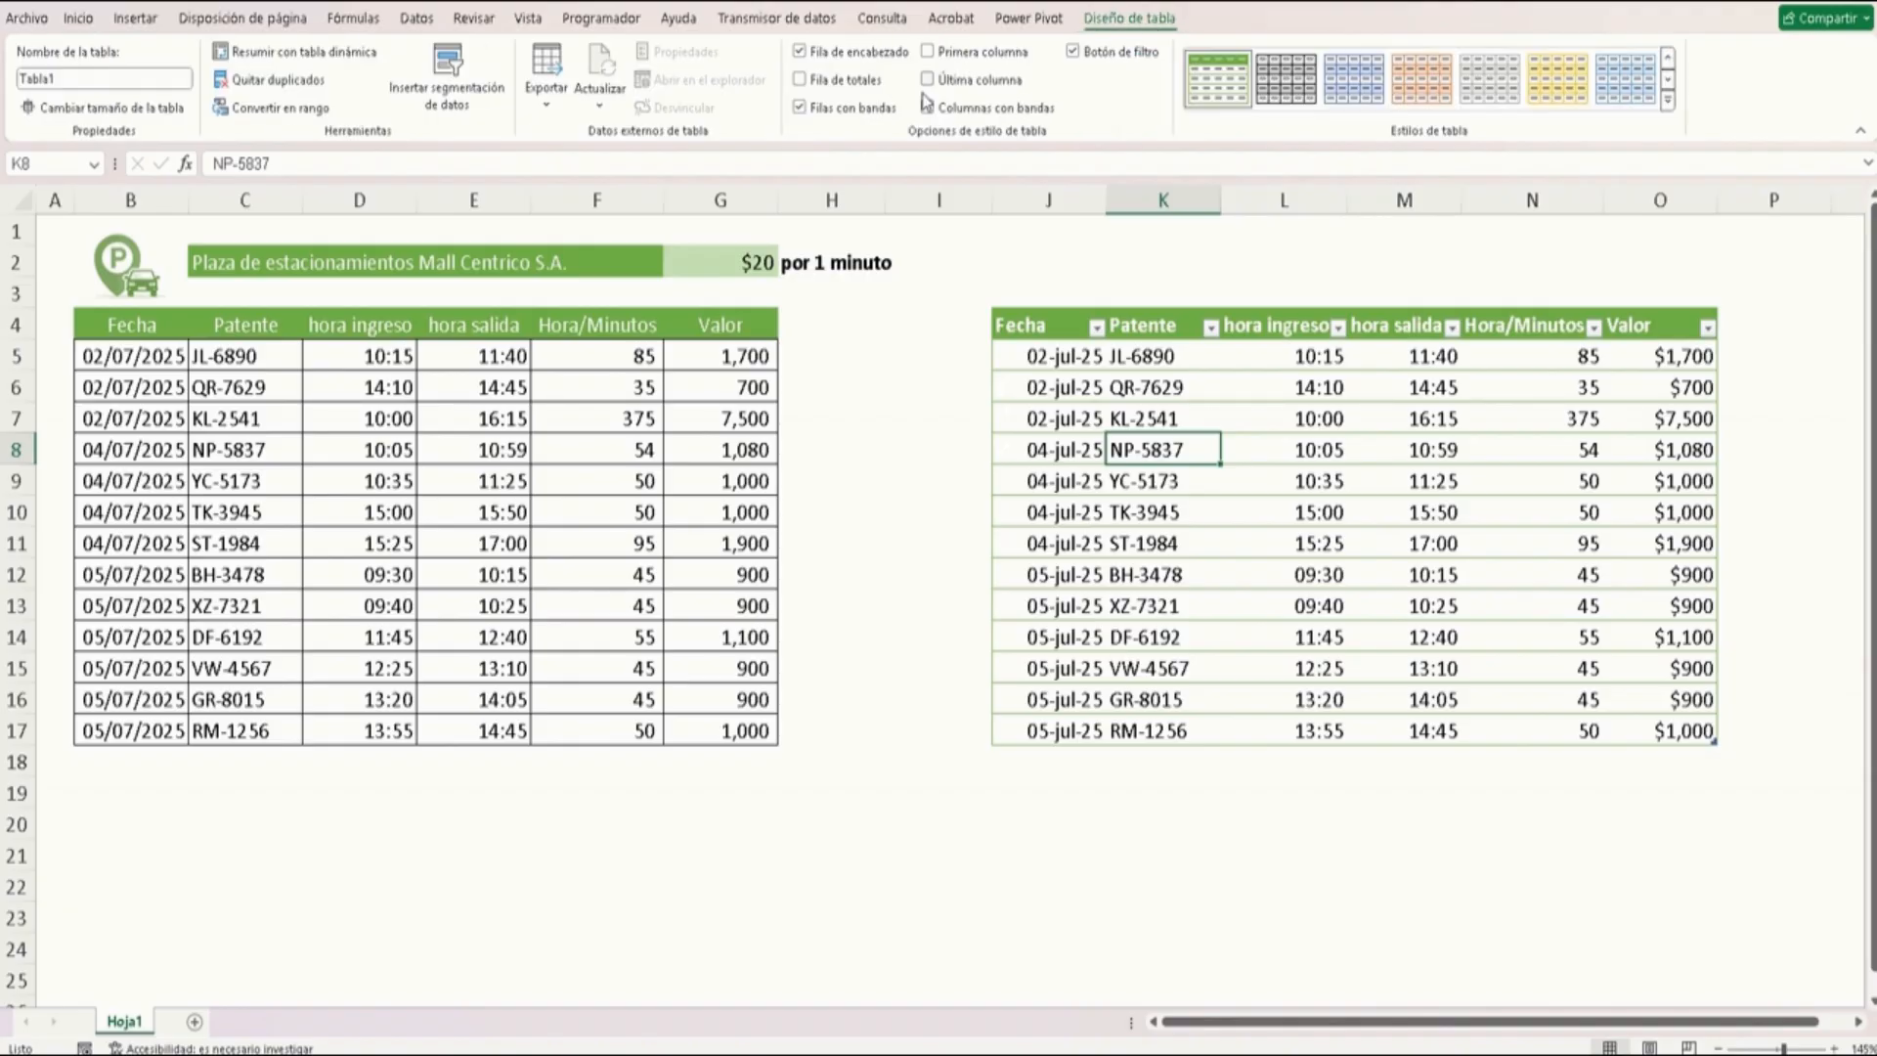
click(921, 448)
Add an AutoSum total below the original table's Valor column and copy it across to the Hora/Minutos column
click(601, 474)
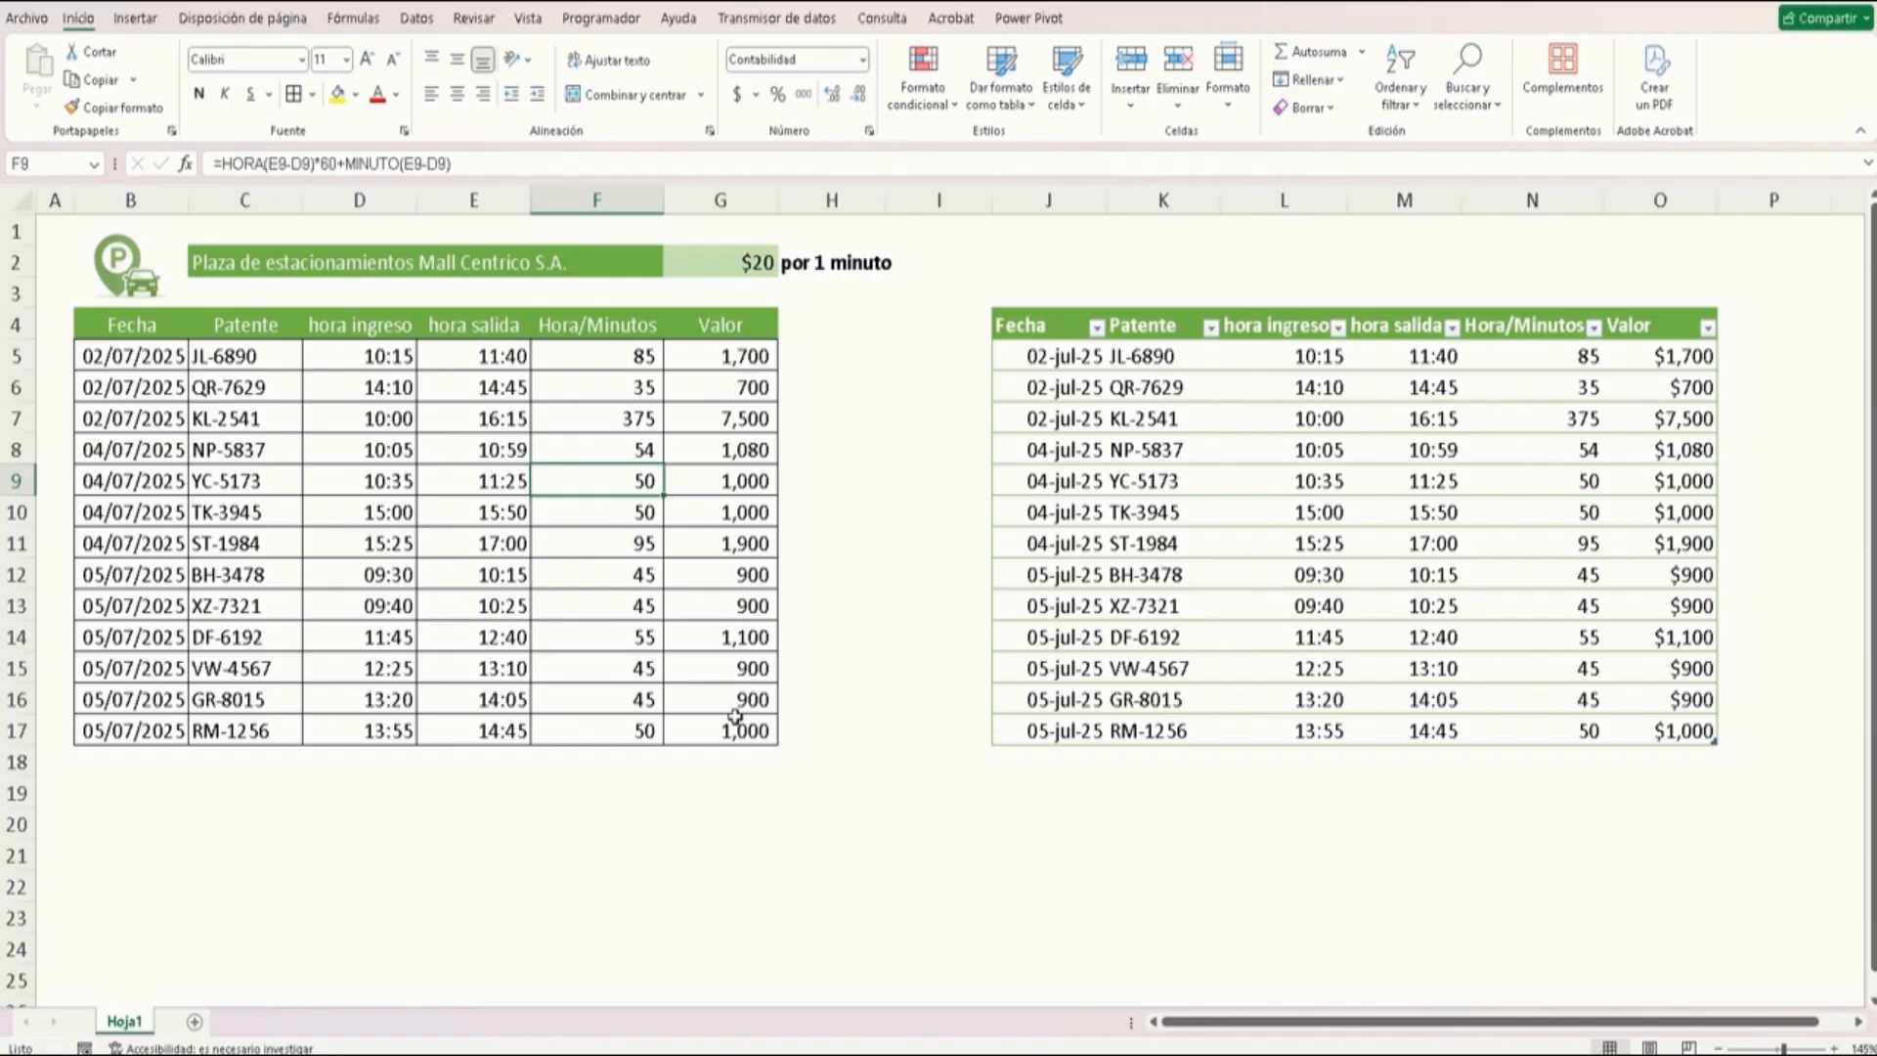
click(731, 756)
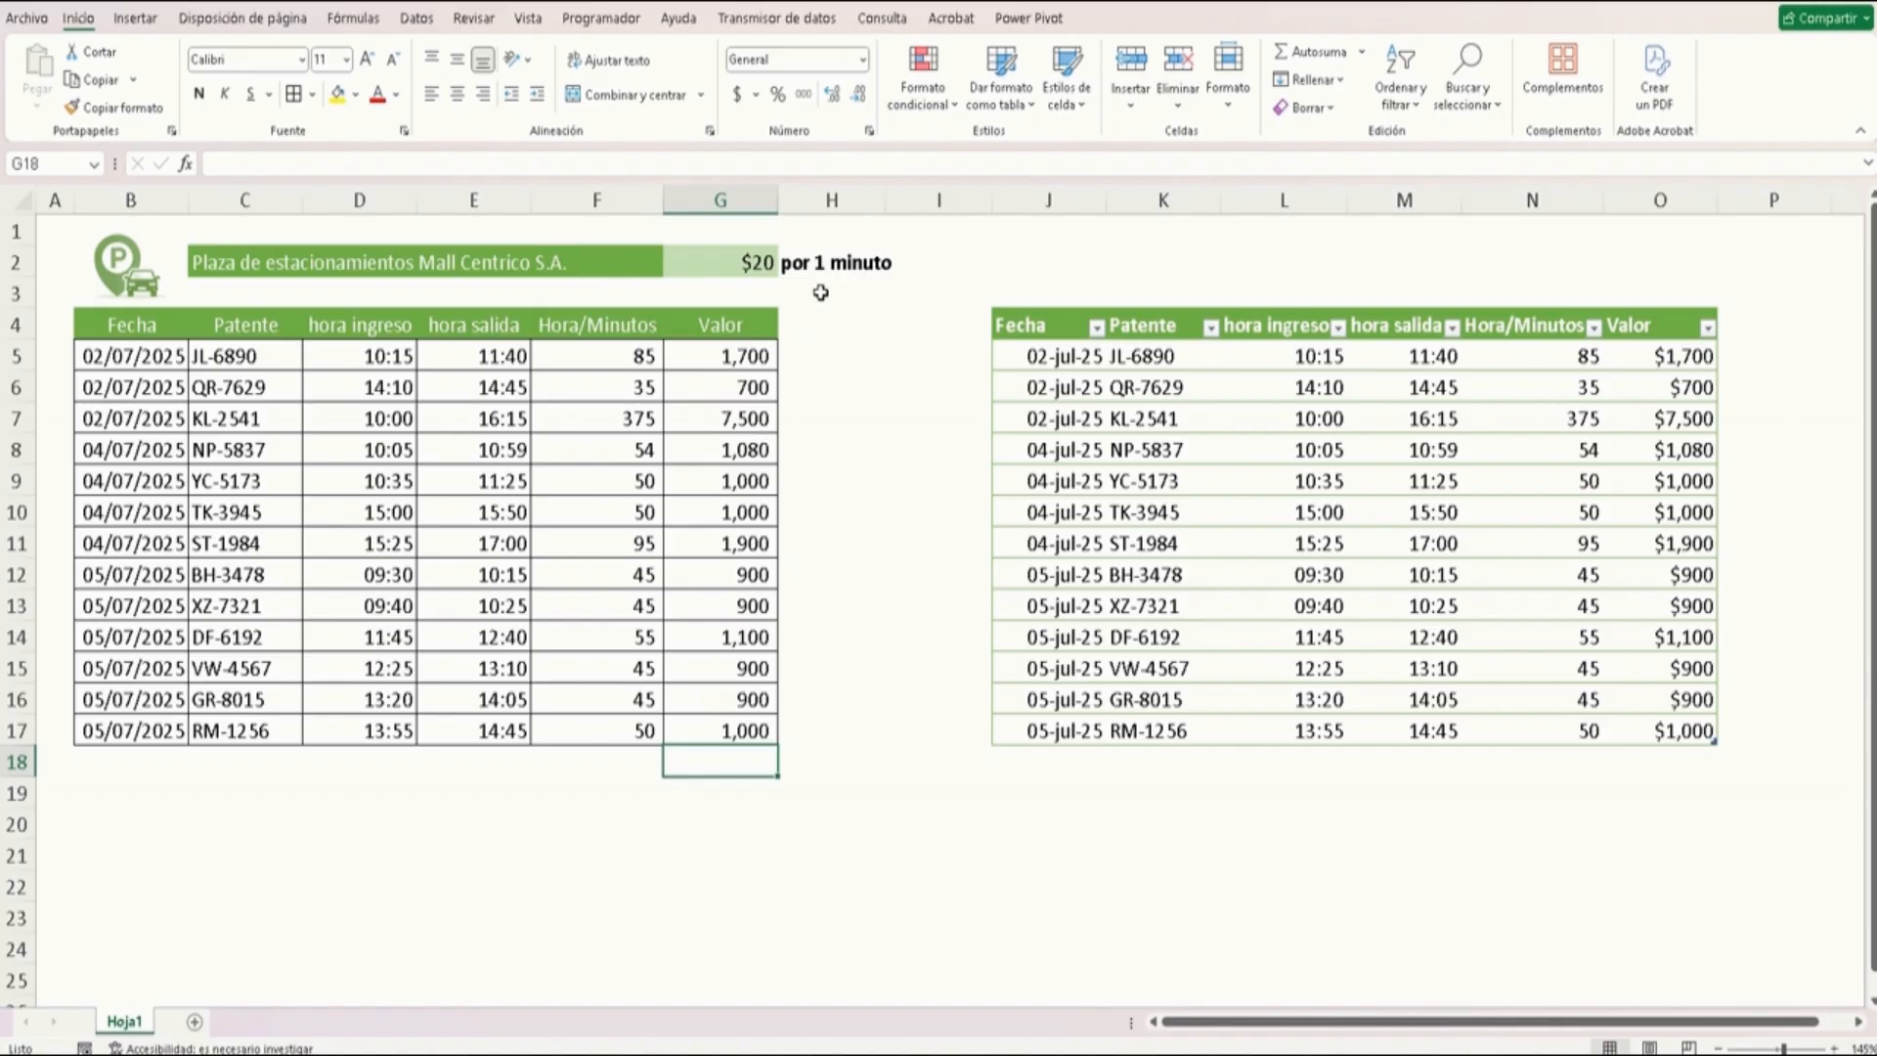
click(1315, 52)
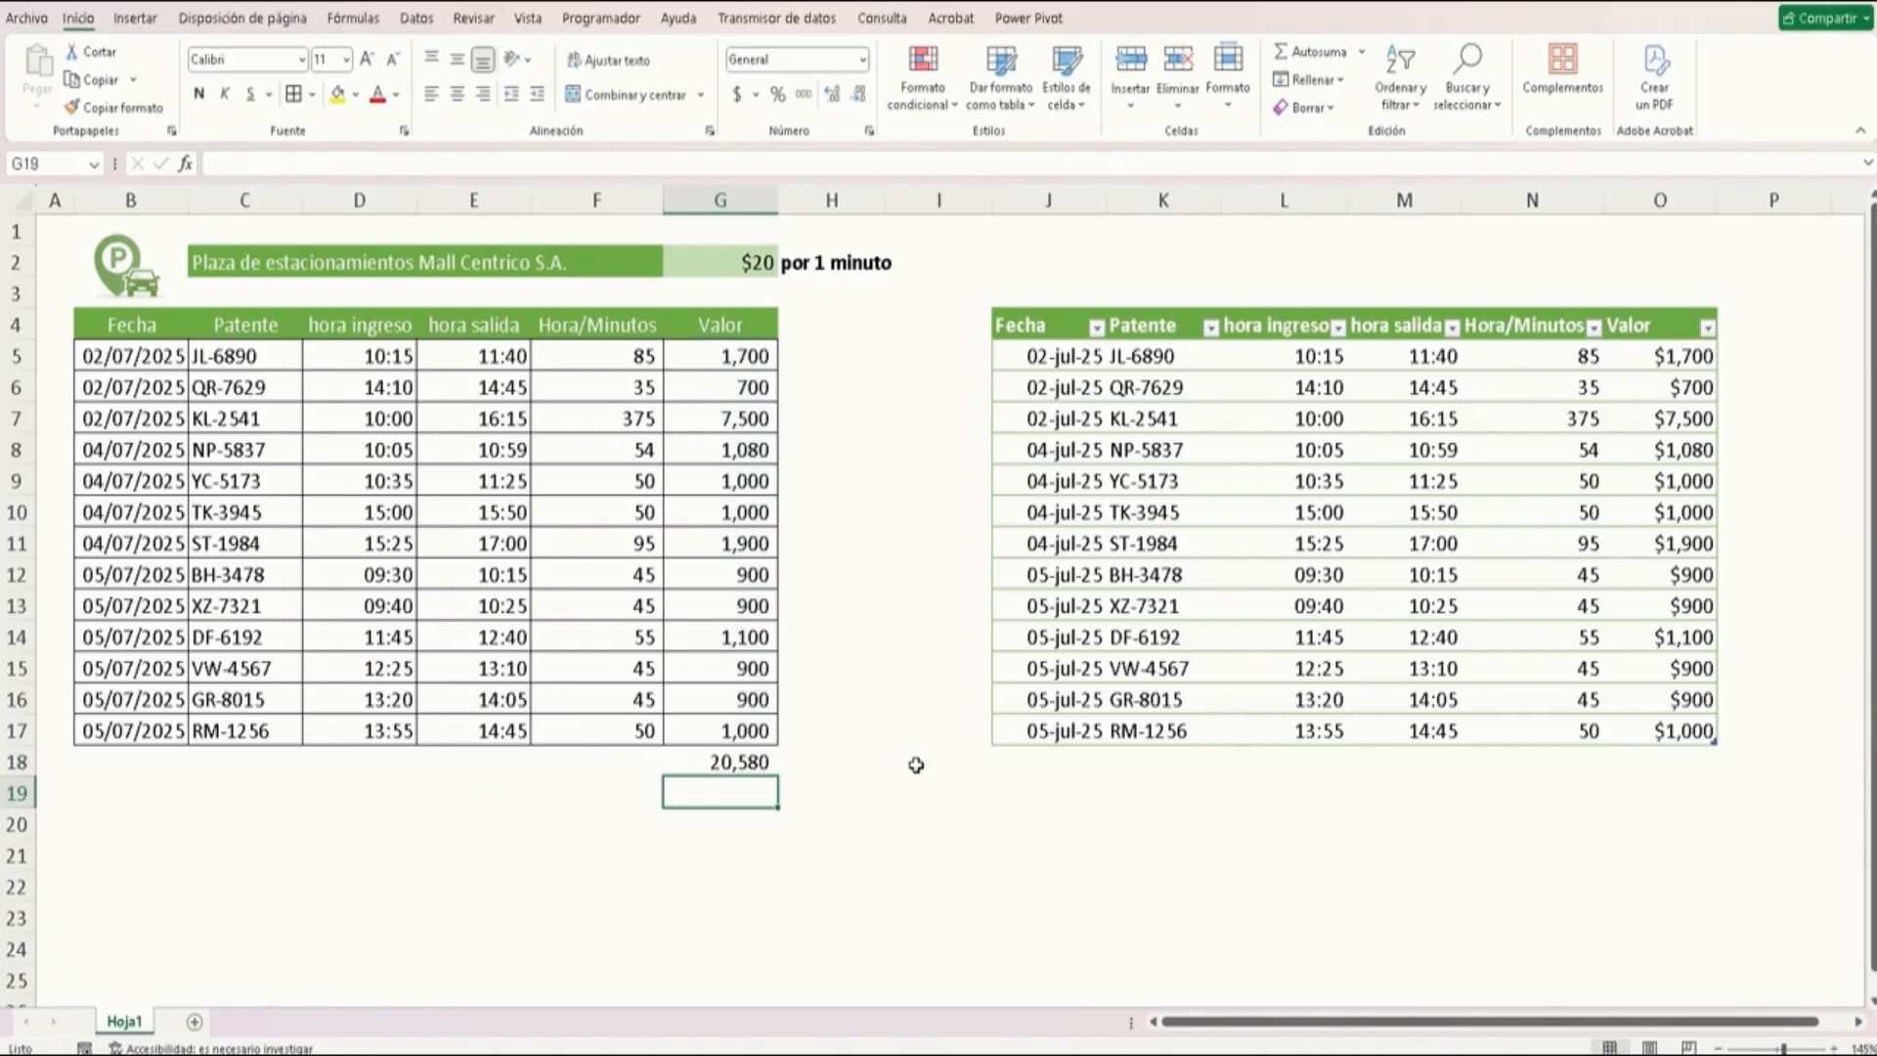
key(Up)
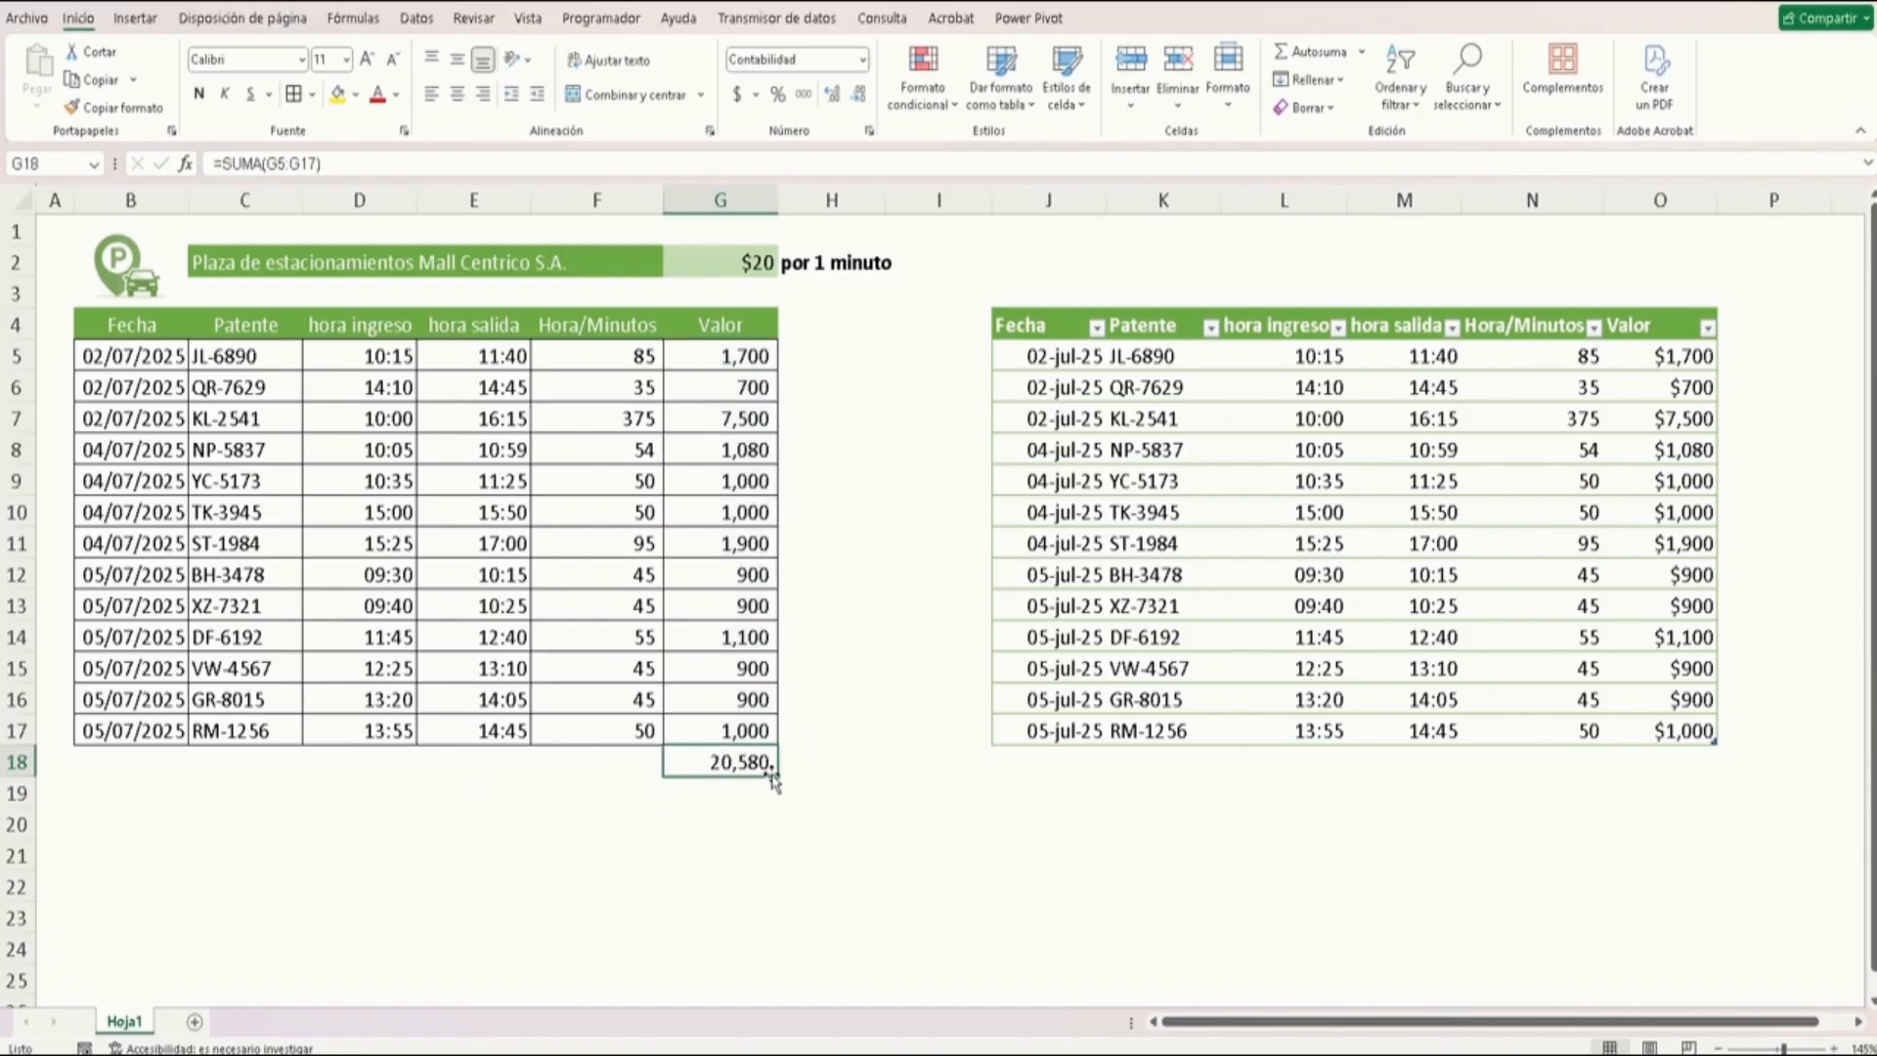
drag(773, 779, 557, 774)
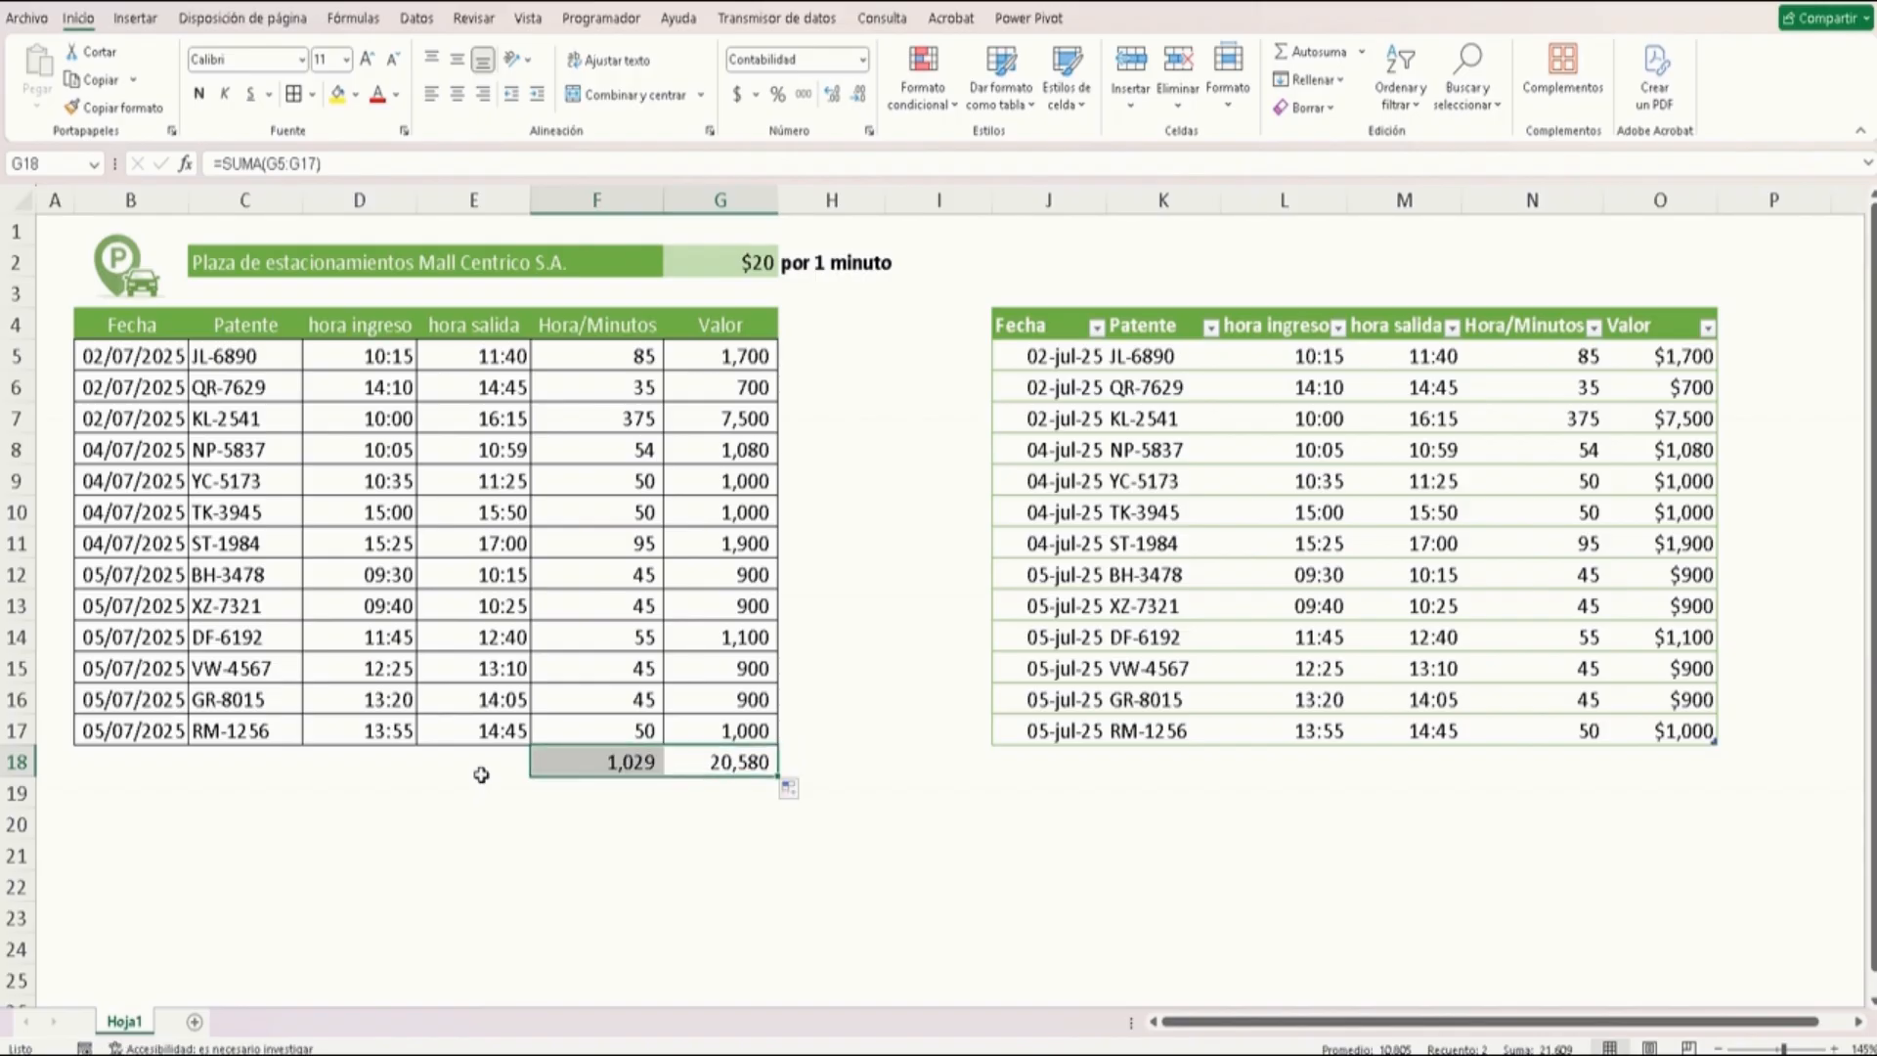
Count the original table's Patente entries with =CONTARA(C5:C17) in the cell below that column
click(254, 761)
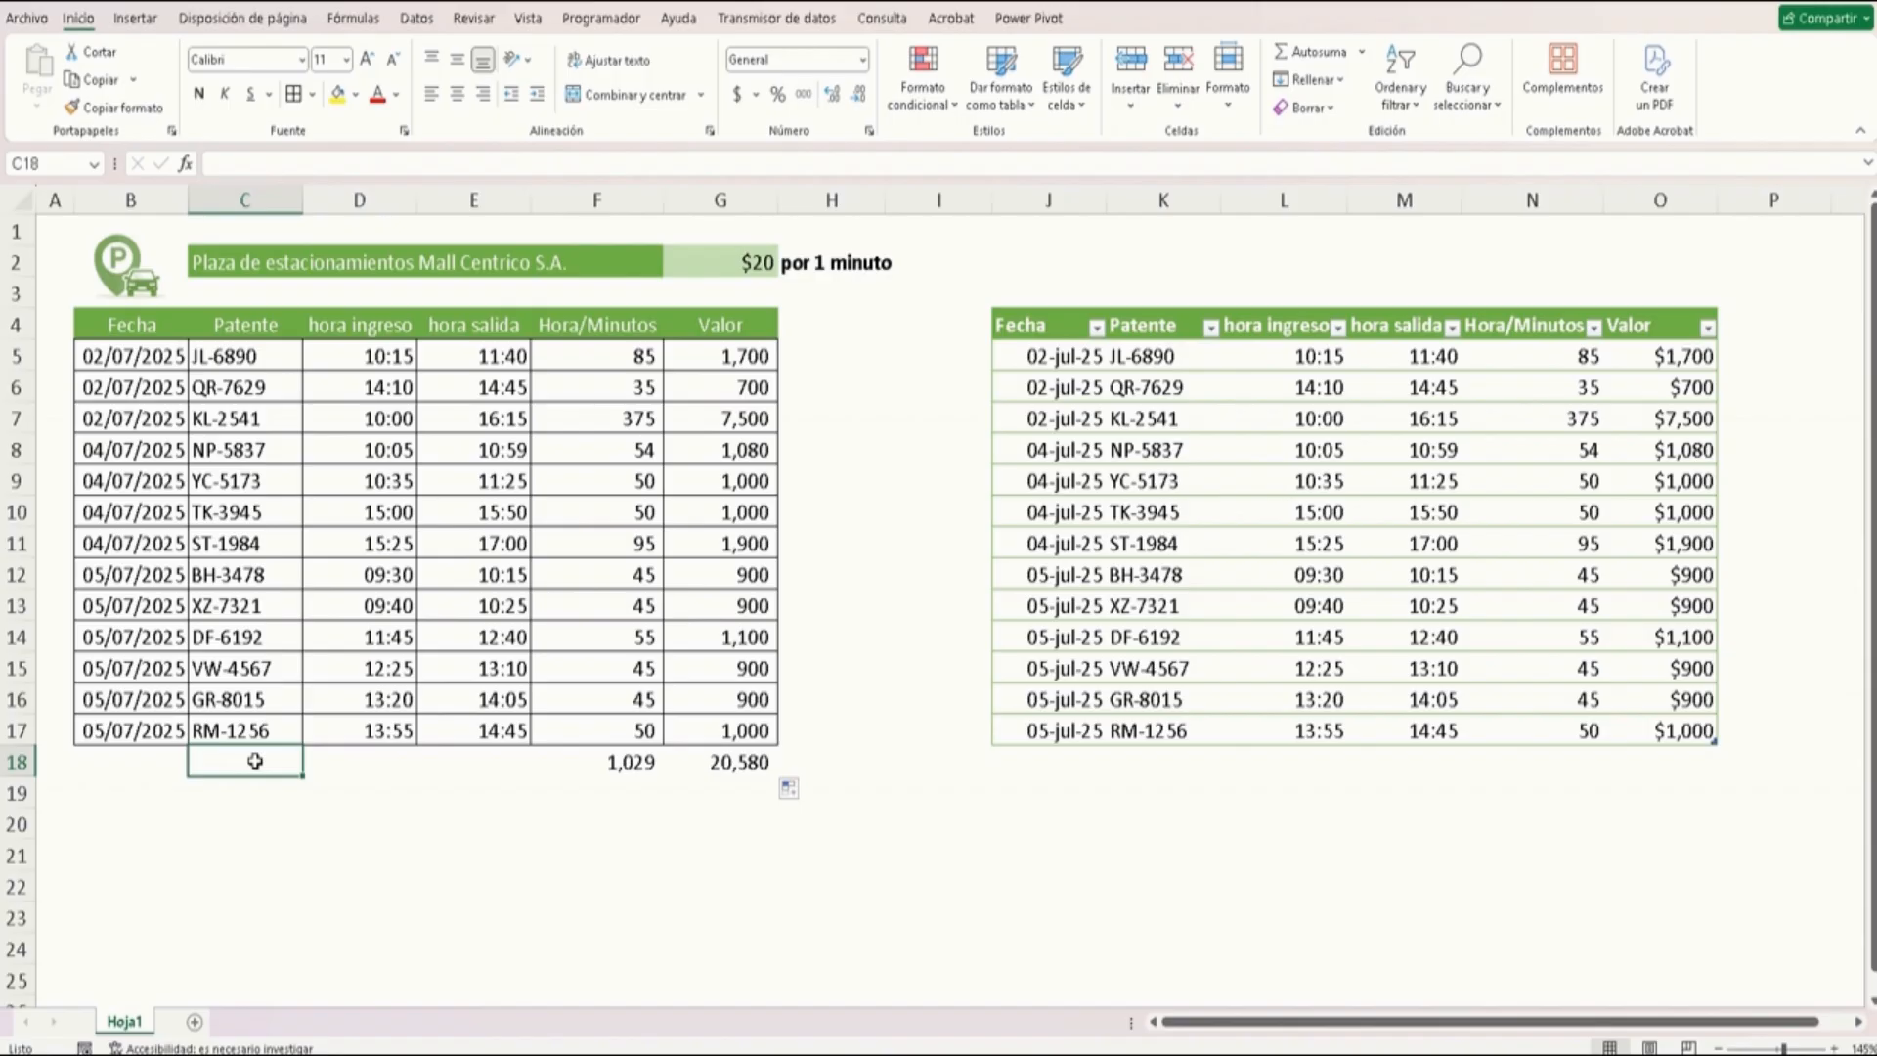
text(=con)
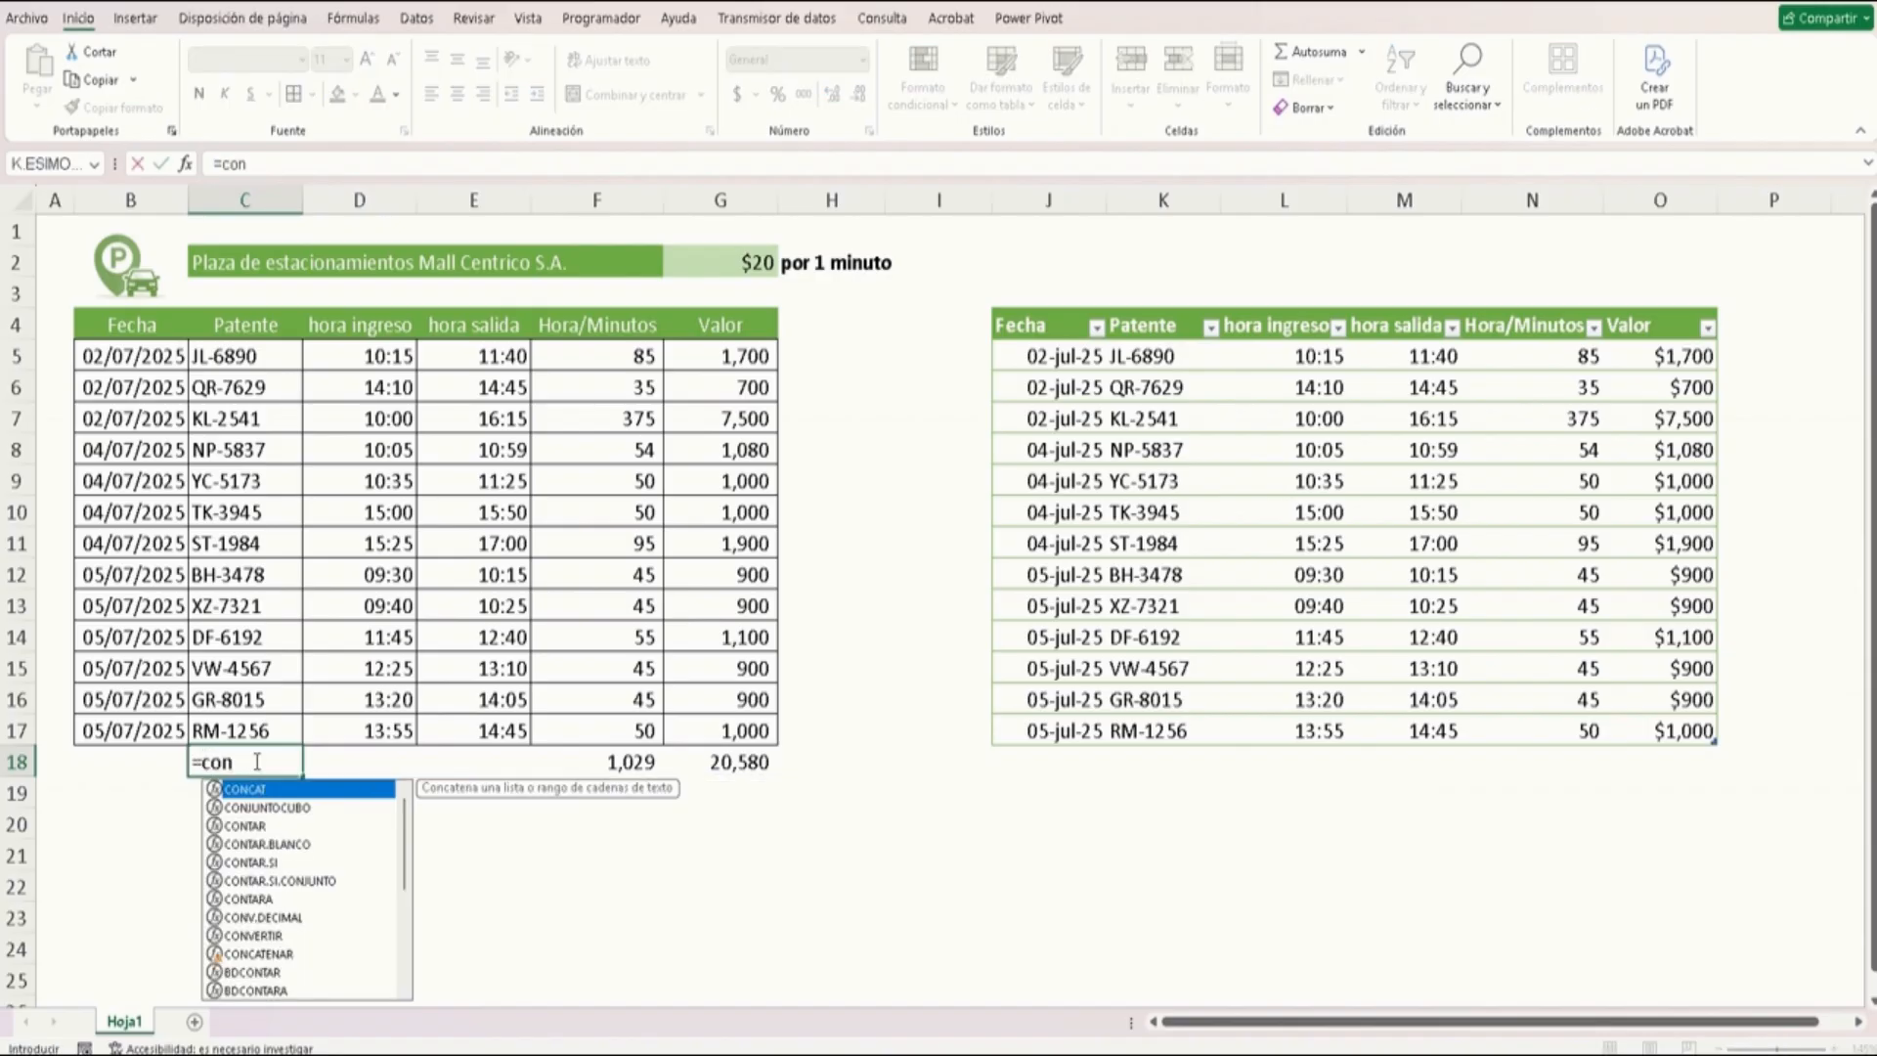
text(tar)
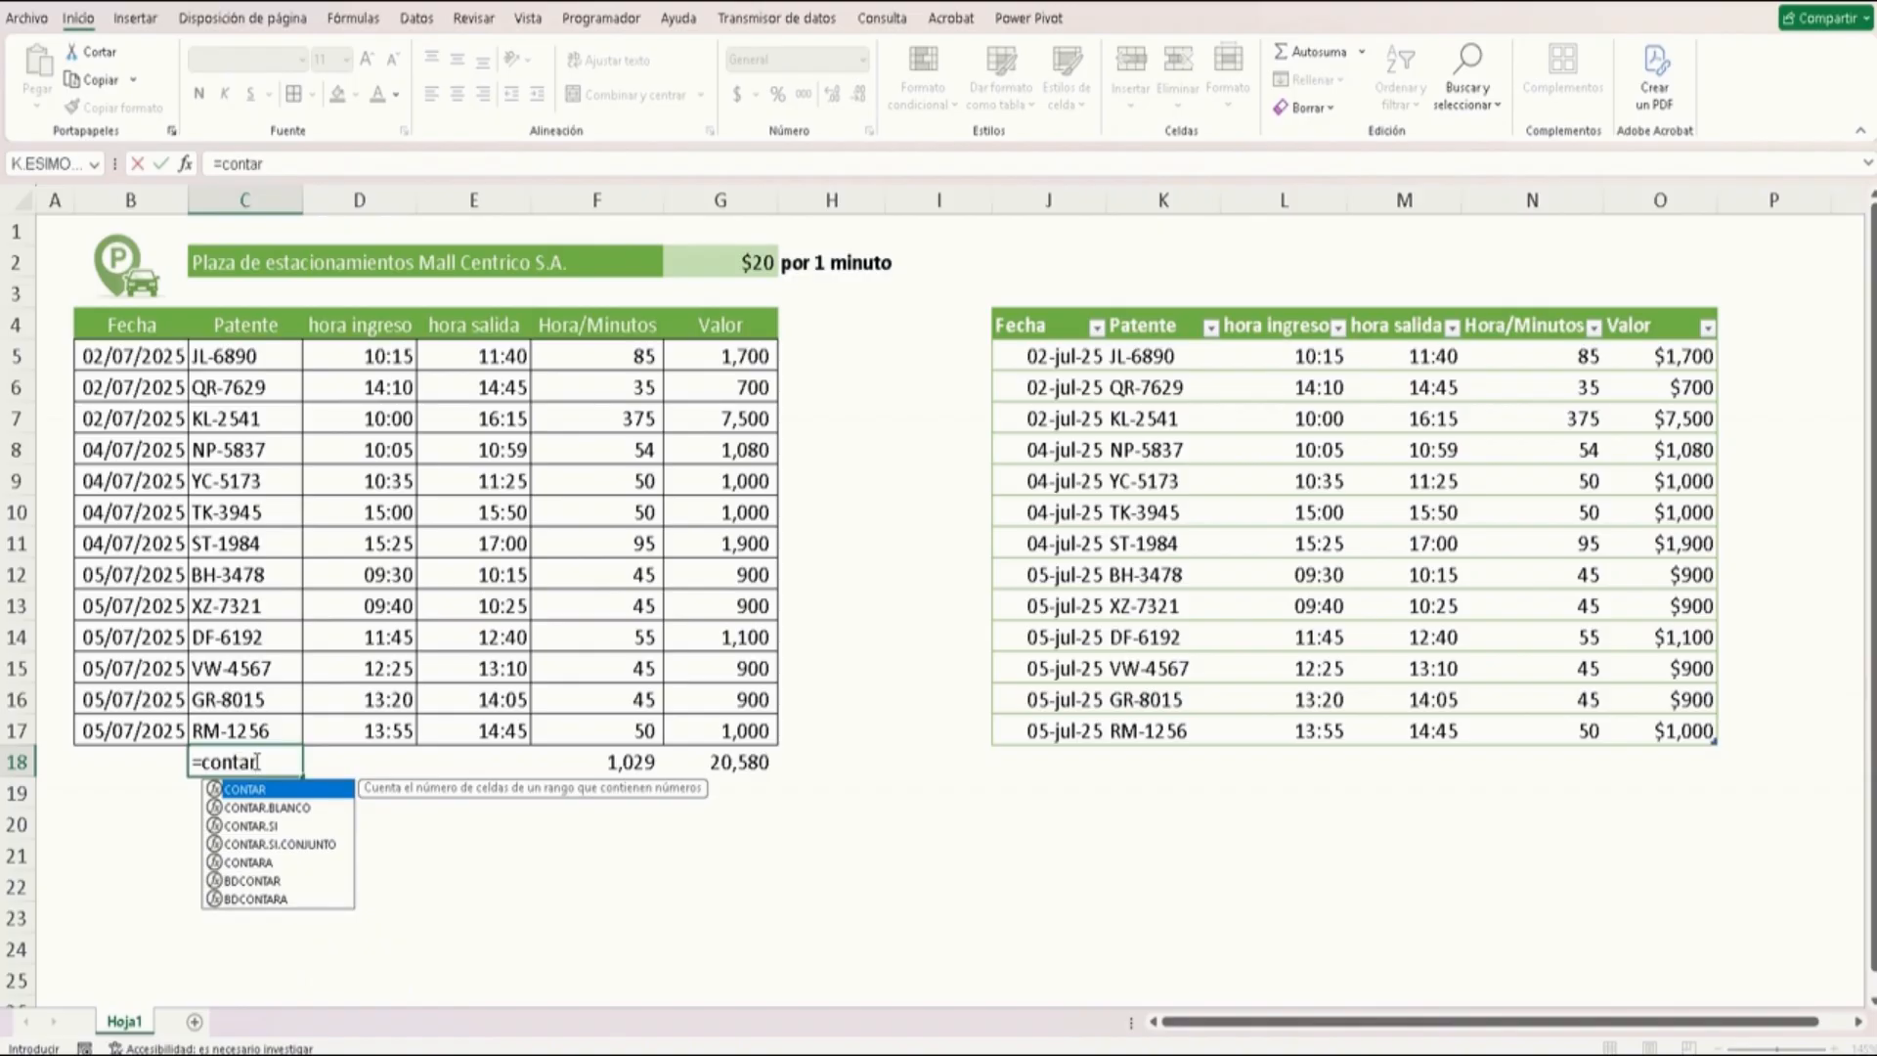
click(277, 864)
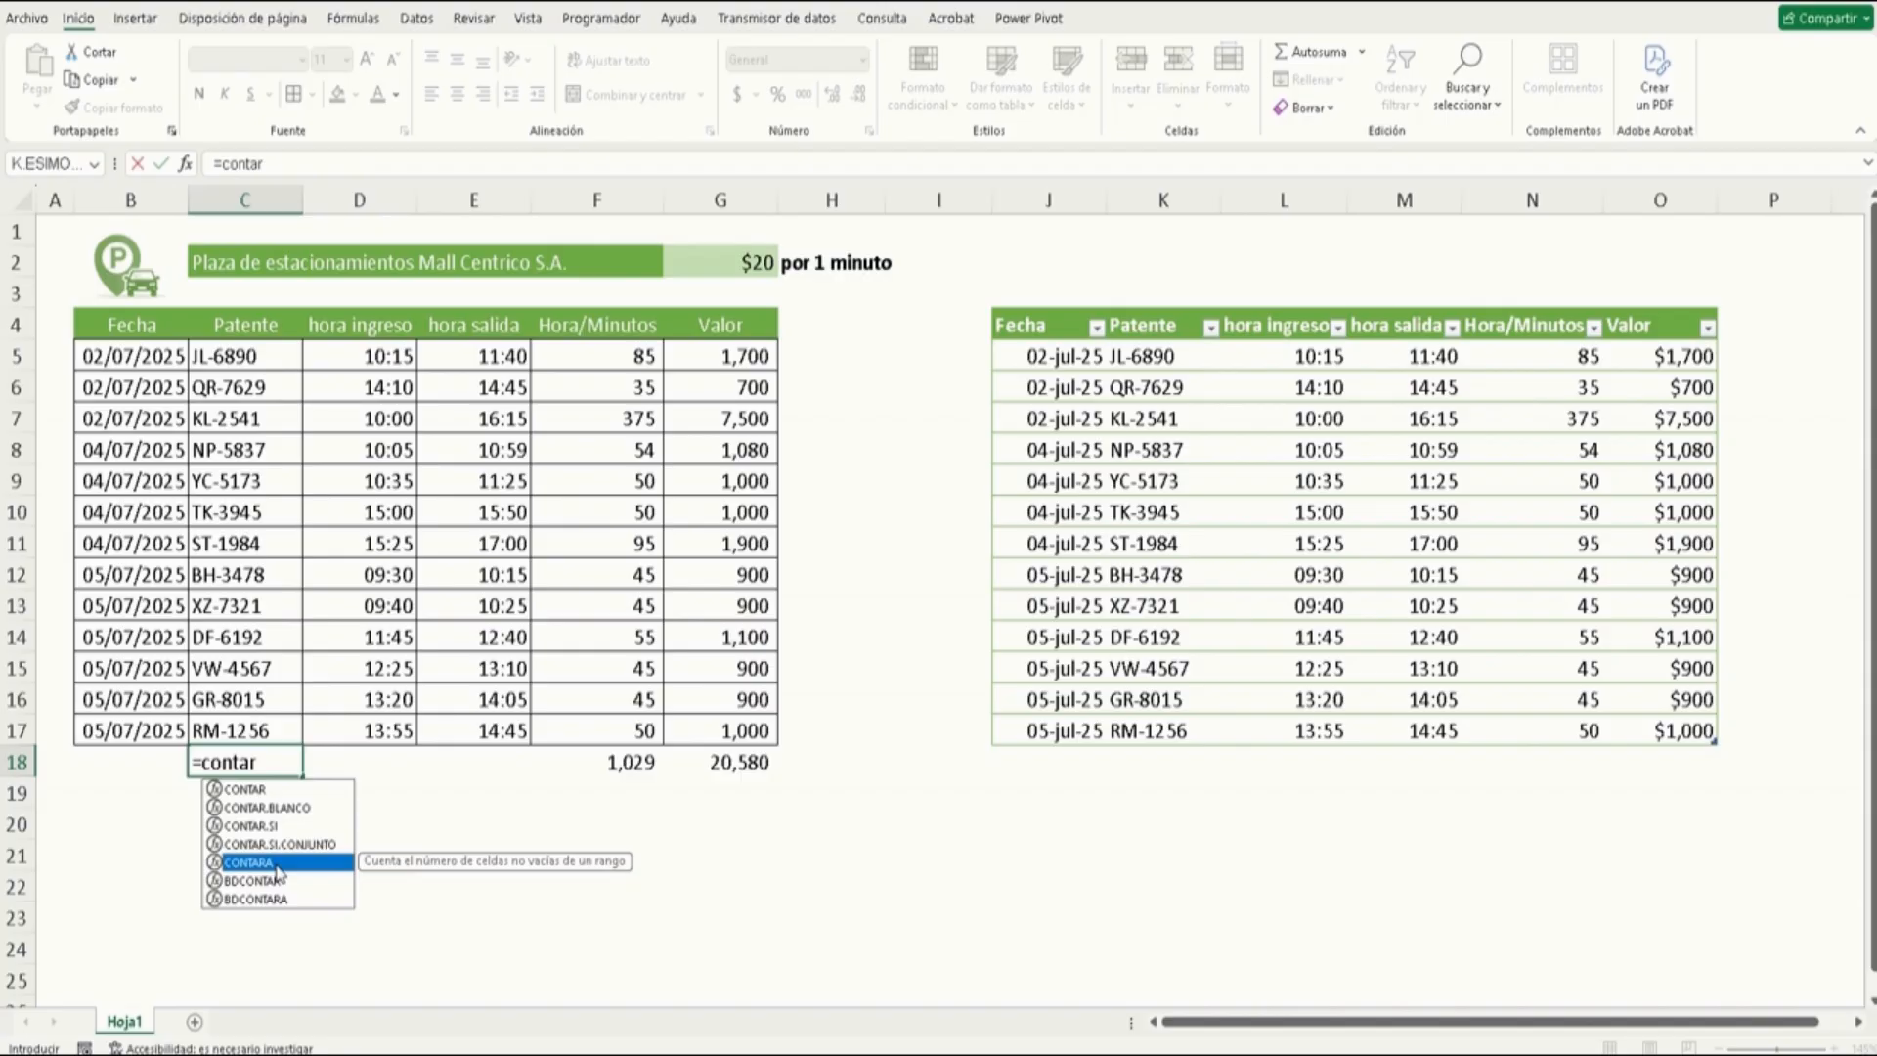
double_click(276, 864)
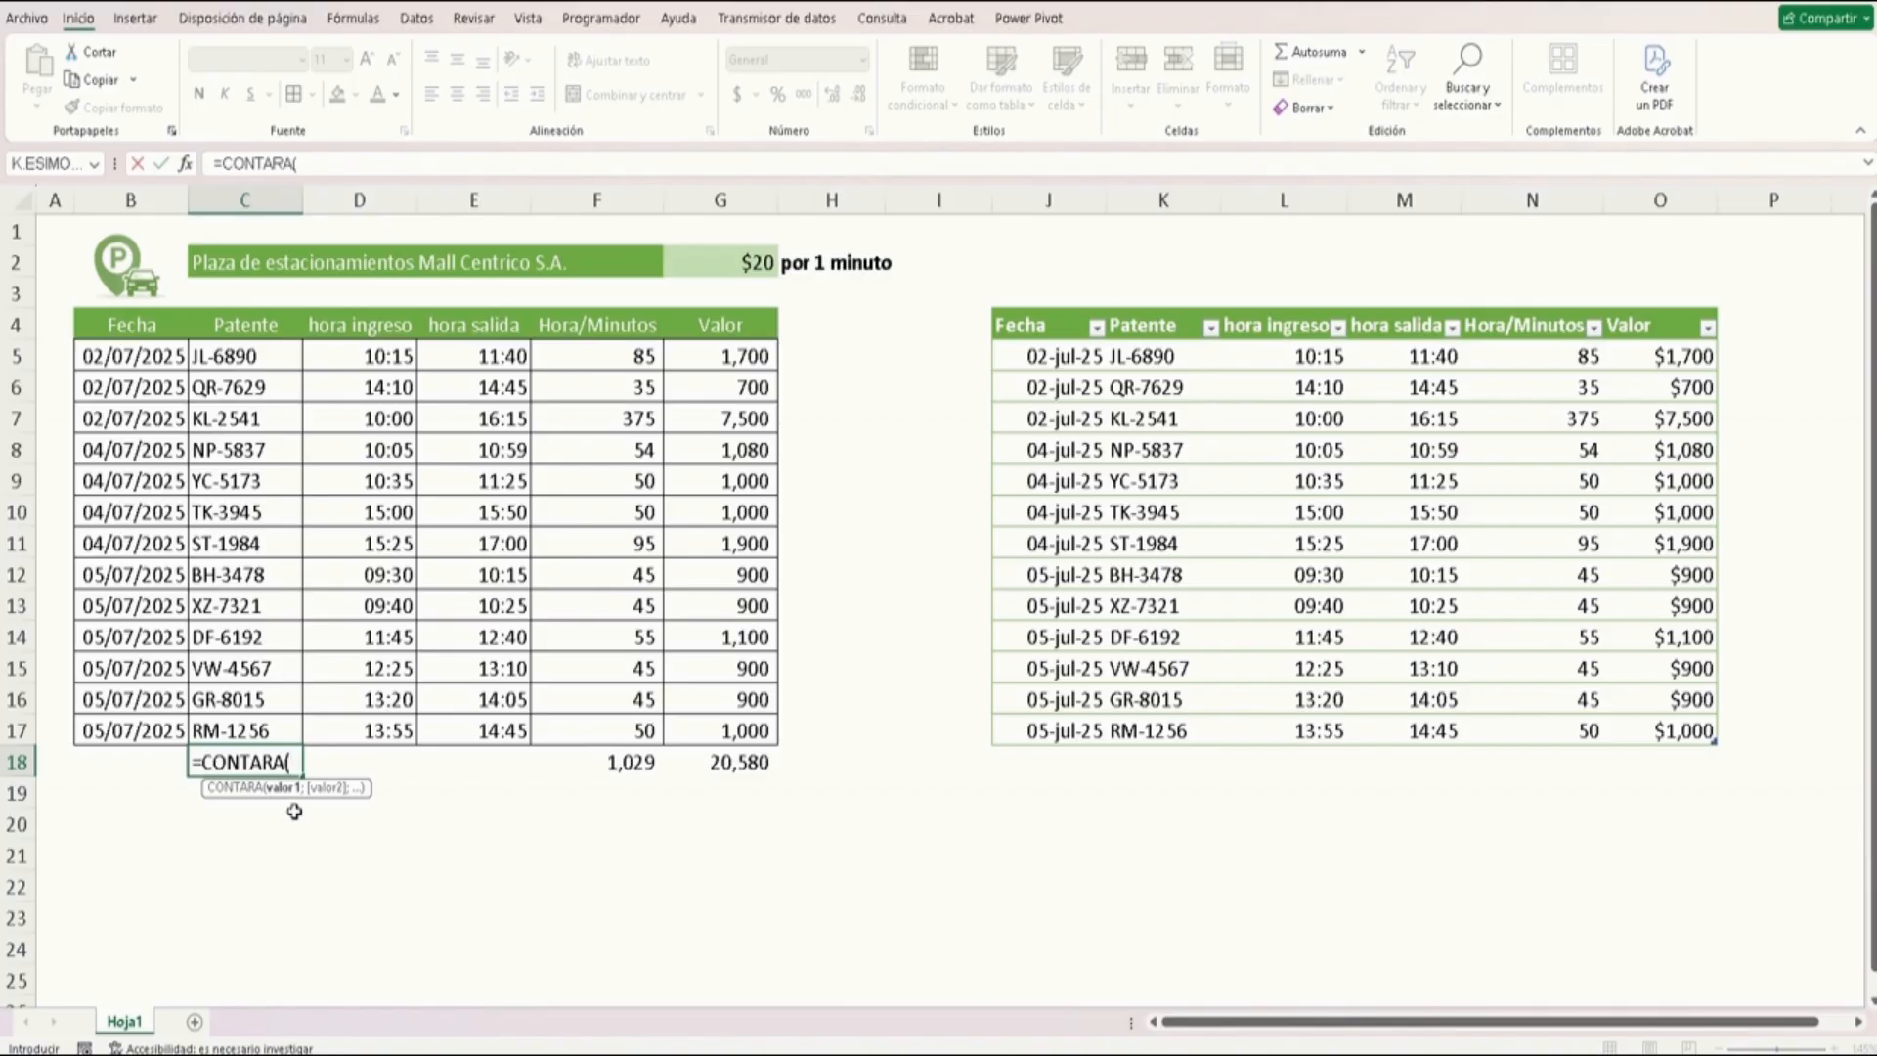
drag(256, 734, 262, 362)
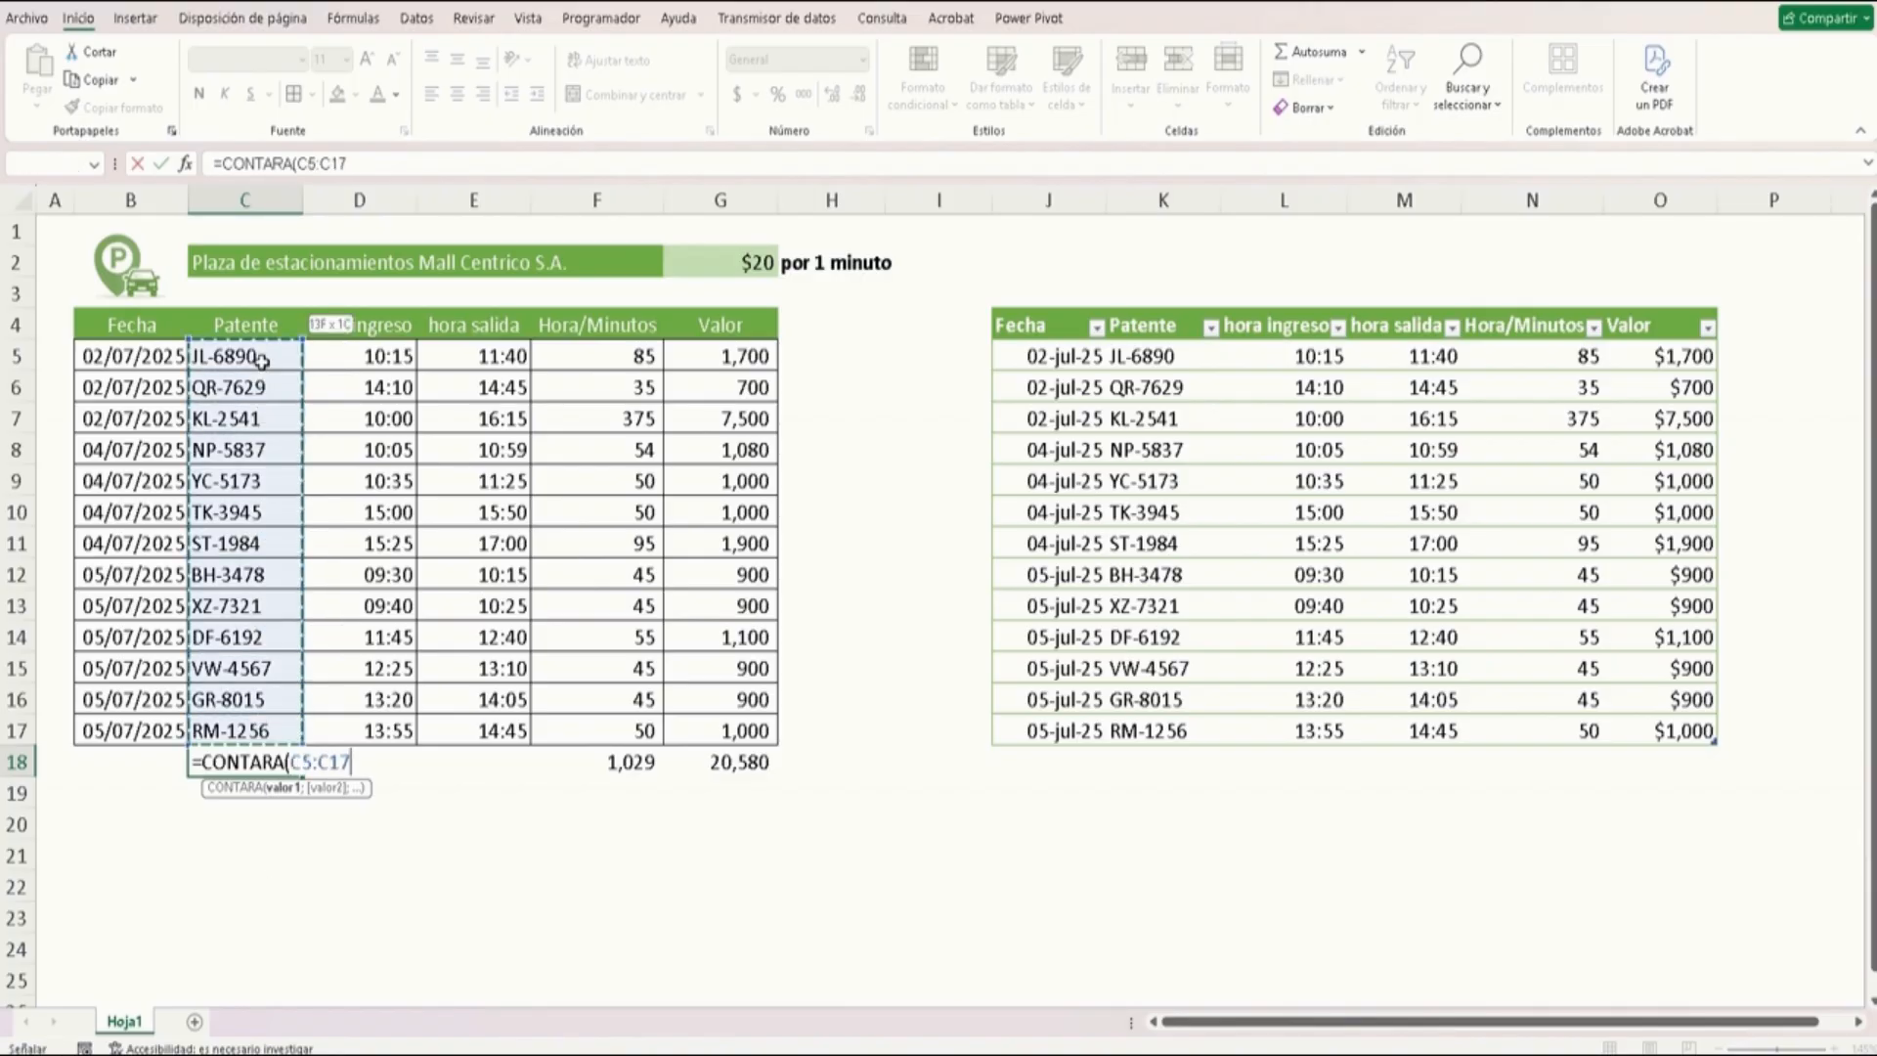
text())
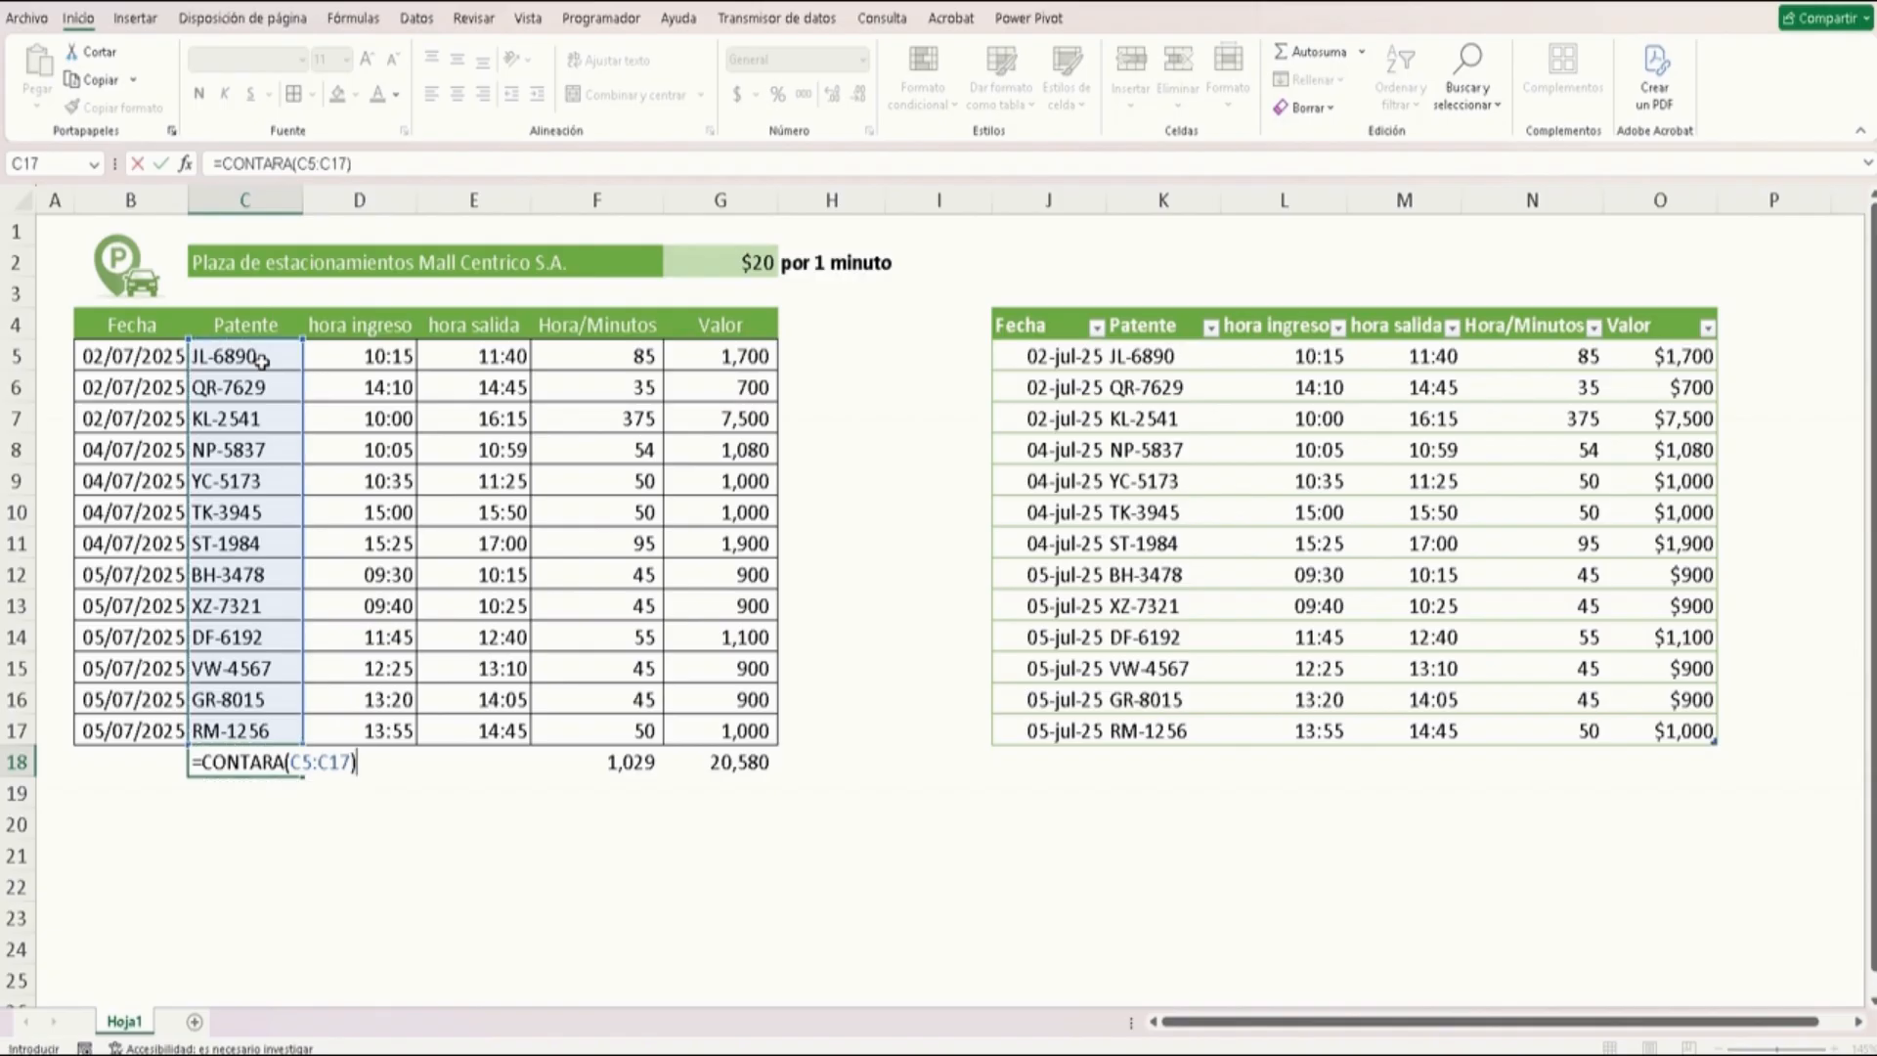
key(Return)
Label the original table's totals row as Total in the Fecha column
key(Up)
key(Left)
text(T)
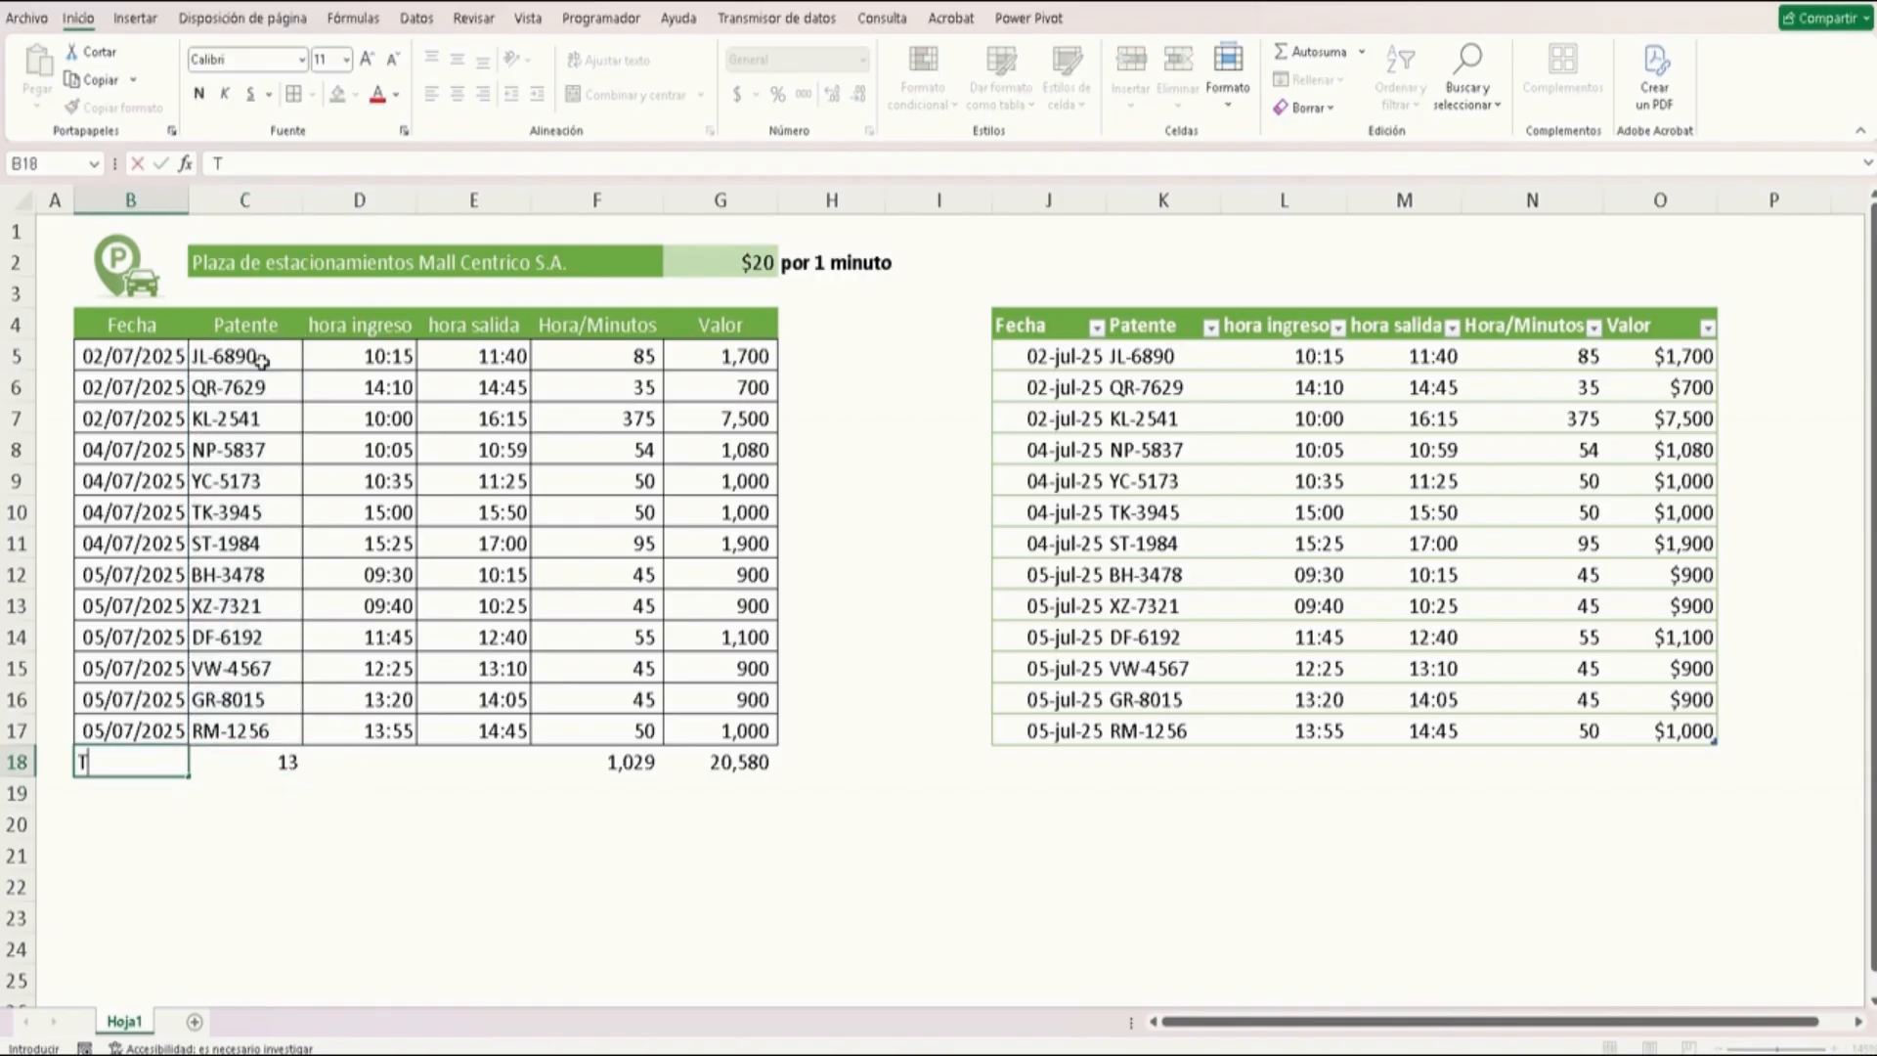
text(otal)
key(Return)
Apply a thick outside border around the original table's Total row from Fecha to Valor
key(Up)
key(shift+Right)
key(shift+Right)
key(shift+Right)
key(shift+Right)
key(shift+Right)
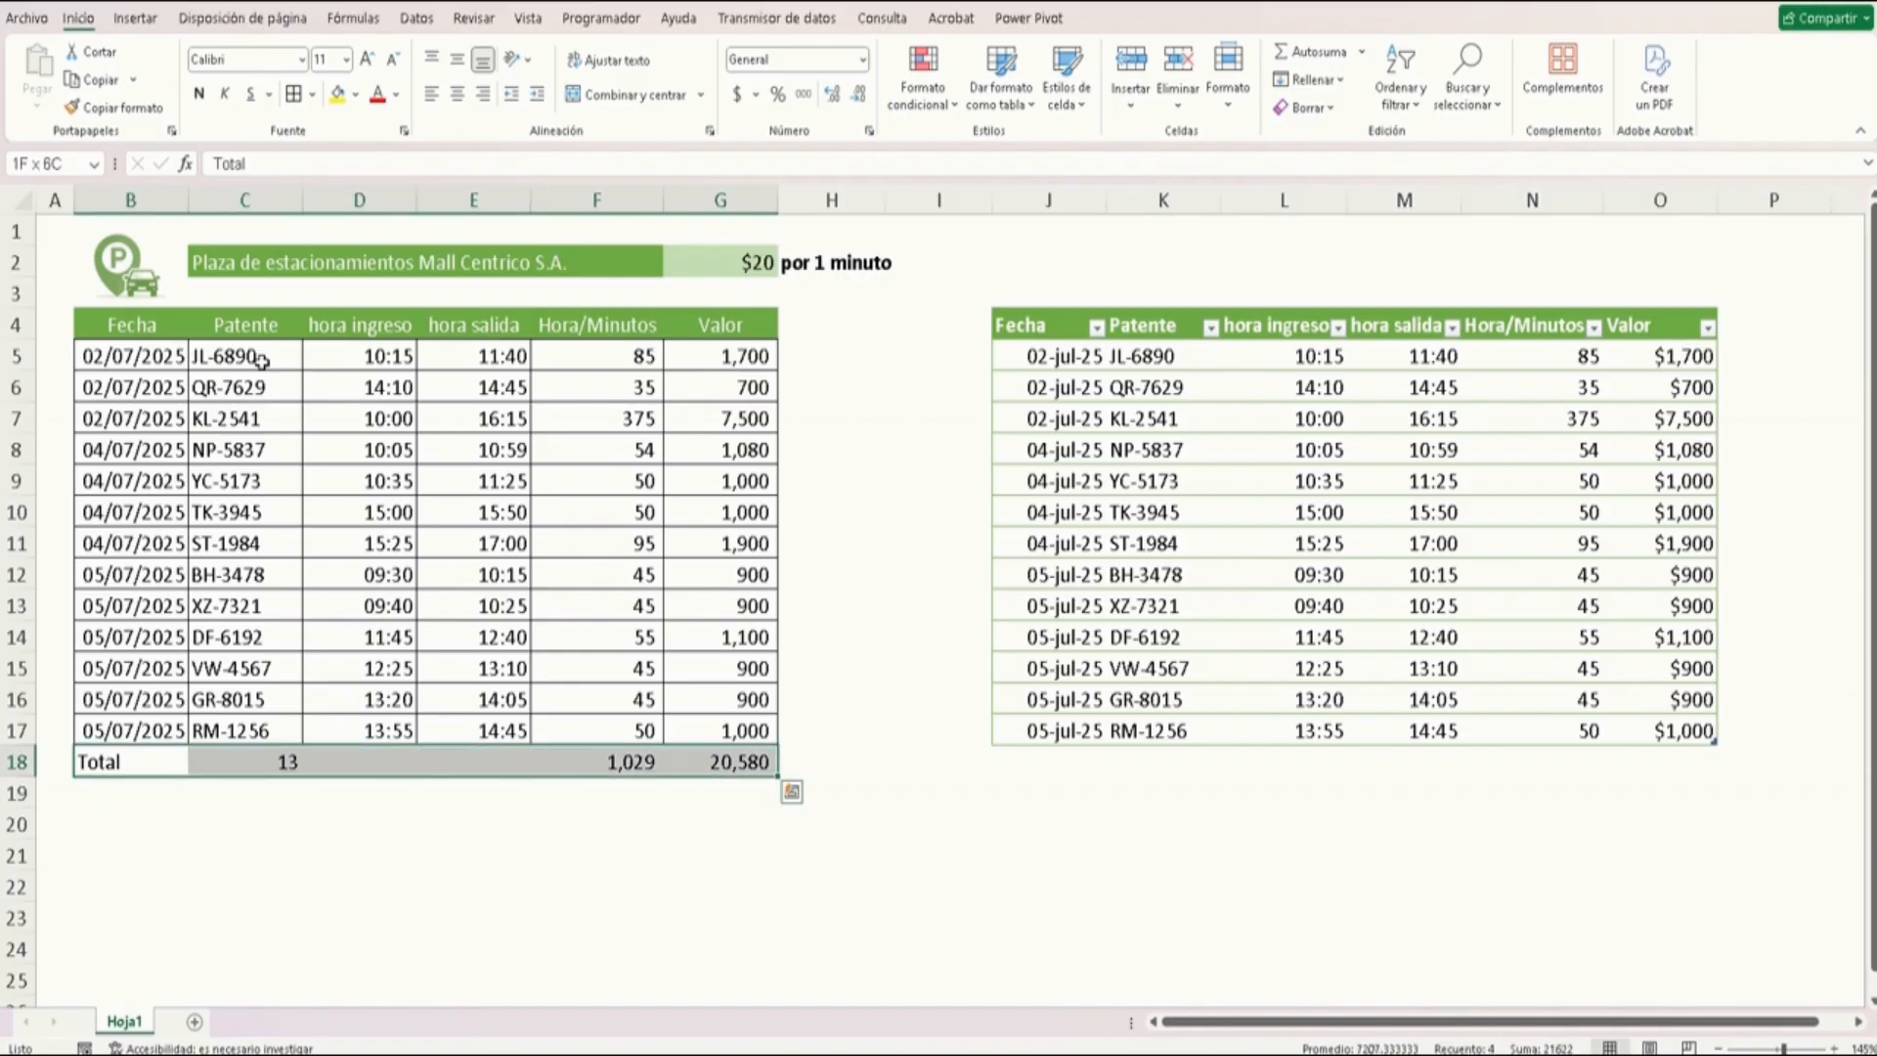
click(313, 95)
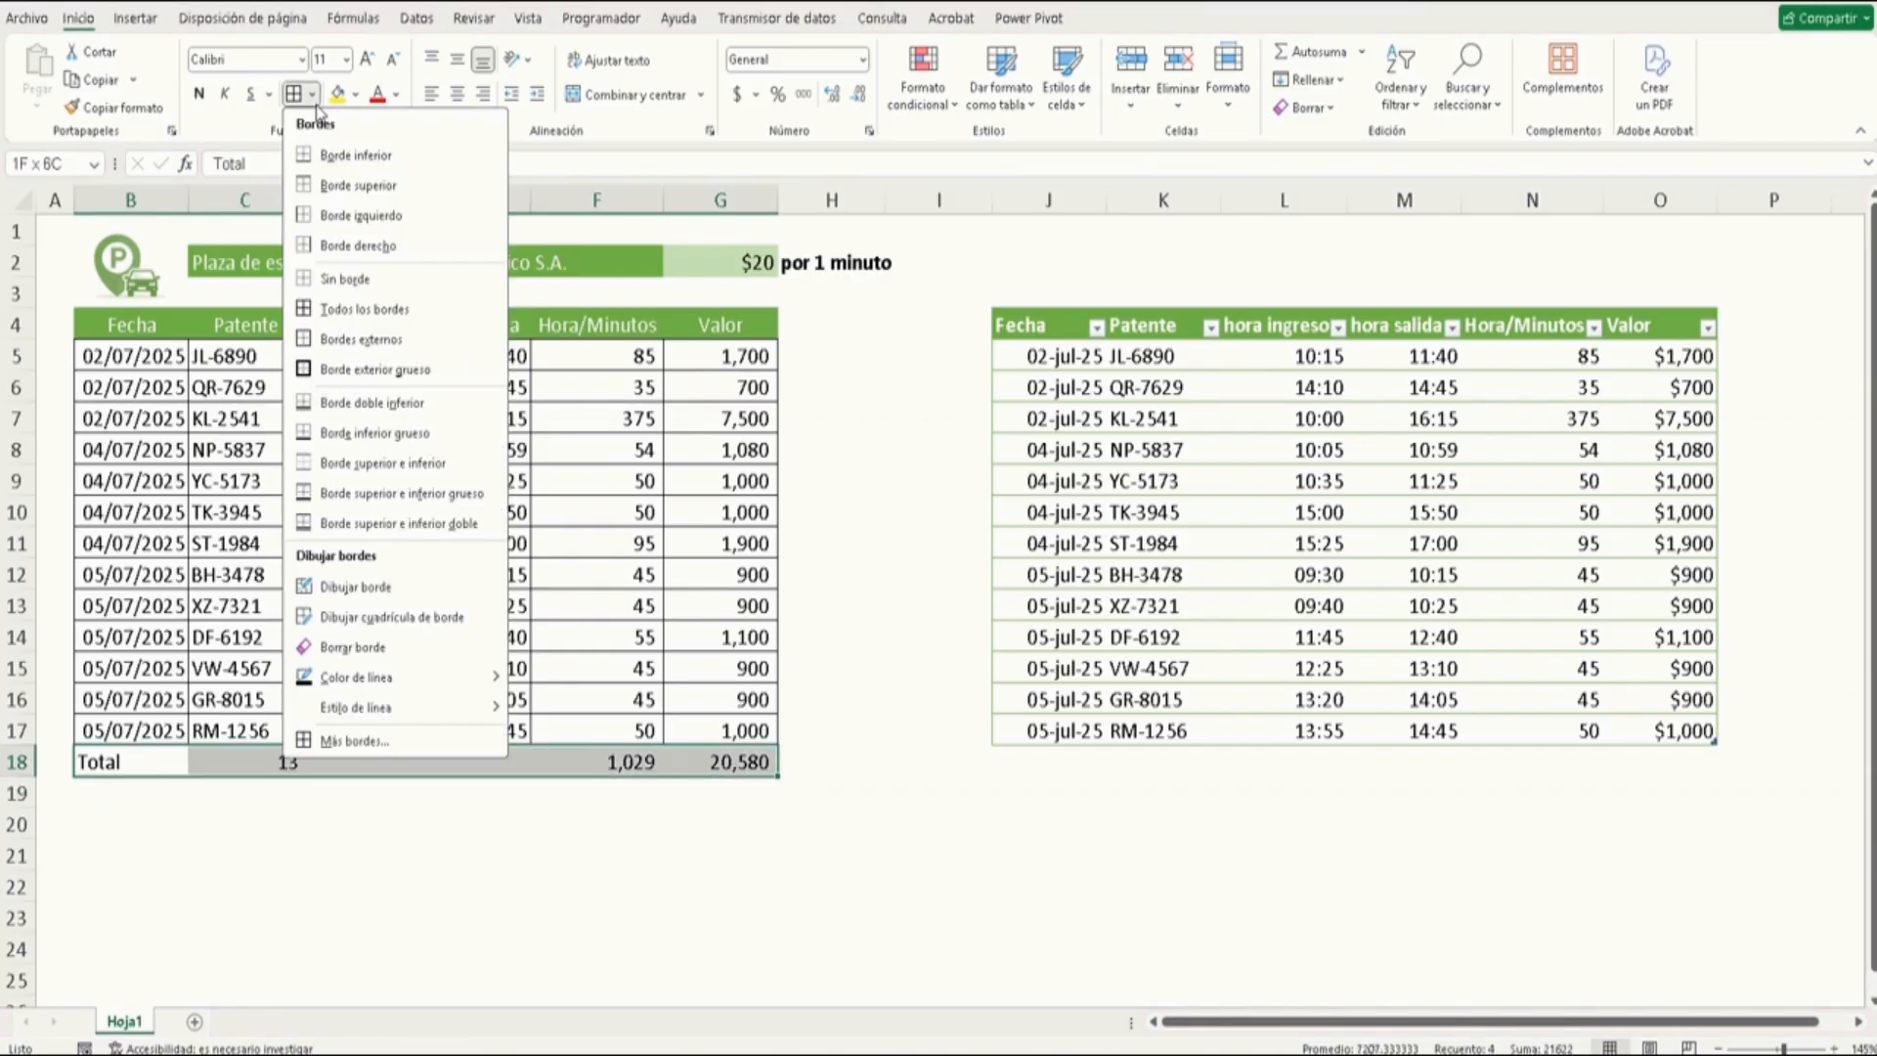
click(342, 370)
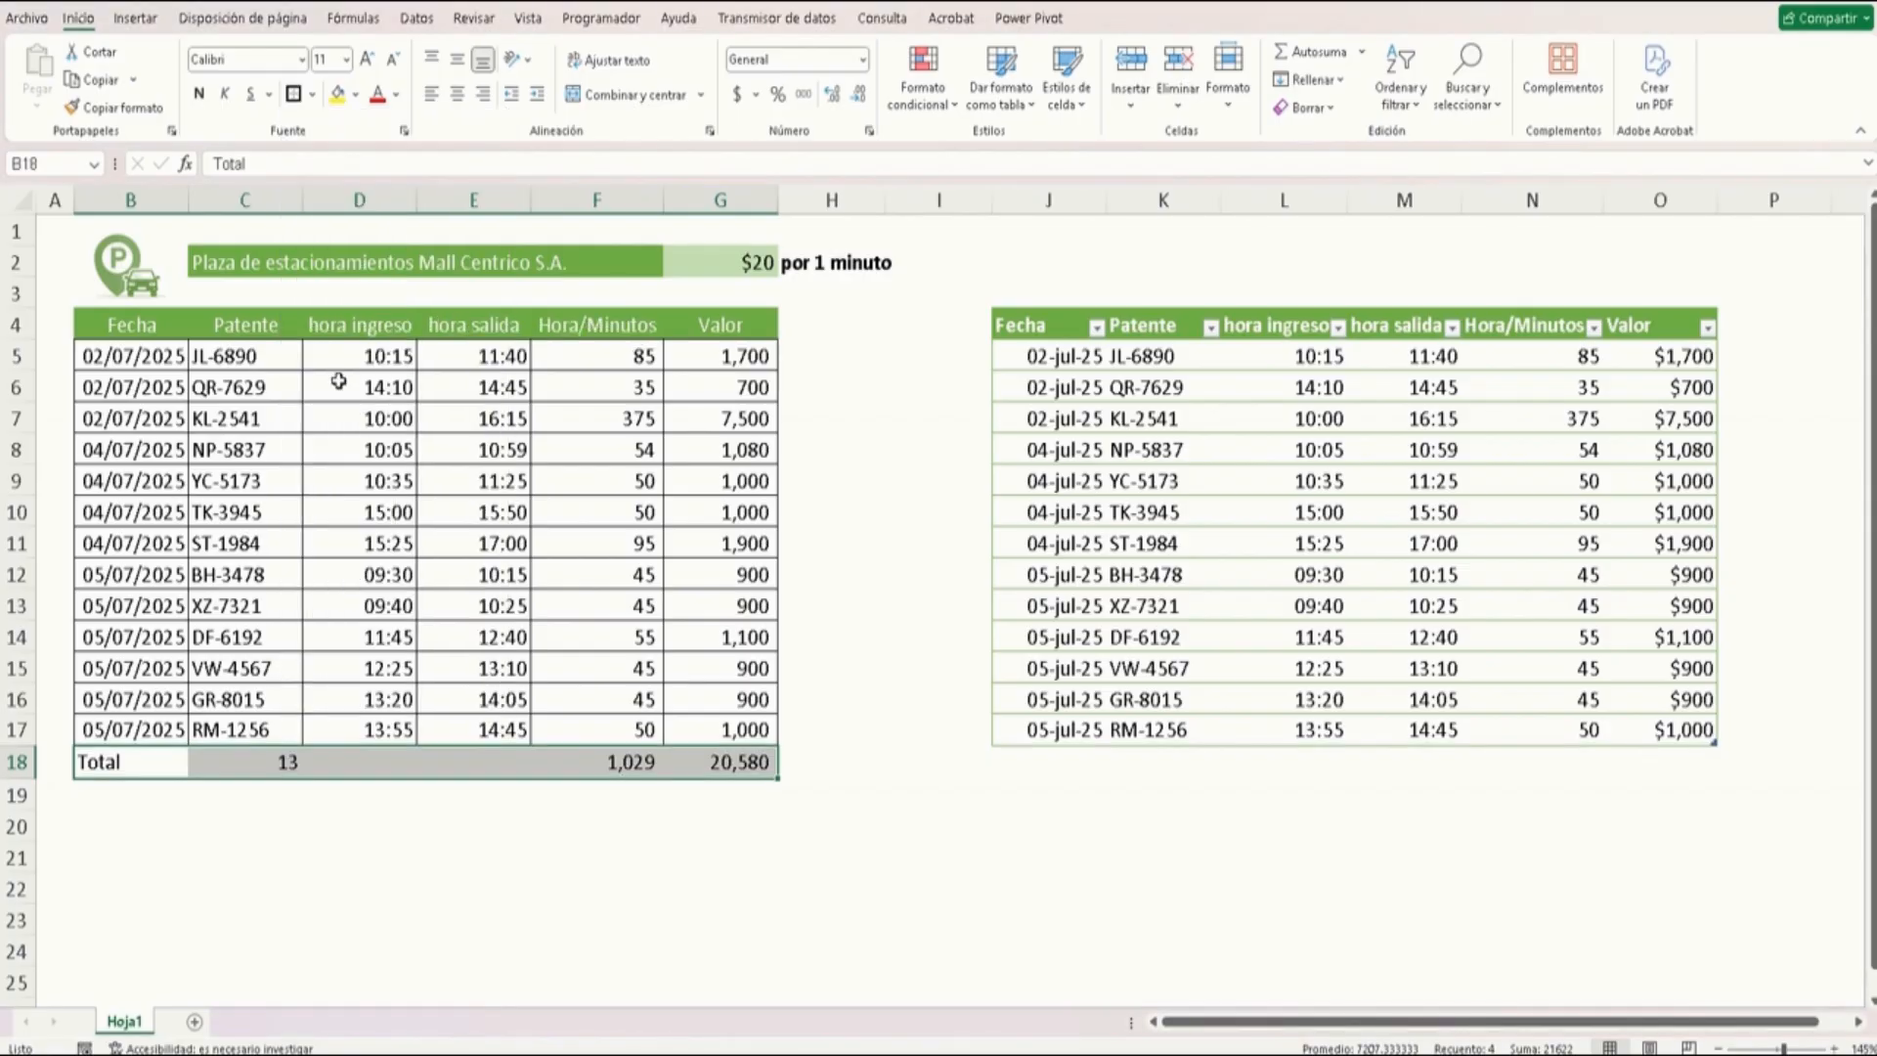
click(476, 806)
Turn on the total row for the new formatted table
click(706, 768)
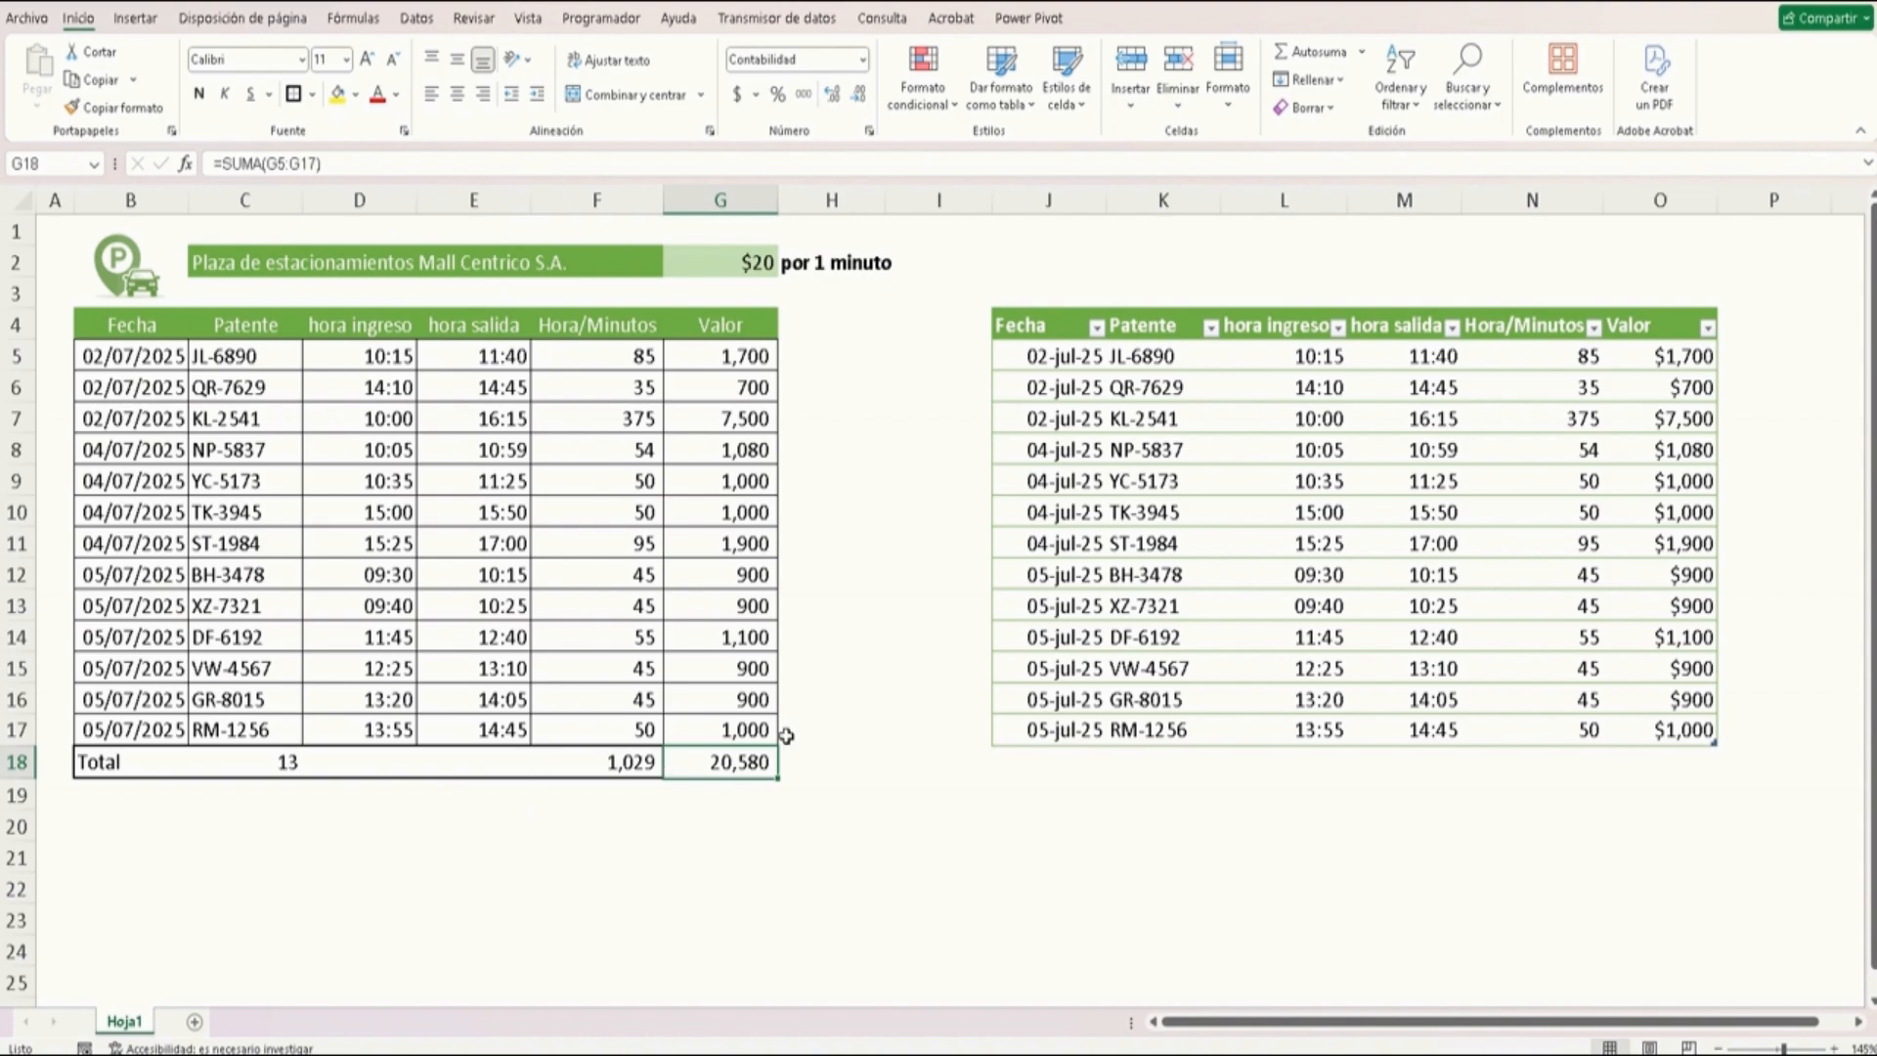
click(1195, 581)
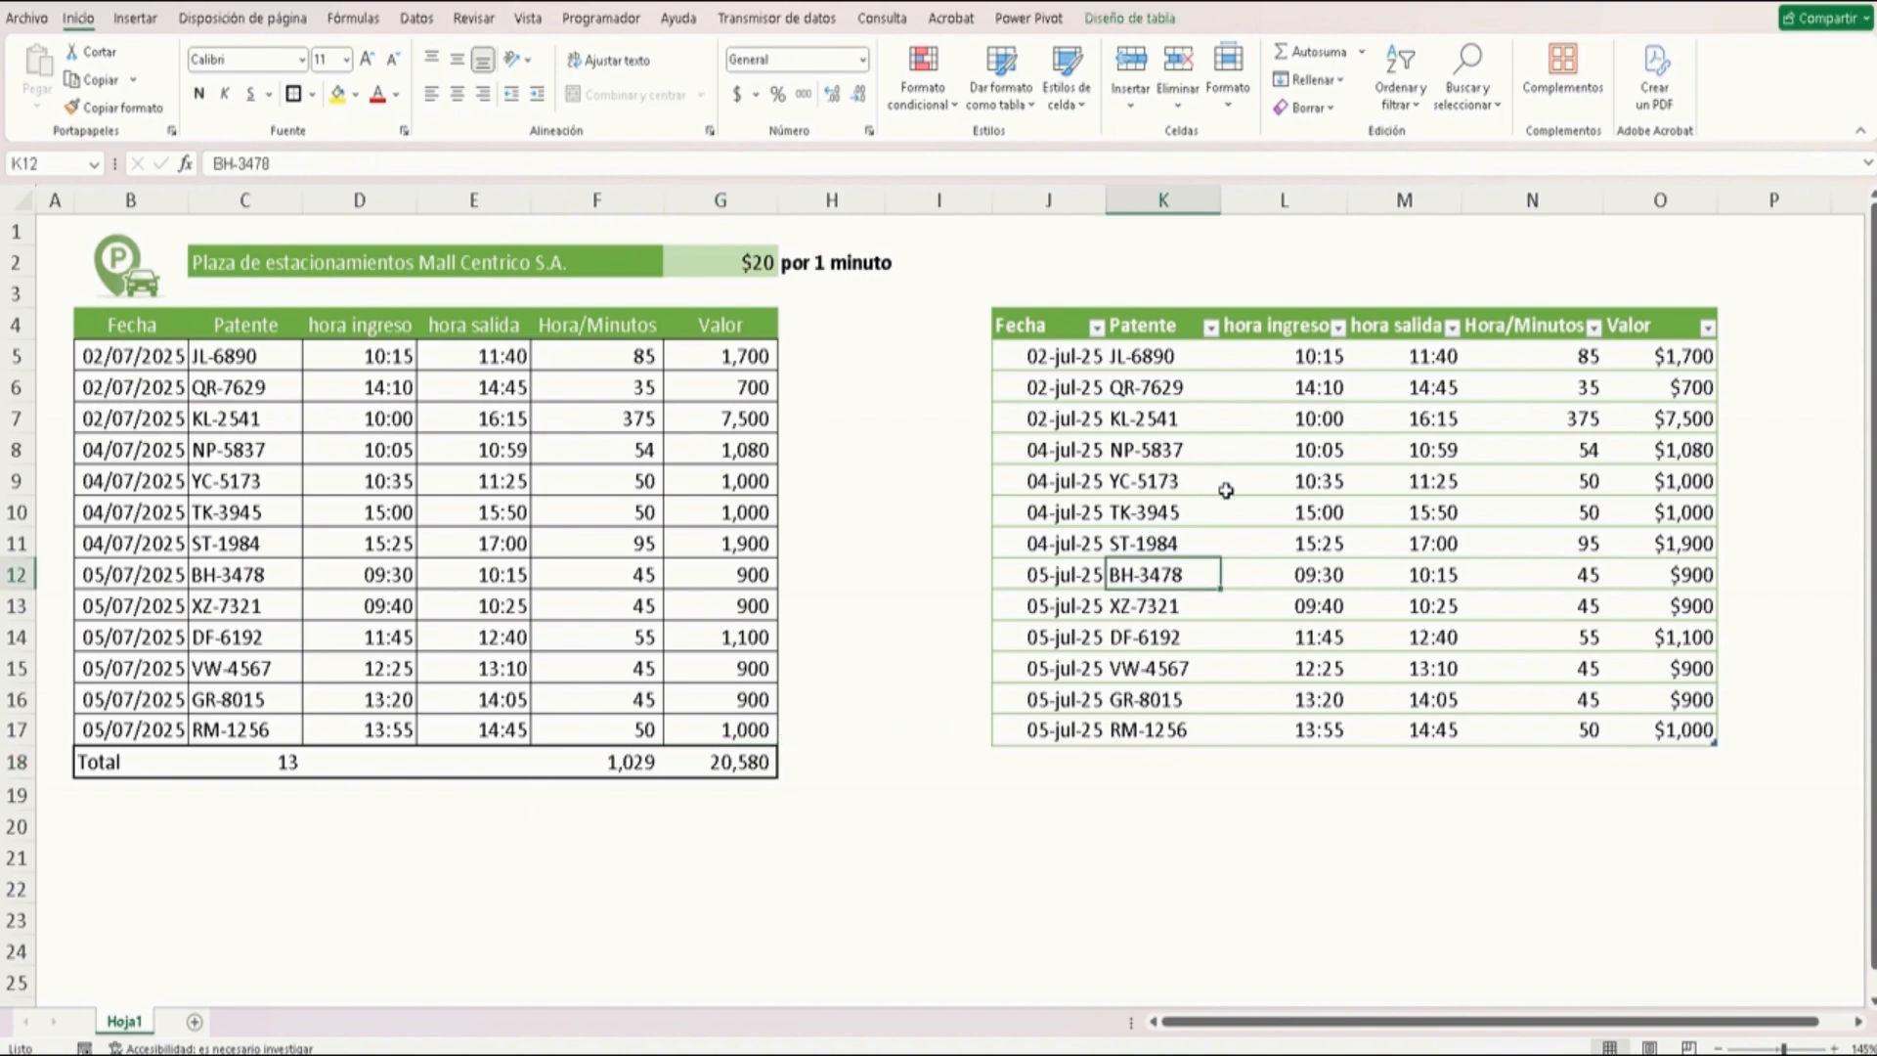
click(1134, 18)
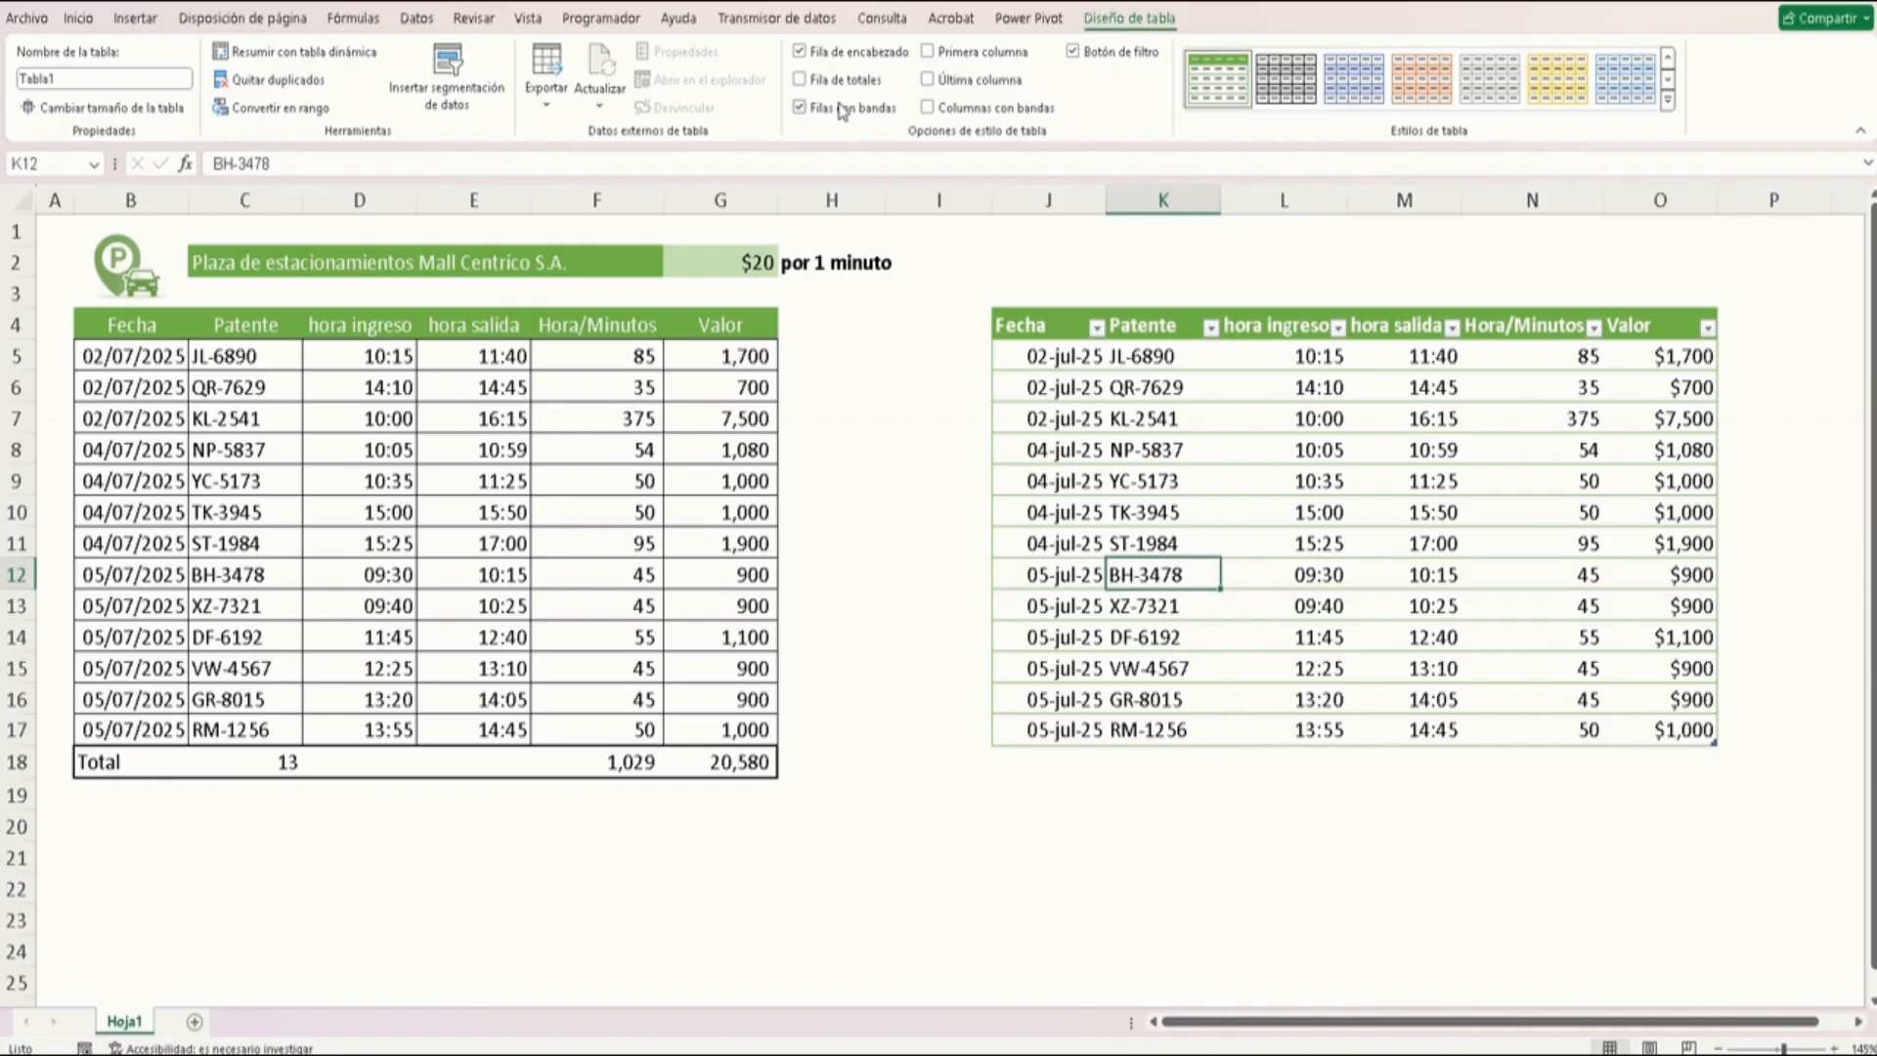
click(799, 80)
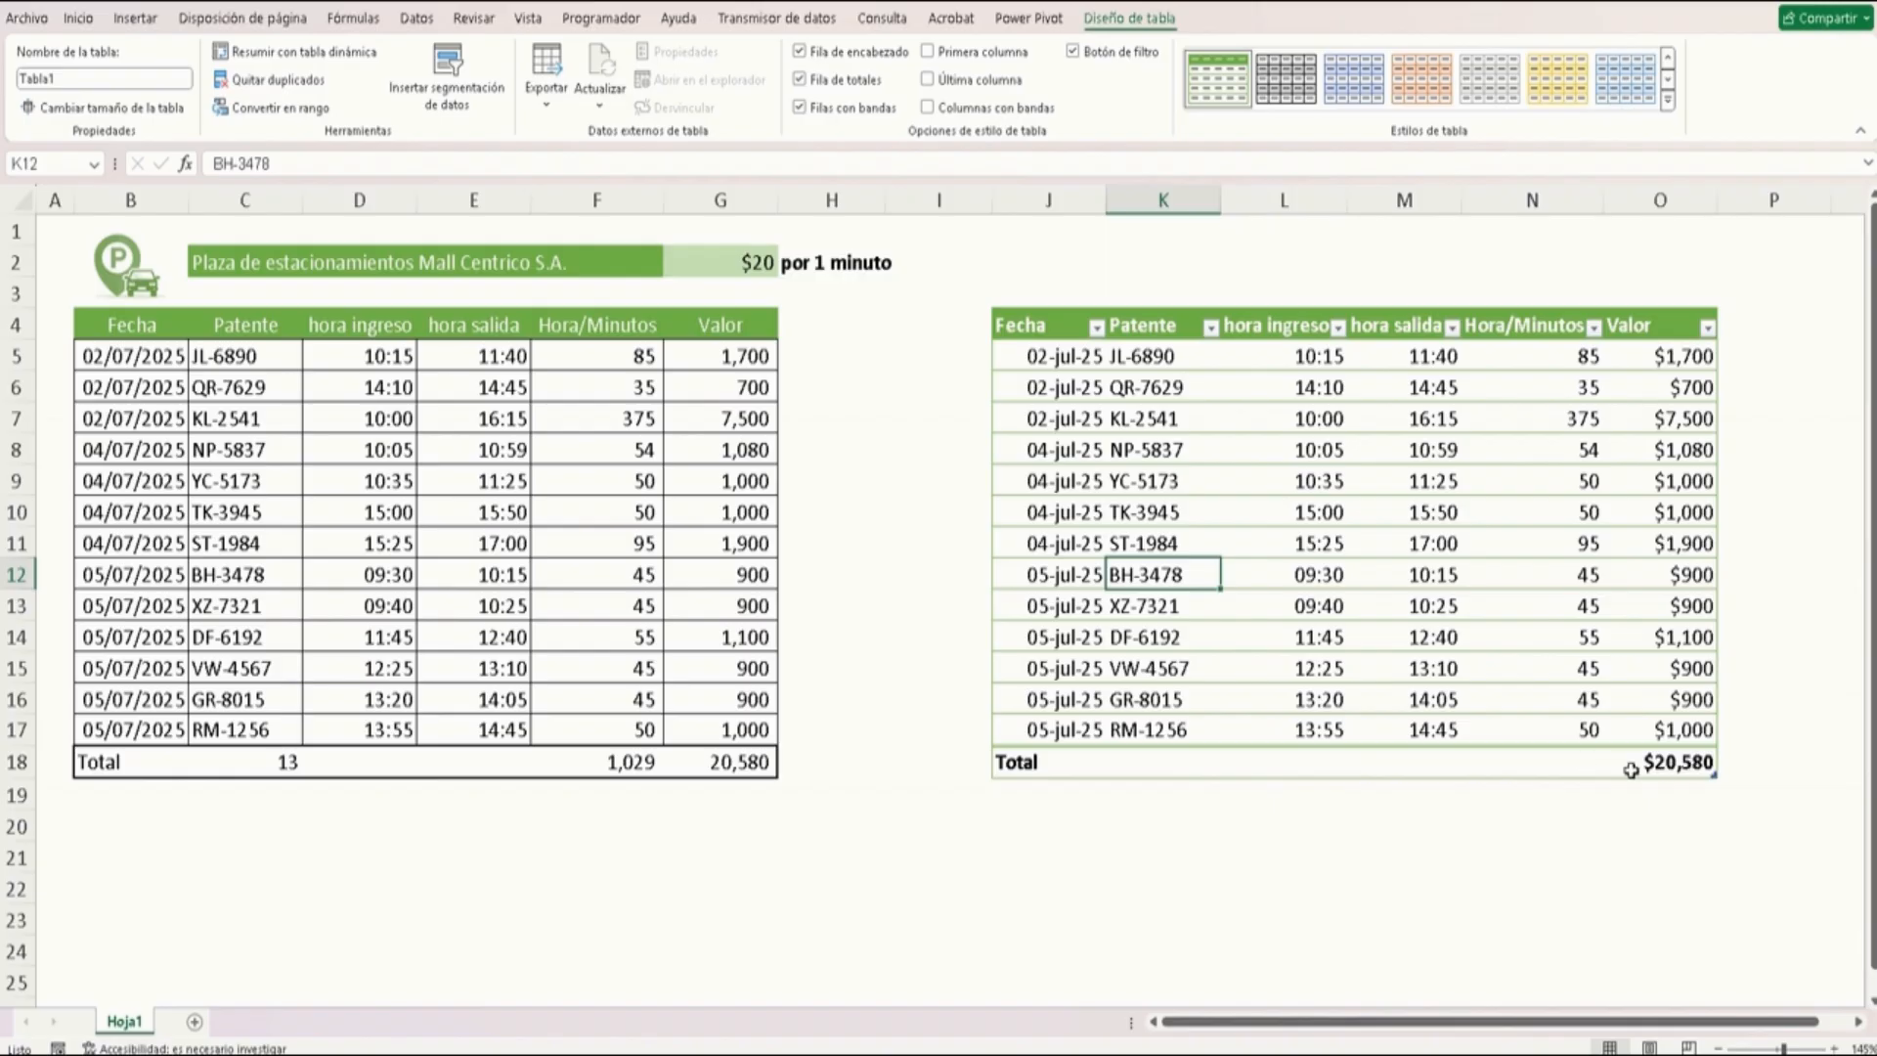
Set the new table's total row to Suma under Hora/Minutos and Recuento under Patente
click(1582, 763)
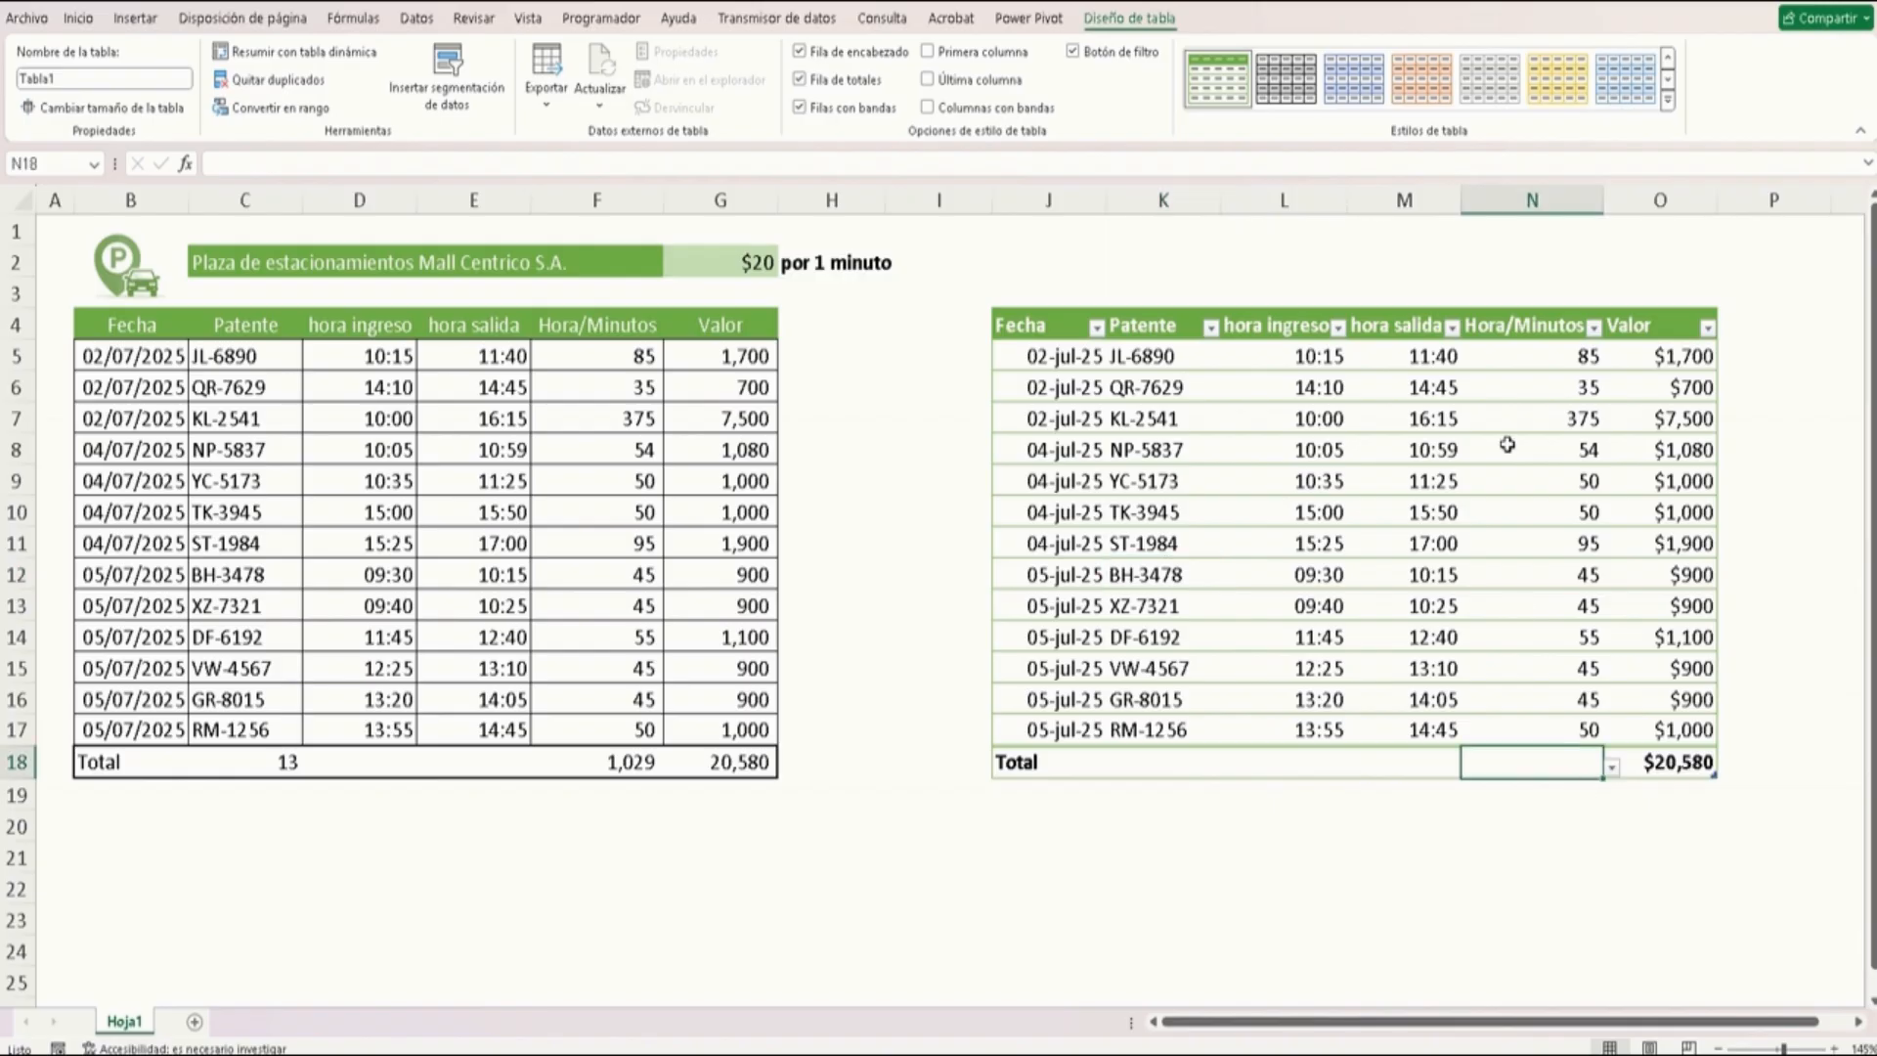
click(1611, 767)
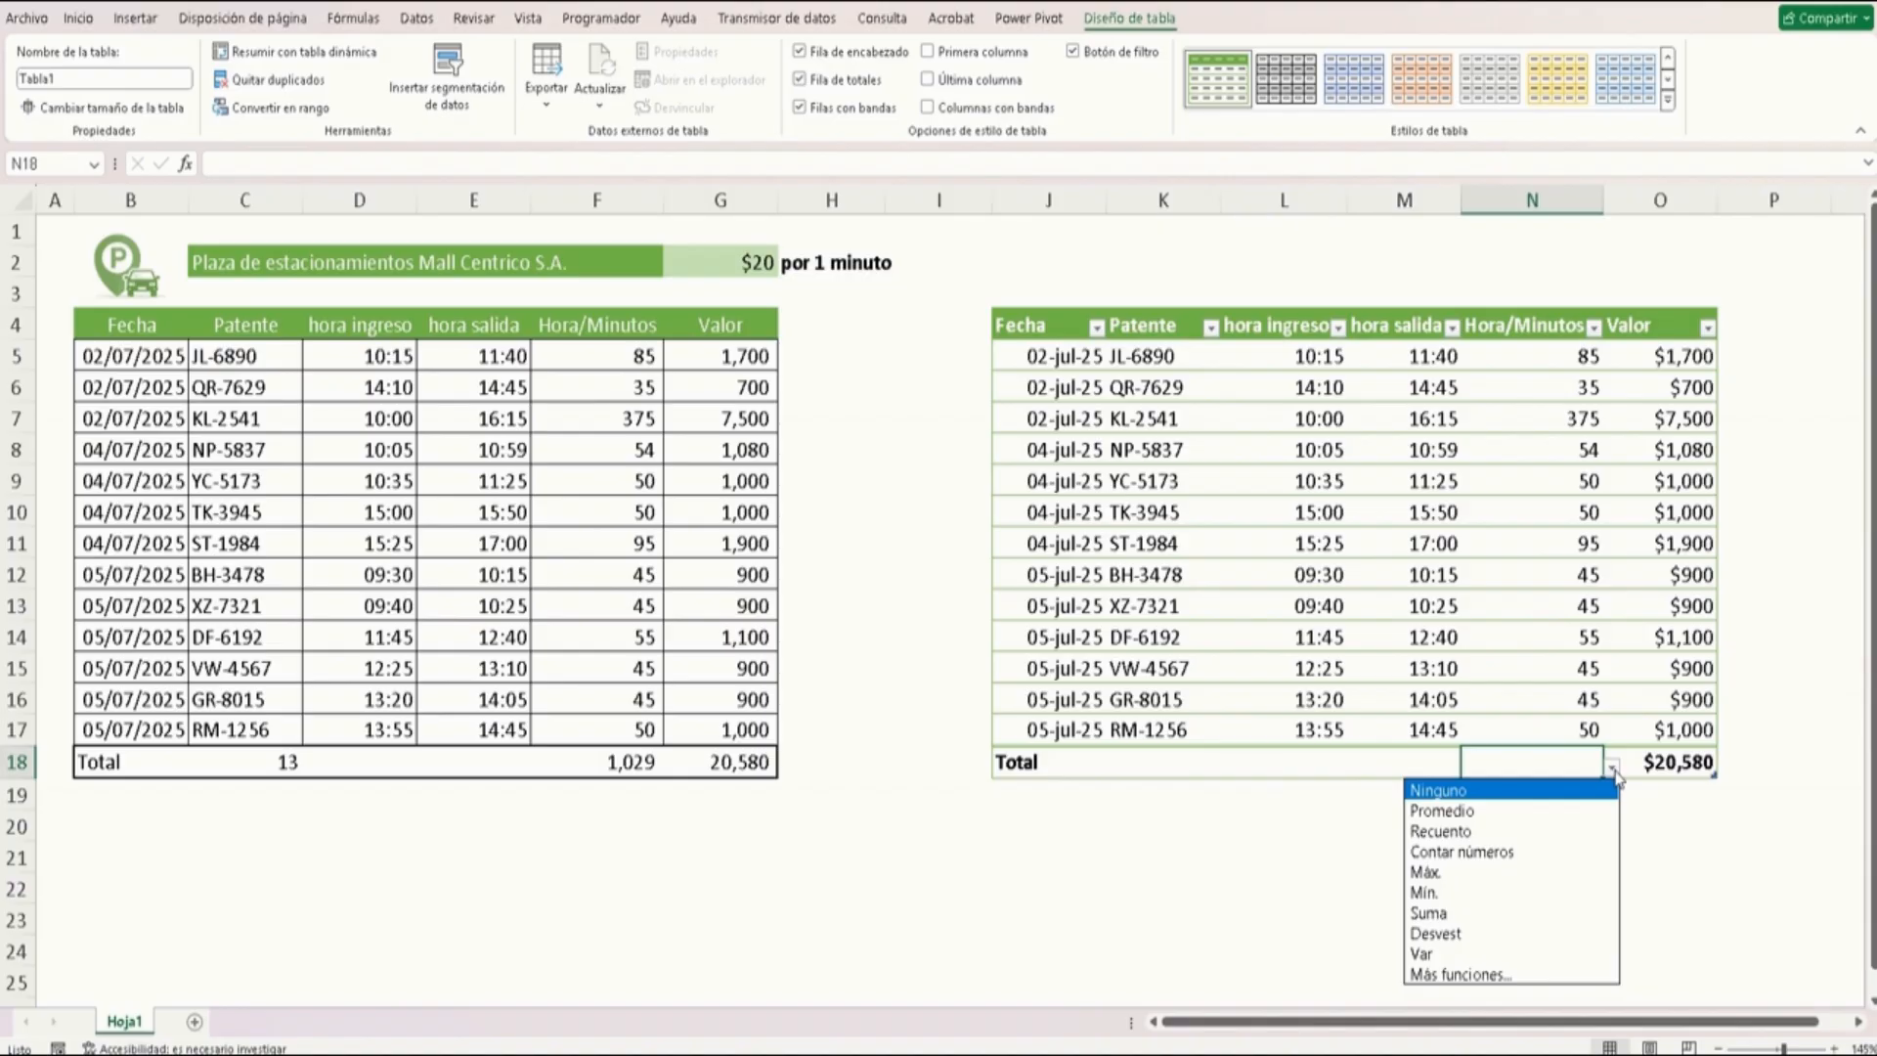
click(1459, 915)
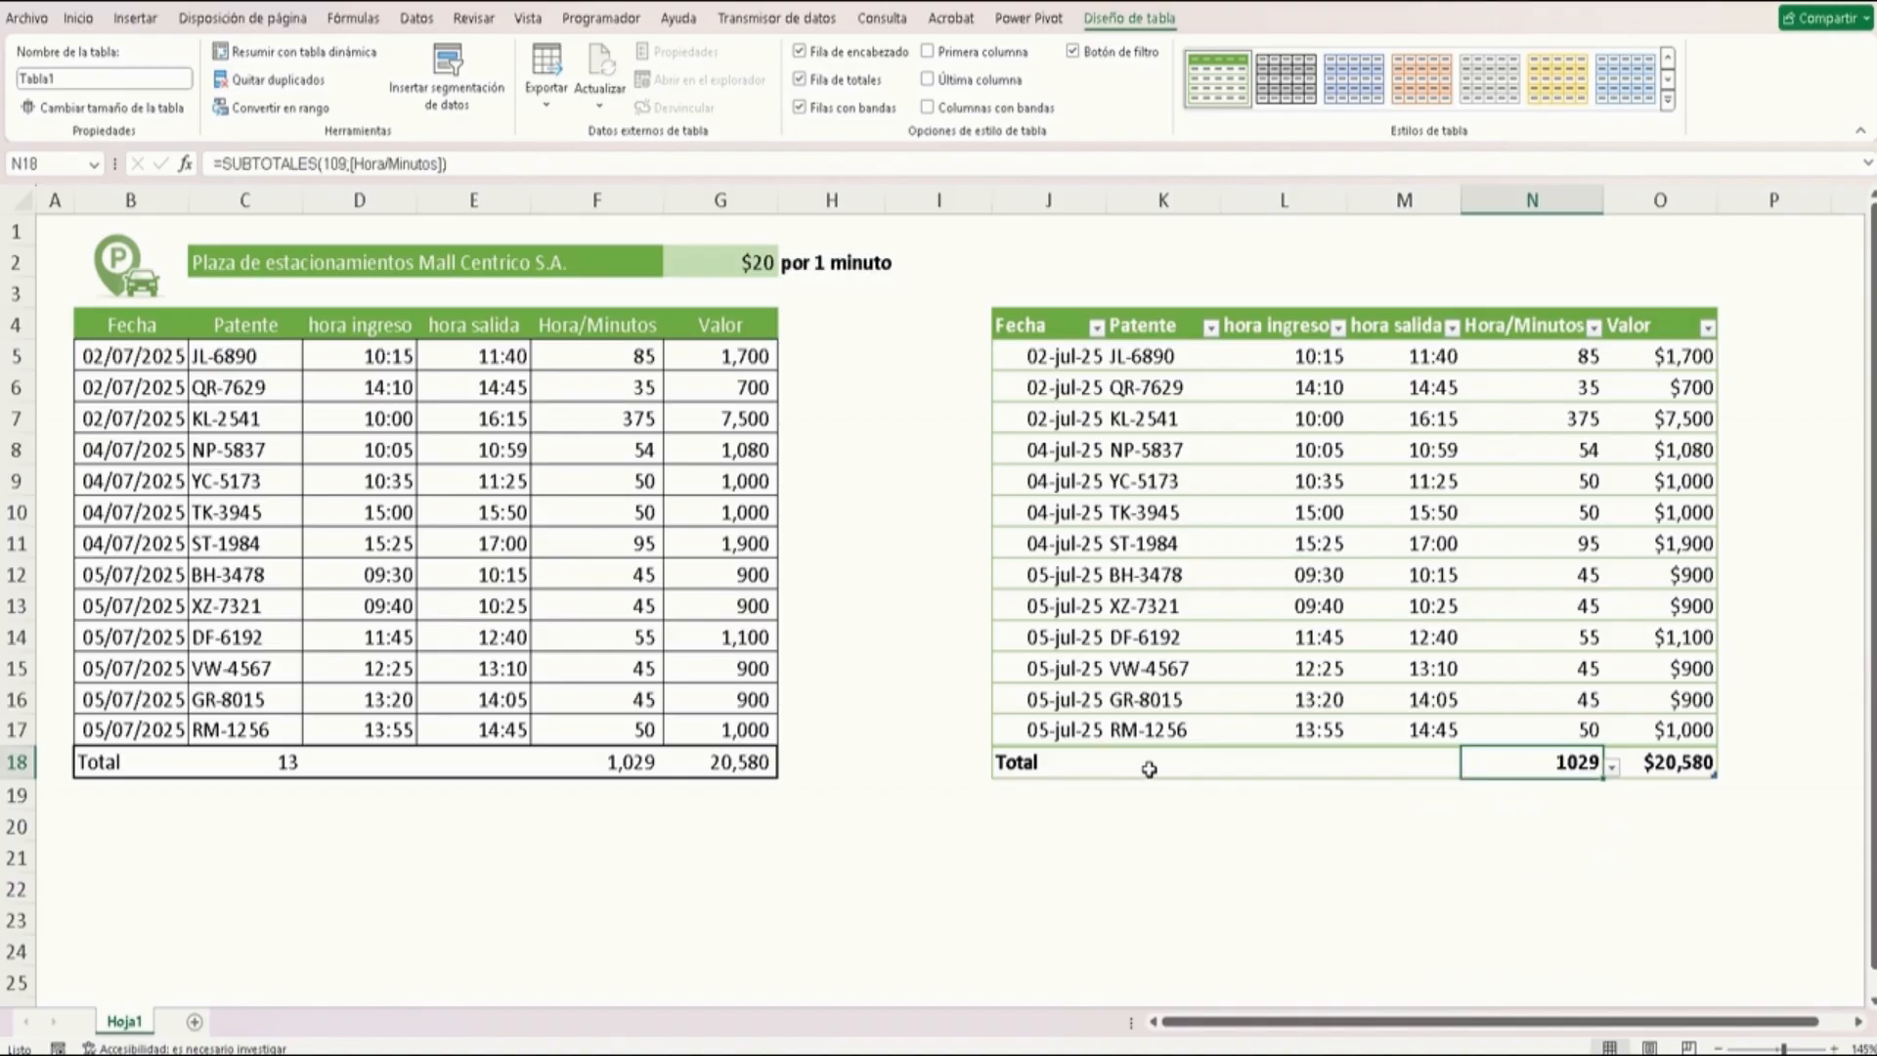
click(1201, 769)
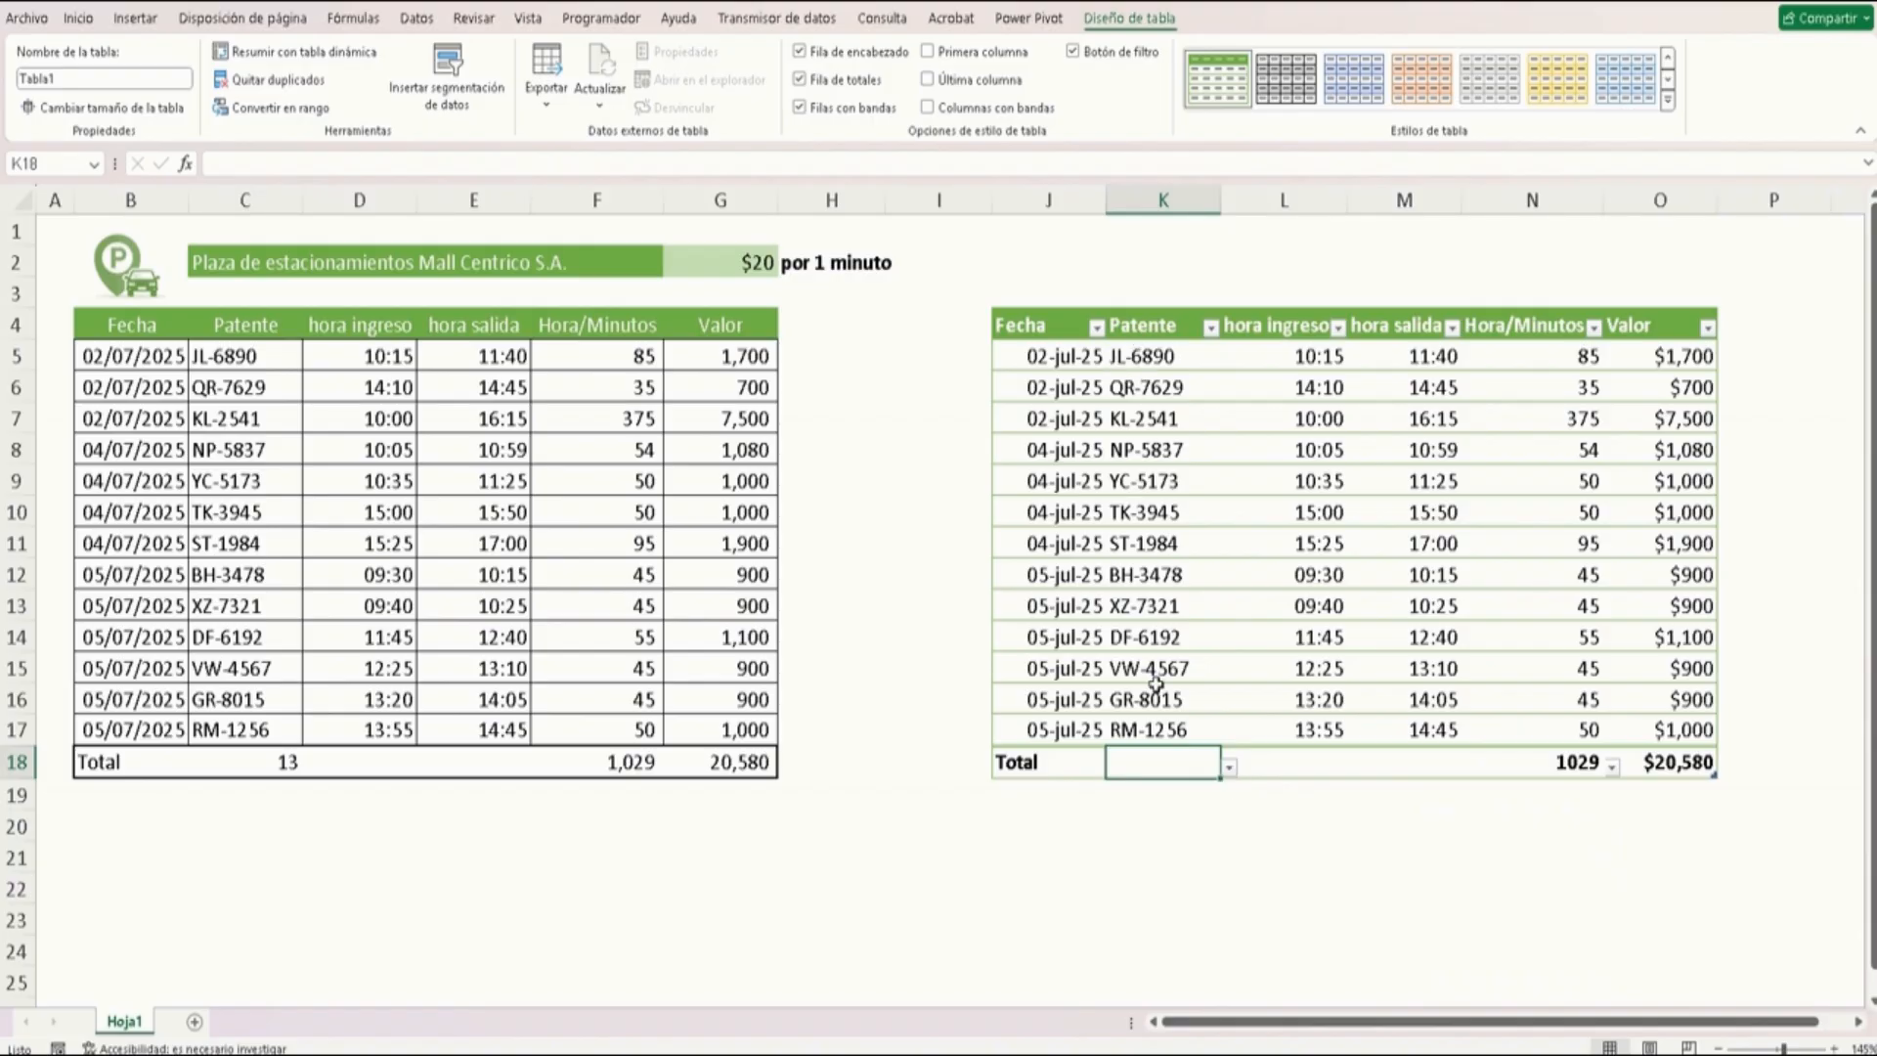
click(1231, 770)
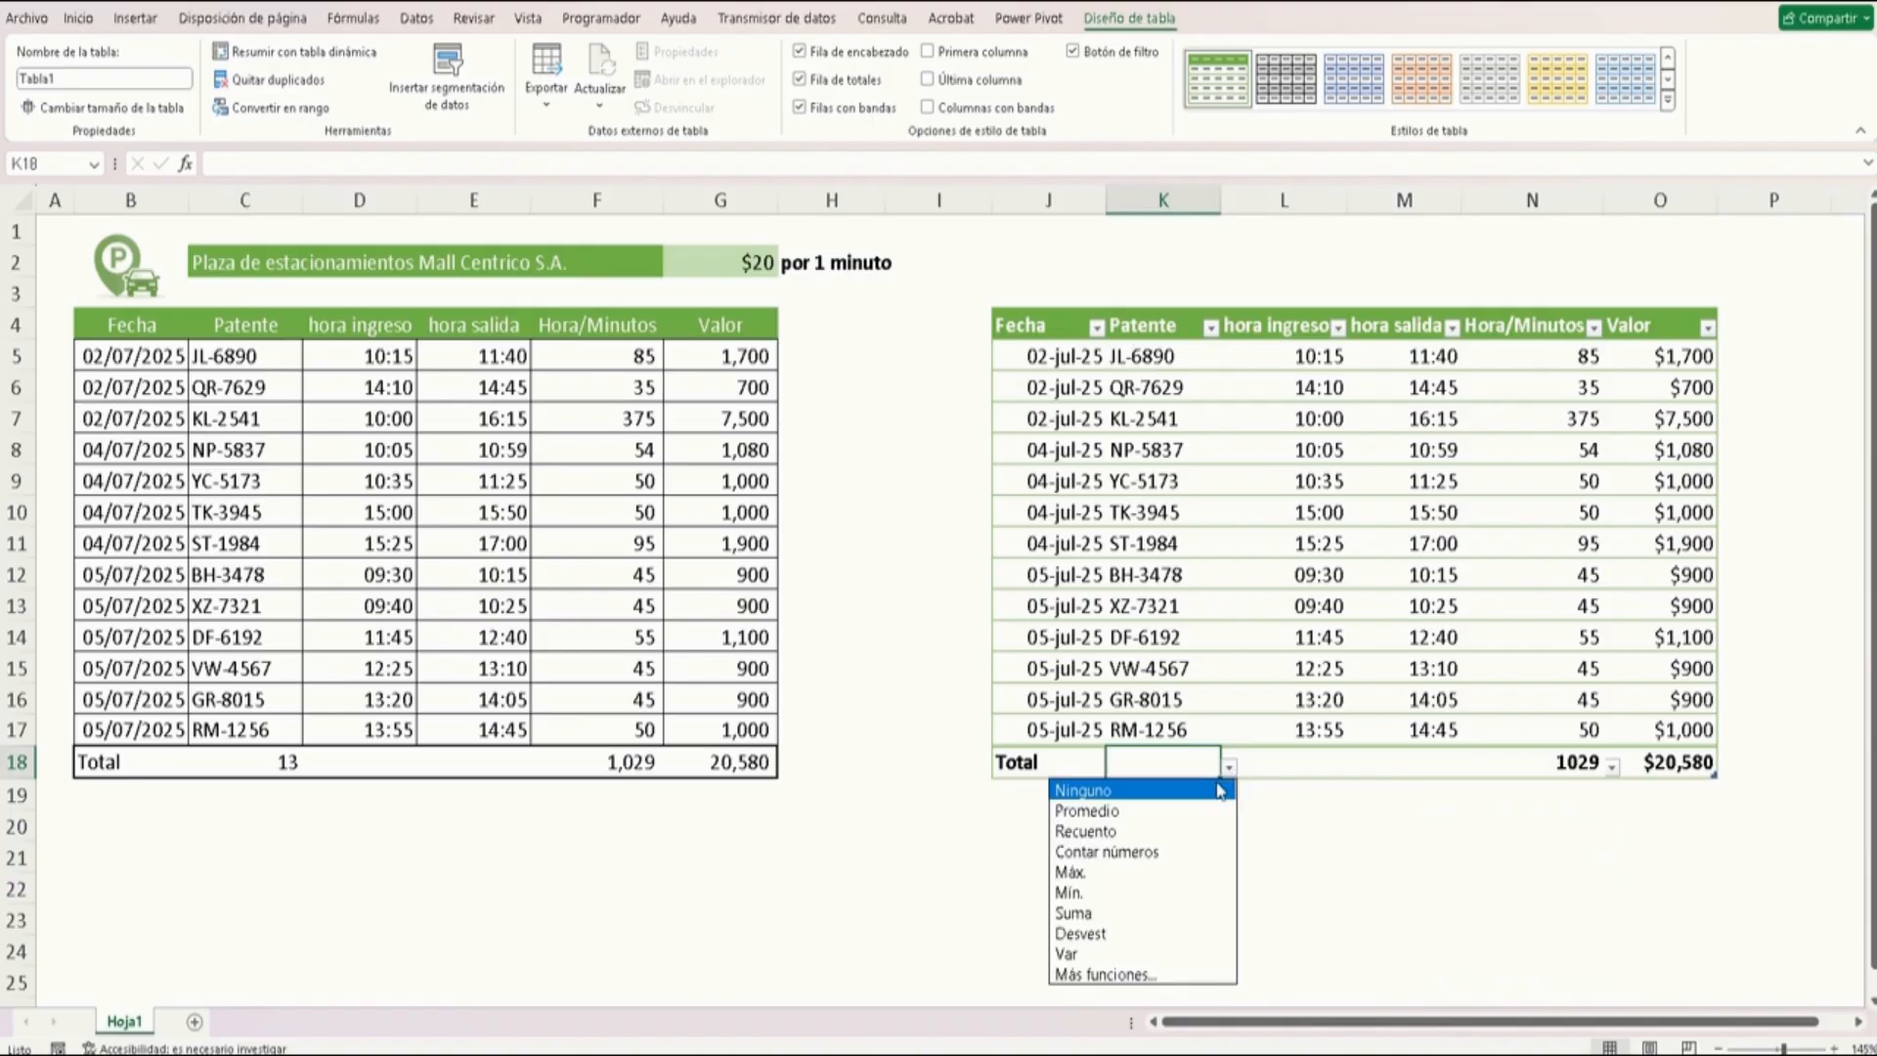
click(1114, 831)
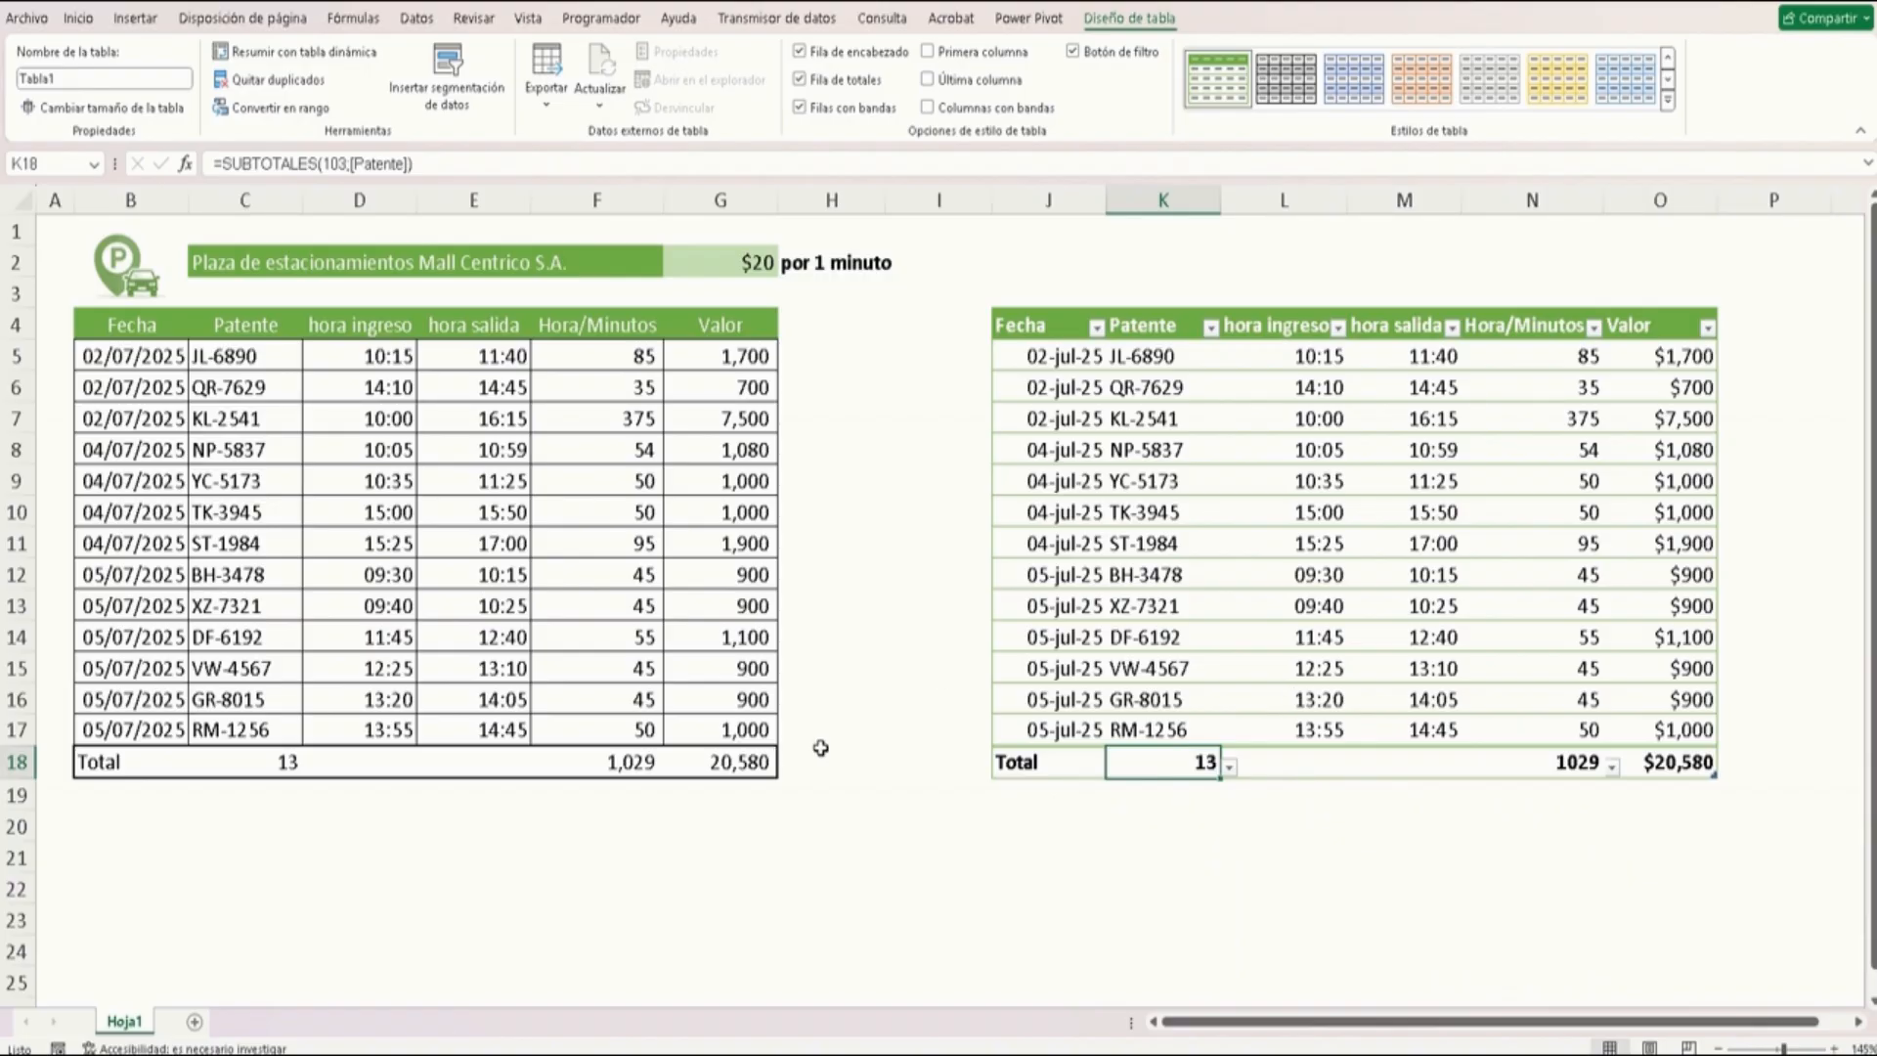
Insert blank cells above the original table's Total row, shifting that row down
click(759, 730)
key(Down)
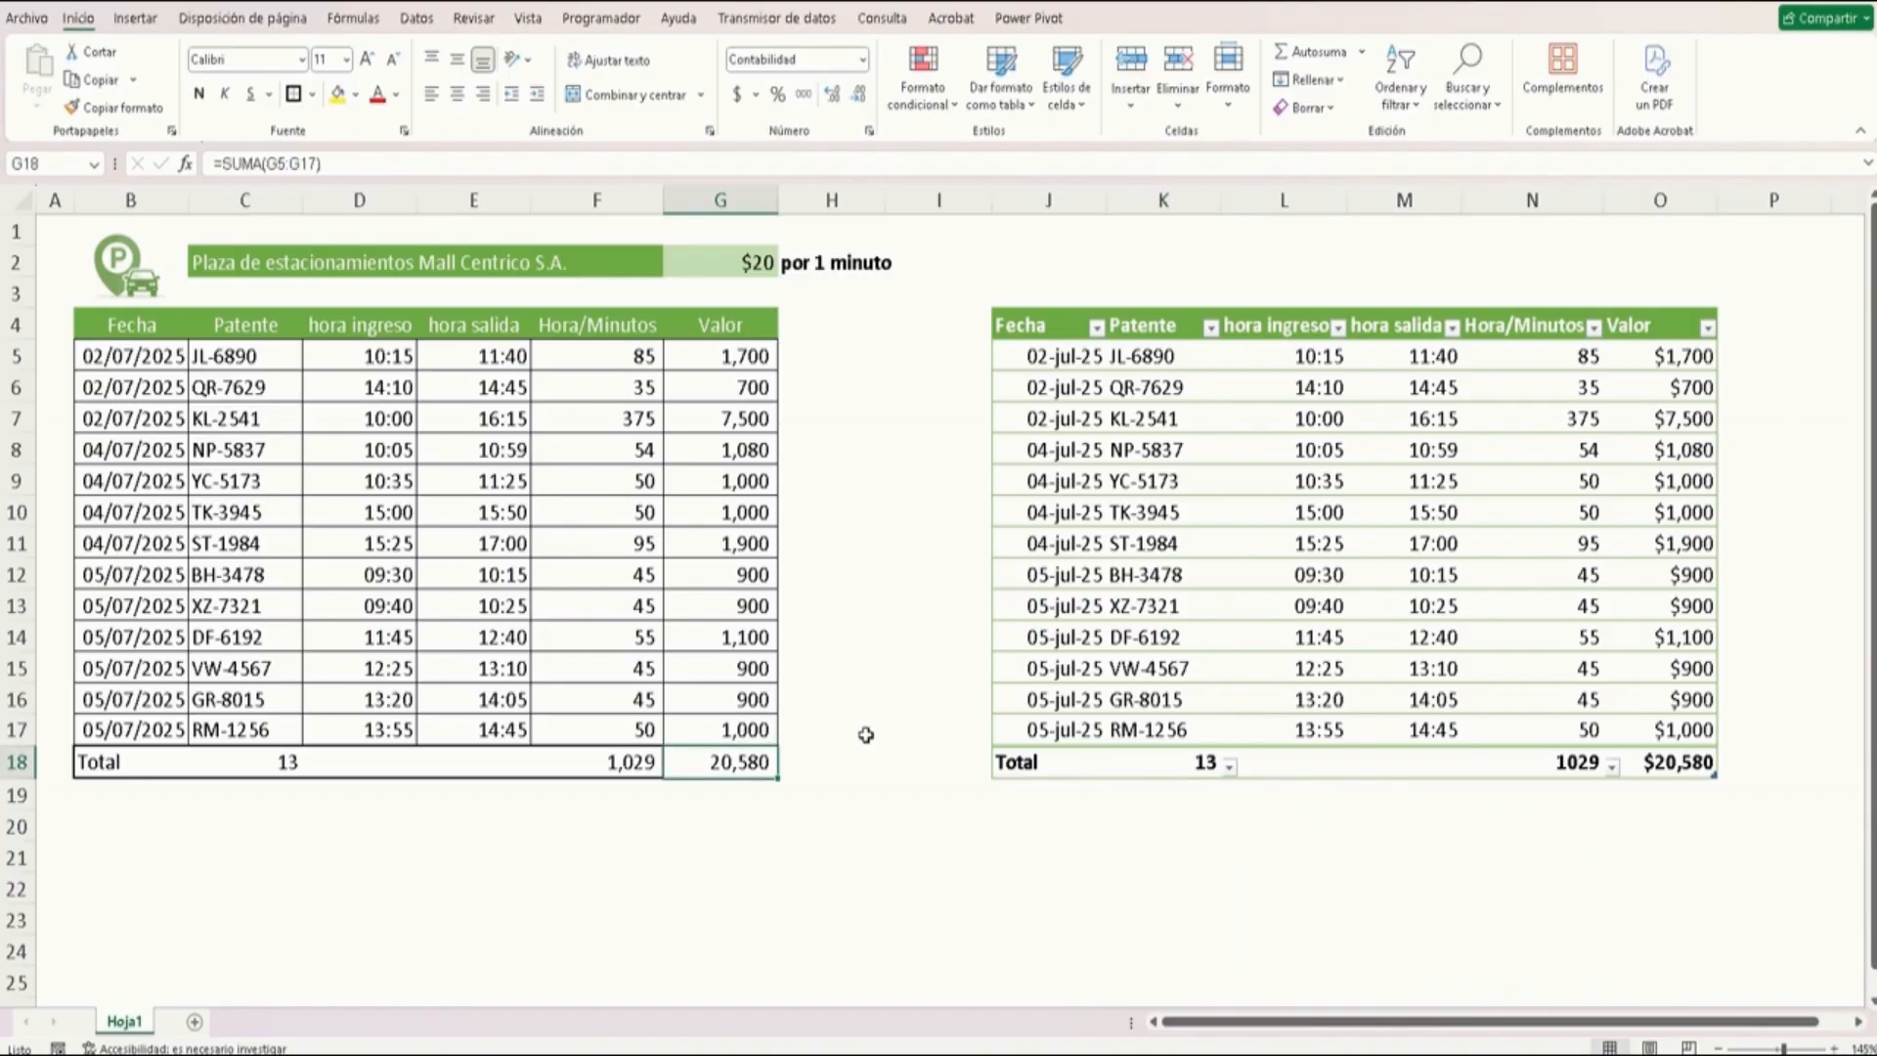
key(Up)
key(Down)
key(shift+Left)
key(shift+Left)
key(shift+Left)
key(shift+Left)
key(shift+Left)
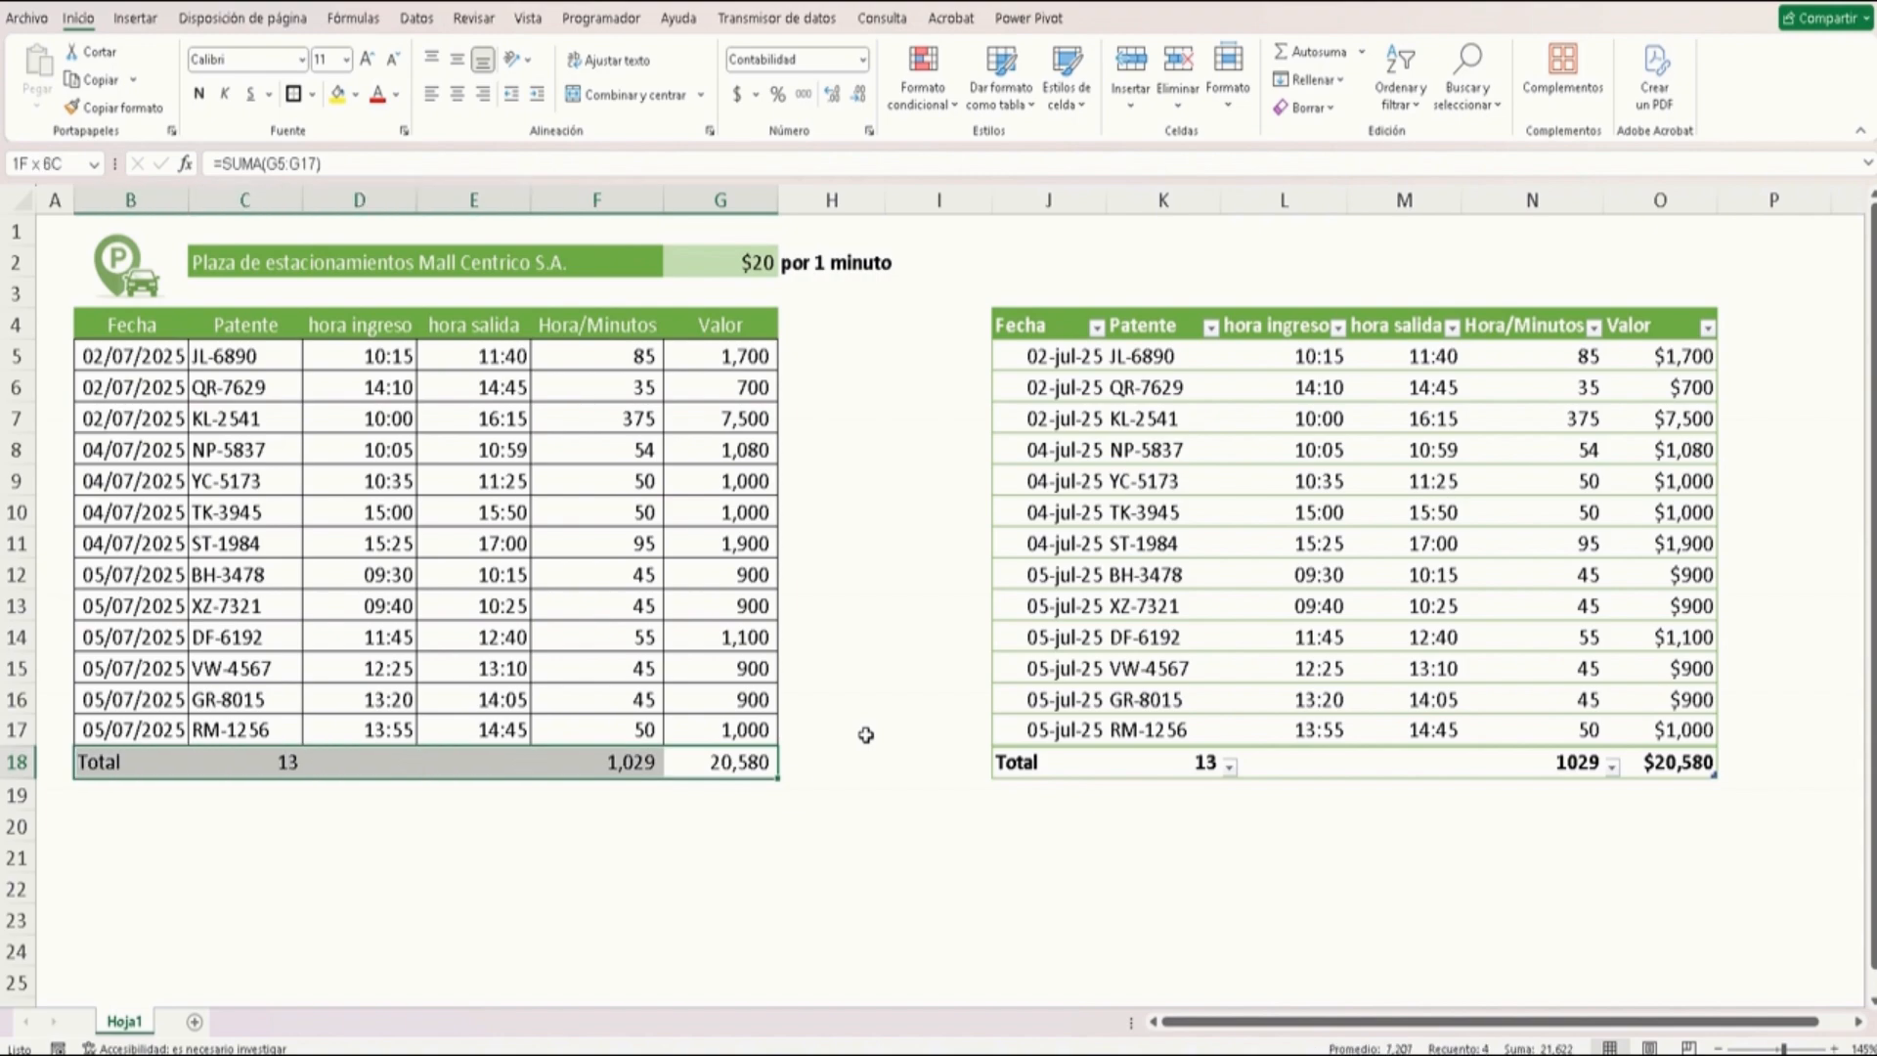
key(ctrl+plus)
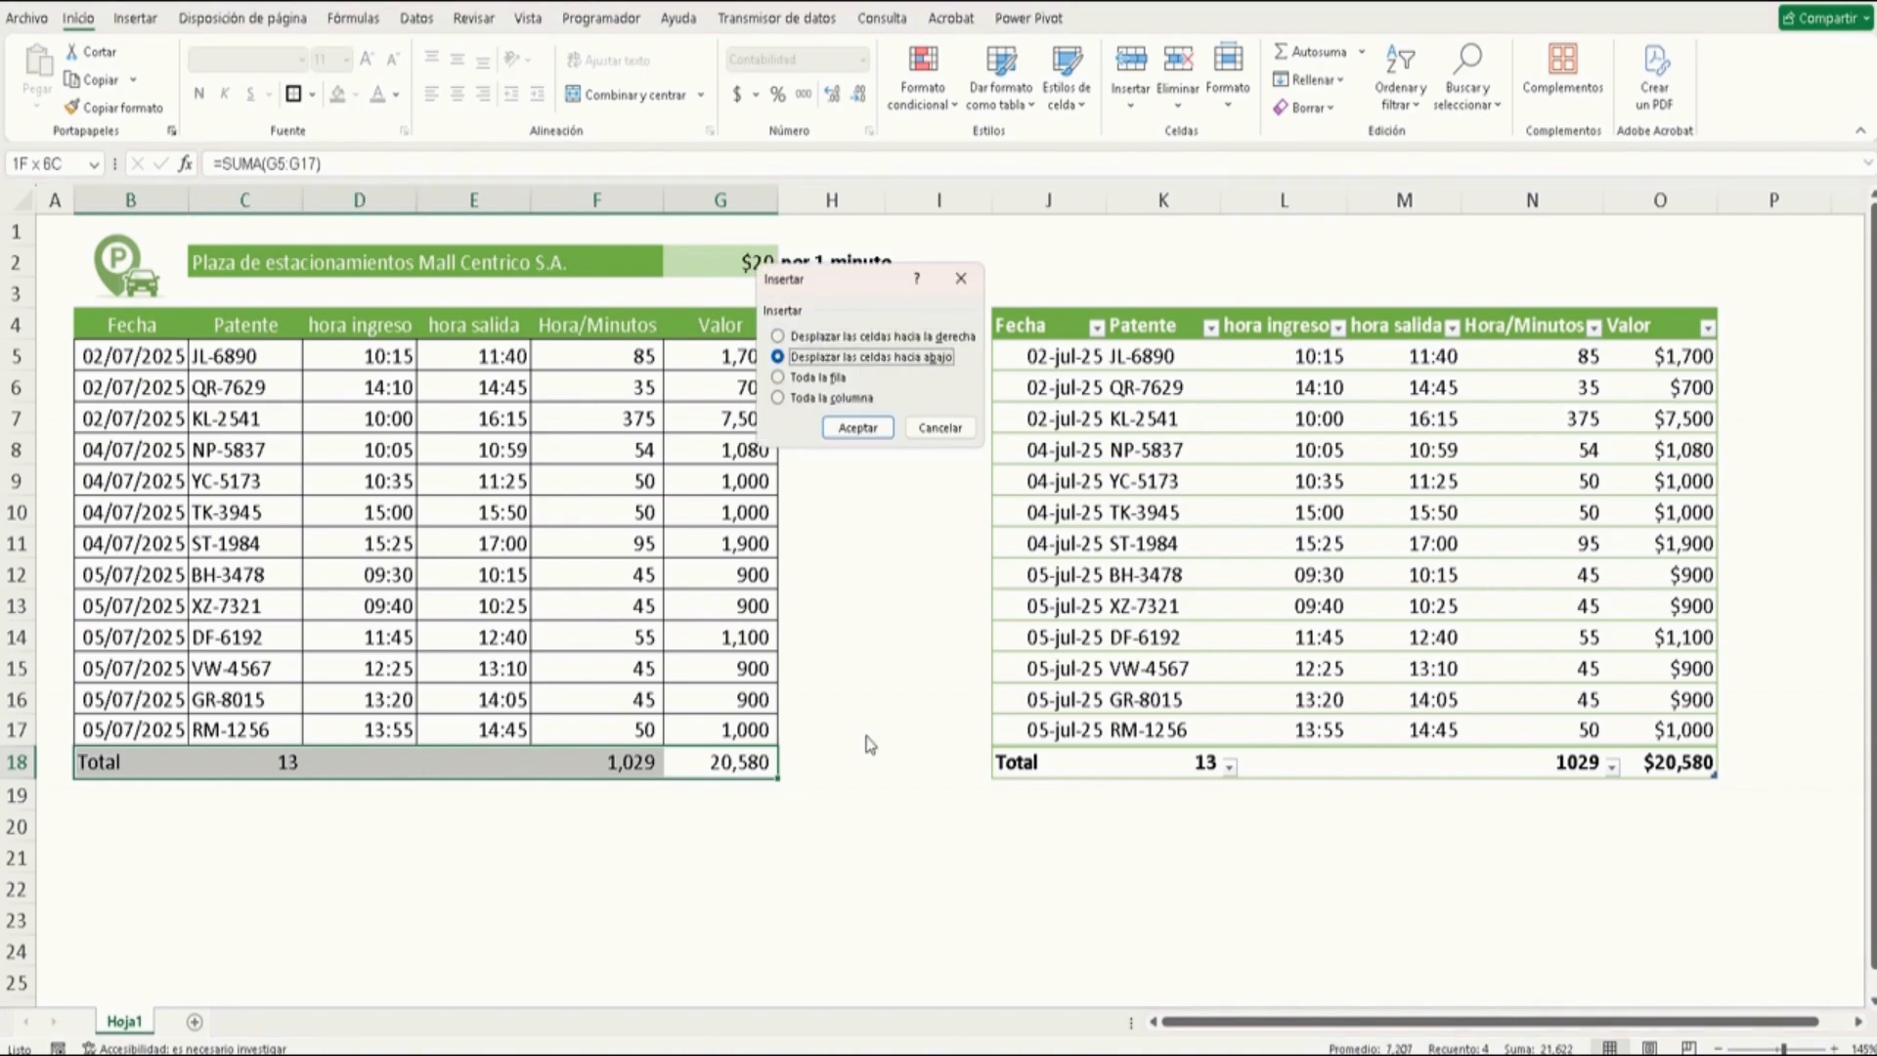
key(Return)
Enter the date 6/7 and patente VW-4567 in the blank row 18 of the original table
key(Left)
key(Left)
key(Left)
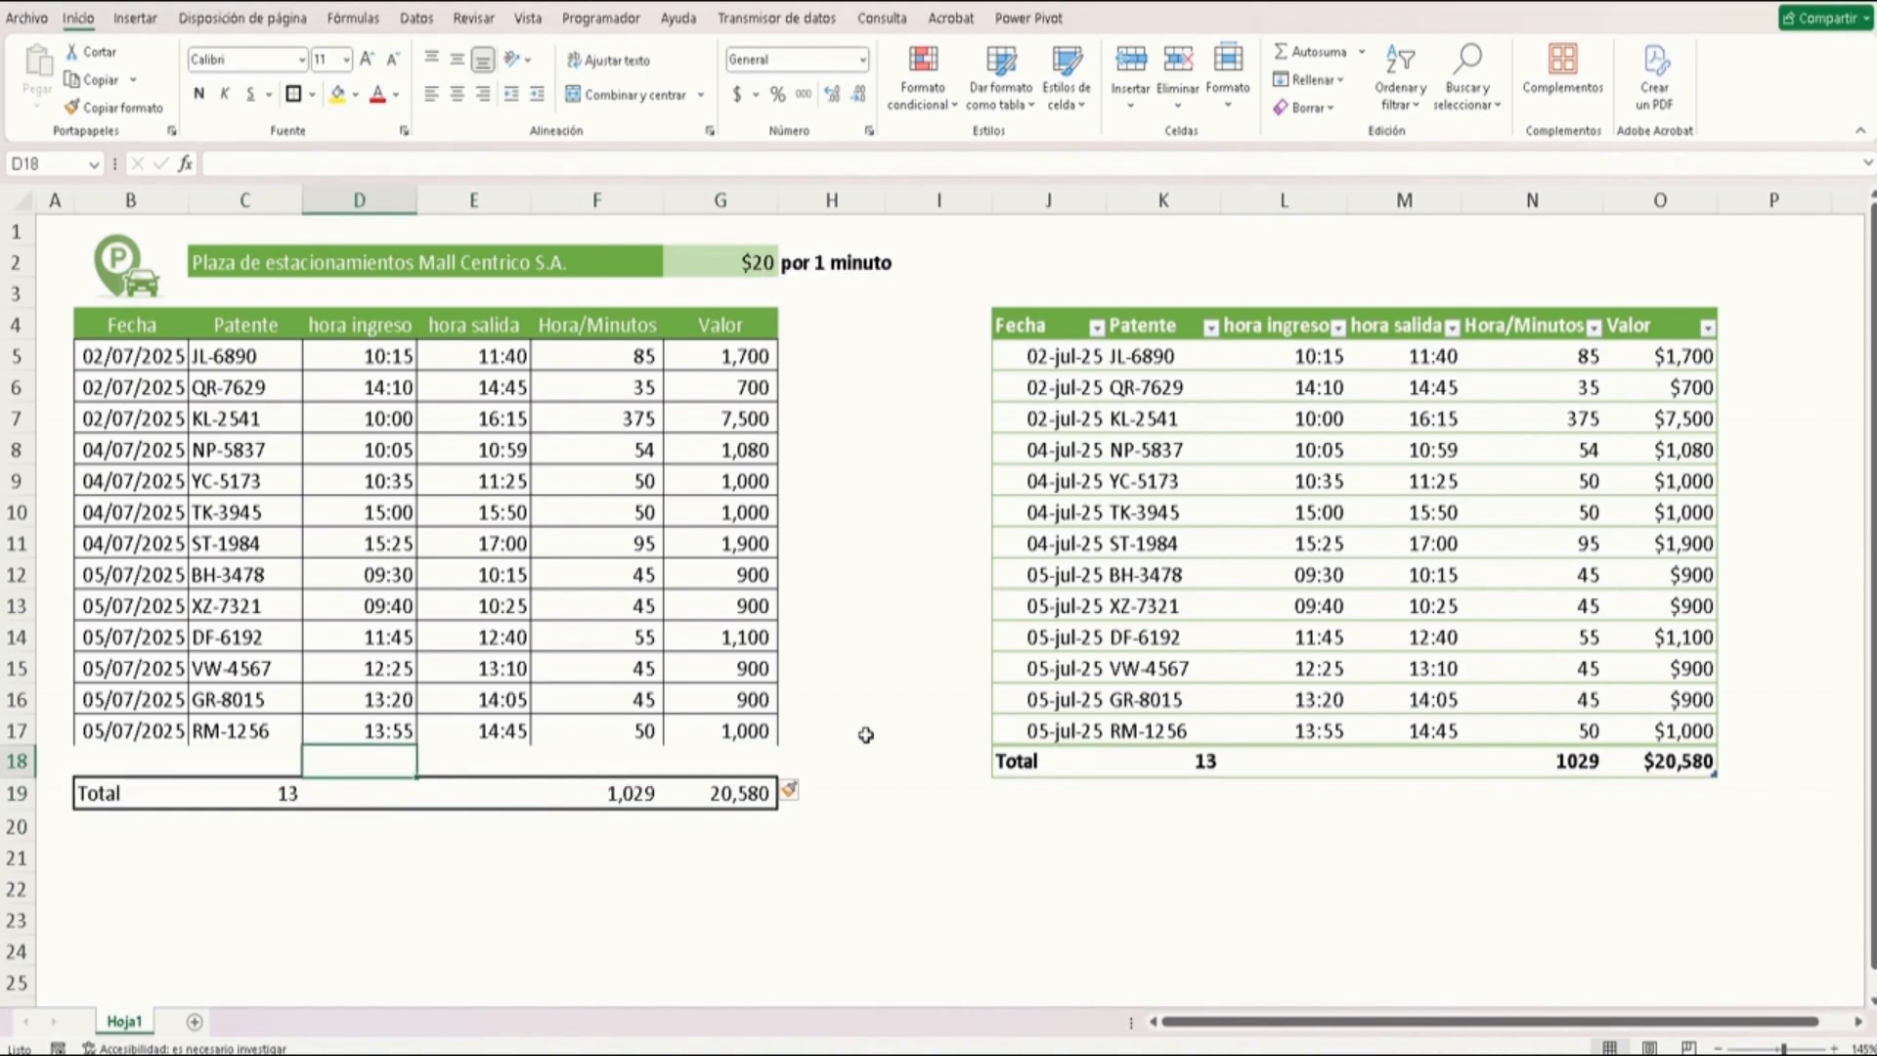
key(Left)
key(Left)
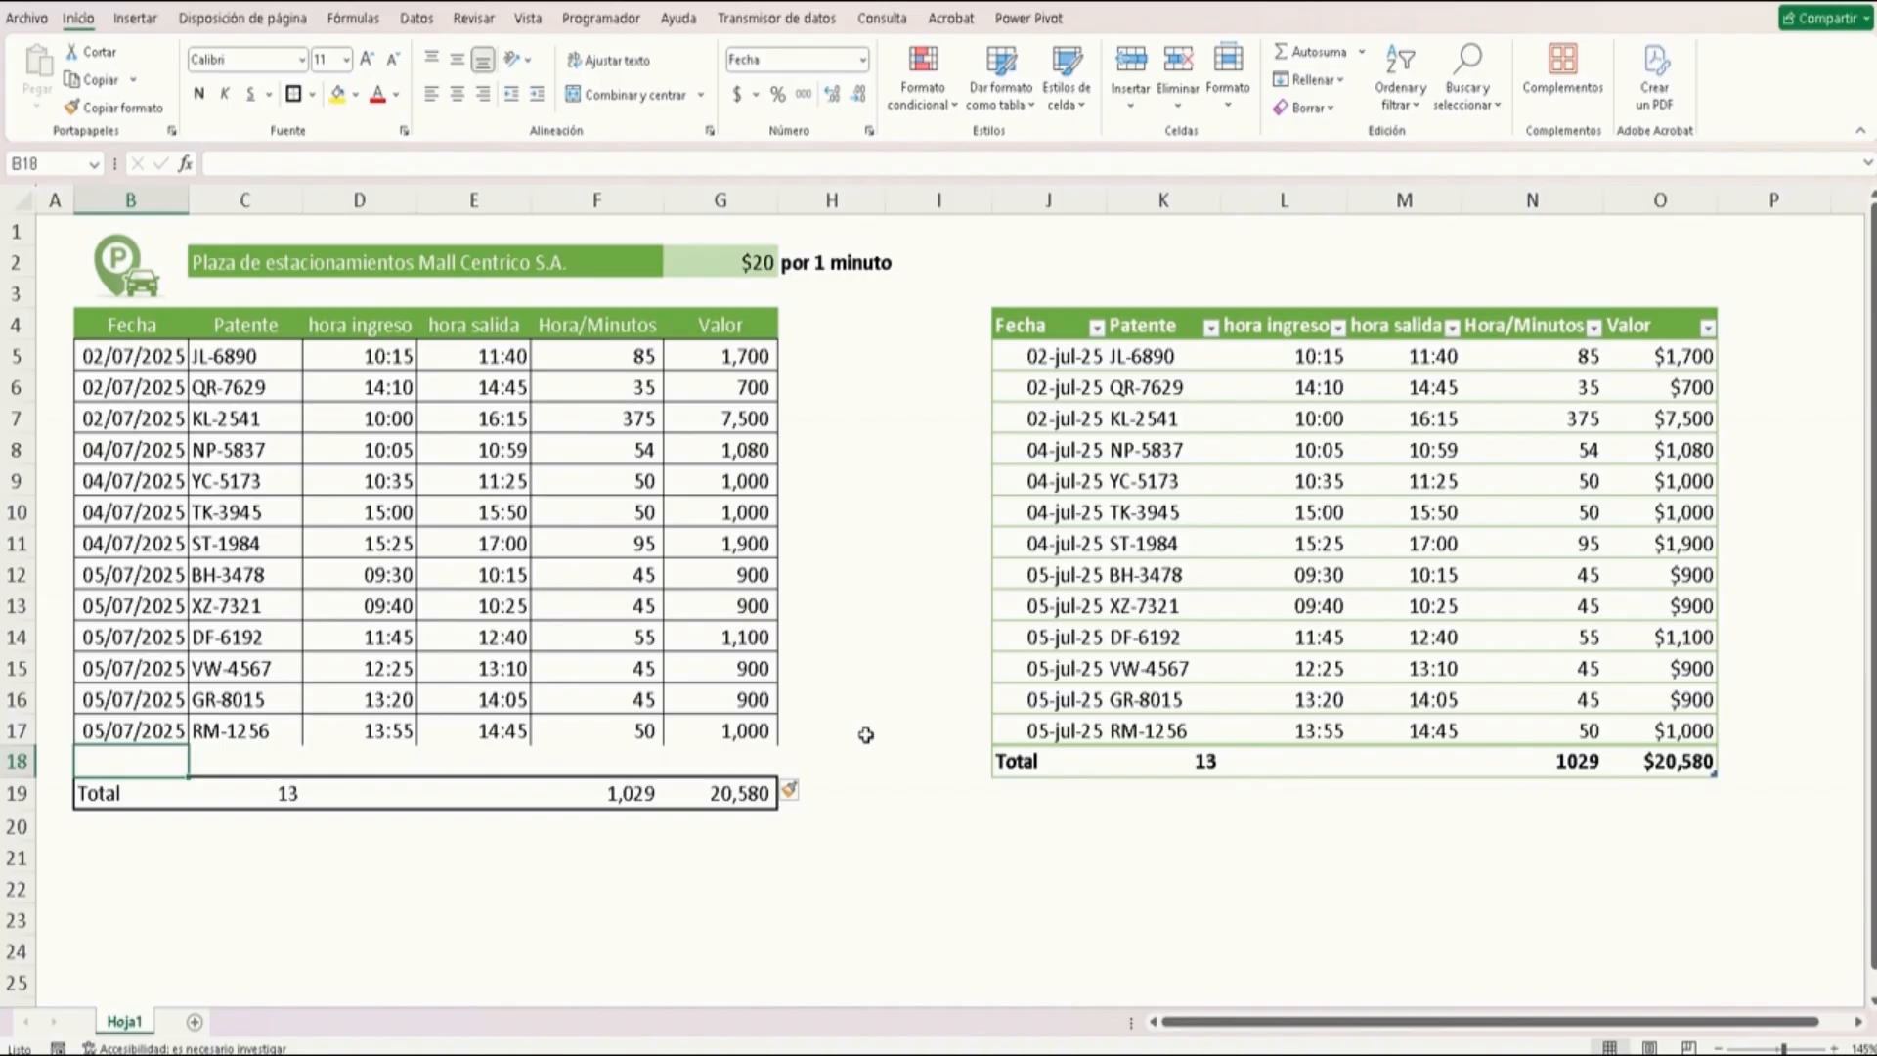
text(6/7/)
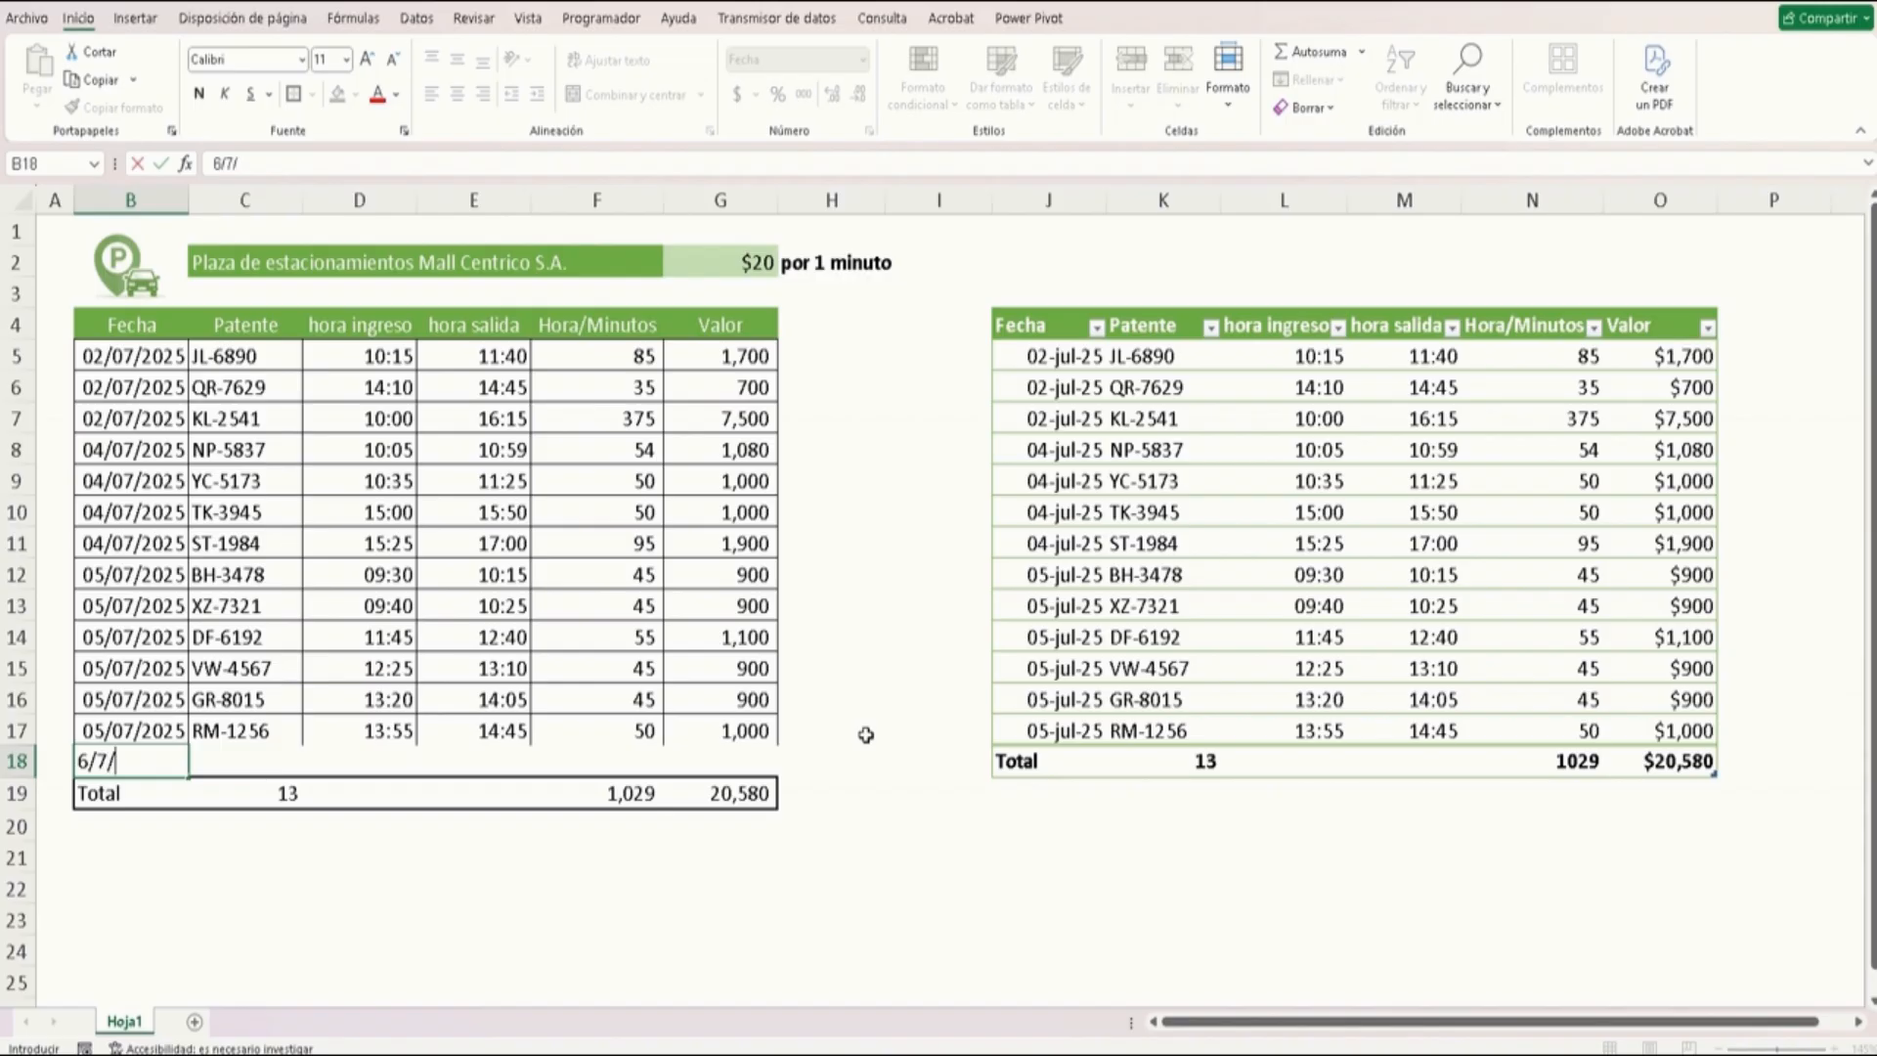
key(Tab)
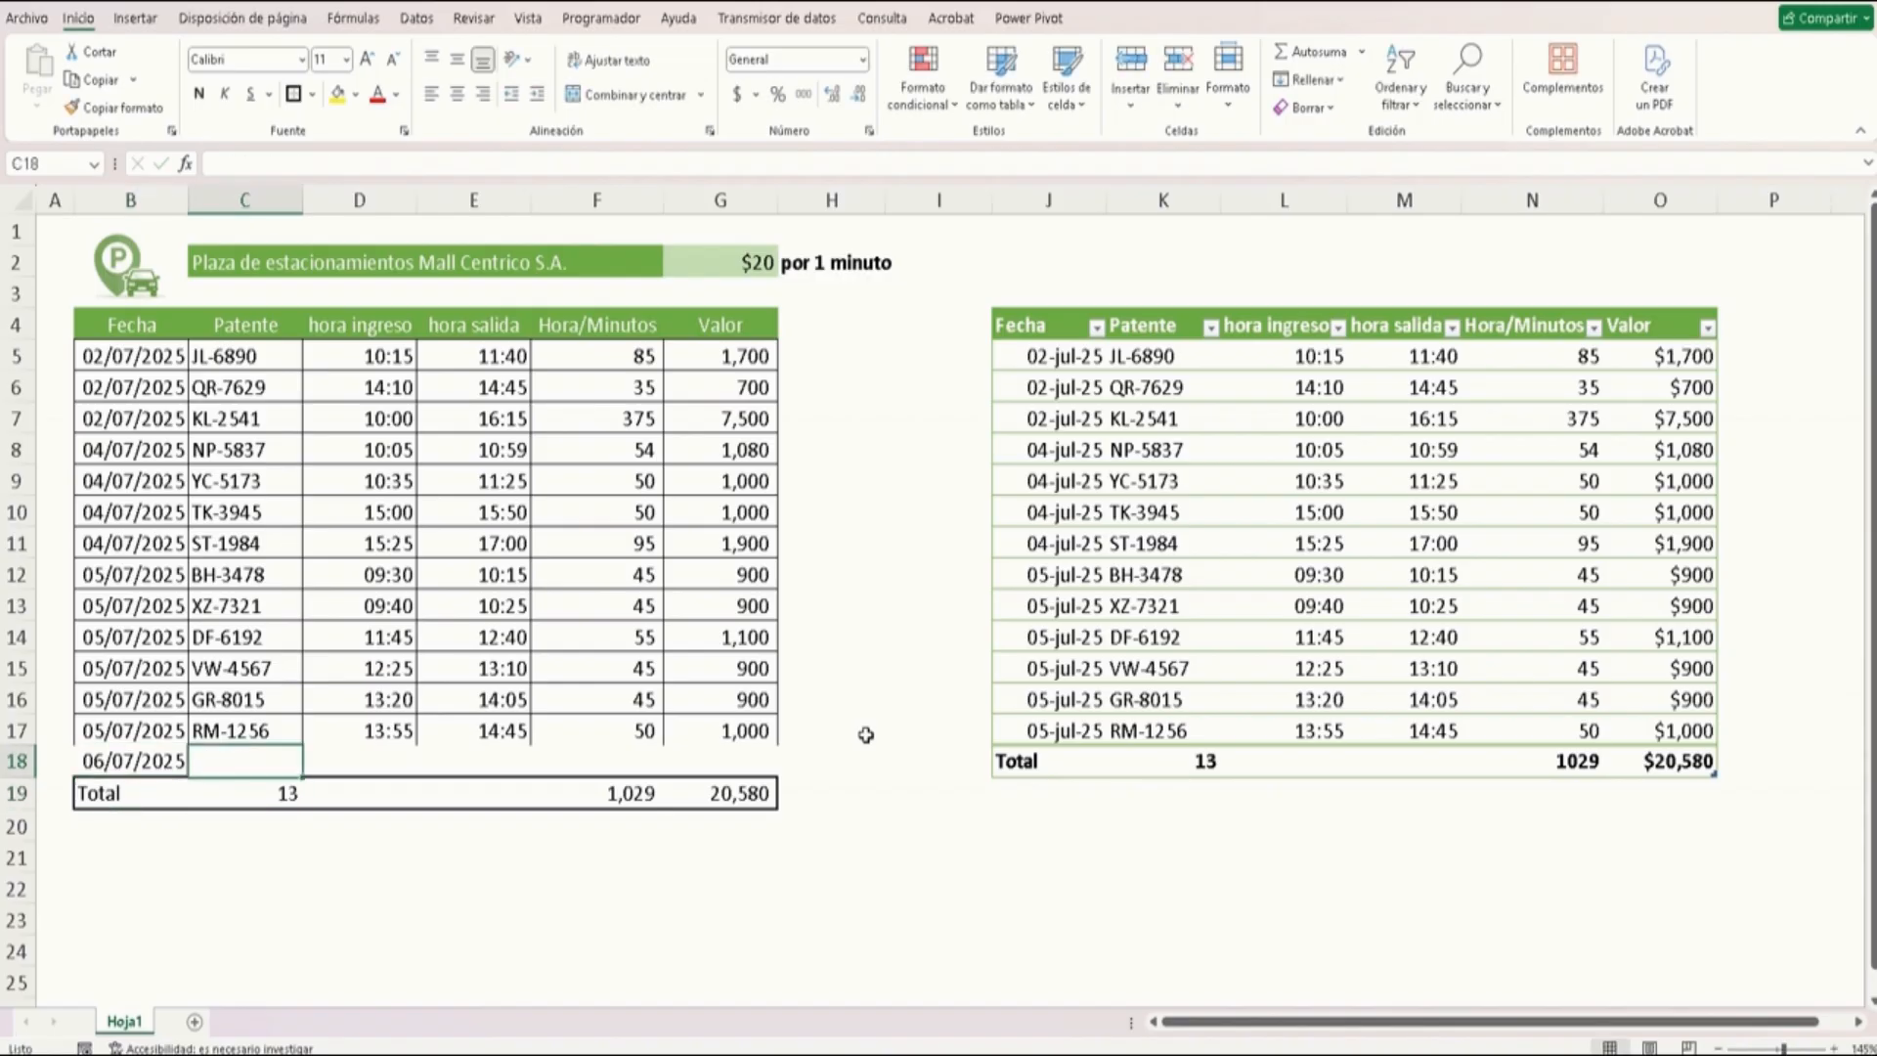
text(vw)
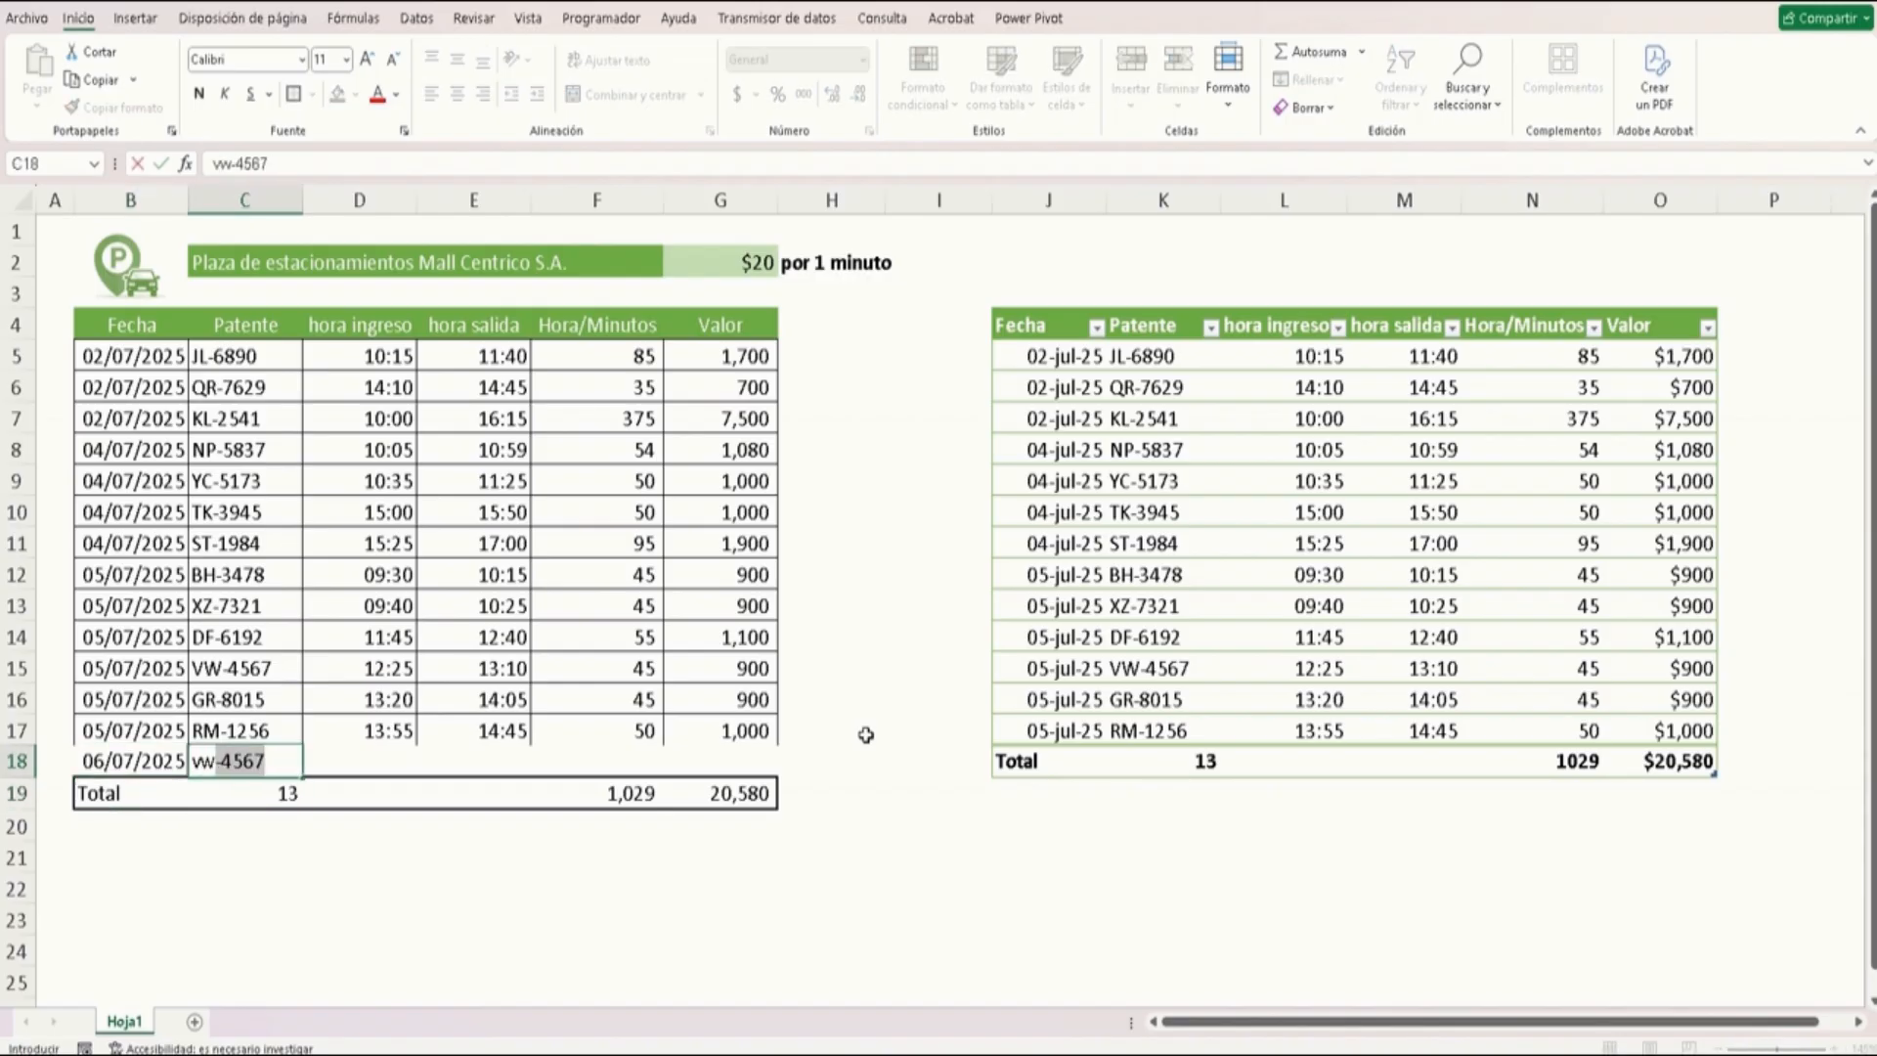
key(Tab)
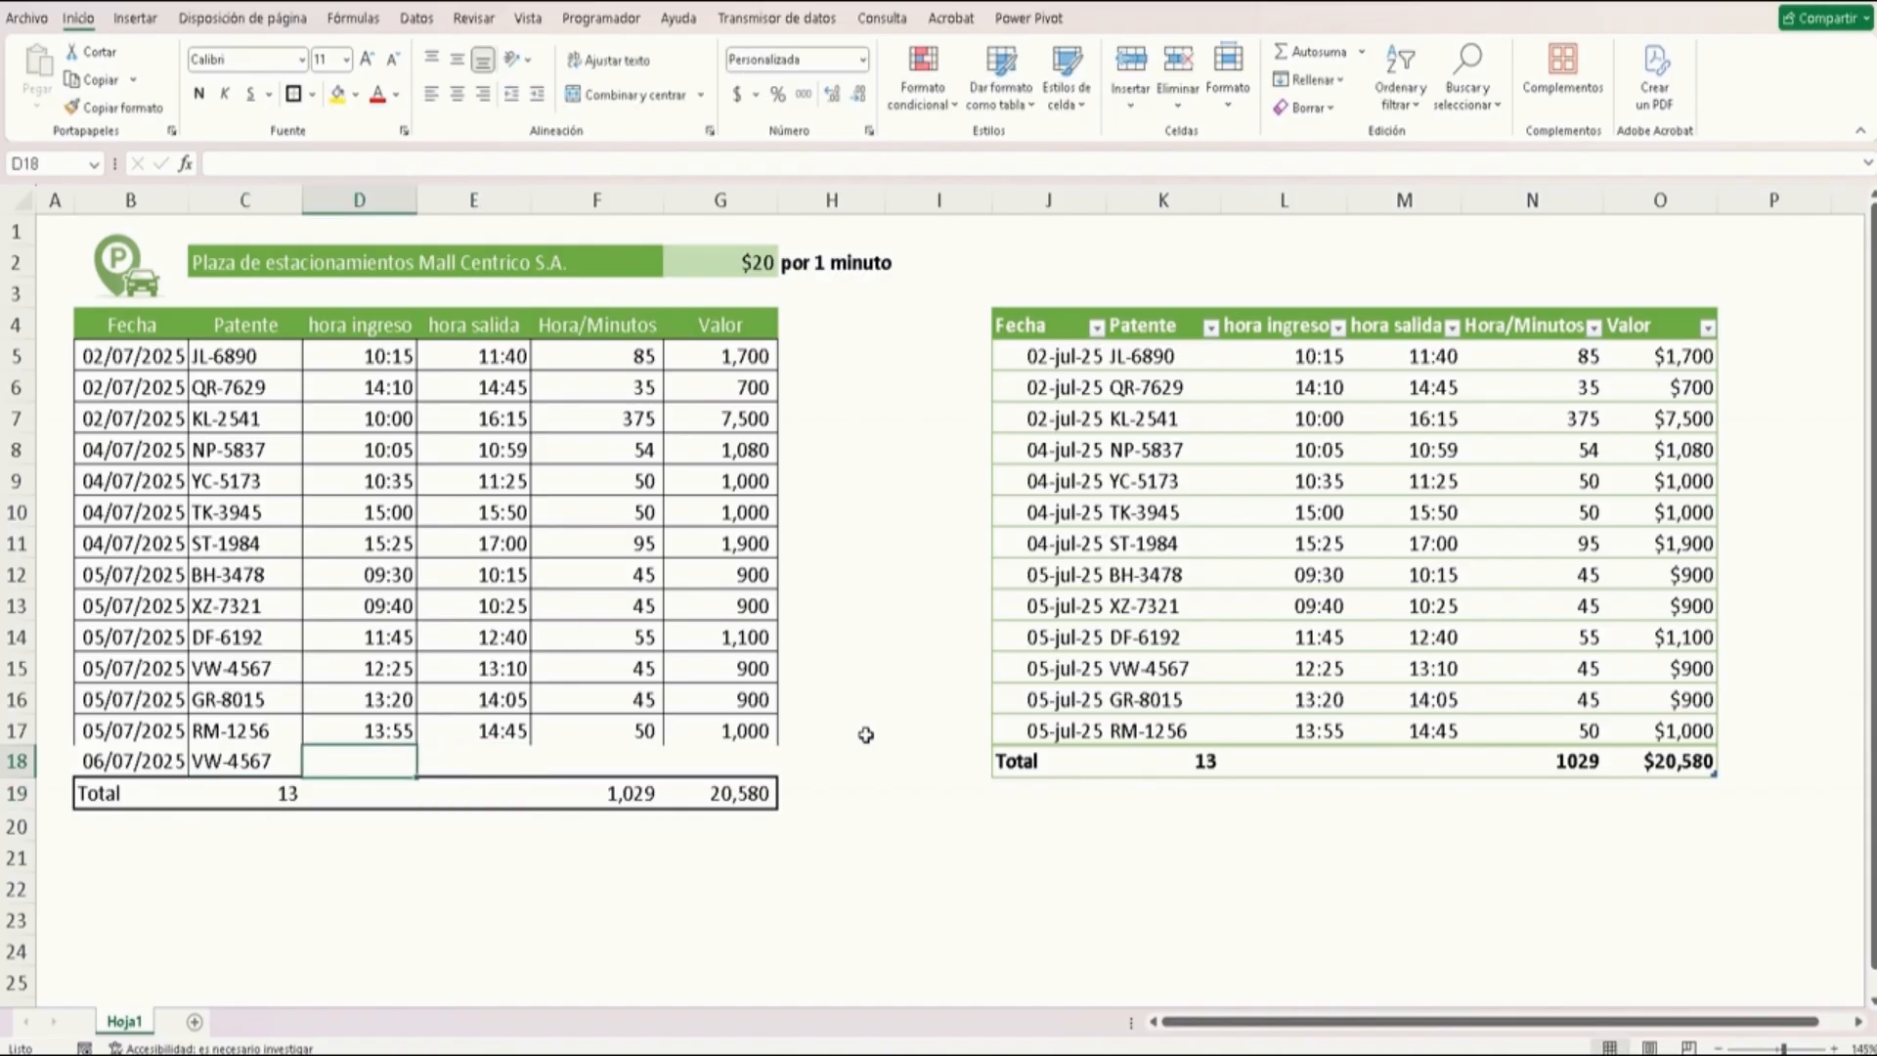
Enter hora ingreso 10:00 and hora salida 10:35 for the new record in the original table
text(10:)
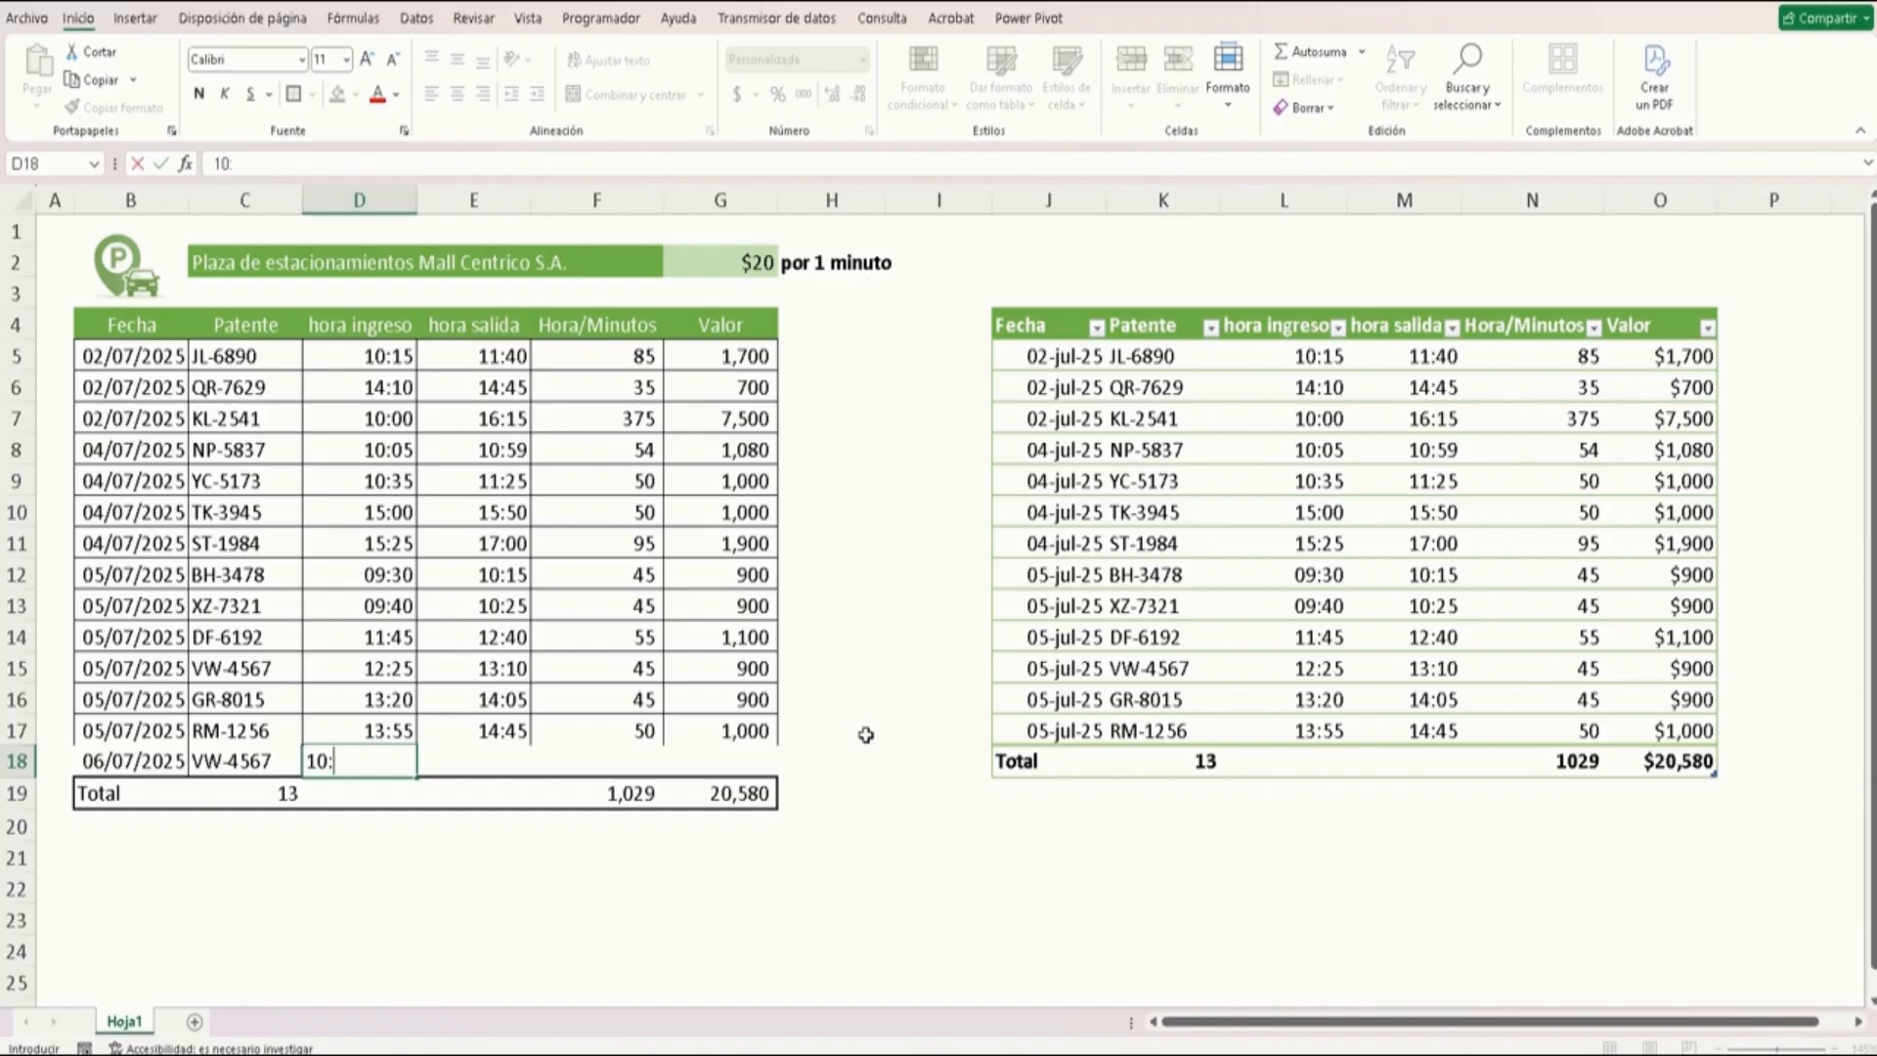
text(00)
key(Tab)
text(10)
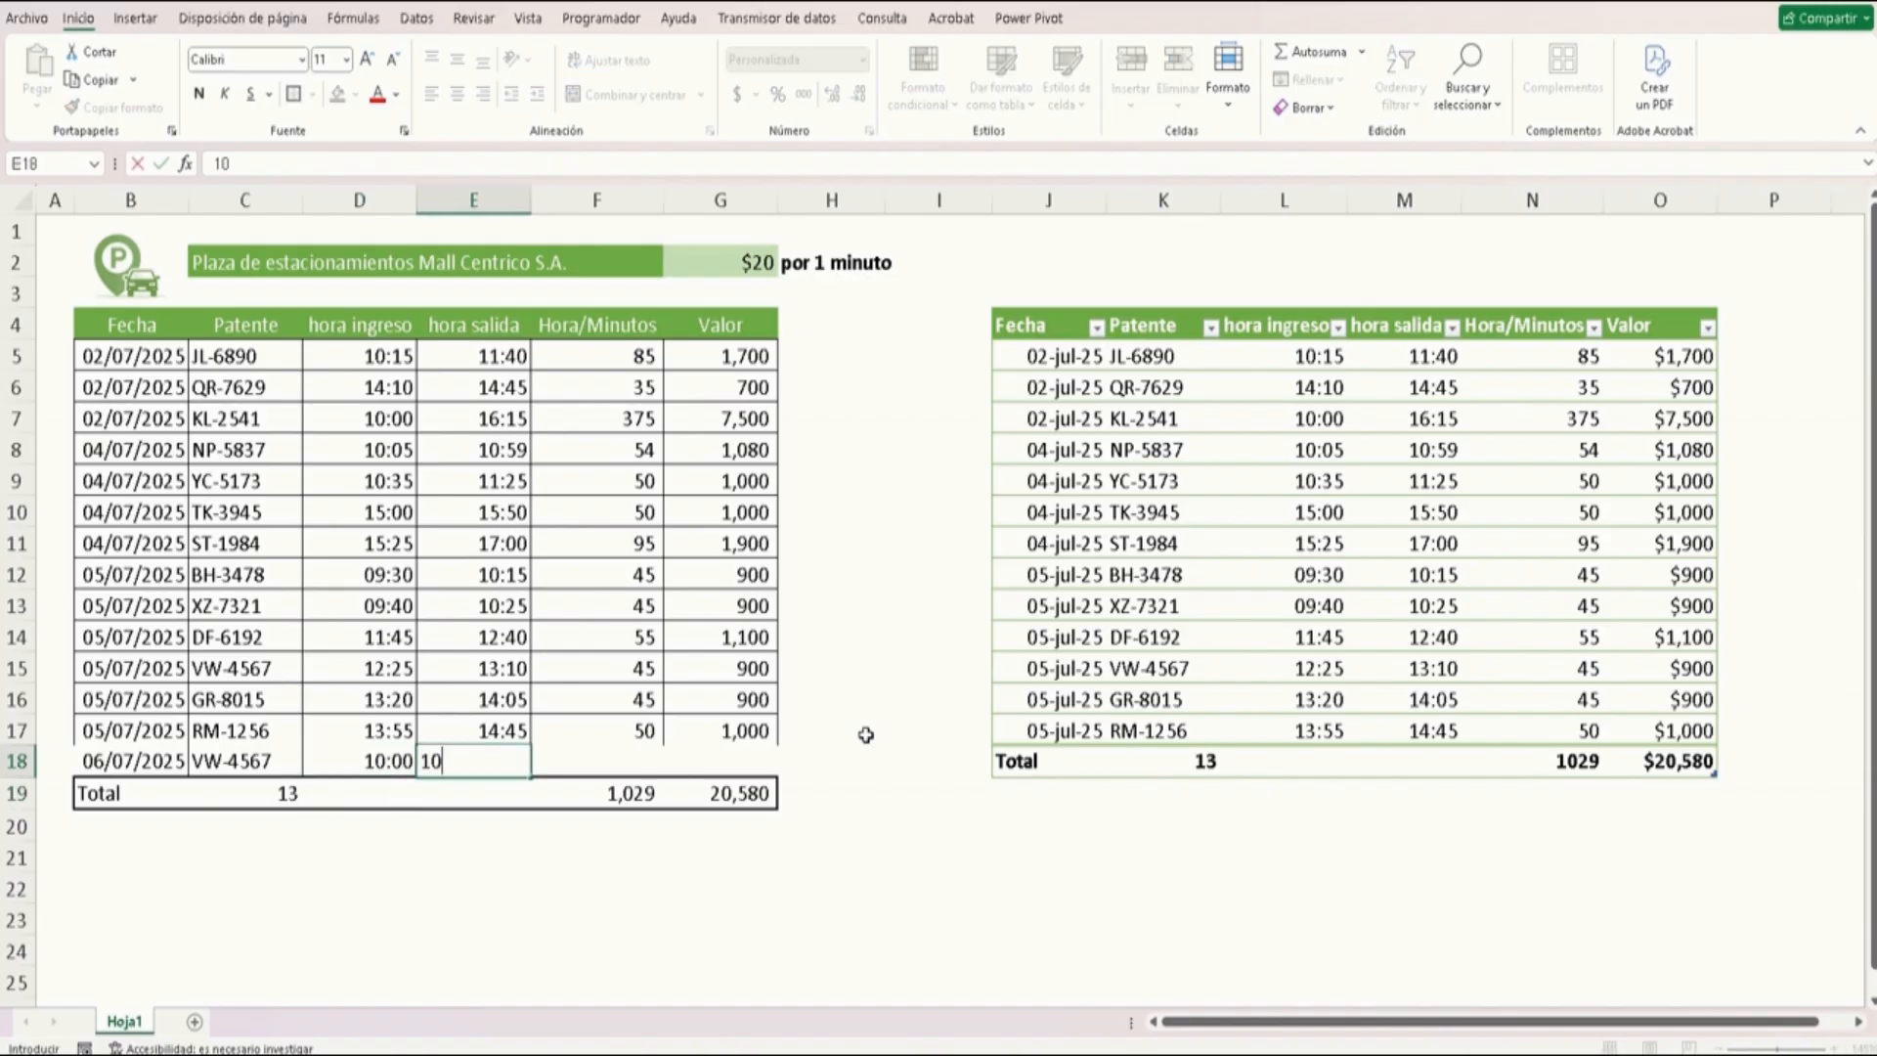
text(:35)
key(Tab)
key(Tab)
key(Tab)
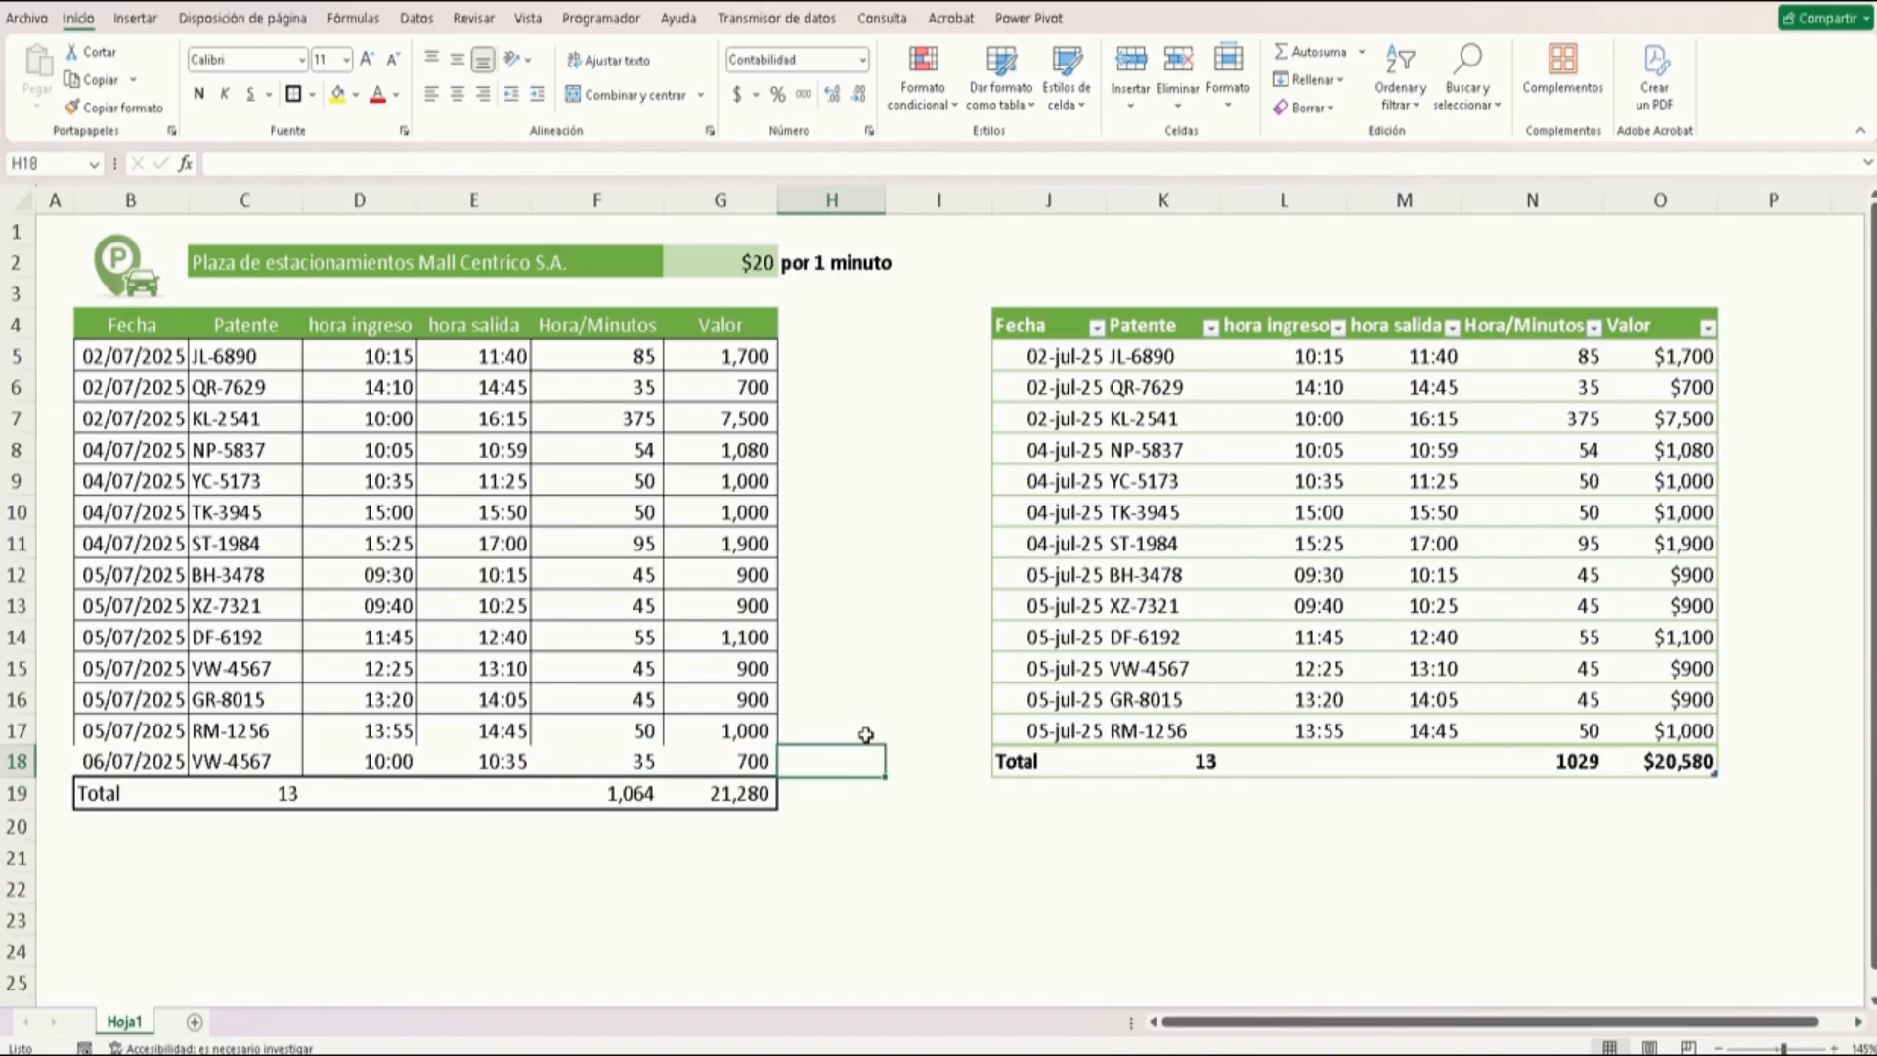
Apply all borders to the original table's last two records from Fecha to Valor
key(Left)
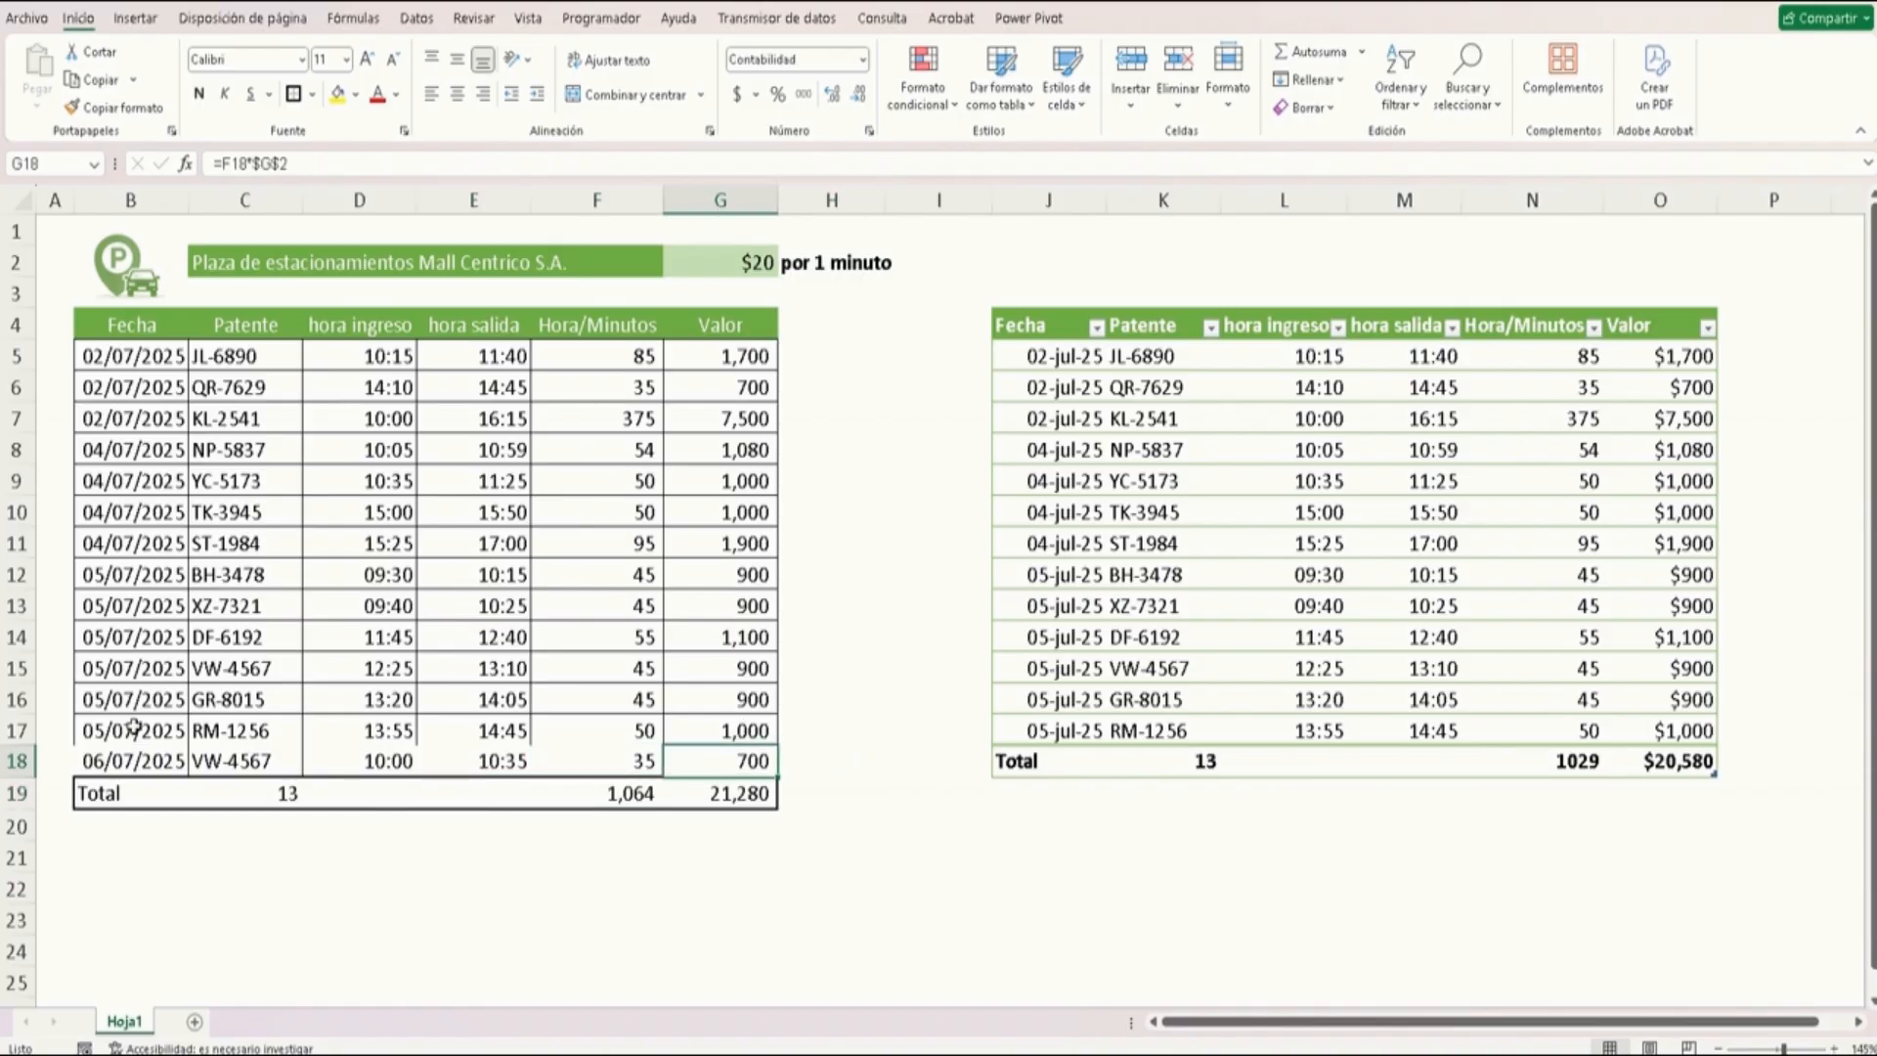
drag(137, 729, 702, 753)
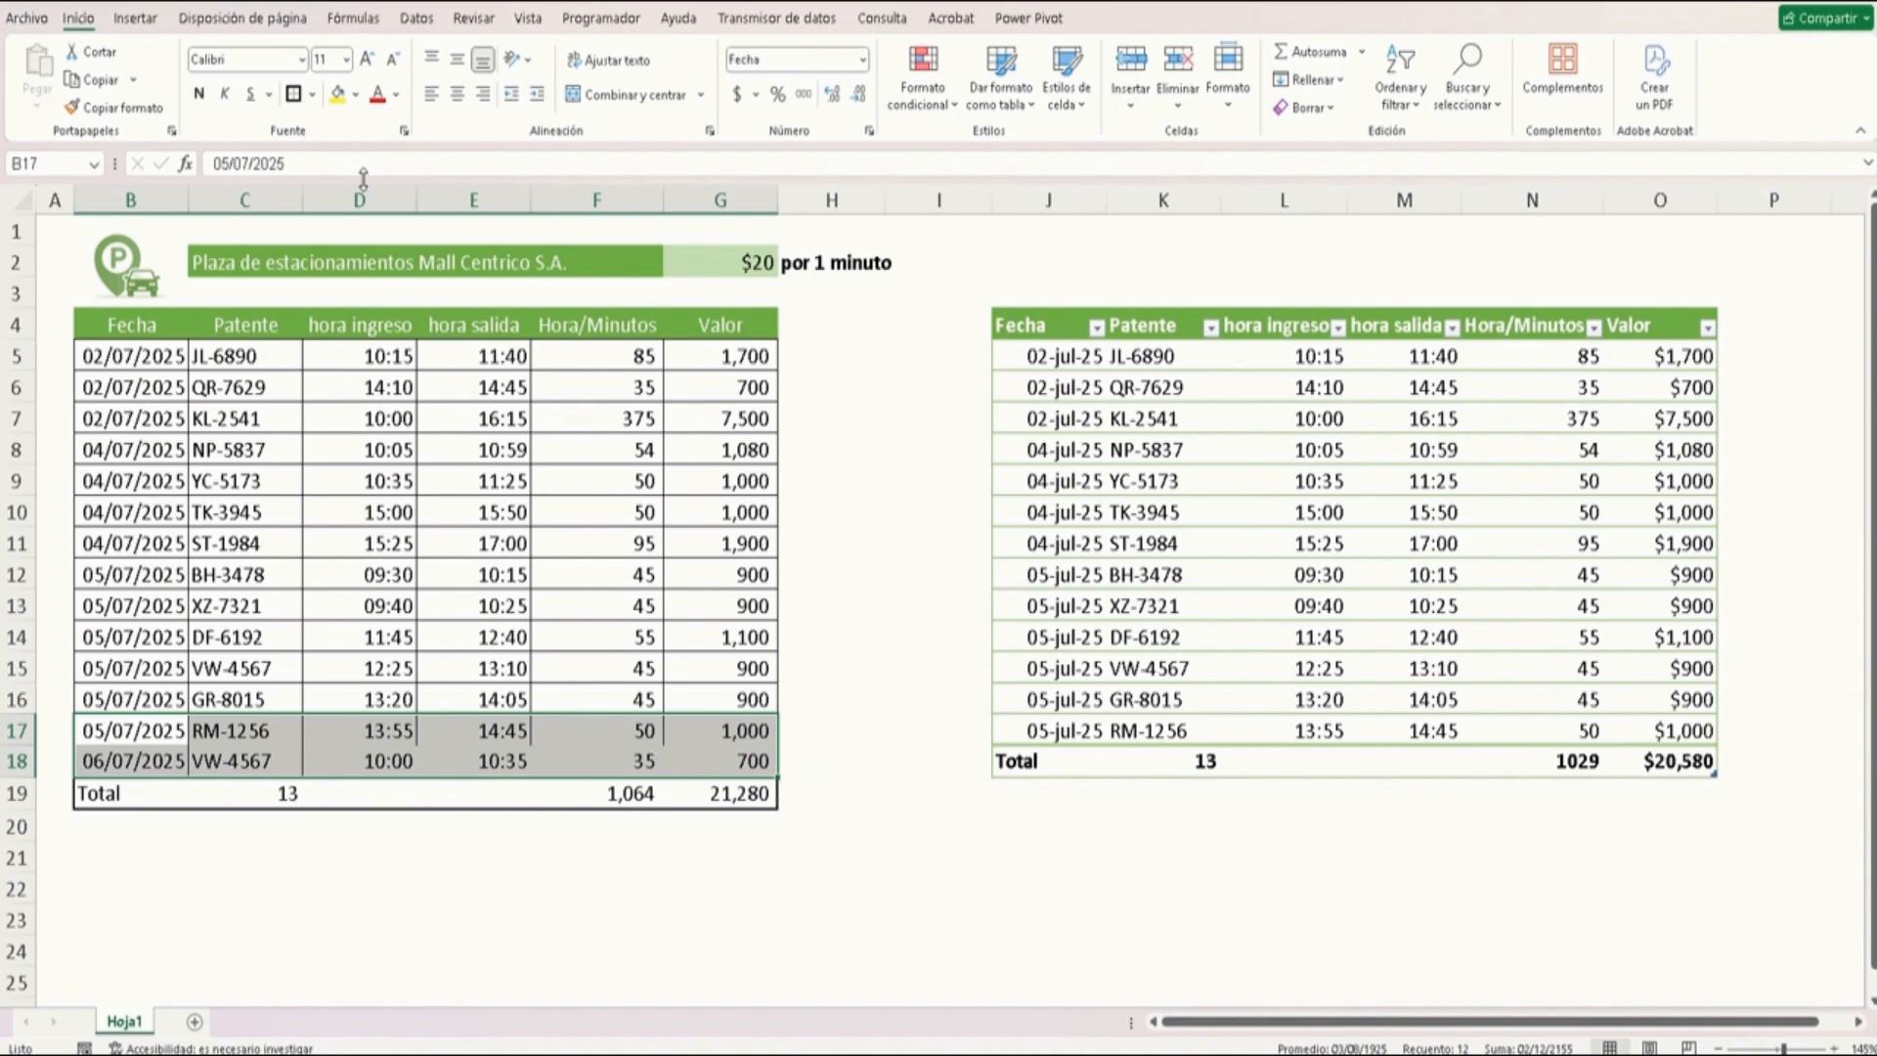
click(312, 94)
click(346, 319)
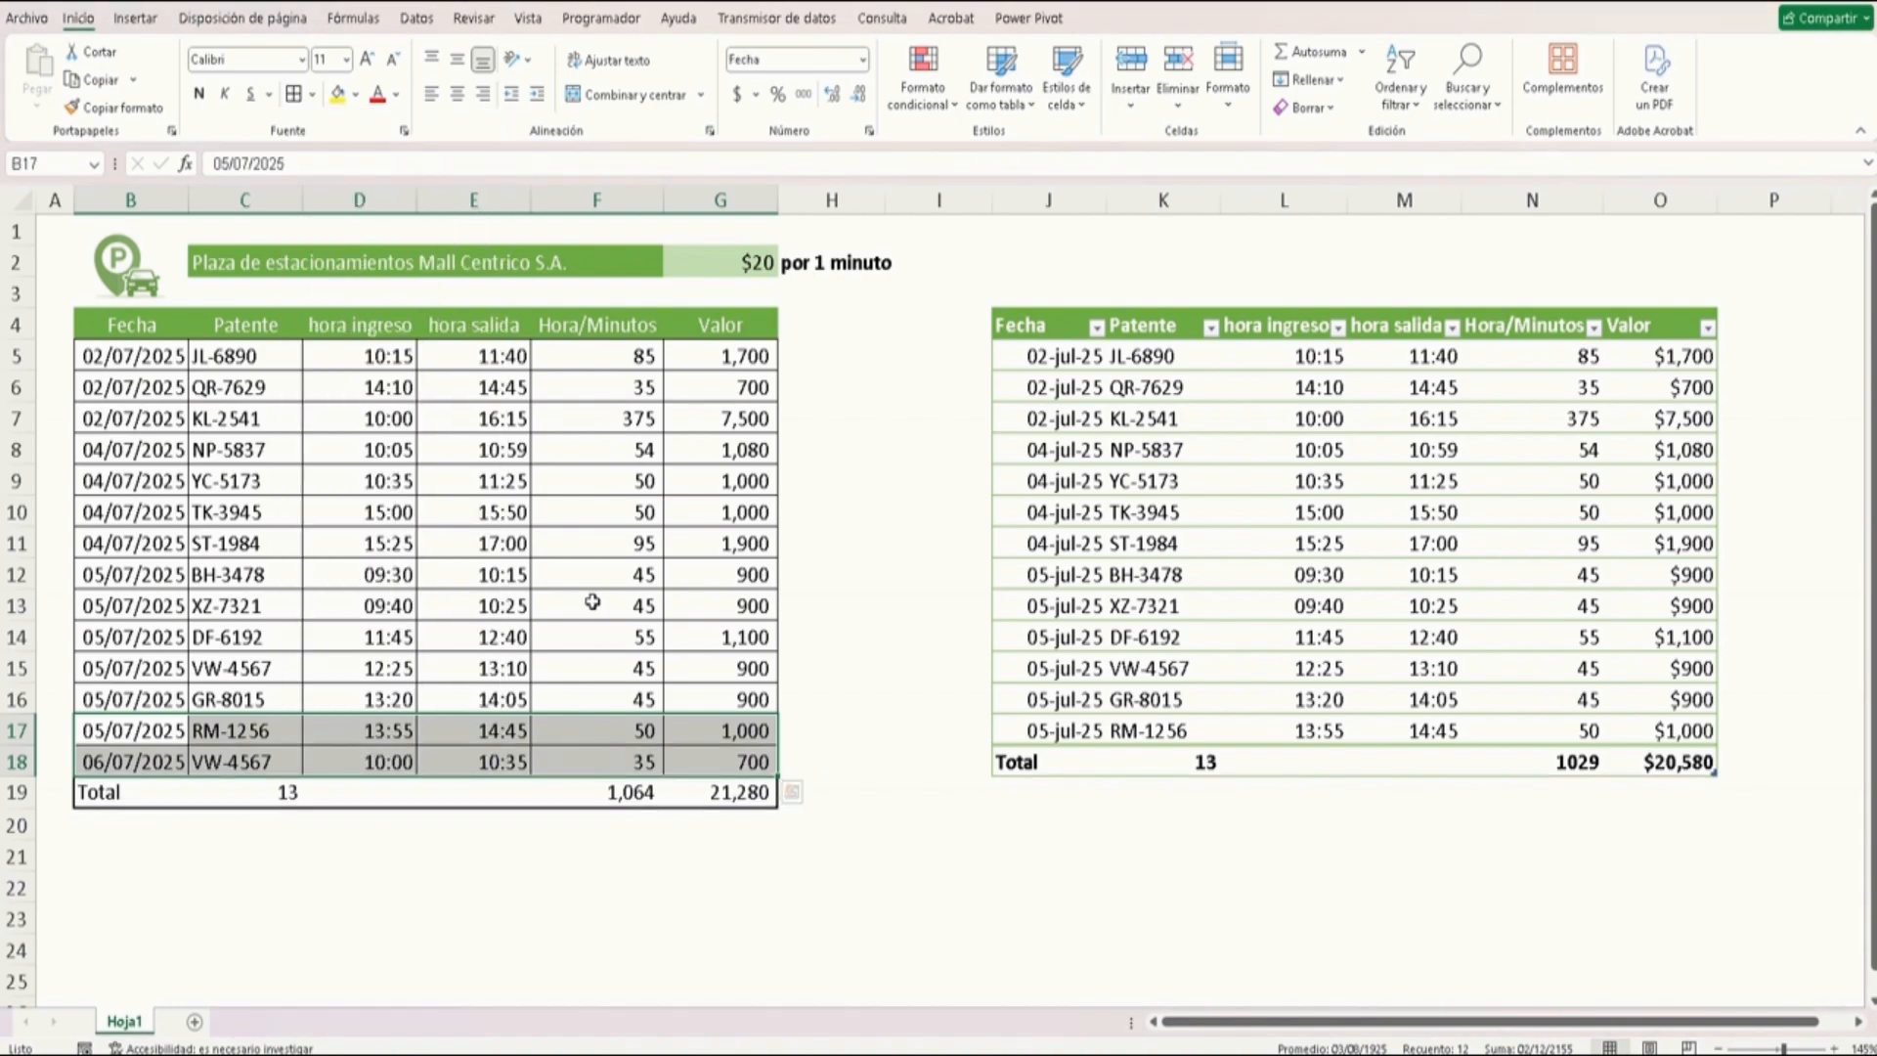
Extend the original Total row's CONTARA formula under Patente to cover C5:C18
click(721, 792)
double_click(727, 795)
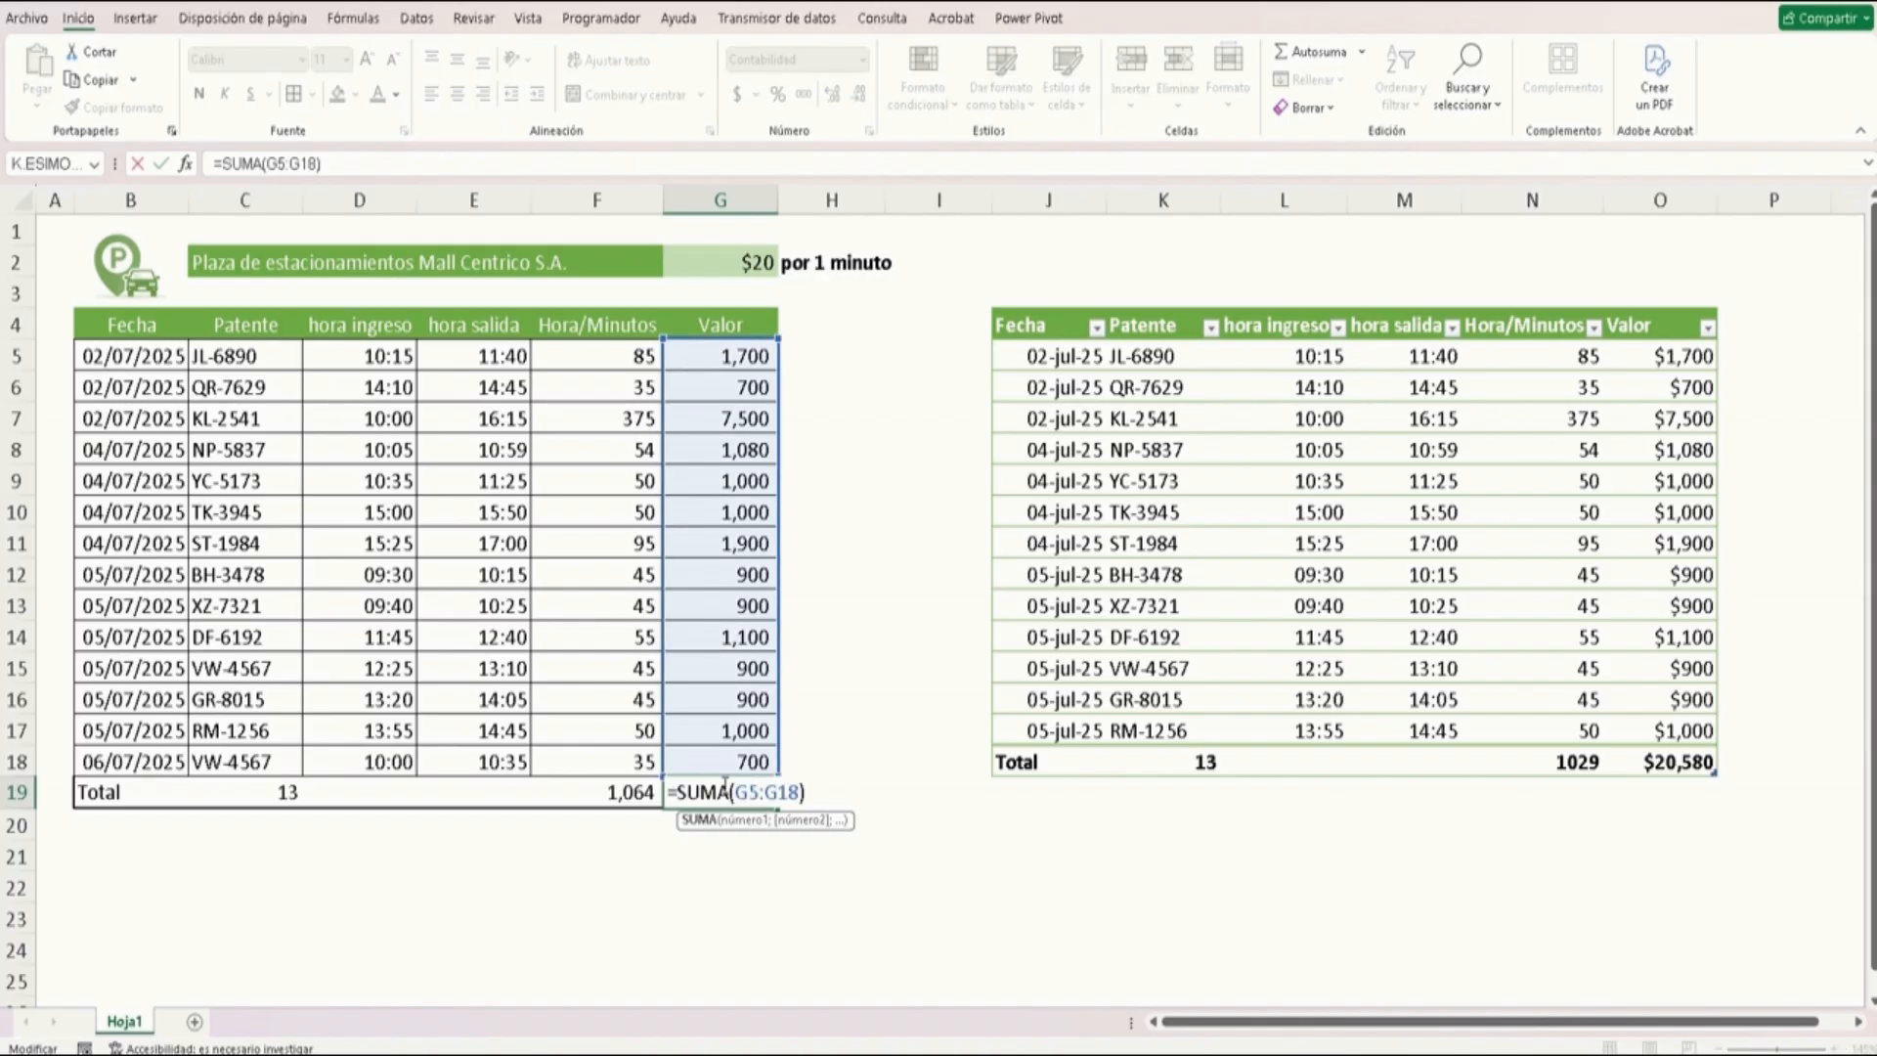
key(Escape)
double_click(643, 794)
key(Escape)
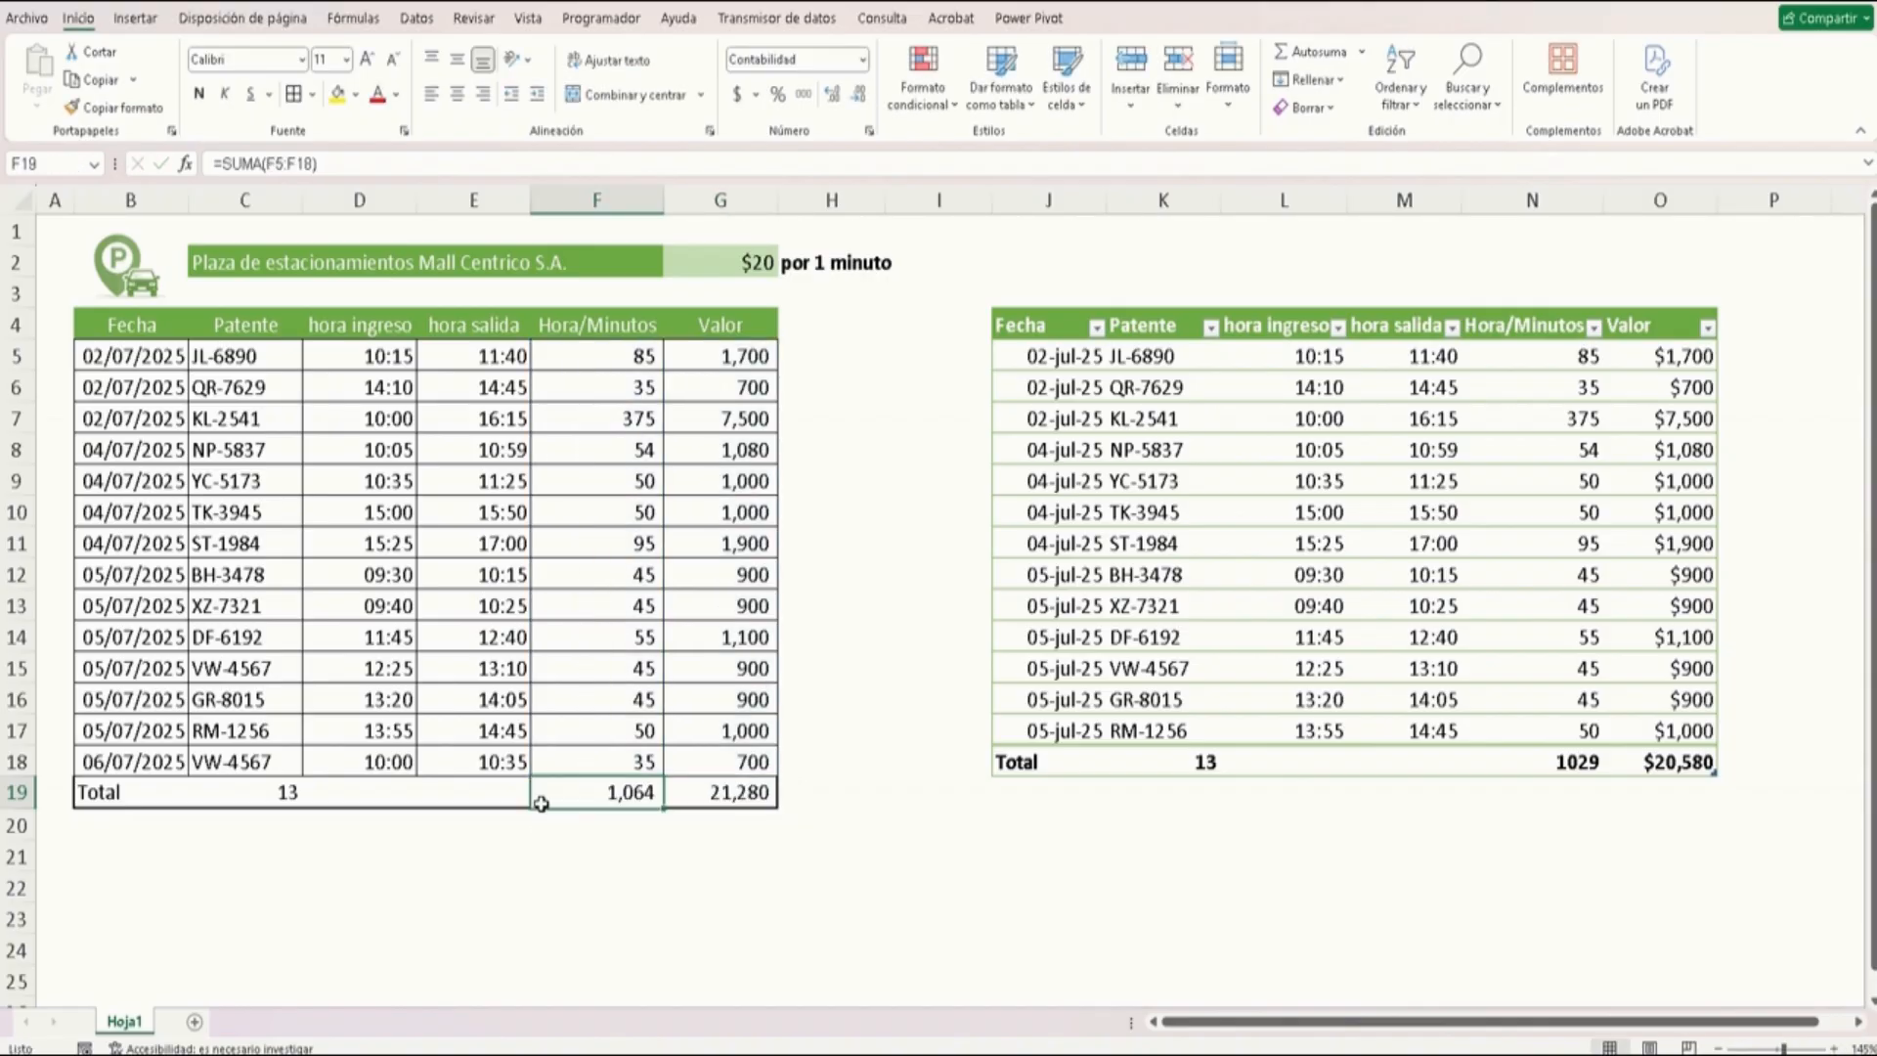
double_click(290, 794)
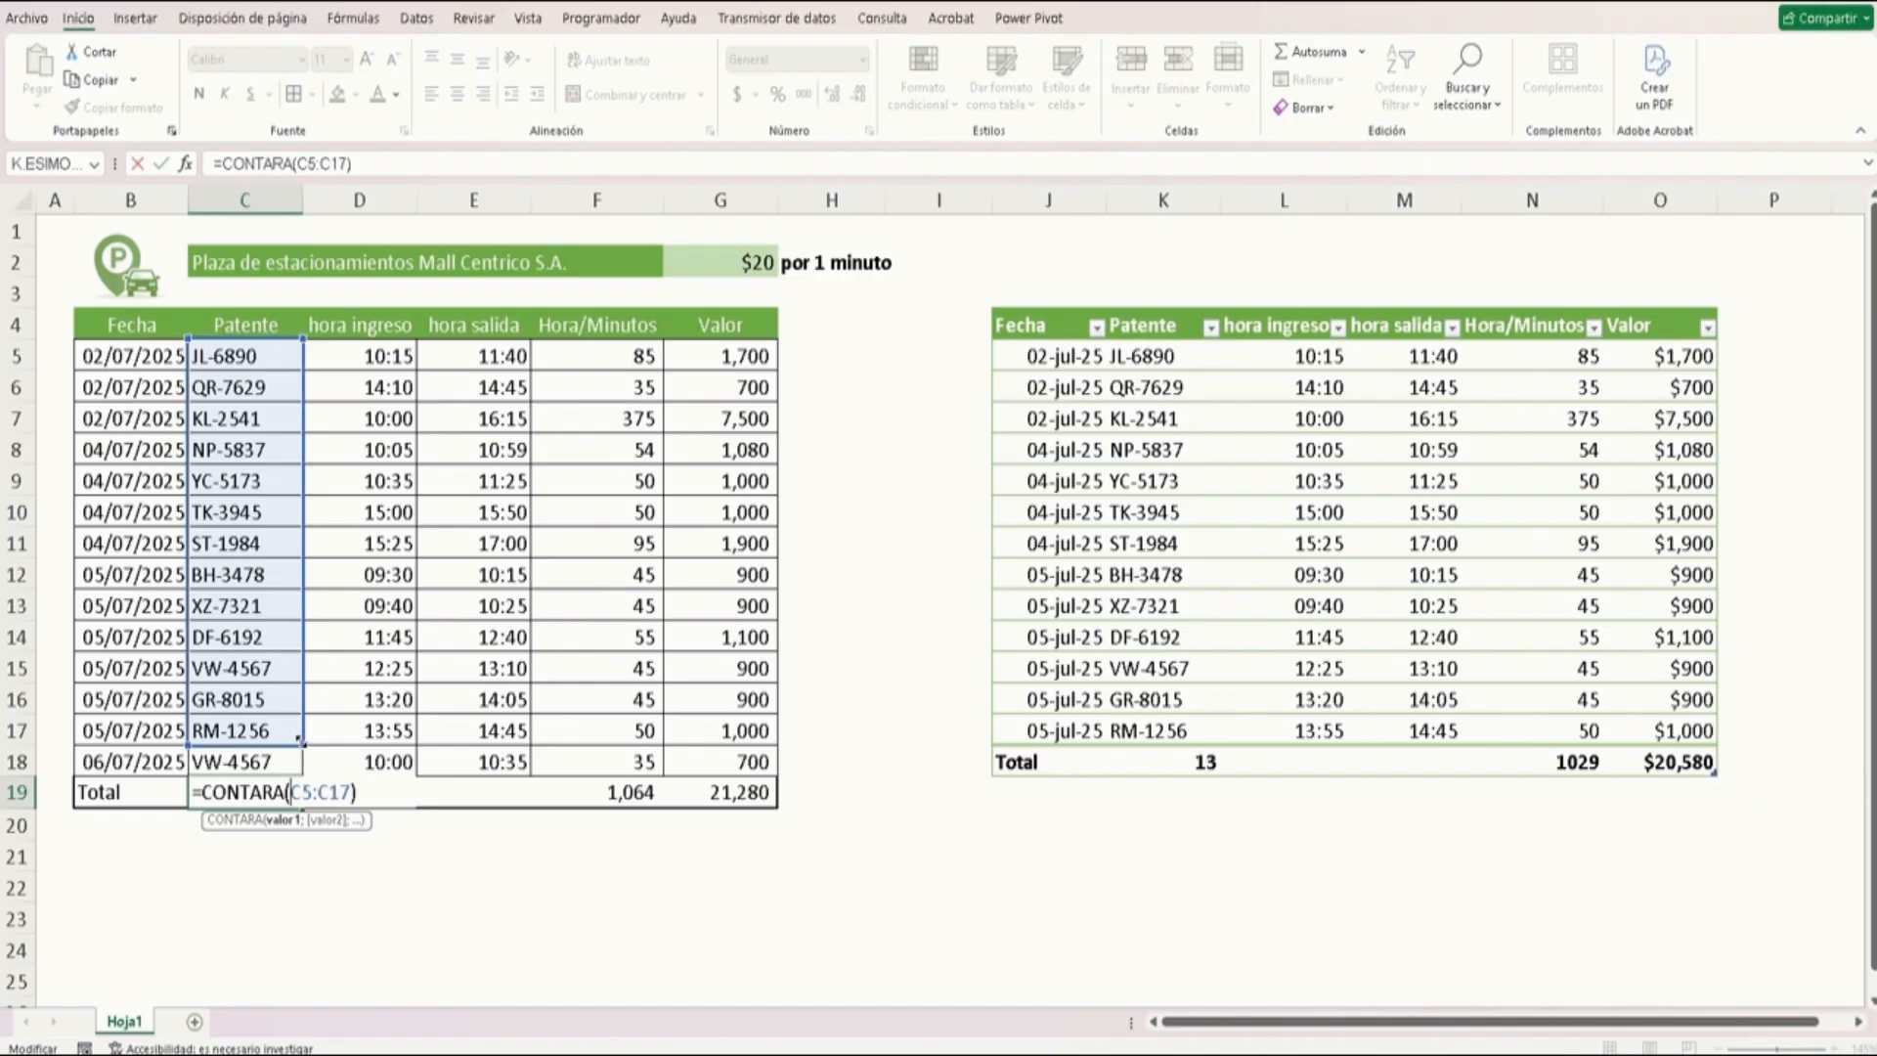
drag(299, 741, 298, 773)
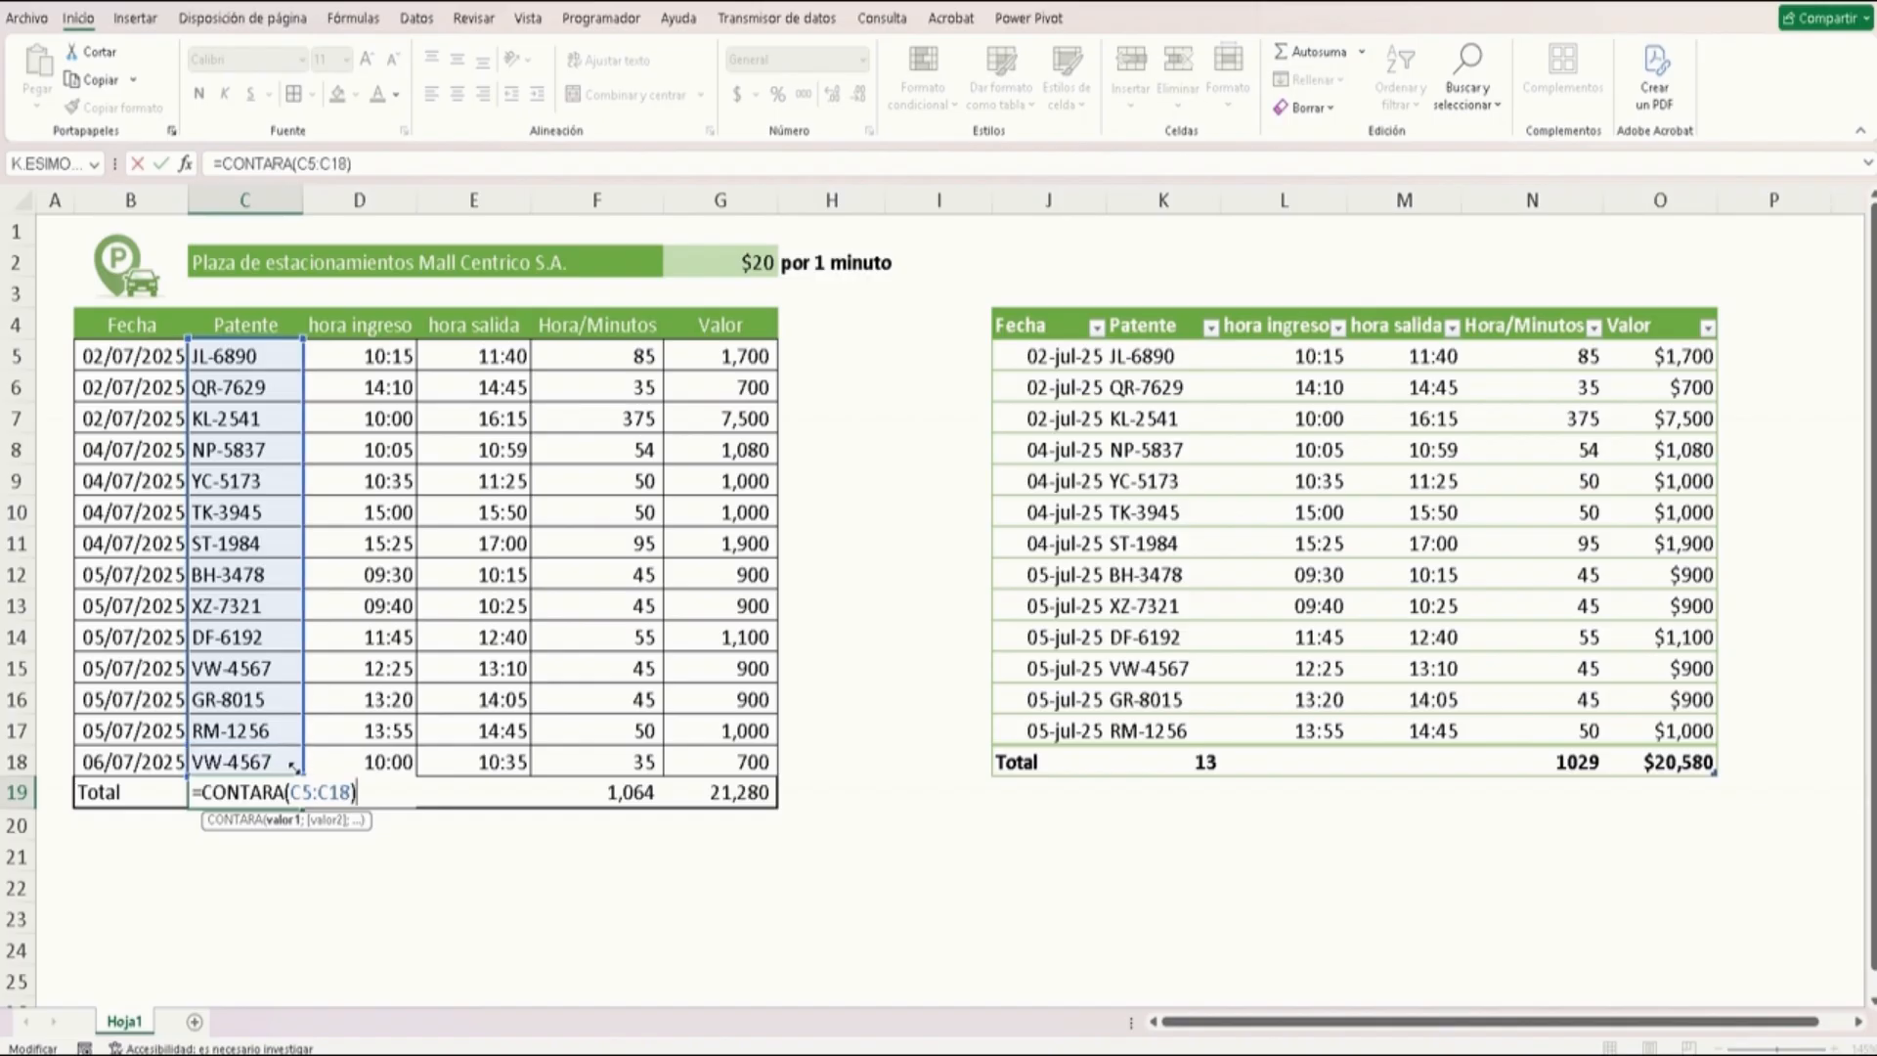
key(ctrl+Return)
Review the formulas in the original table's Total row
key(Right)
key(Right)
key(Right)
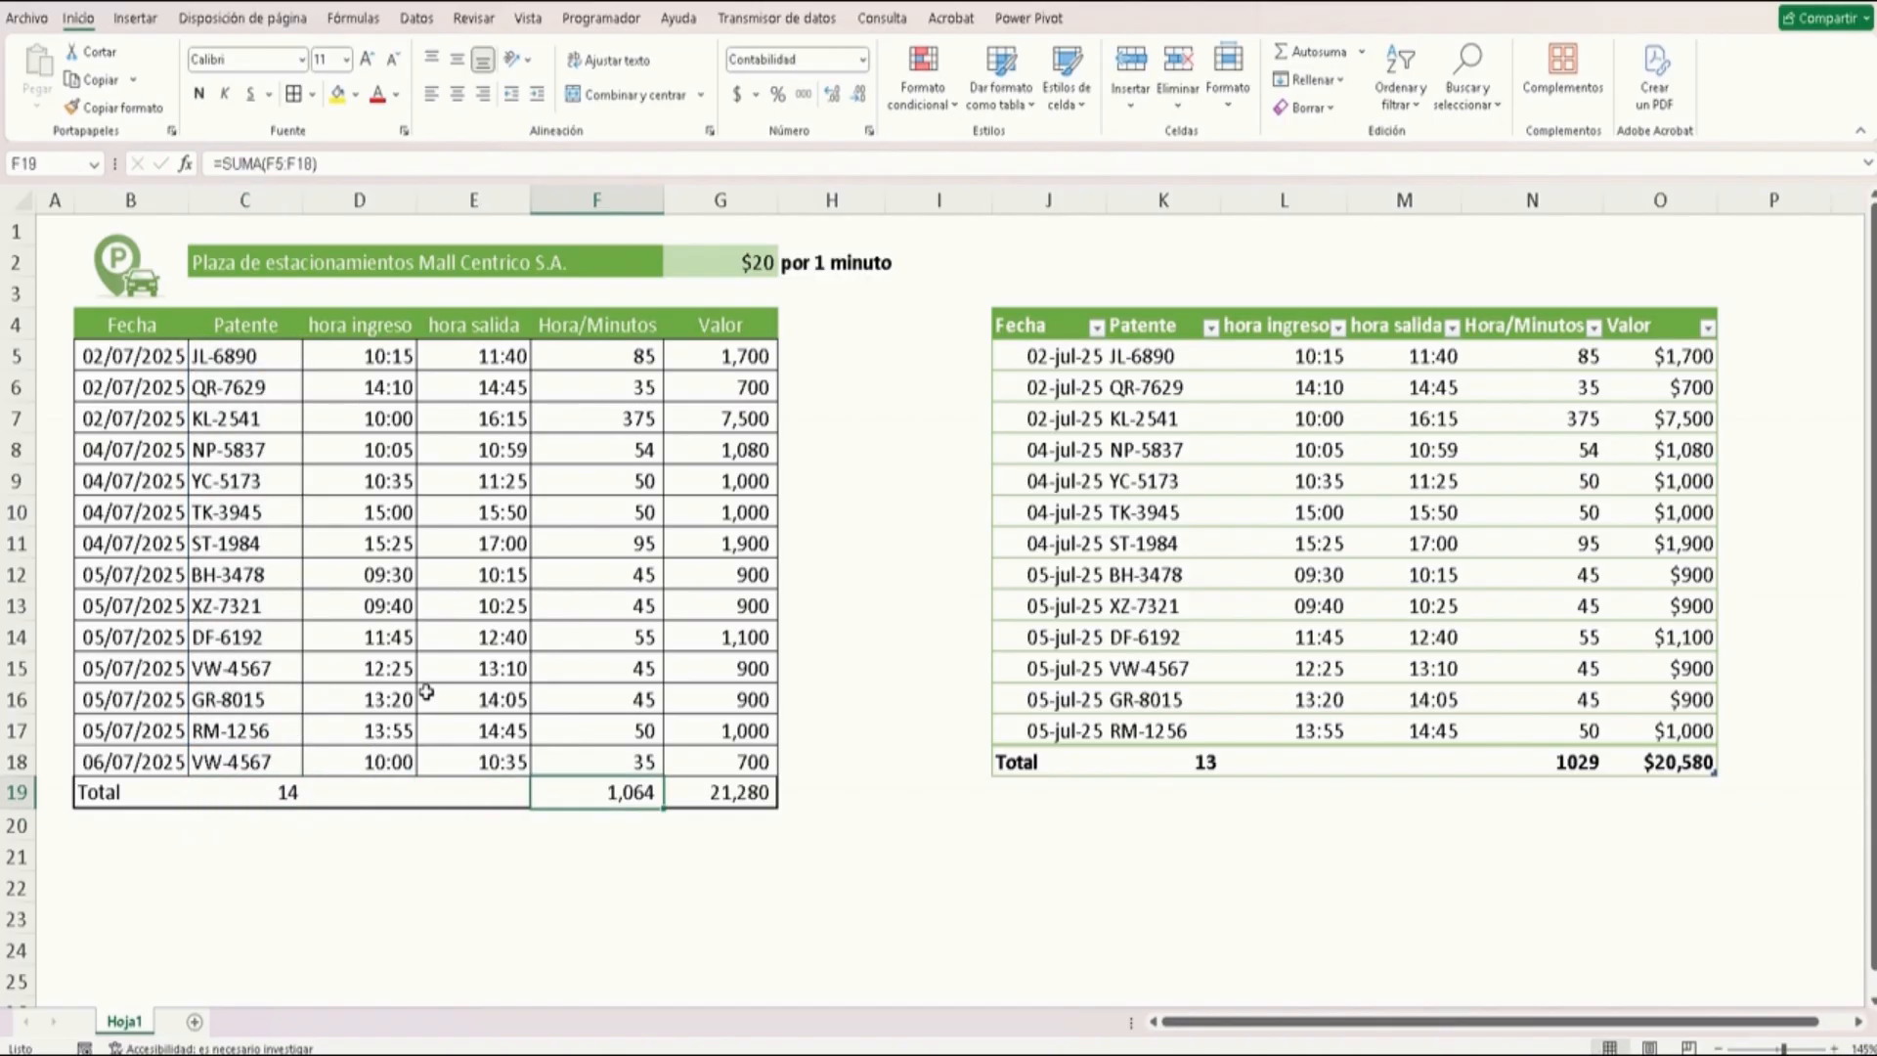
key(F2)
key(Escape)
key(Left)
key(Left)
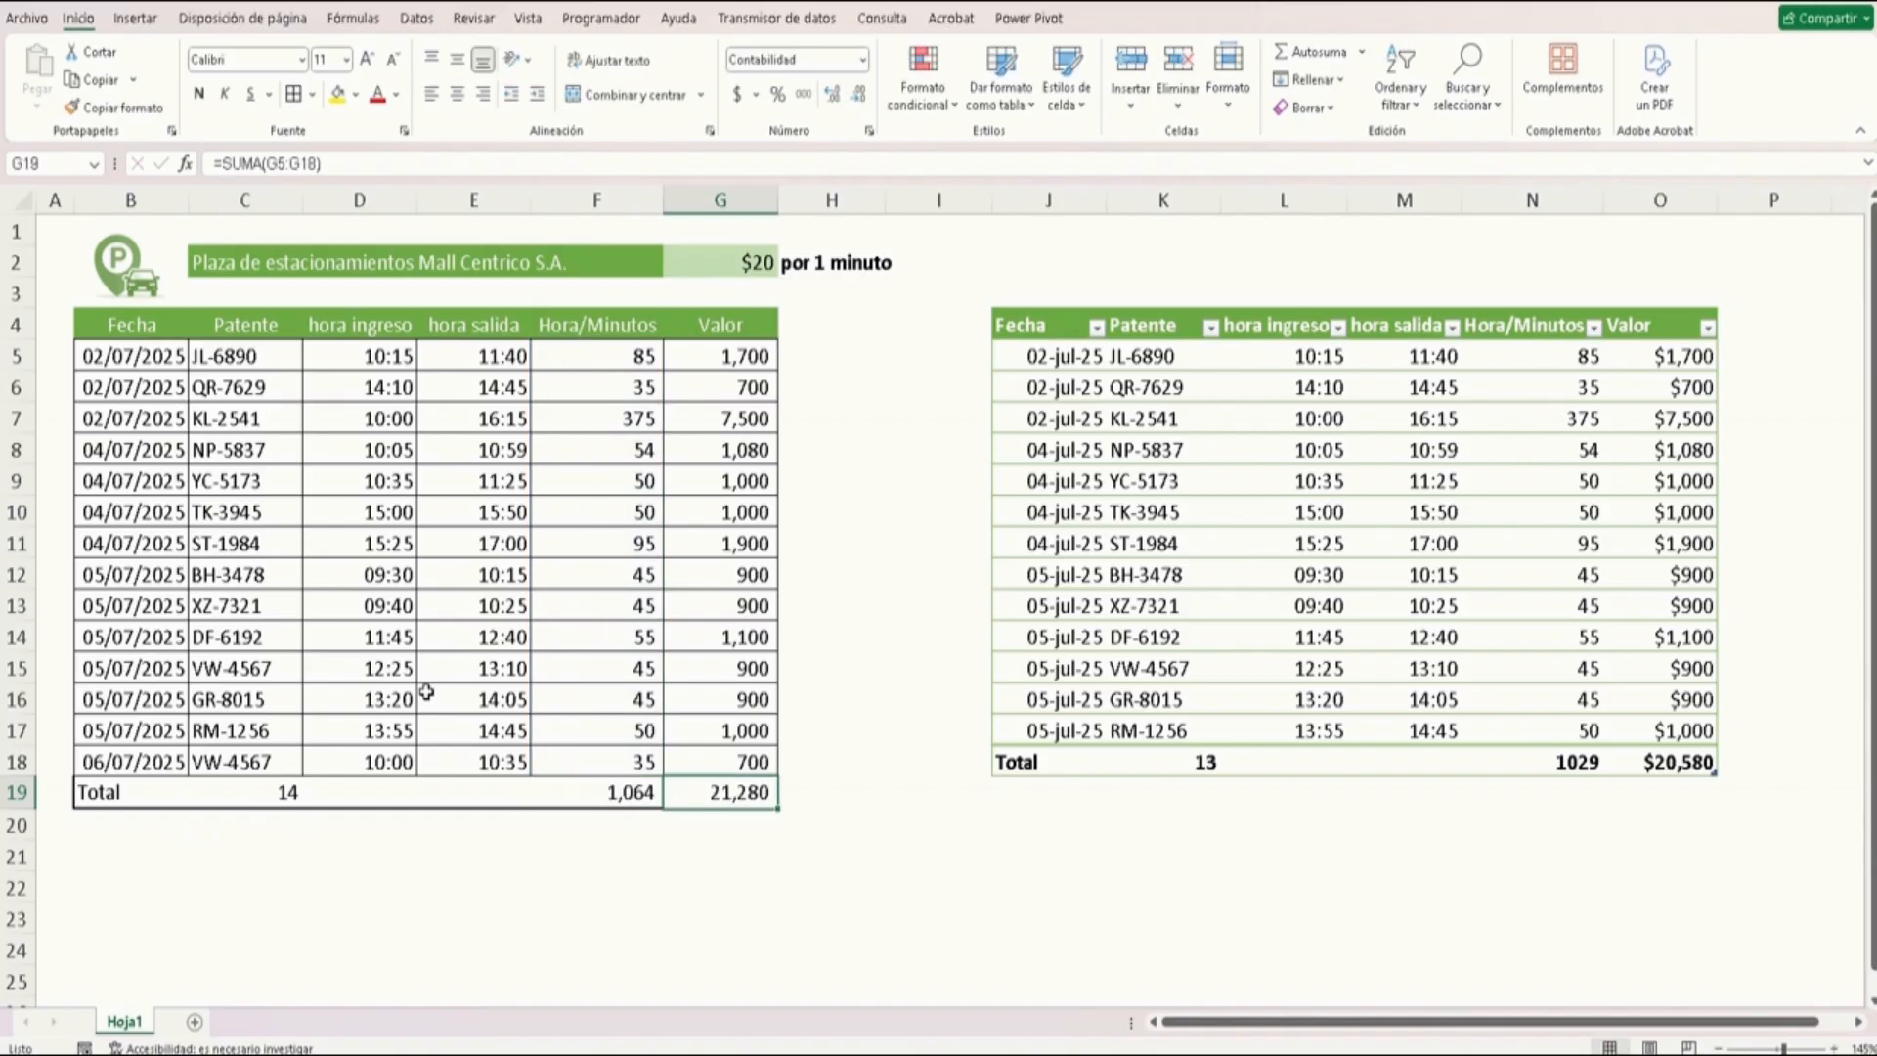
key(Left)
key(Left)
key(Right)
key(Right)
key(Right)
key(Right)
key(Right)
key(Left)
key(Left)
key(Left)
key(Left)
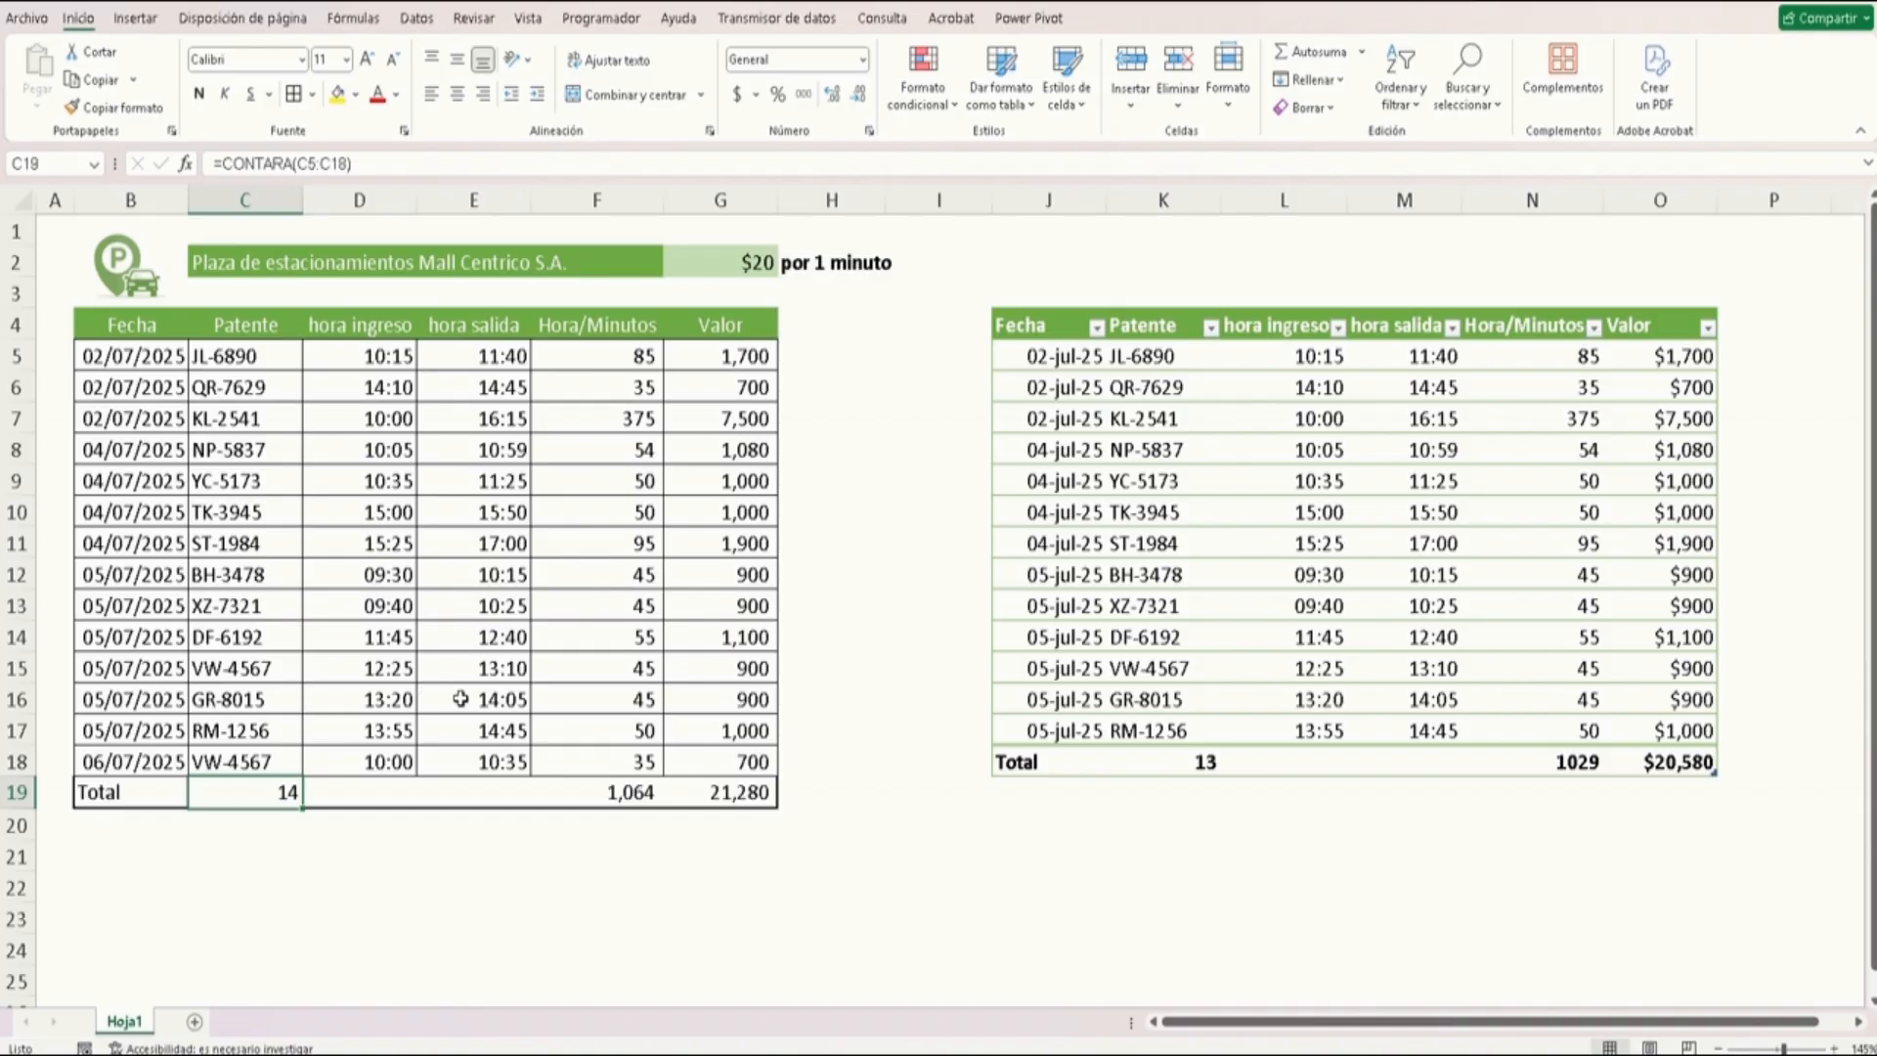
Add a new row to the formatted table and enter the date 06/7/25
click(1173, 725)
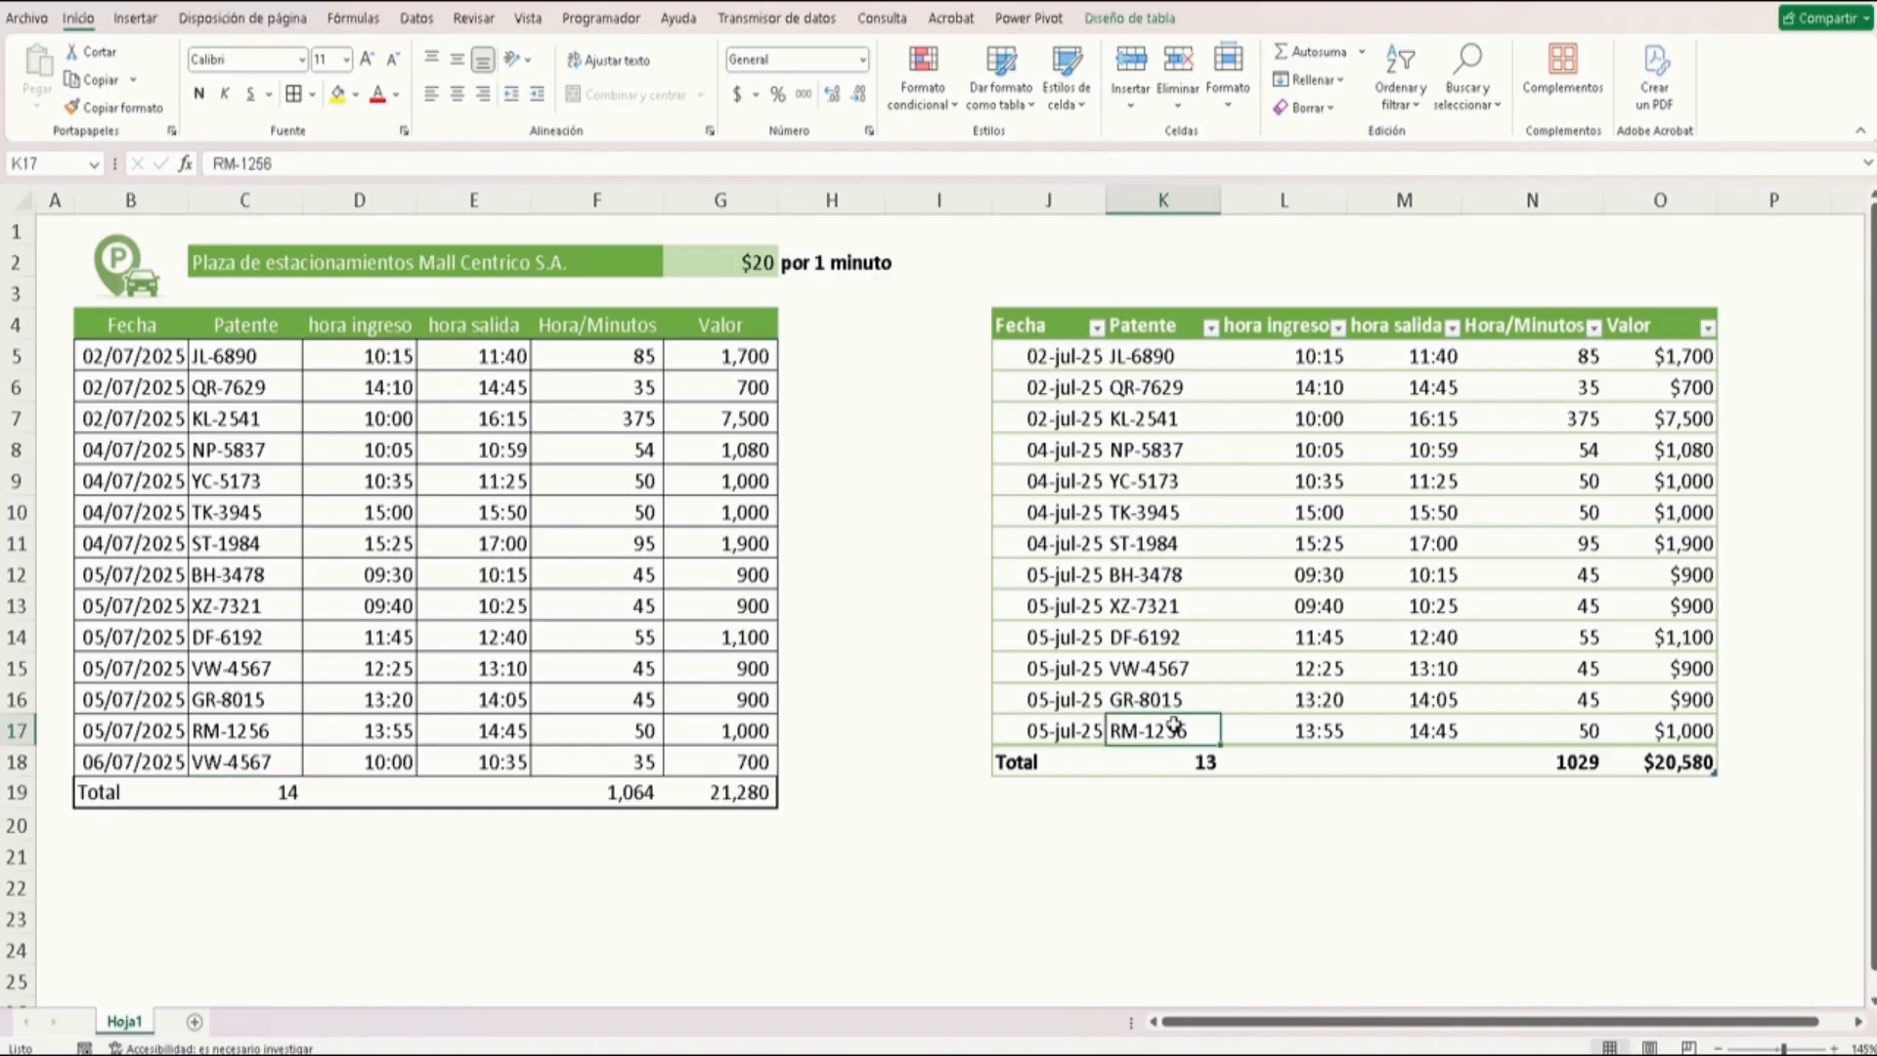
key(Right)
key(Right)
key(Right)
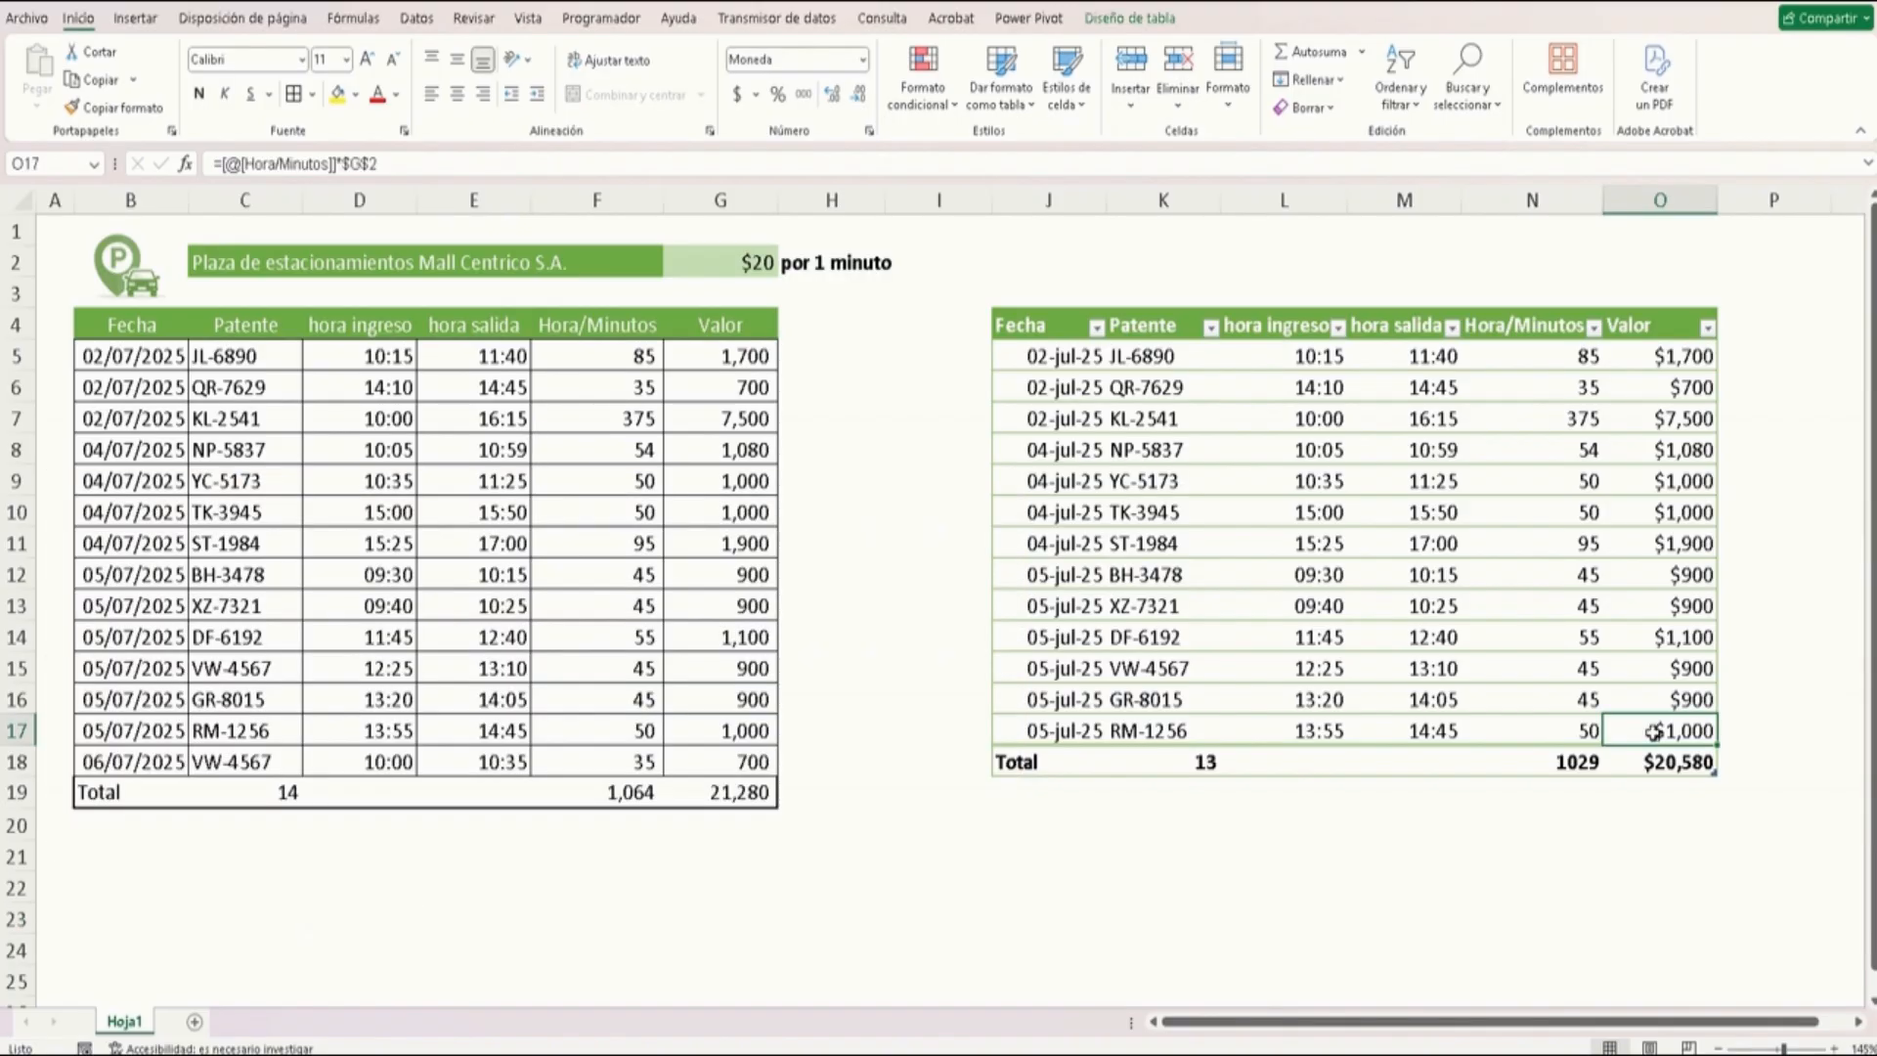
key(Tab)
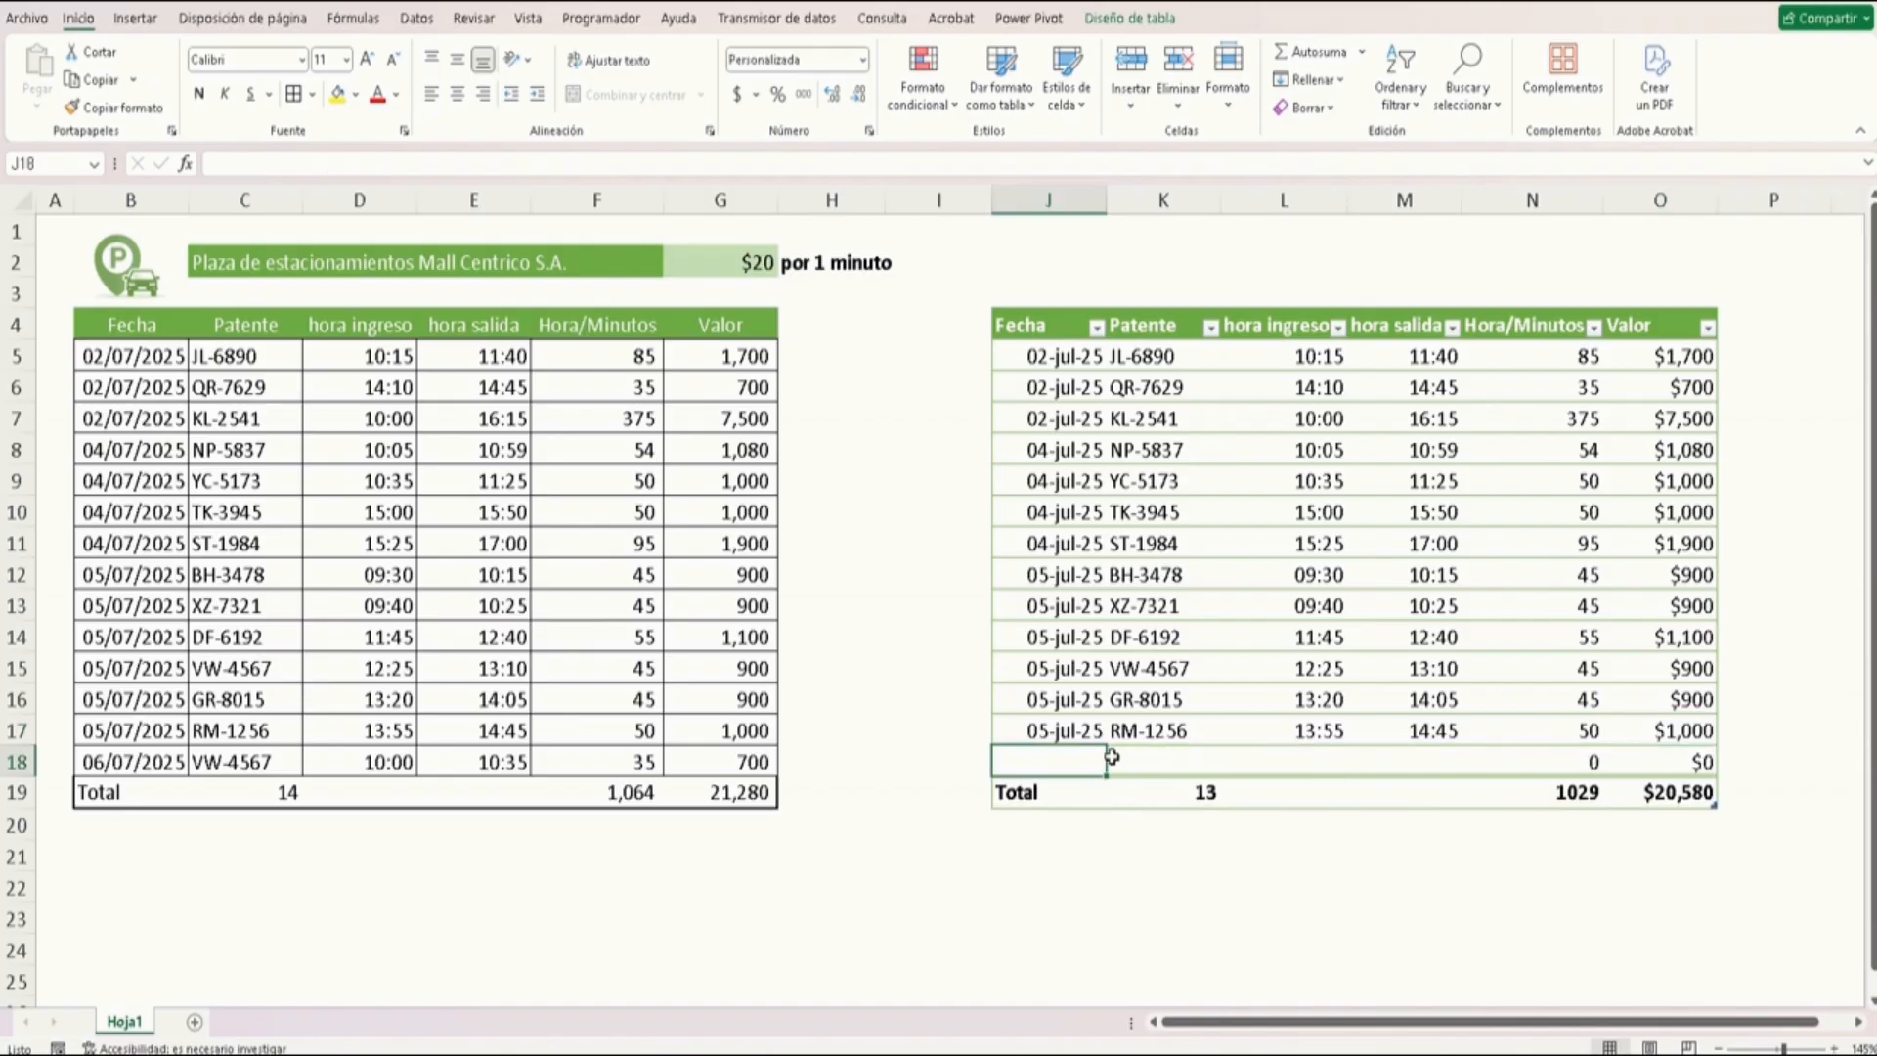
text(06/7/25)
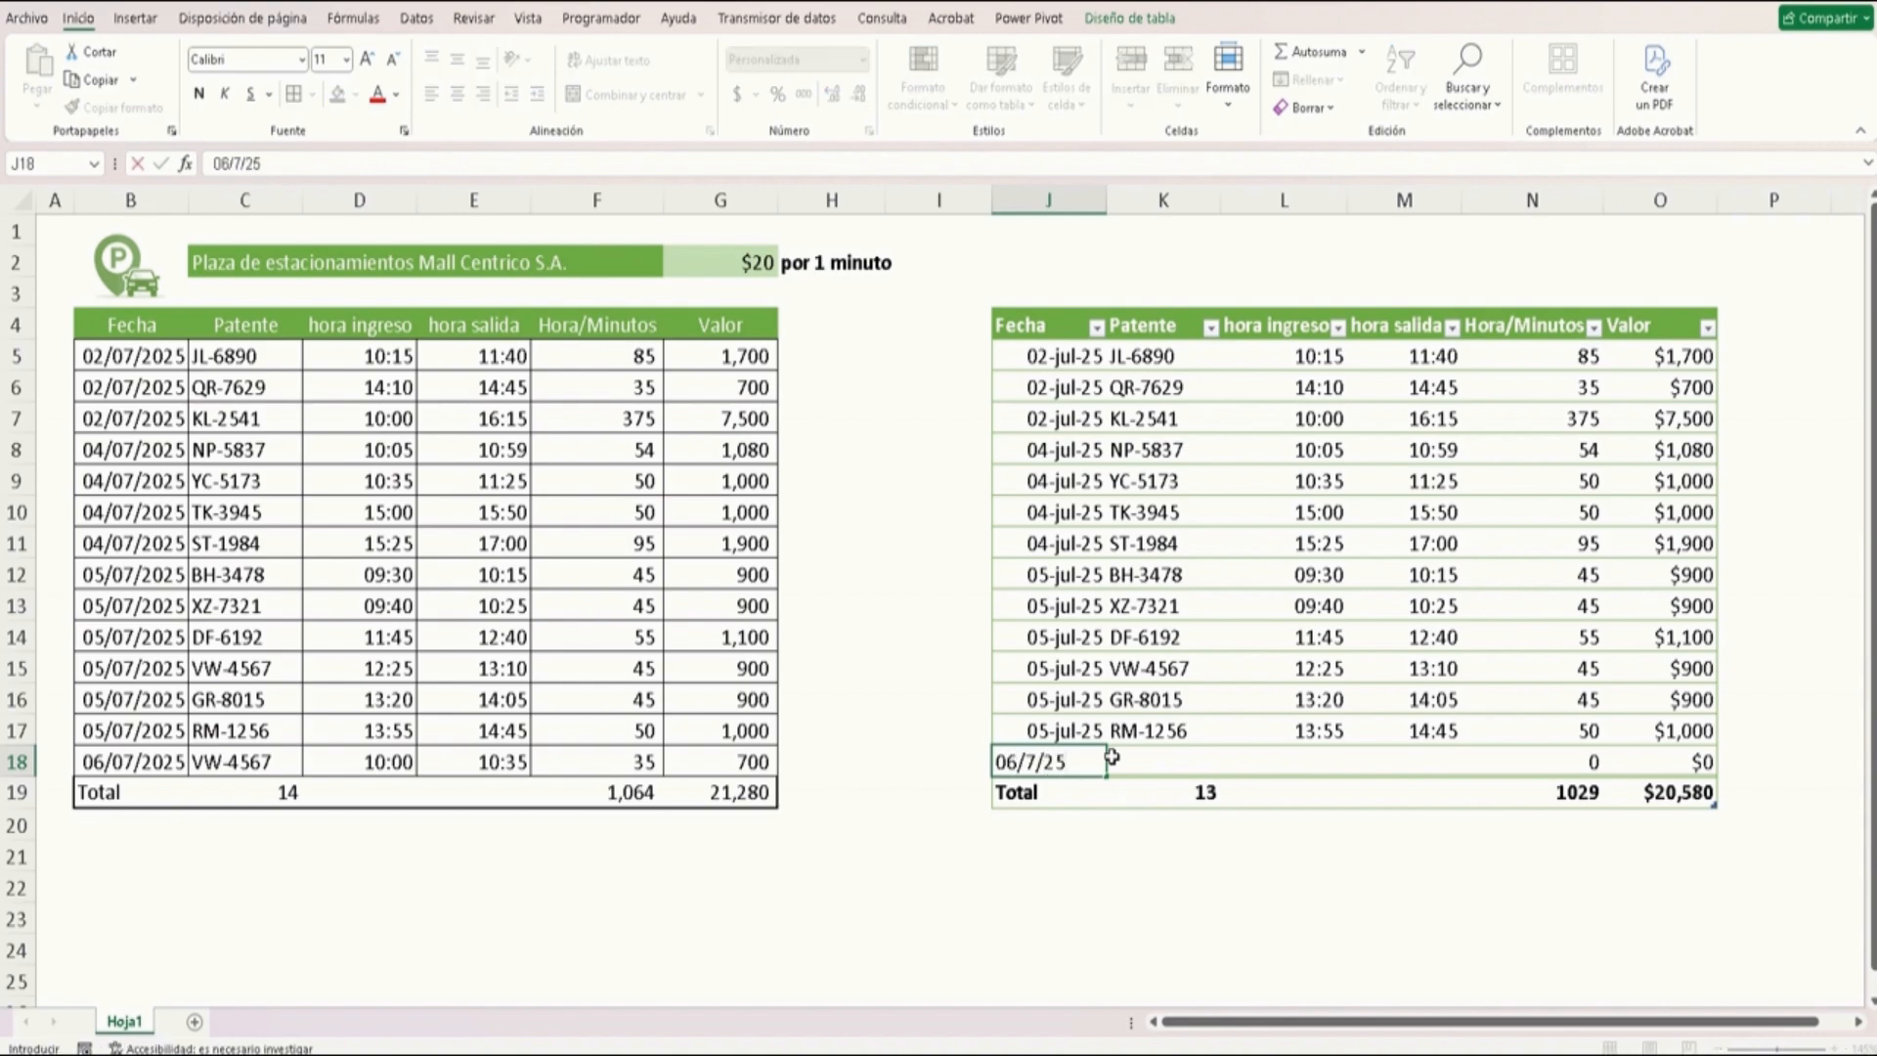
key(Return)
key(Right)
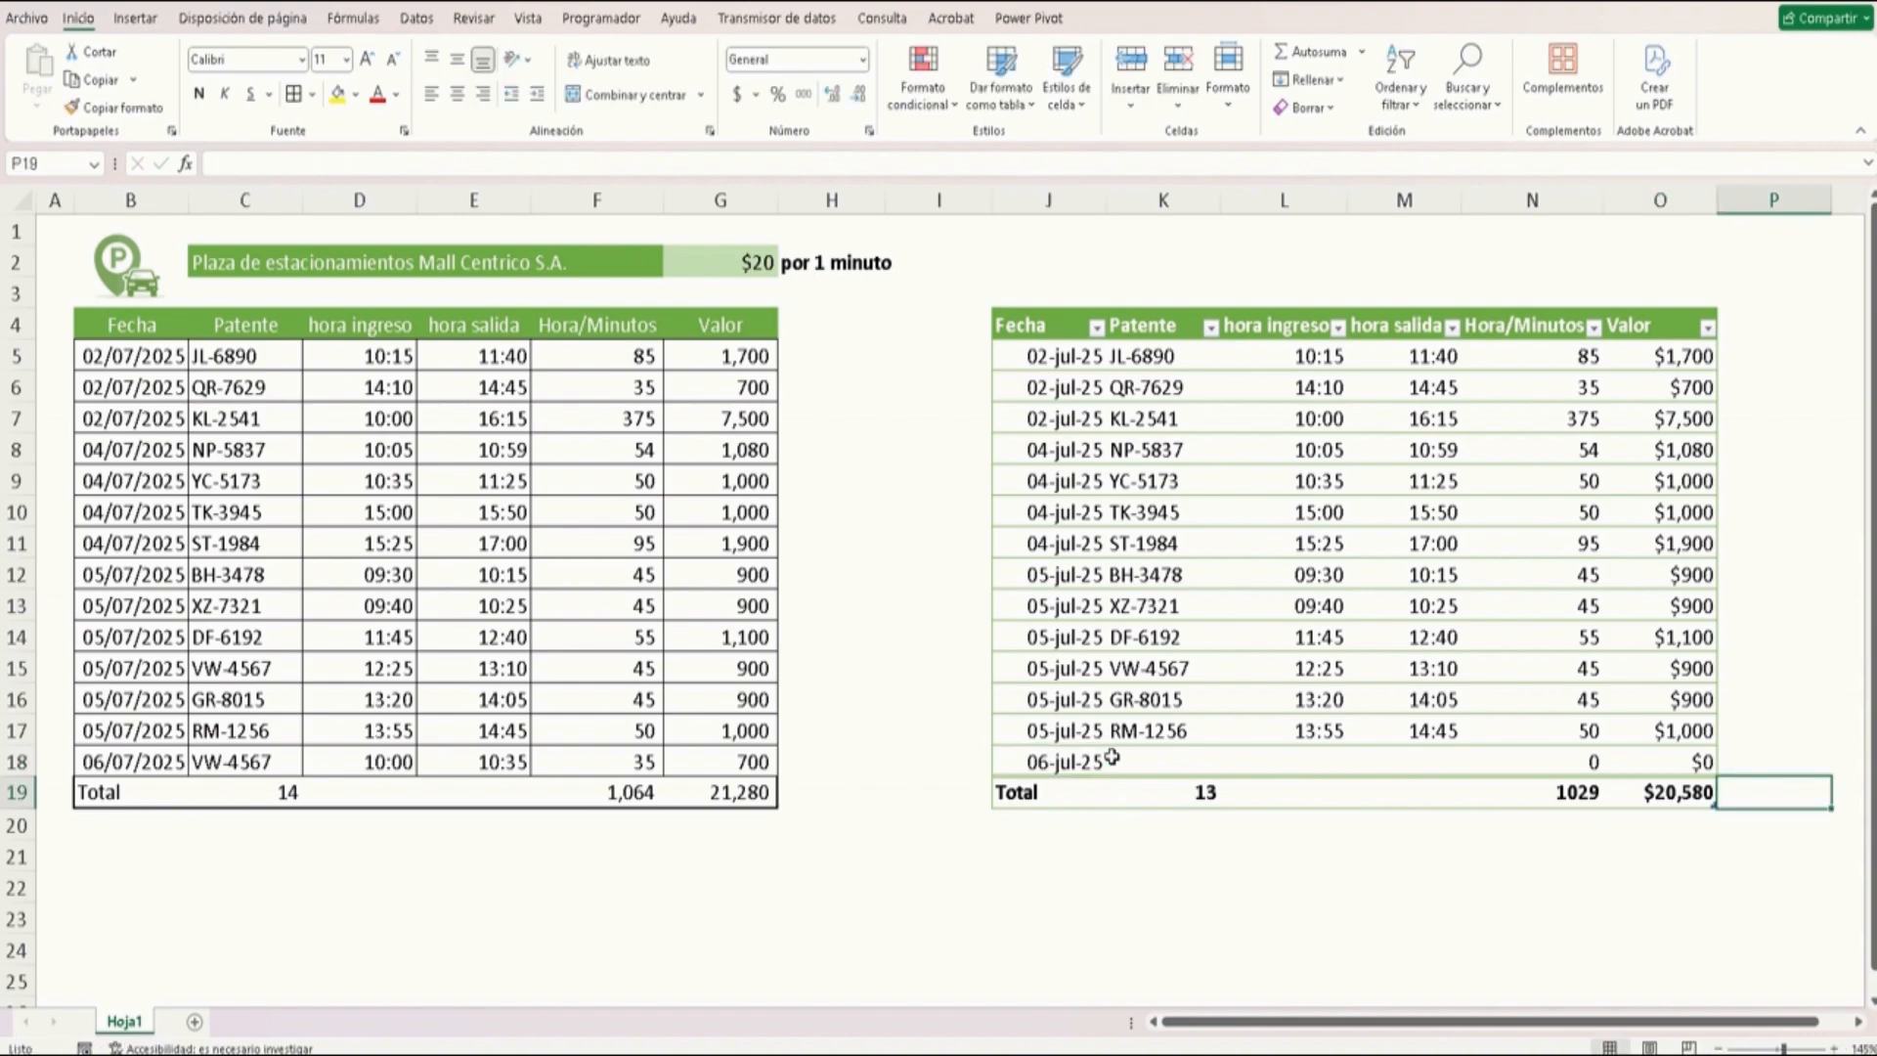
Enter patente VW-4567 in the formatted table's new row
key(Up)
key(Left)
key(Left)
key(Left)
key(Left)
key(Left)
text(v)
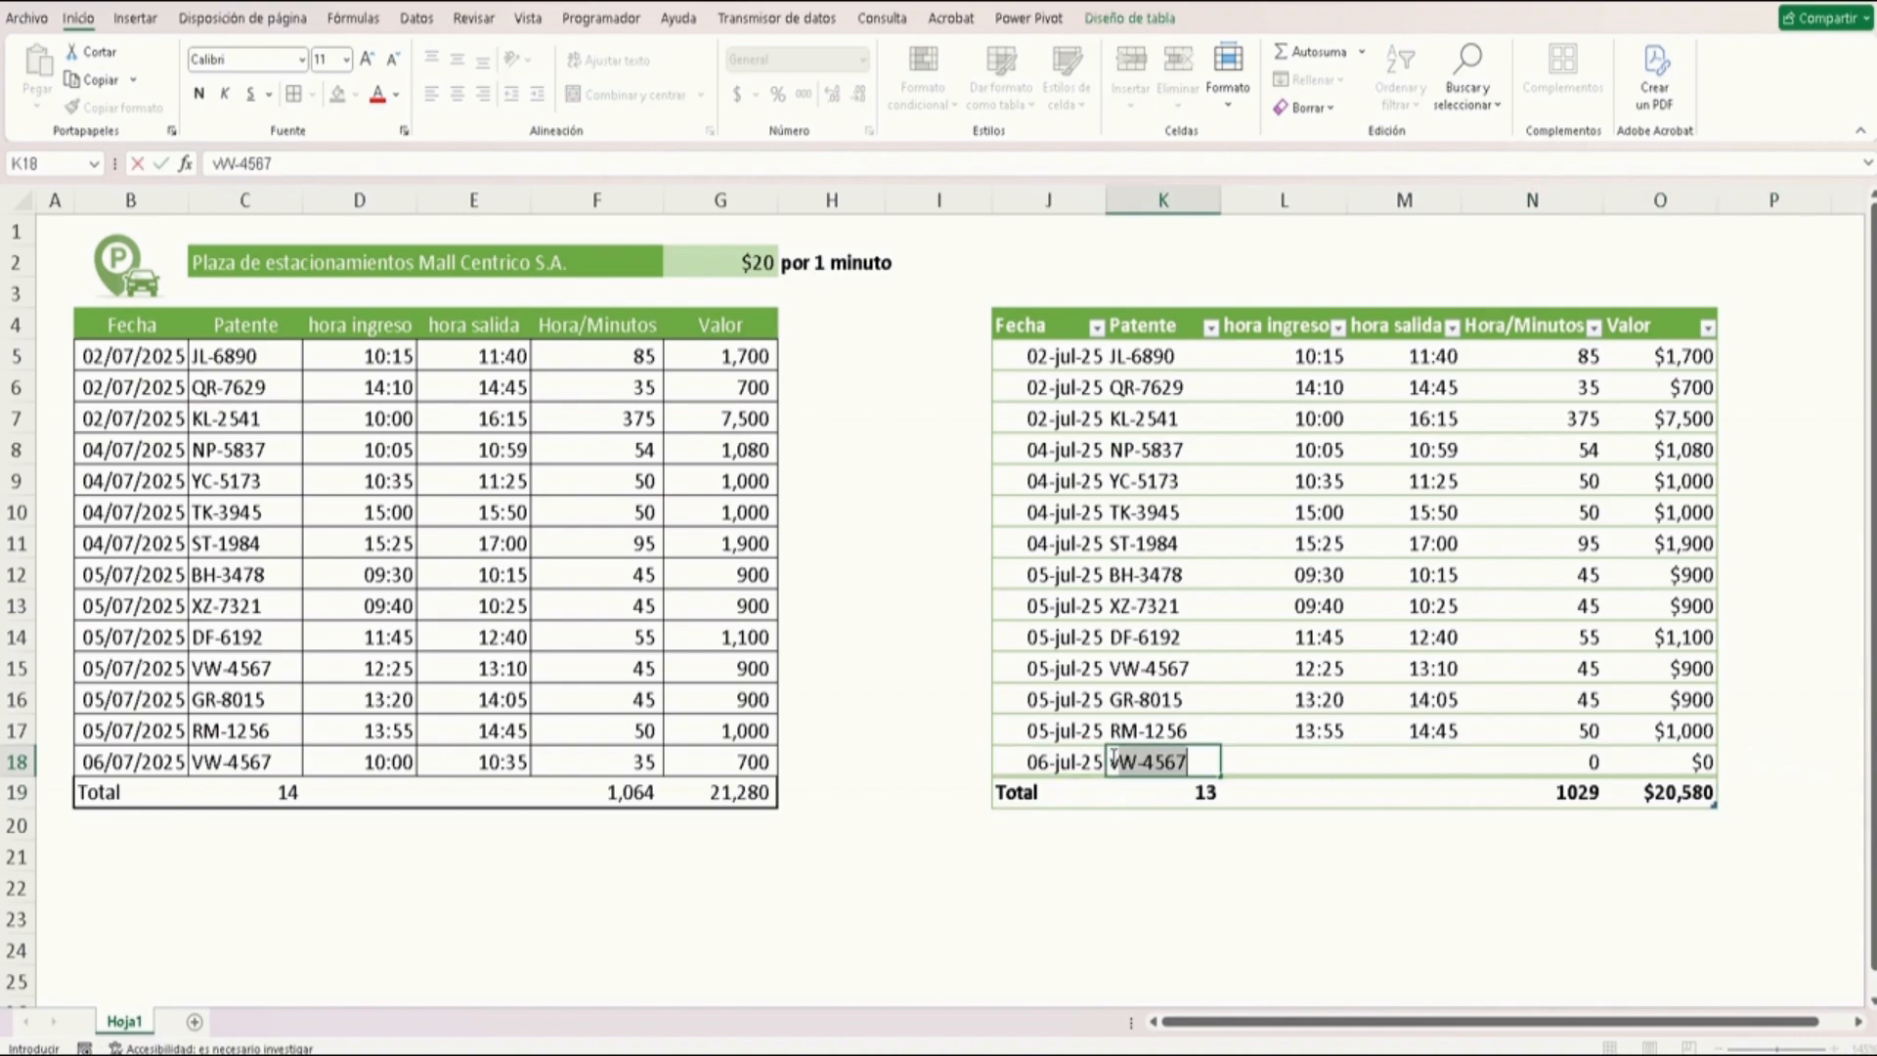
key(Tab)
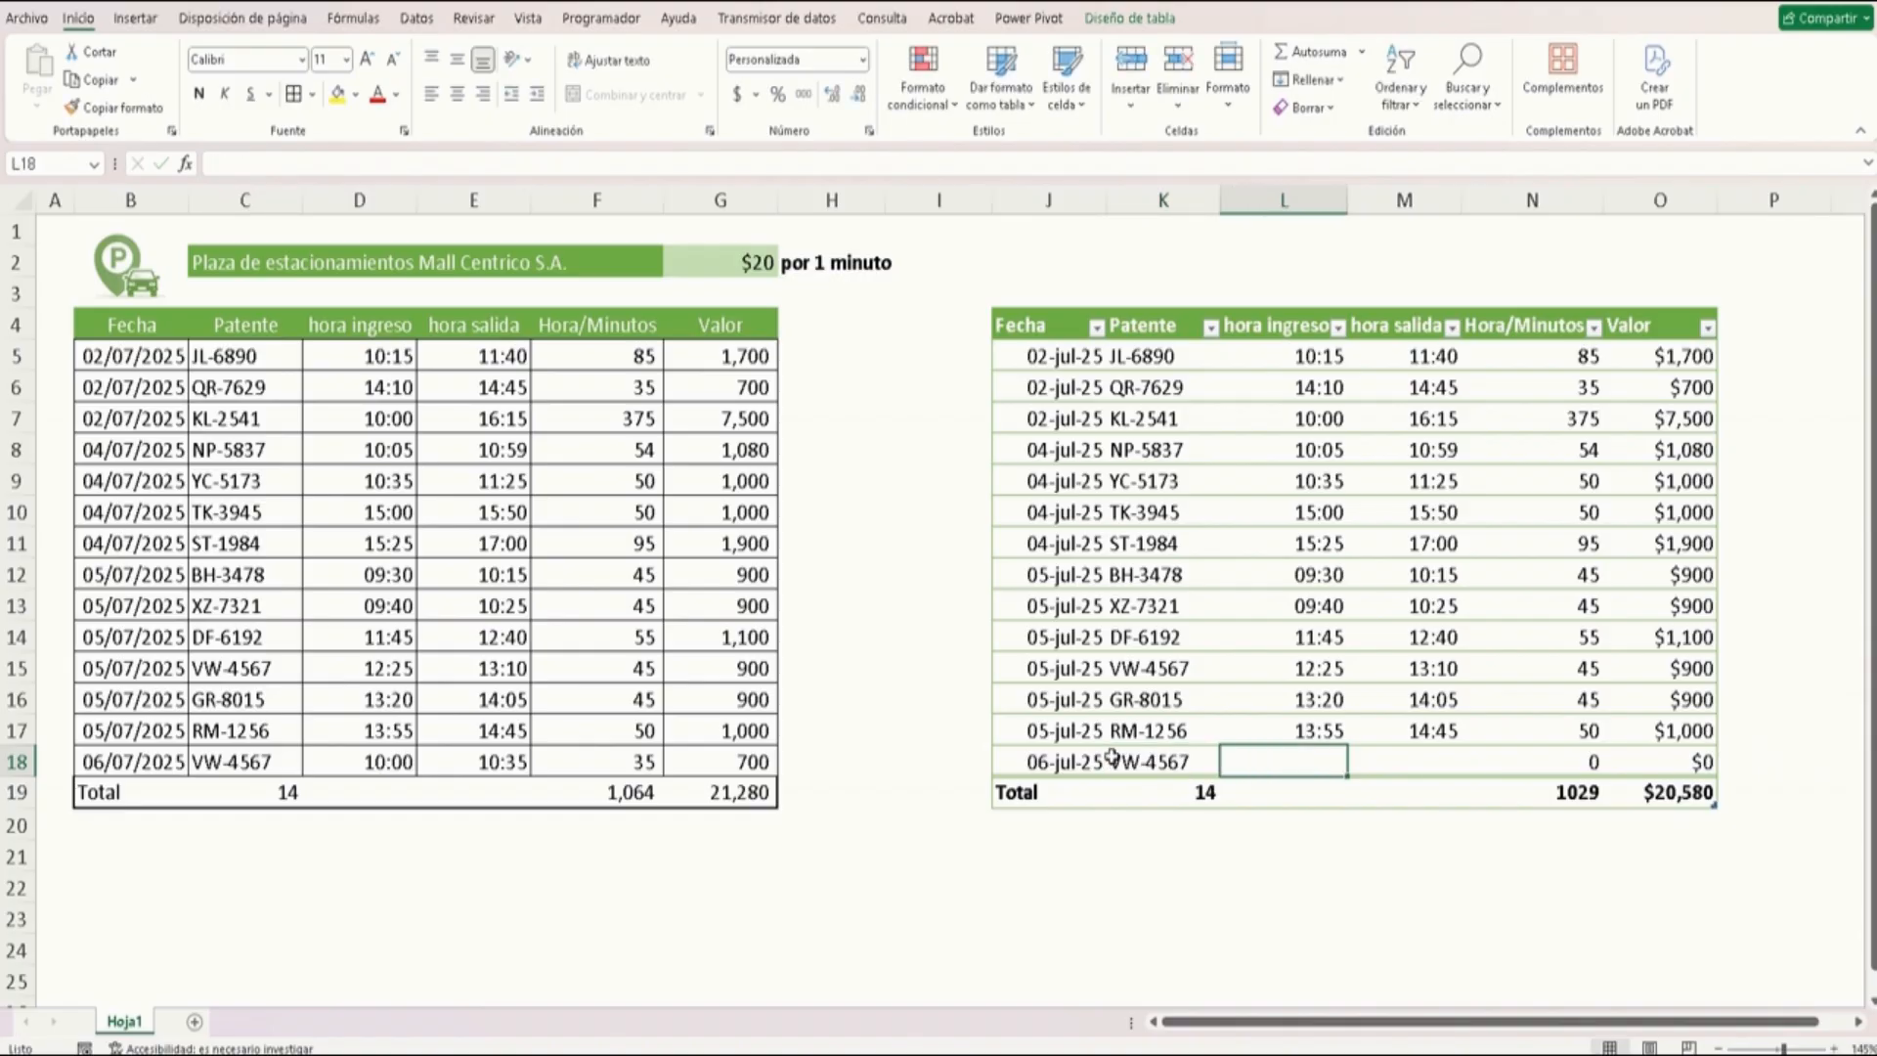
Enter hora ingreso 10:00 and hora salida 10:35 in the formatted table's new row
text(10:00)
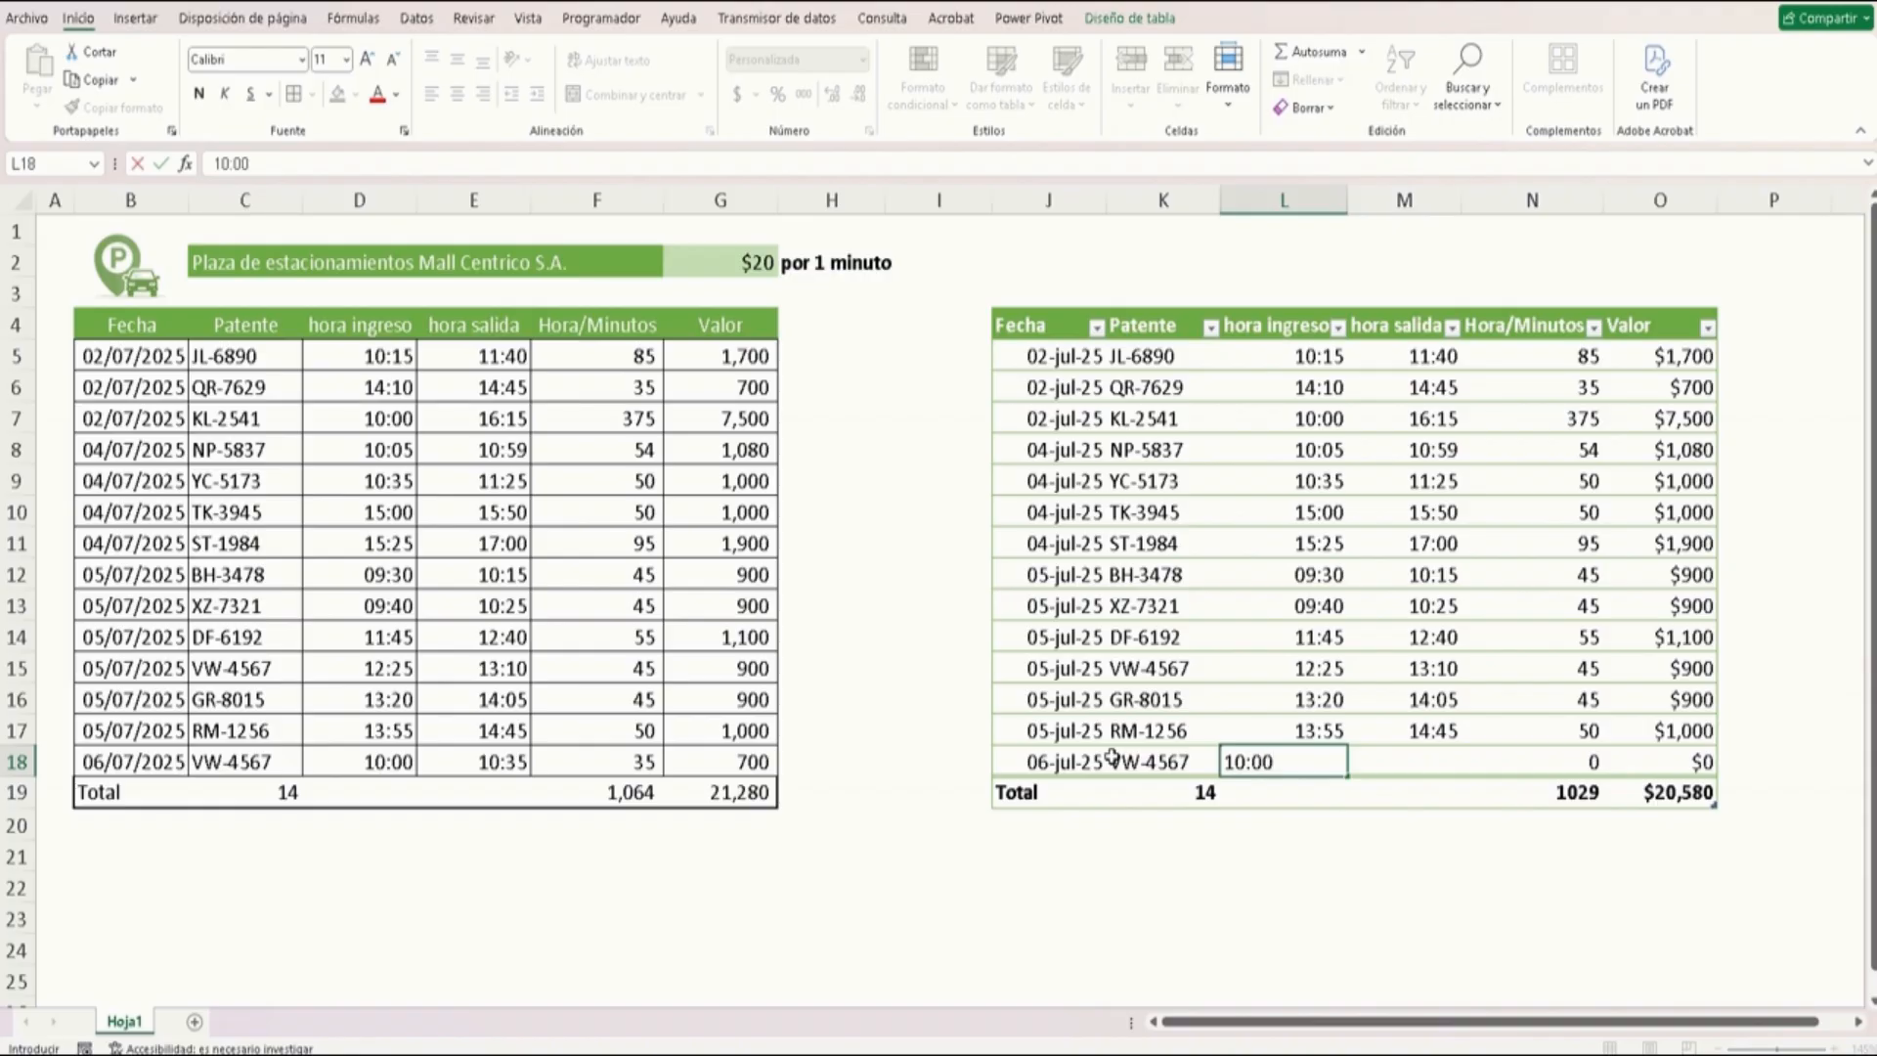
key(Tab)
text(10)
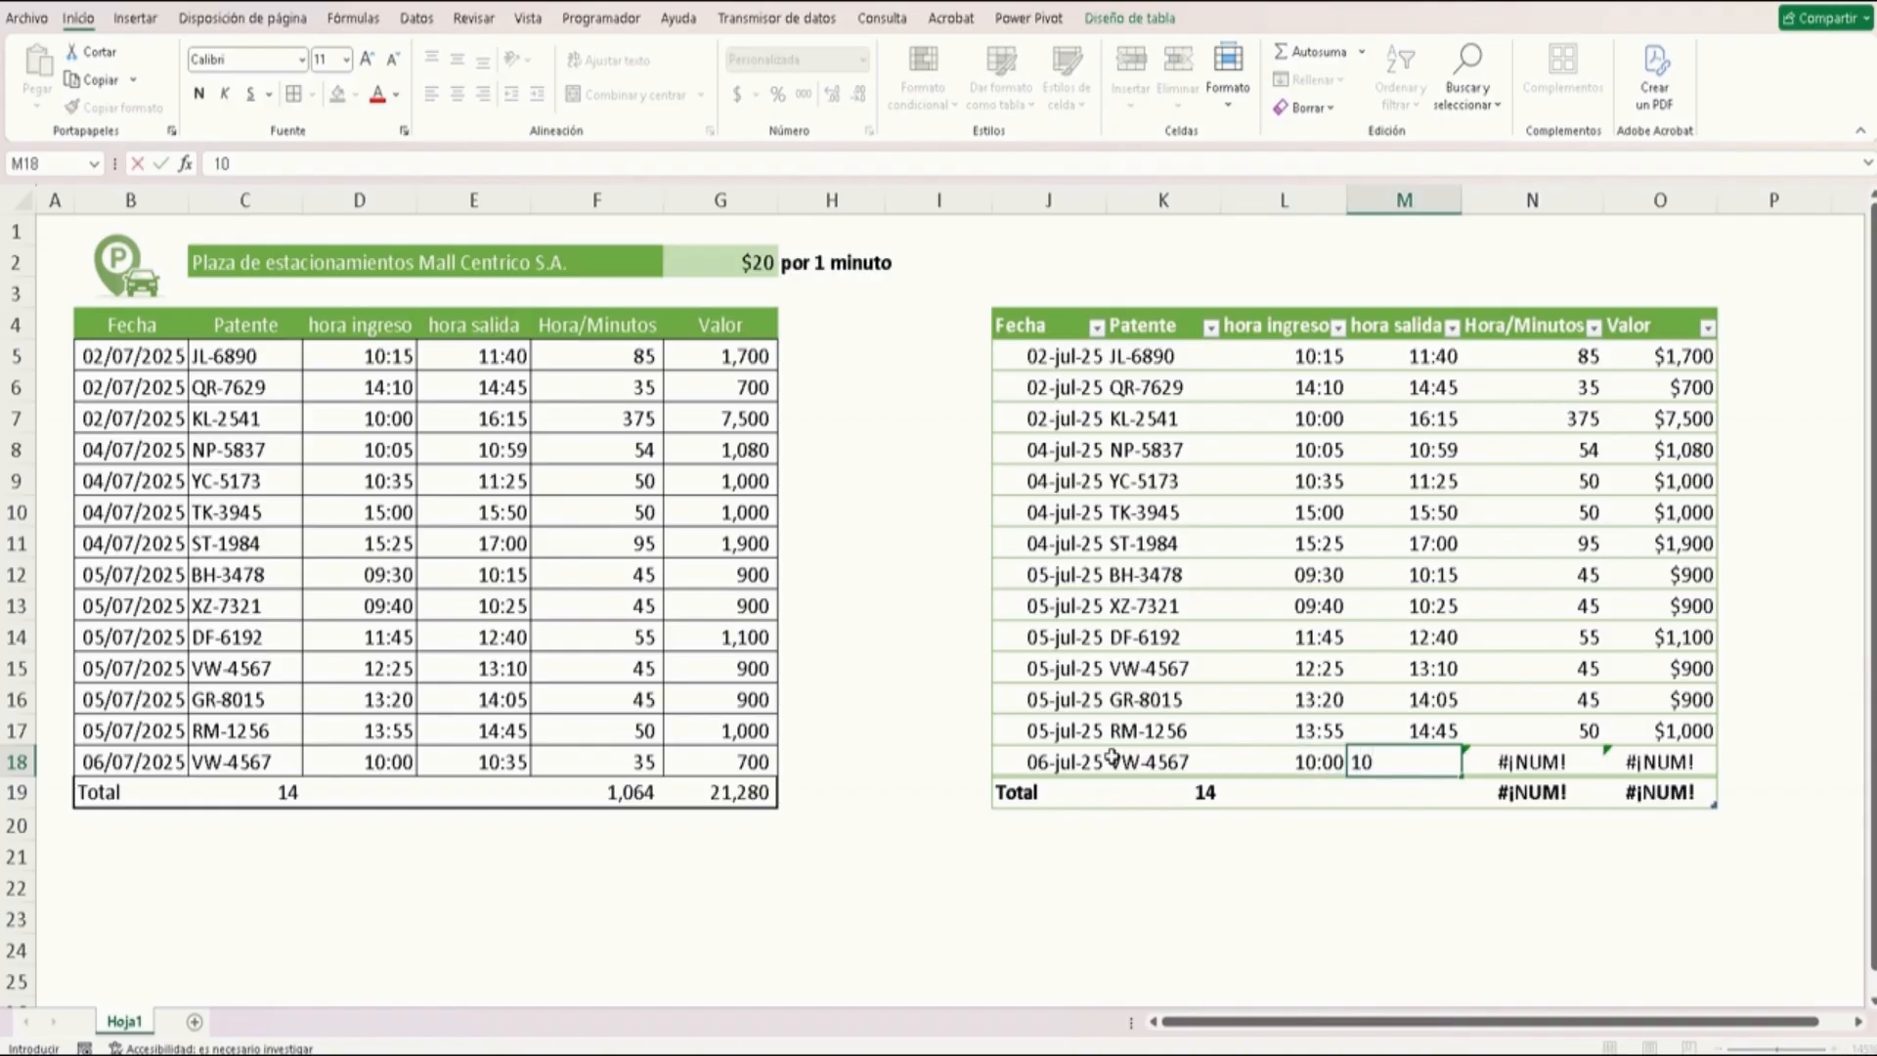
text(:35)
key(Return)
key(Up)
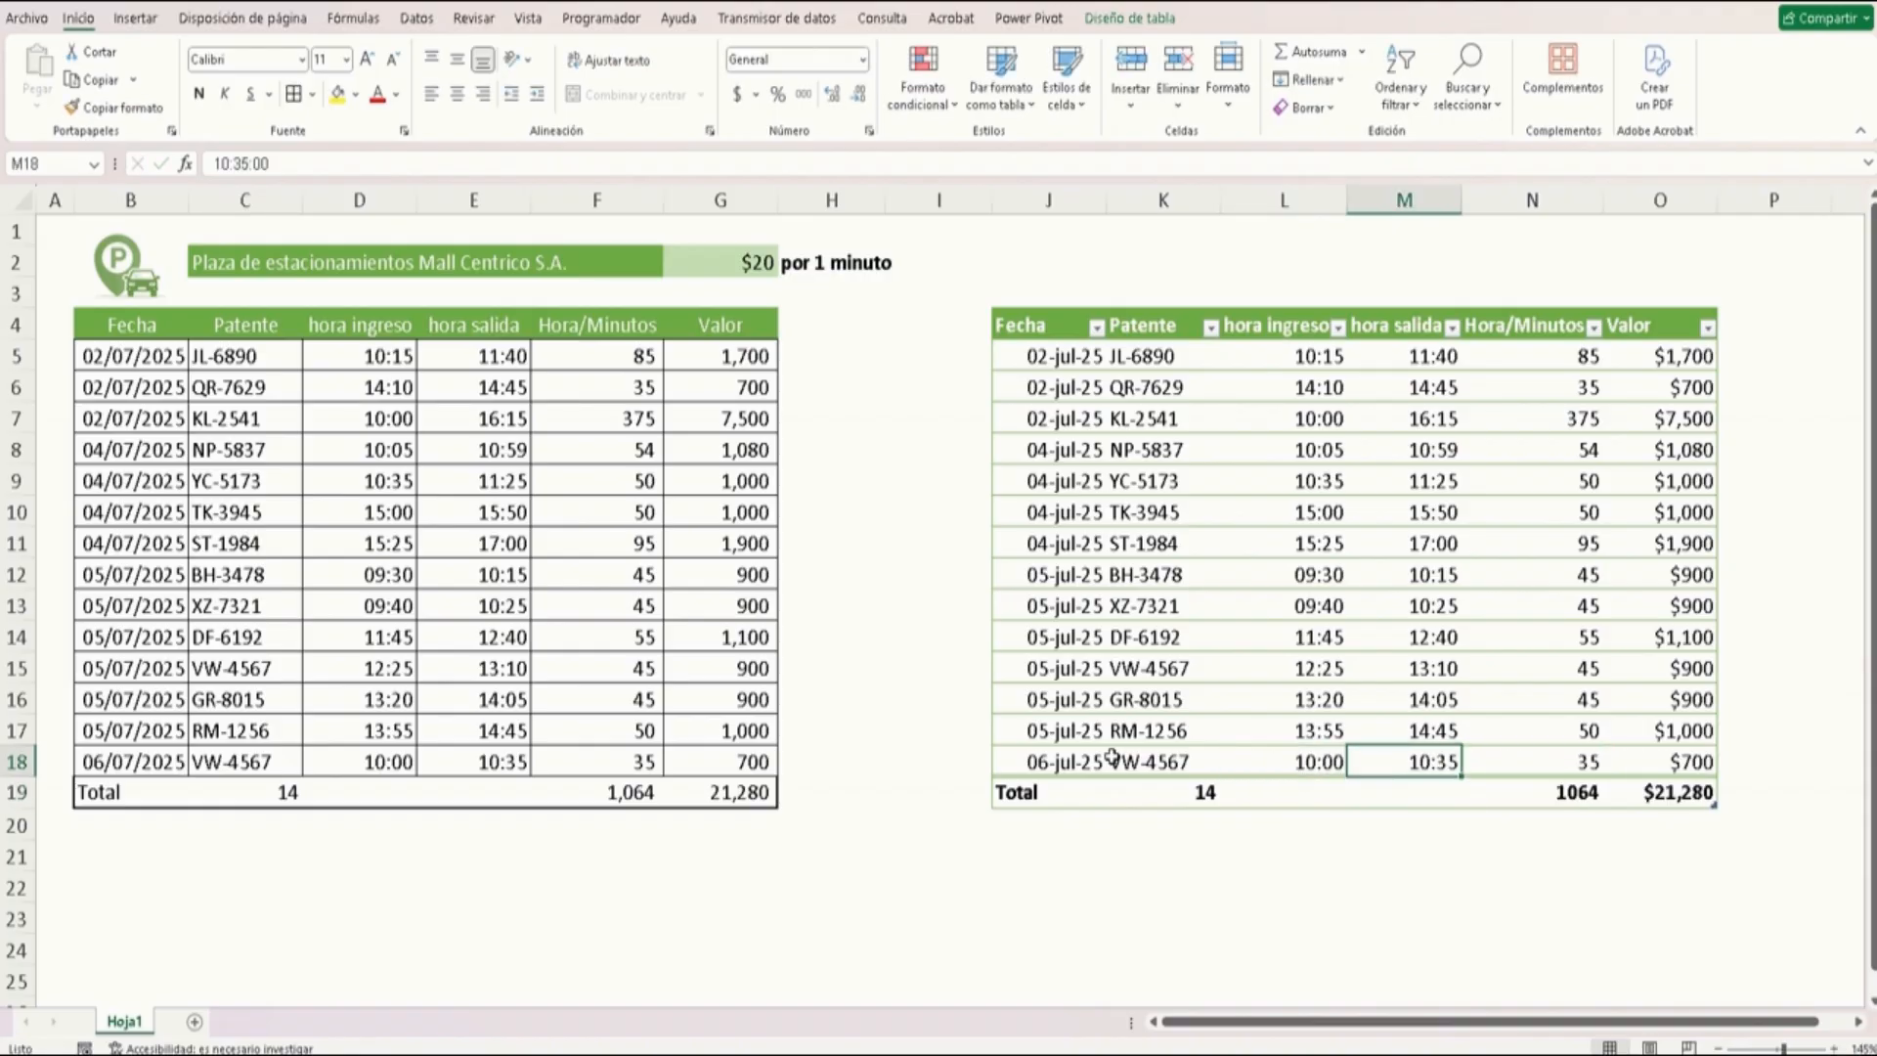
Review the cells of the formatted table's total row
key(Right)
key(Right)
key(Right)
key(Left)
key(Down)
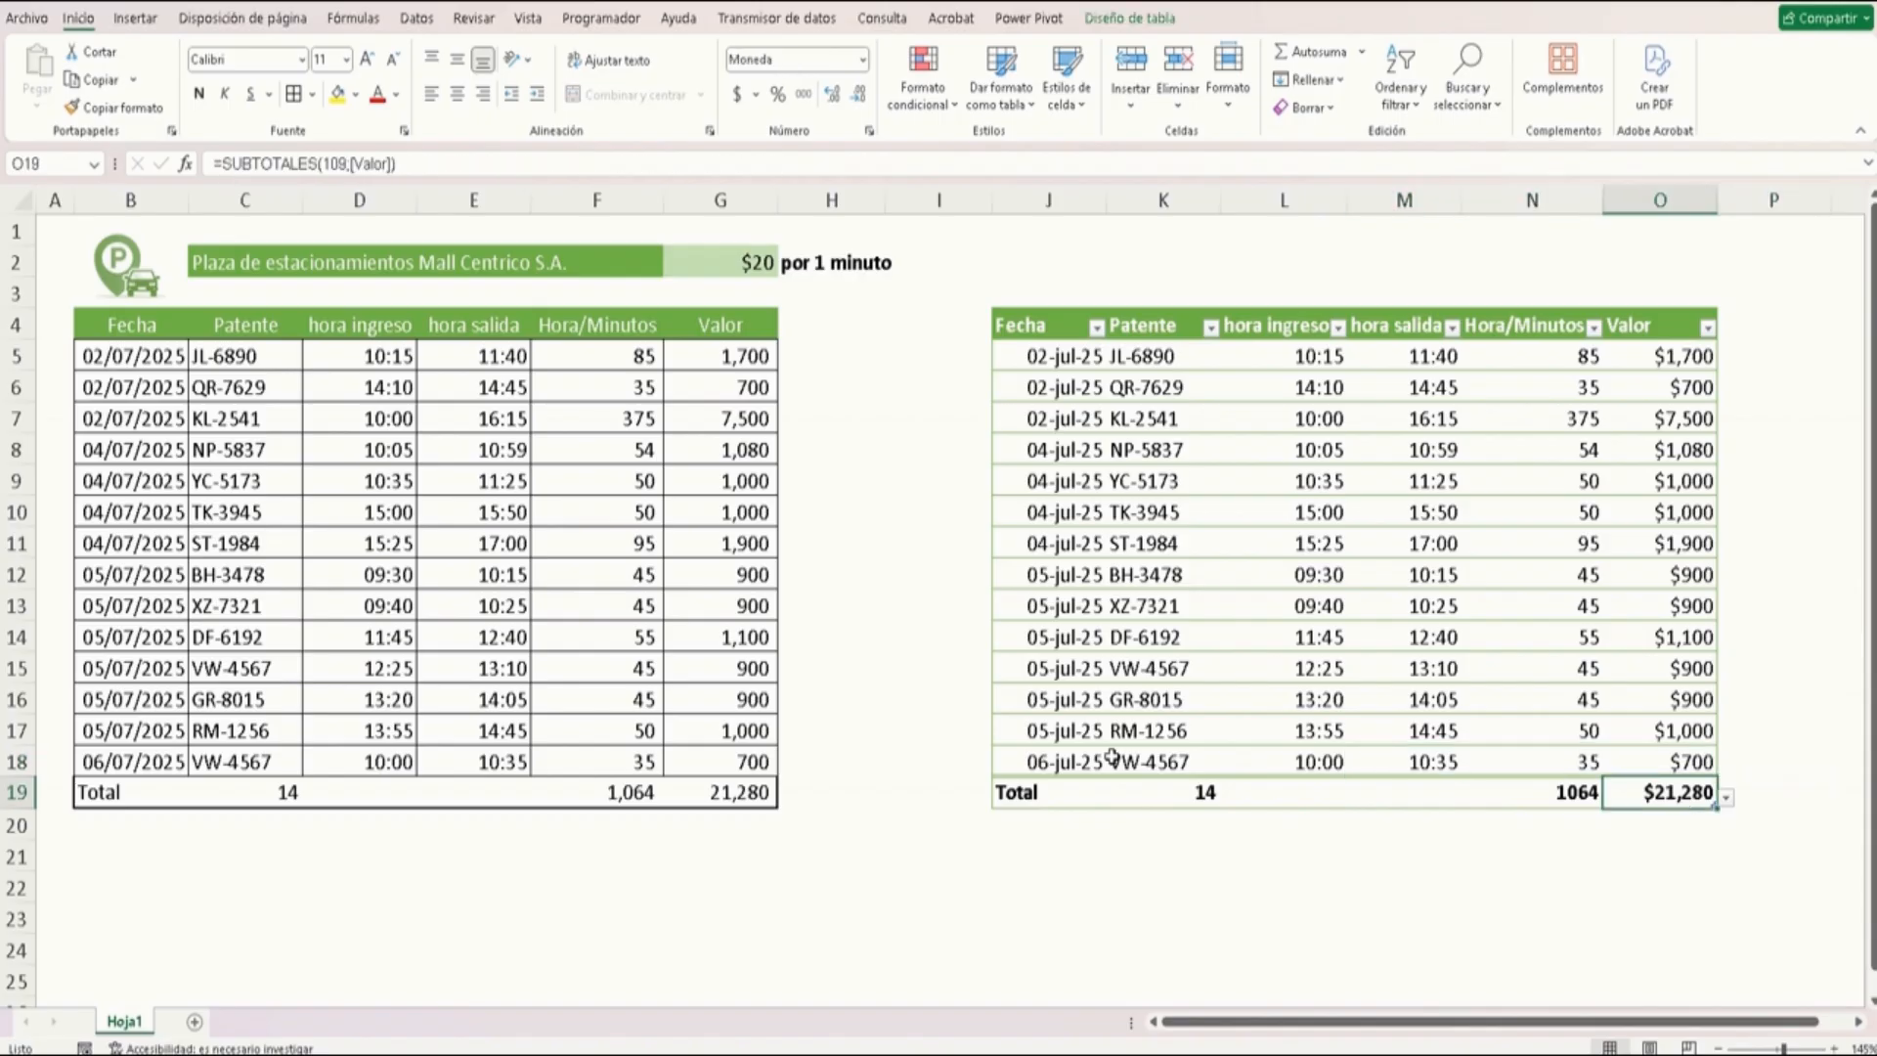
key(Left)
key(Left)
key(Left)
key(Left)
key(Left)
key(Right)
key(Right)
key(Right)
key(Right)
key(Right)
Hide the filter buttons on the formatted table's header row
click(1130, 17)
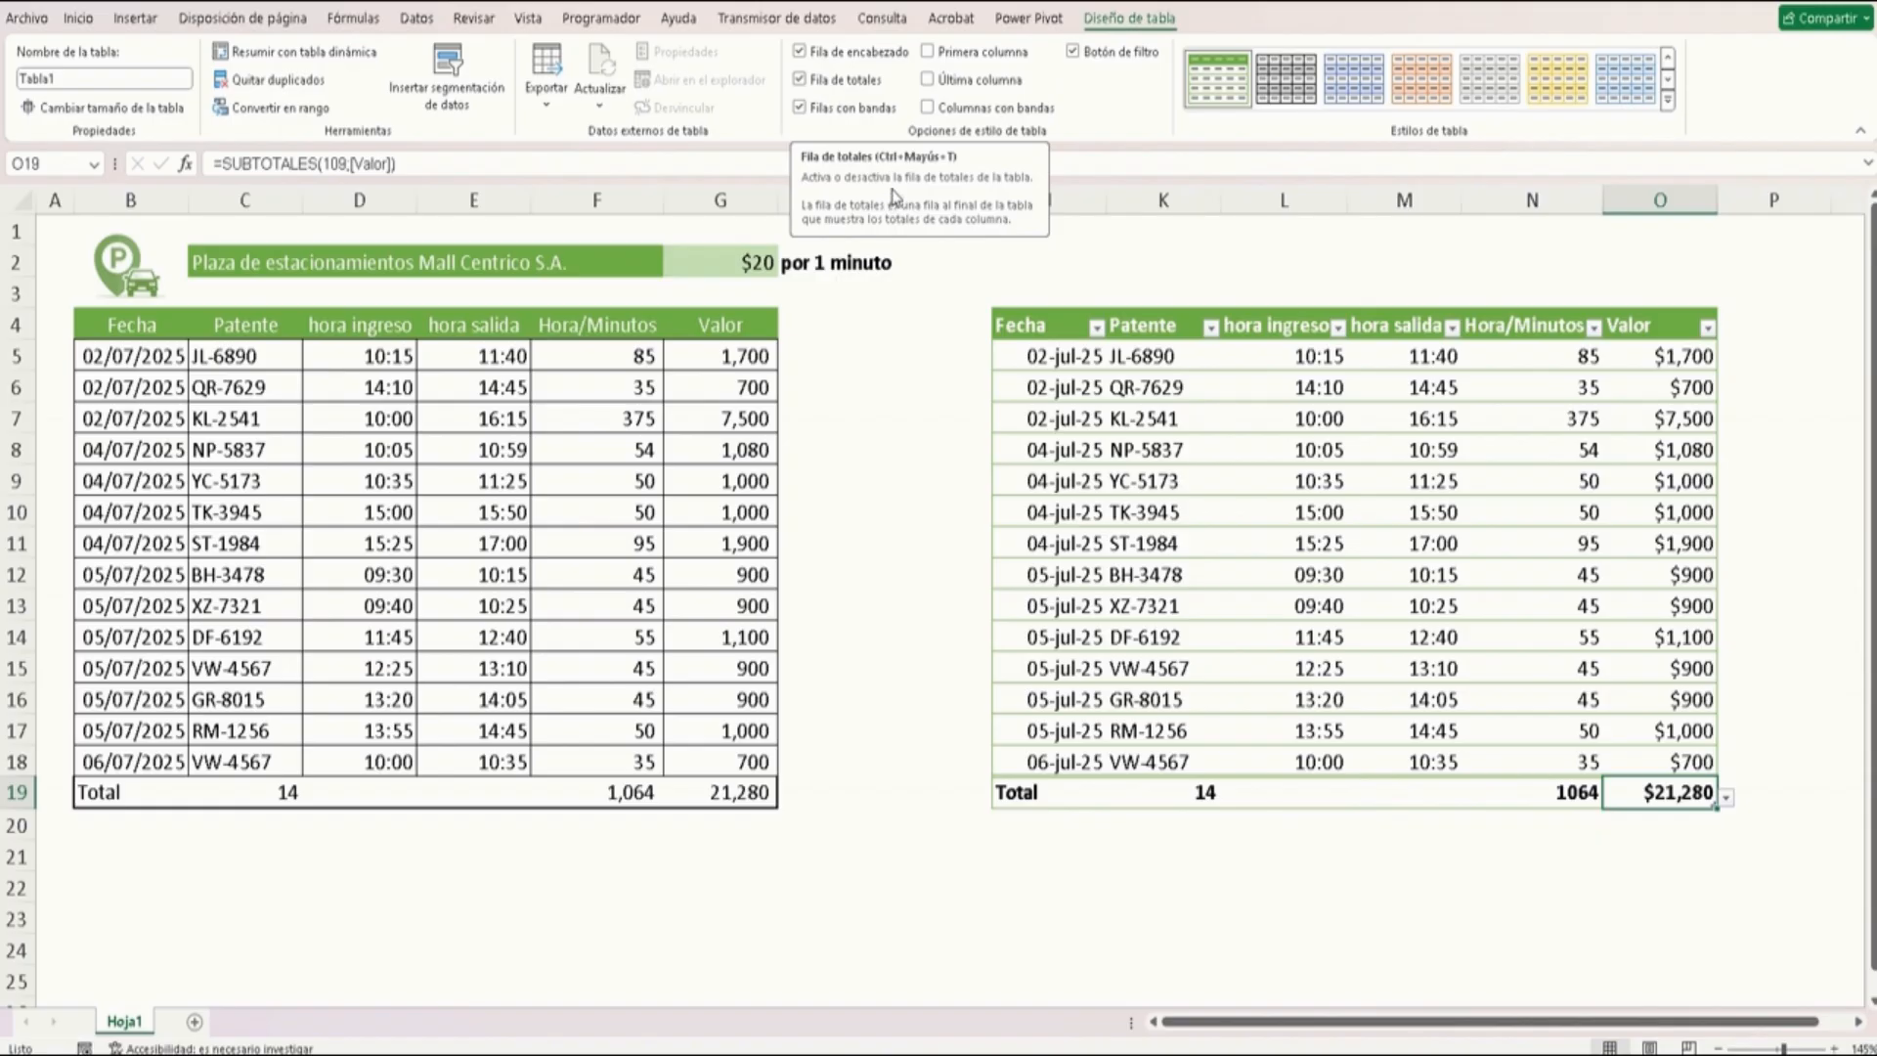
click(1074, 53)
click(1074, 53)
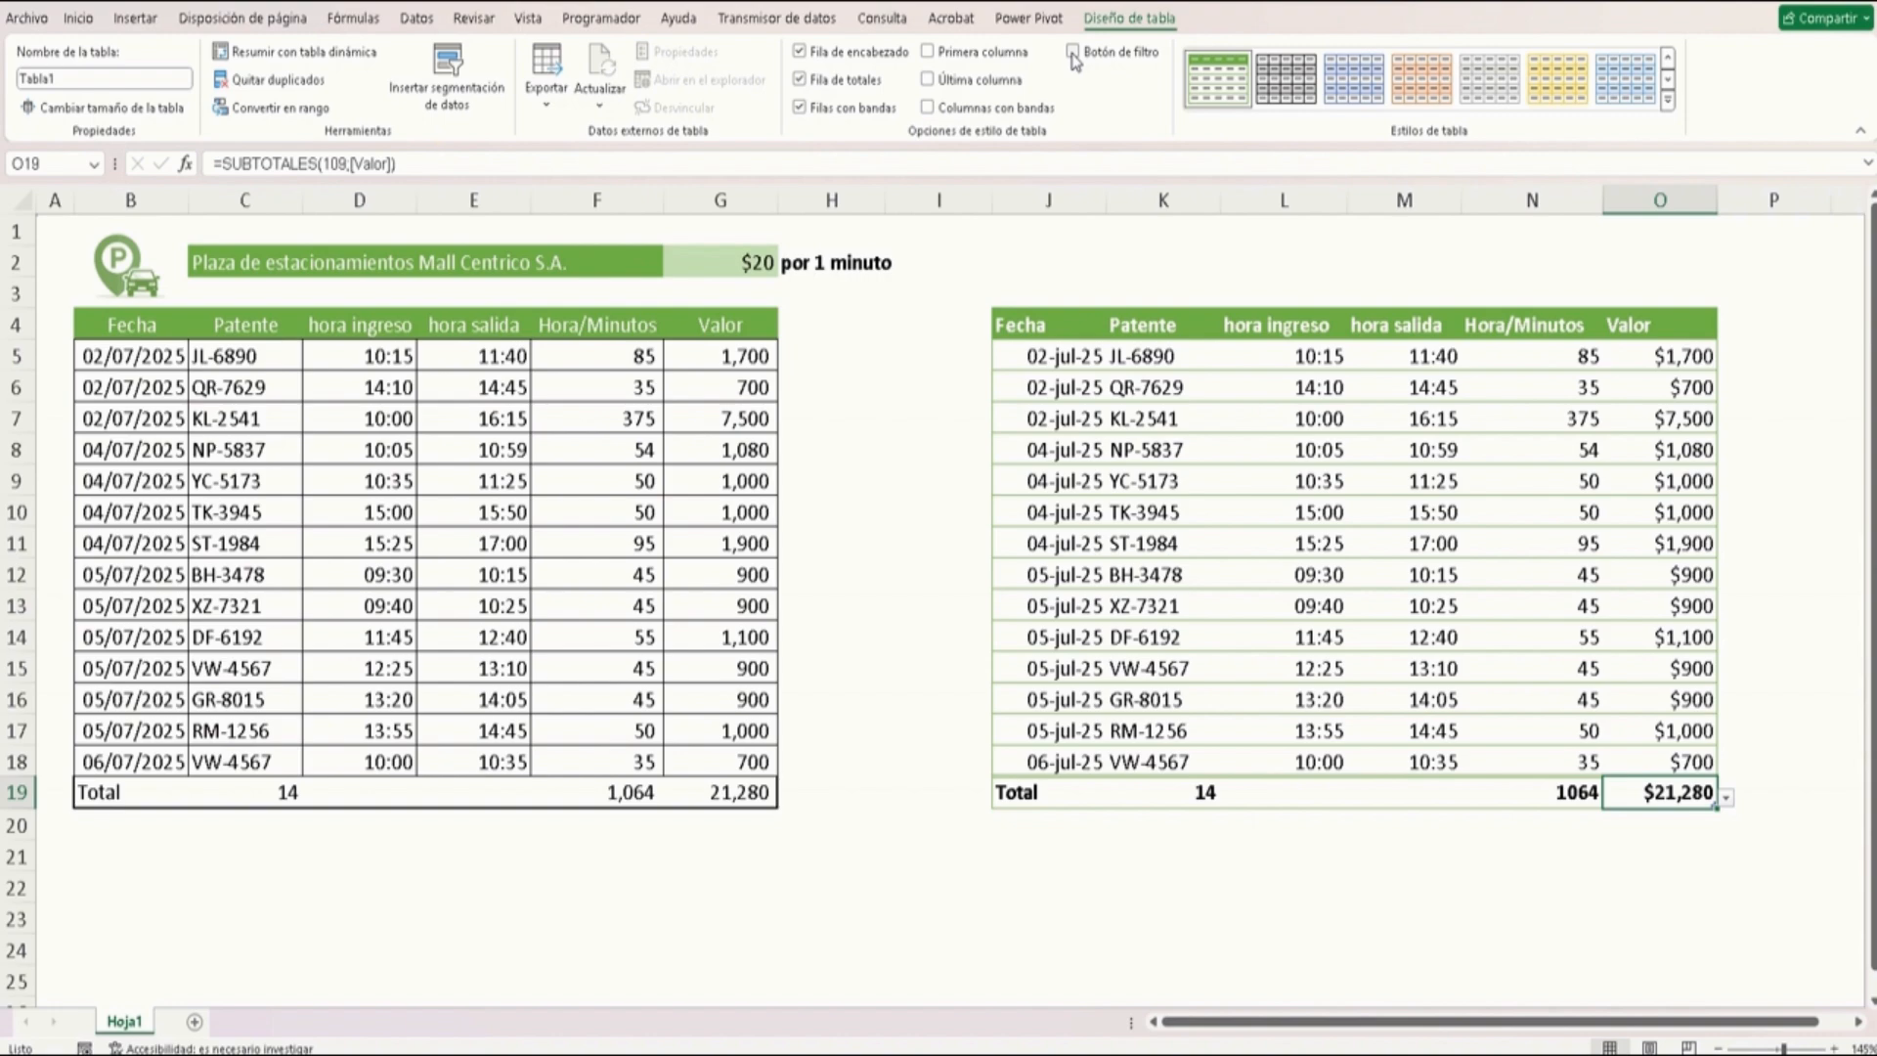
click(1073, 53)
click(1074, 53)
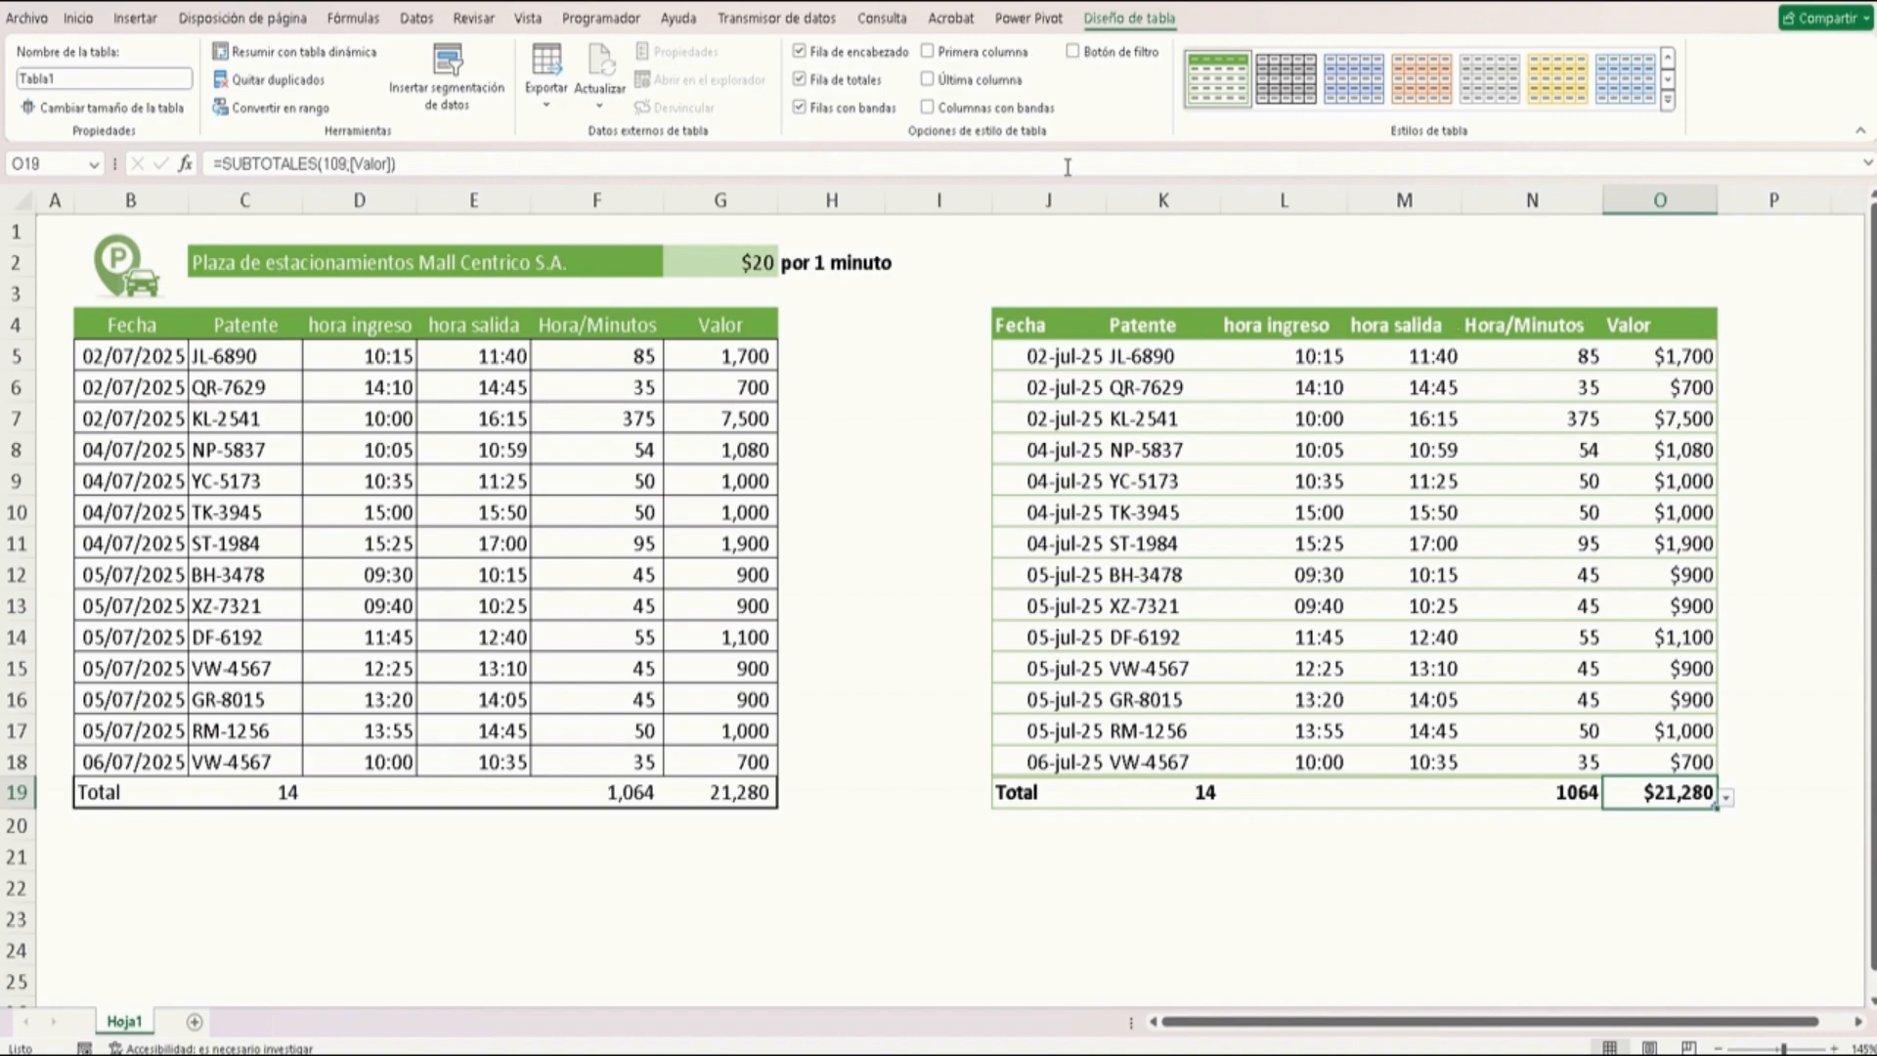
click(1161, 575)
scroll(1220, 575, down, 1)
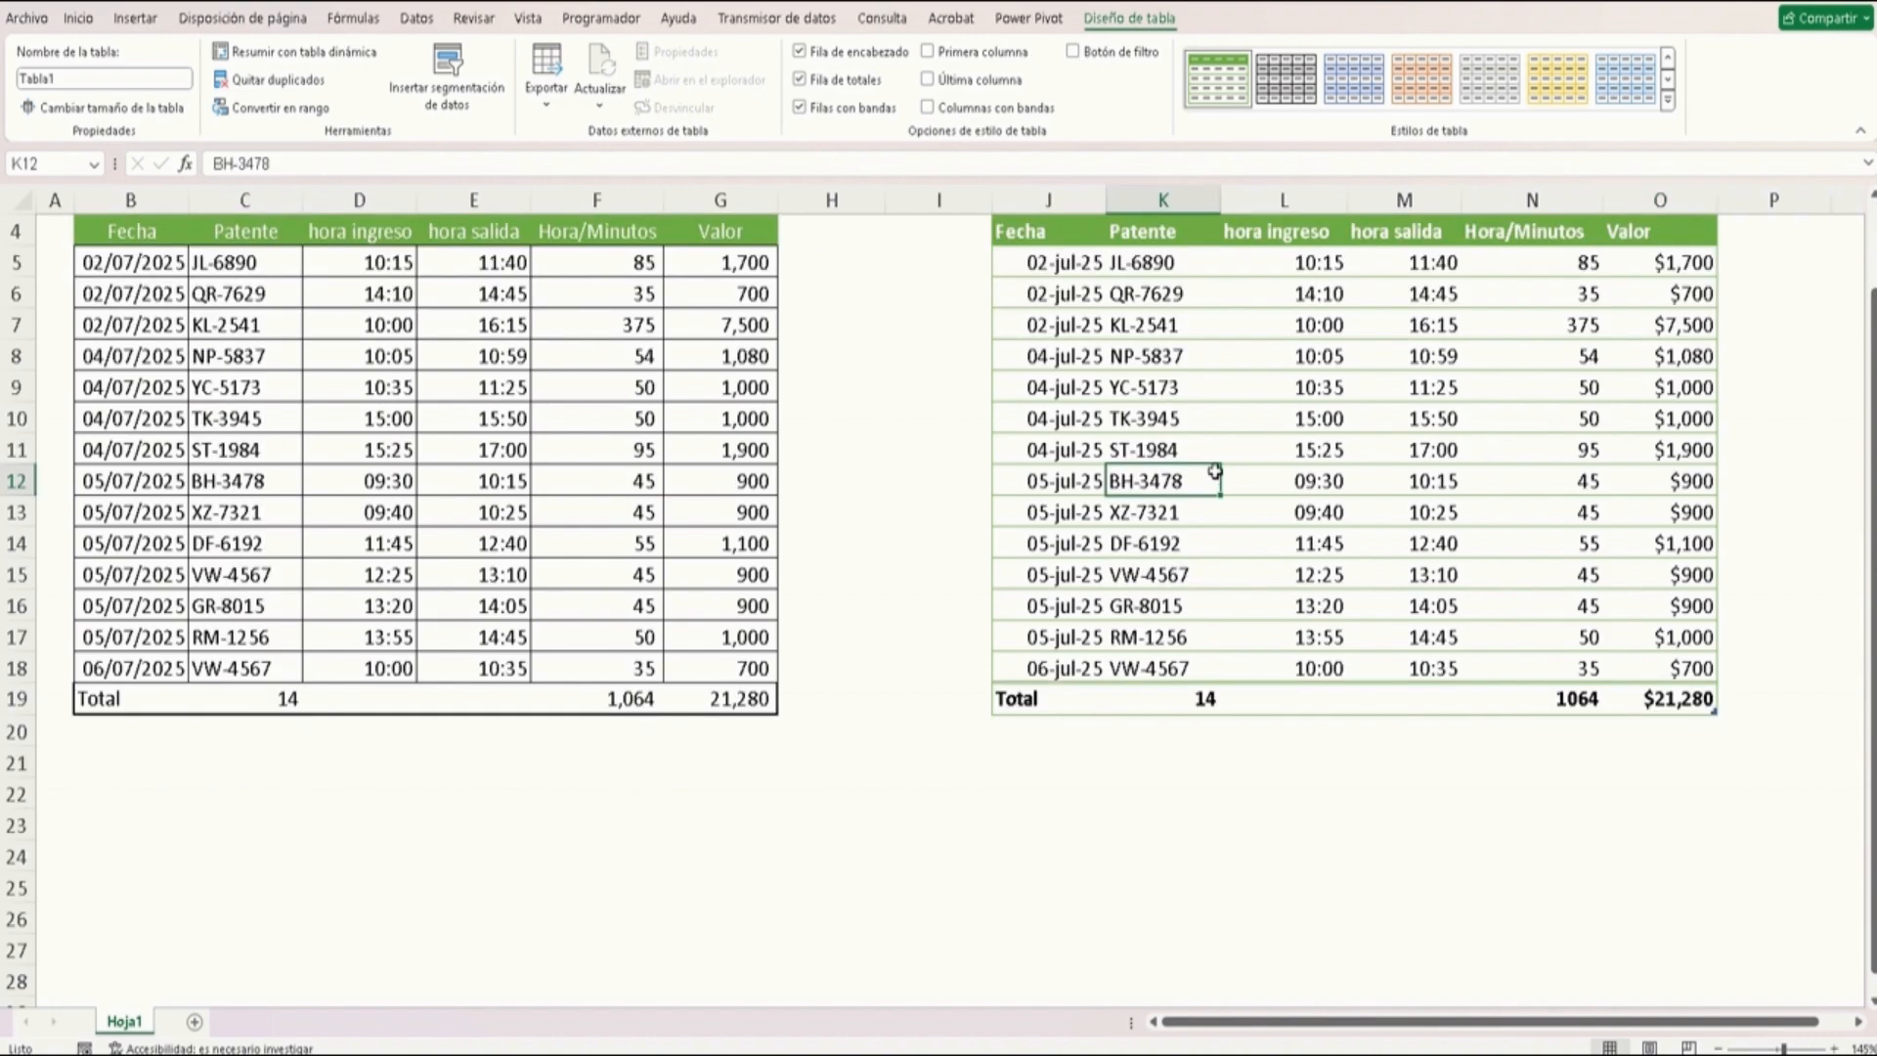
click(477, 358)
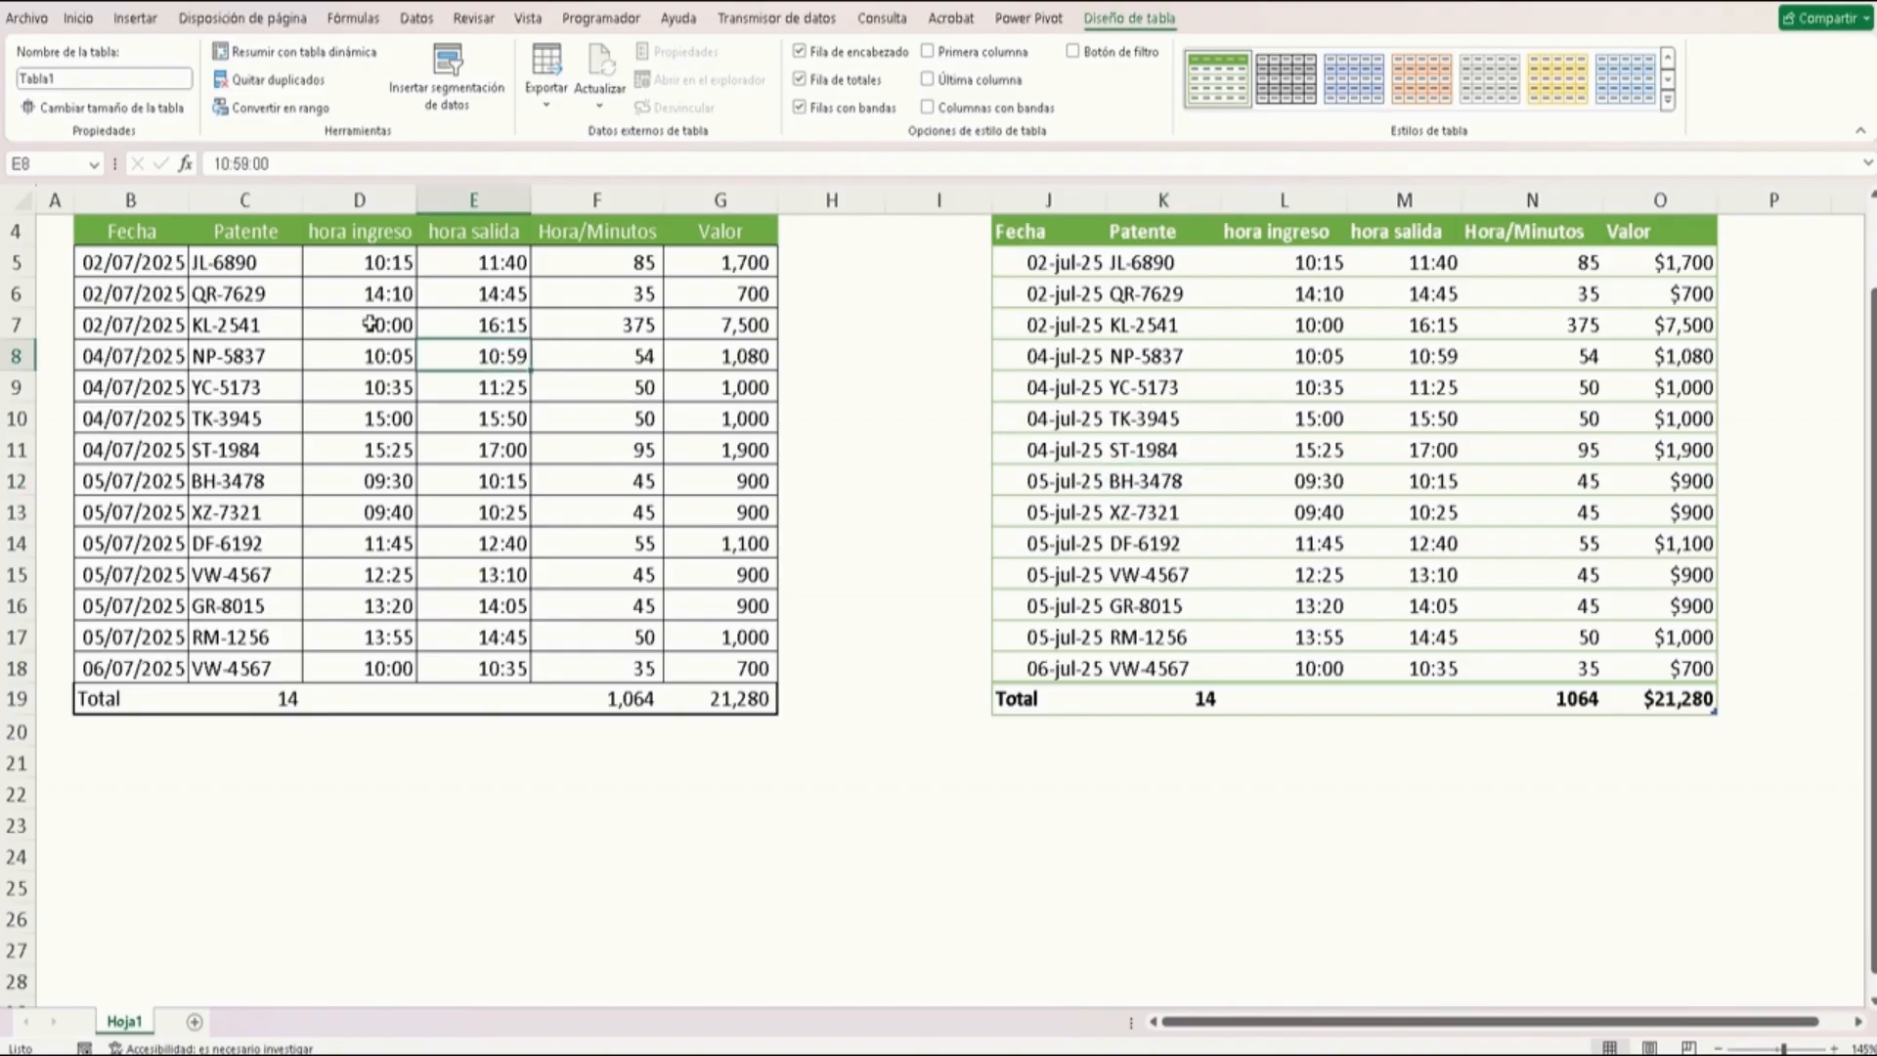
click(236, 354)
scroll(245, 344, down, 1)
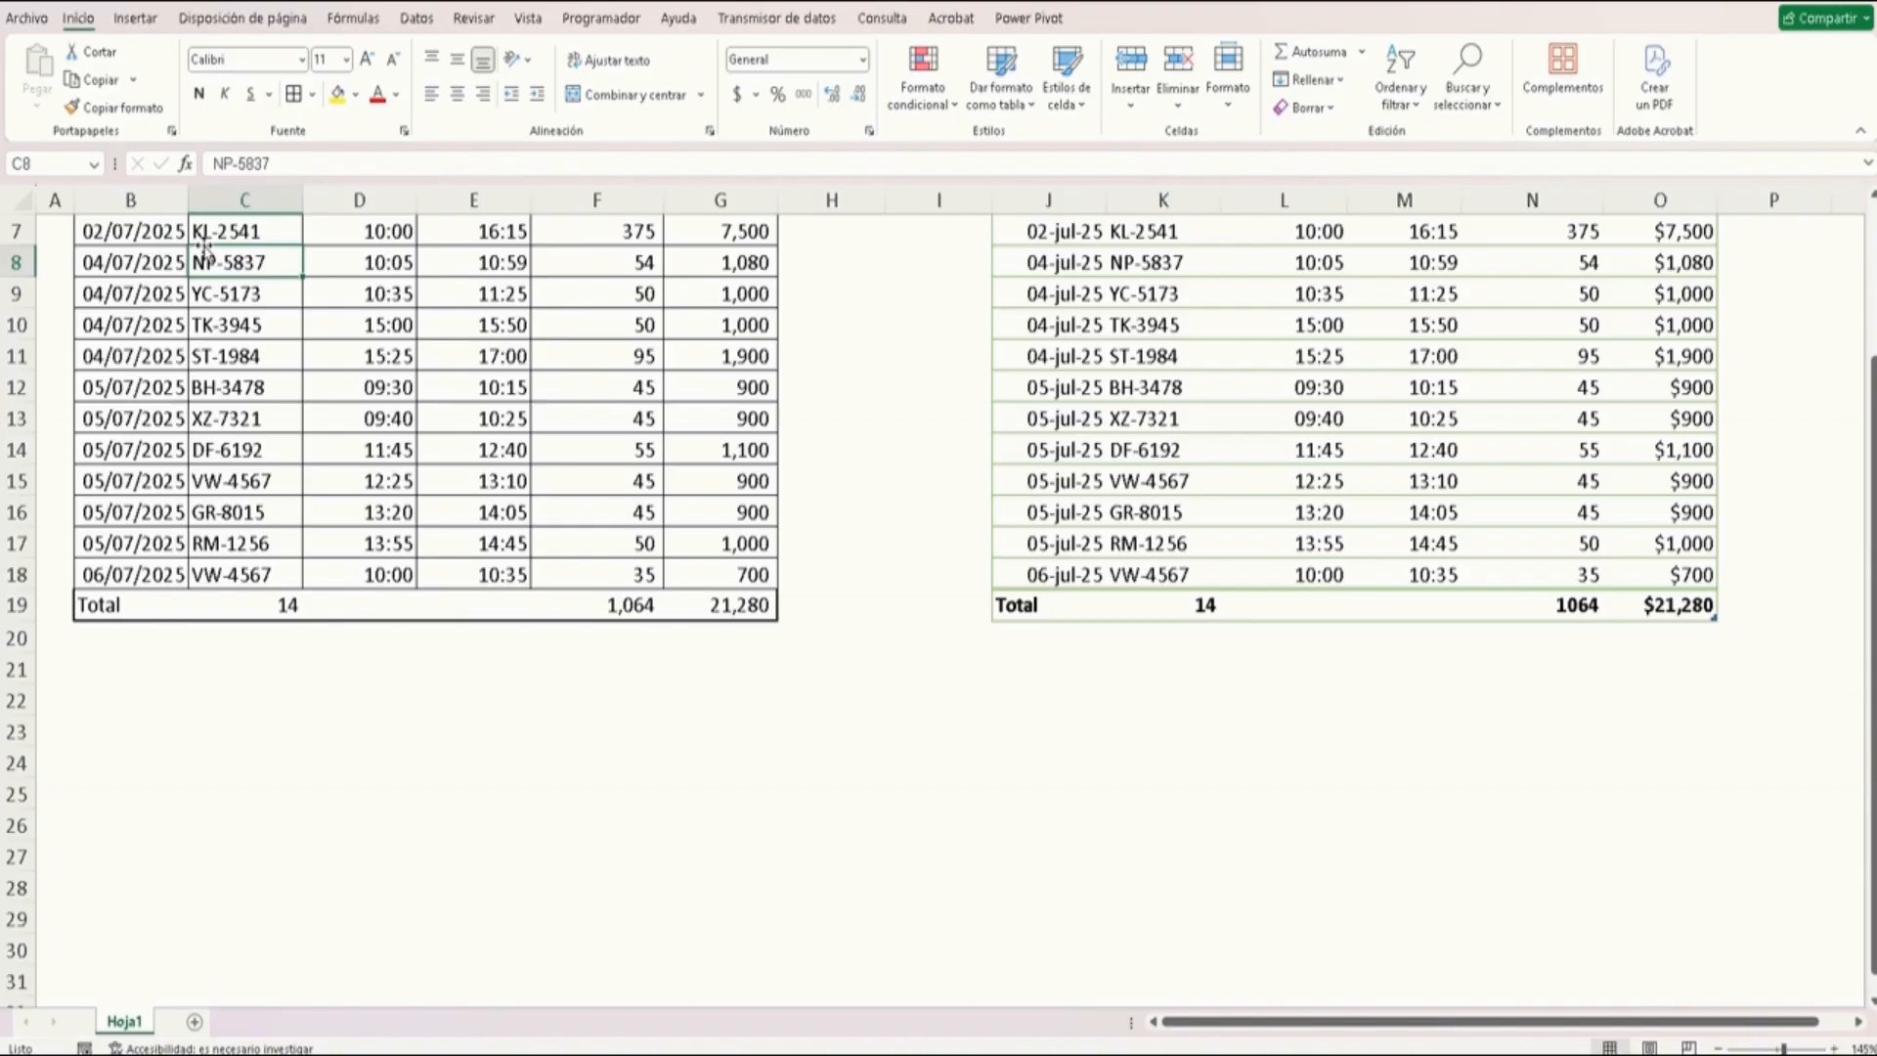
Freeze the panes at cell B5 and scroll the sheet to test the frozen header rows
scroll(203, 250, down, 2)
scroll(196, 264, up, 4)
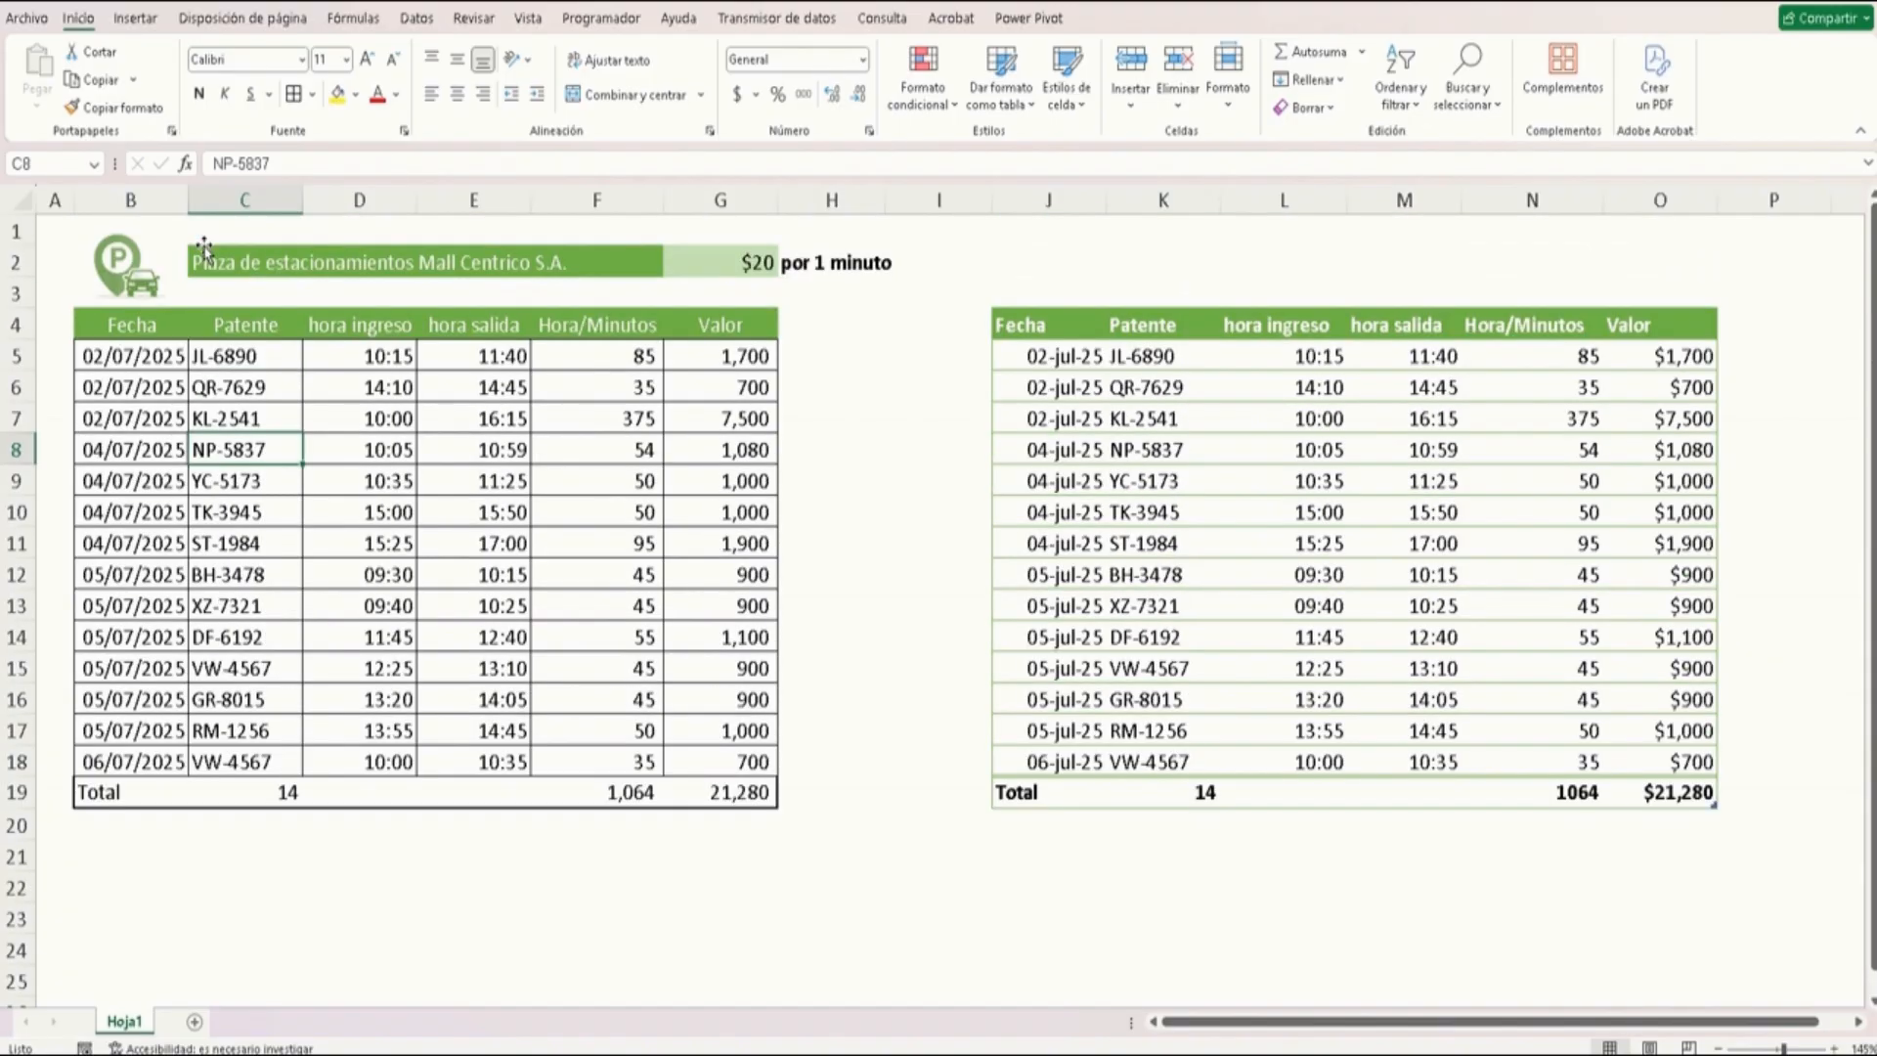
click(110, 358)
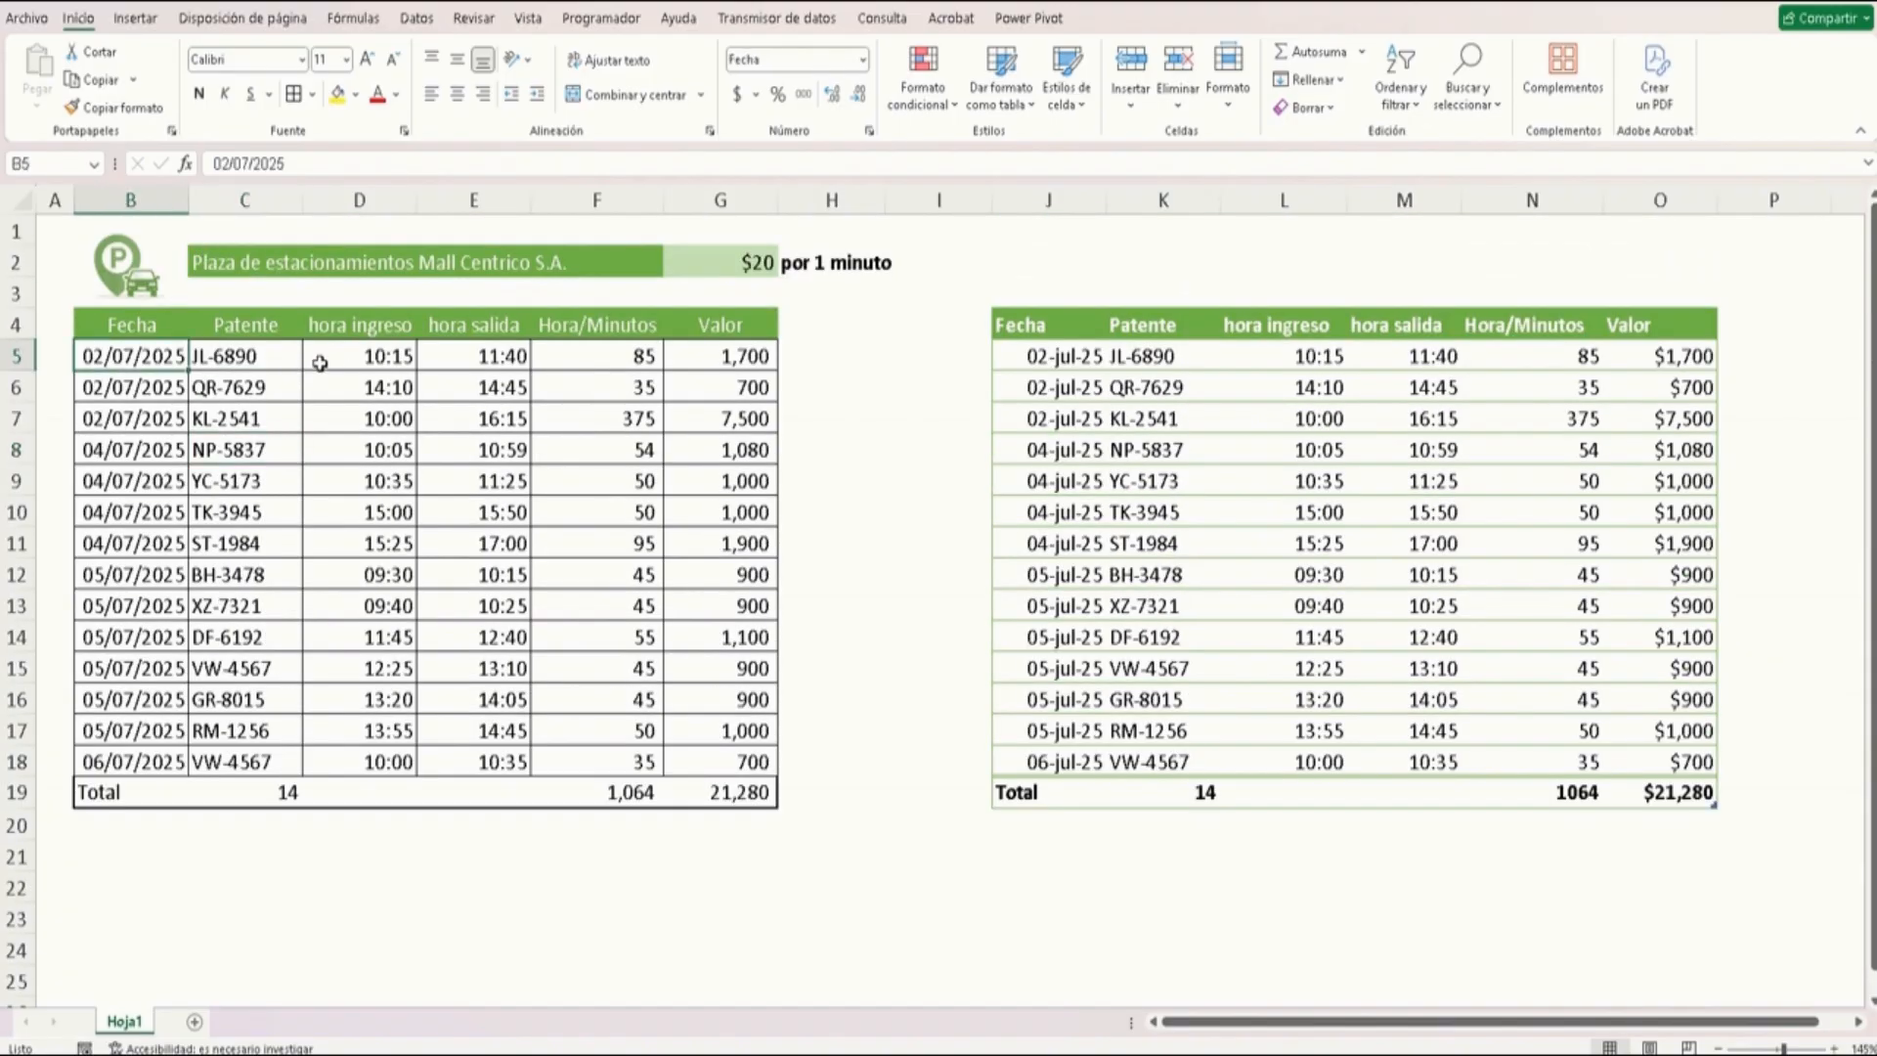
click(527, 19)
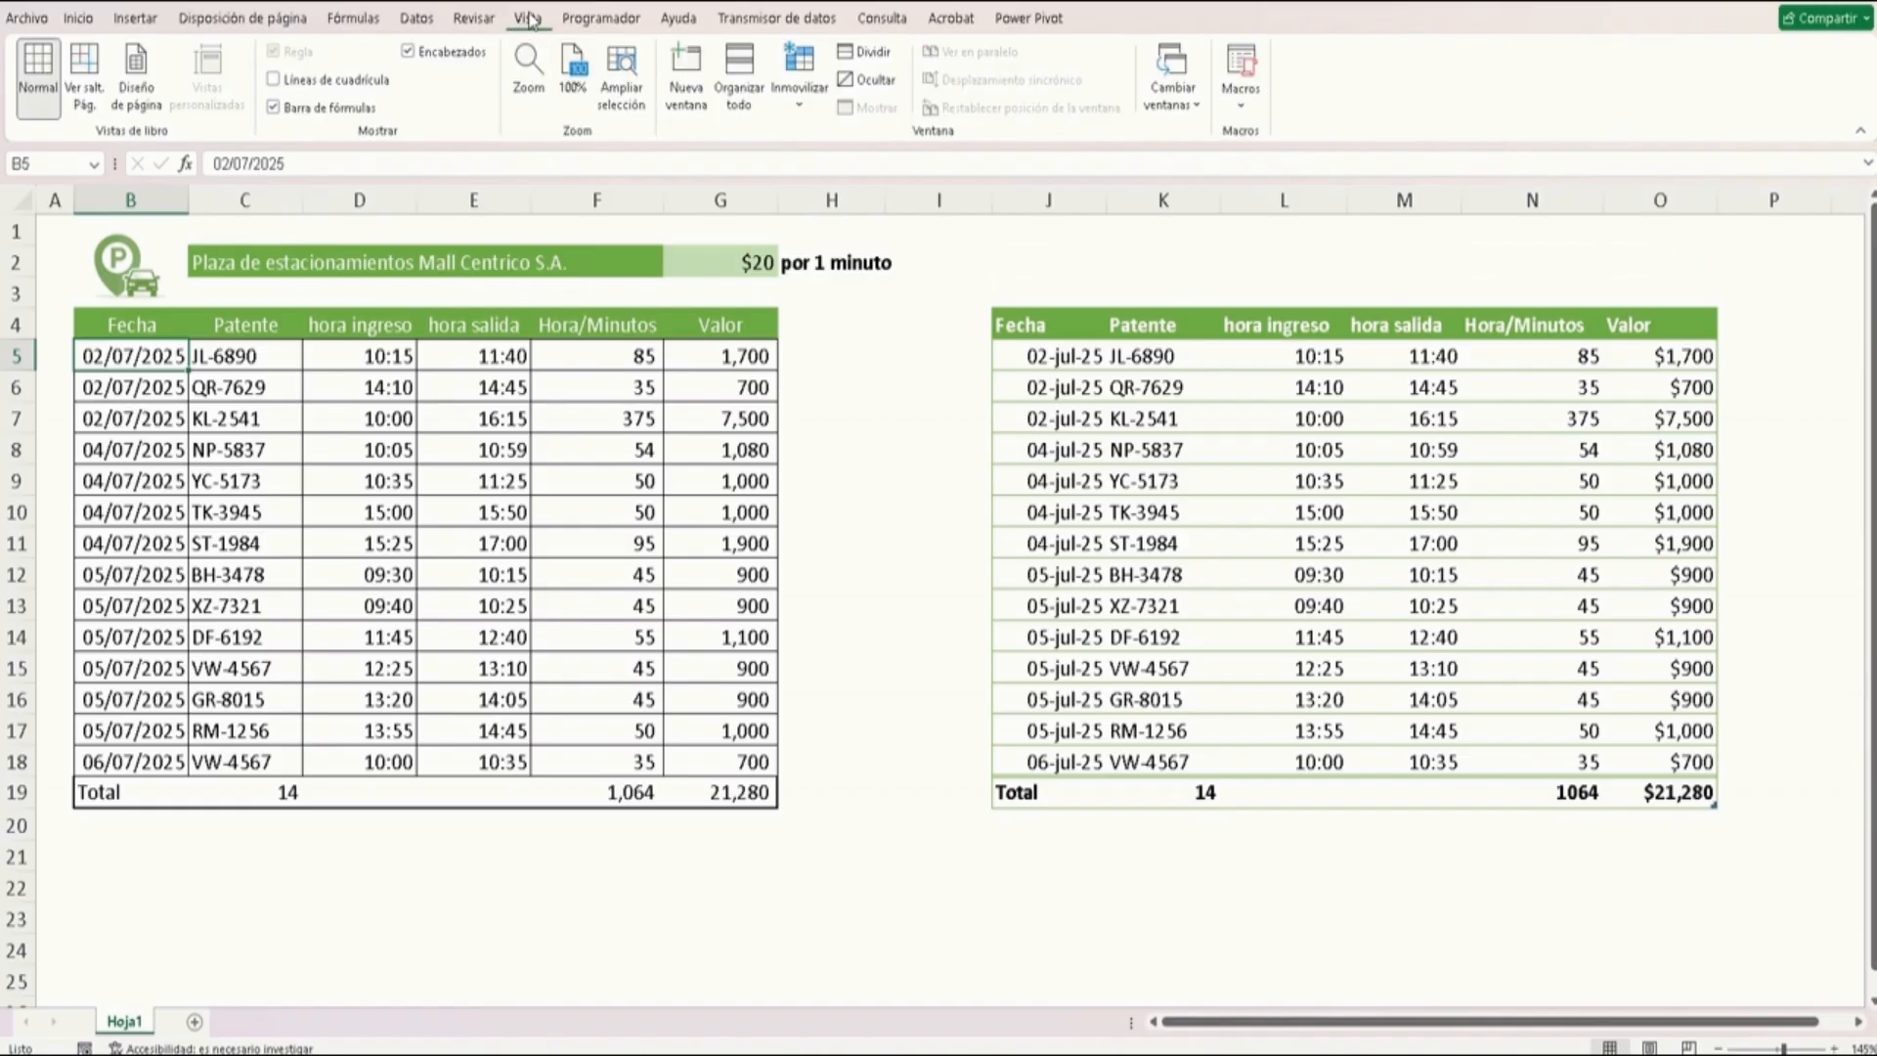
click(799, 86)
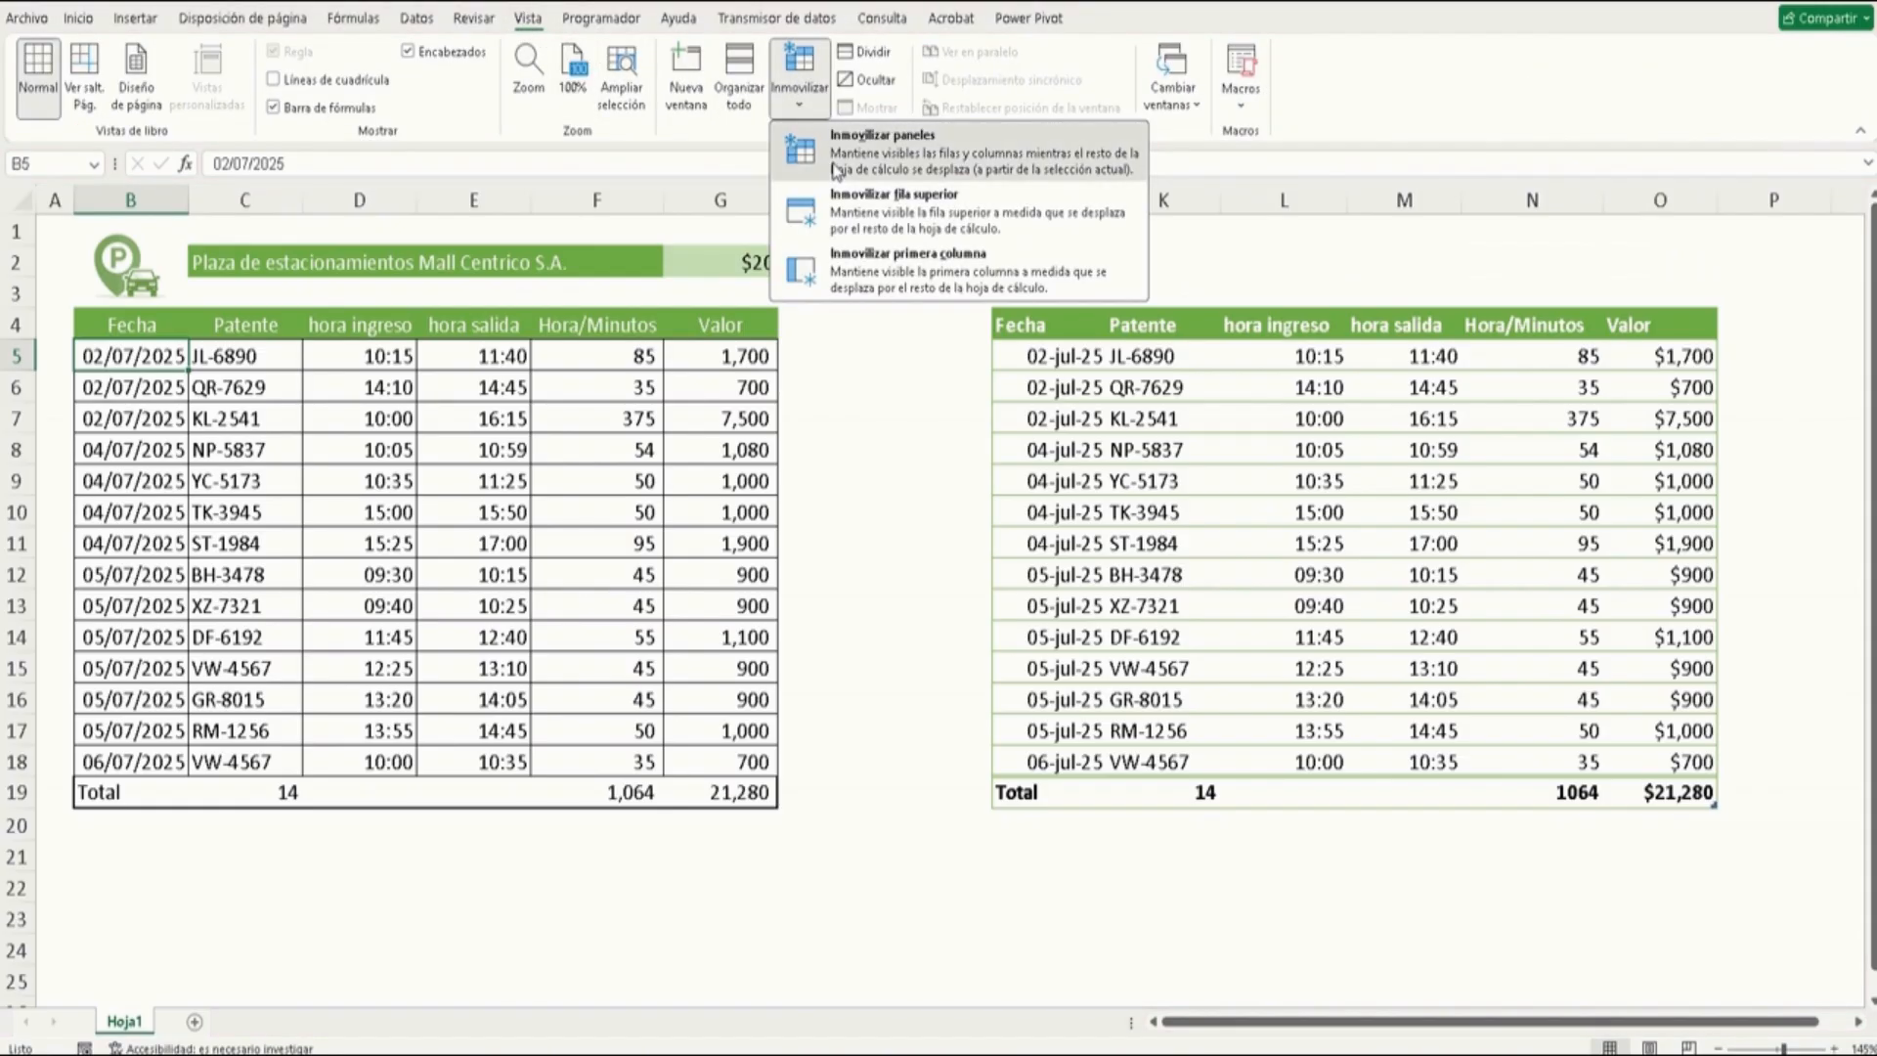
click(836, 171)
click(518, 479)
scroll(518, 471, down, 1)
scroll(518, 471, down, 2)
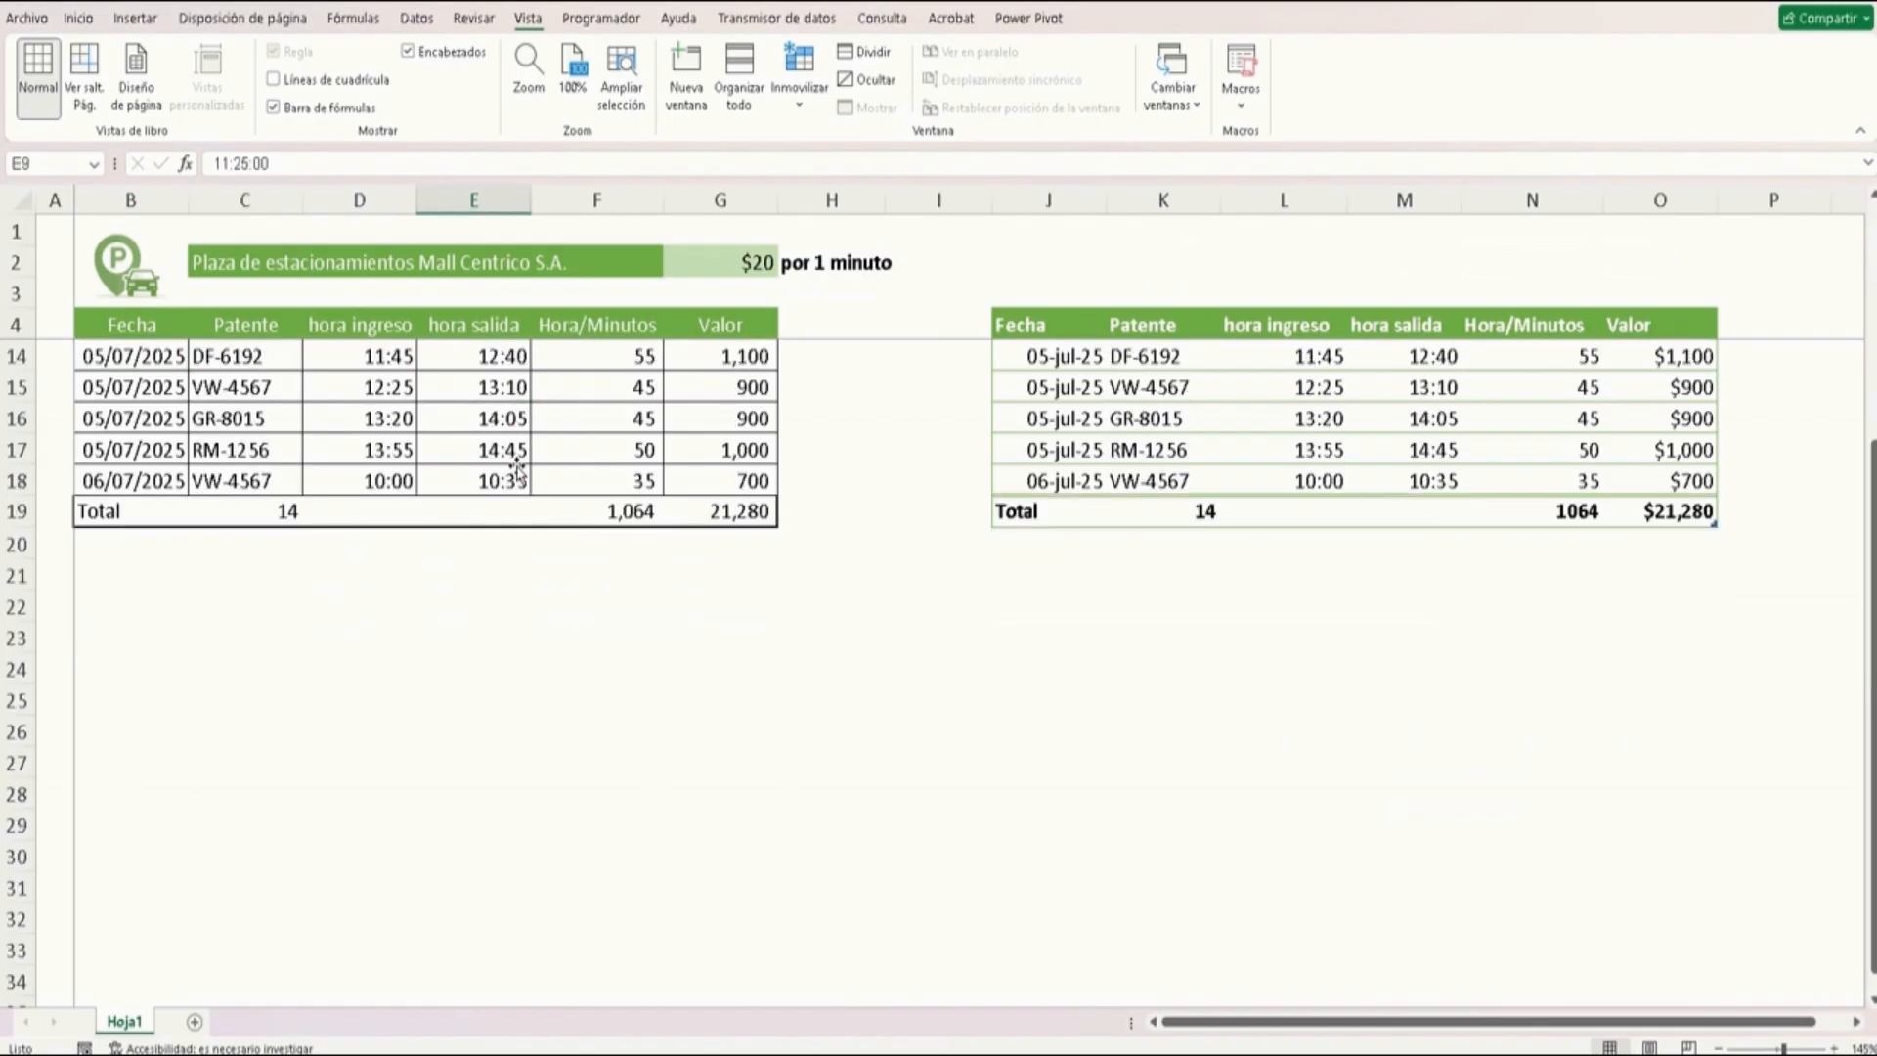
scroll(519, 471, up, 3)
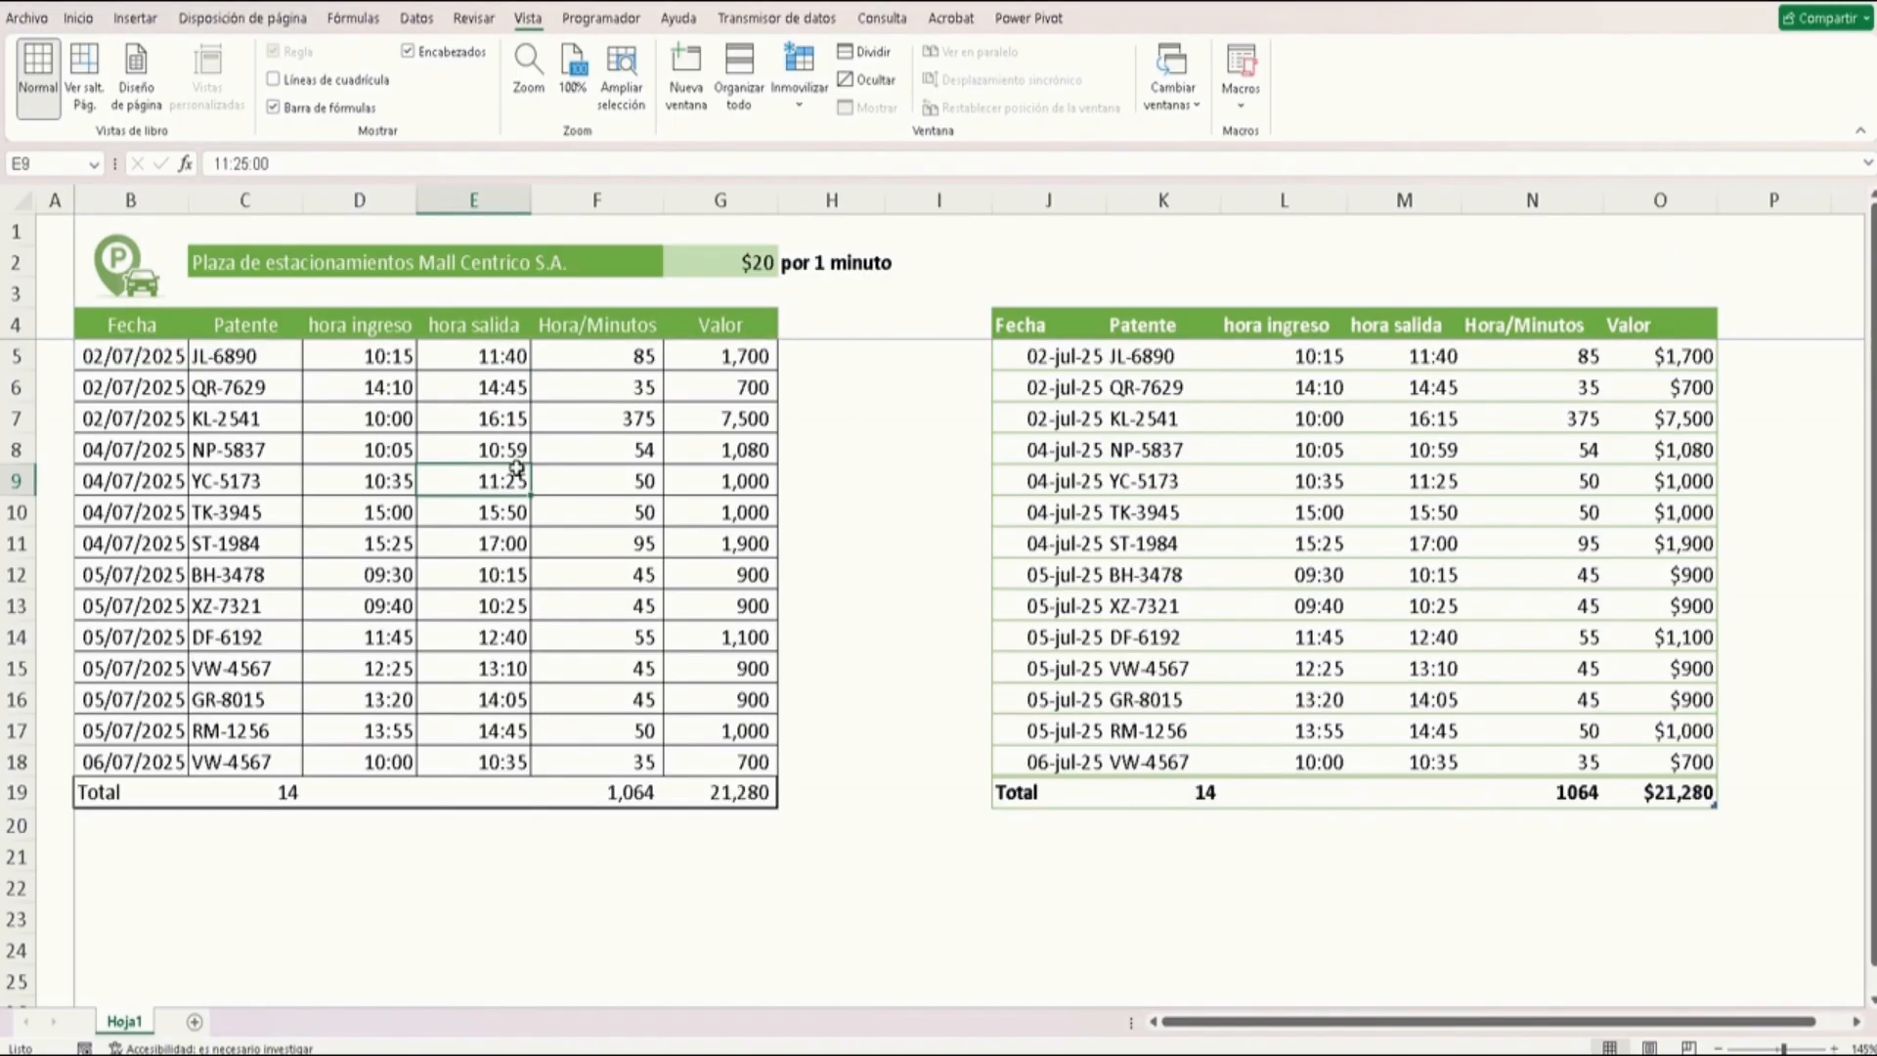
scroll(516, 467, down, 3)
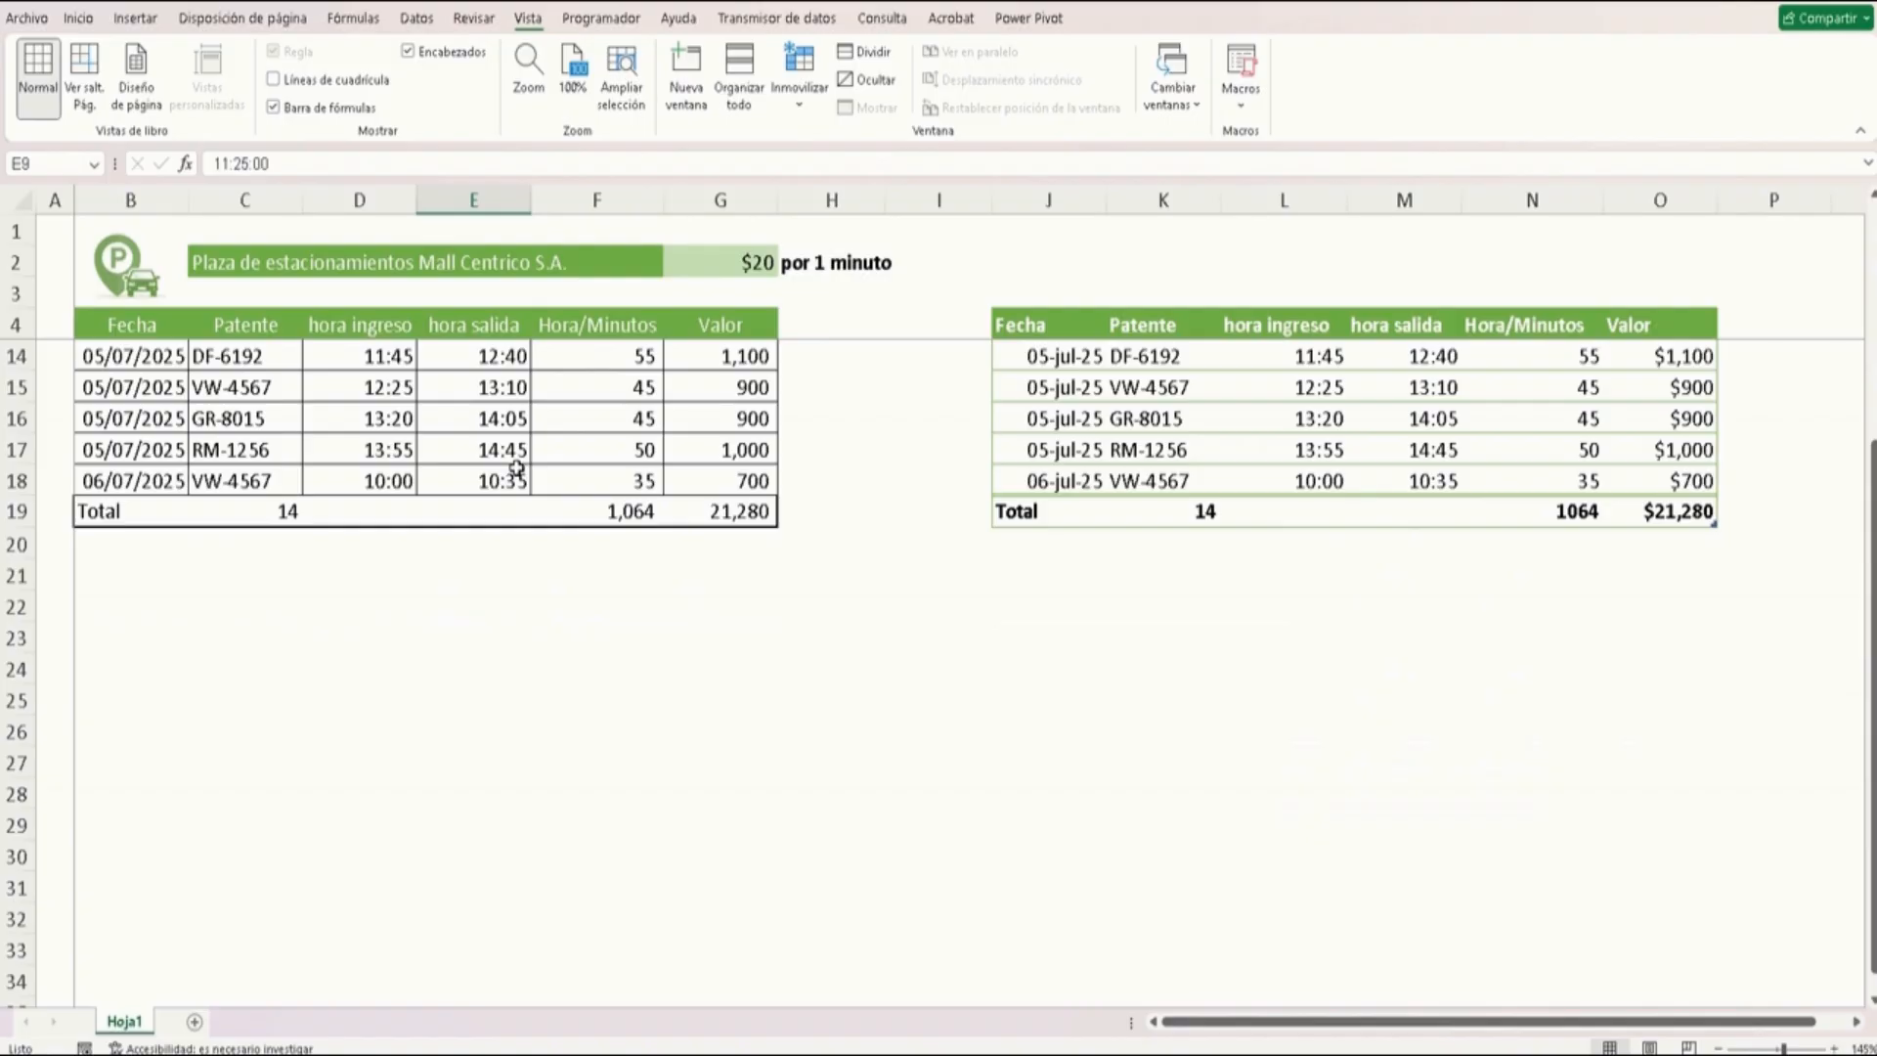
scroll(516, 468, up, 3)
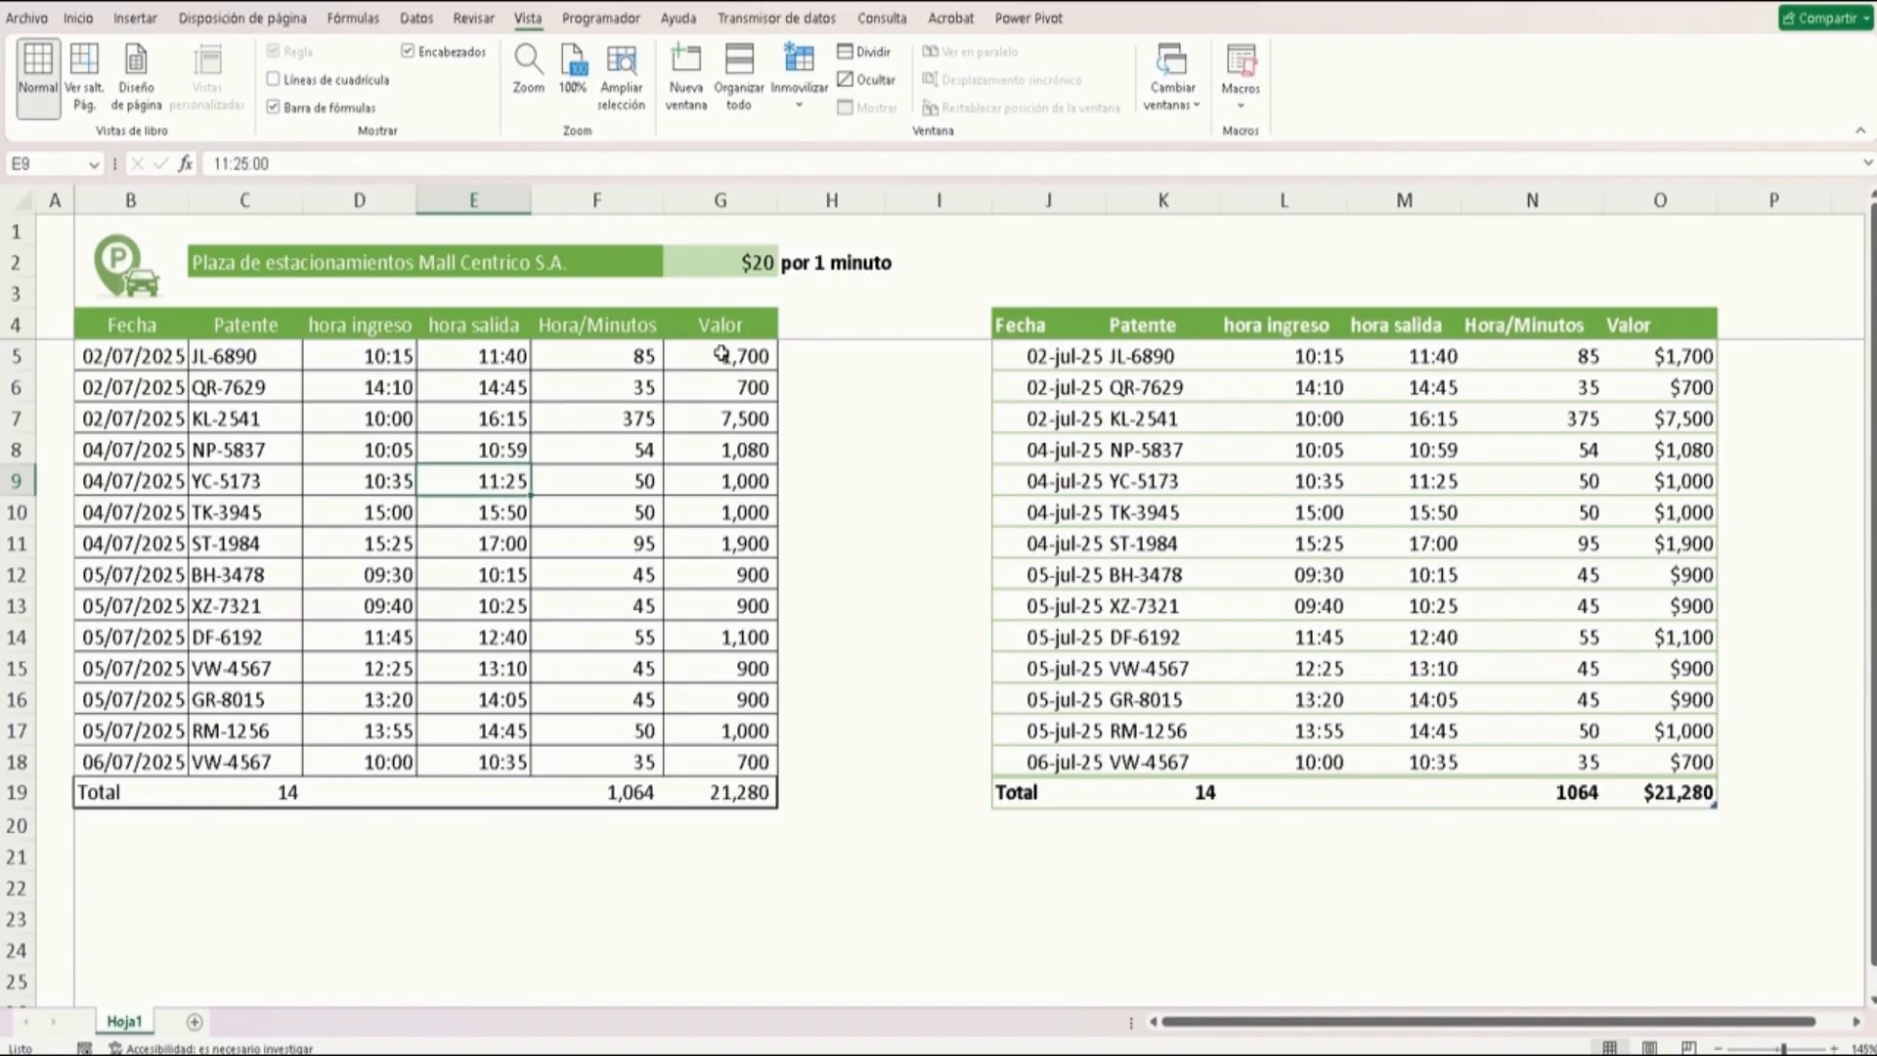
Unfreeze the panes and scroll through the formatted table to examine how its header row stays visible
click(799, 93)
click(838, 157)
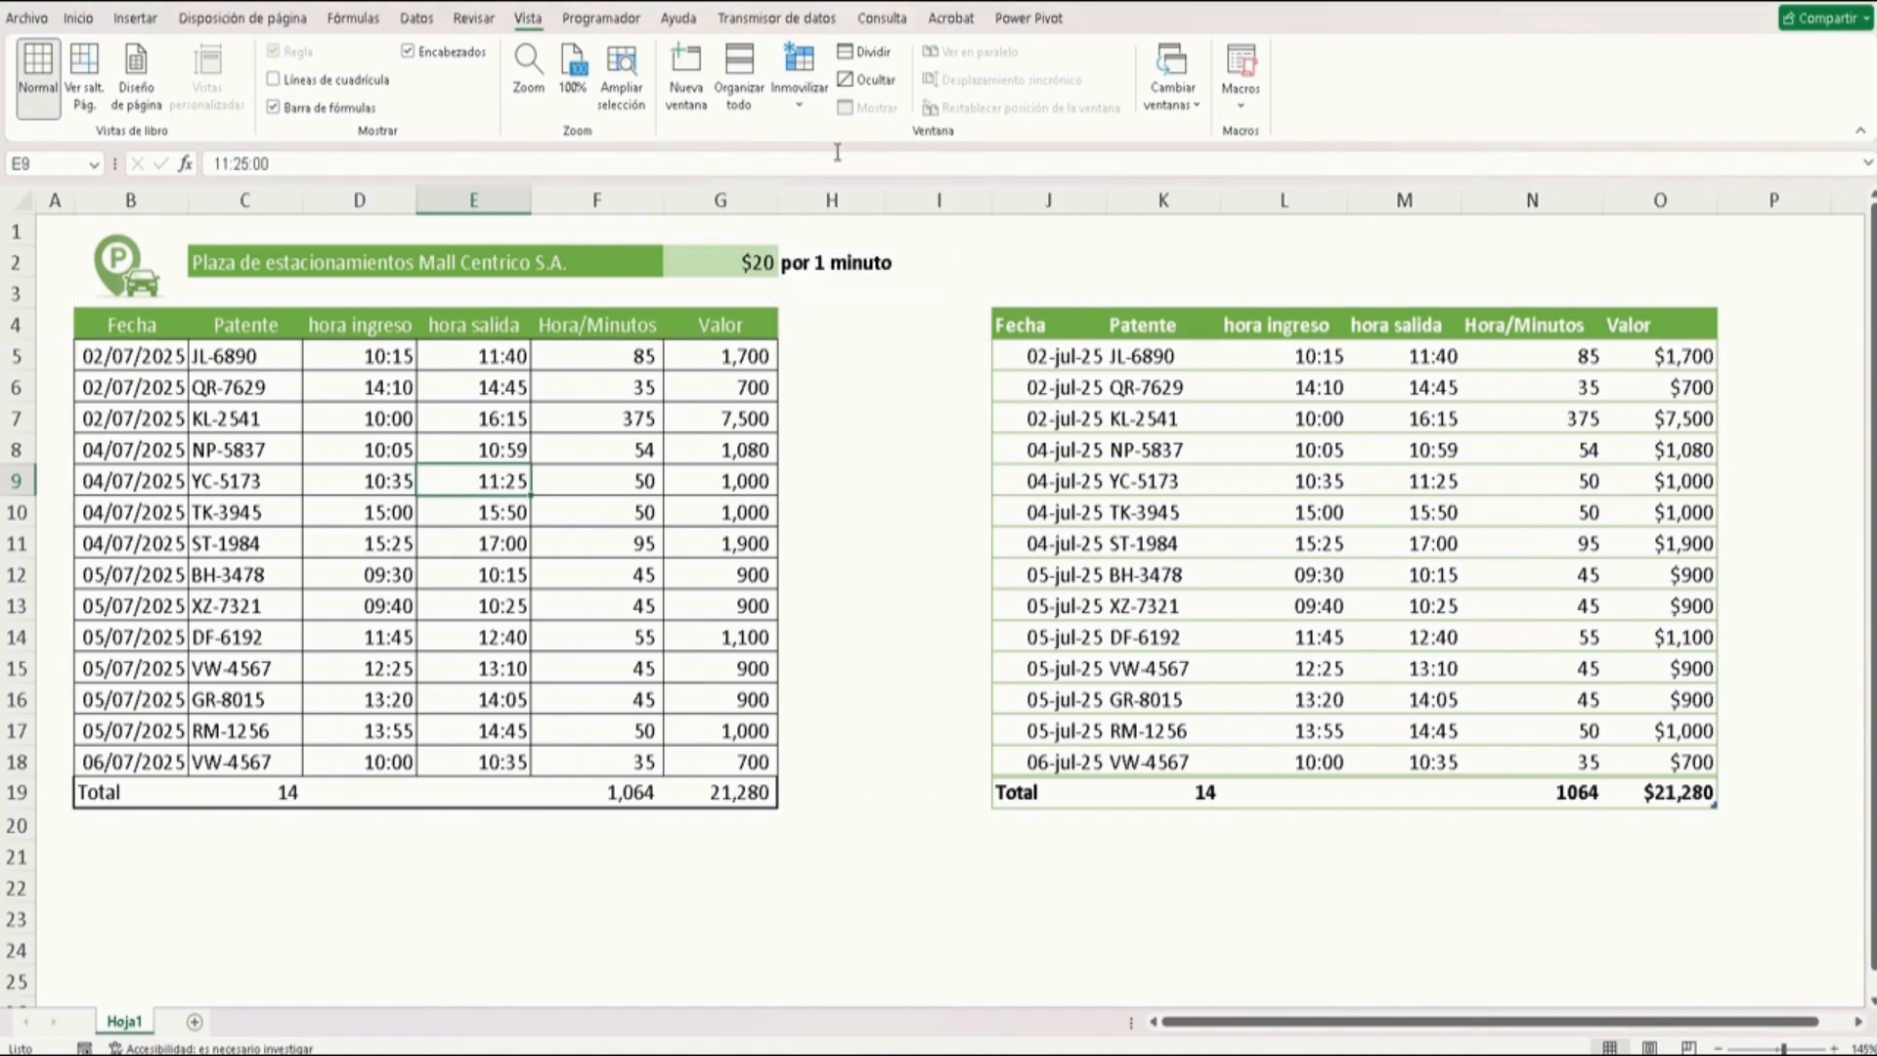
click(436, 422)
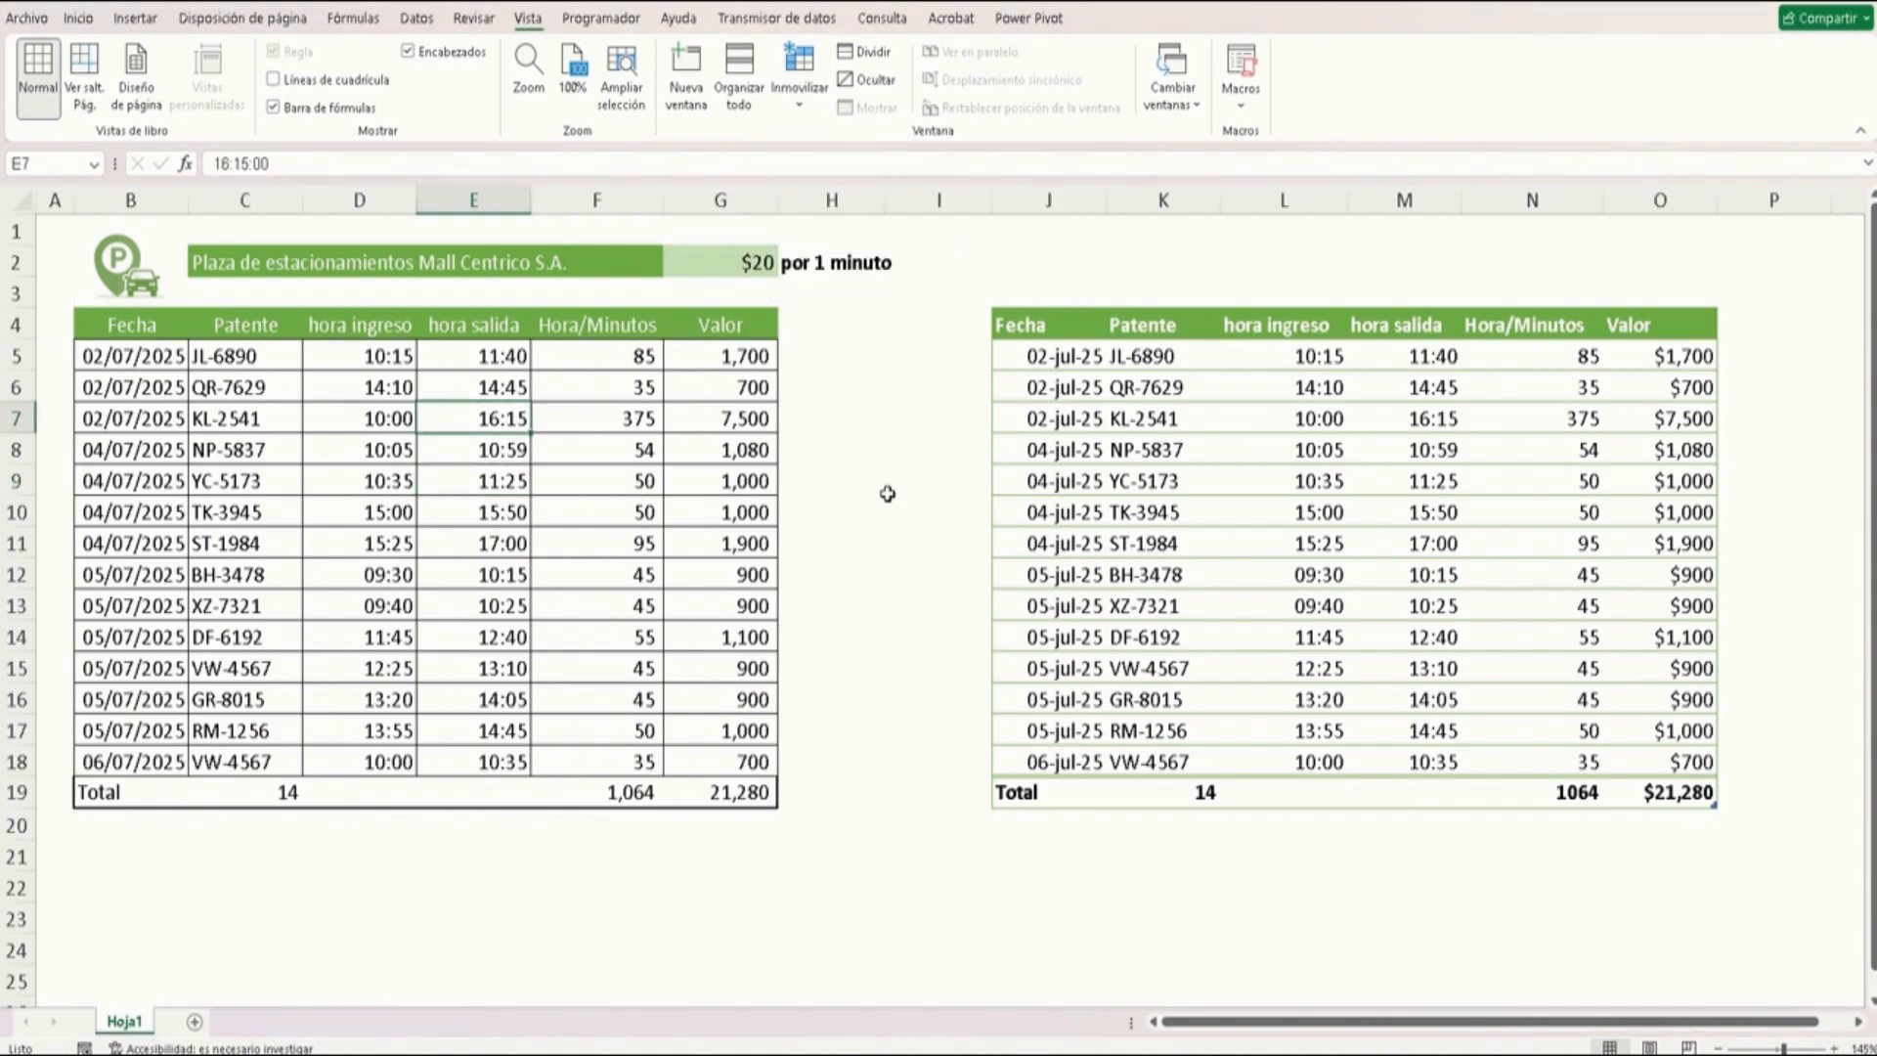
click(1185, 423)
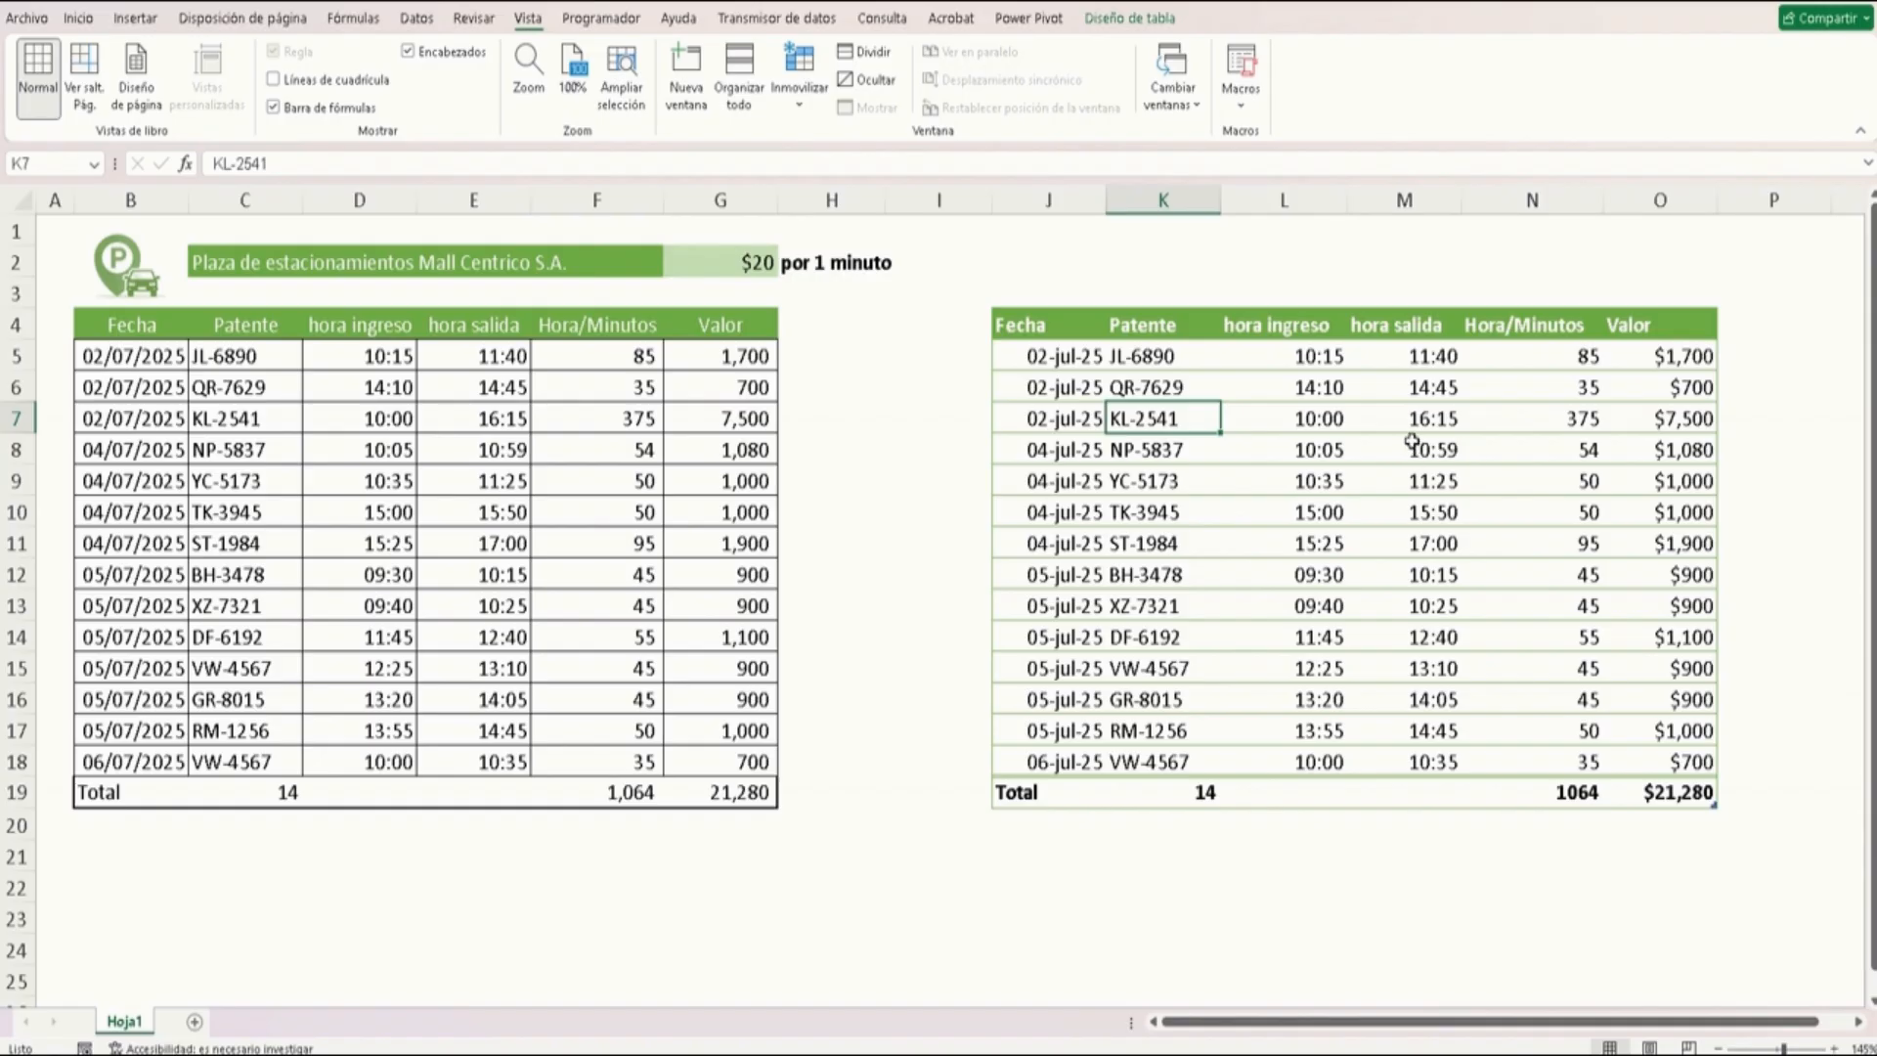
scroll(1411, 440, down, 2)
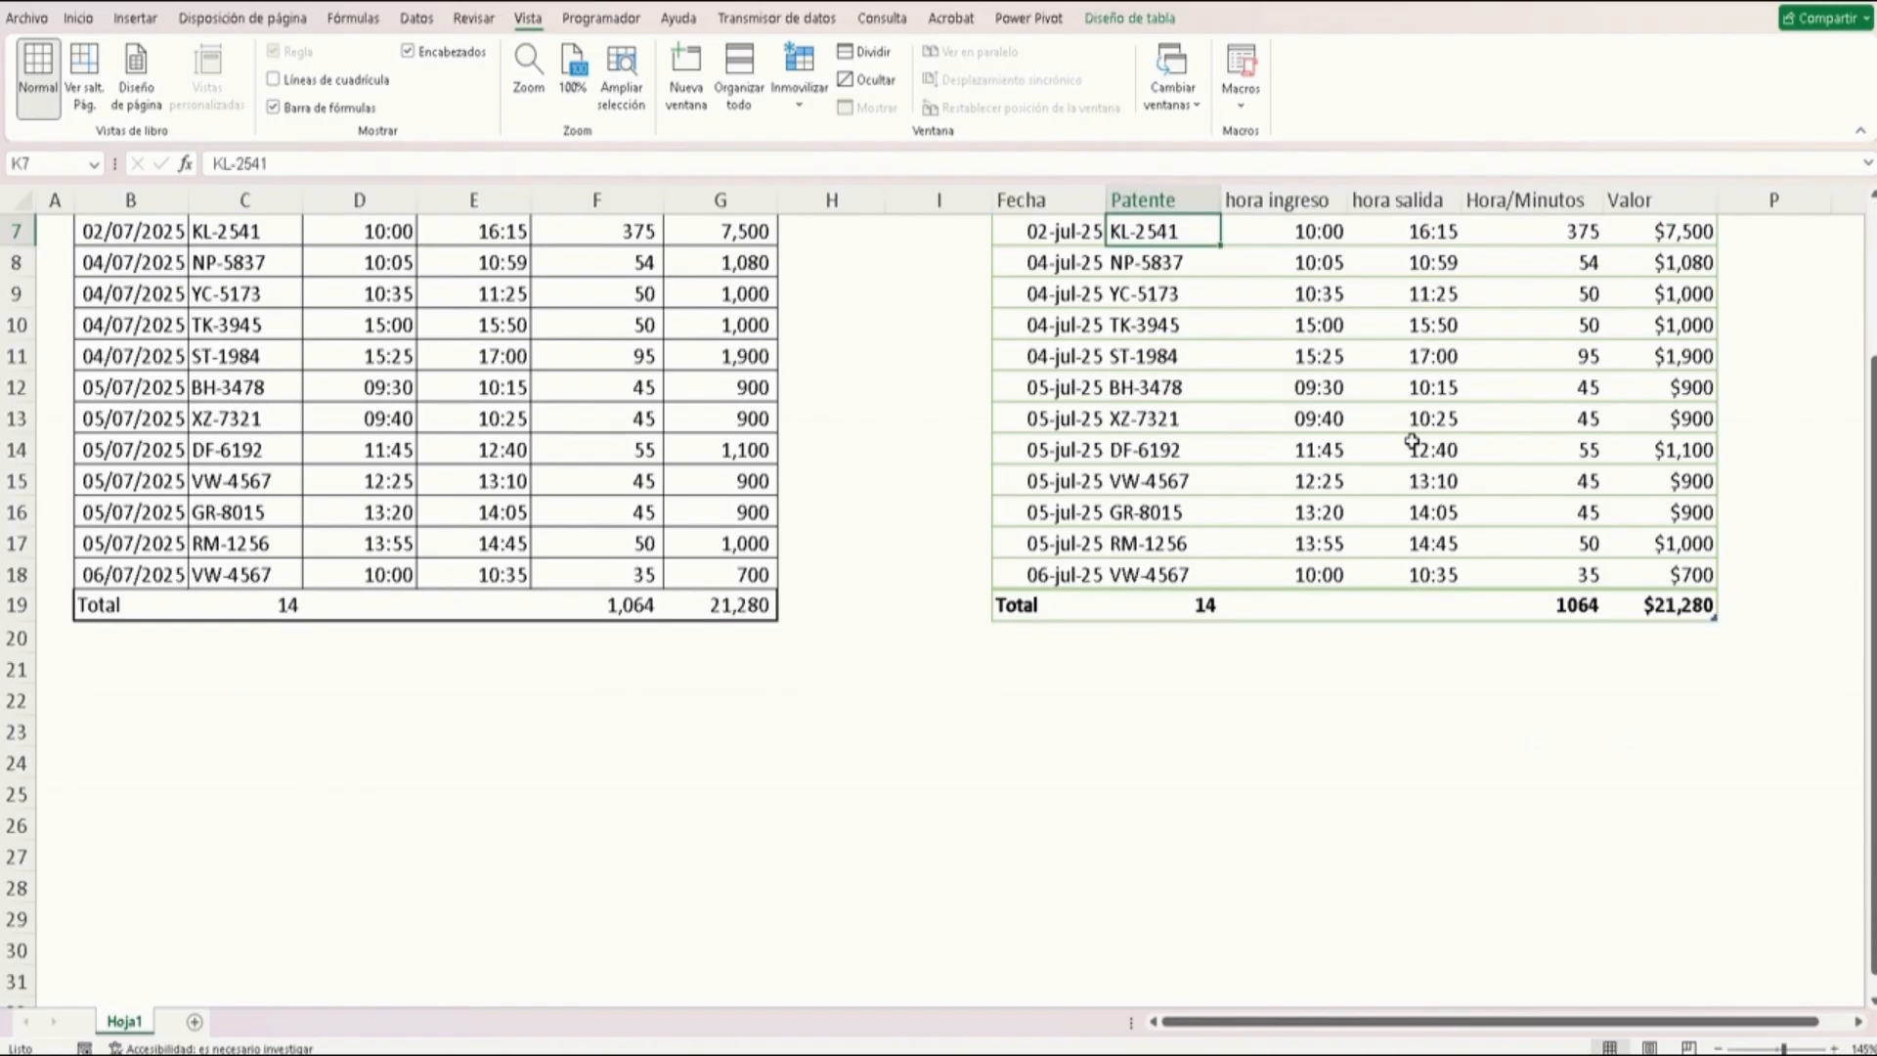
scroll(1349, 340, down, 2)
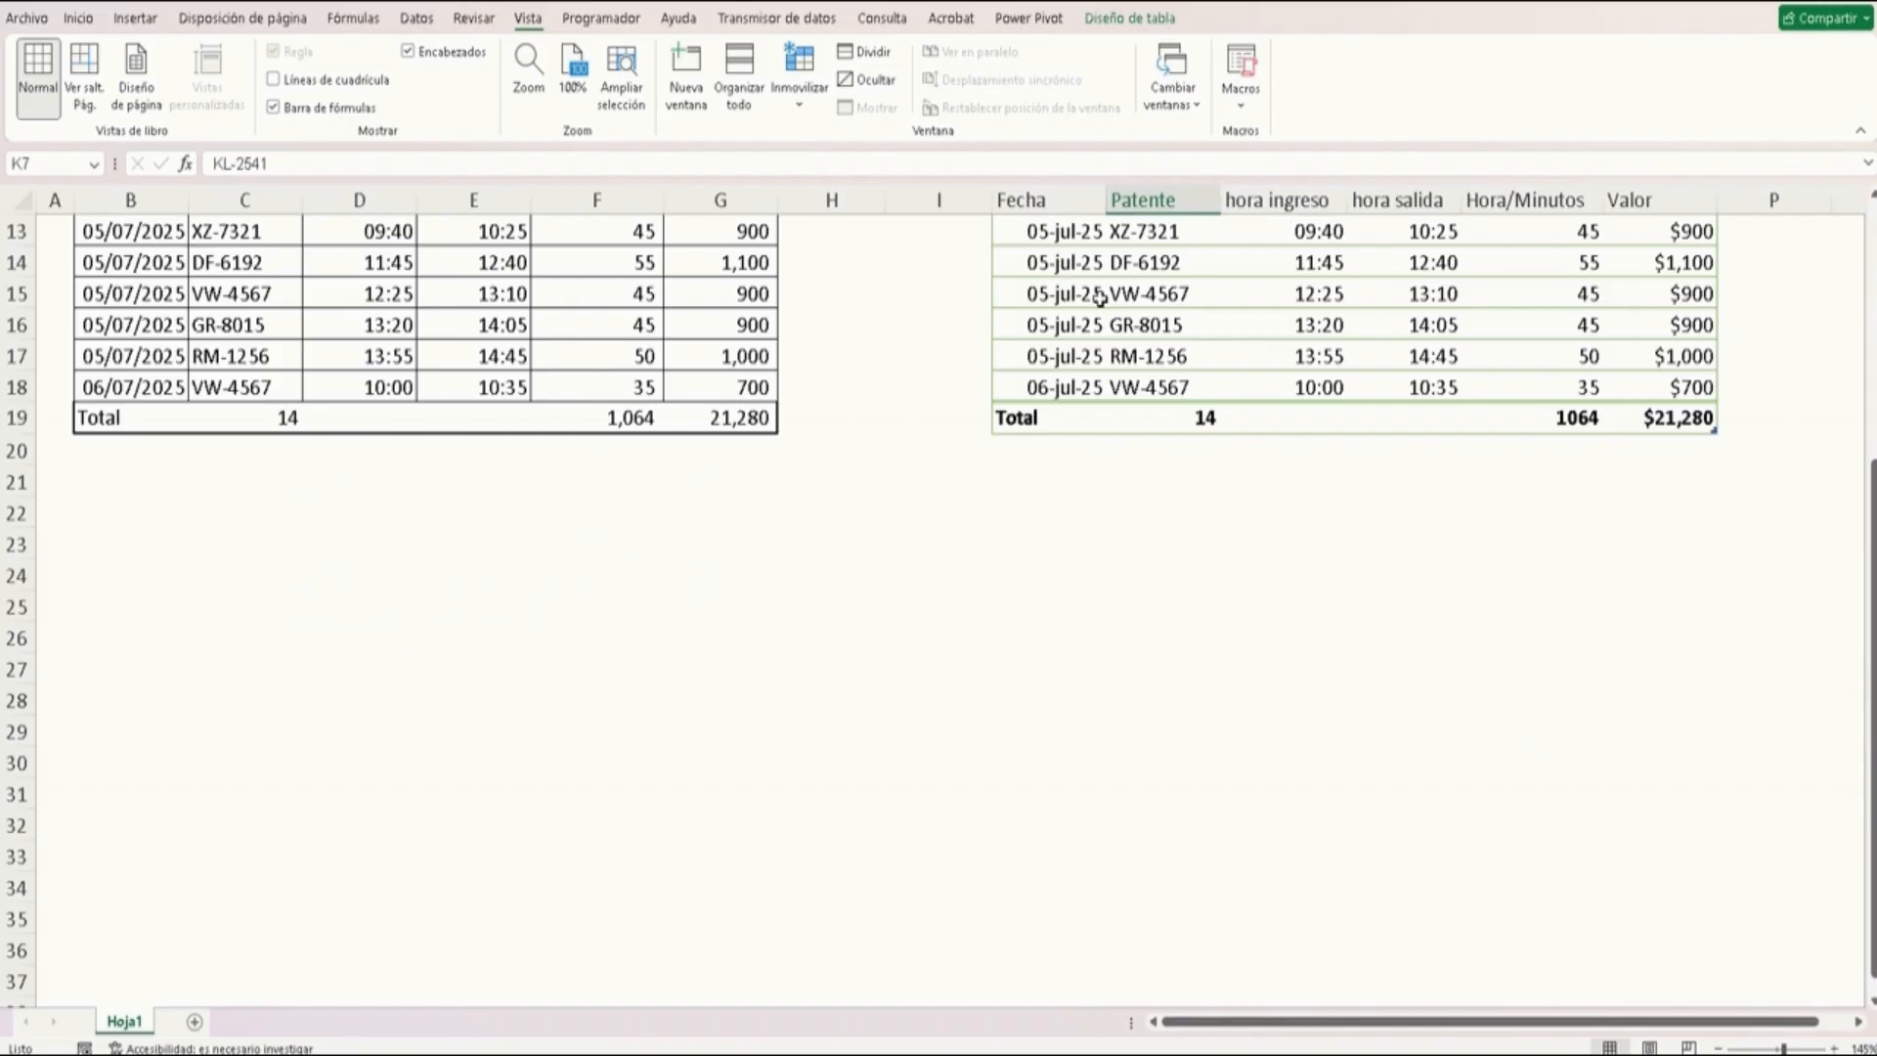
scroll(1056, 269, up, 4)
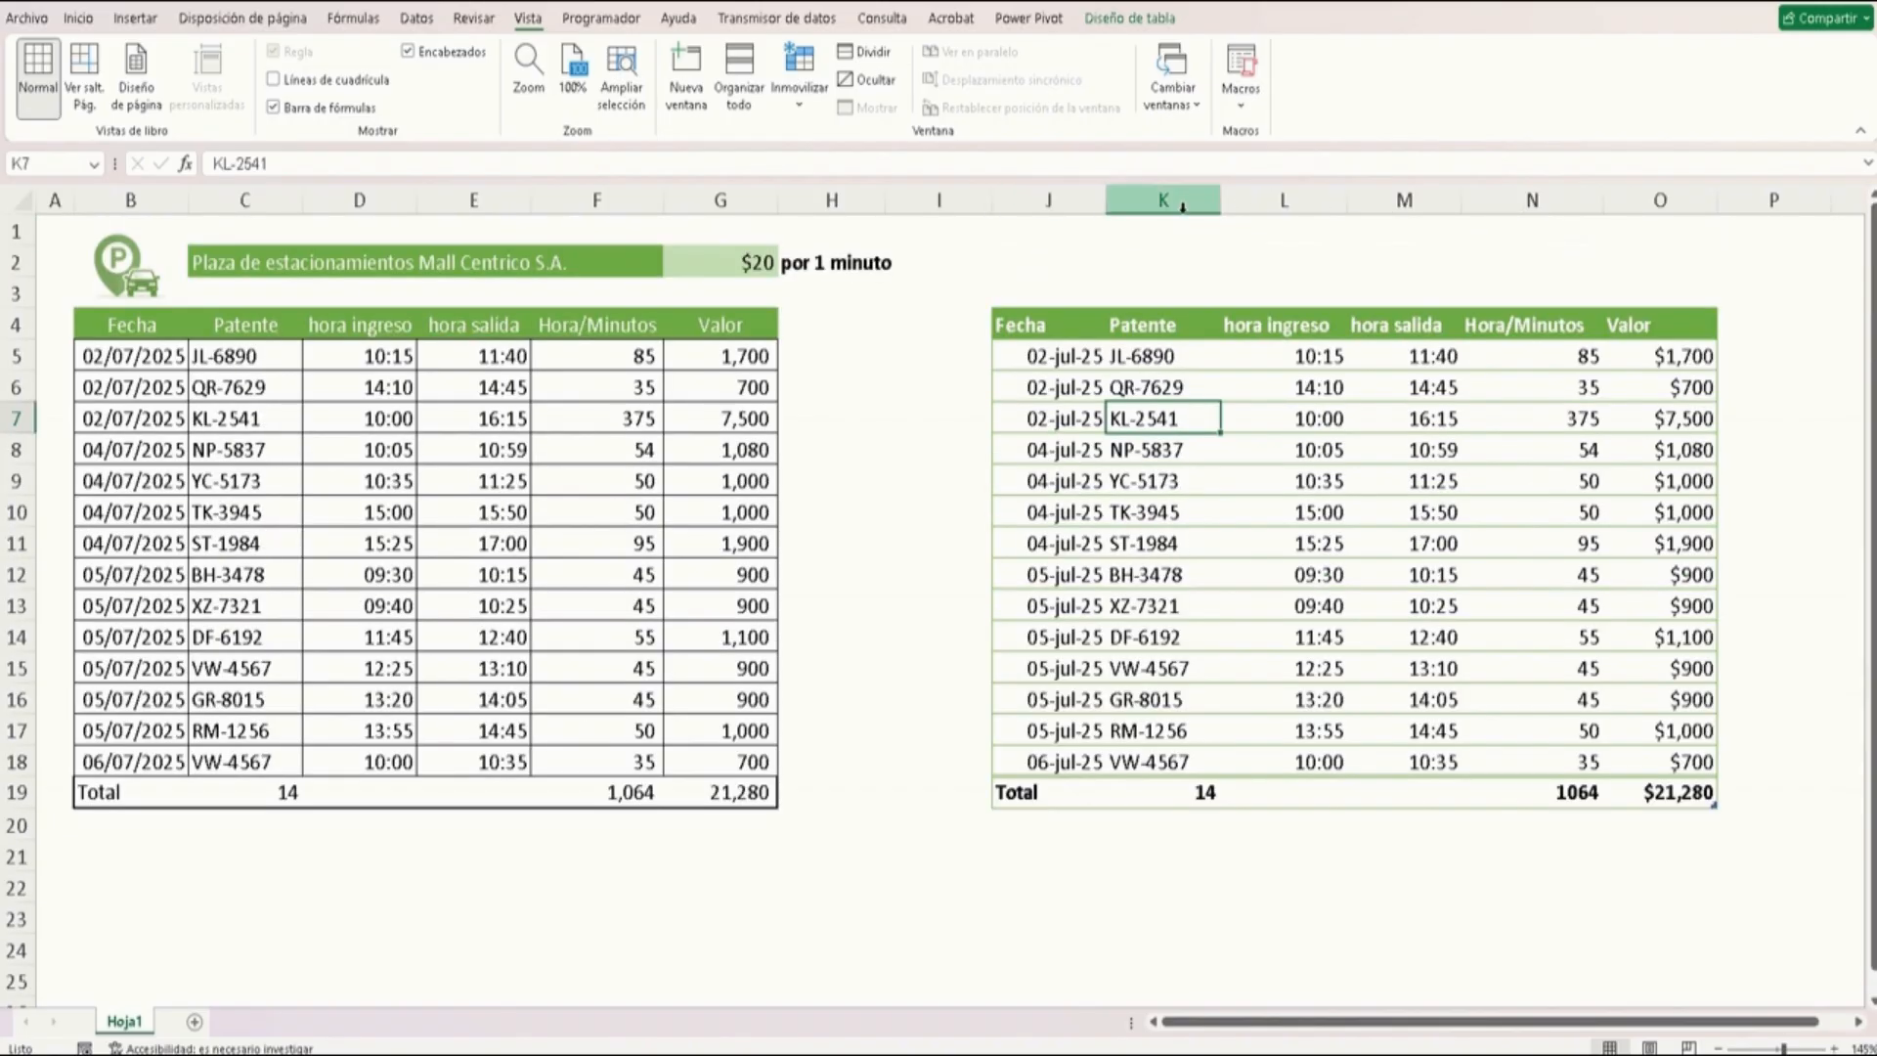
scroll(1499, 418, down, 2)
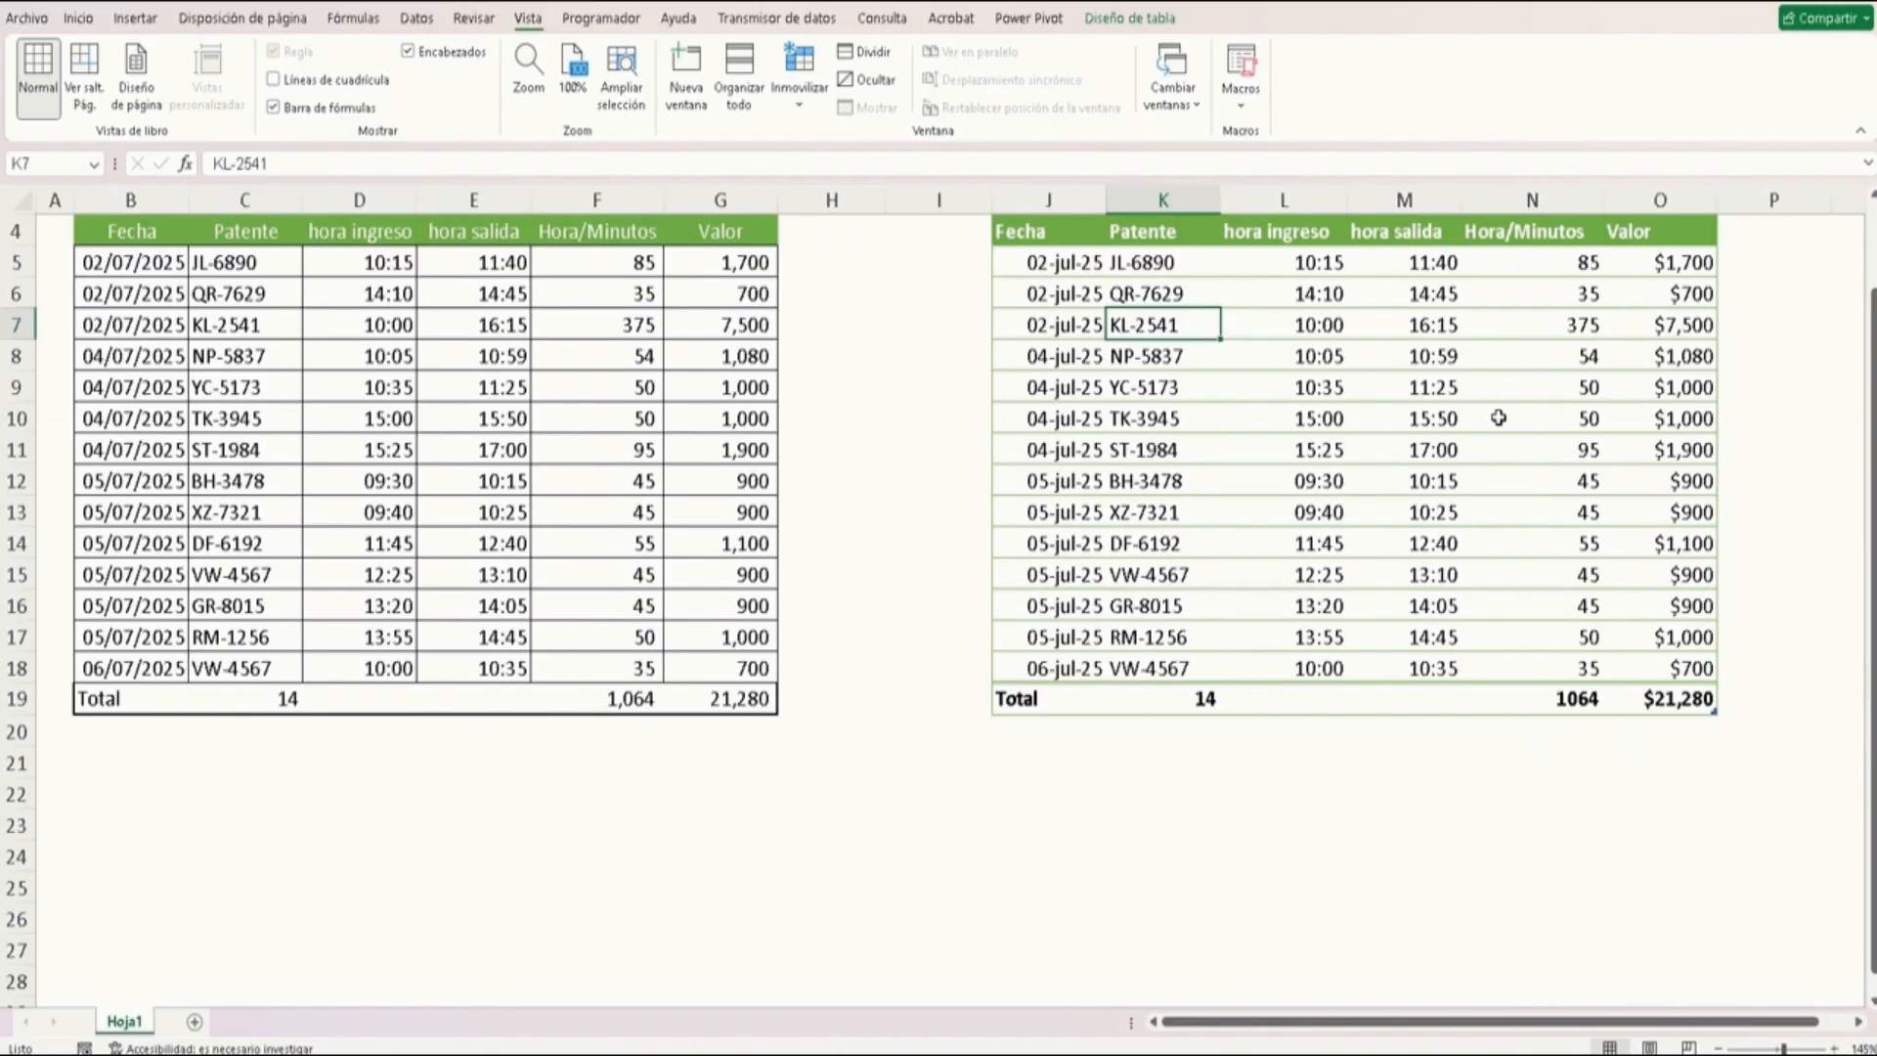
scroll(1499, 417, down, 2)
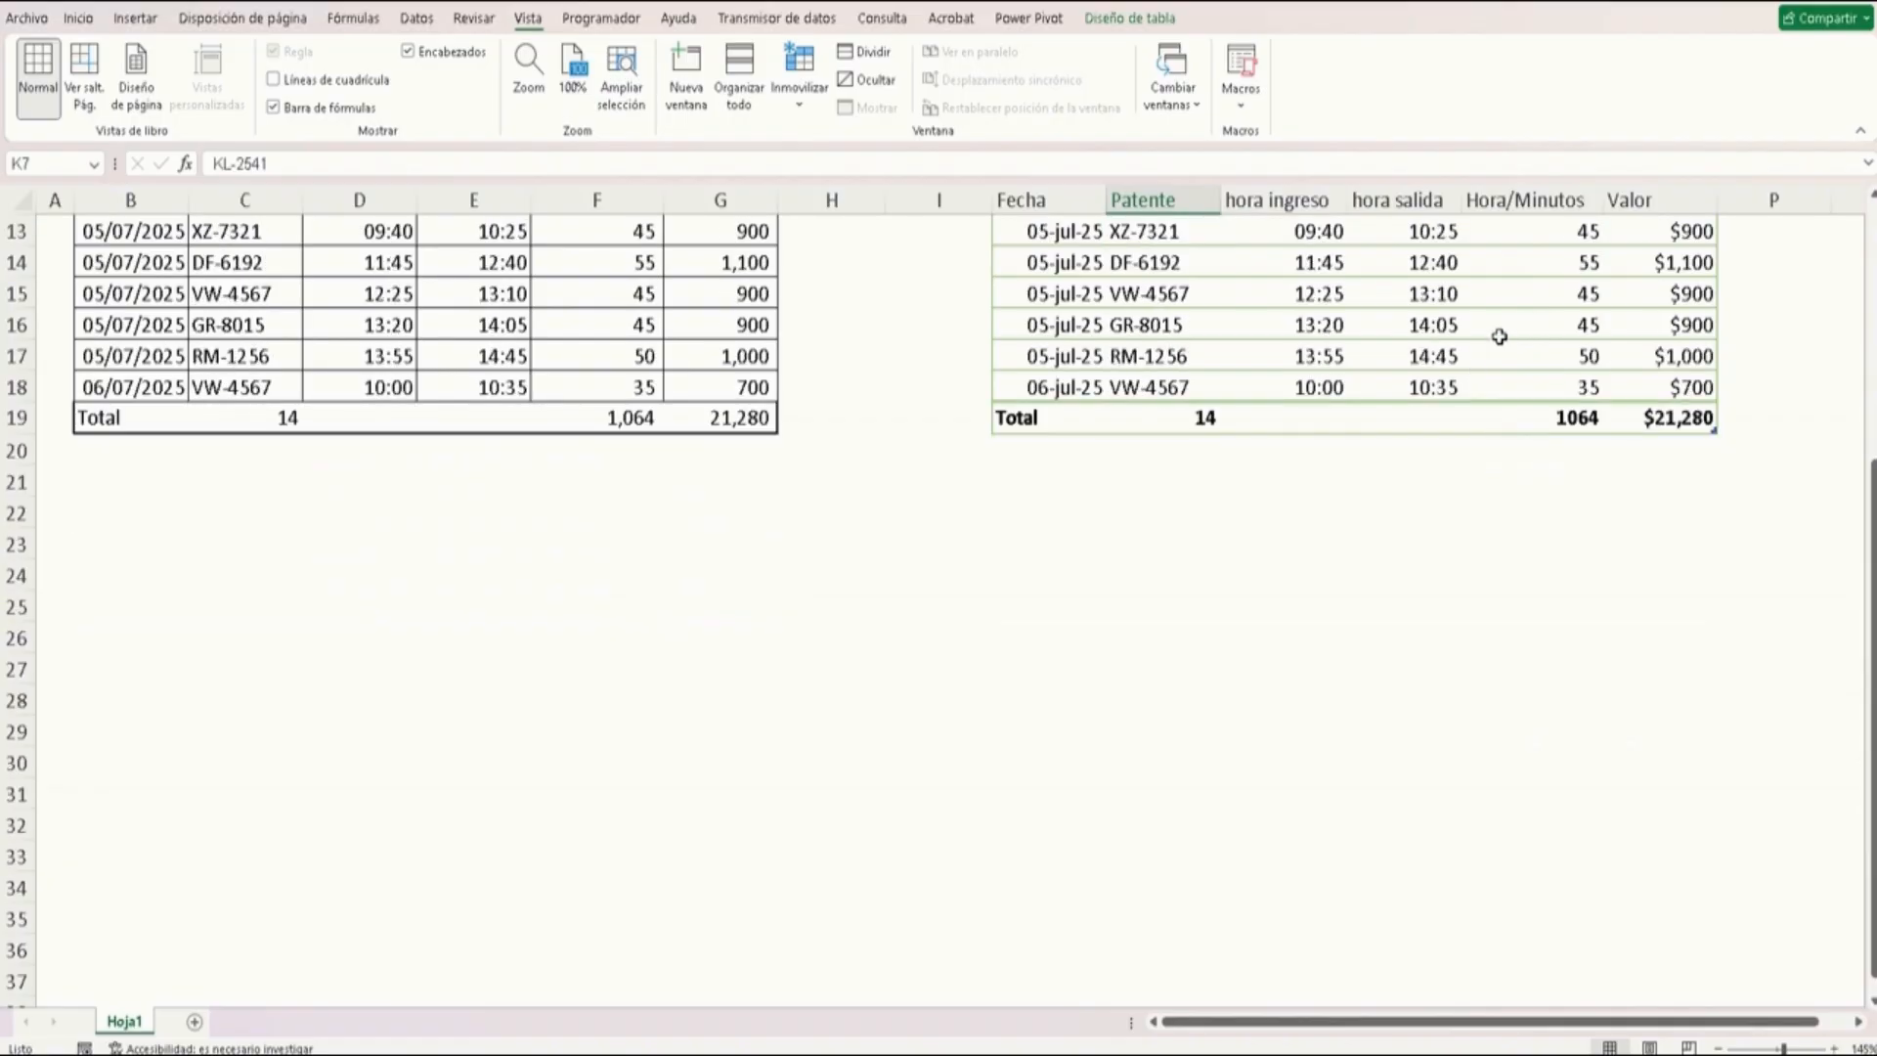
scroll(1499, 336, up, 4)
scroll(1393, 432, down, 1)
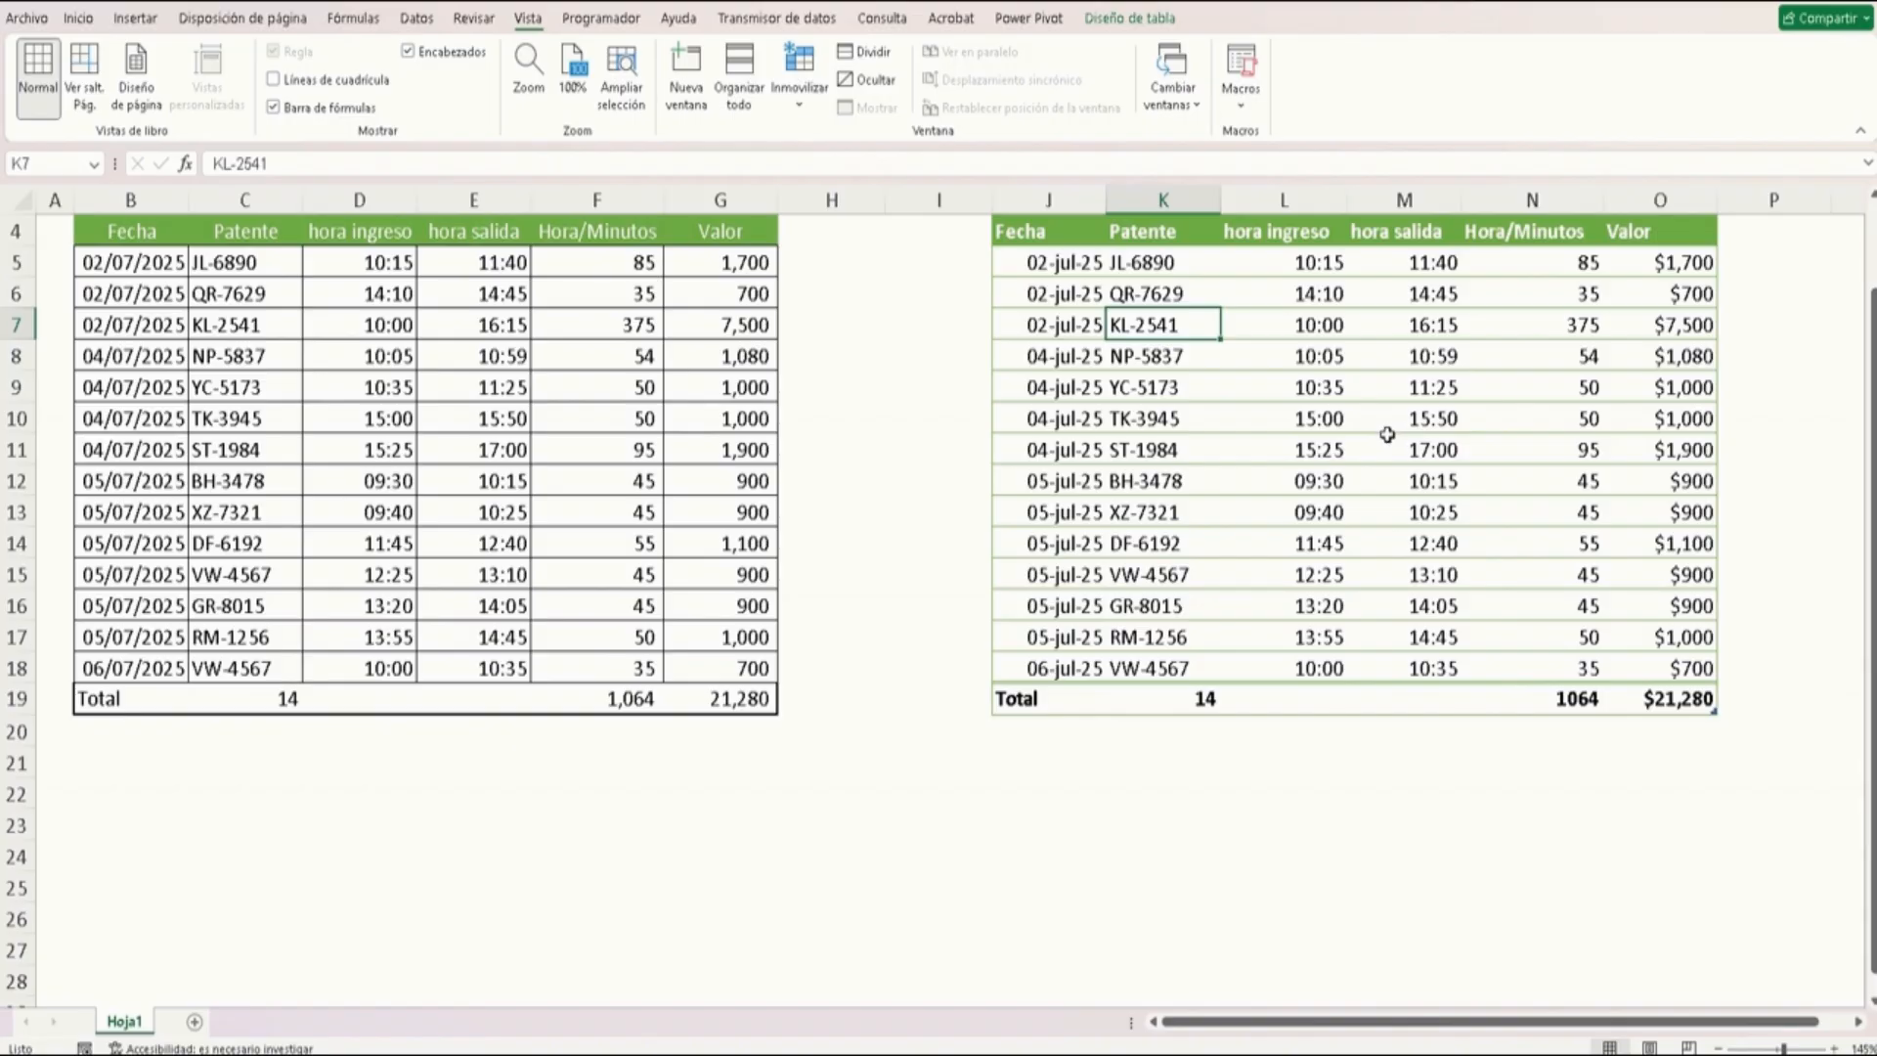
Inspect the formulas in the formatted table's Hora/Minutos, Valor and total row cells
click(1343, 392)
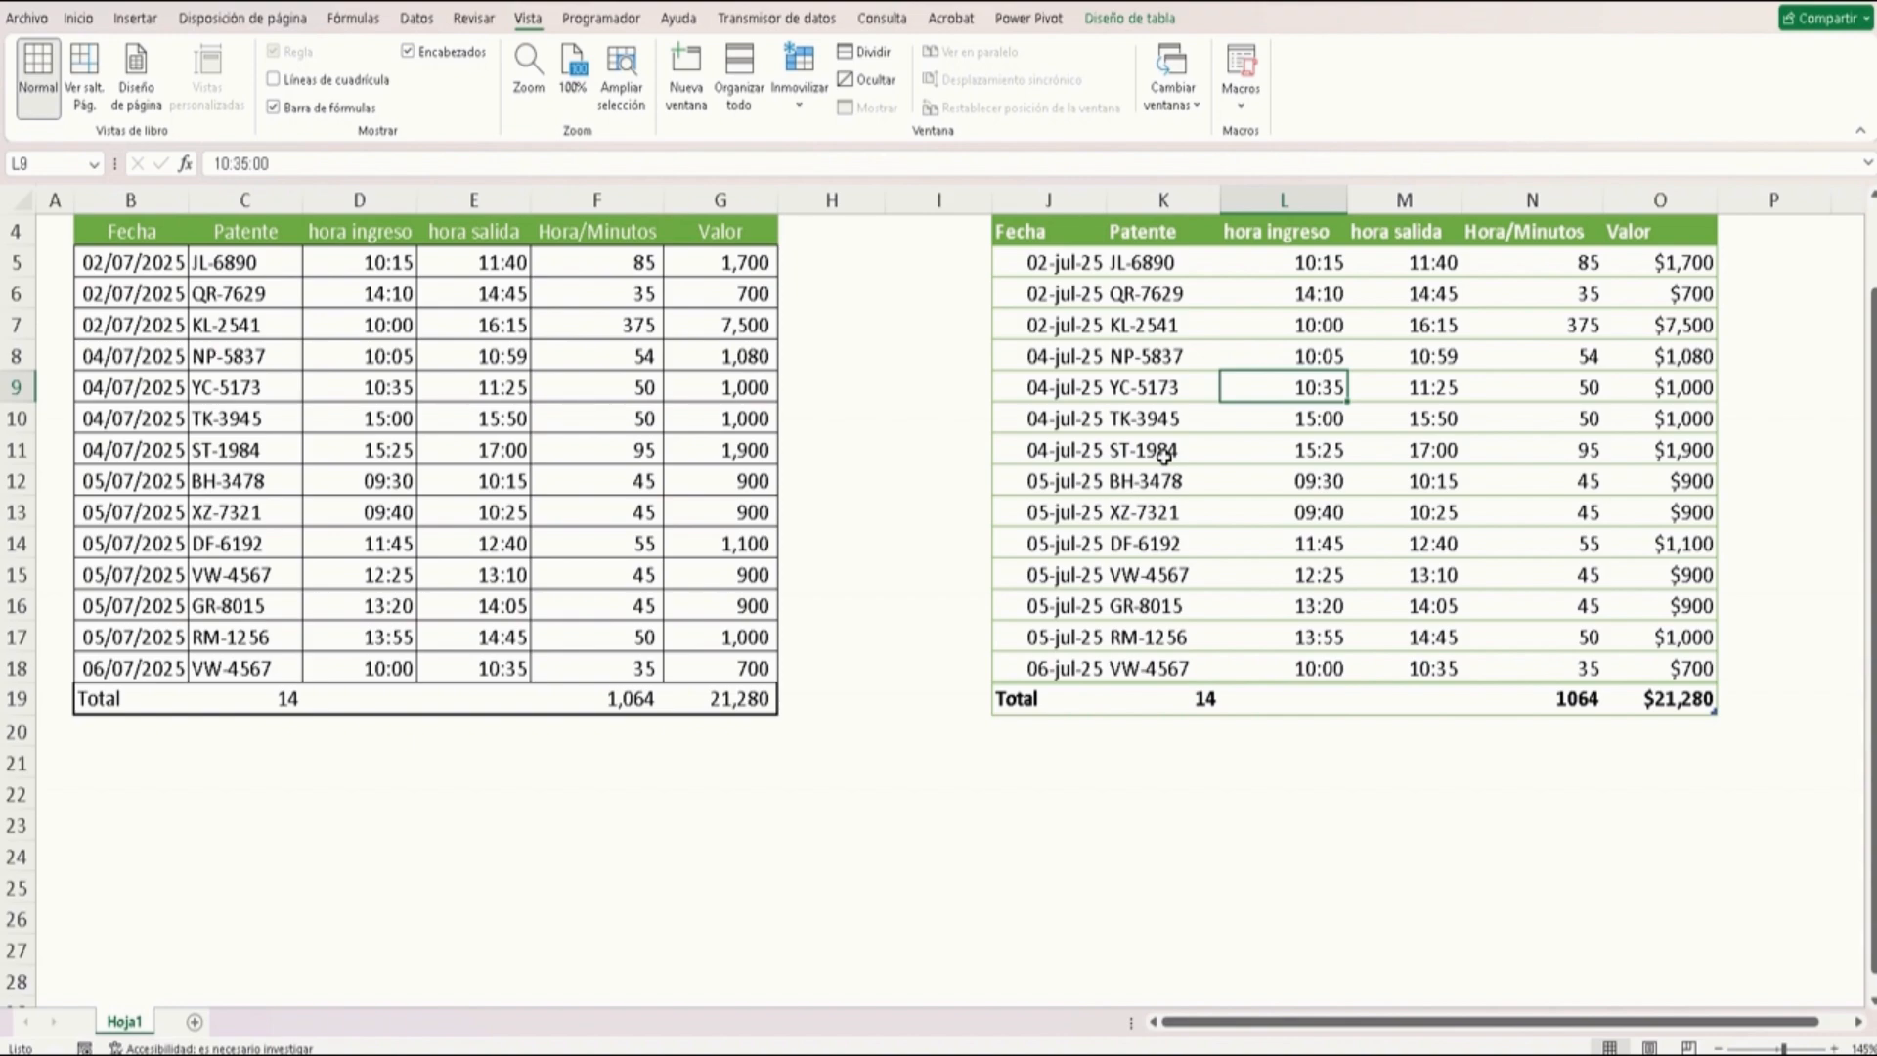
click(1529, 272)
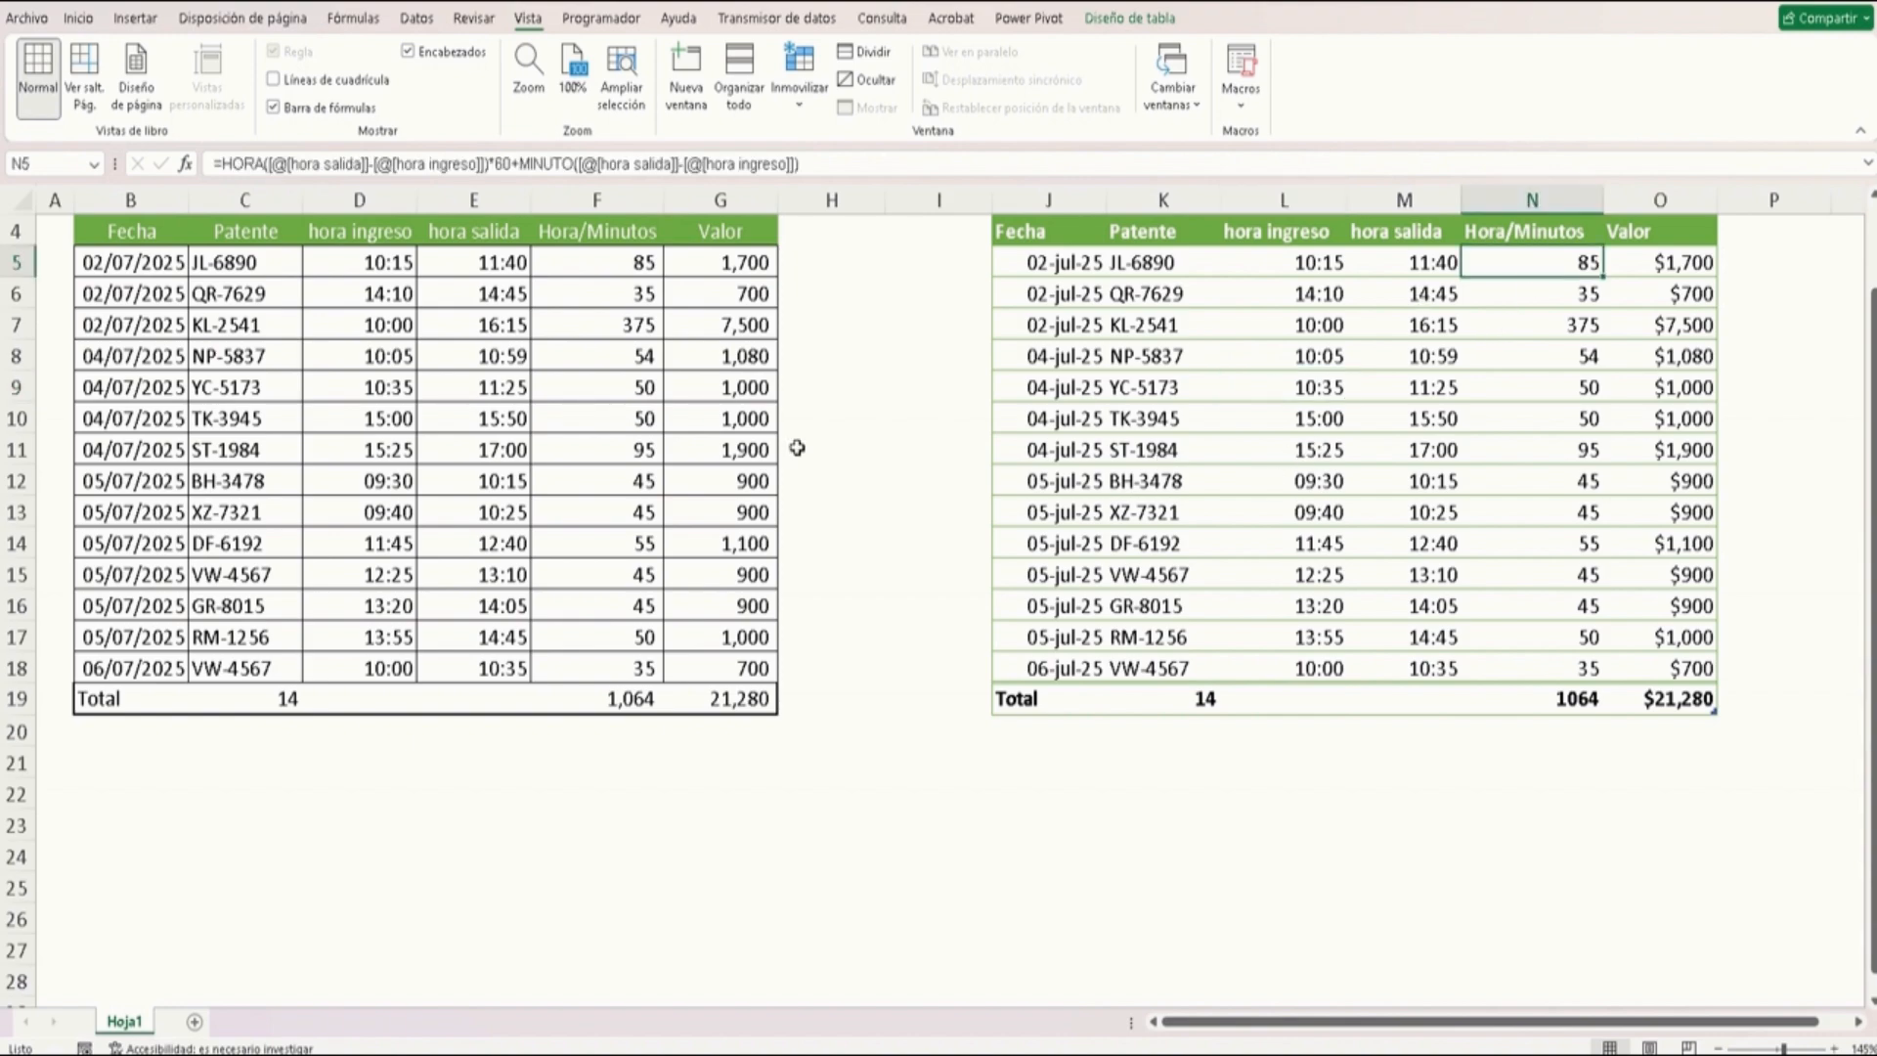
key(F2)
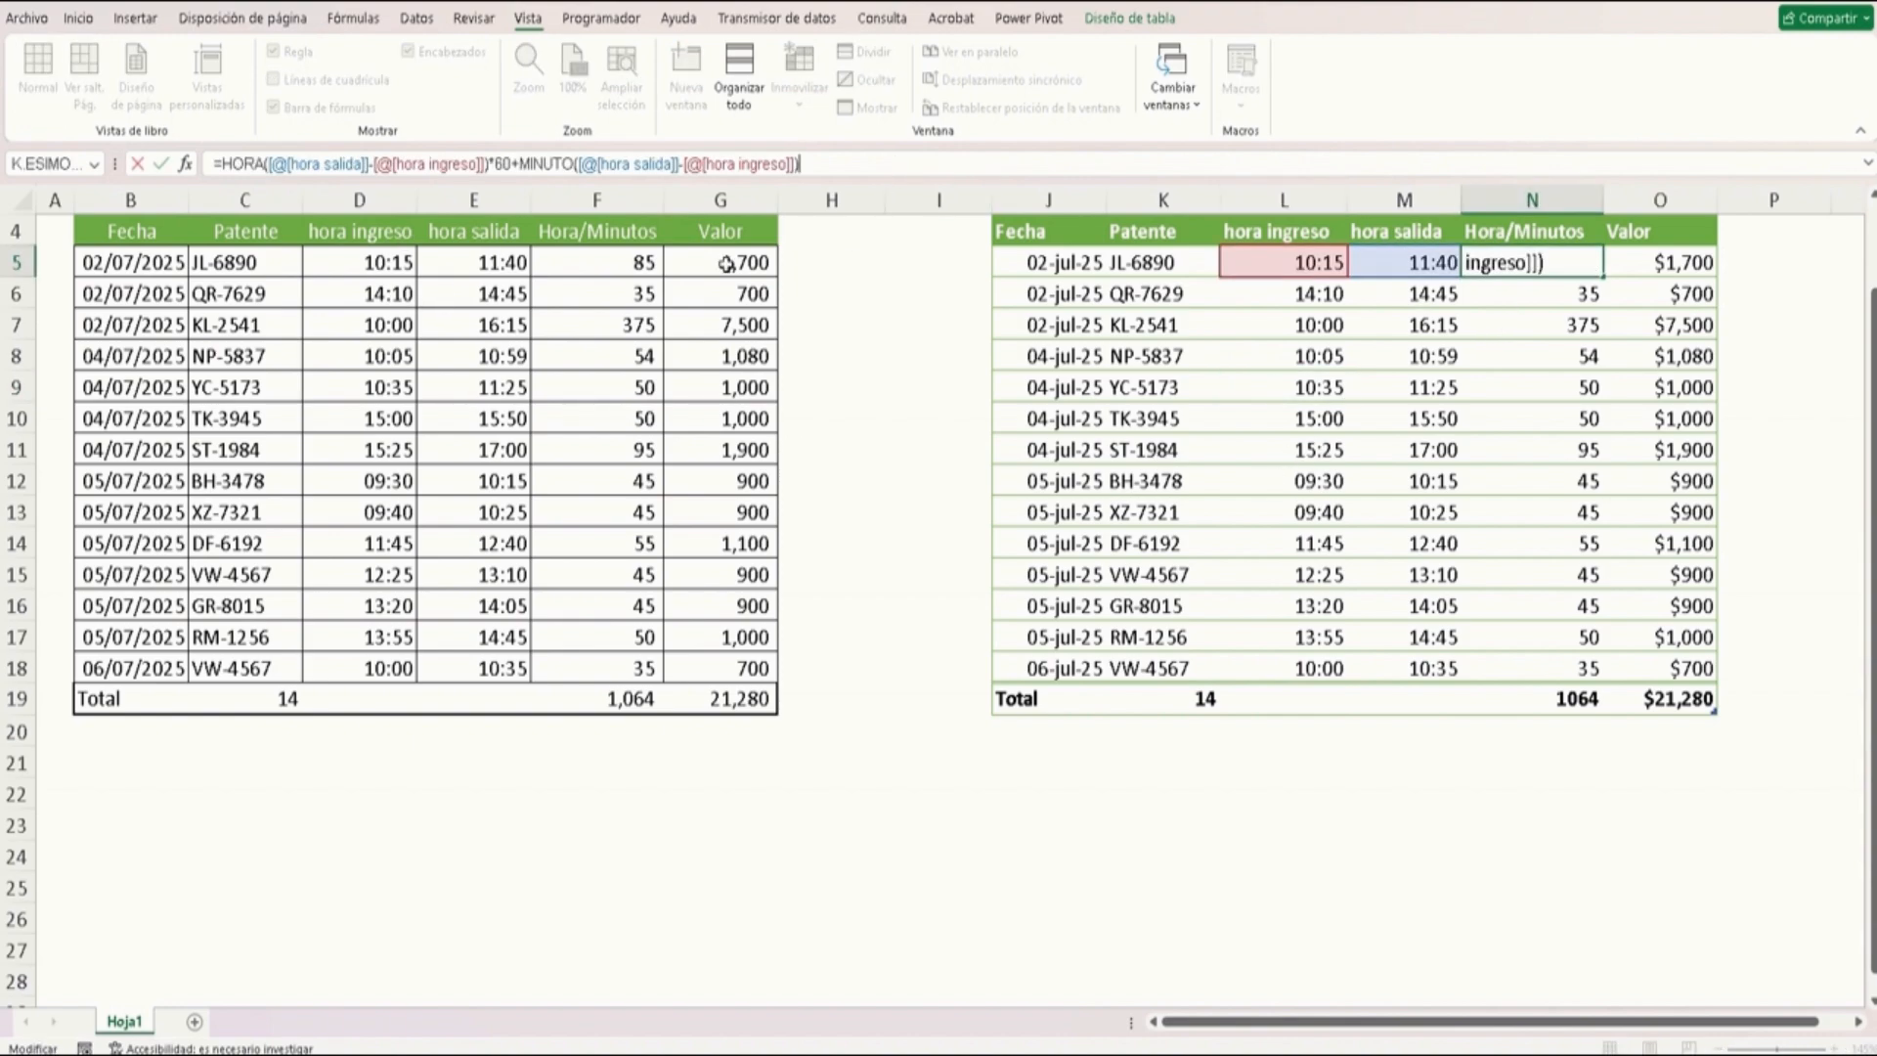
key(Escape)
click(1684, 264)
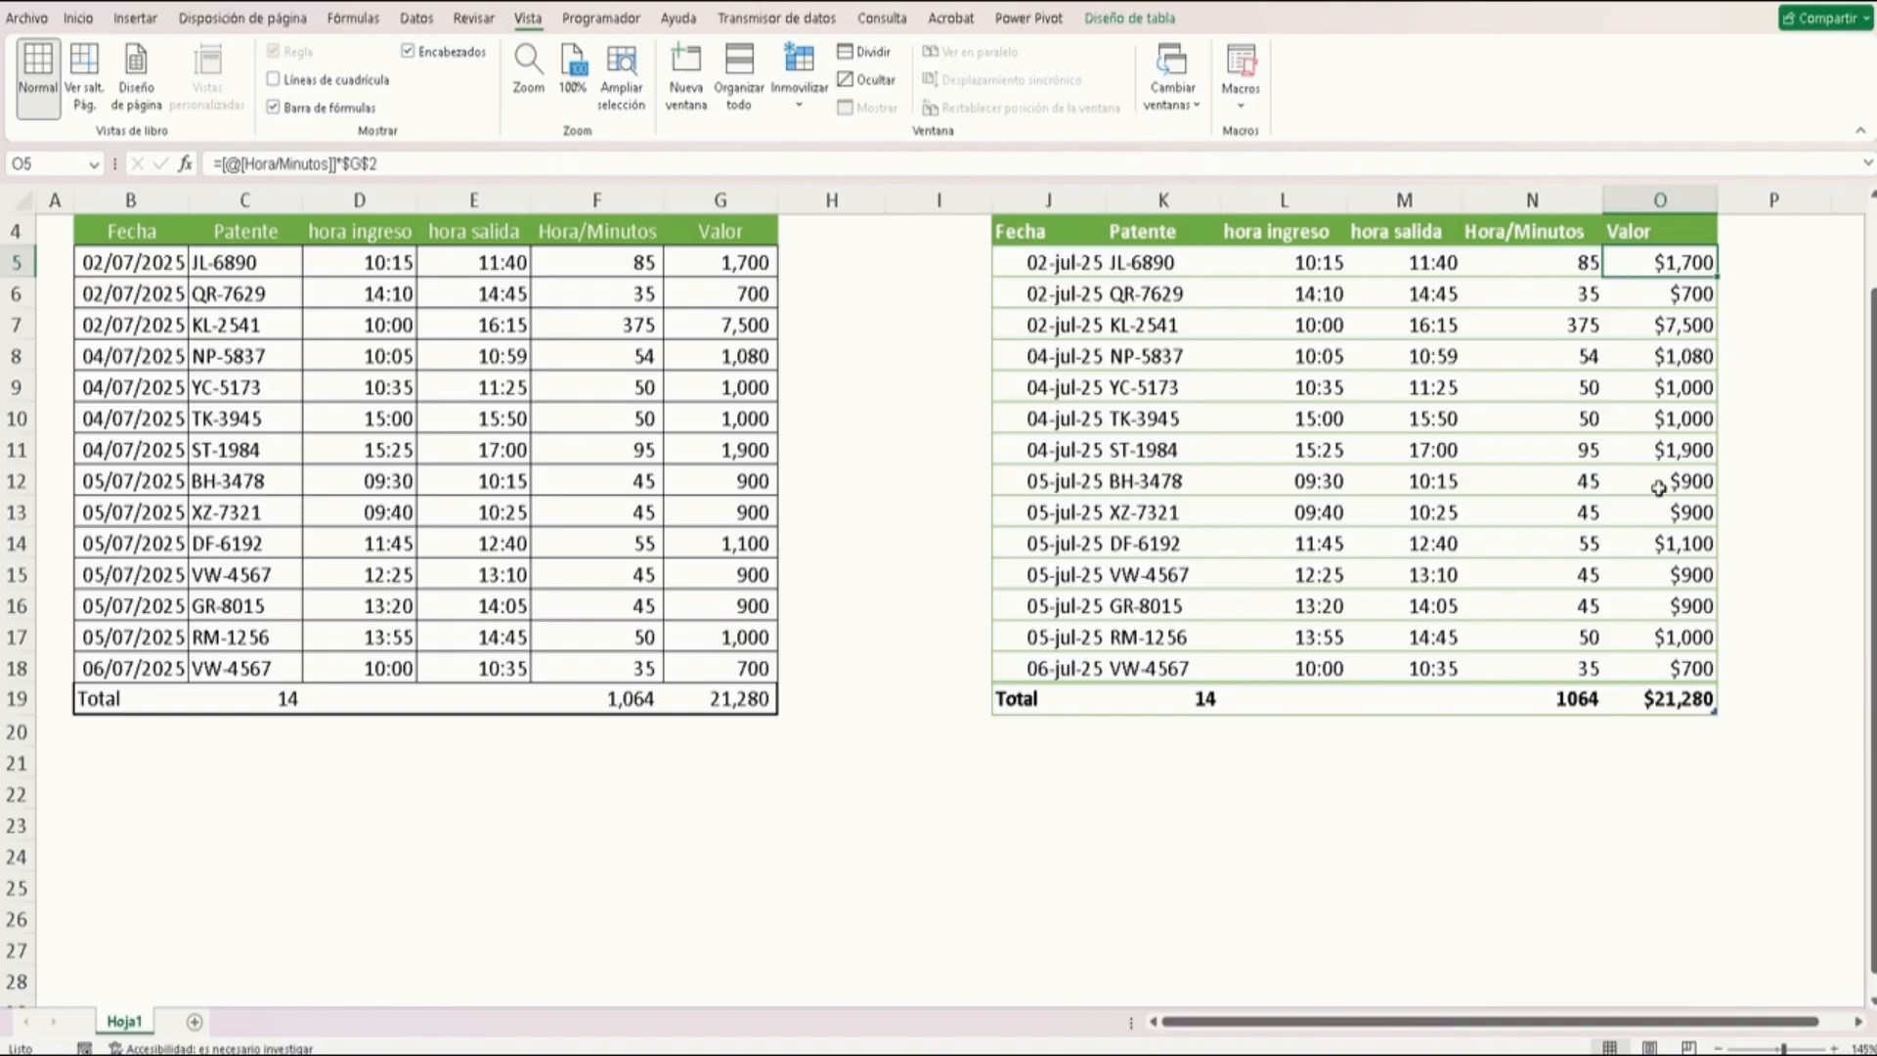
click(1565, 700)
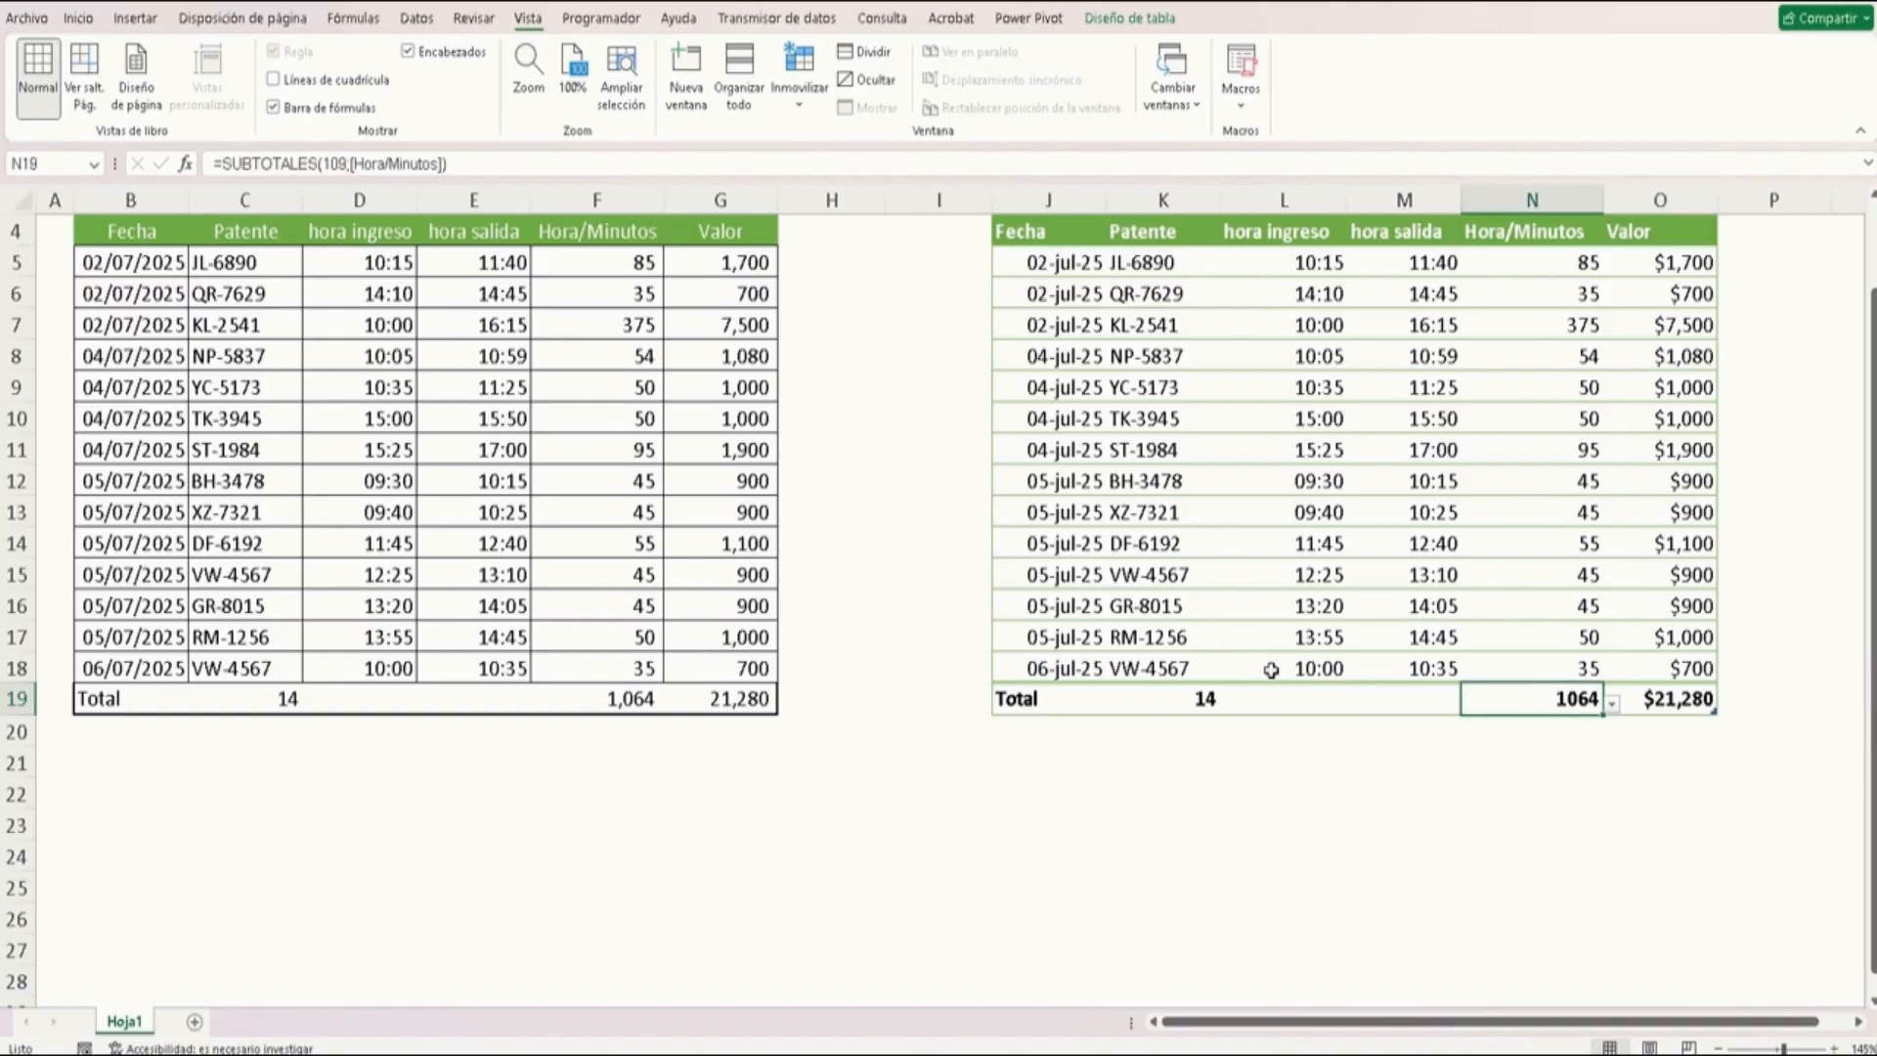
Add a blank row to the formatted table from its last Valor cell and undo it
click(1678, 671)
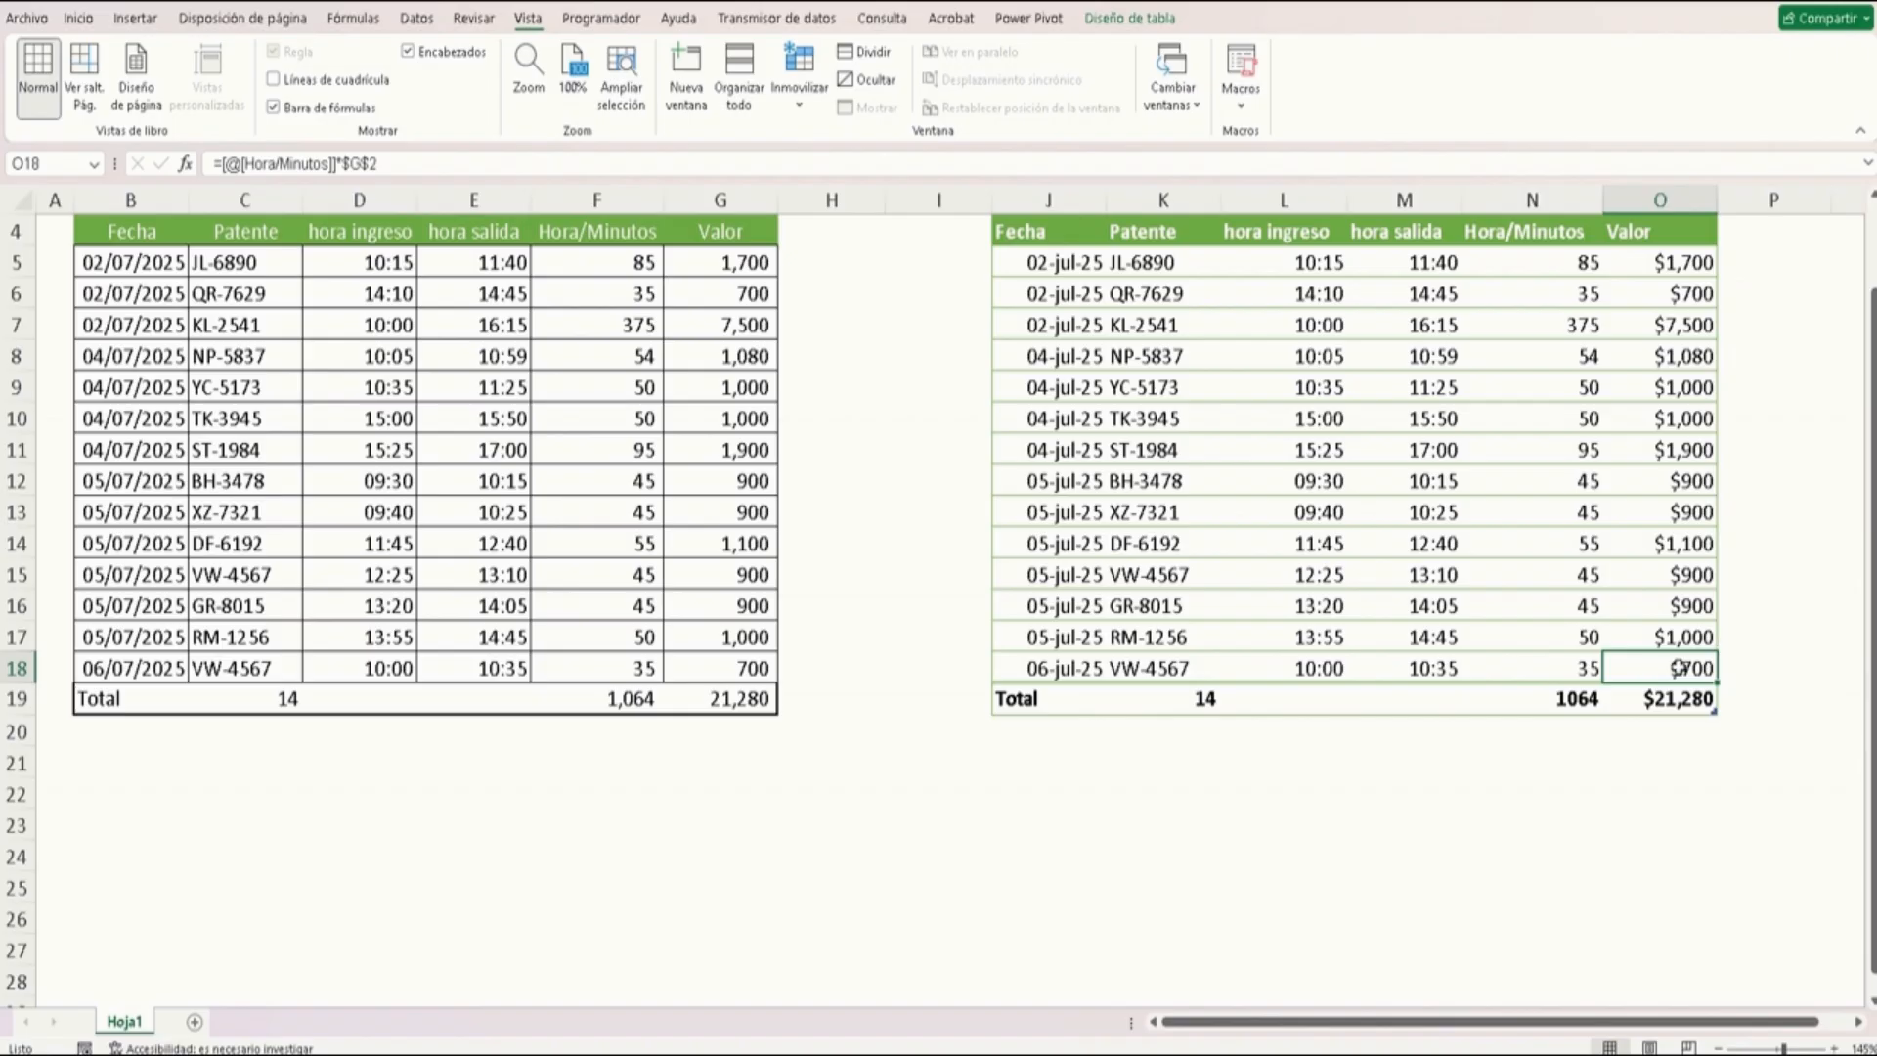
key(Tab)
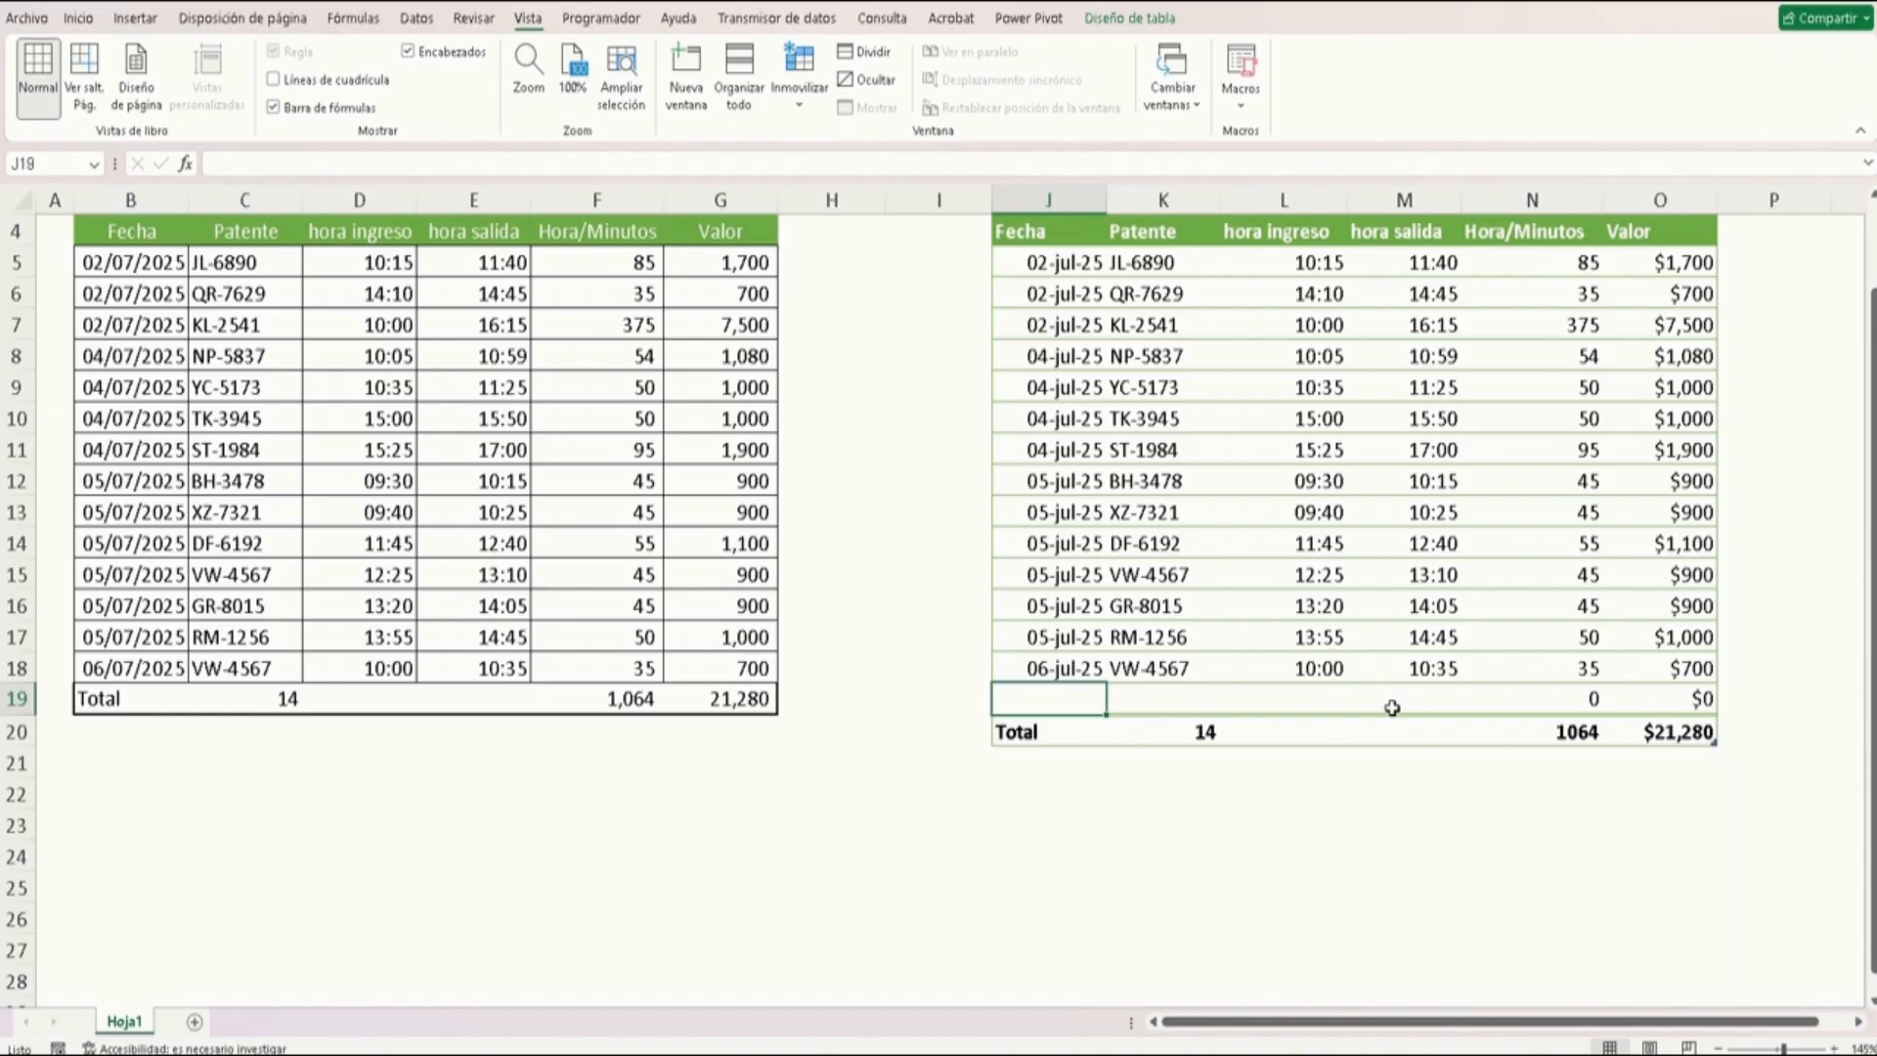
key(ctrl+z)
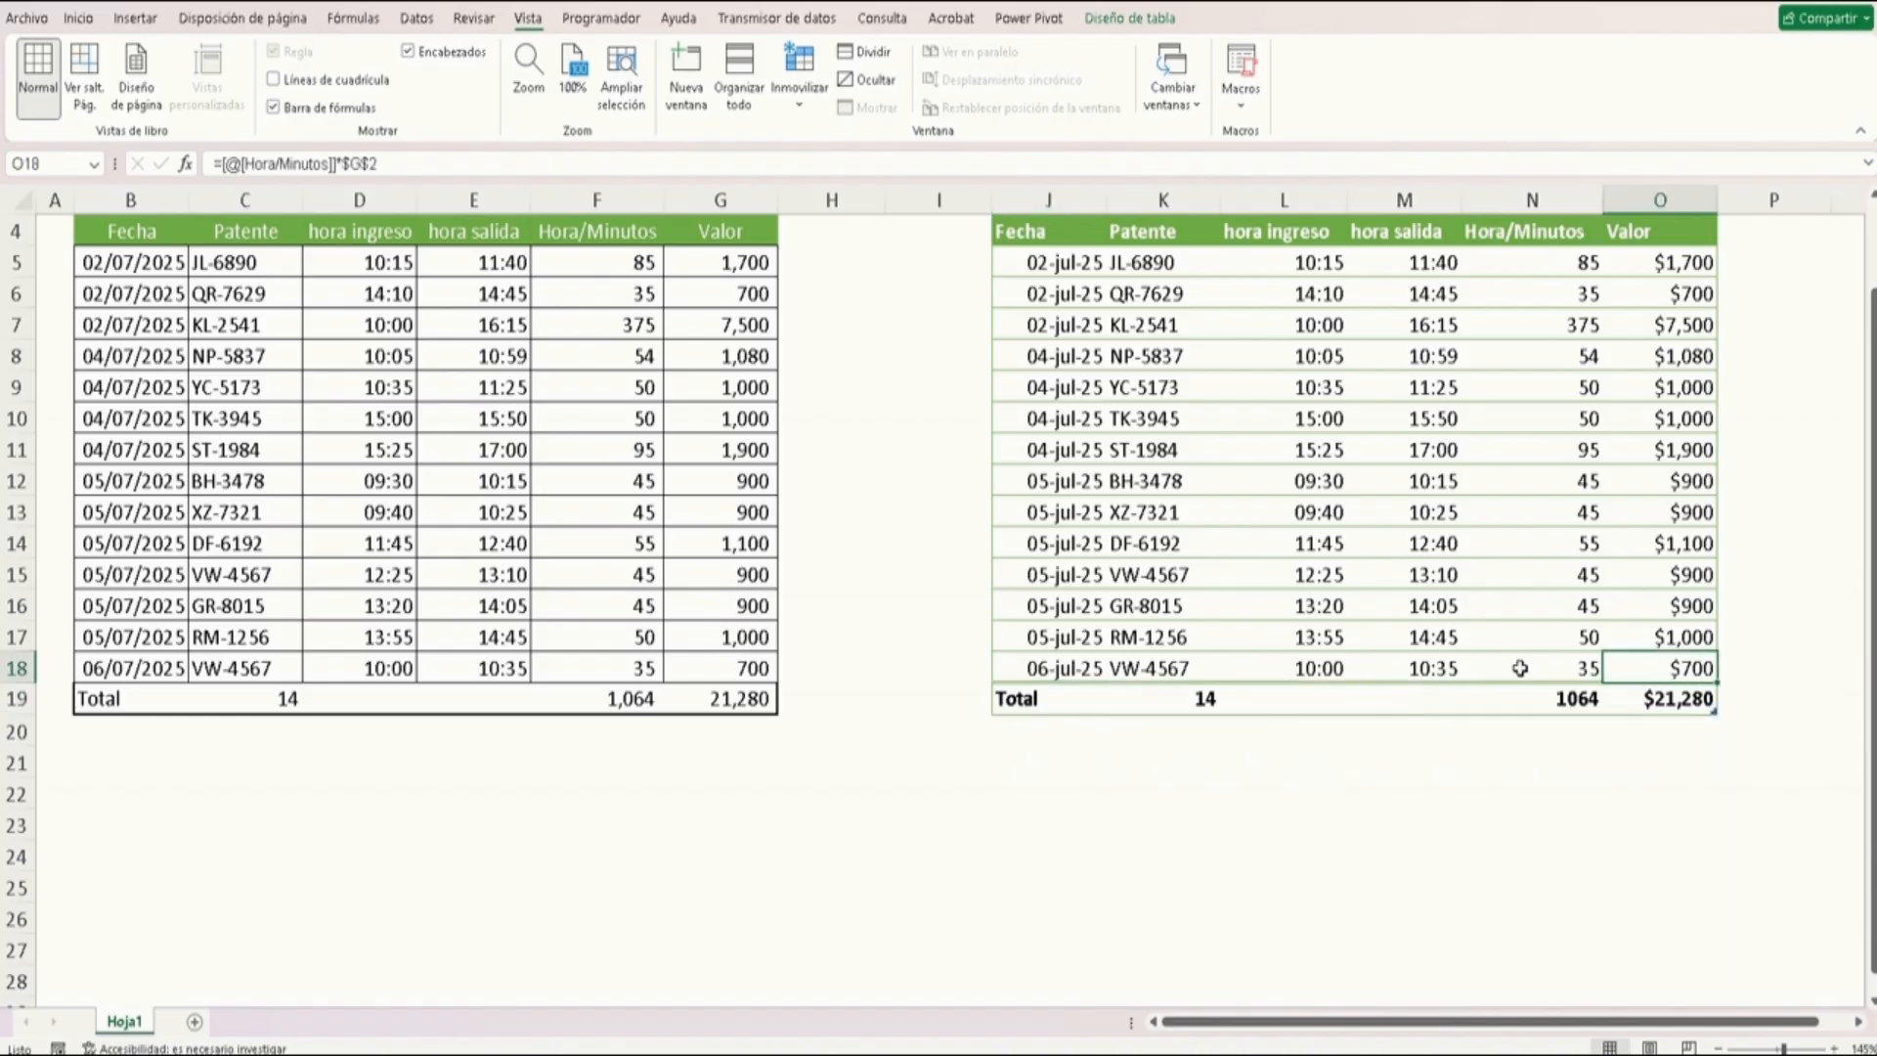
click(1252, 489)
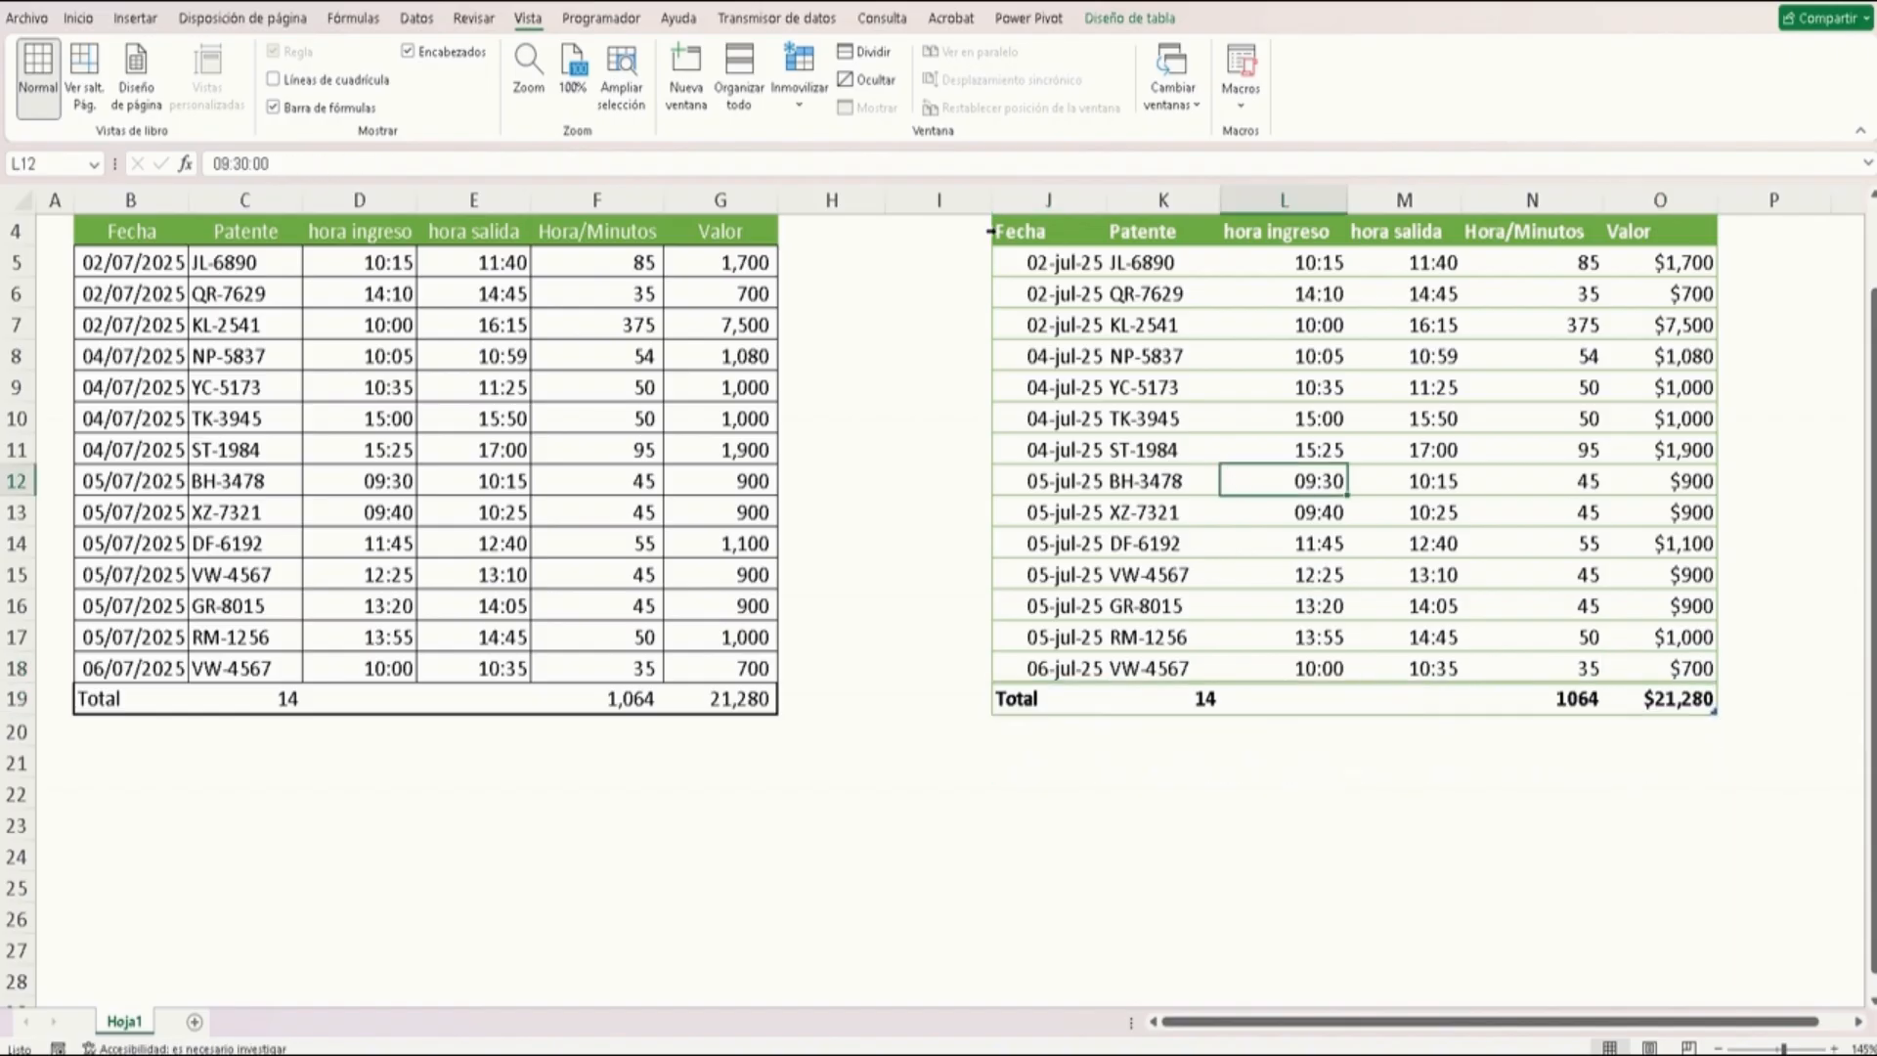
click(1183, 359)
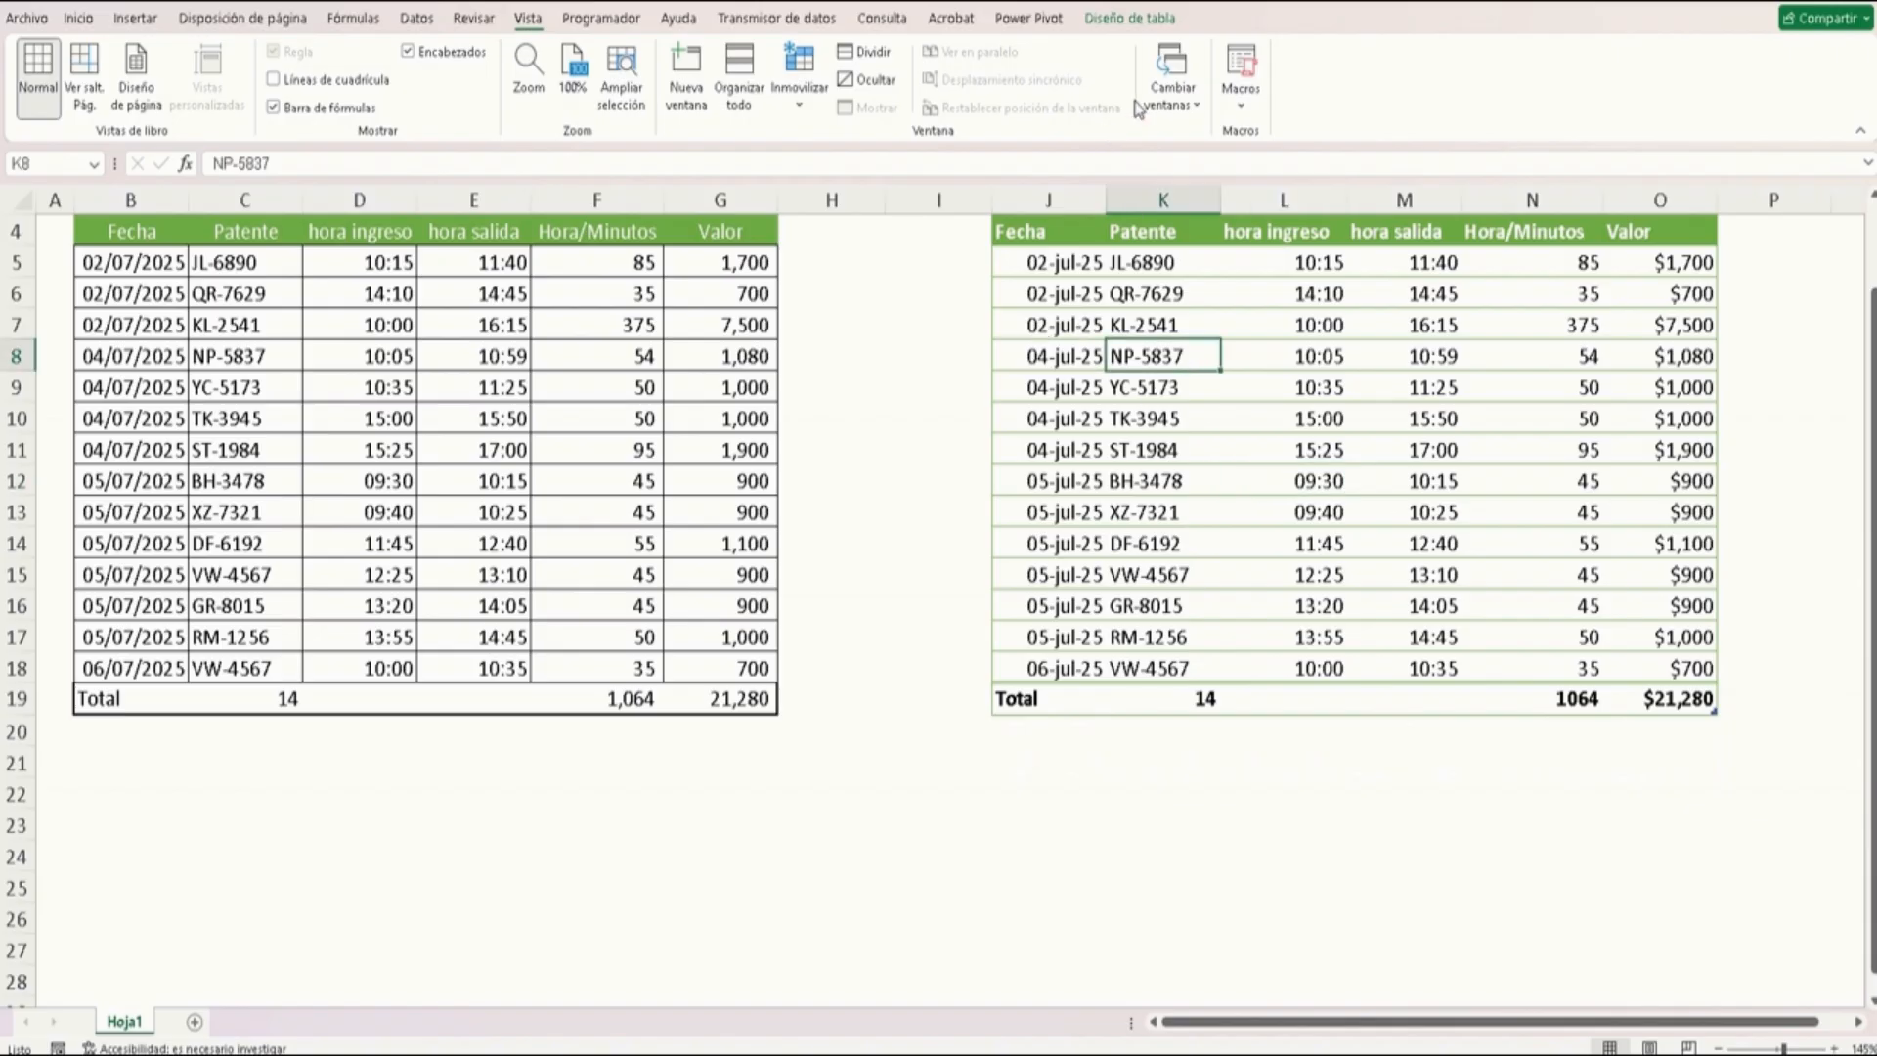
click(1151, 17)
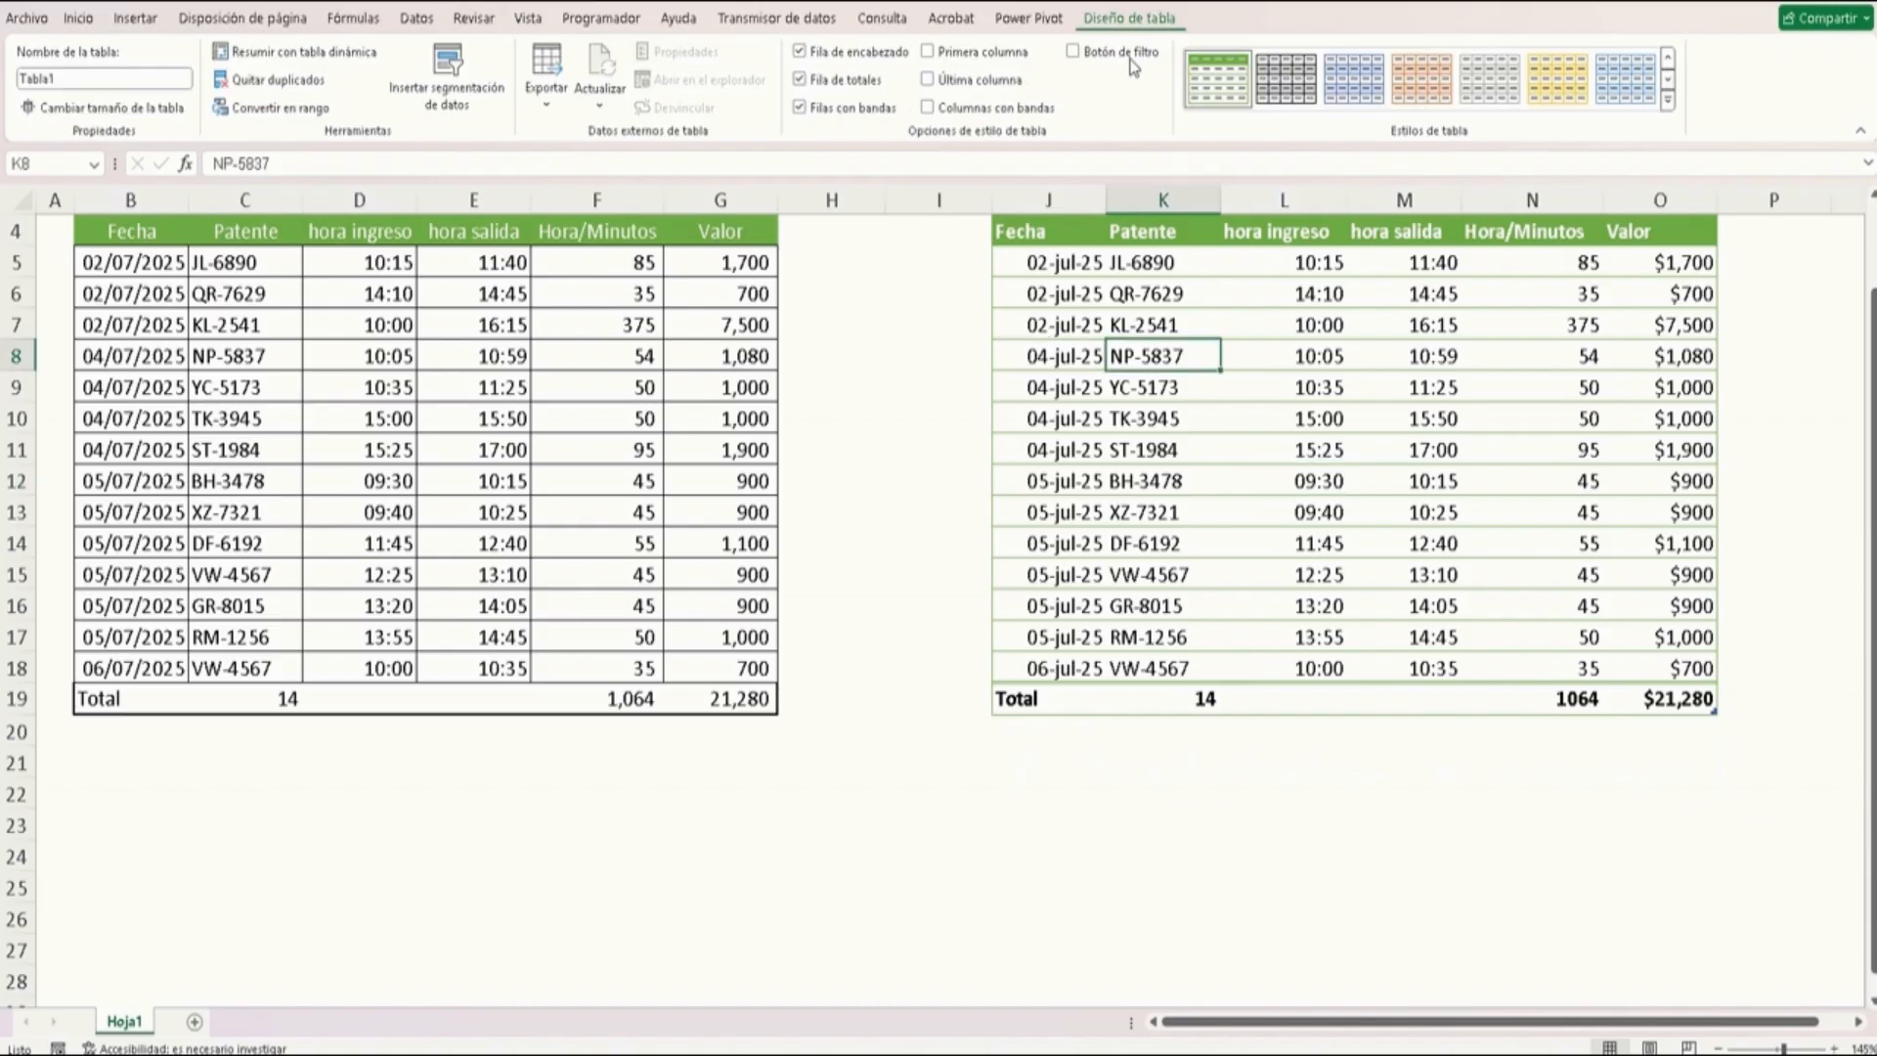
click(336, 46)
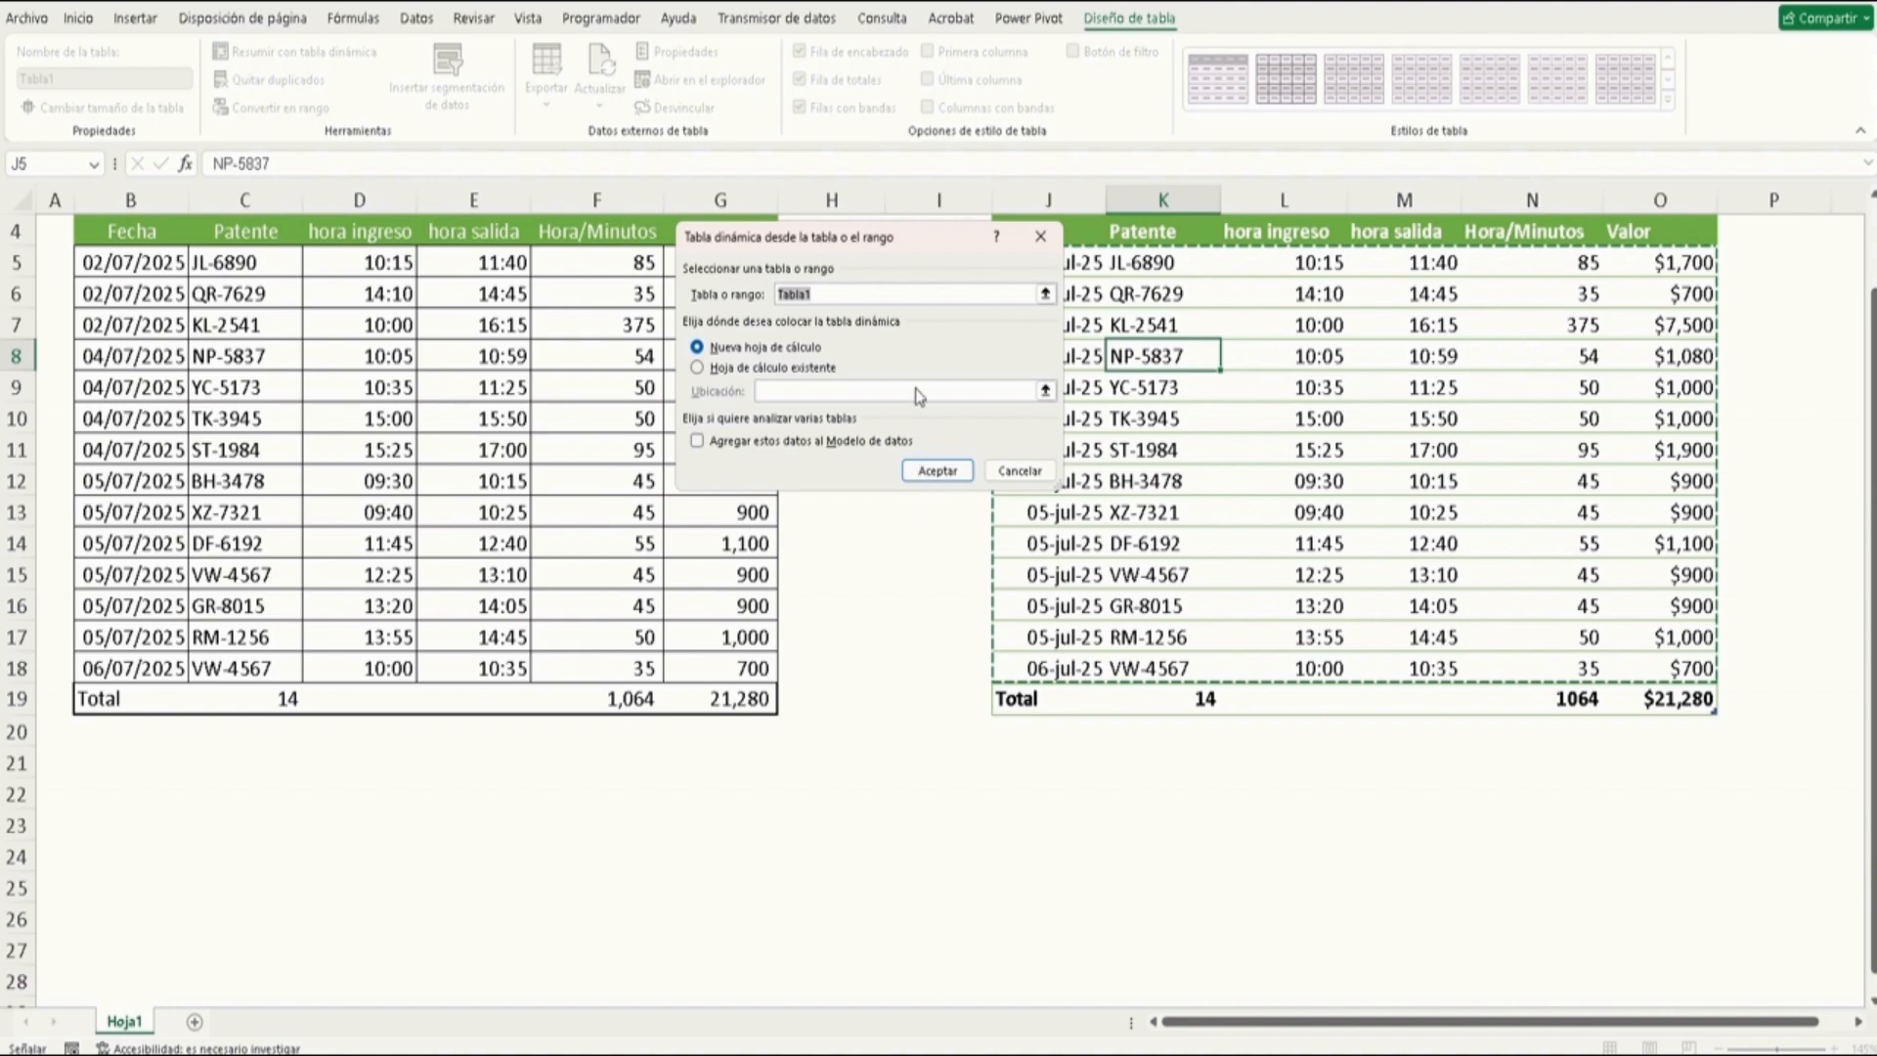
click(1020, 470)
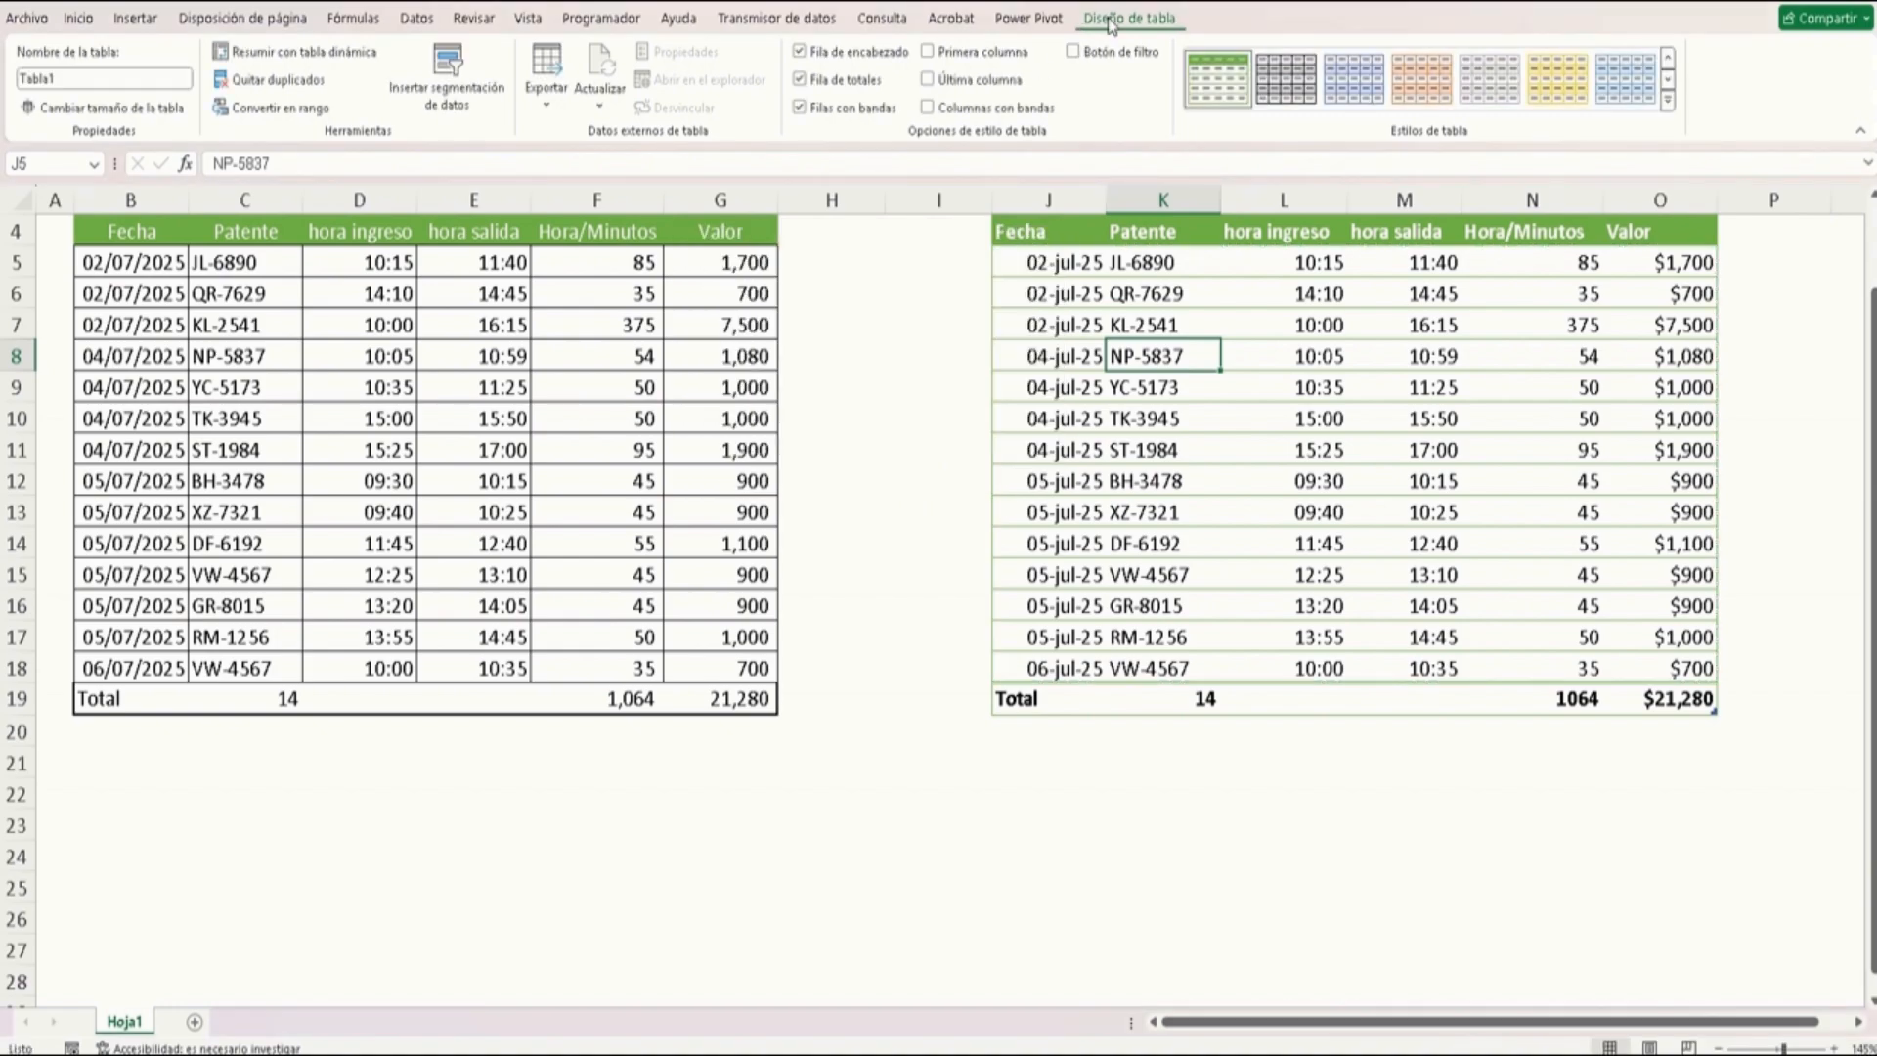
Create a PivotTable from Tabla1 placed on the existing worksheet at cell J21
click(277, 55)
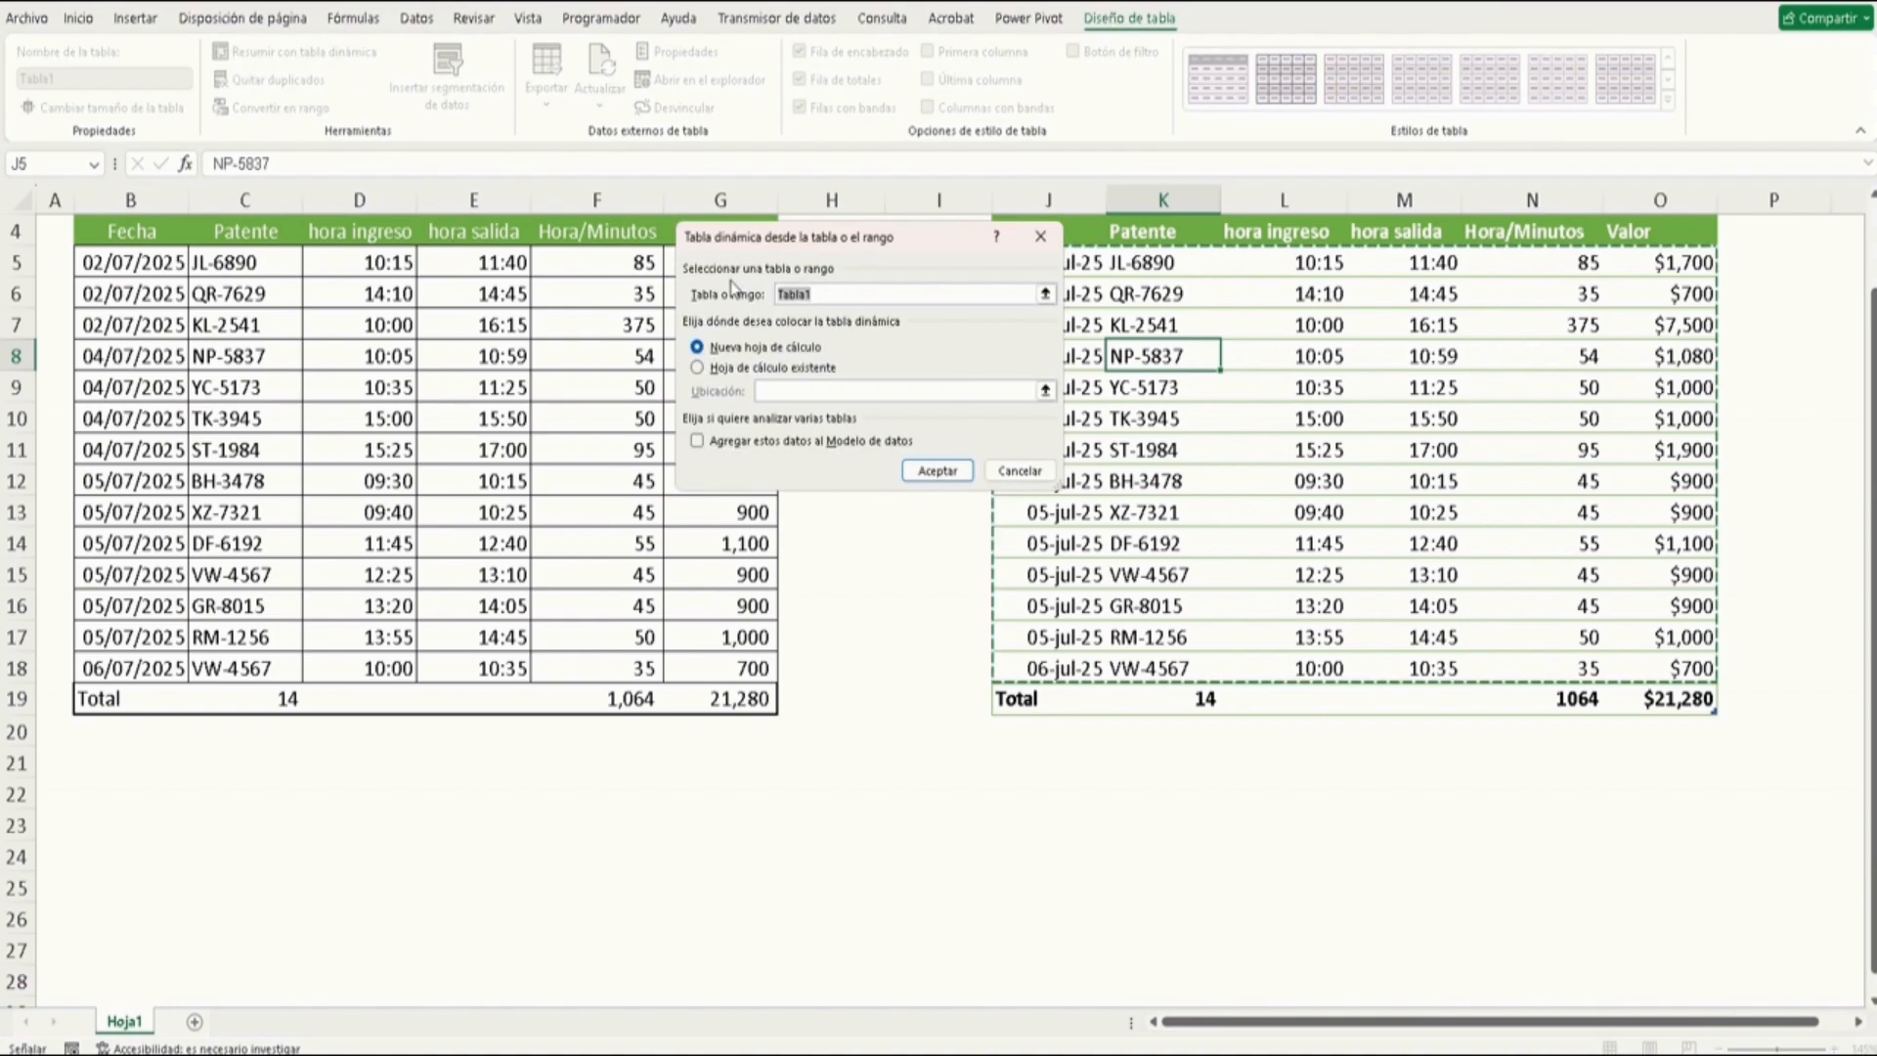
click(760, 370)
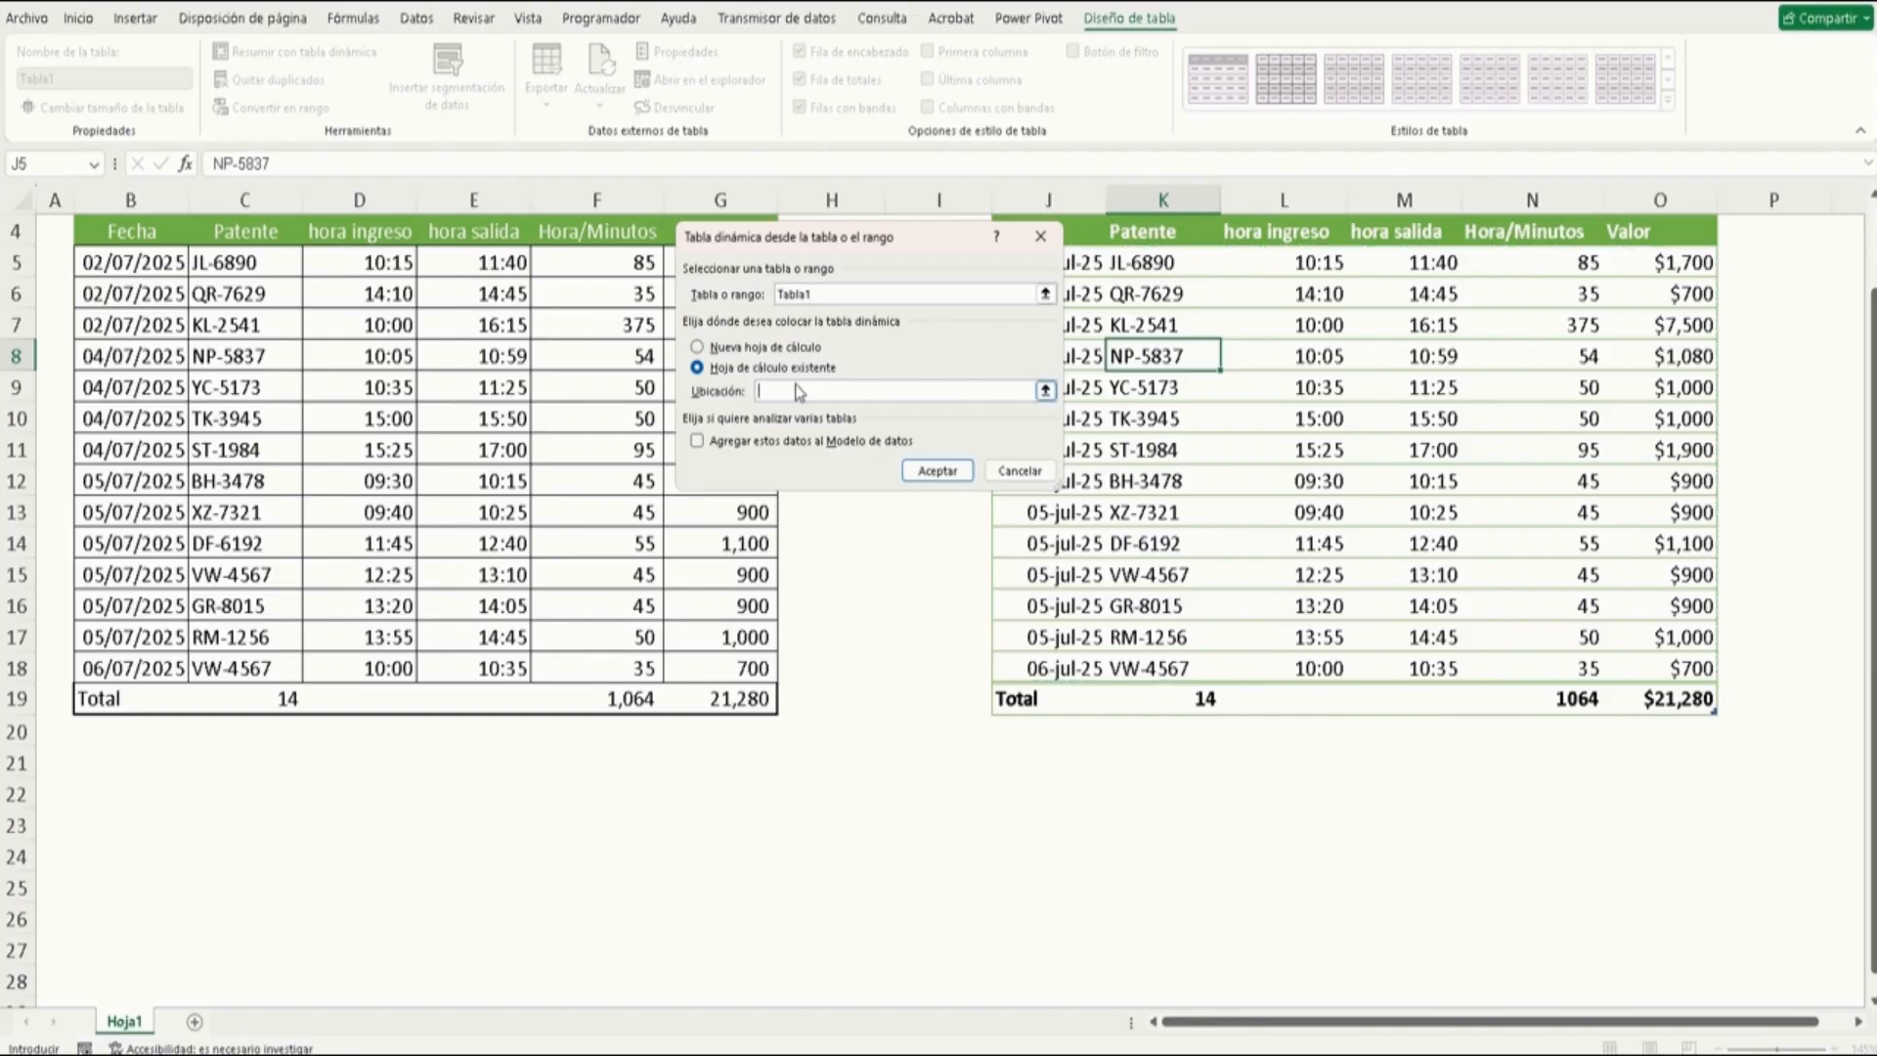
click(1040, 763)
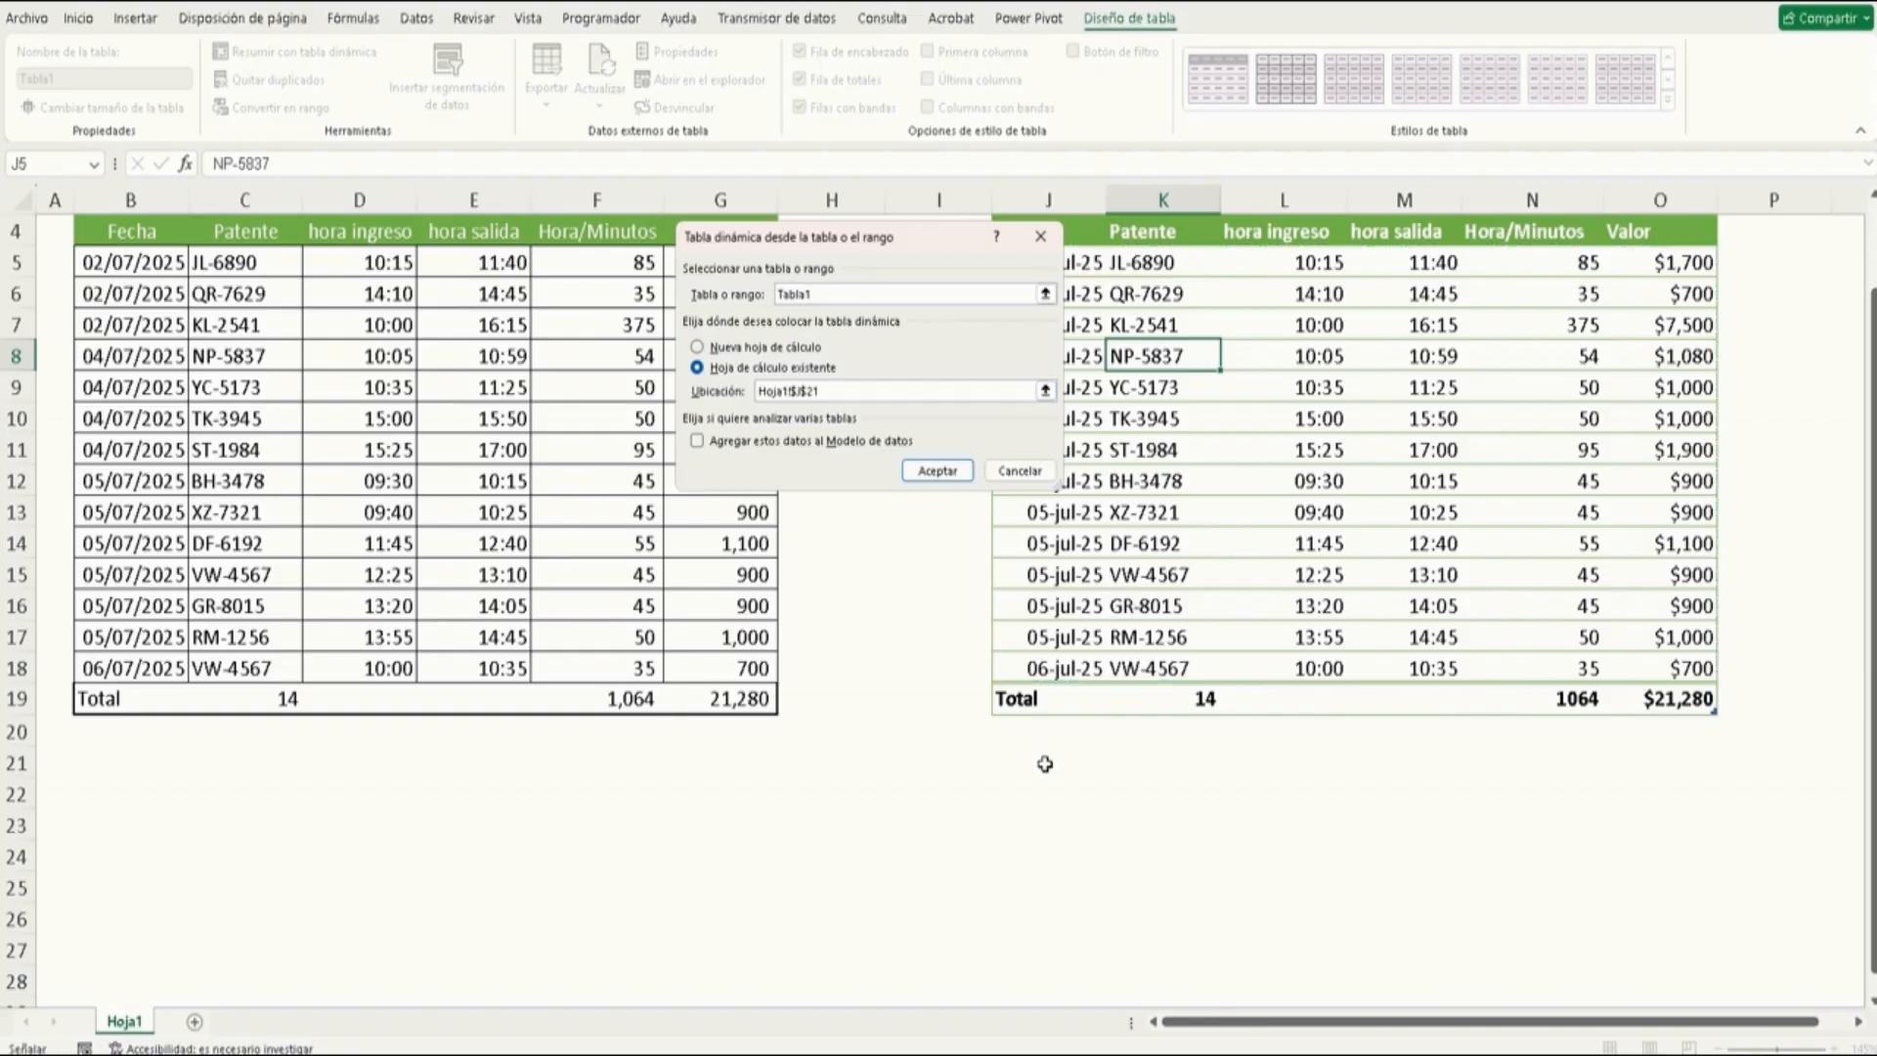
click(929, 473)
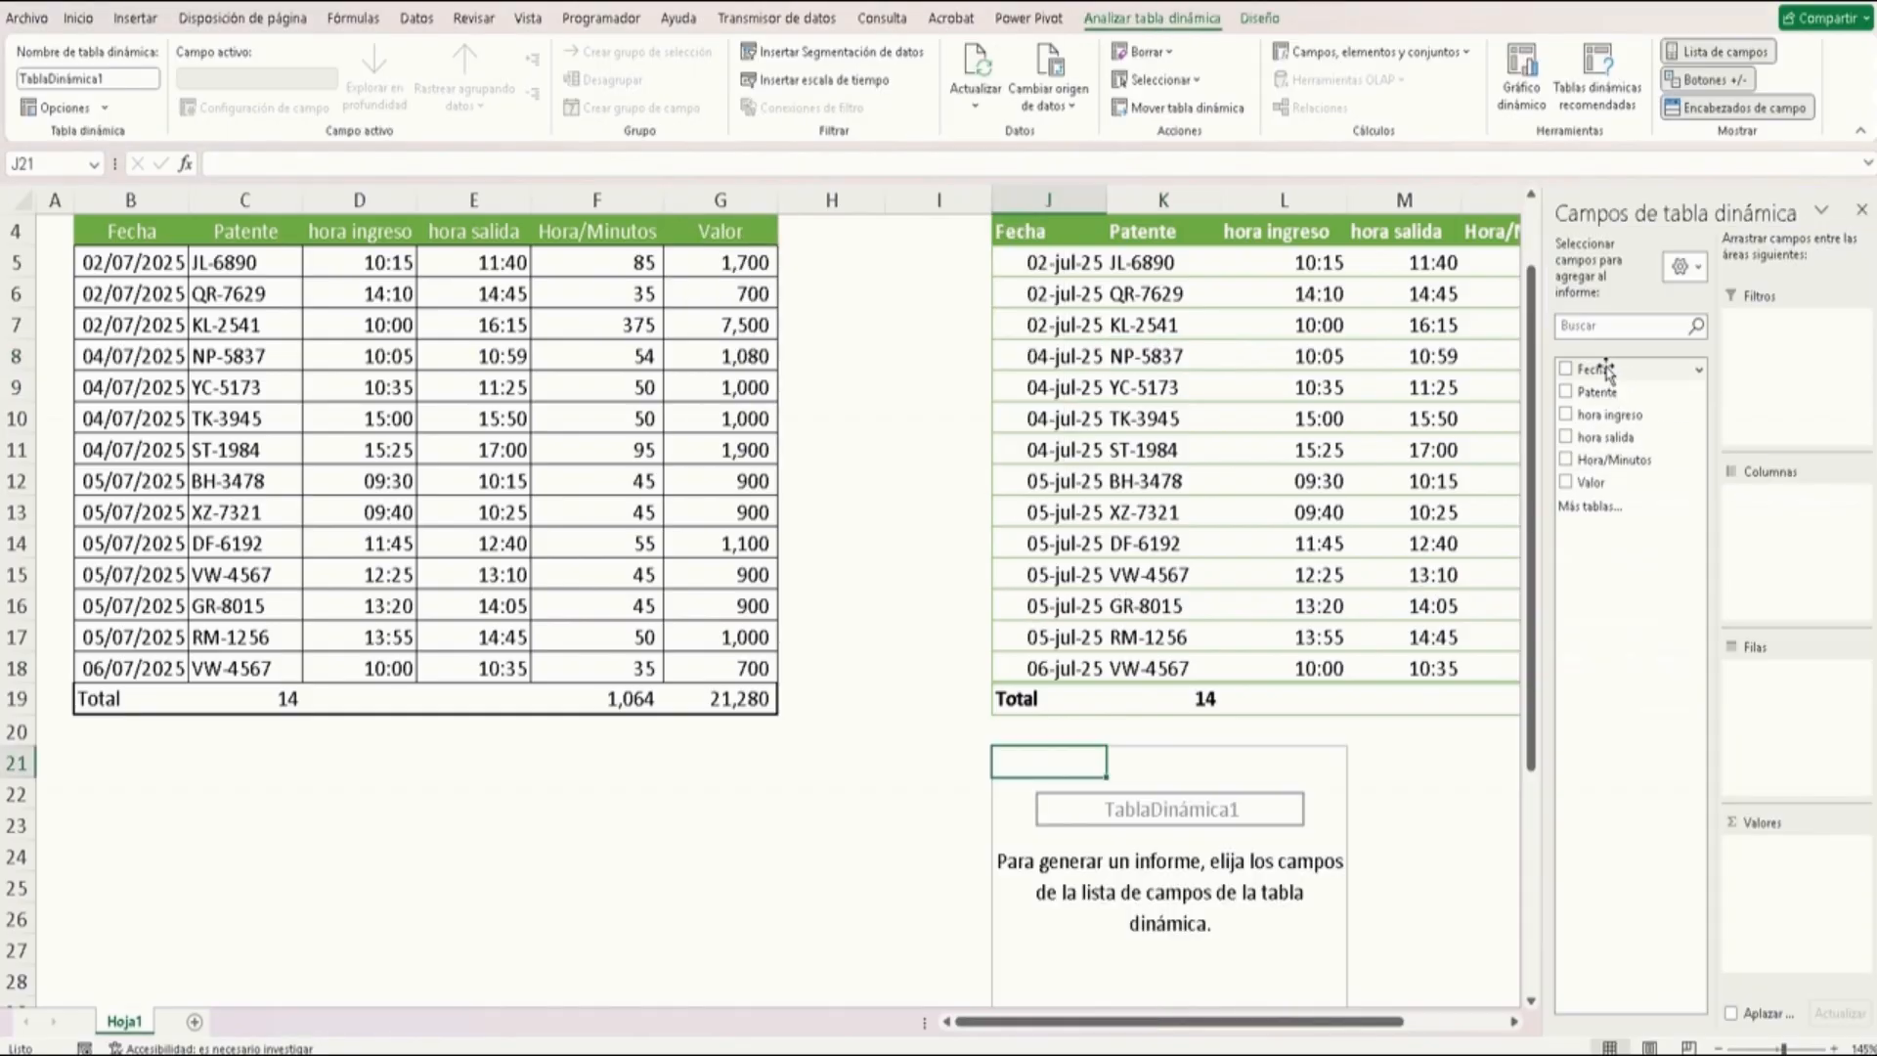
Build the PivotTable with Fecha in the rows and the sum of Valor in the values, then close the field list
drag(1593, 369, 1755, 720)
click(1685, 267)
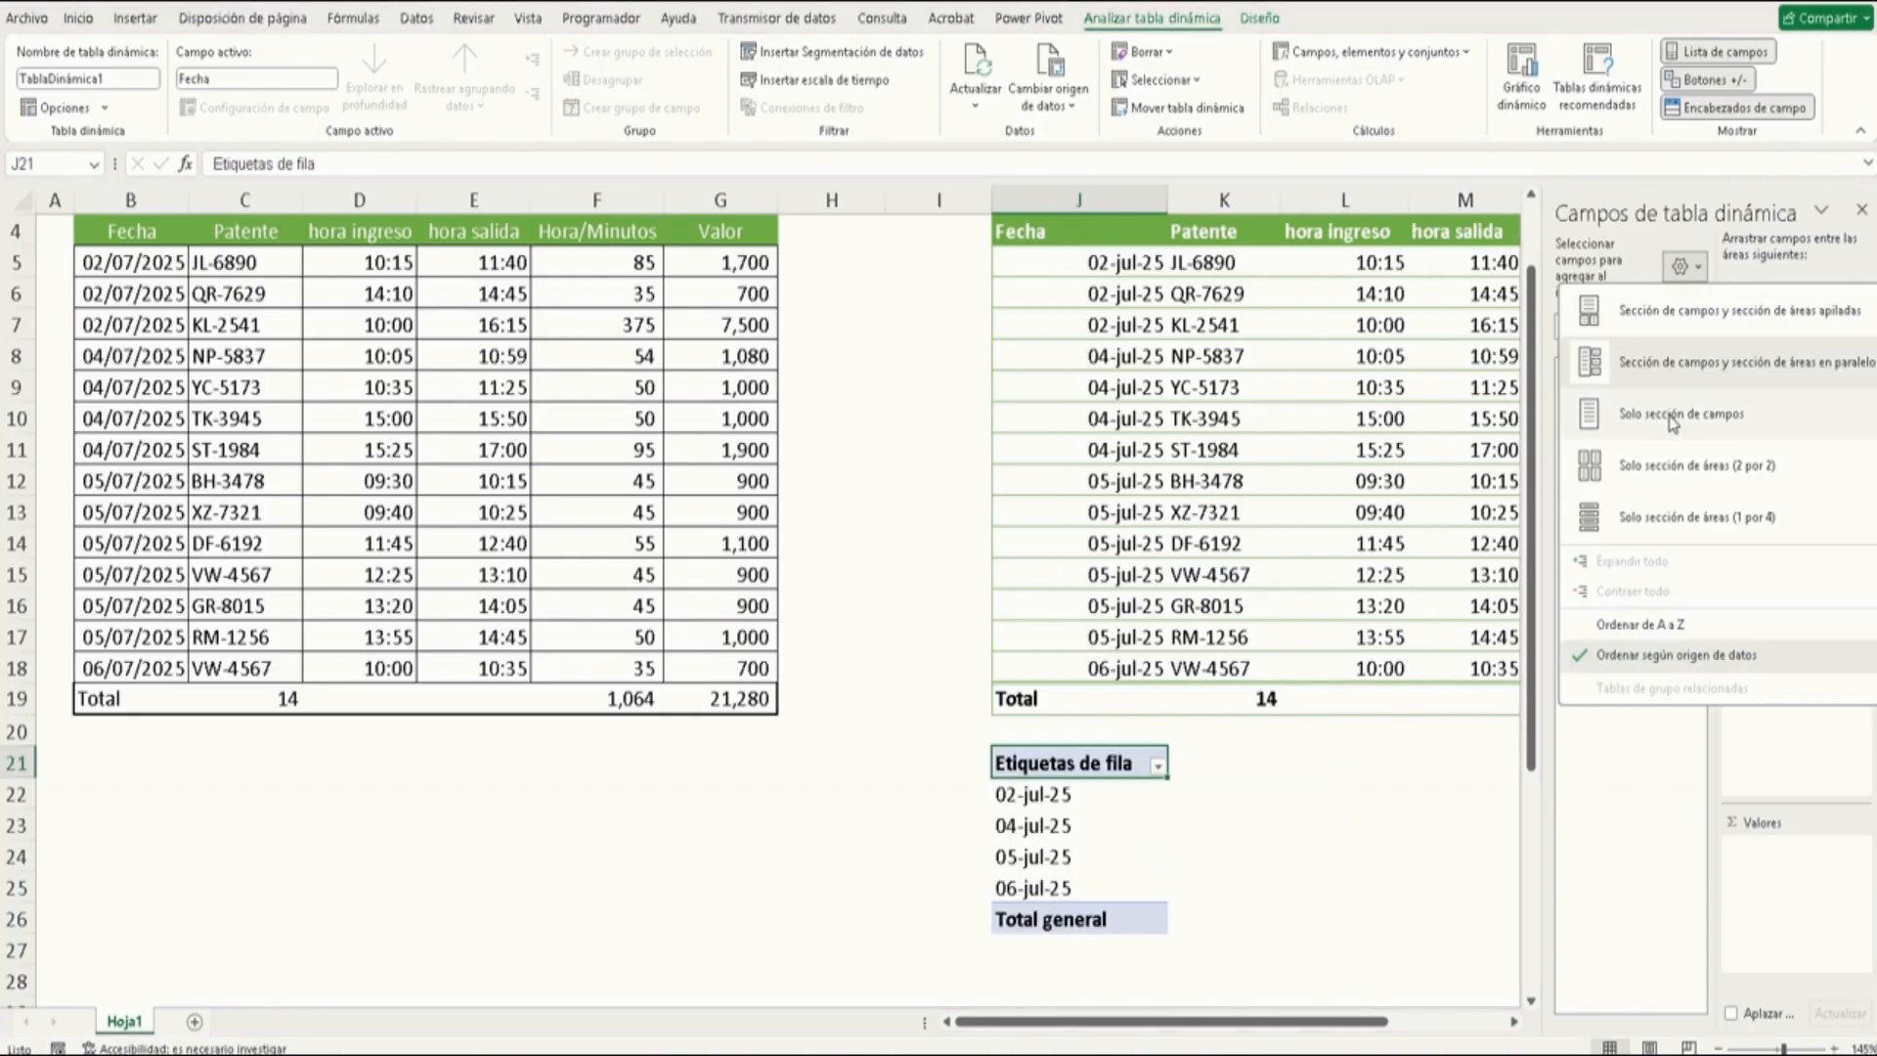
click(1681, 310)
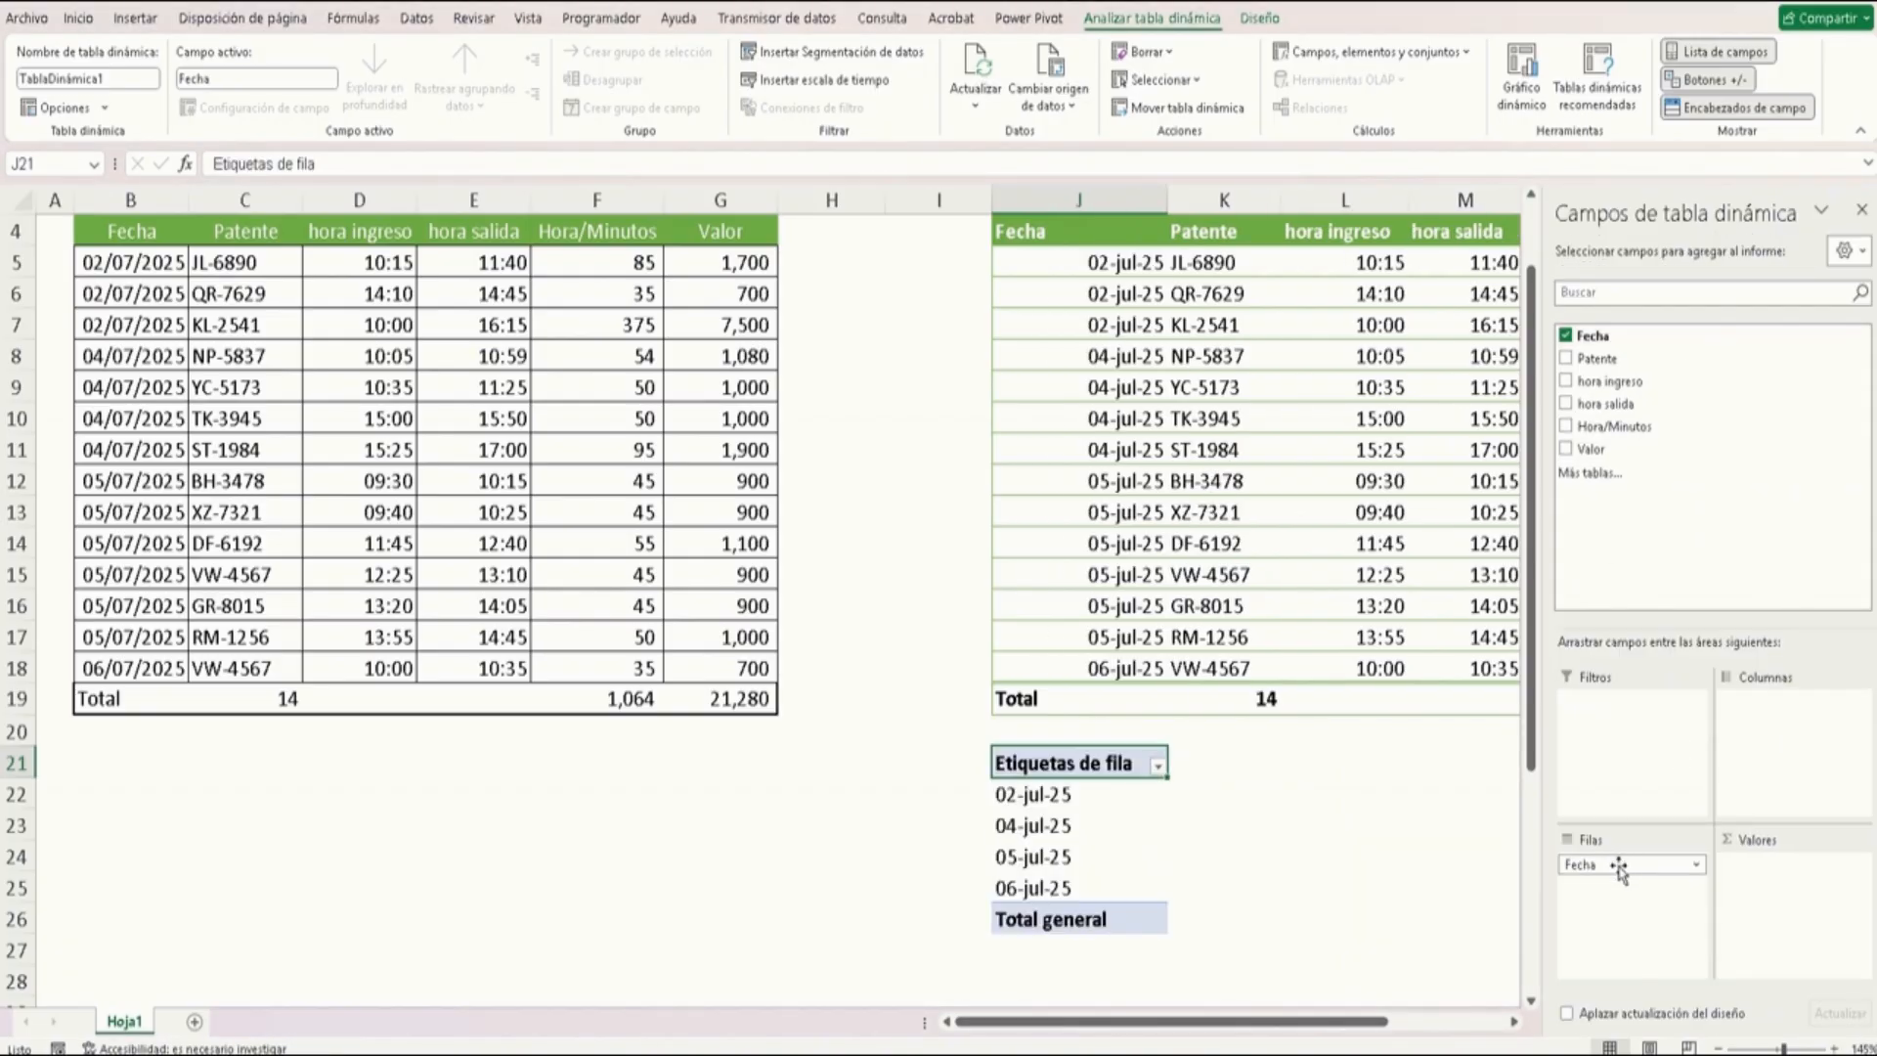
drag(1631, 452, 1765, 894)
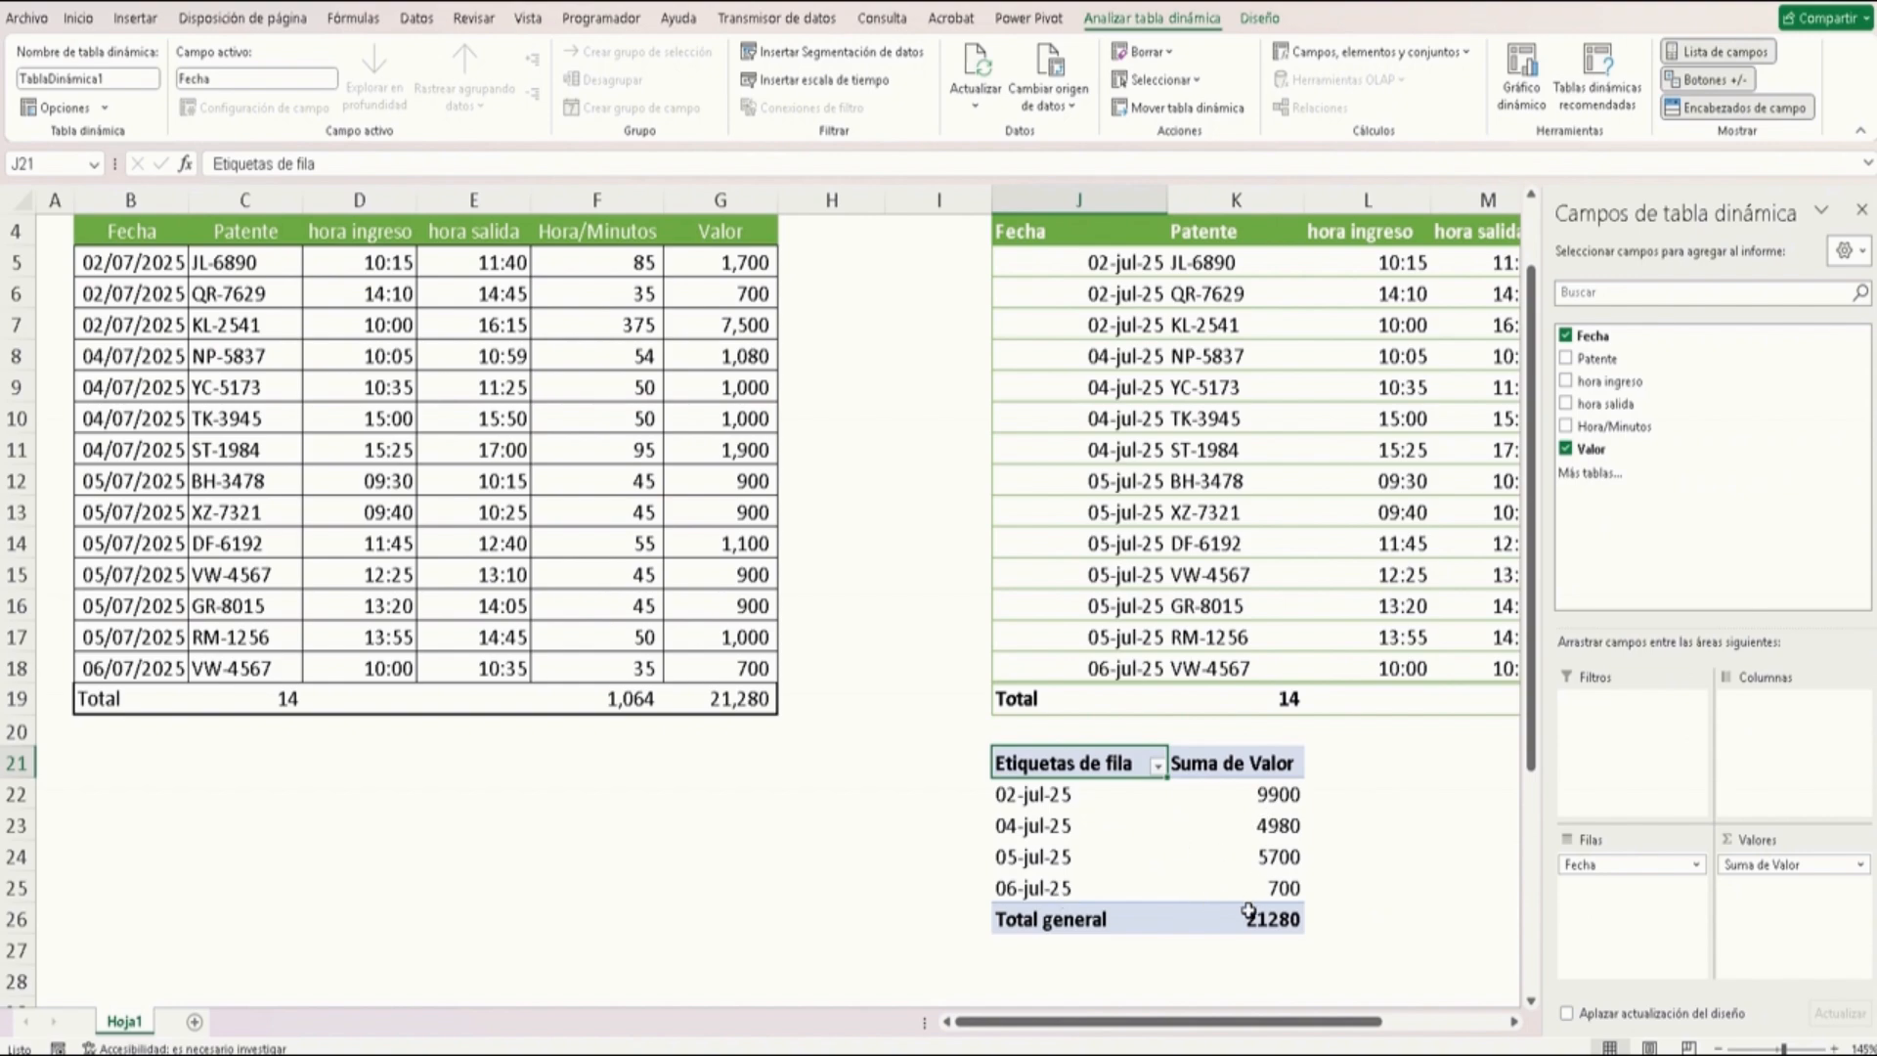
mouse_move(1226, 896)
mouse_move(1193, 856)
click(1861, 210)
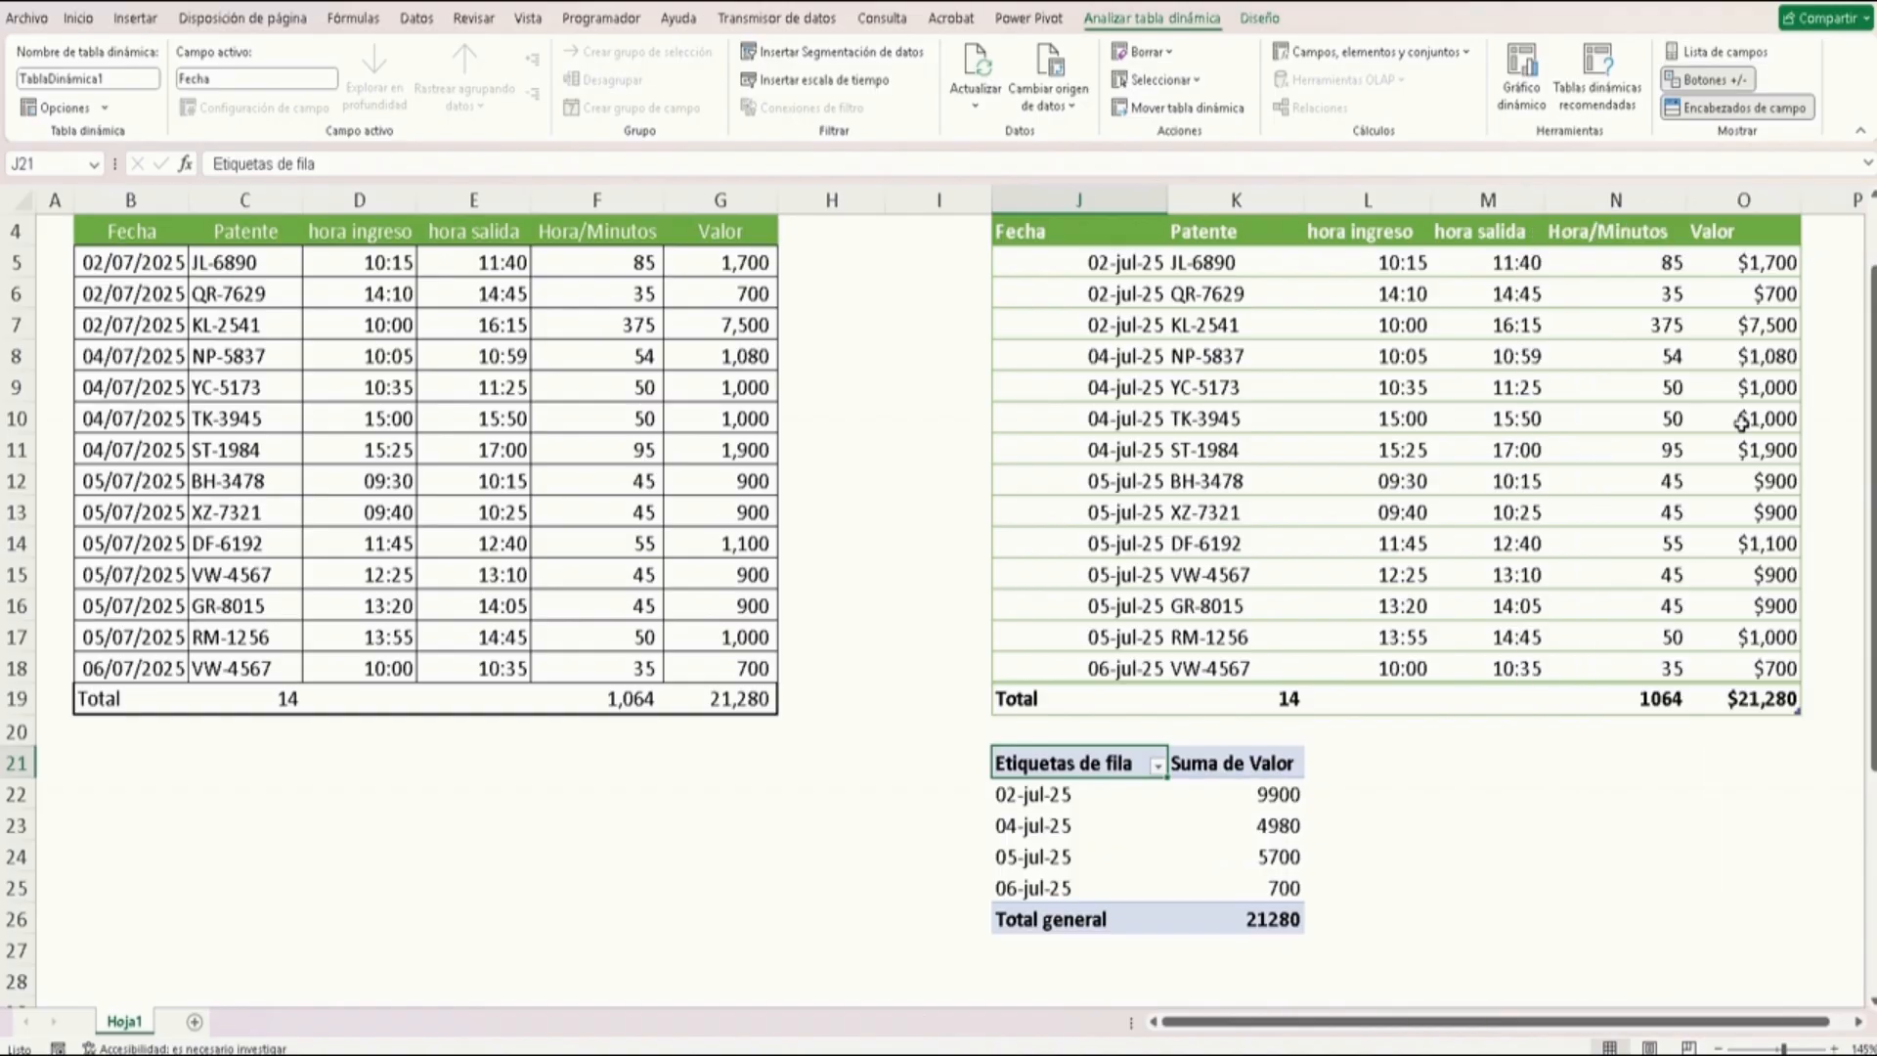
Undo the PivotTable field layout and the PivotTable creation
key(ctrl+z)
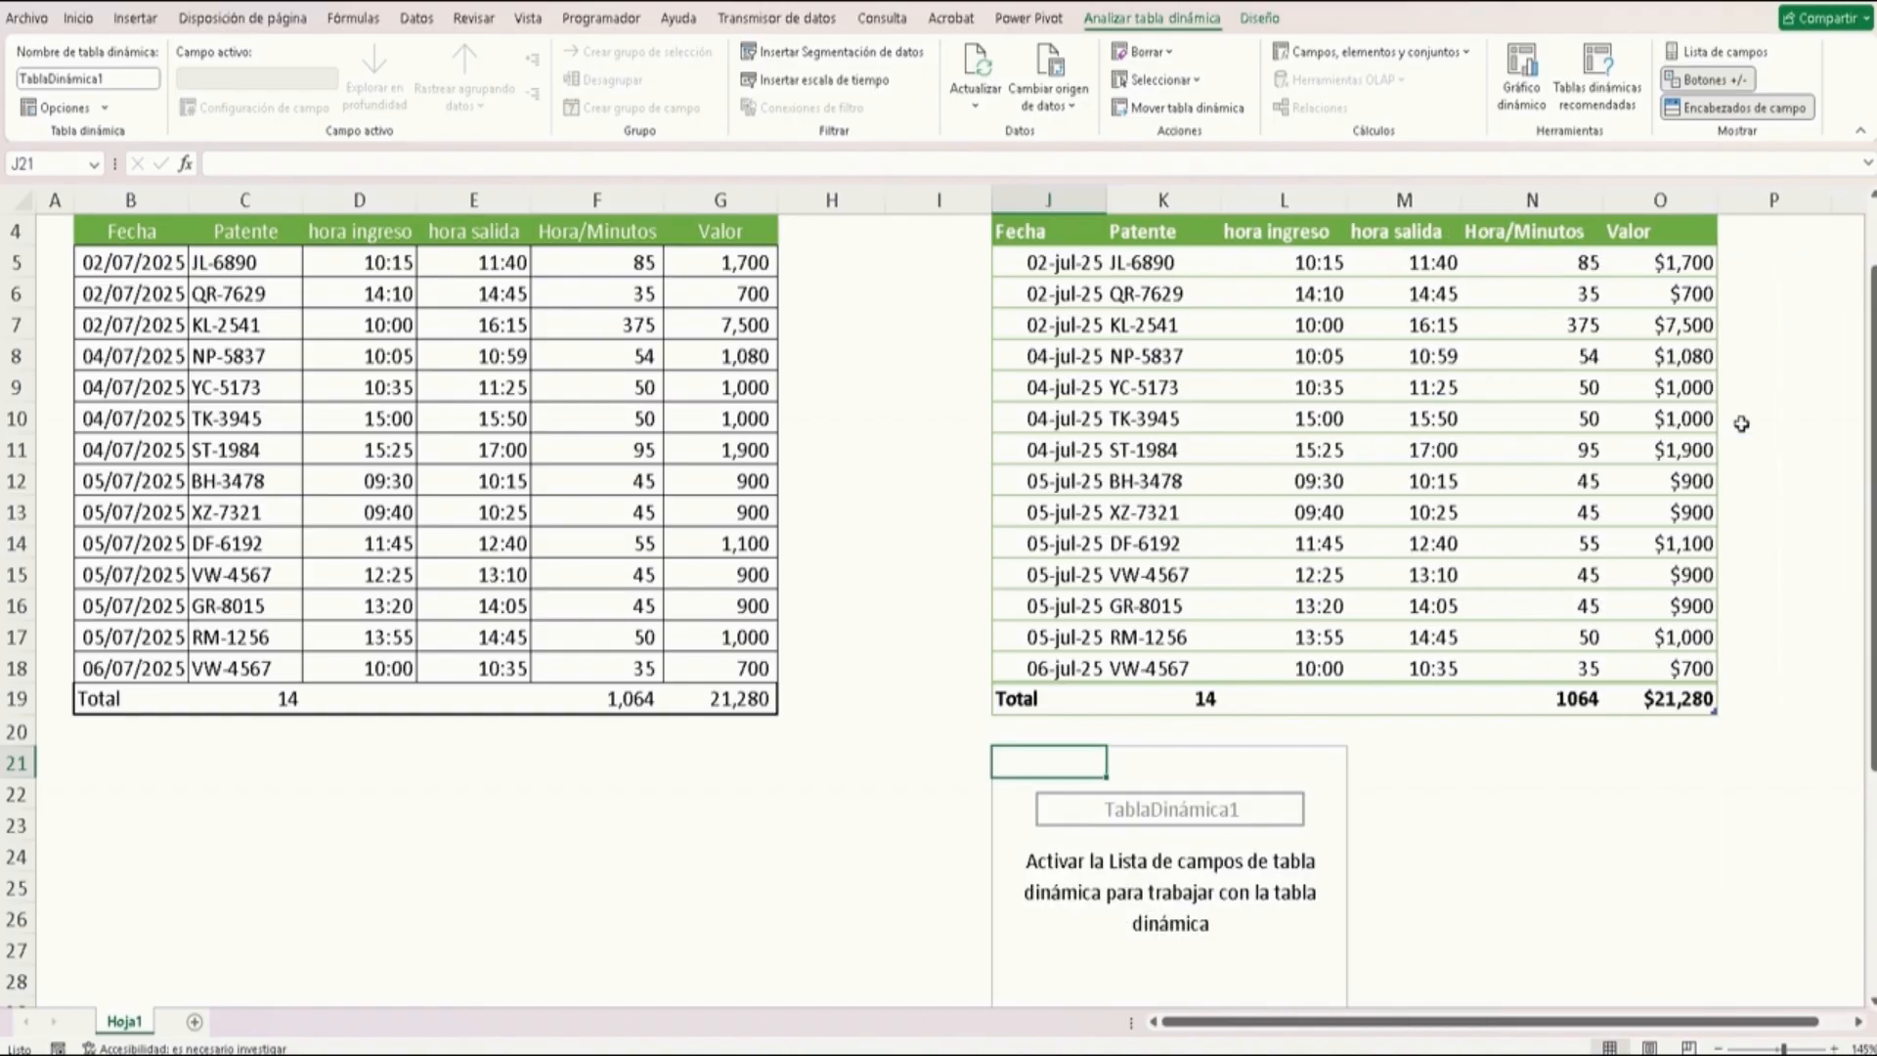
key(ctrl+z)
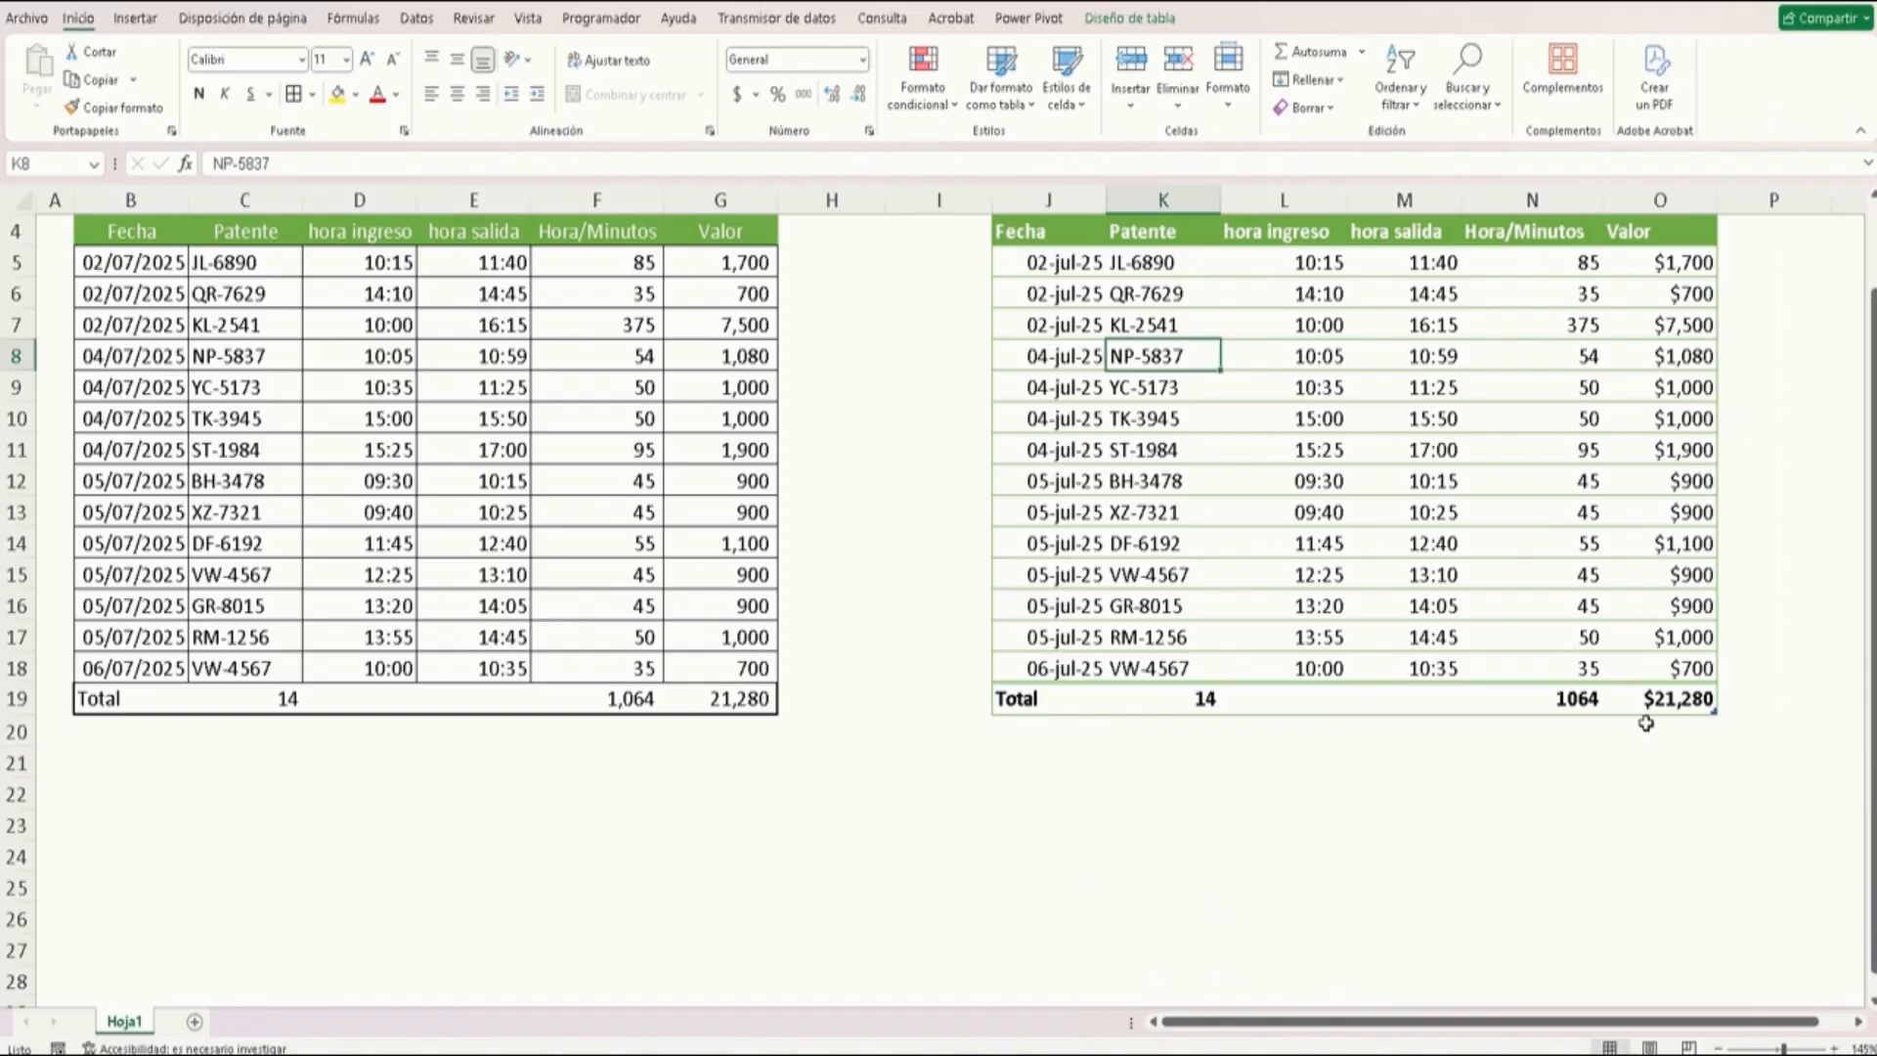
Inspect the formatted table's total row, time cells and Hora/Minutos formula
click(1643, 702)
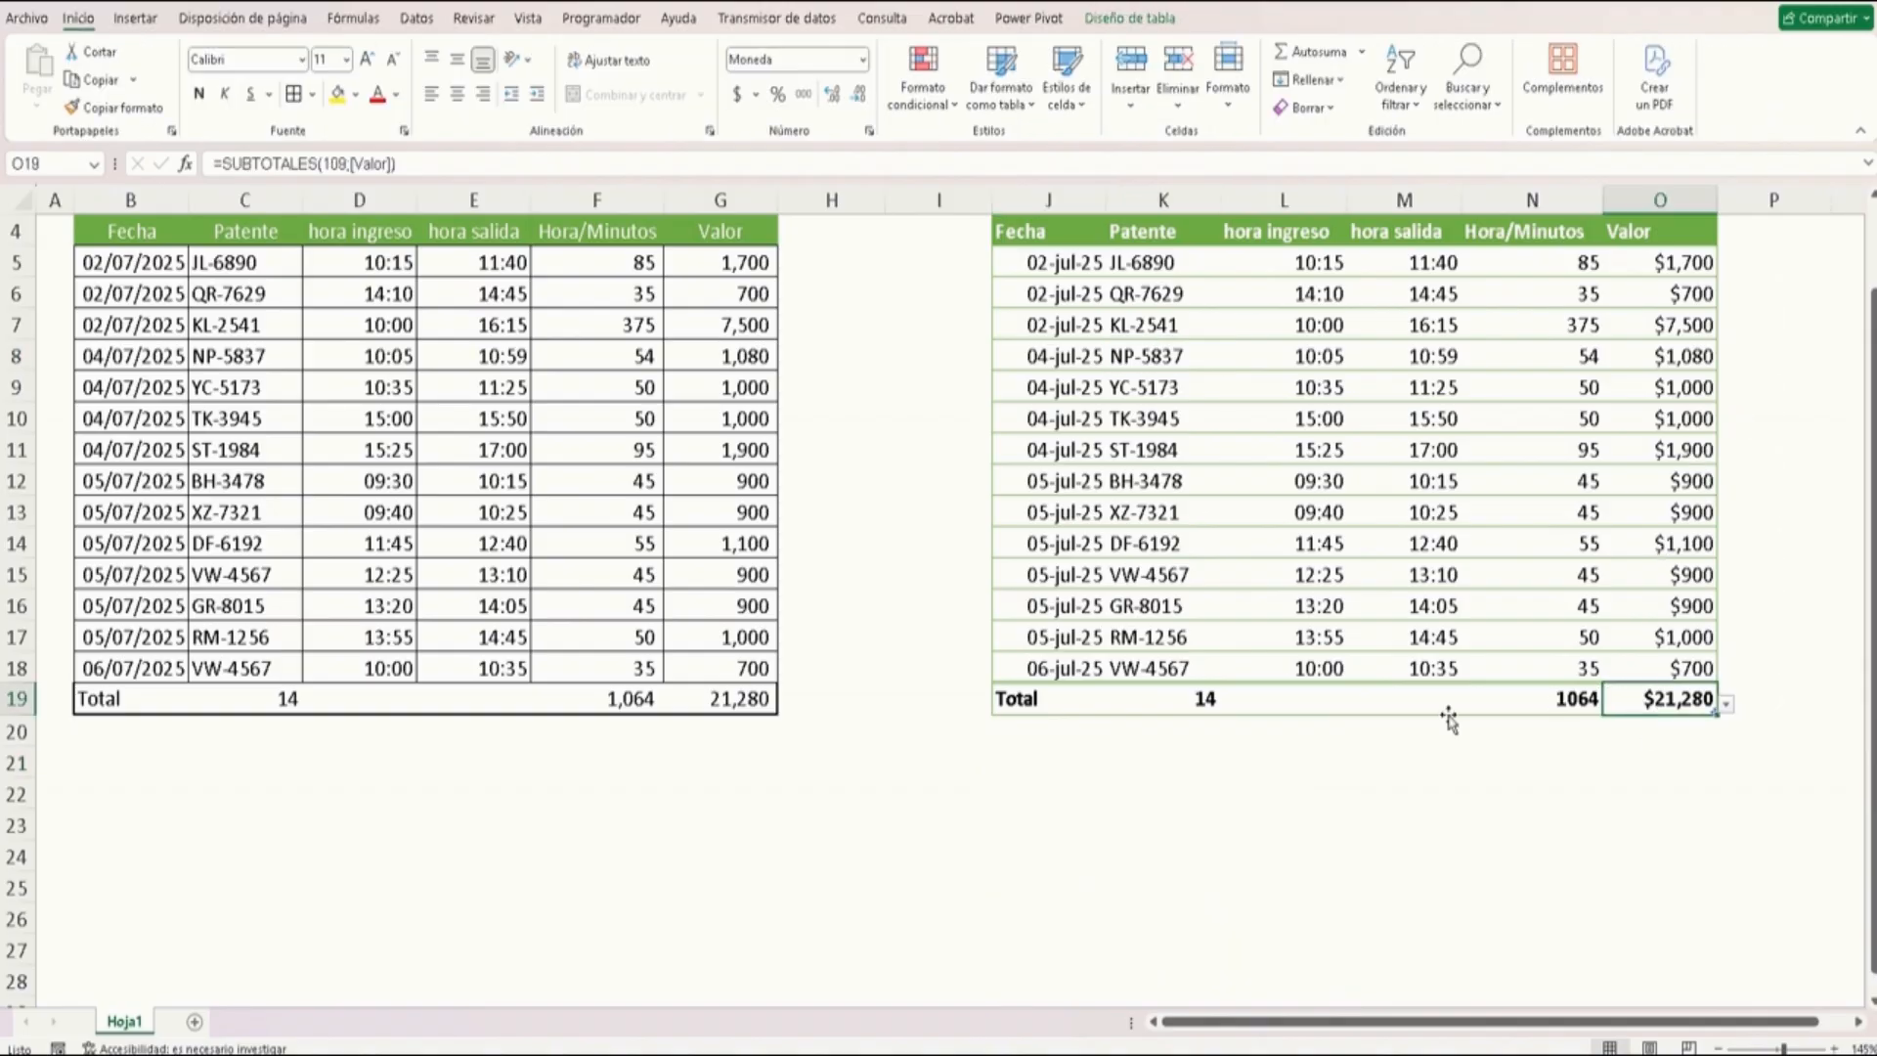
click(1384, 482)
scroll(1384, 481, down, 1)
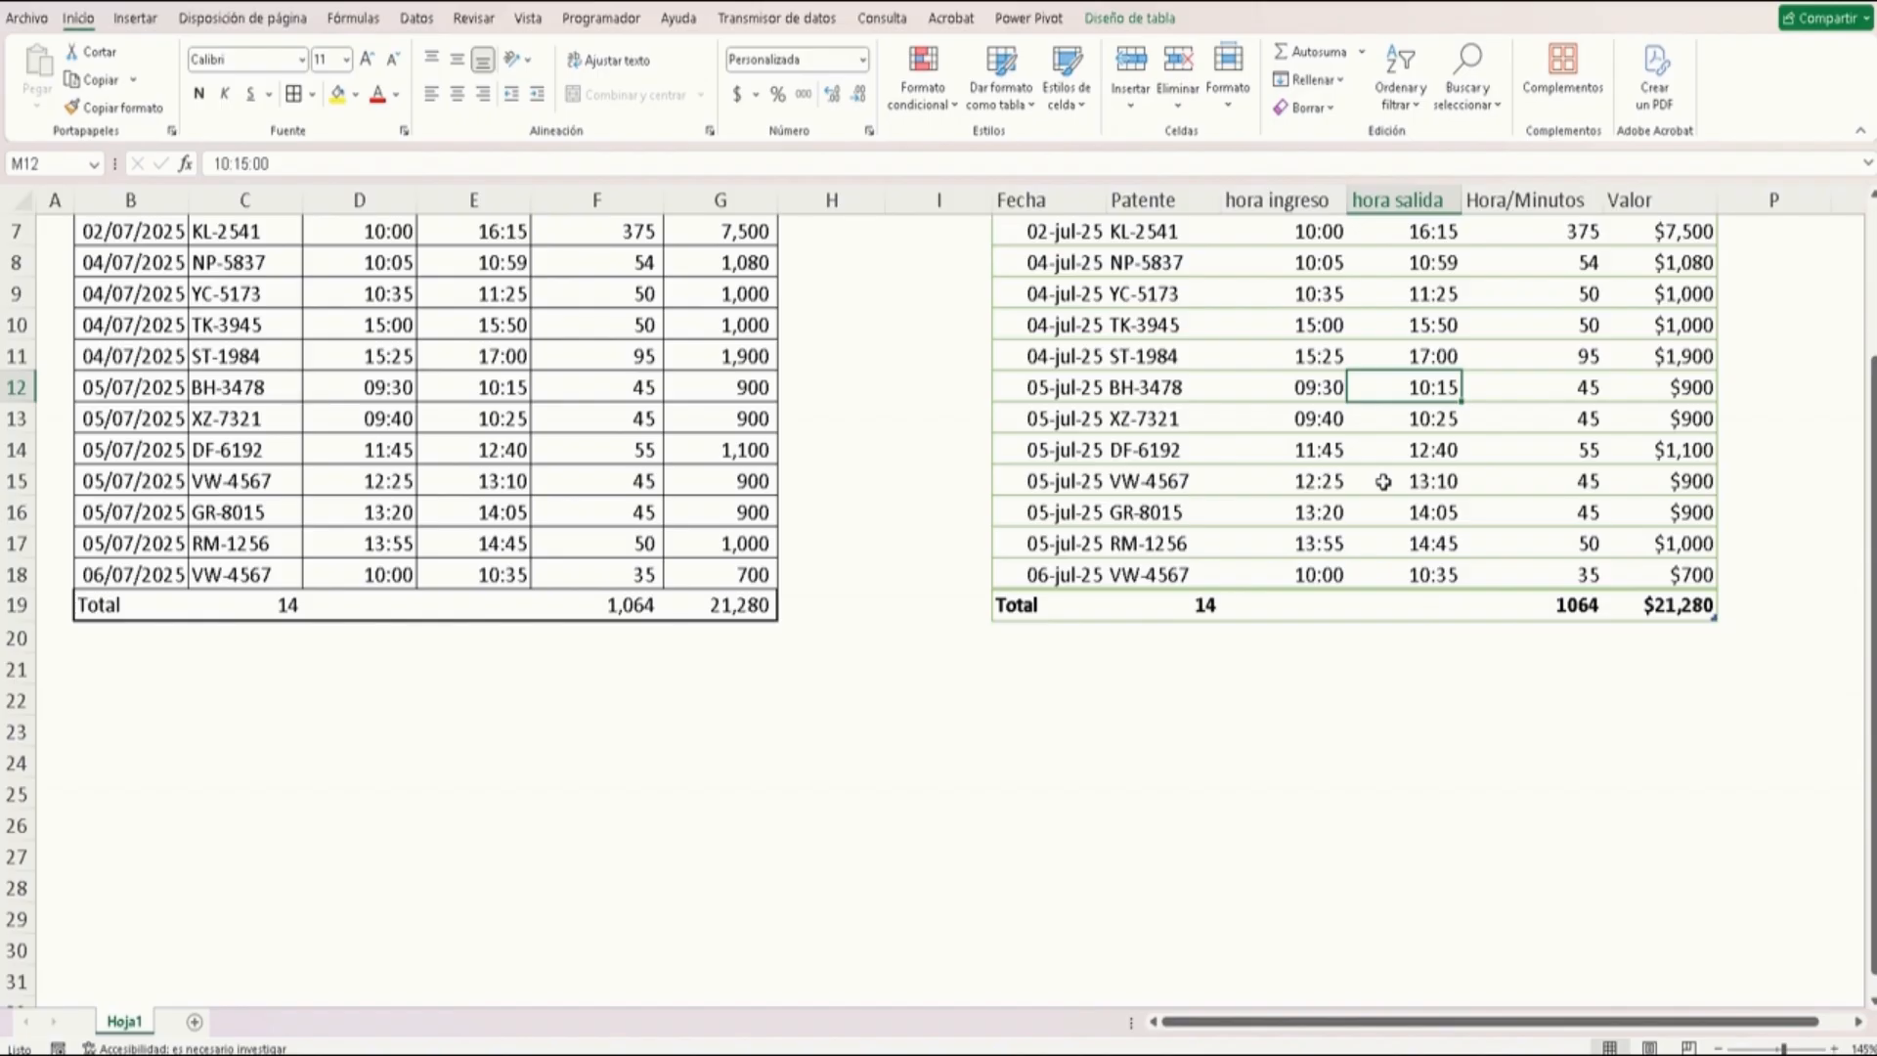
drag(1347, 493, 1340, 512)
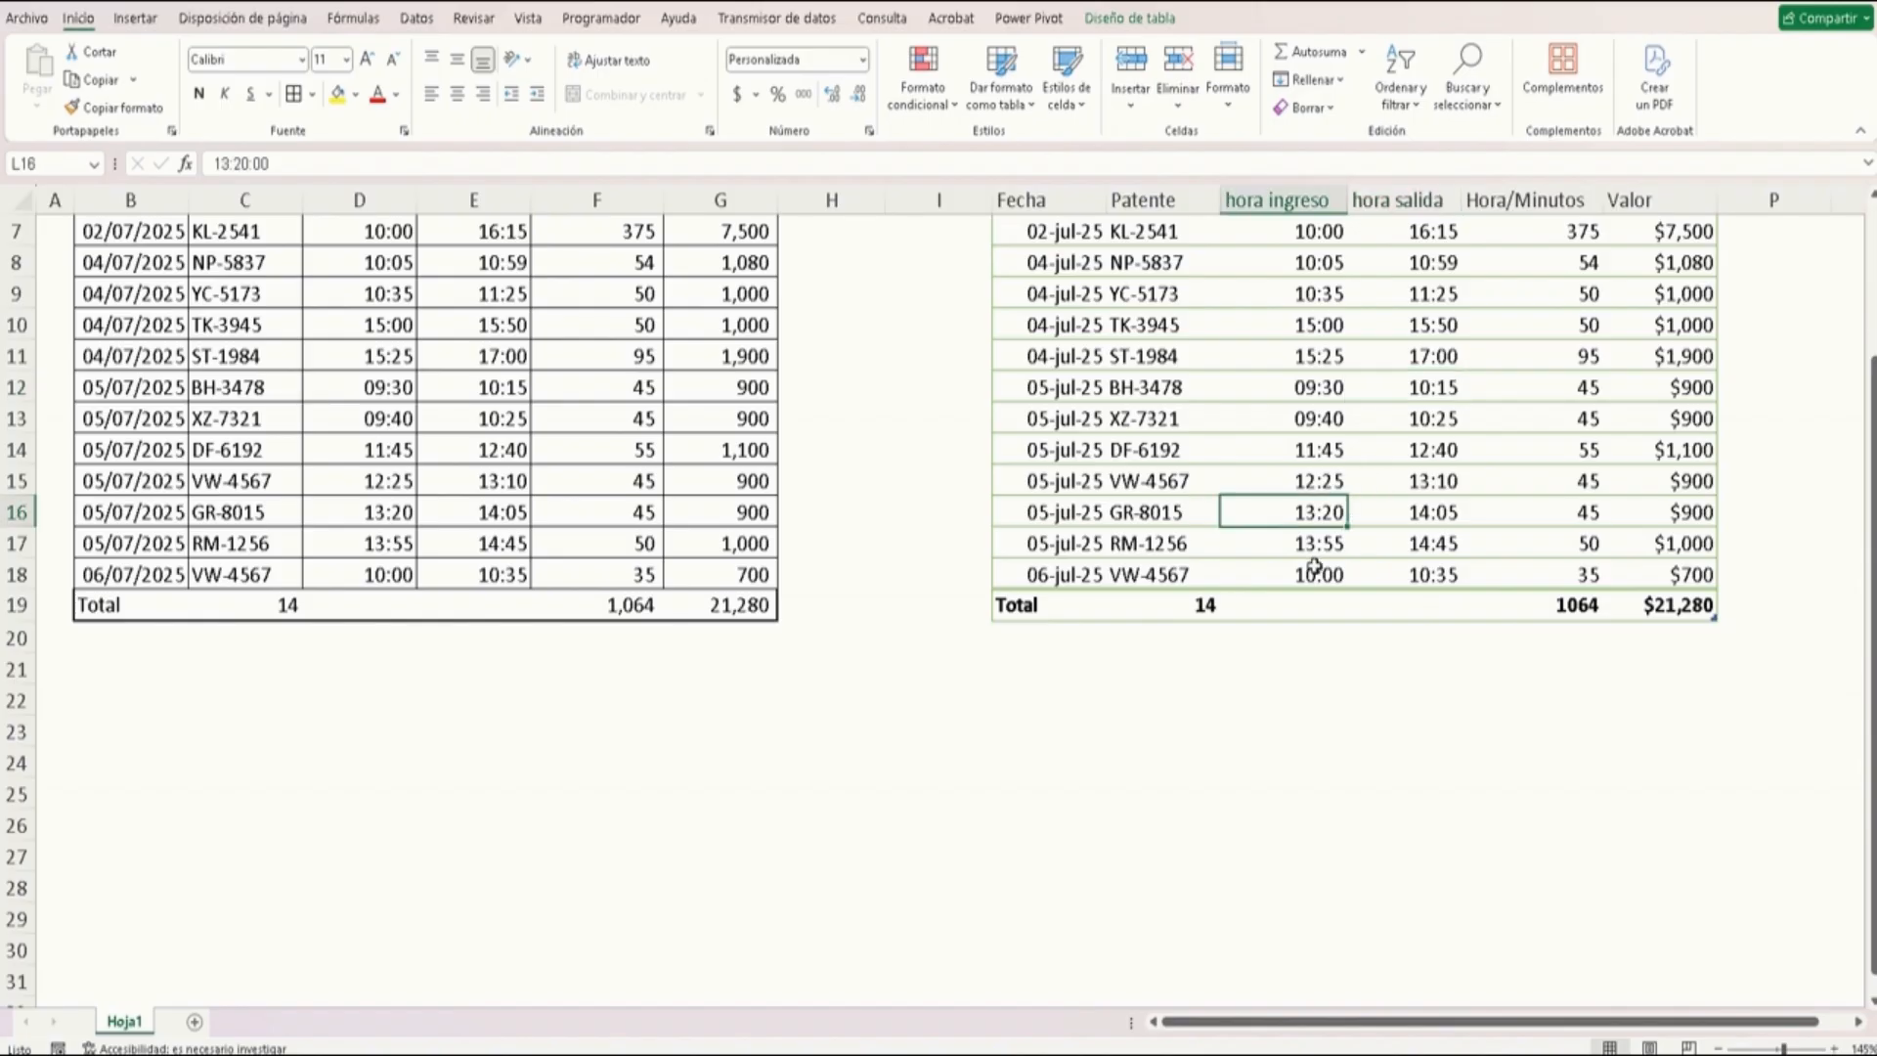
click(1315, 565)
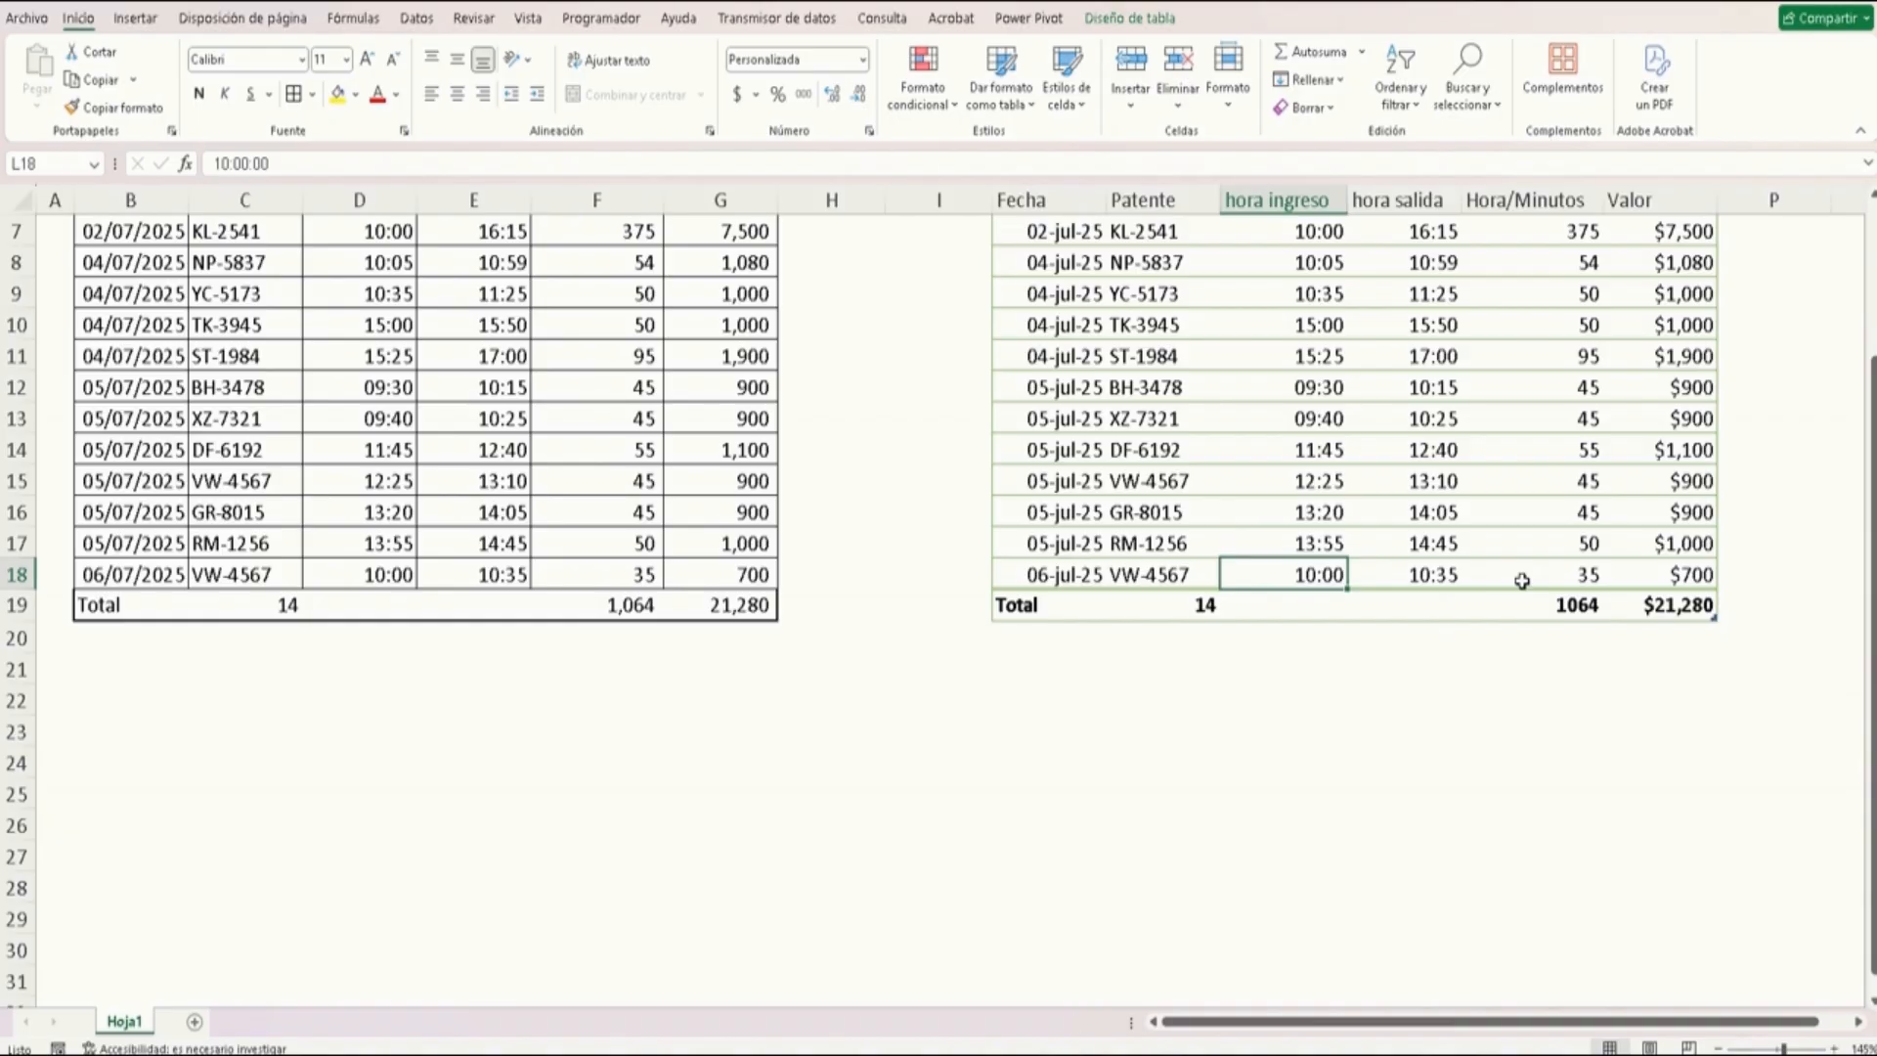
click(1552, 287)
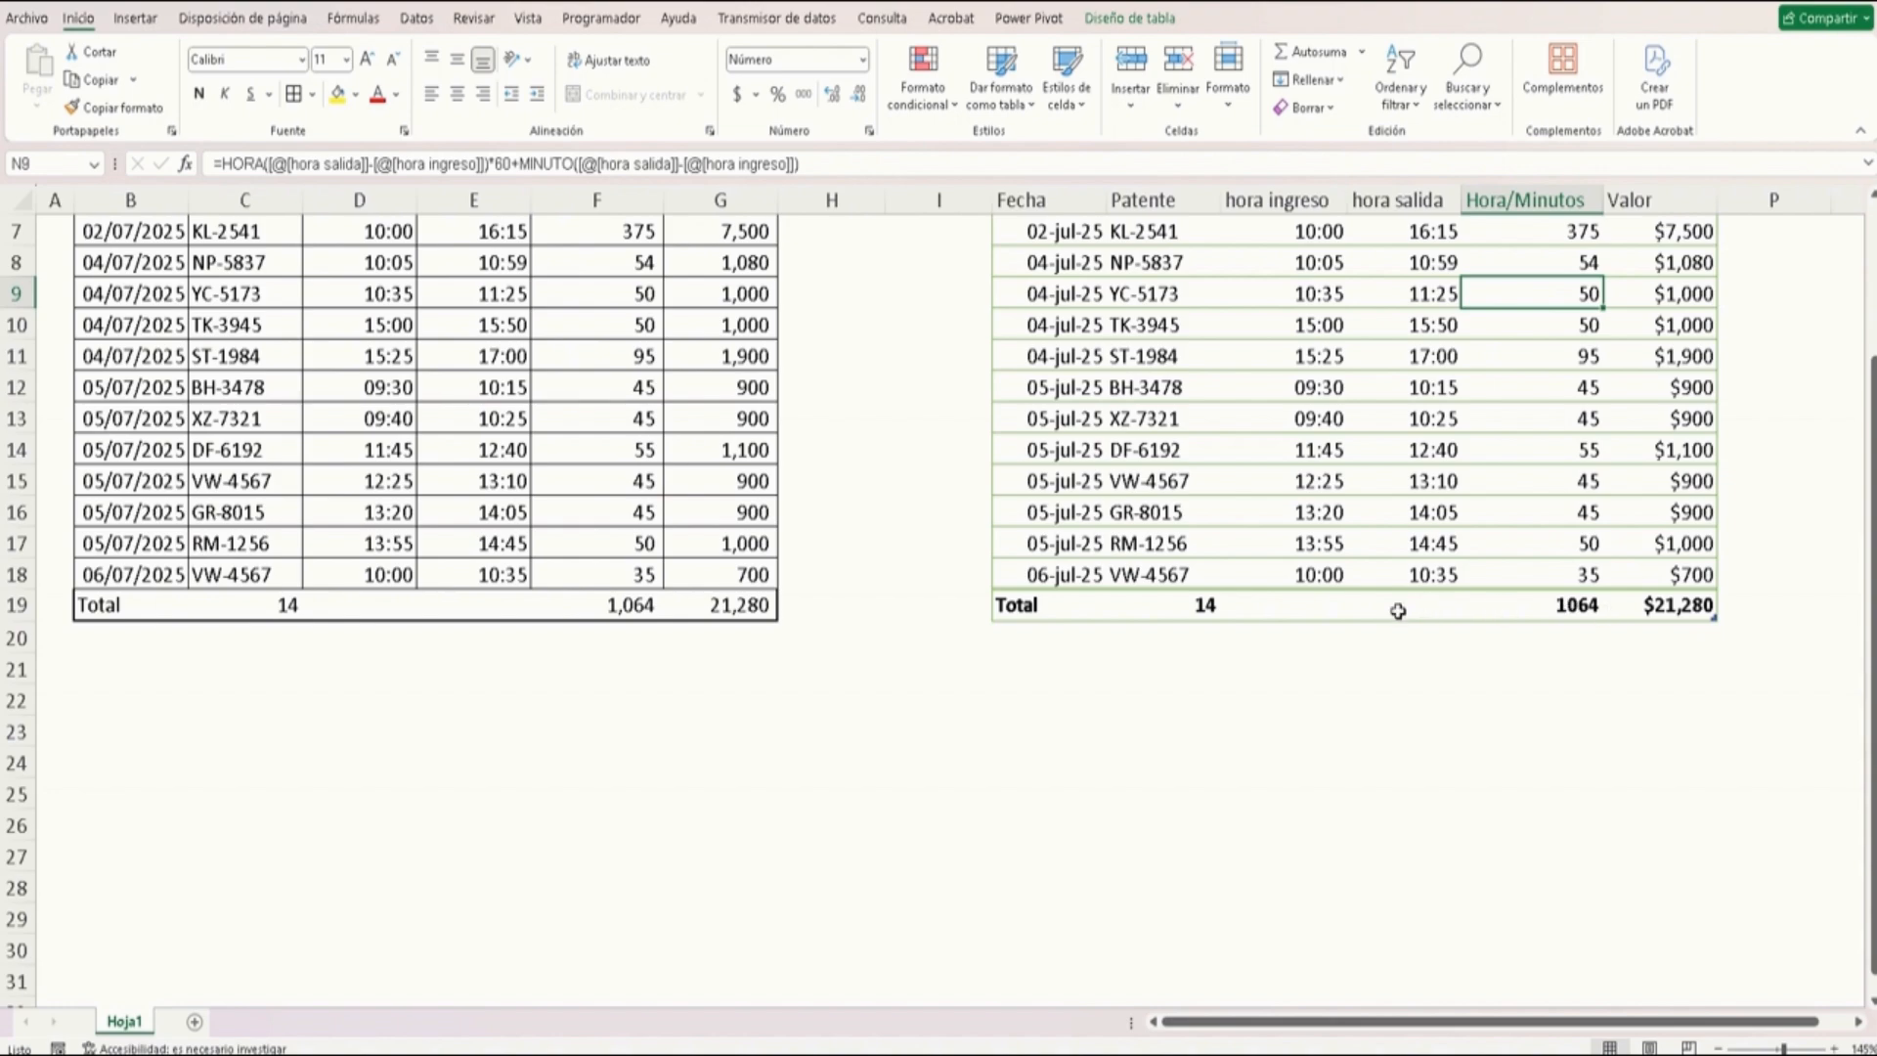
scroll(1171, 502, up, 2)
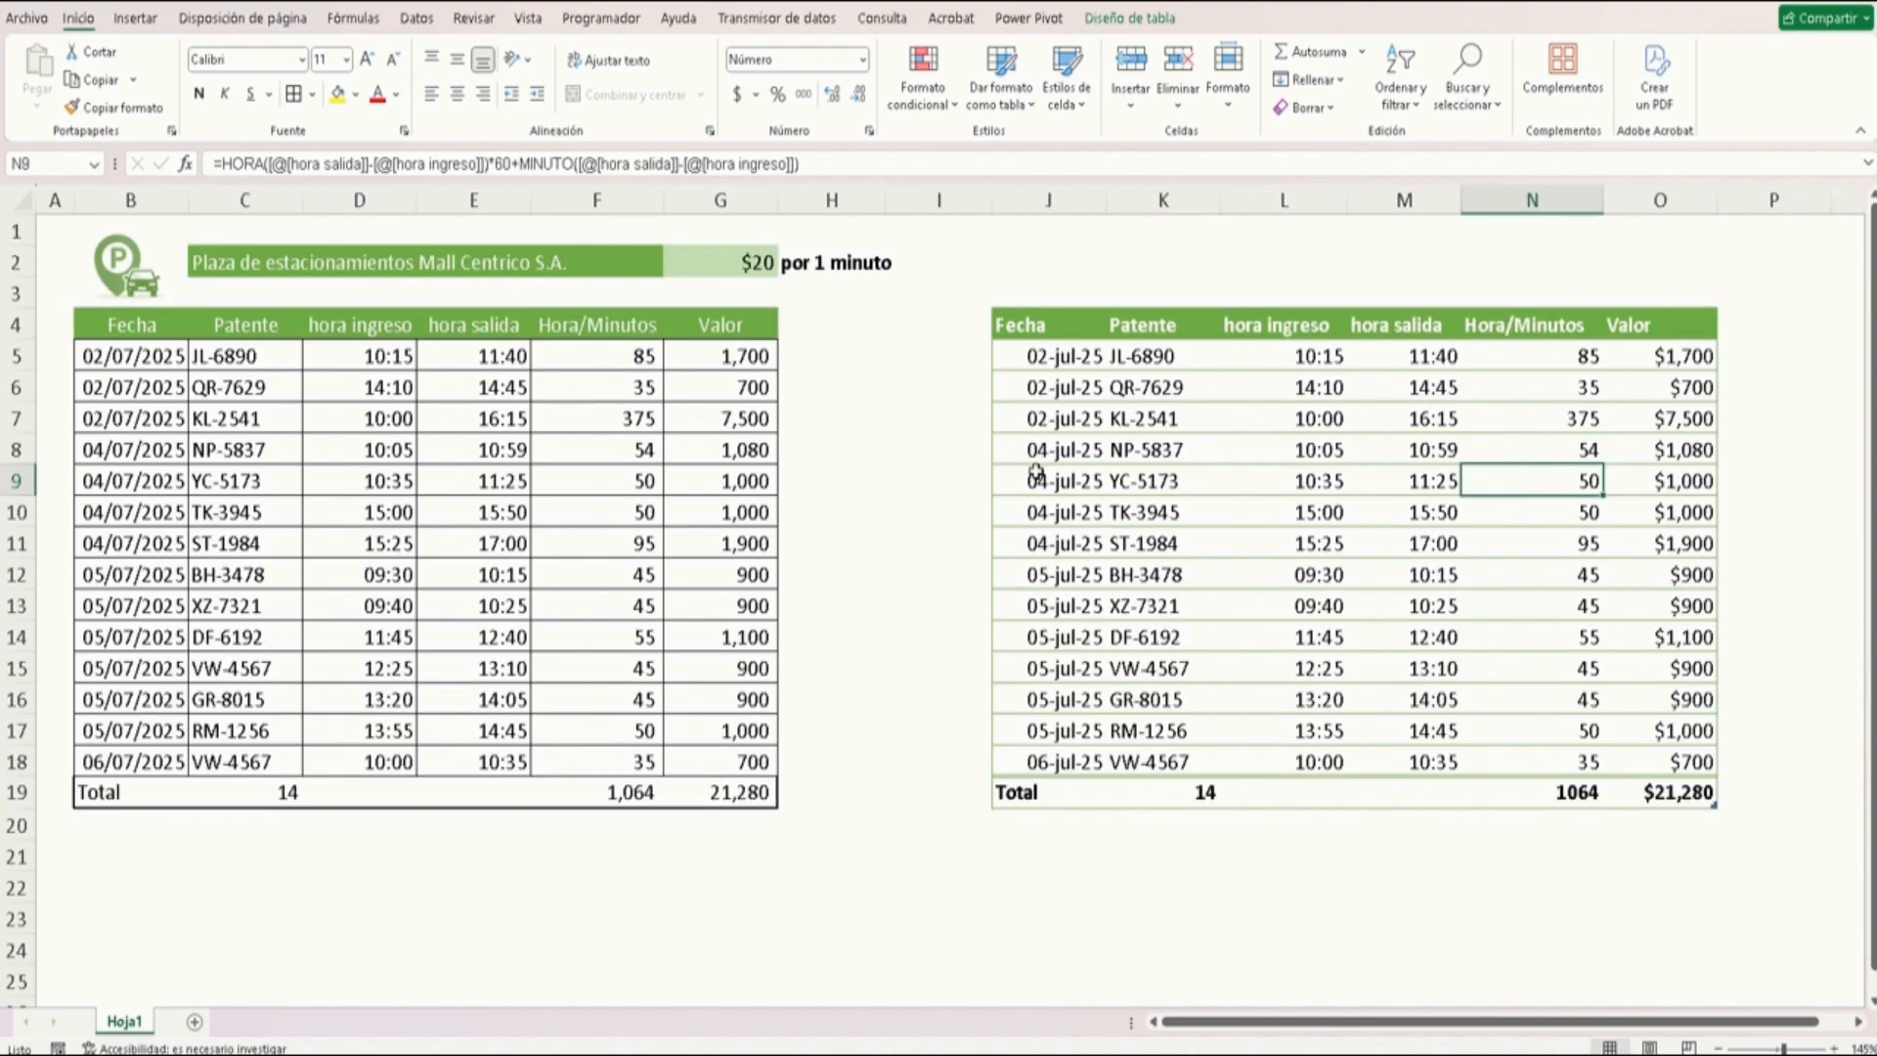
click(1146, 440)
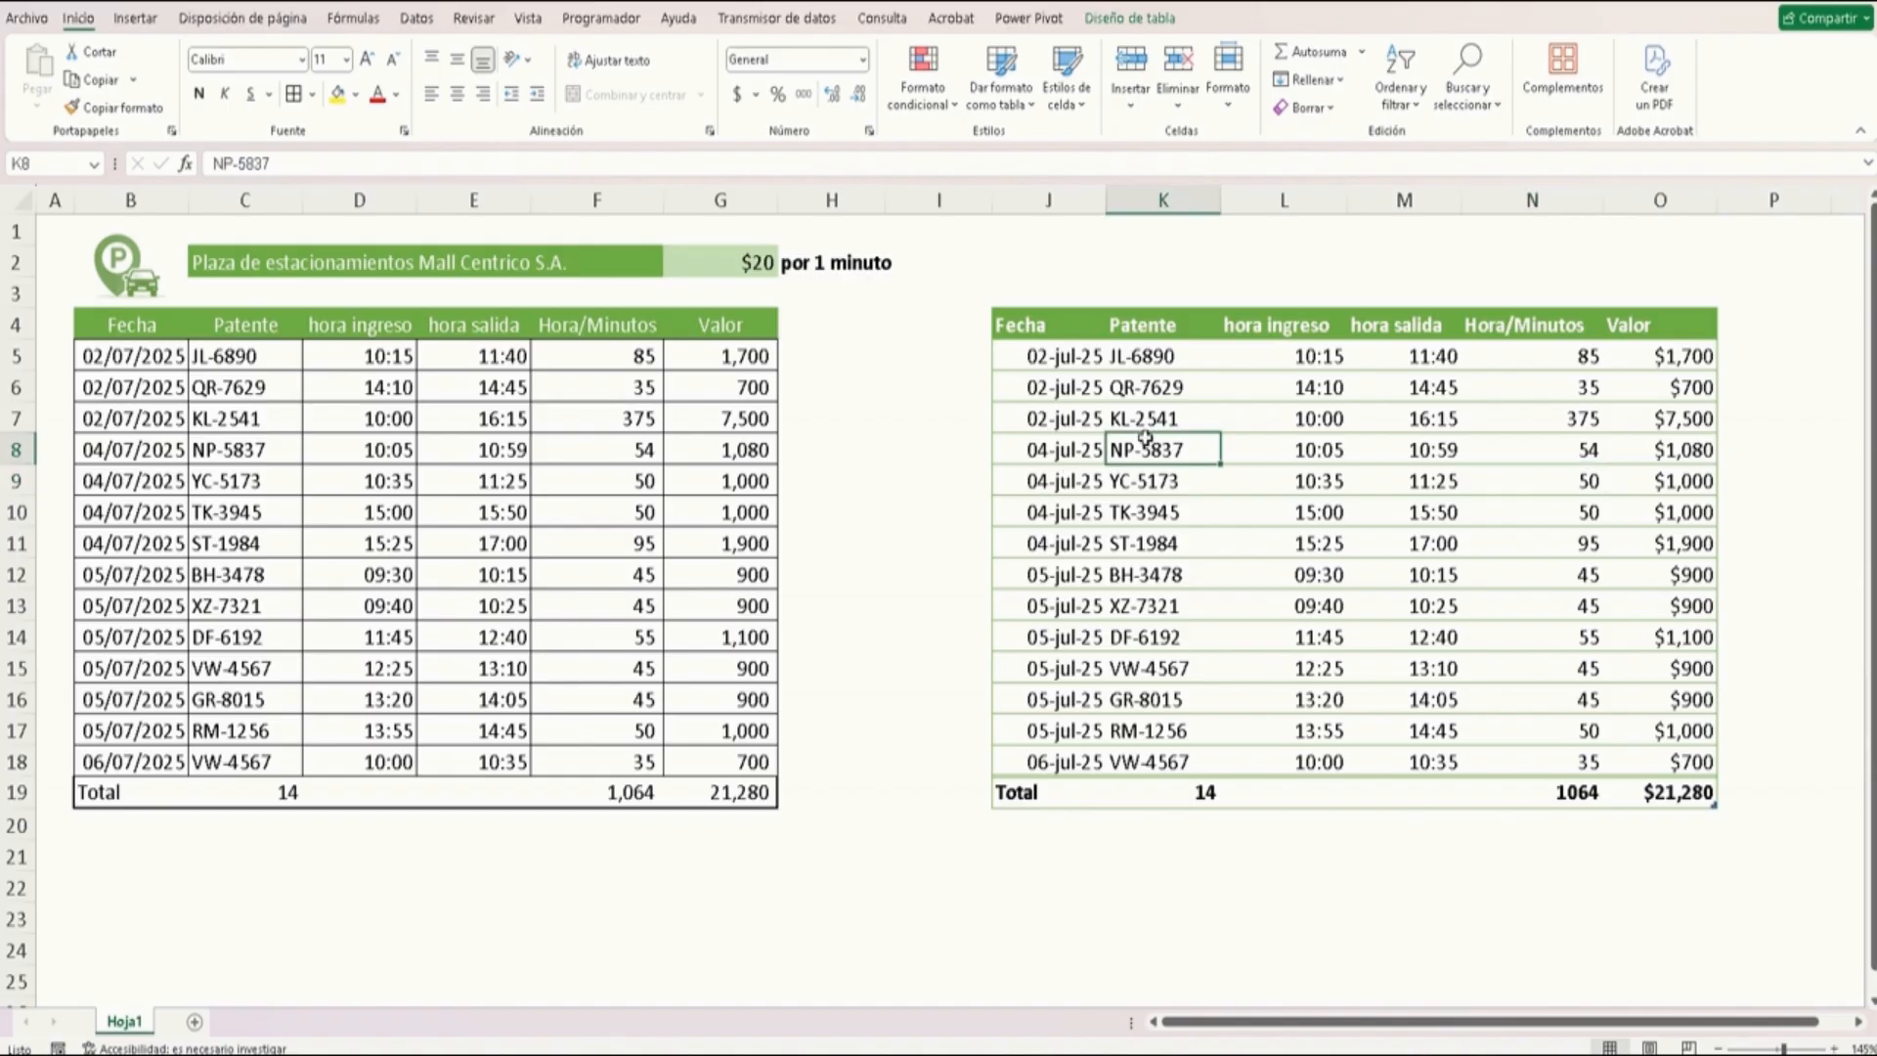
Select the plain table's range B4:G18 and turn on Filter for it
click(143, 326)
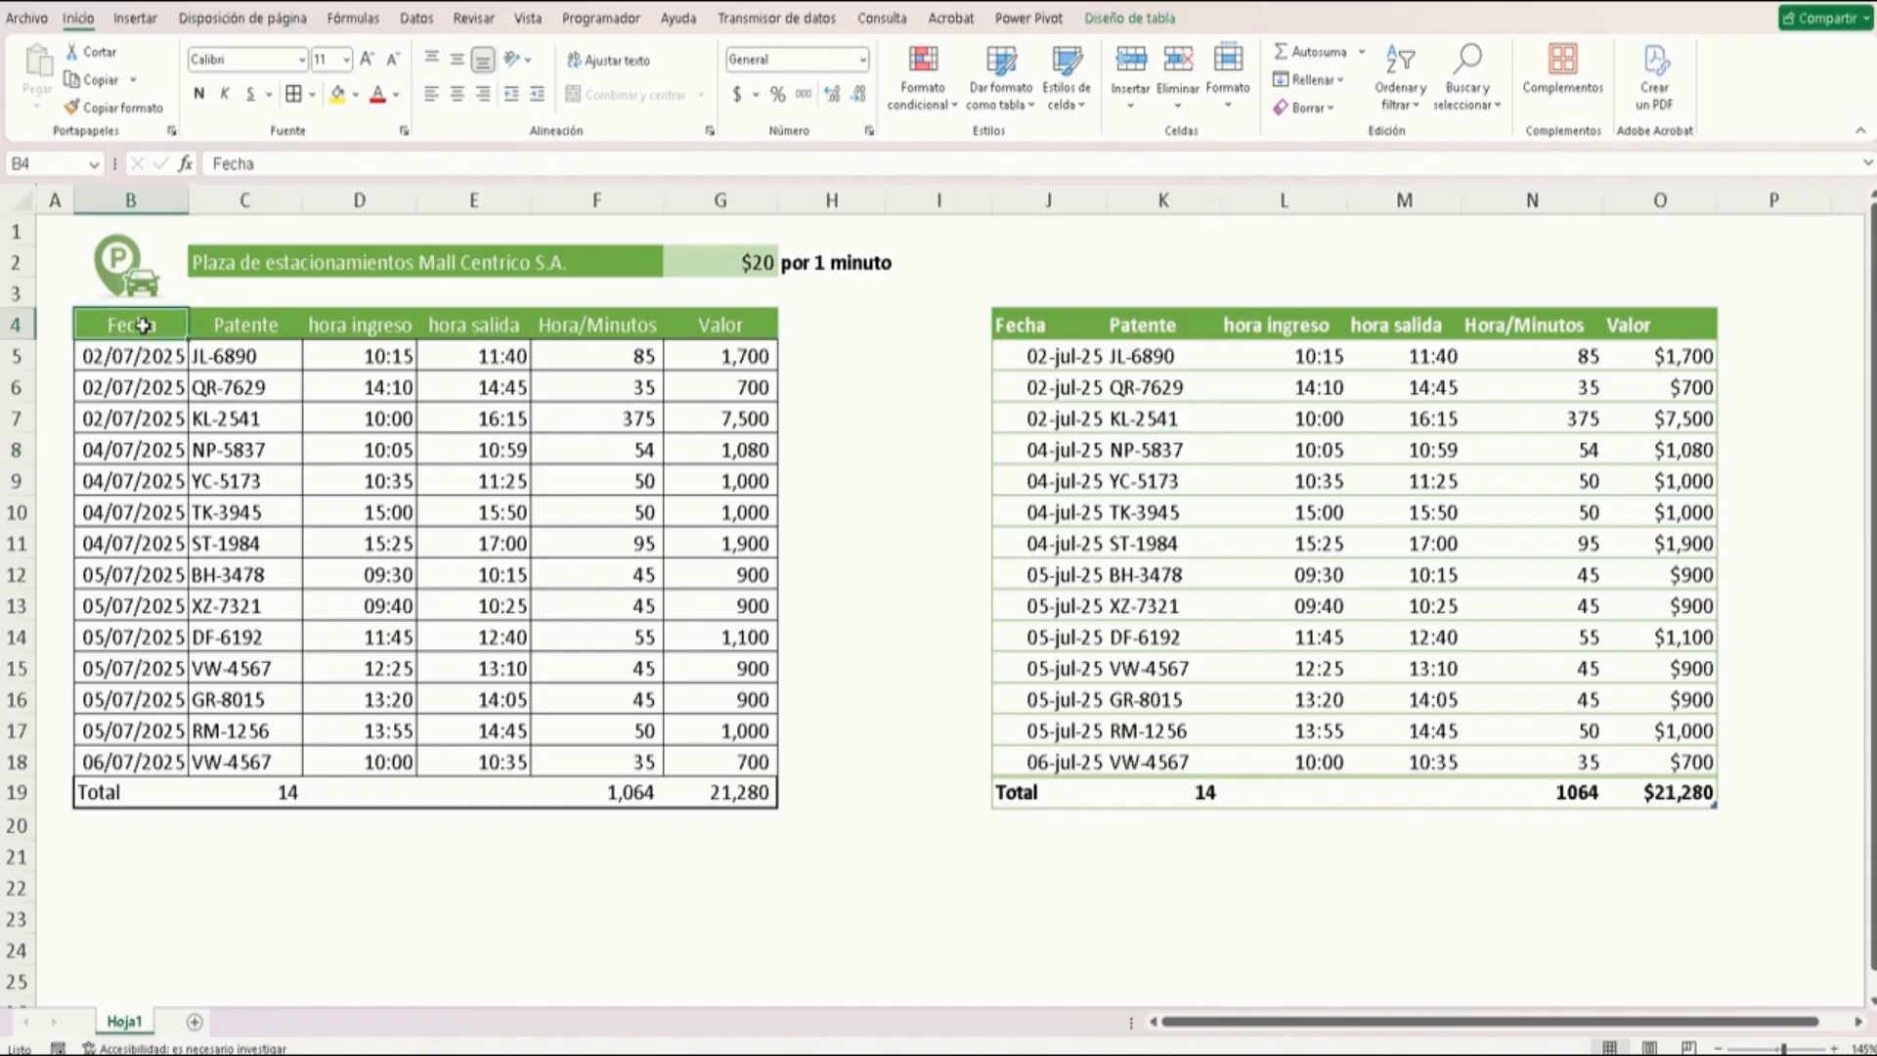
drag(143, 326, 720, 762)
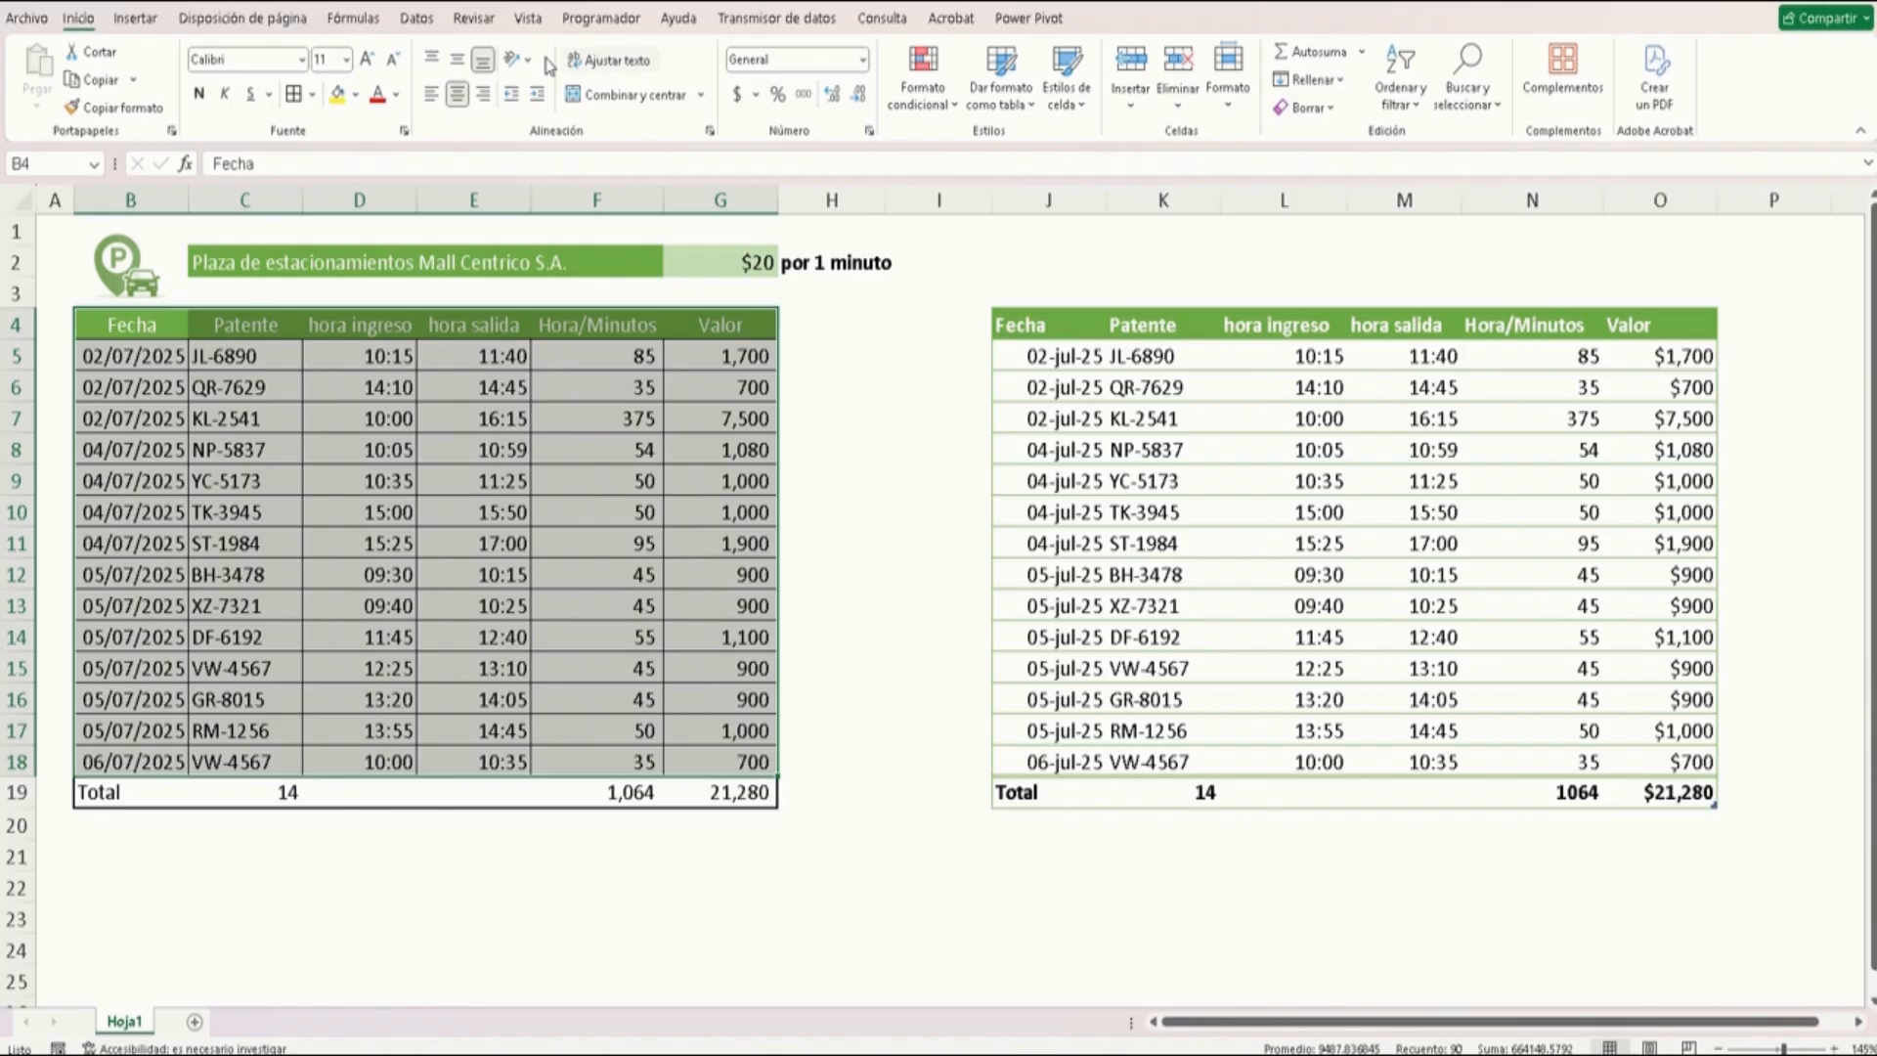
click(420, 18)
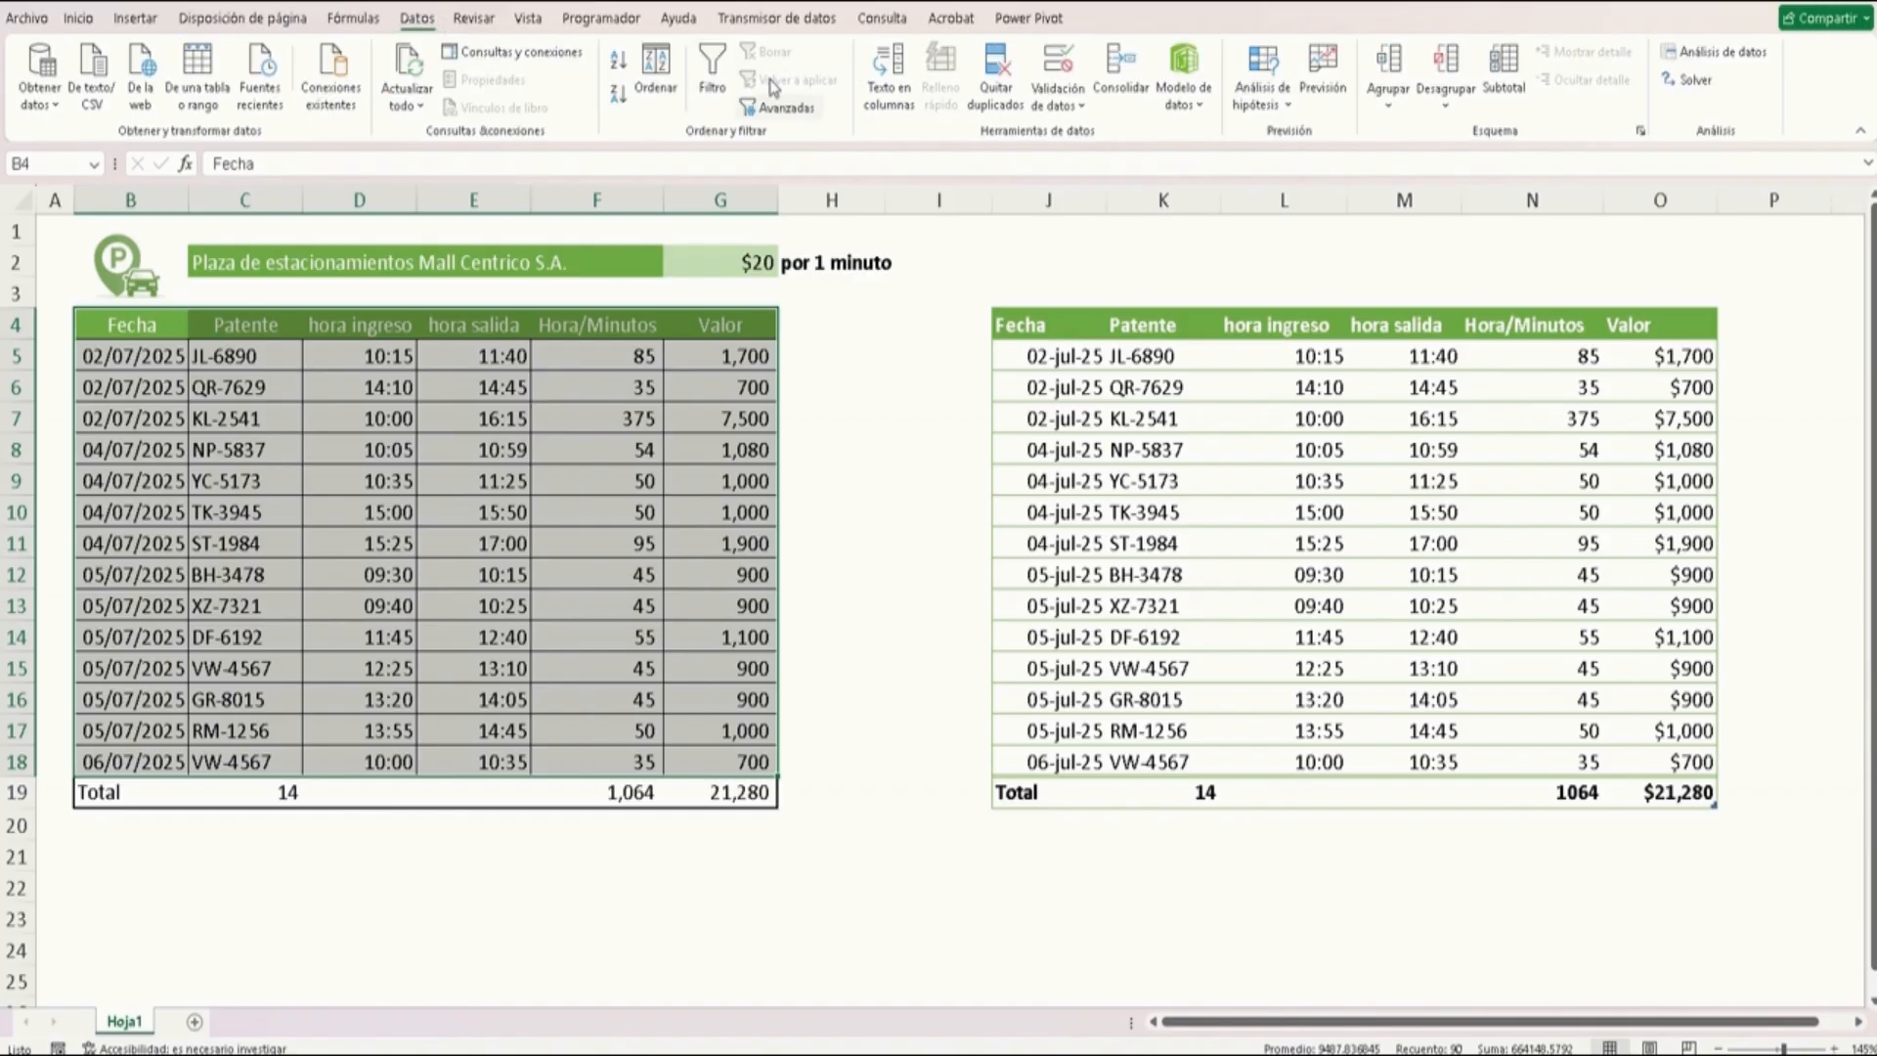
click(713, 66)
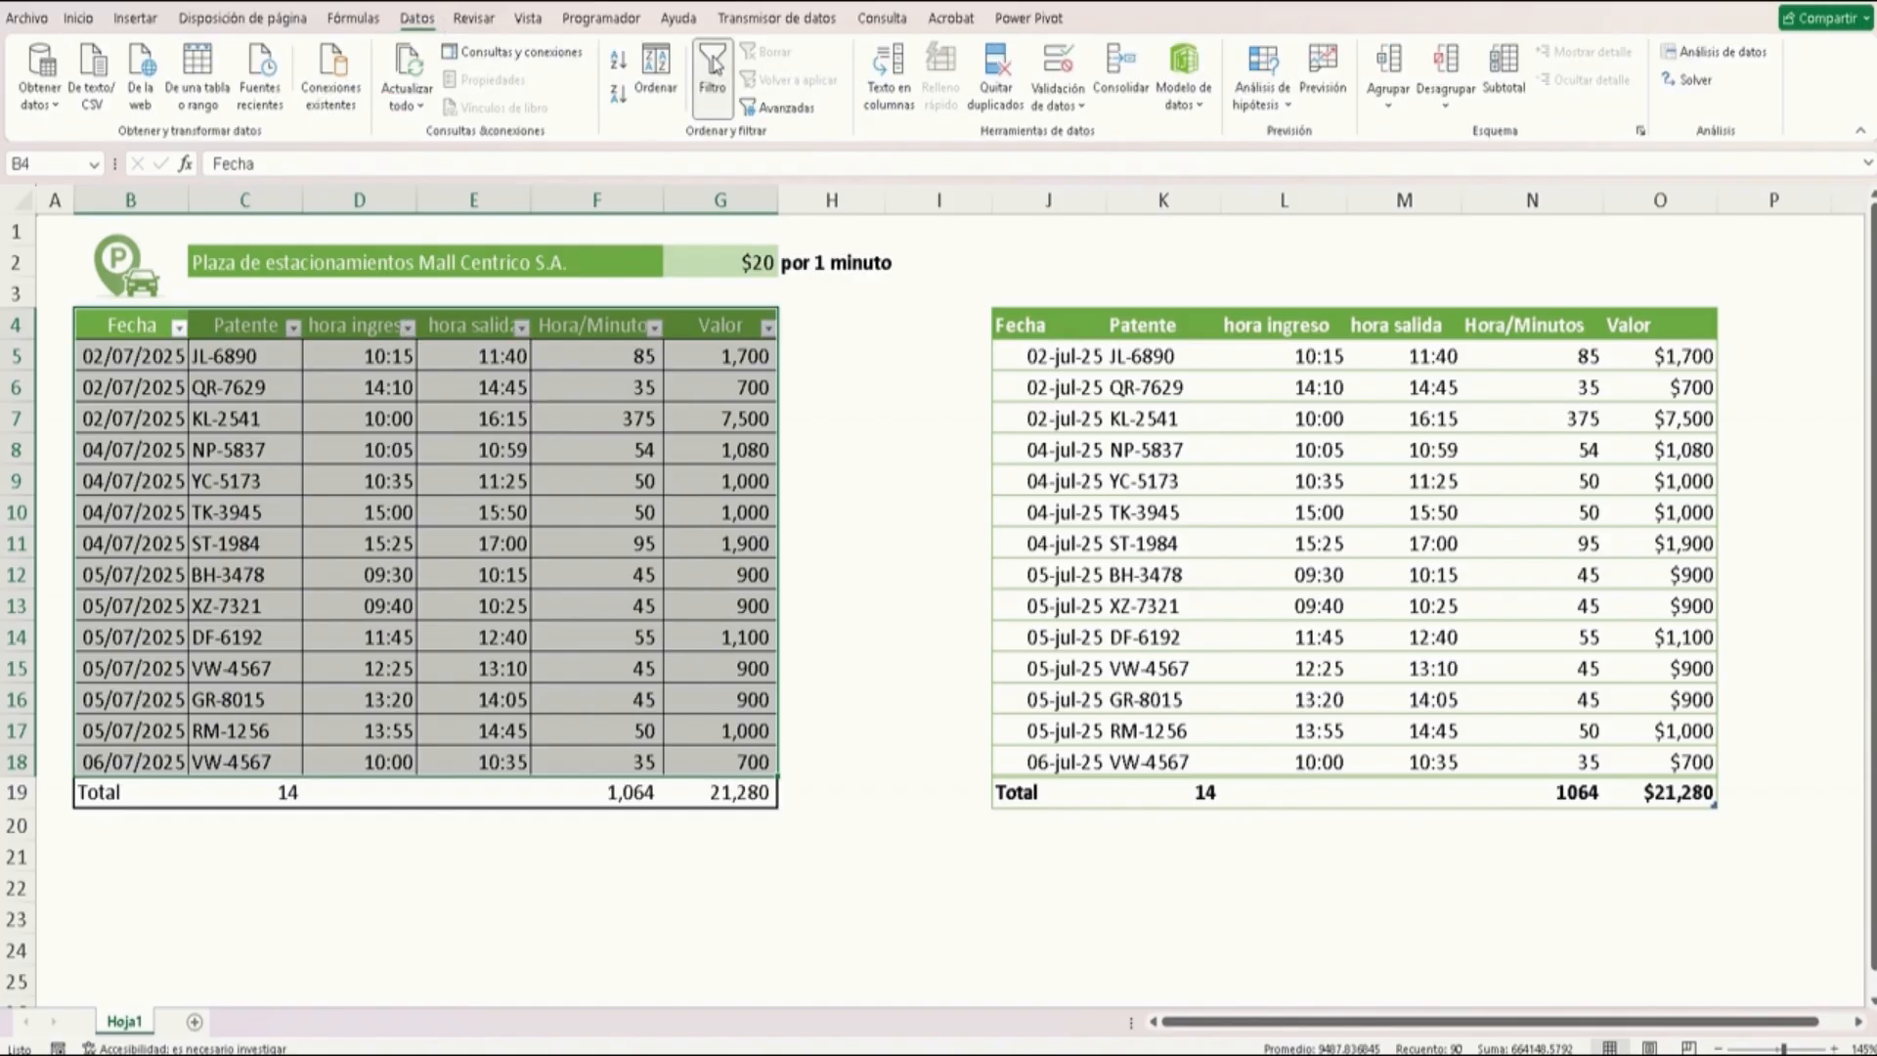
Filter the plain table's Fecha column to show only 04 July 2025
click(592, 509)
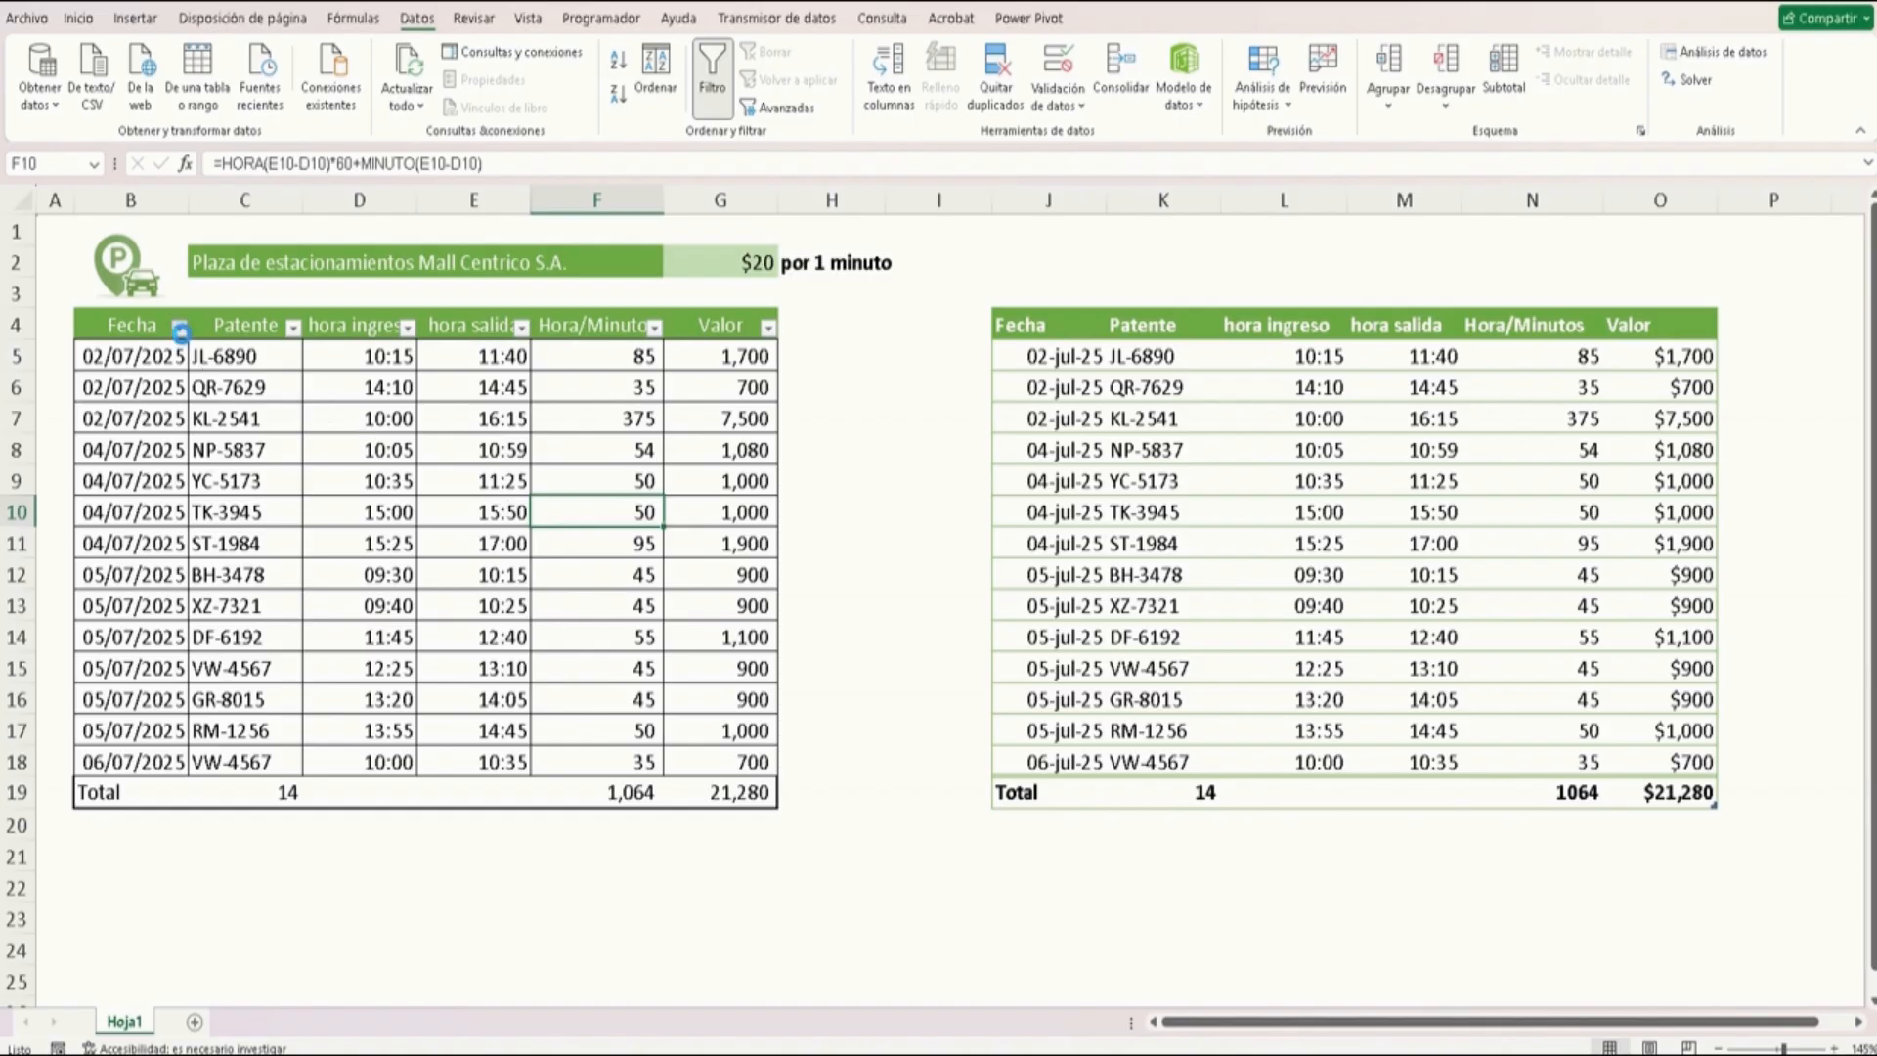
click(179, 326)
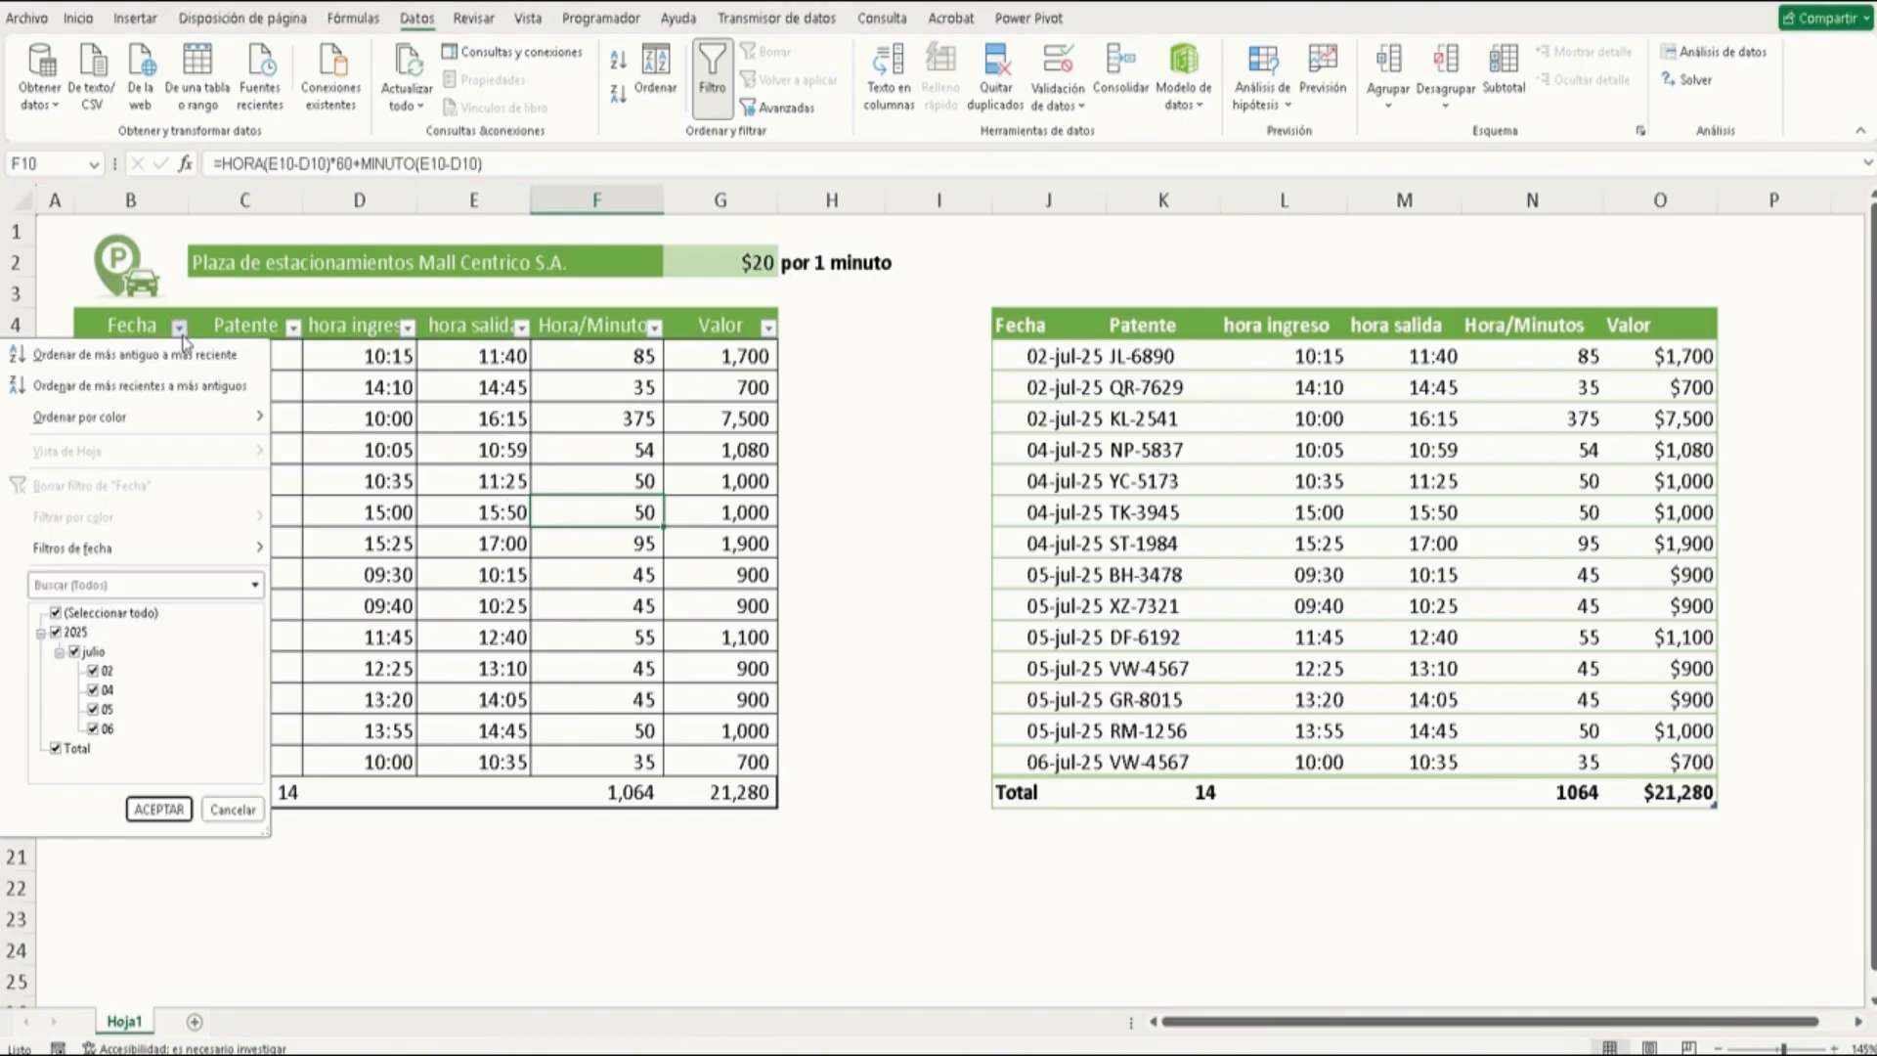
click(93, 614)
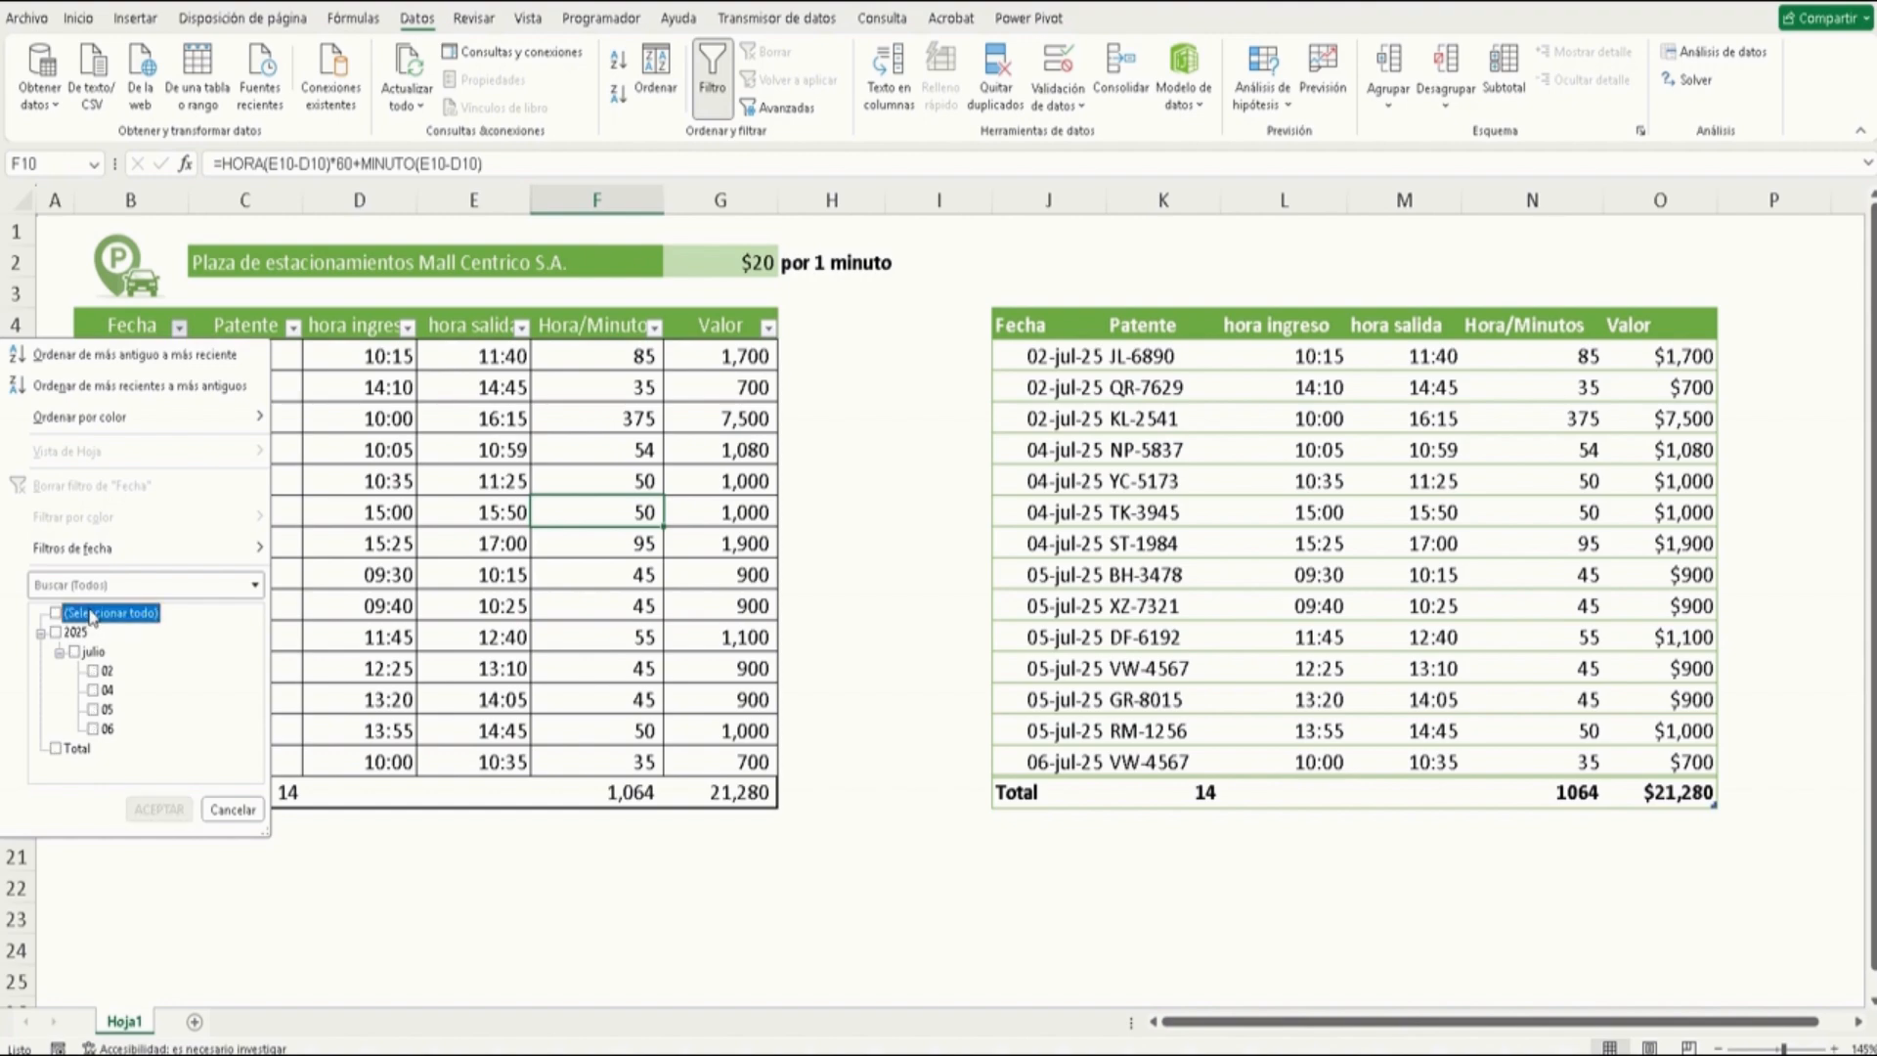
click(94, 691)
click(143, 808)
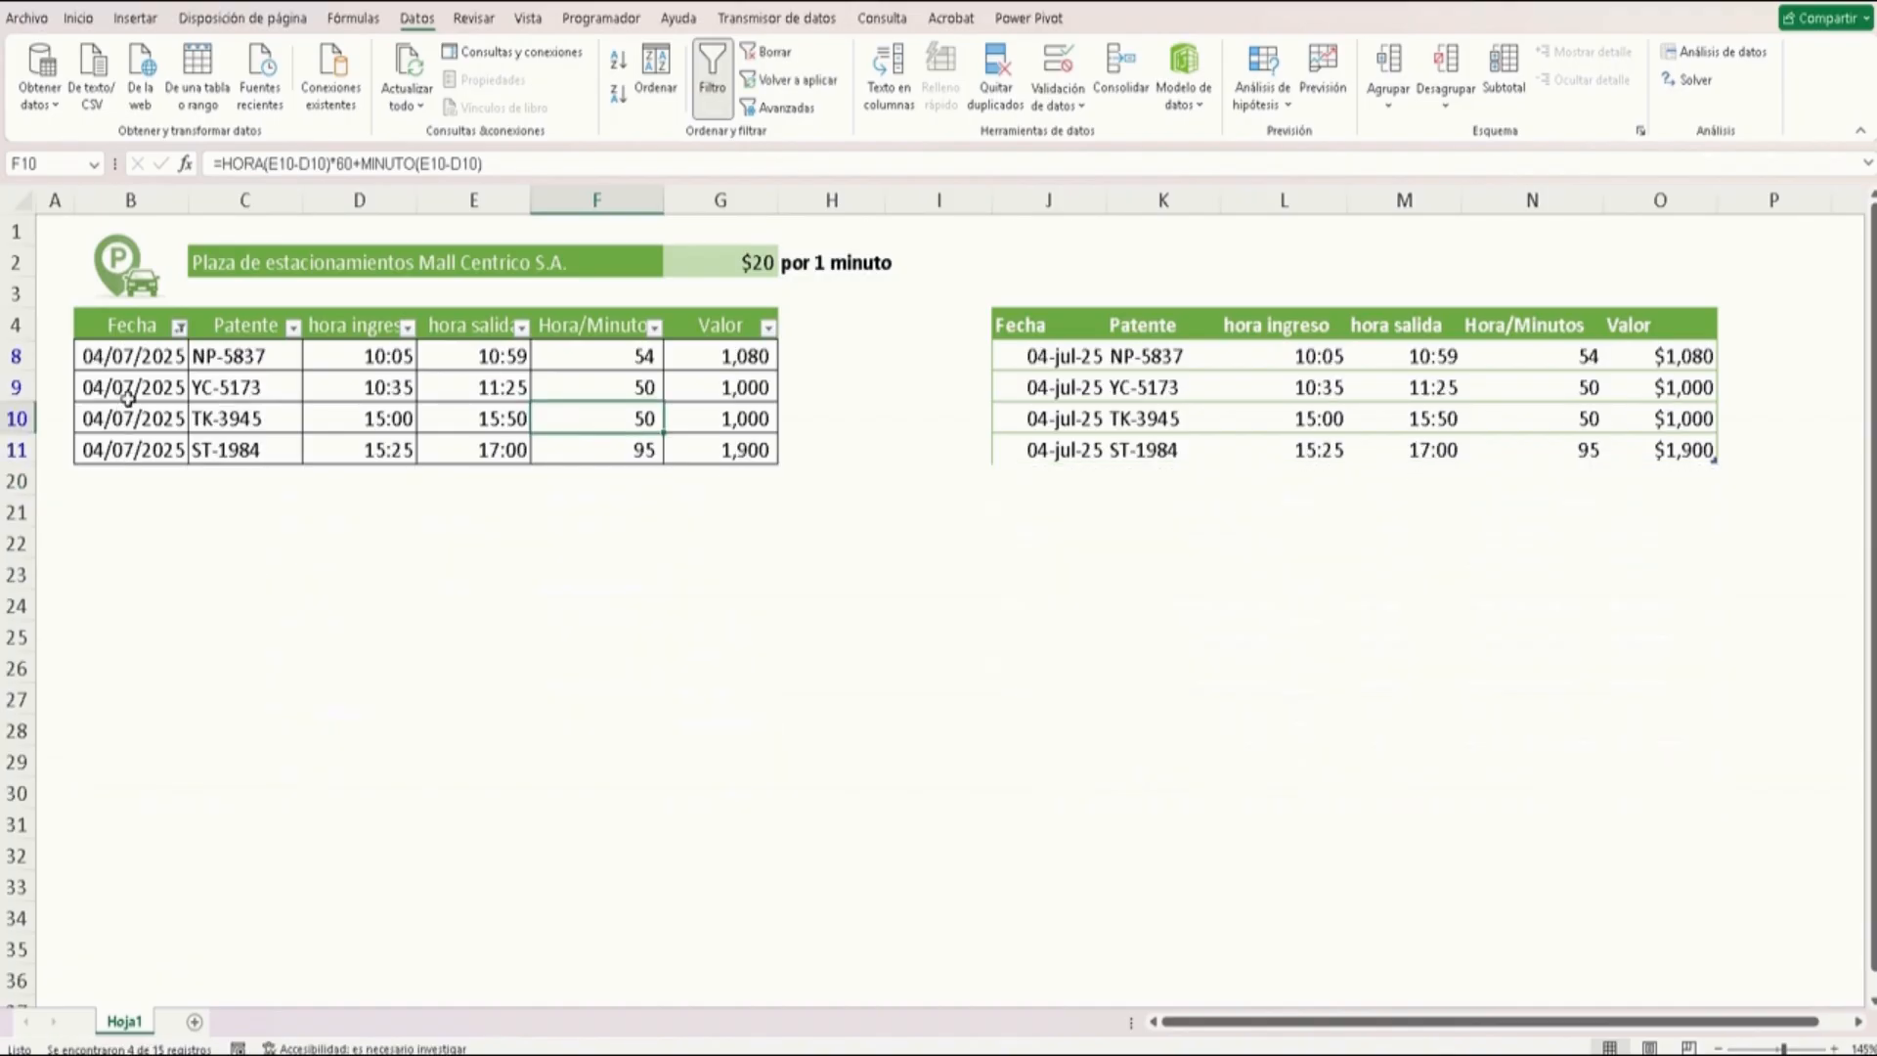
Clear the plain table's Fecha filter so all dates show again
click(132, 392)
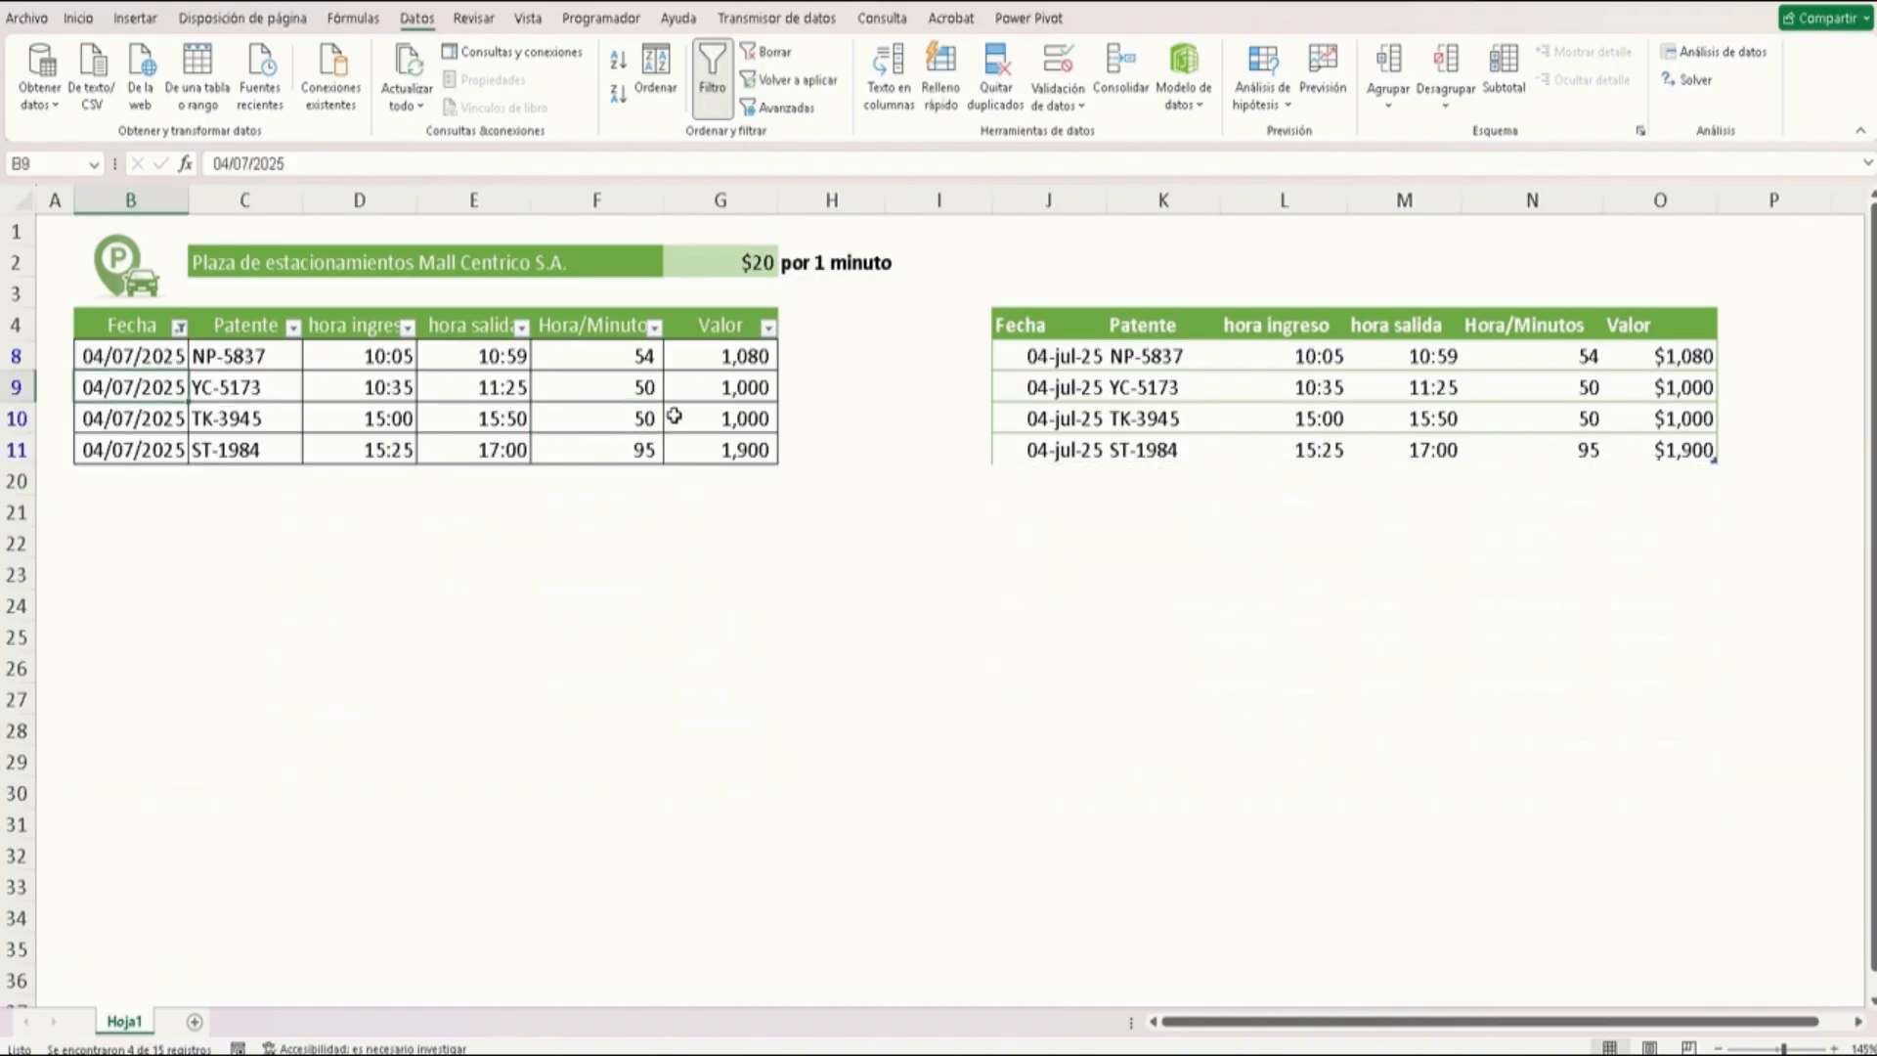
click(736, 446)
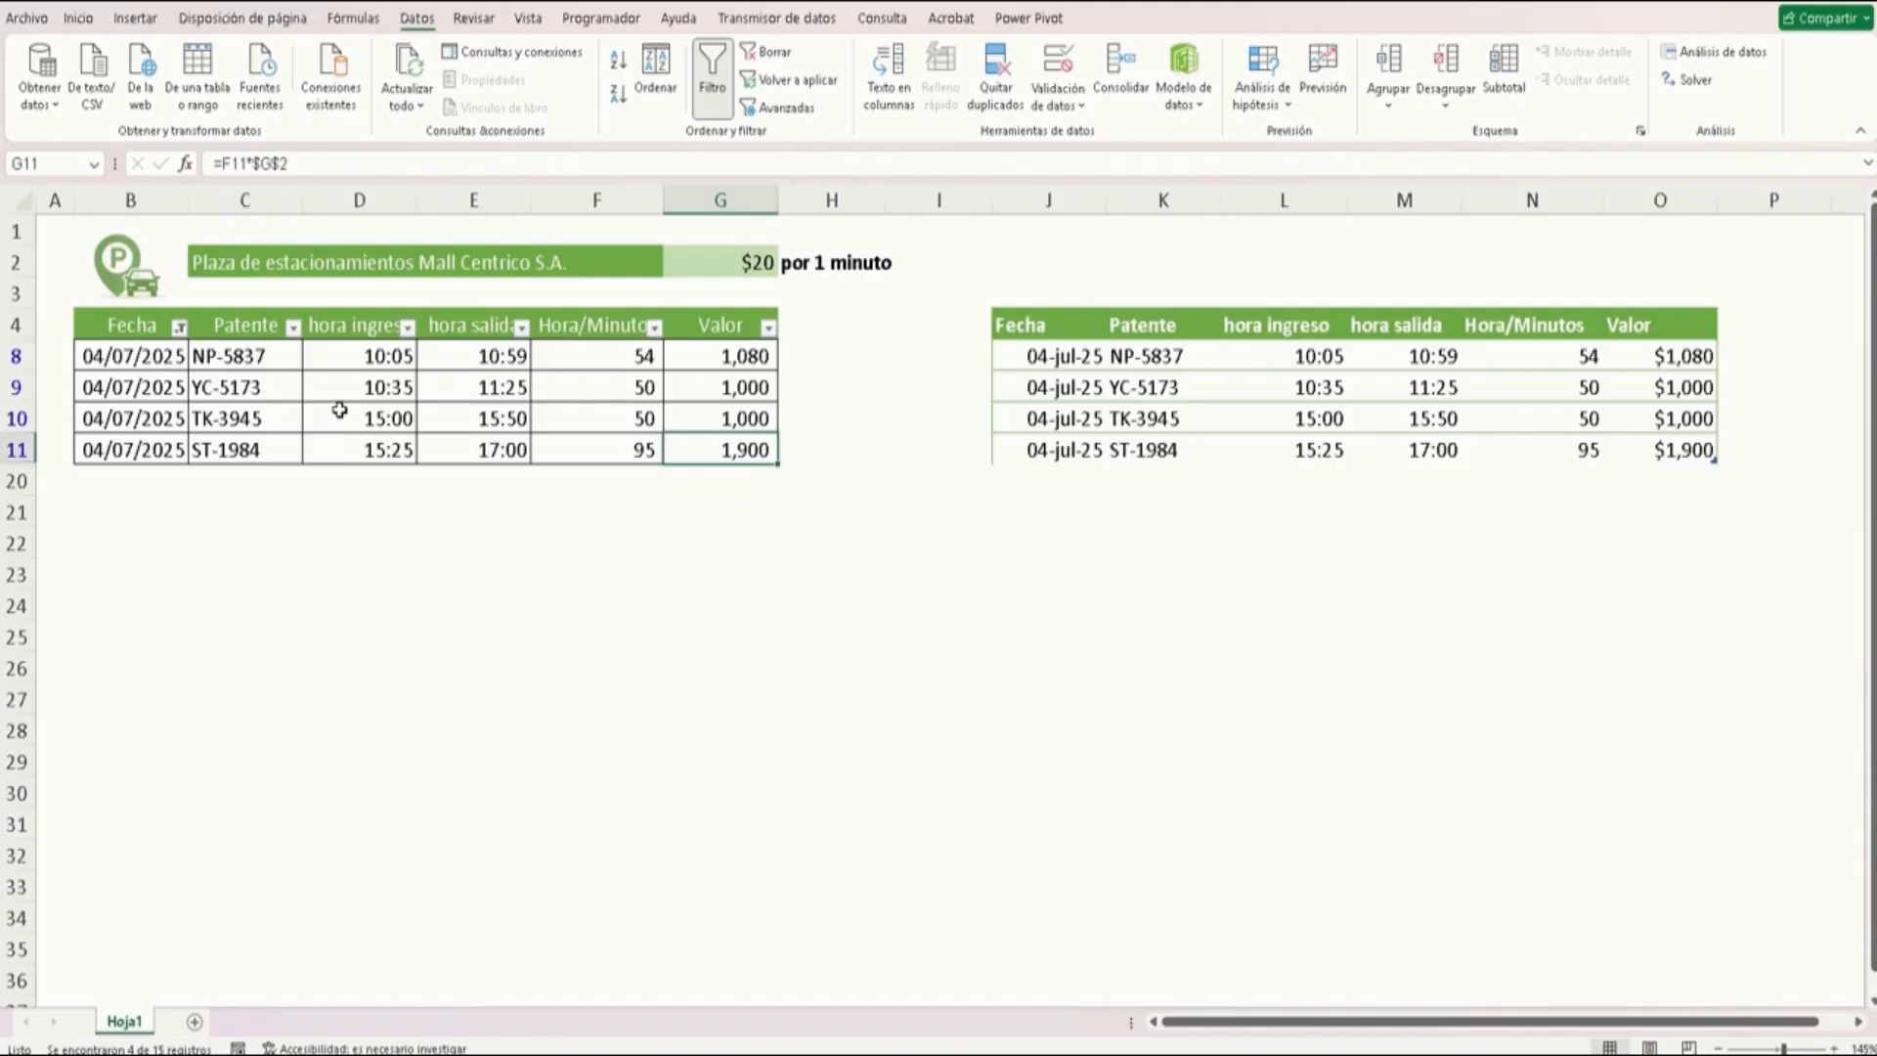
click(179, 326)
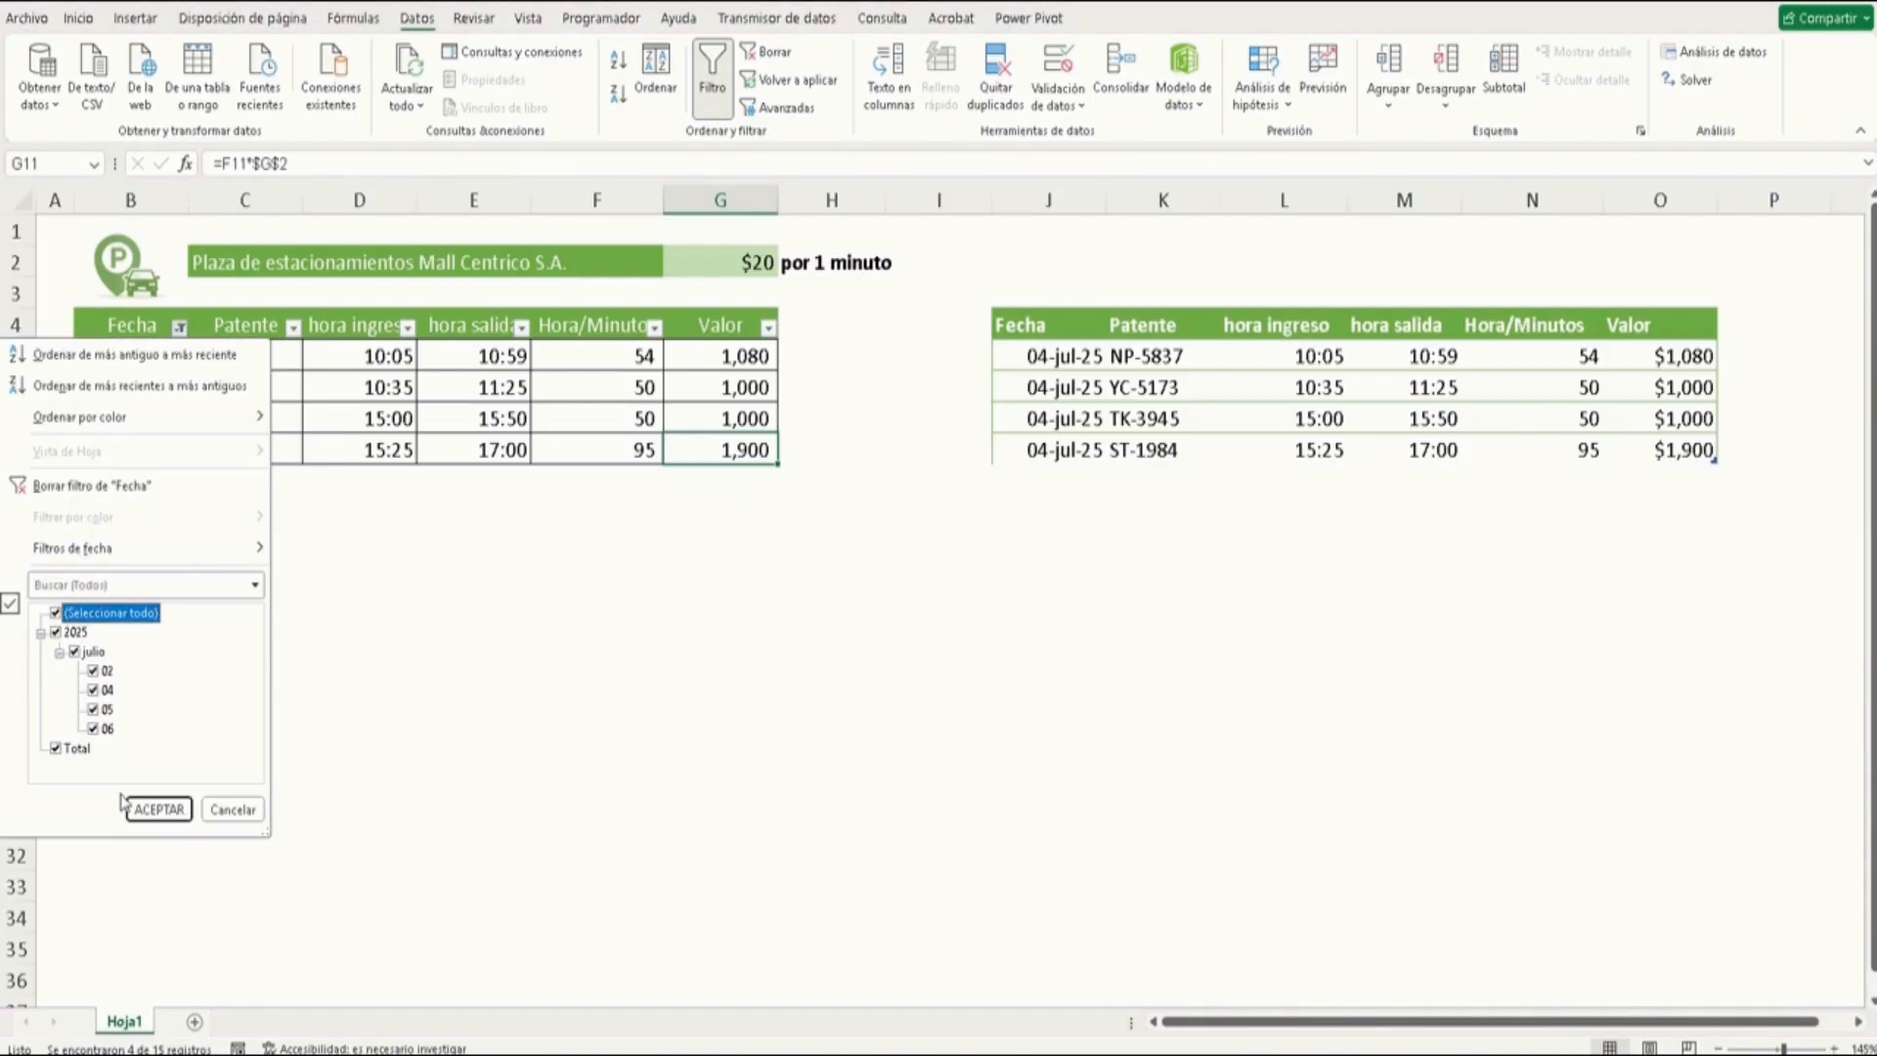
click(146, 809)
Turn on the filter buttons for the formatted table
click(1029, 455)
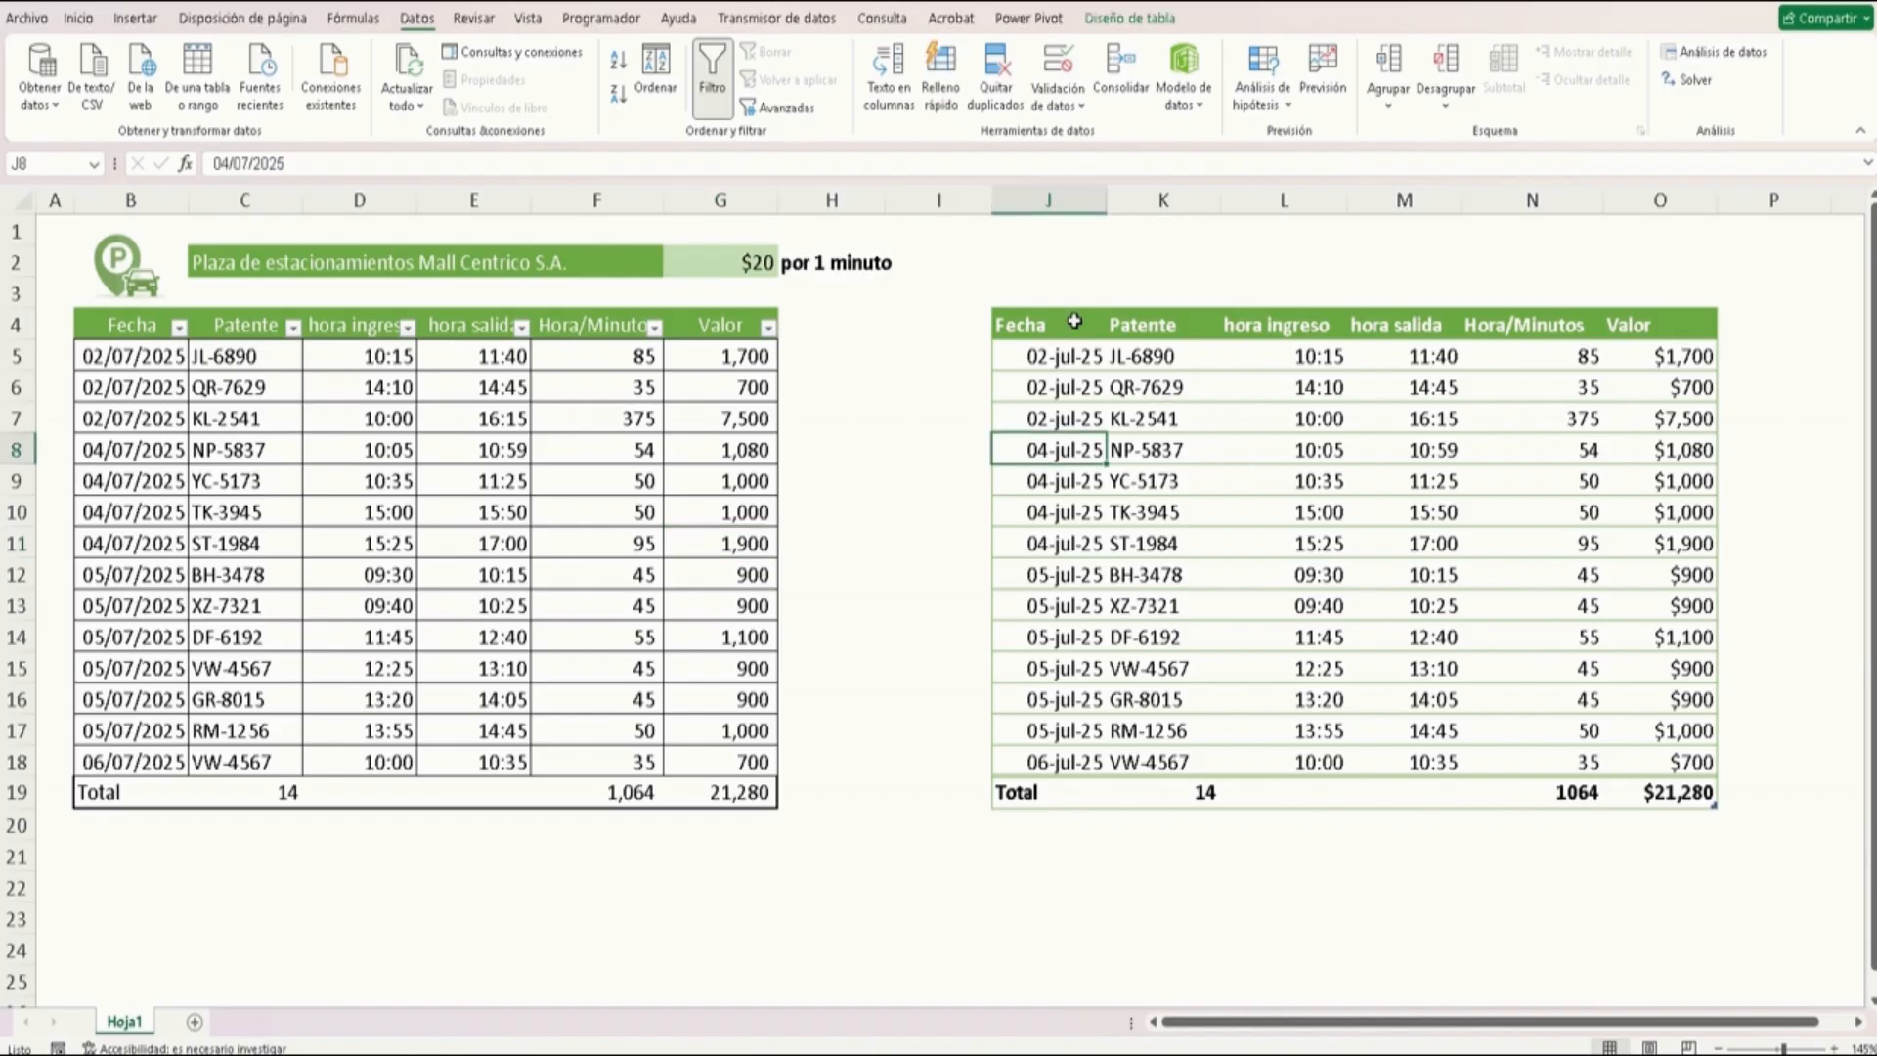
click(1114, 18)
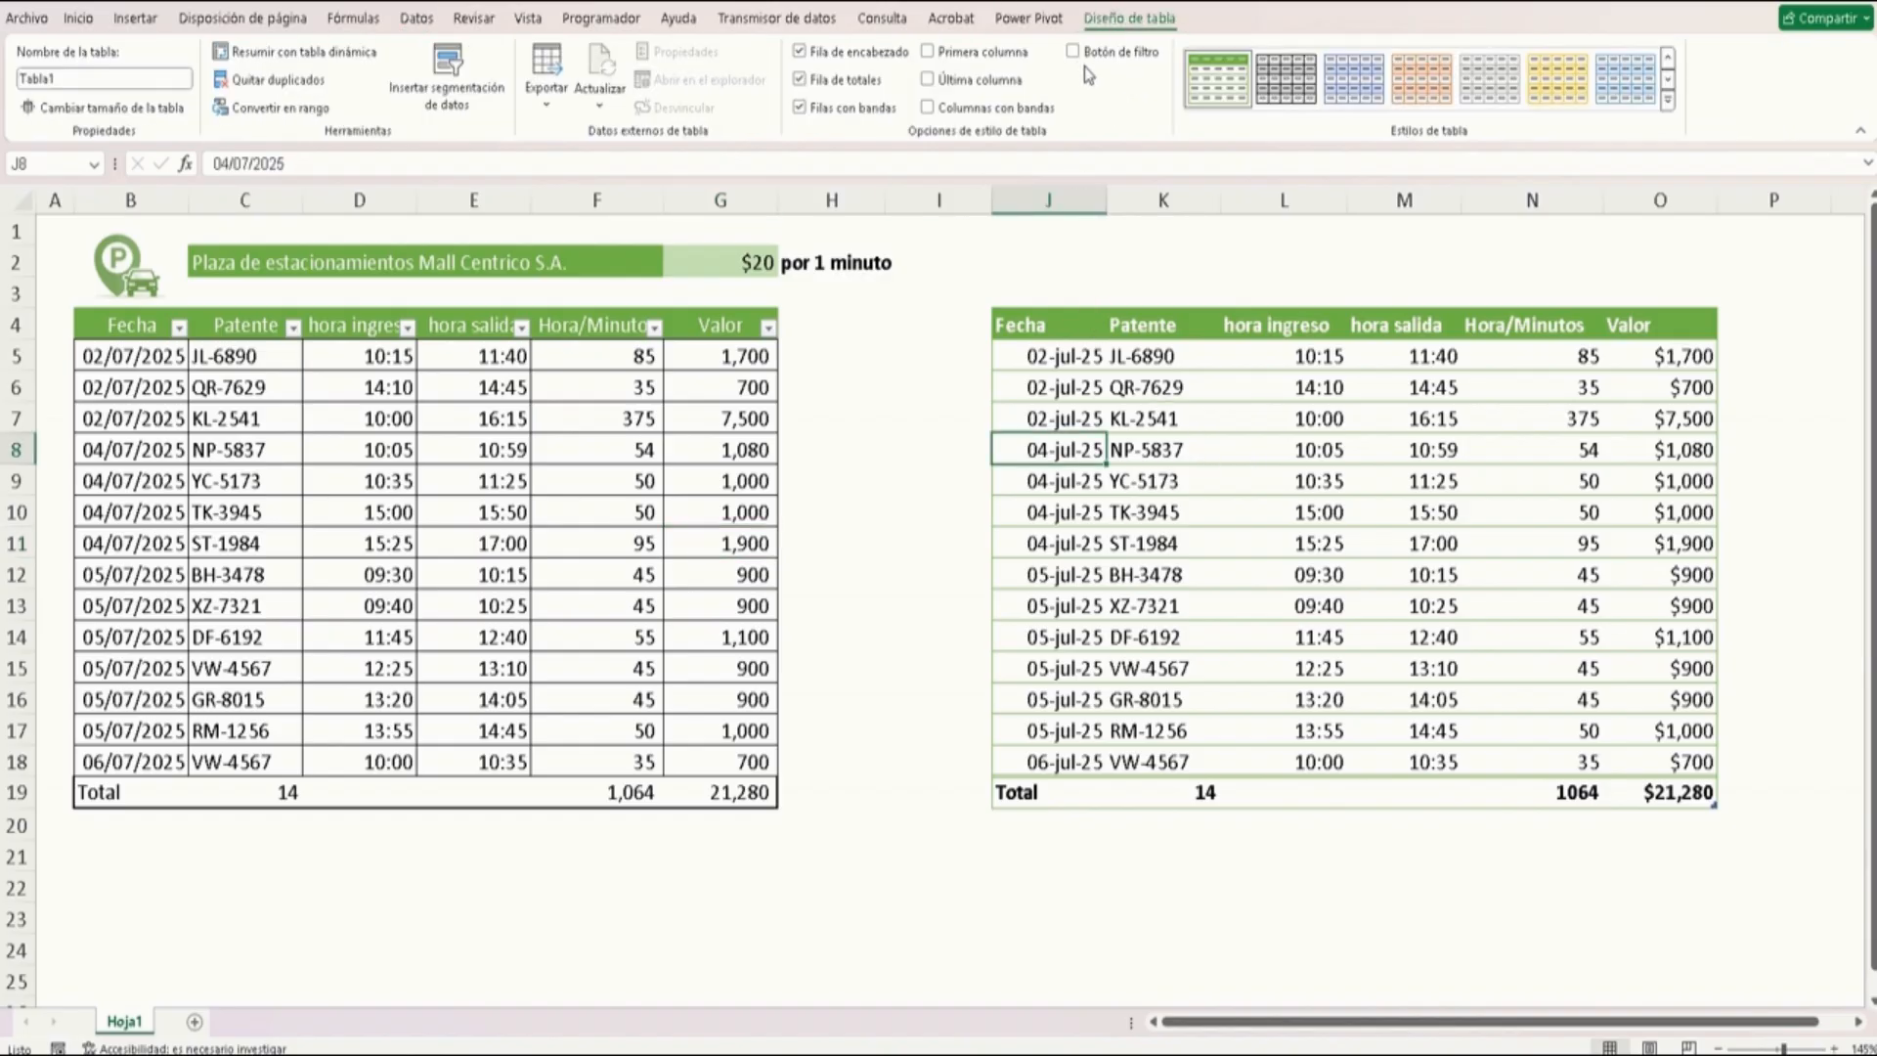
click(1073, 52)
Filter the formatted table's Fecha column to show only 04-jul-25
click(1093, 332)
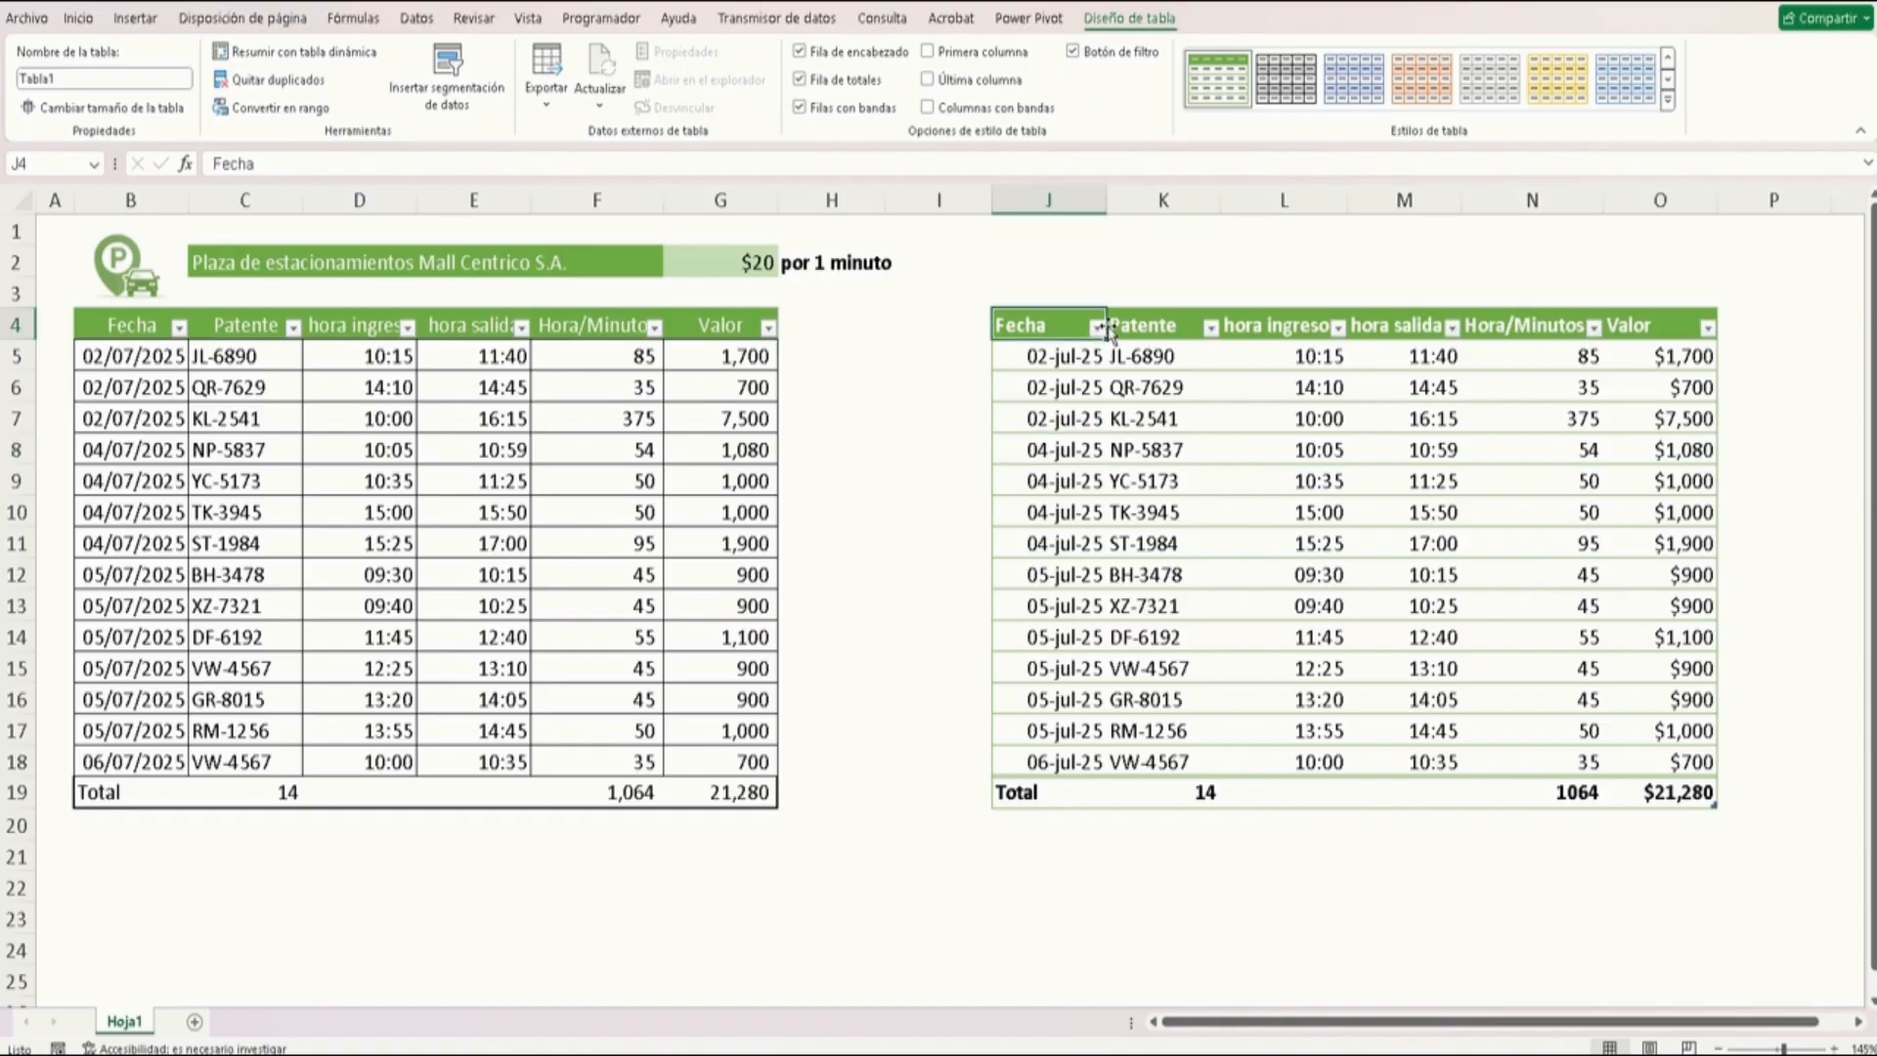
click(1097, 326)
click(939, 613)
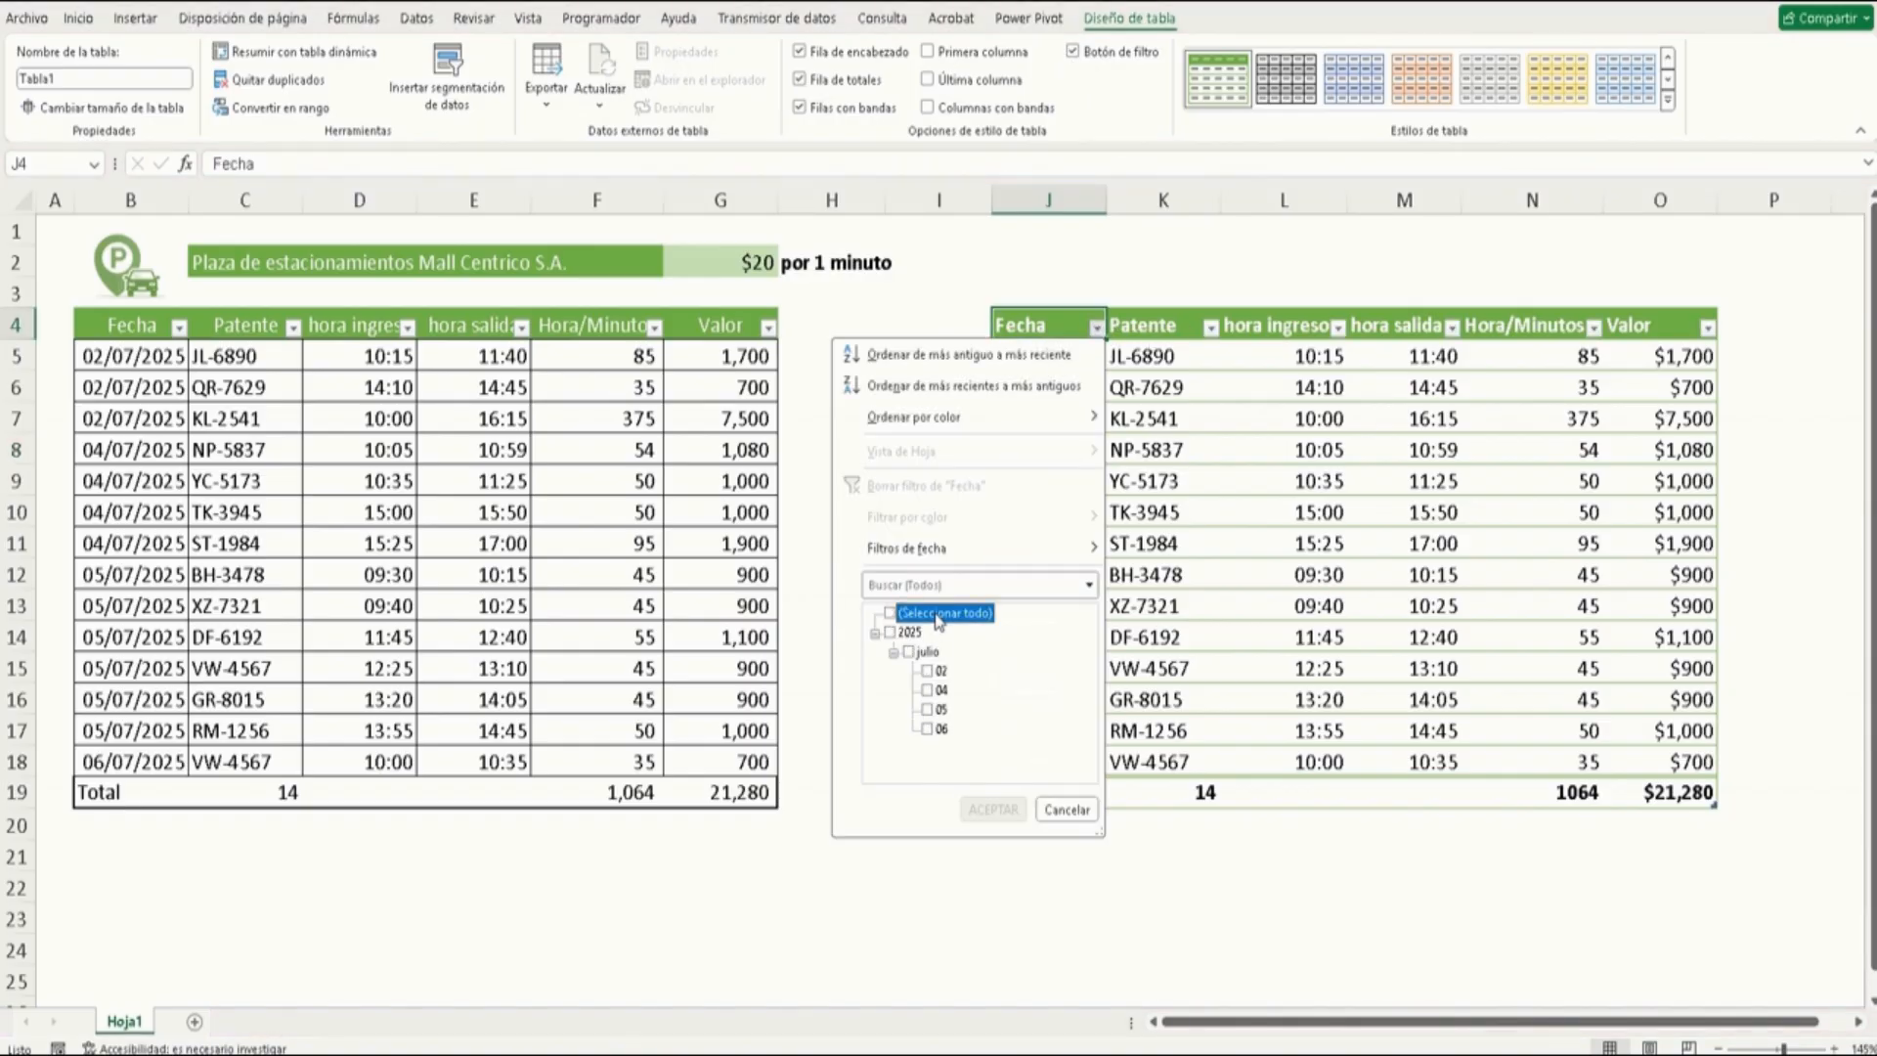
click(929, 690)
click(993, 809)
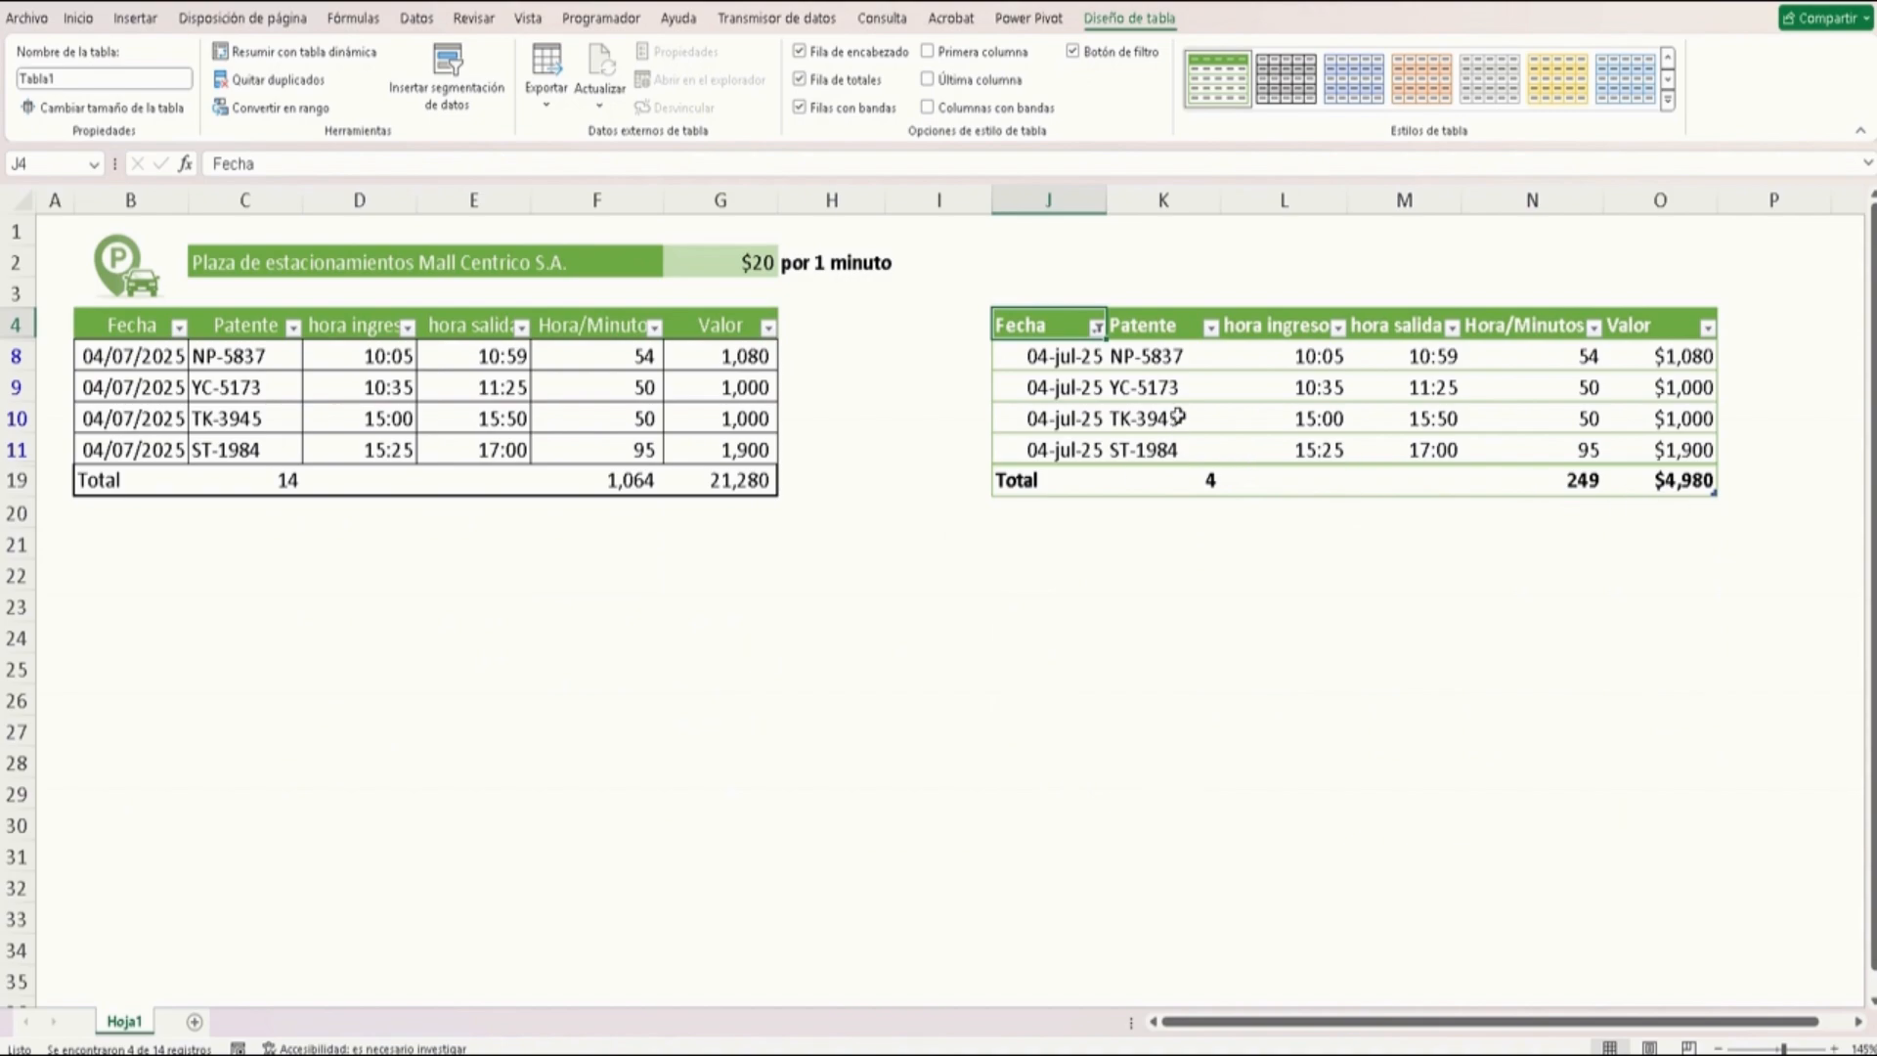
Clear the formatted table's Fecha filter so all dates show again
click(1097, 328)
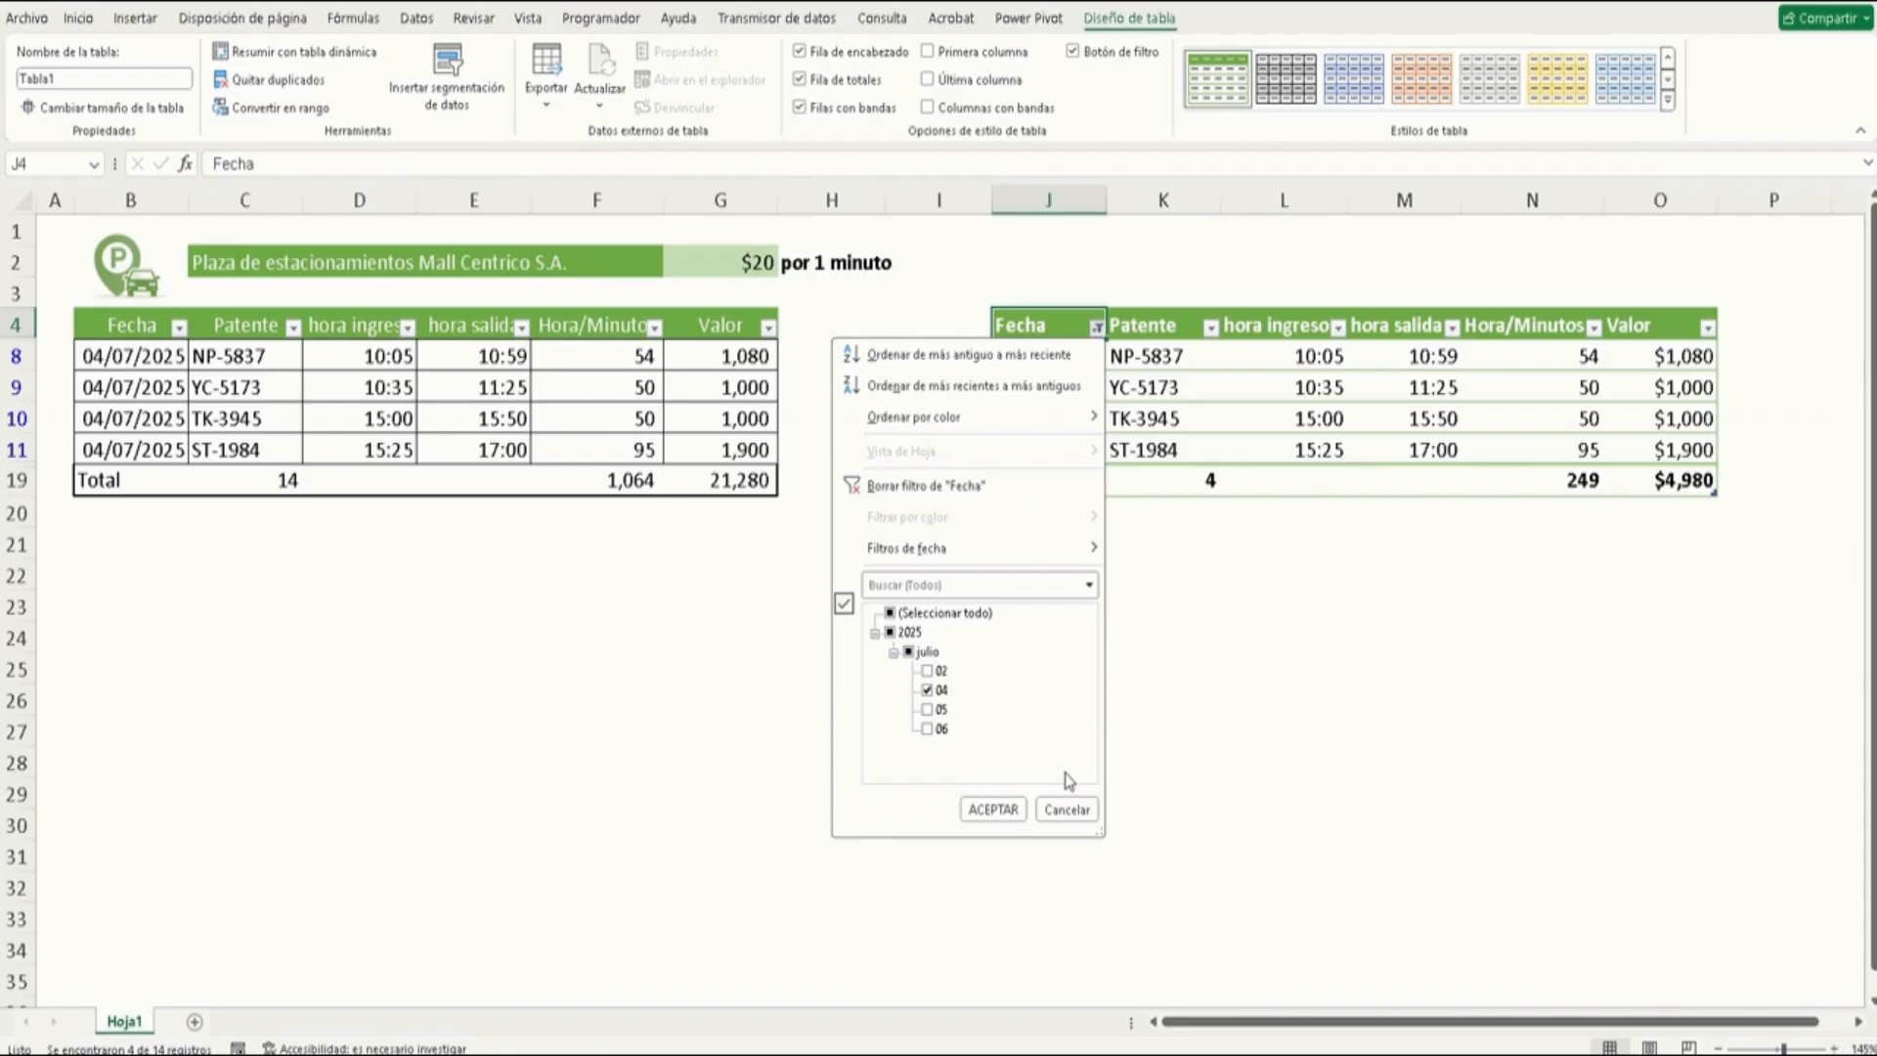
click(1067, 810)
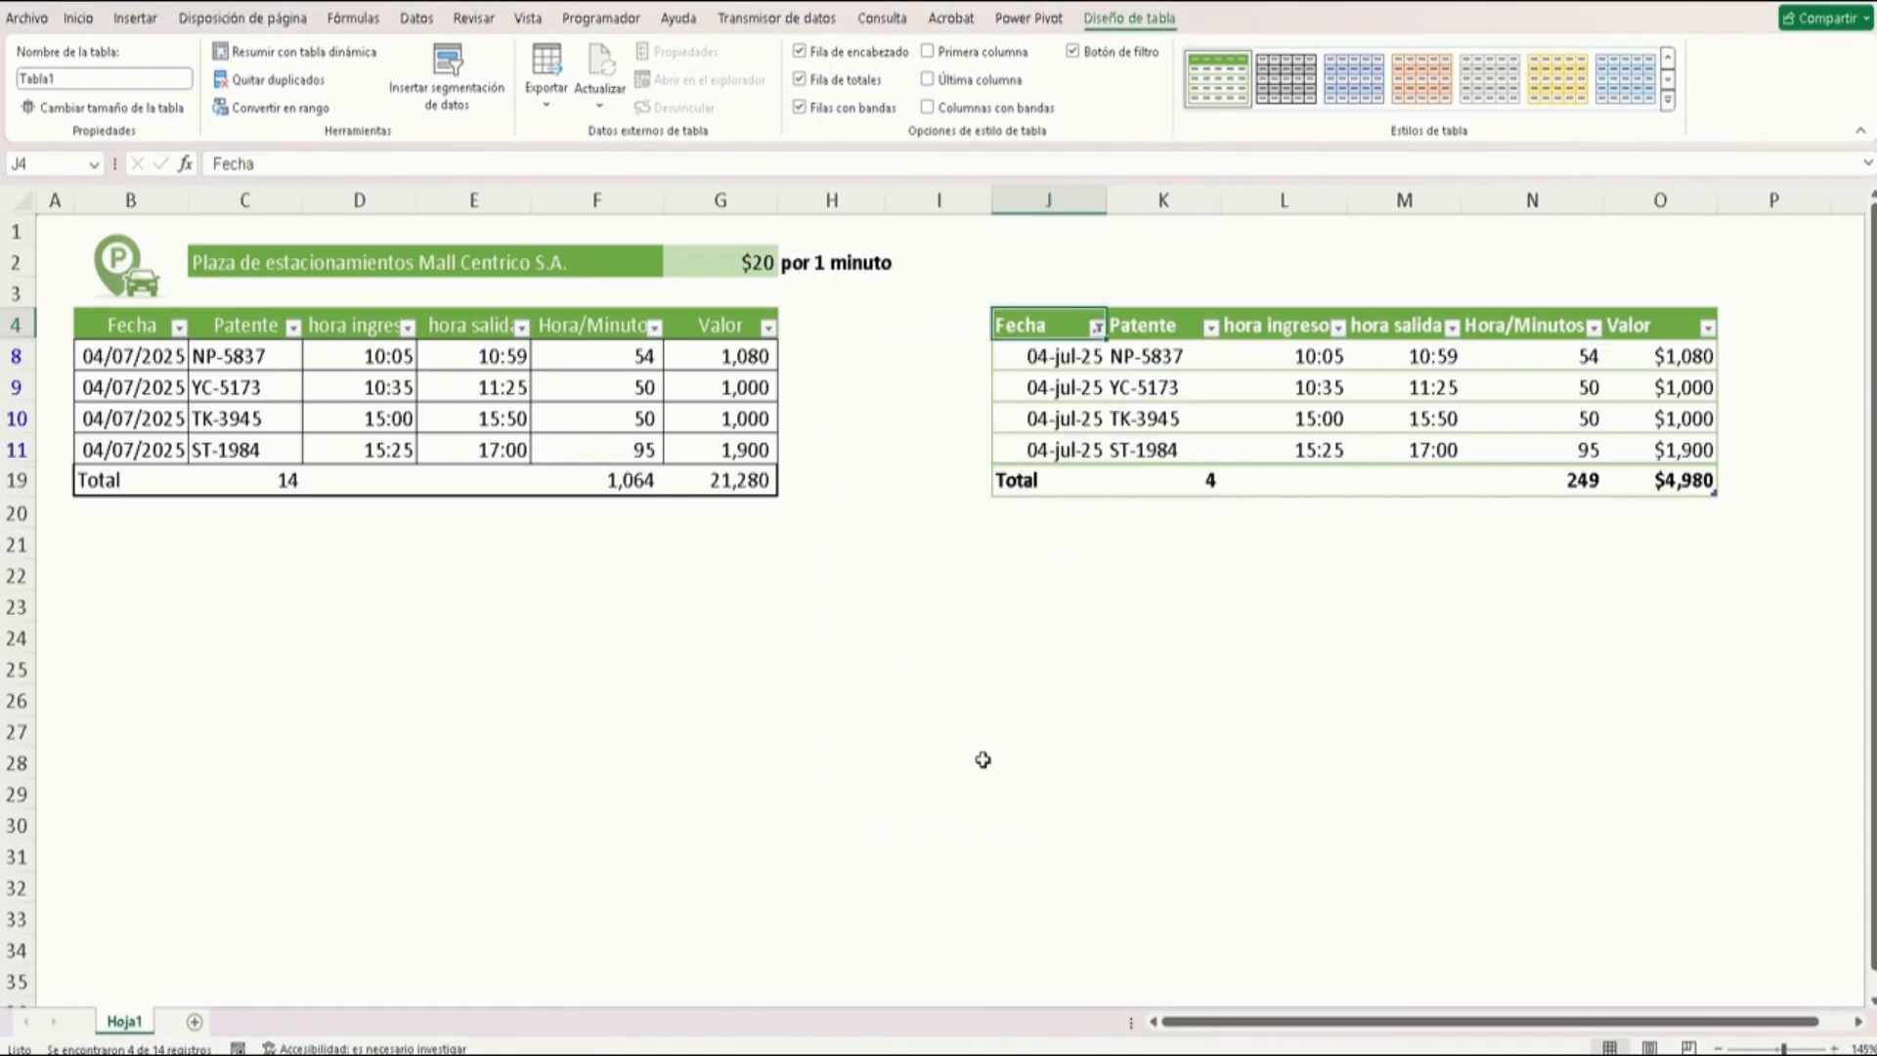
click(1095, 331)
click(938, 613)
click(993, 809)
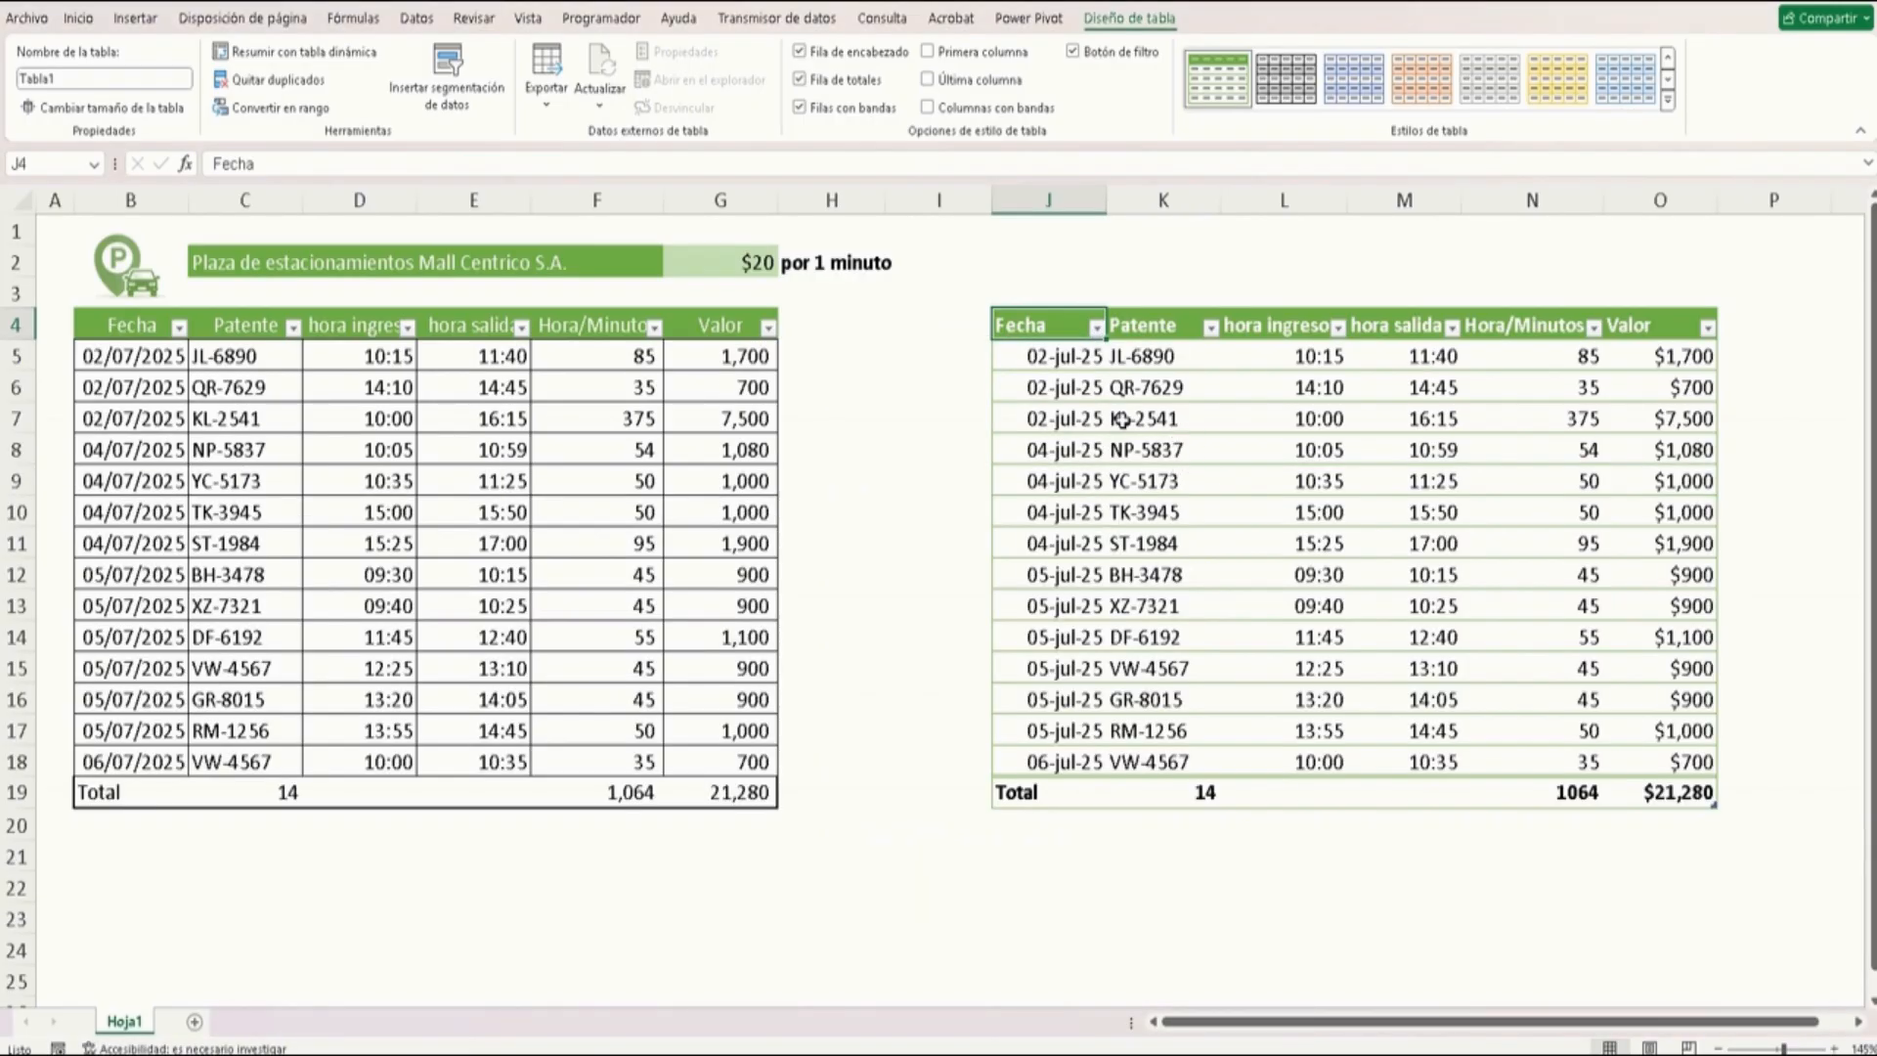
Insert a Fecha slicer for the formatted table, narrow it, and place it between the two tables
click(451, 77)
click(760, 177)
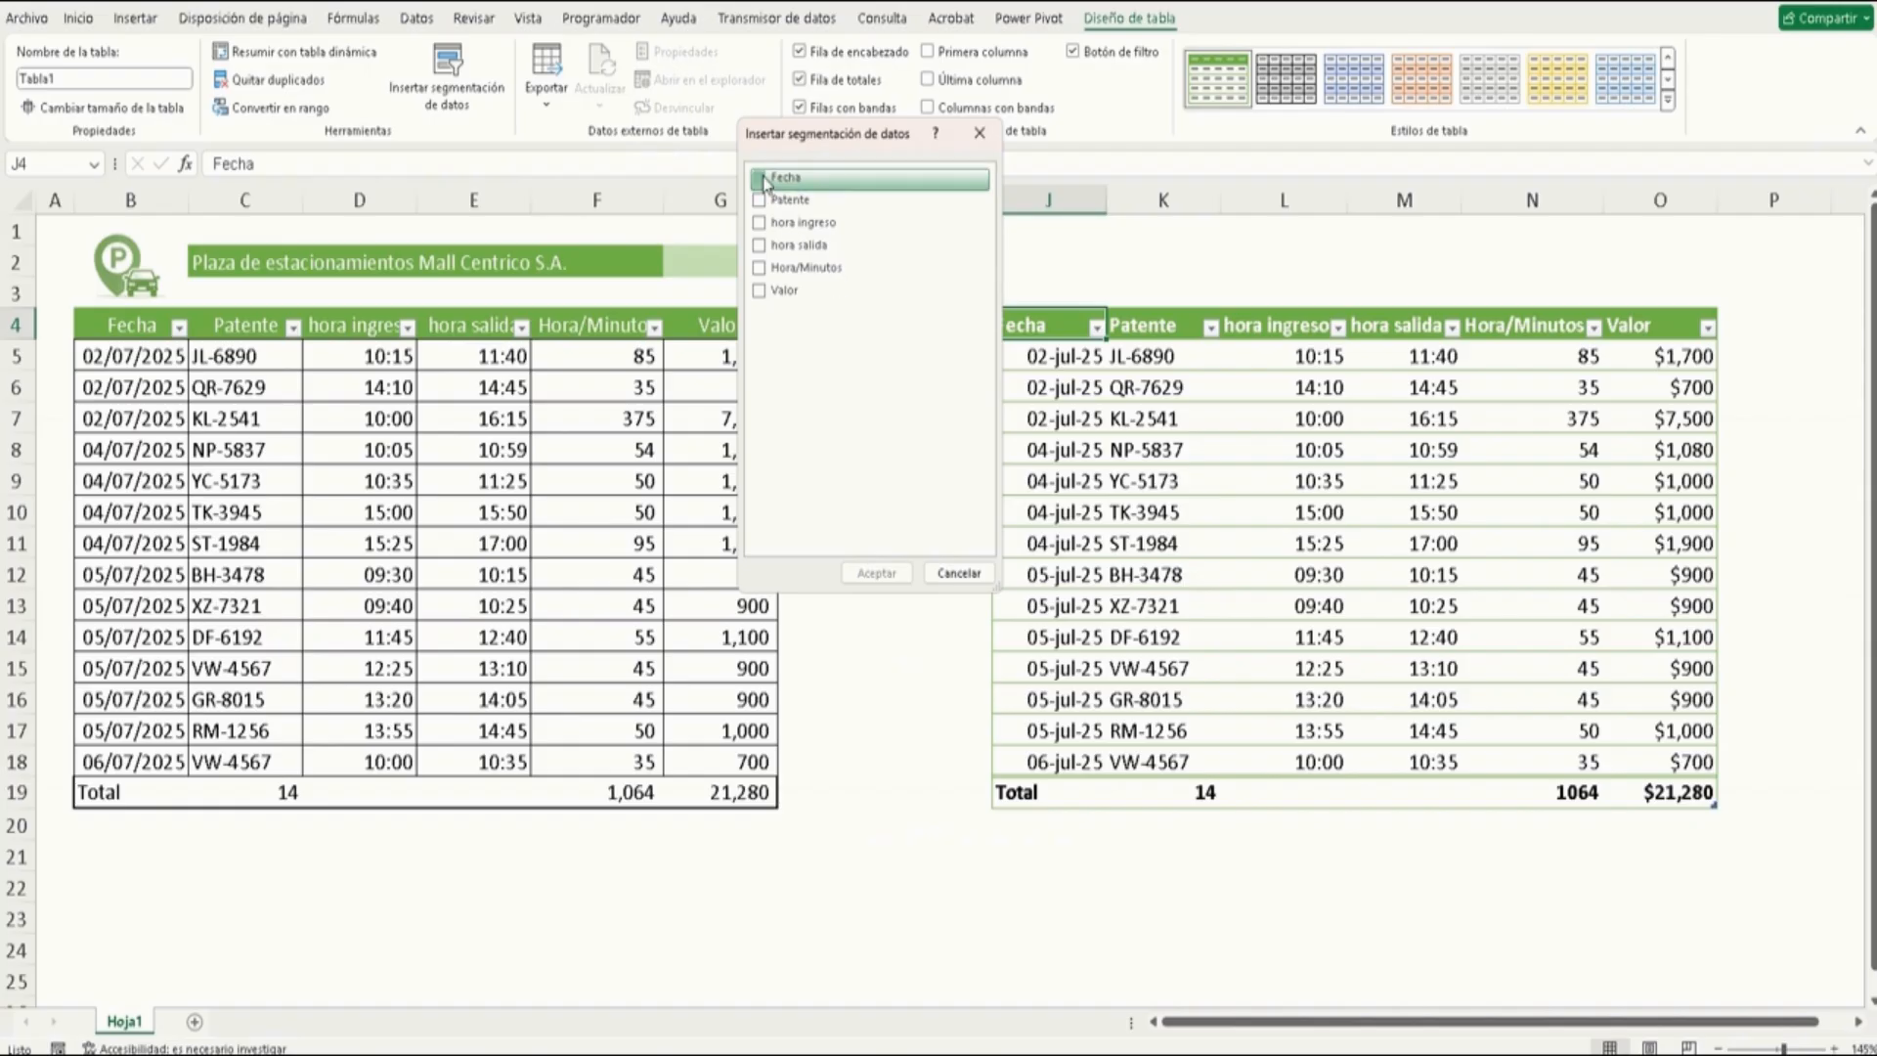
click(893, 575)
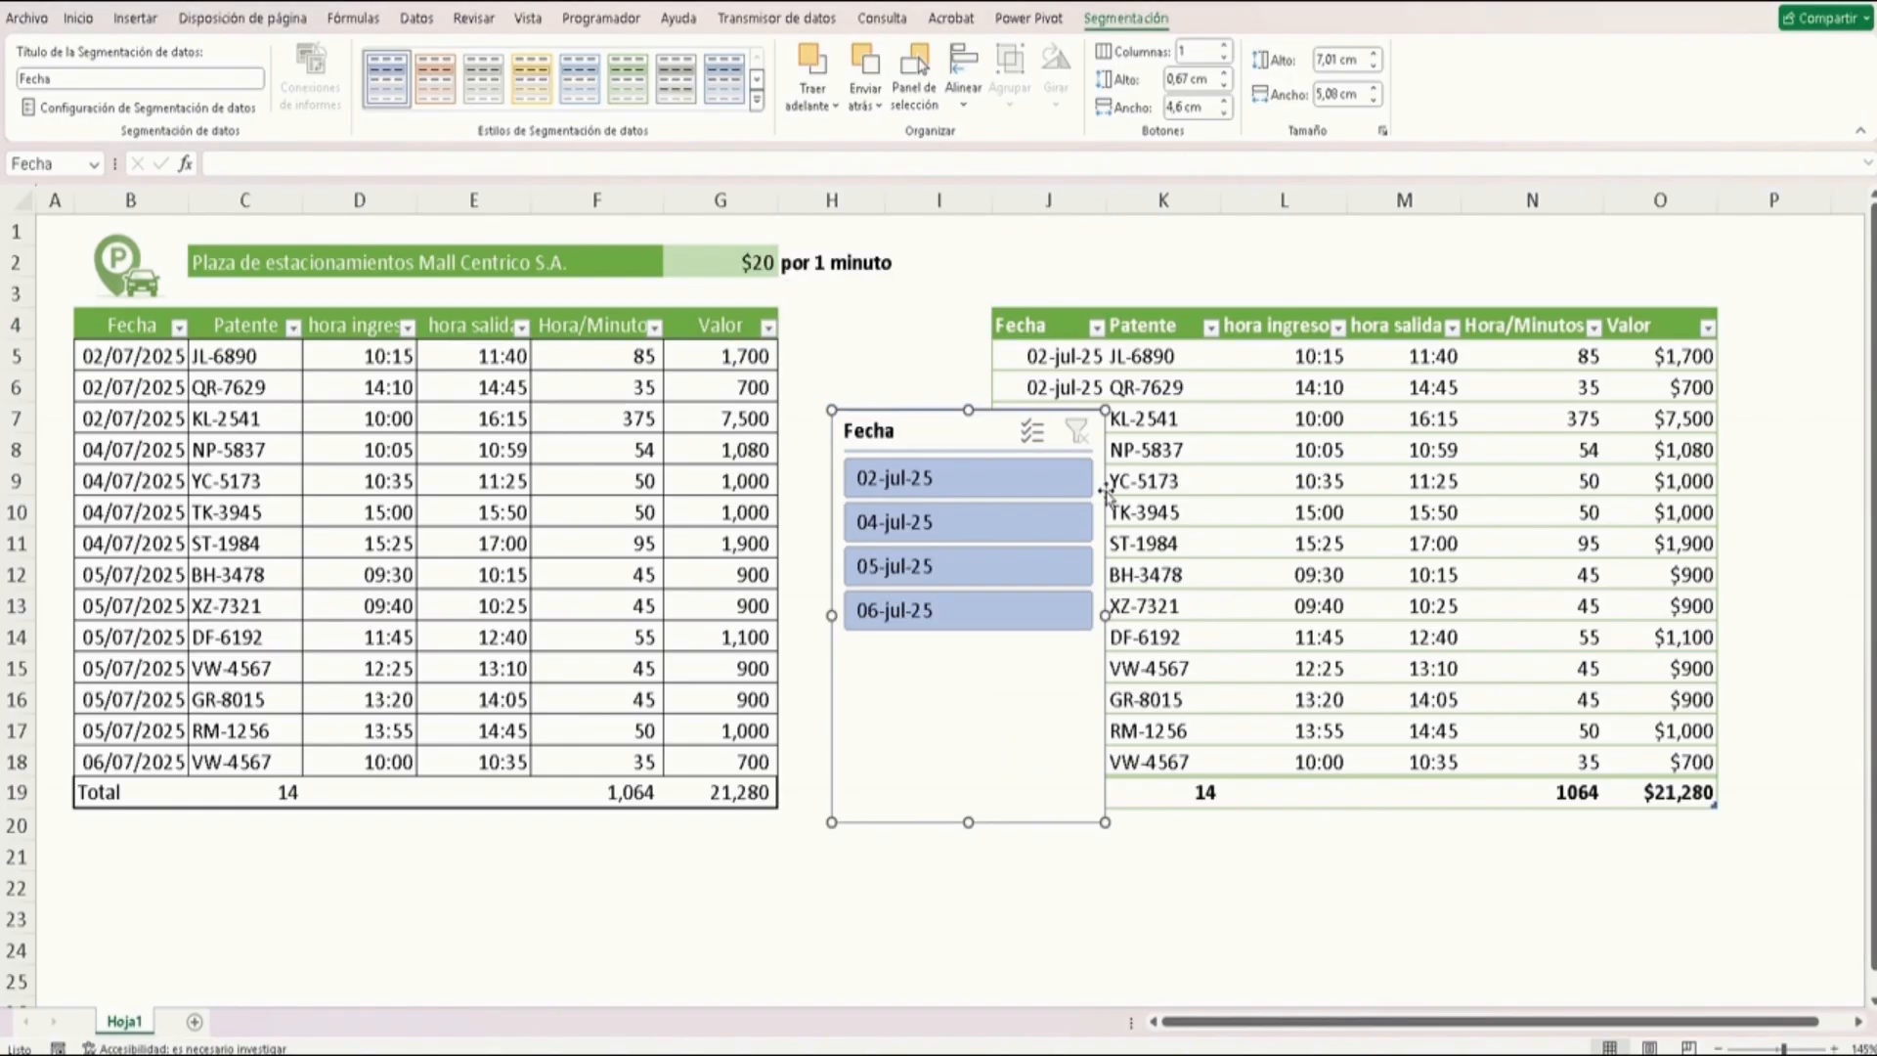
drag(1105, 615, 970, 615)
drag(873, 437, 861, 350)
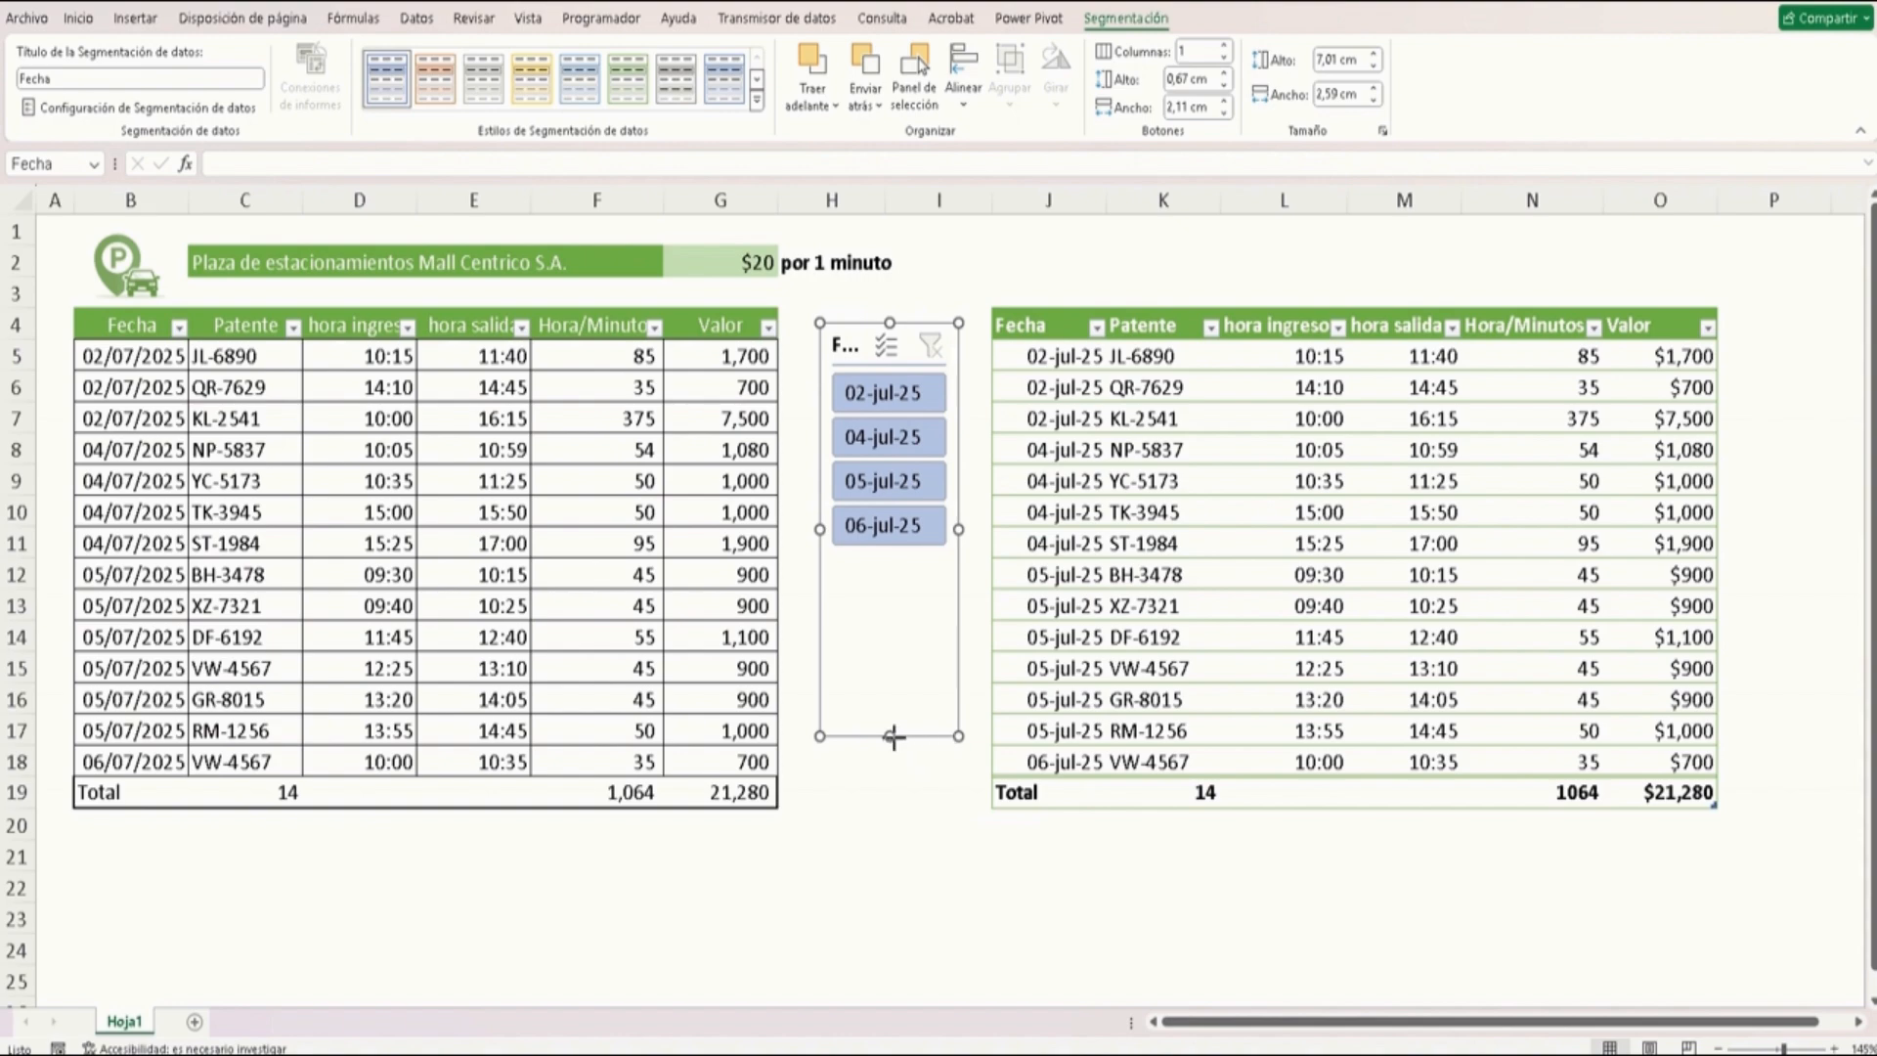
Shorten the Fecha slicer so it fits its four date buttons
drag(890, 735, 890, 586)
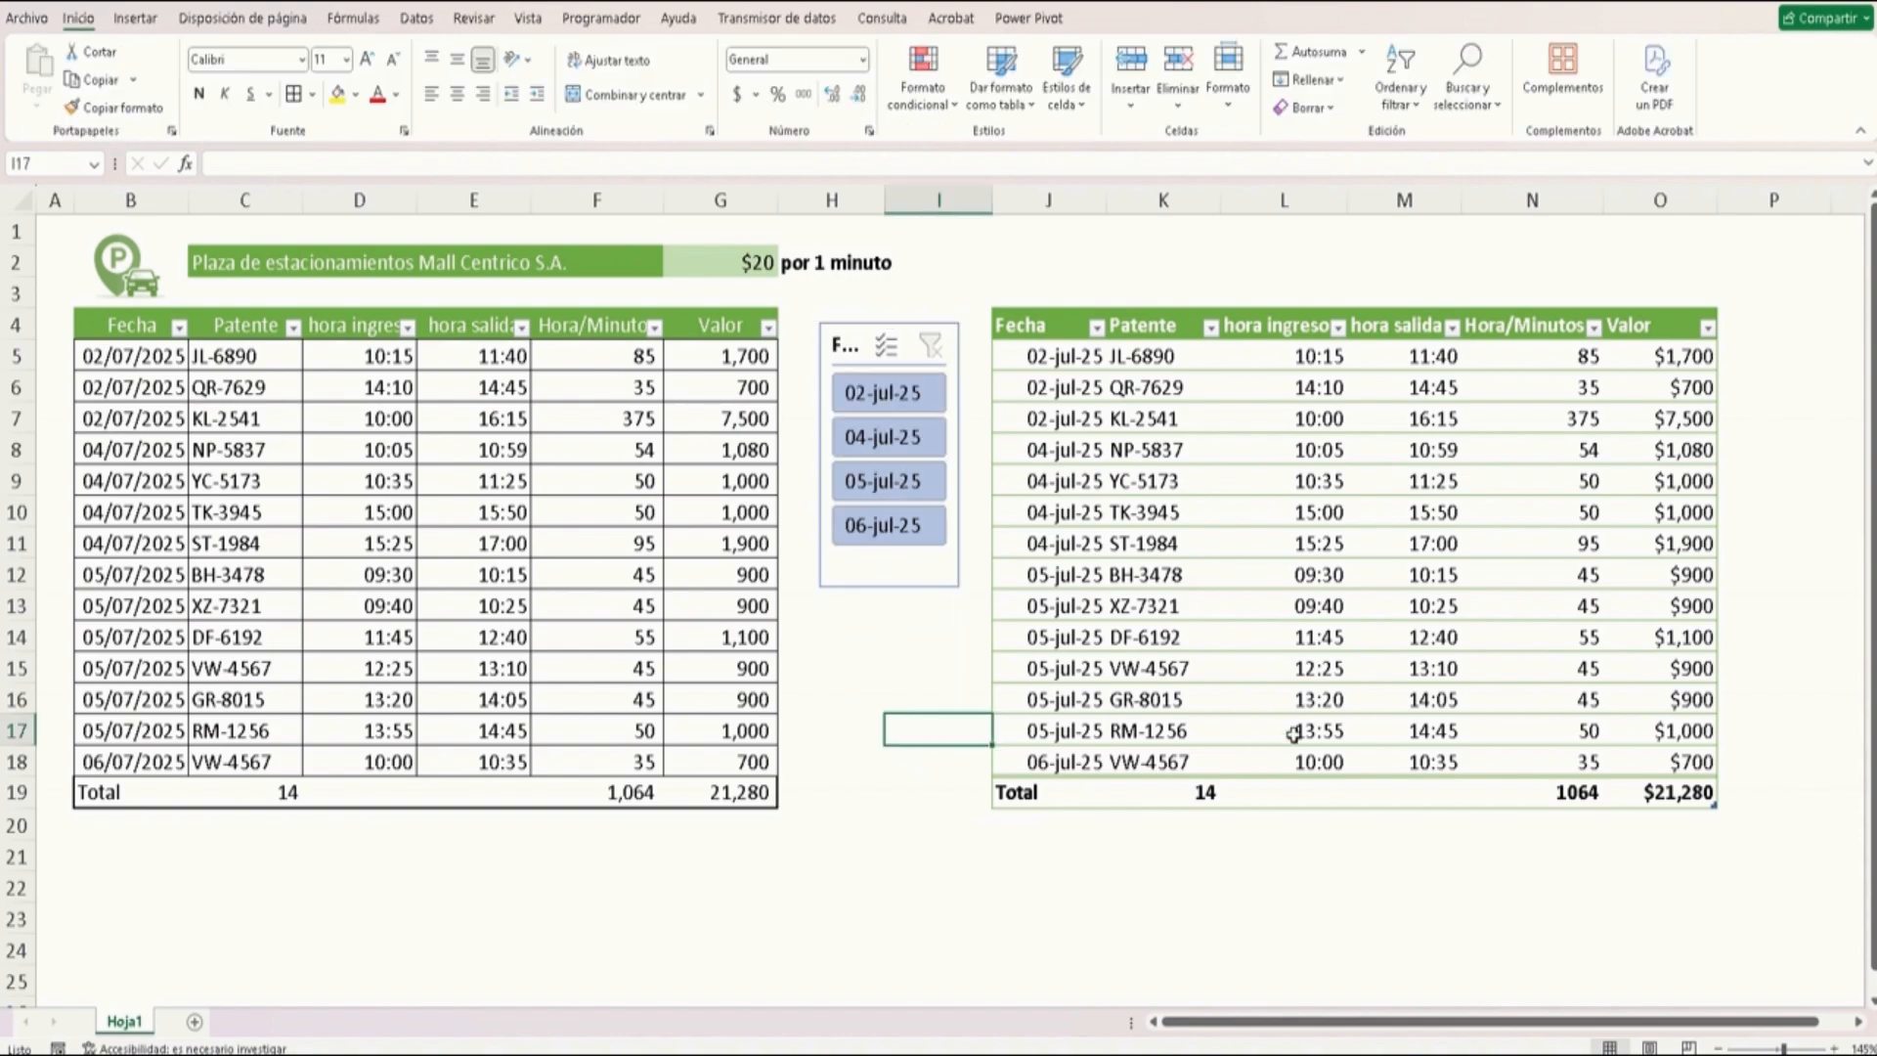
click(951, 645)
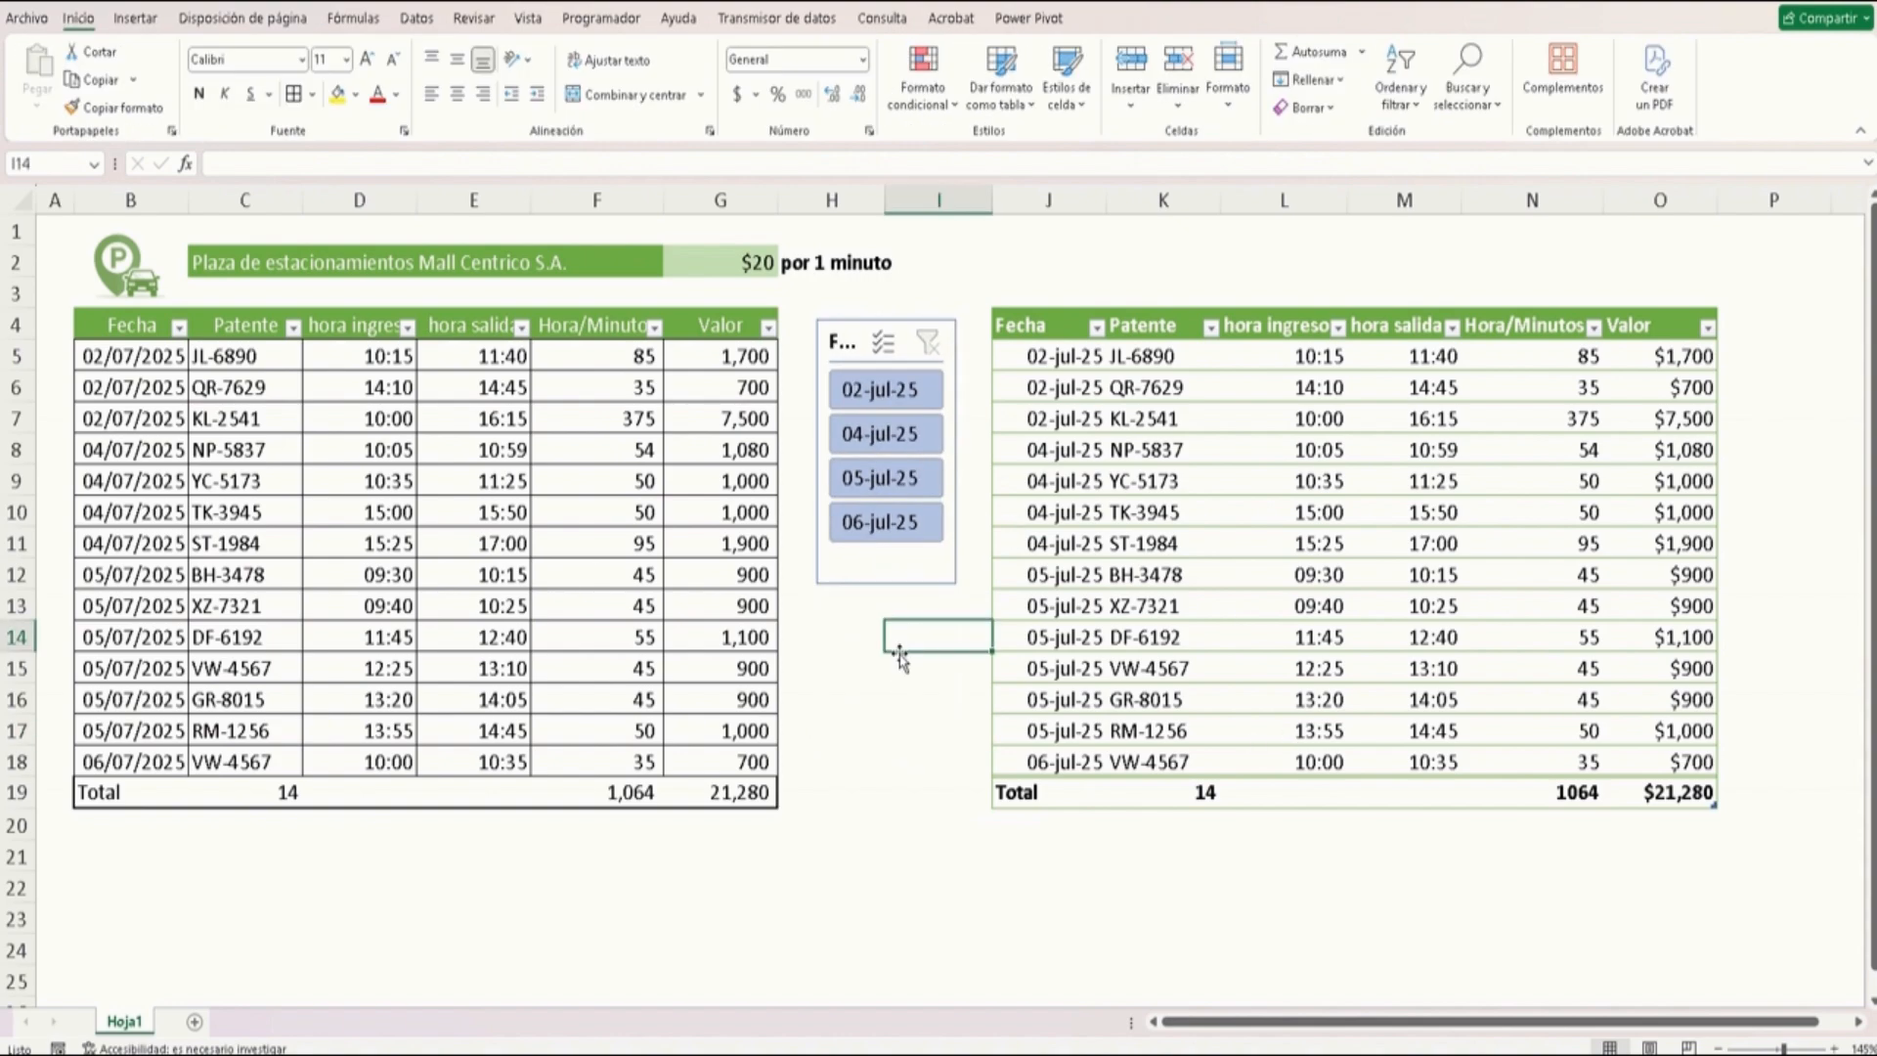
Filter the formatted table by each date in turn with the Fecha slicer, then clear the slicer filter
click(876, 439)
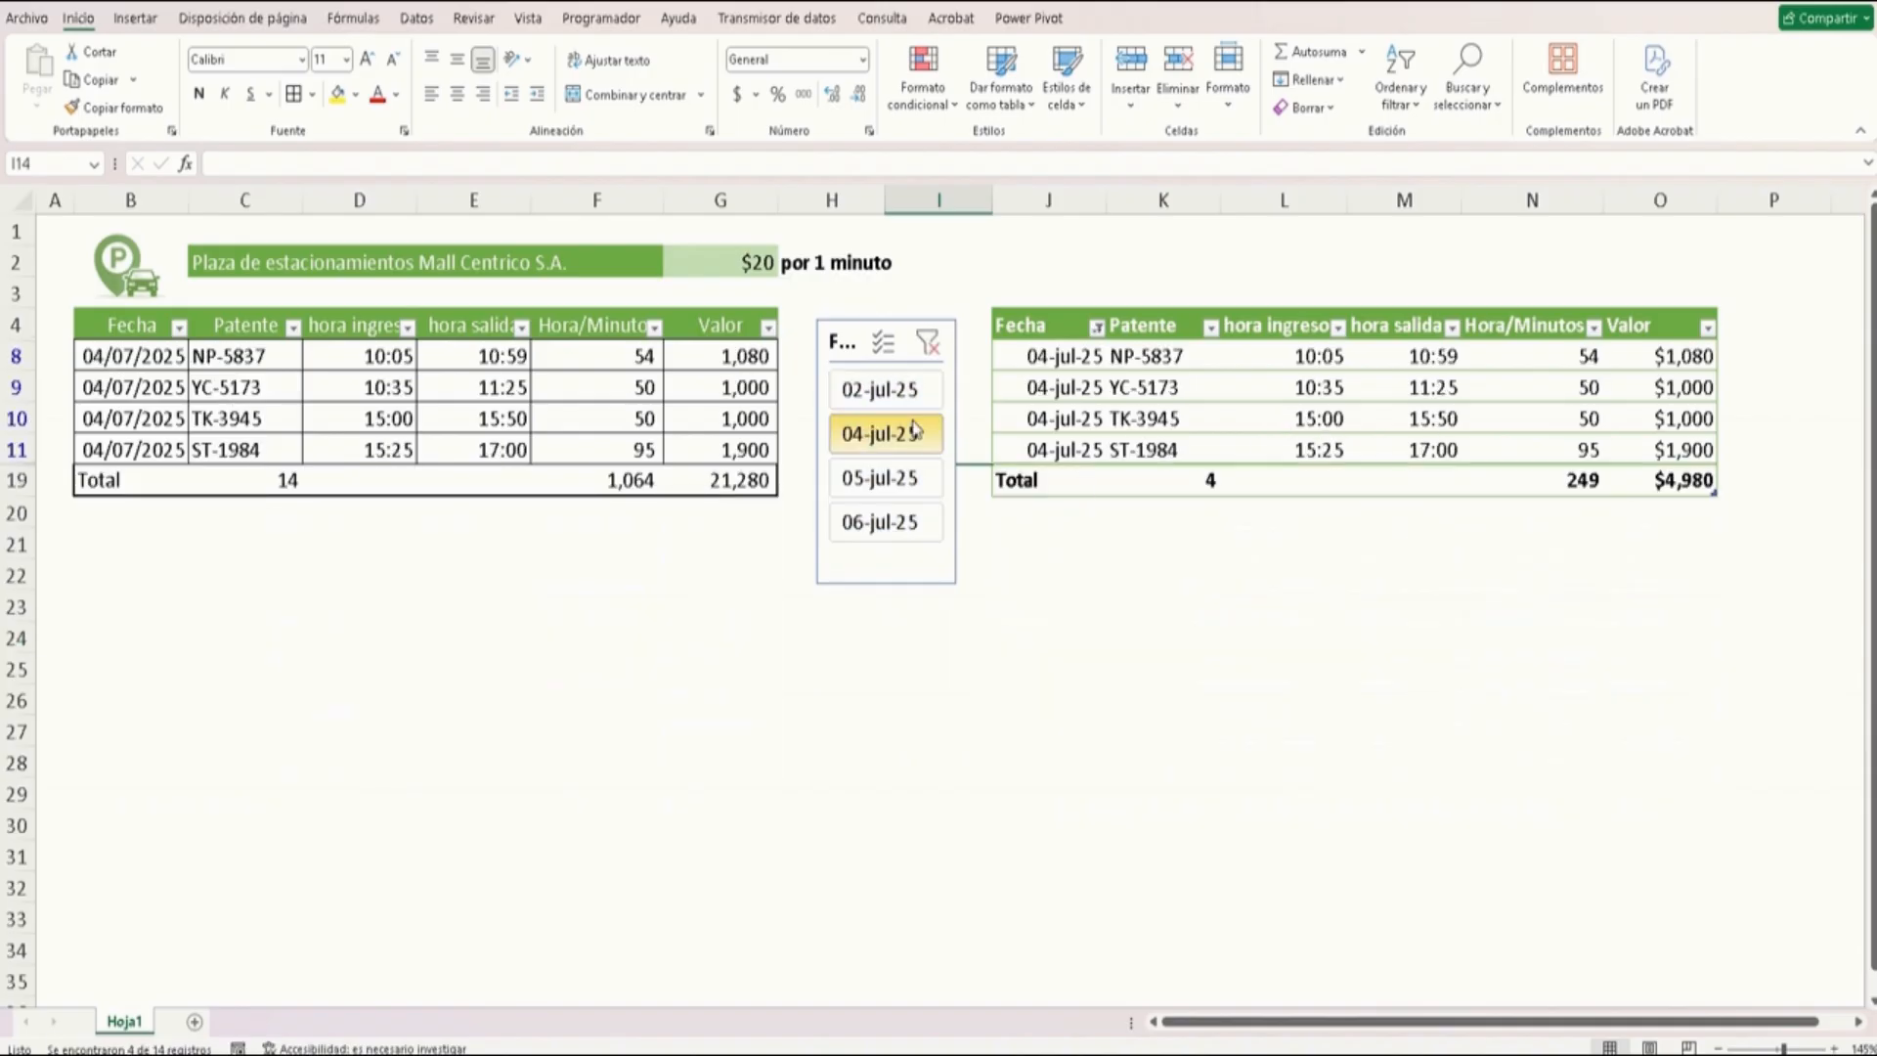
click(891, 397)
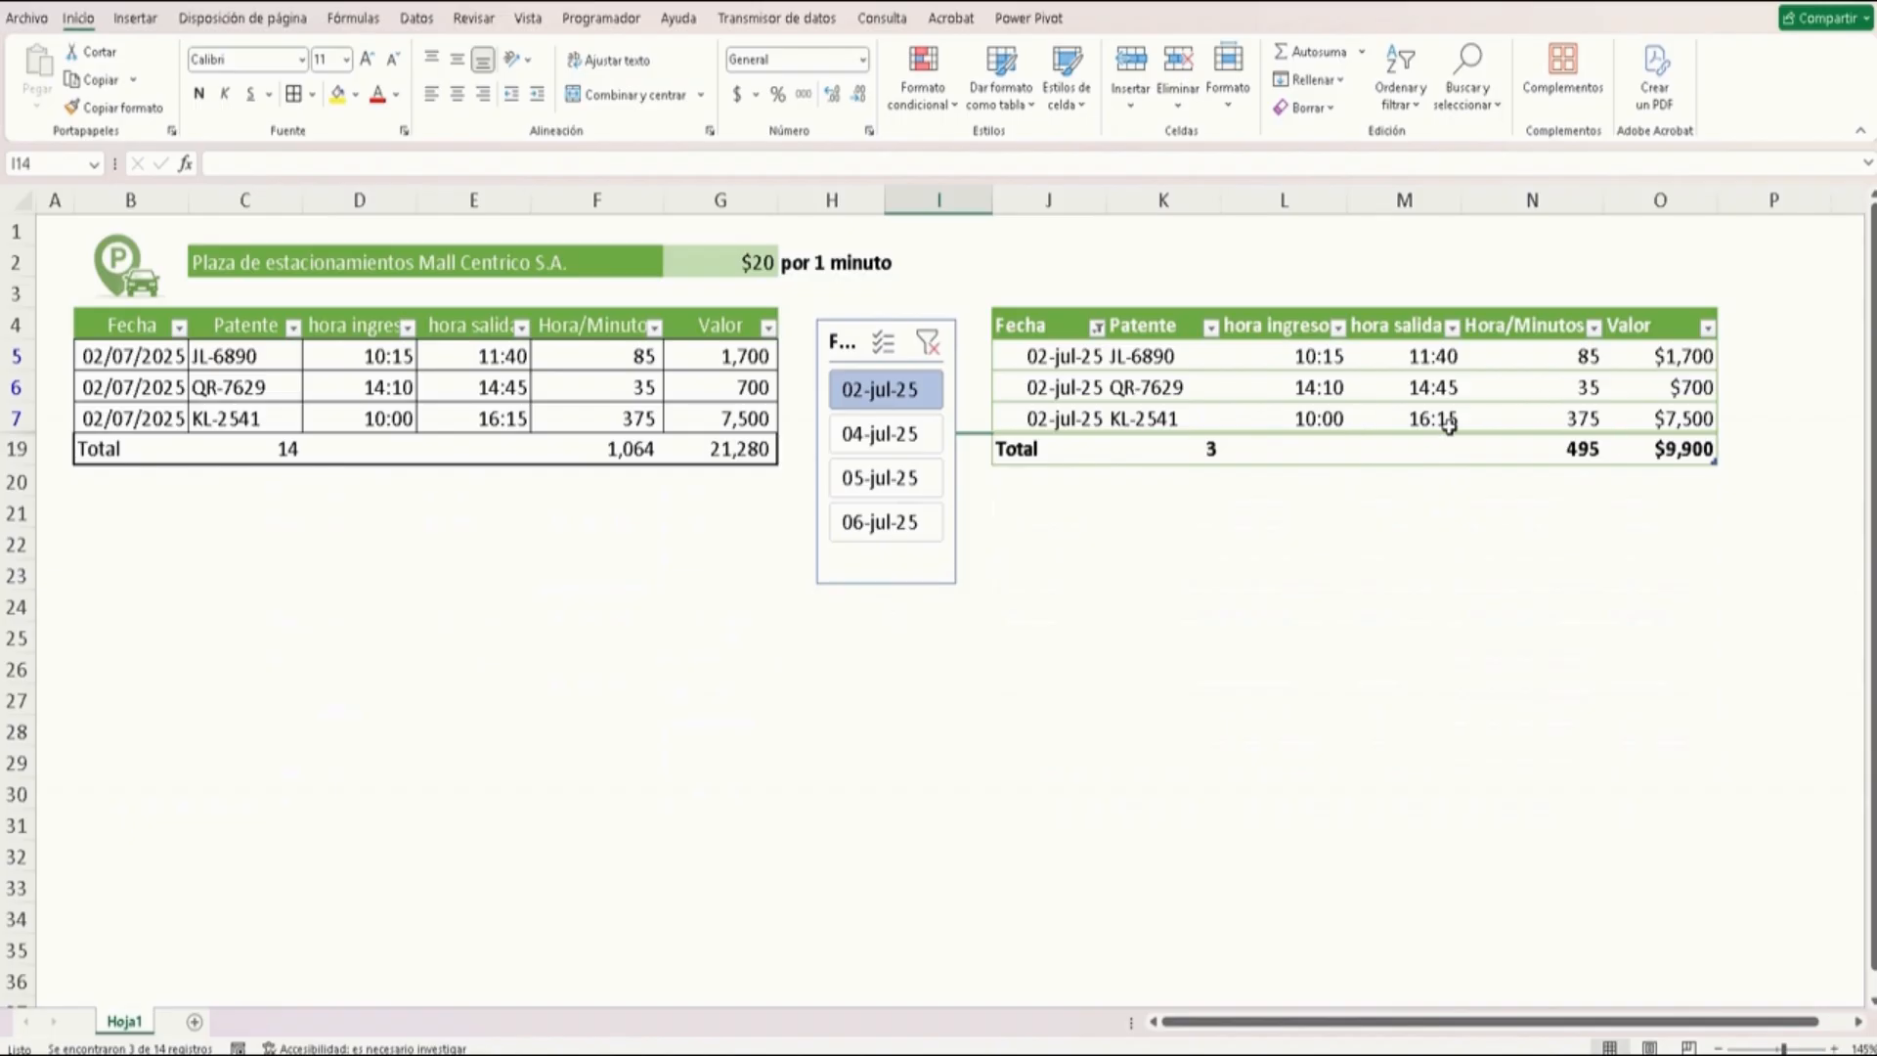
click(866, 434)
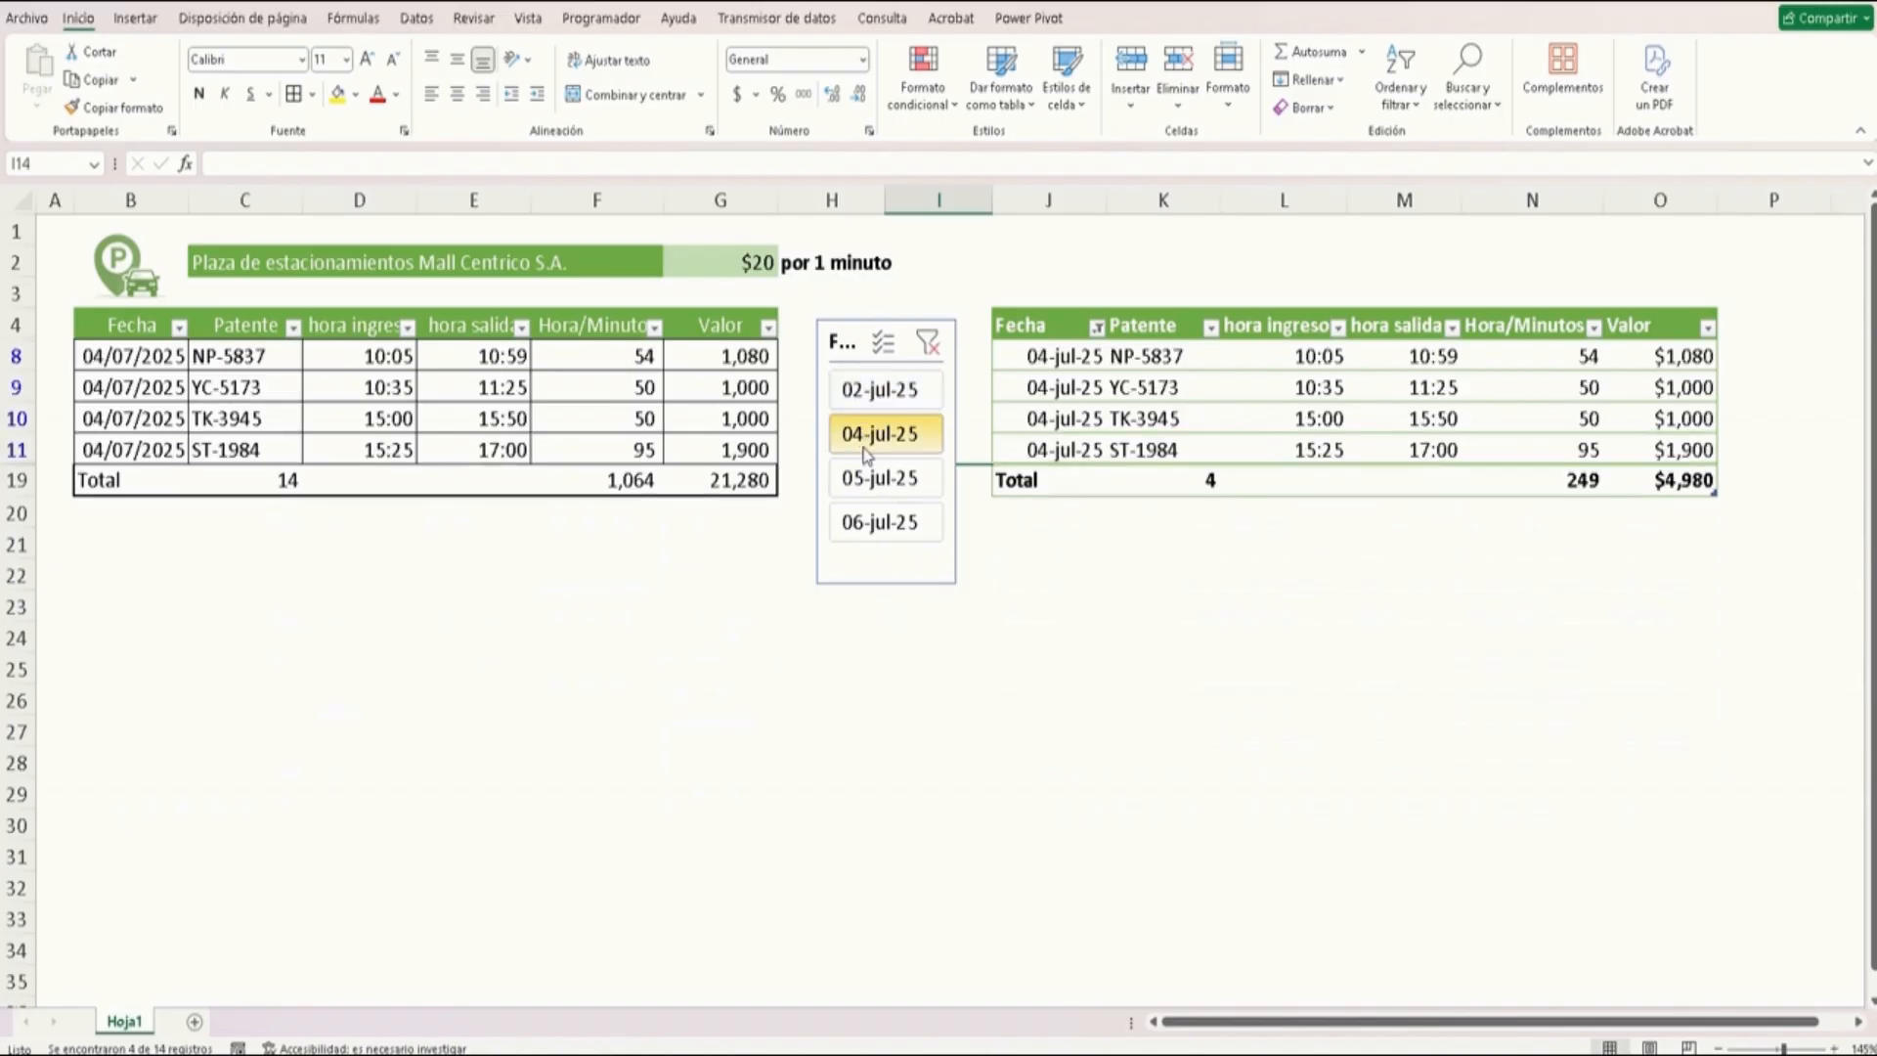
click(873, 478)
click(924, 529)
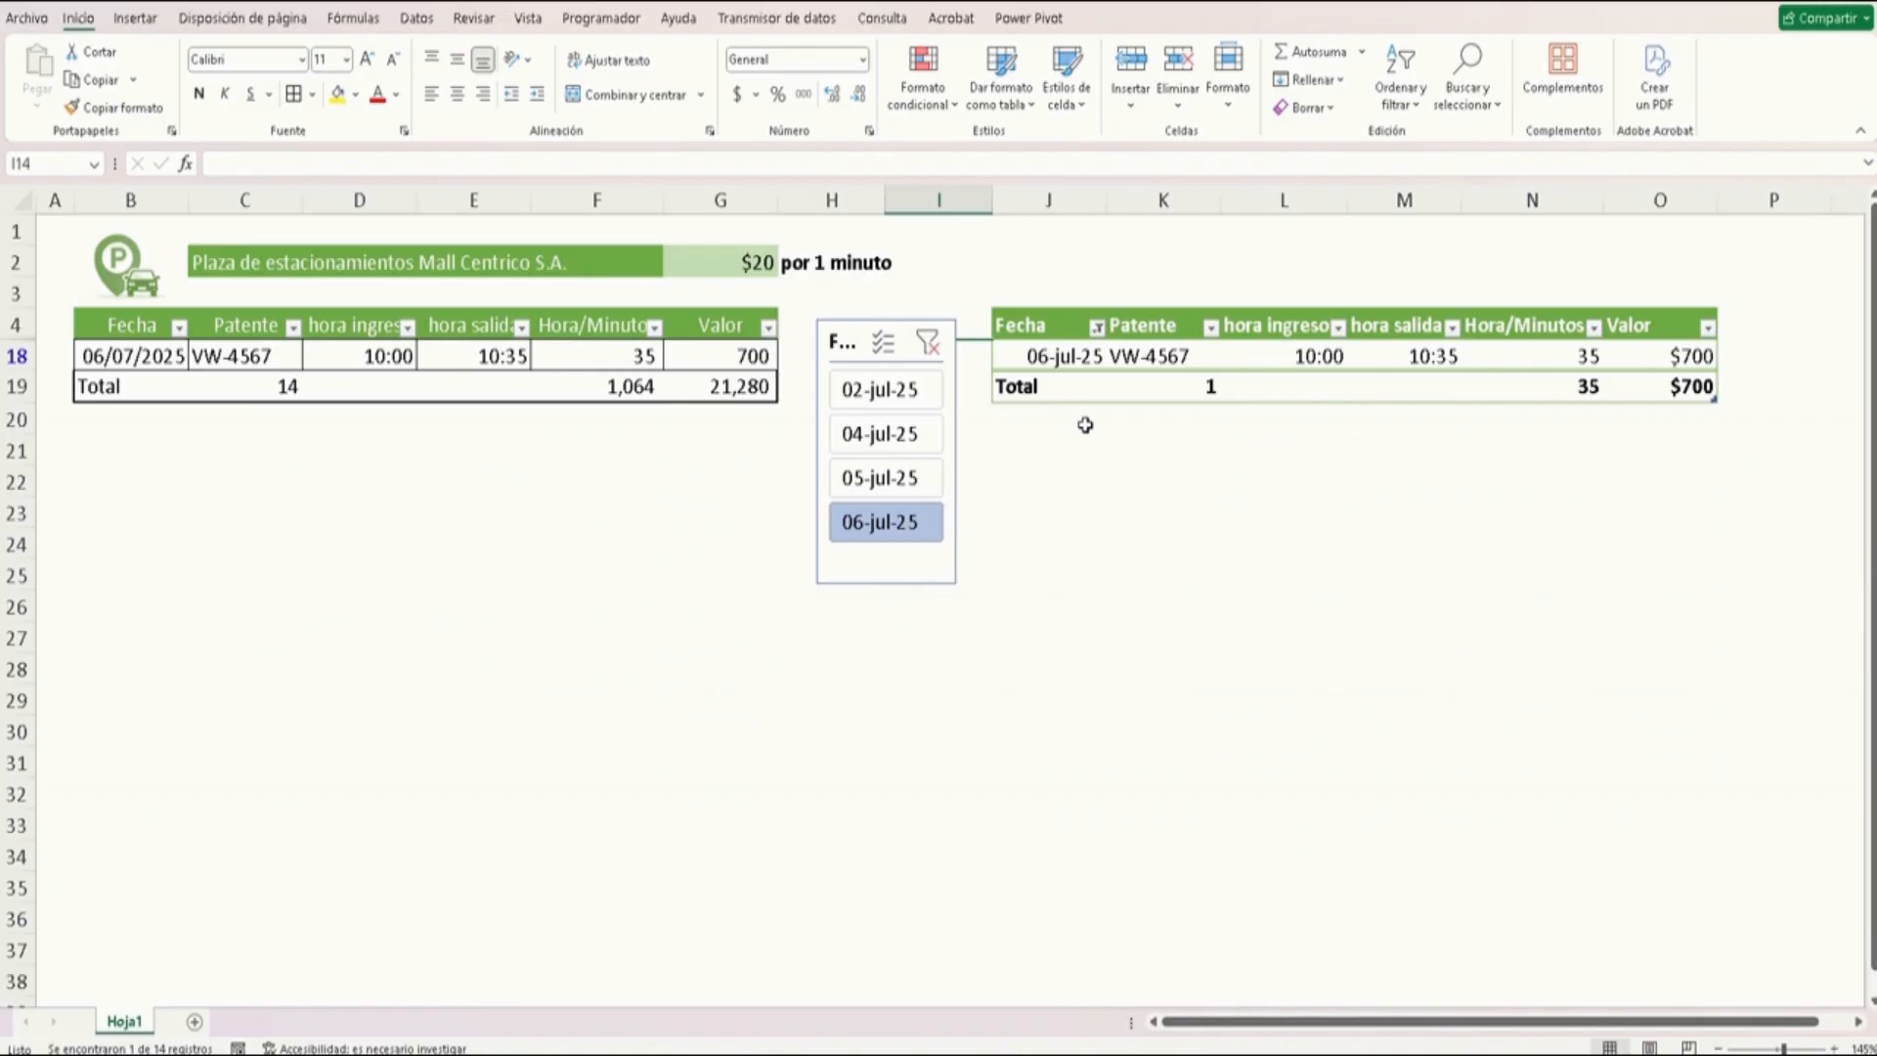
click(927, 344)
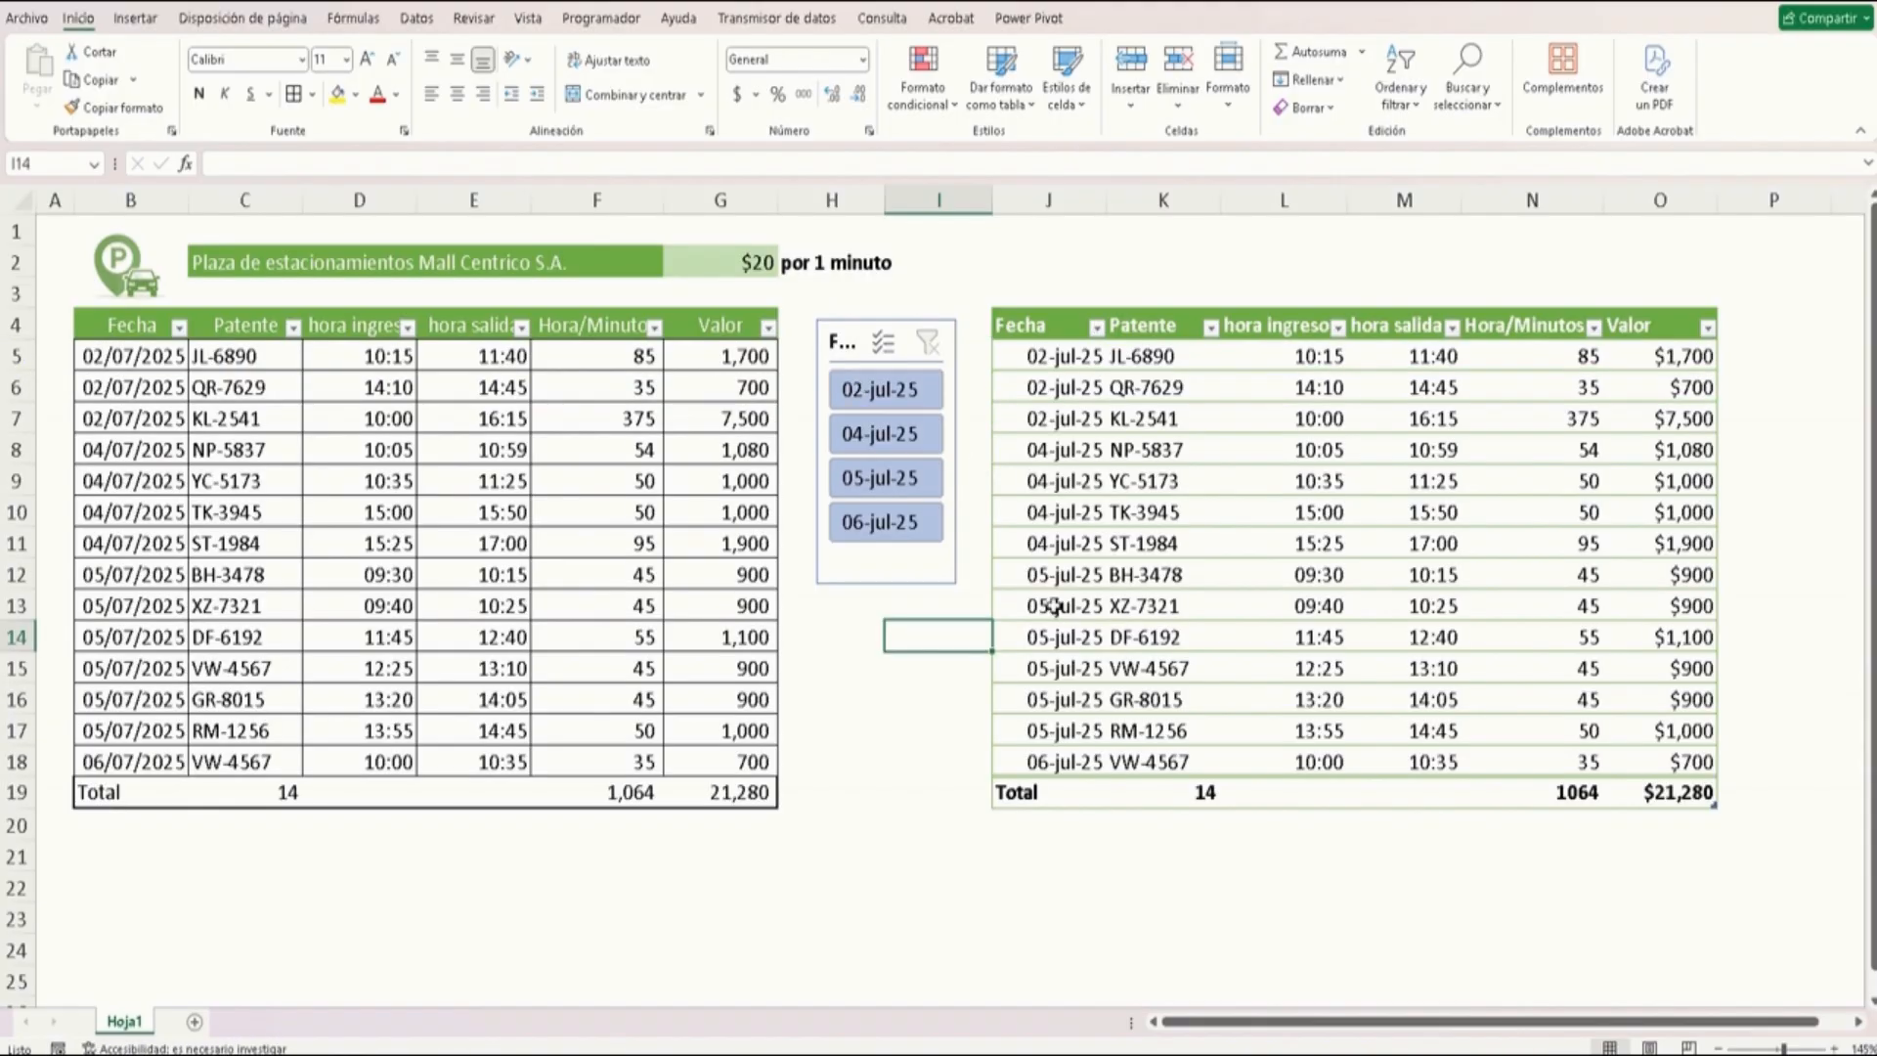
Insert a Patente slicer for the formatted table, place it below the Fecha slicer, and narrow it
click(1288, 452)
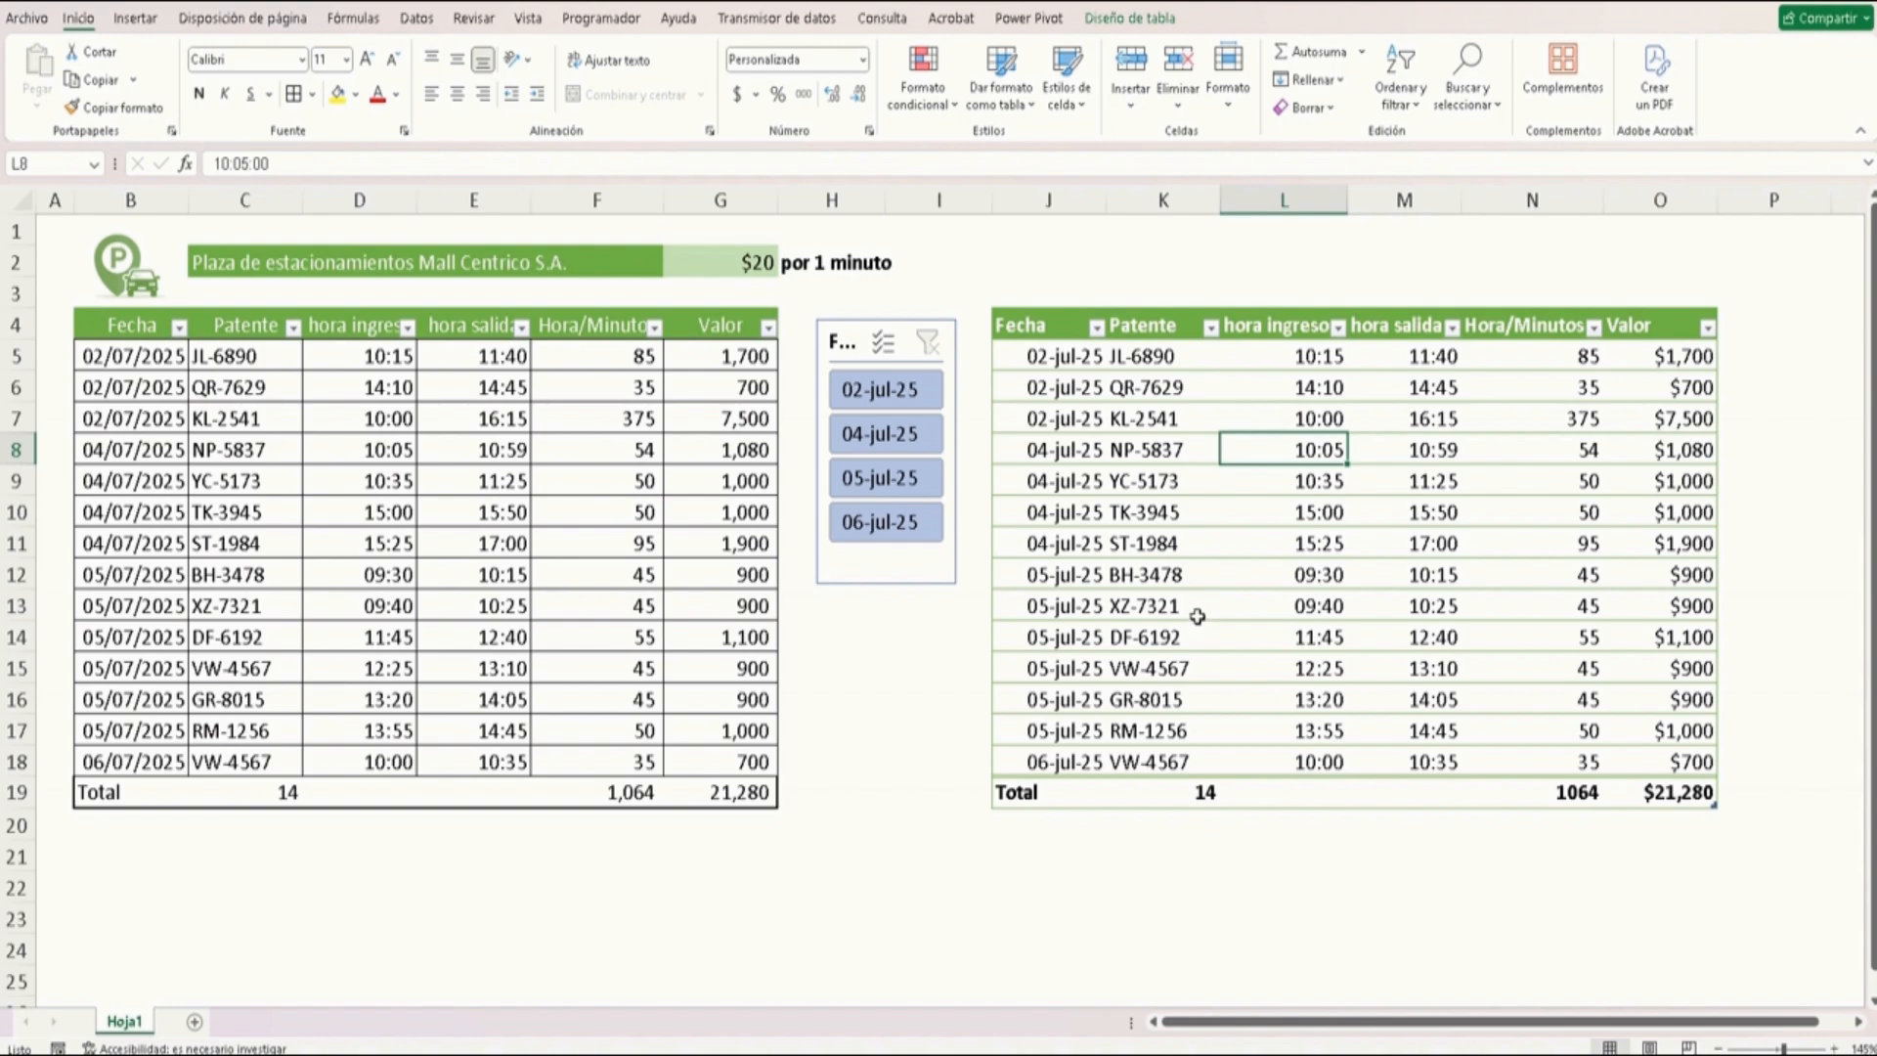
click(1127, 22)
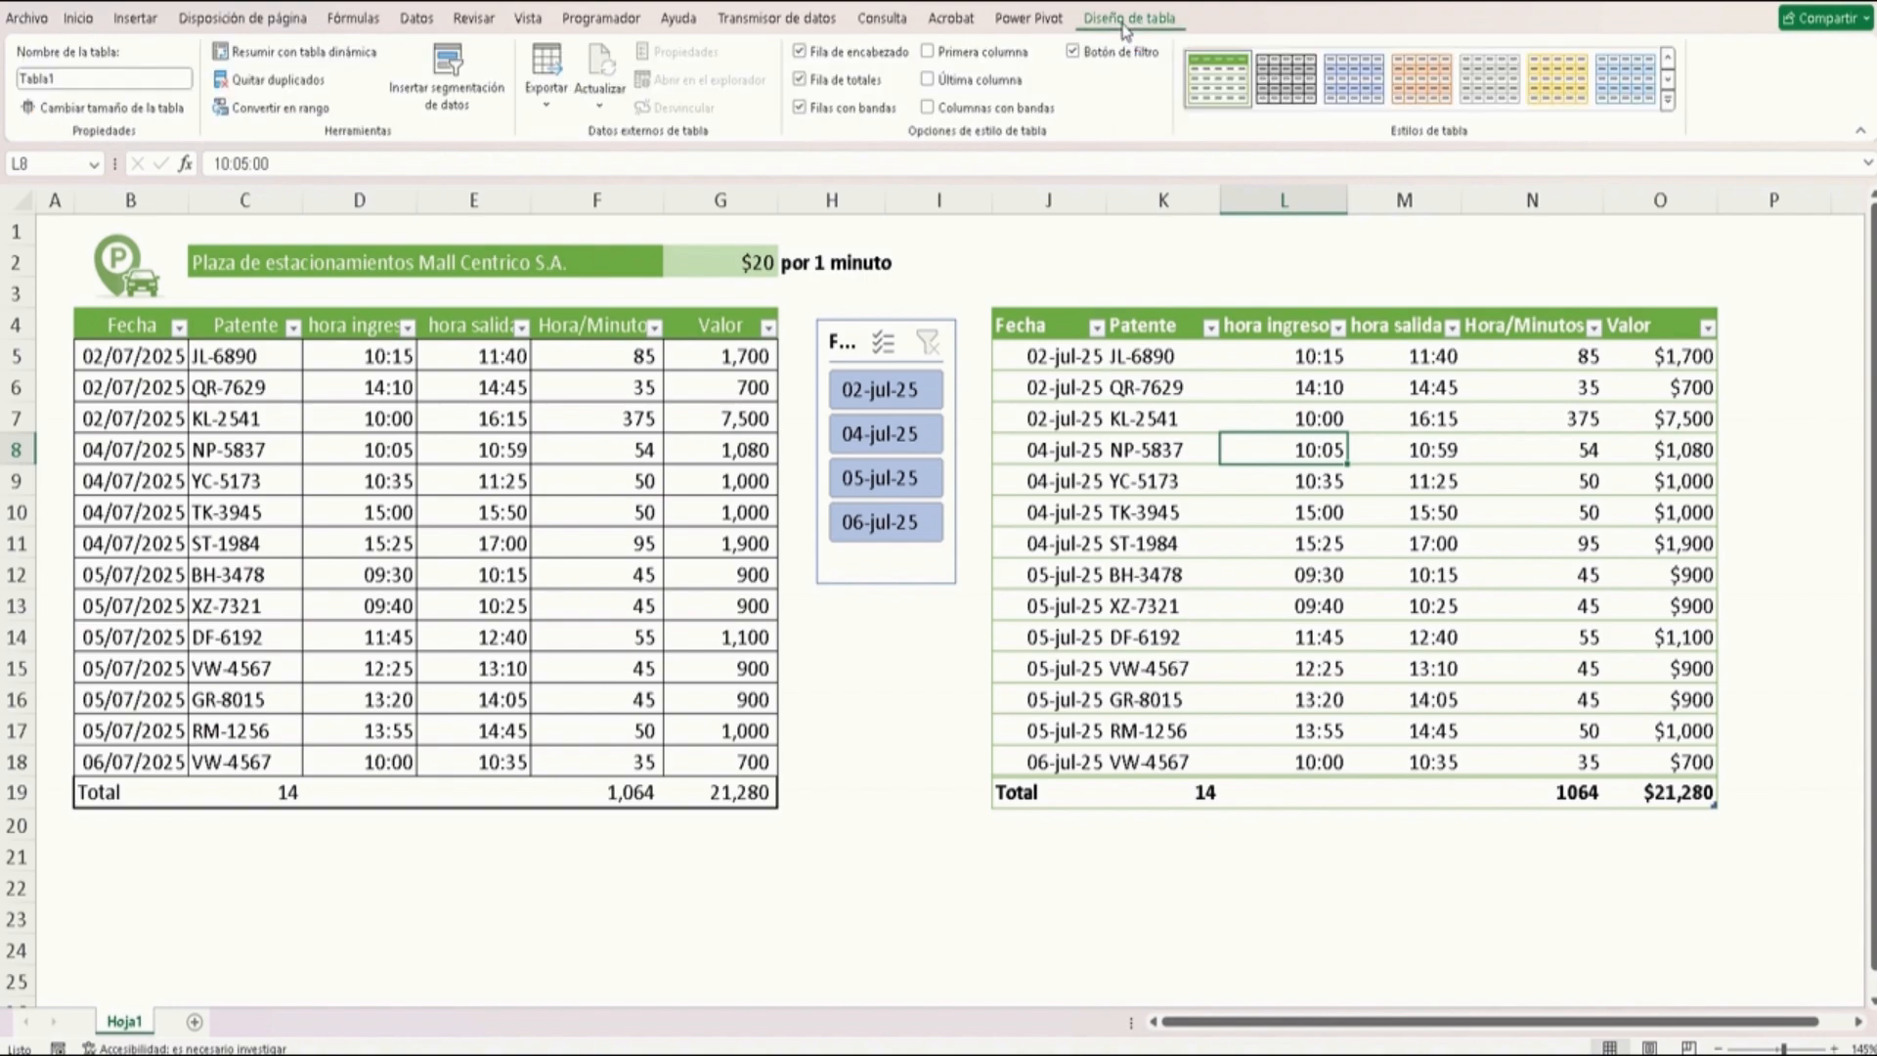
click(437, 71)
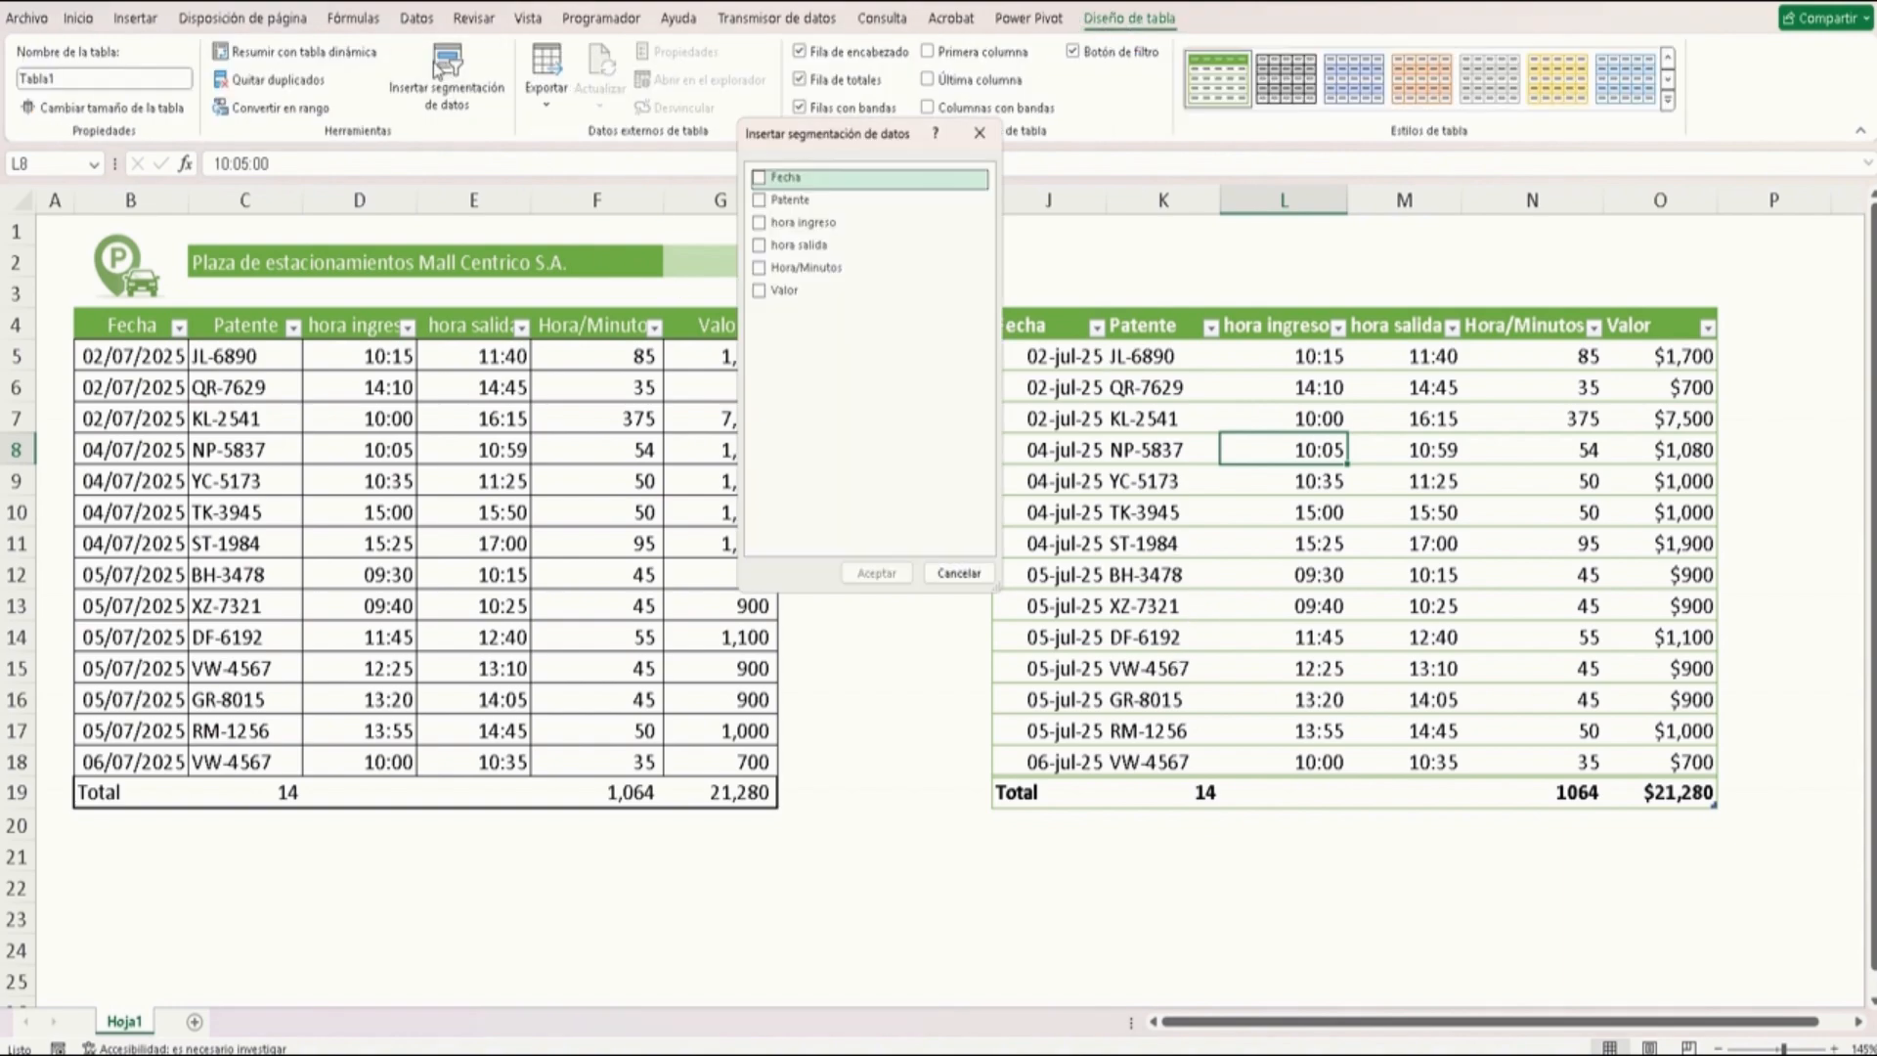
click(786, 202)
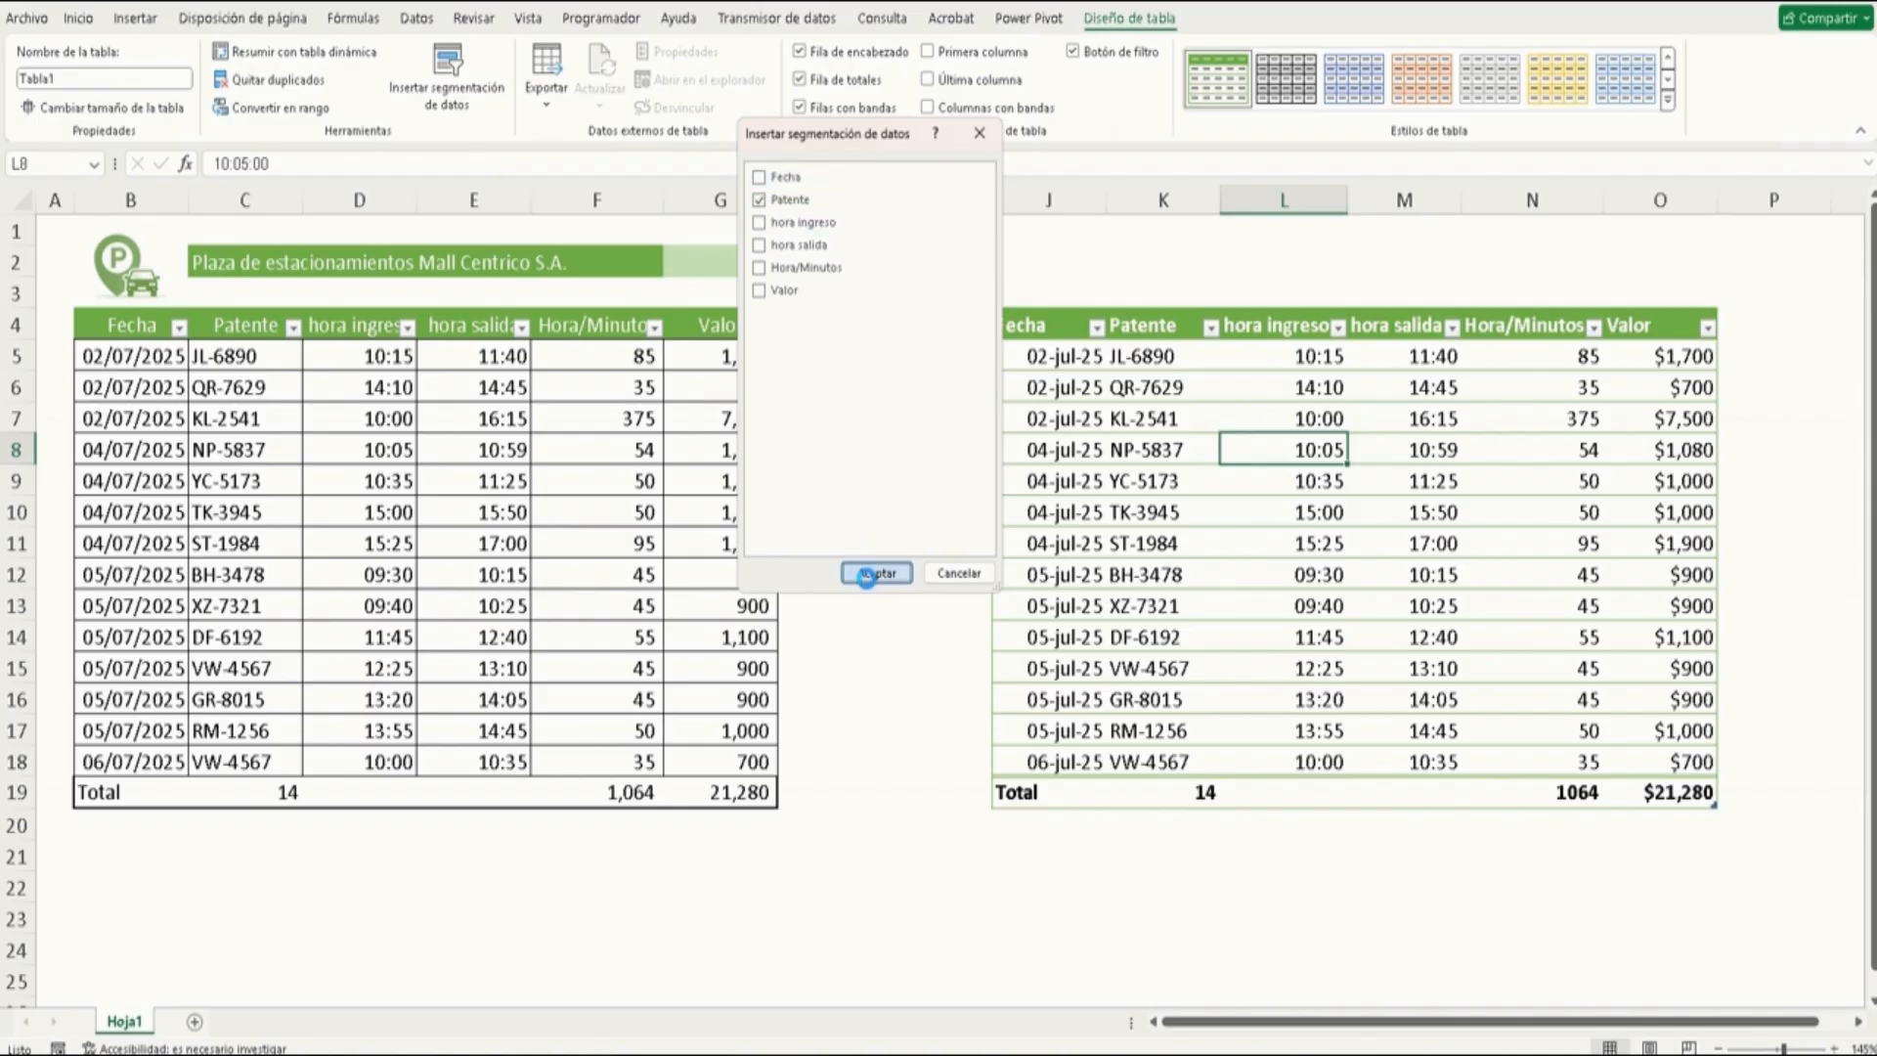
click(876, 573)
drag(978, 455, 940, 621)
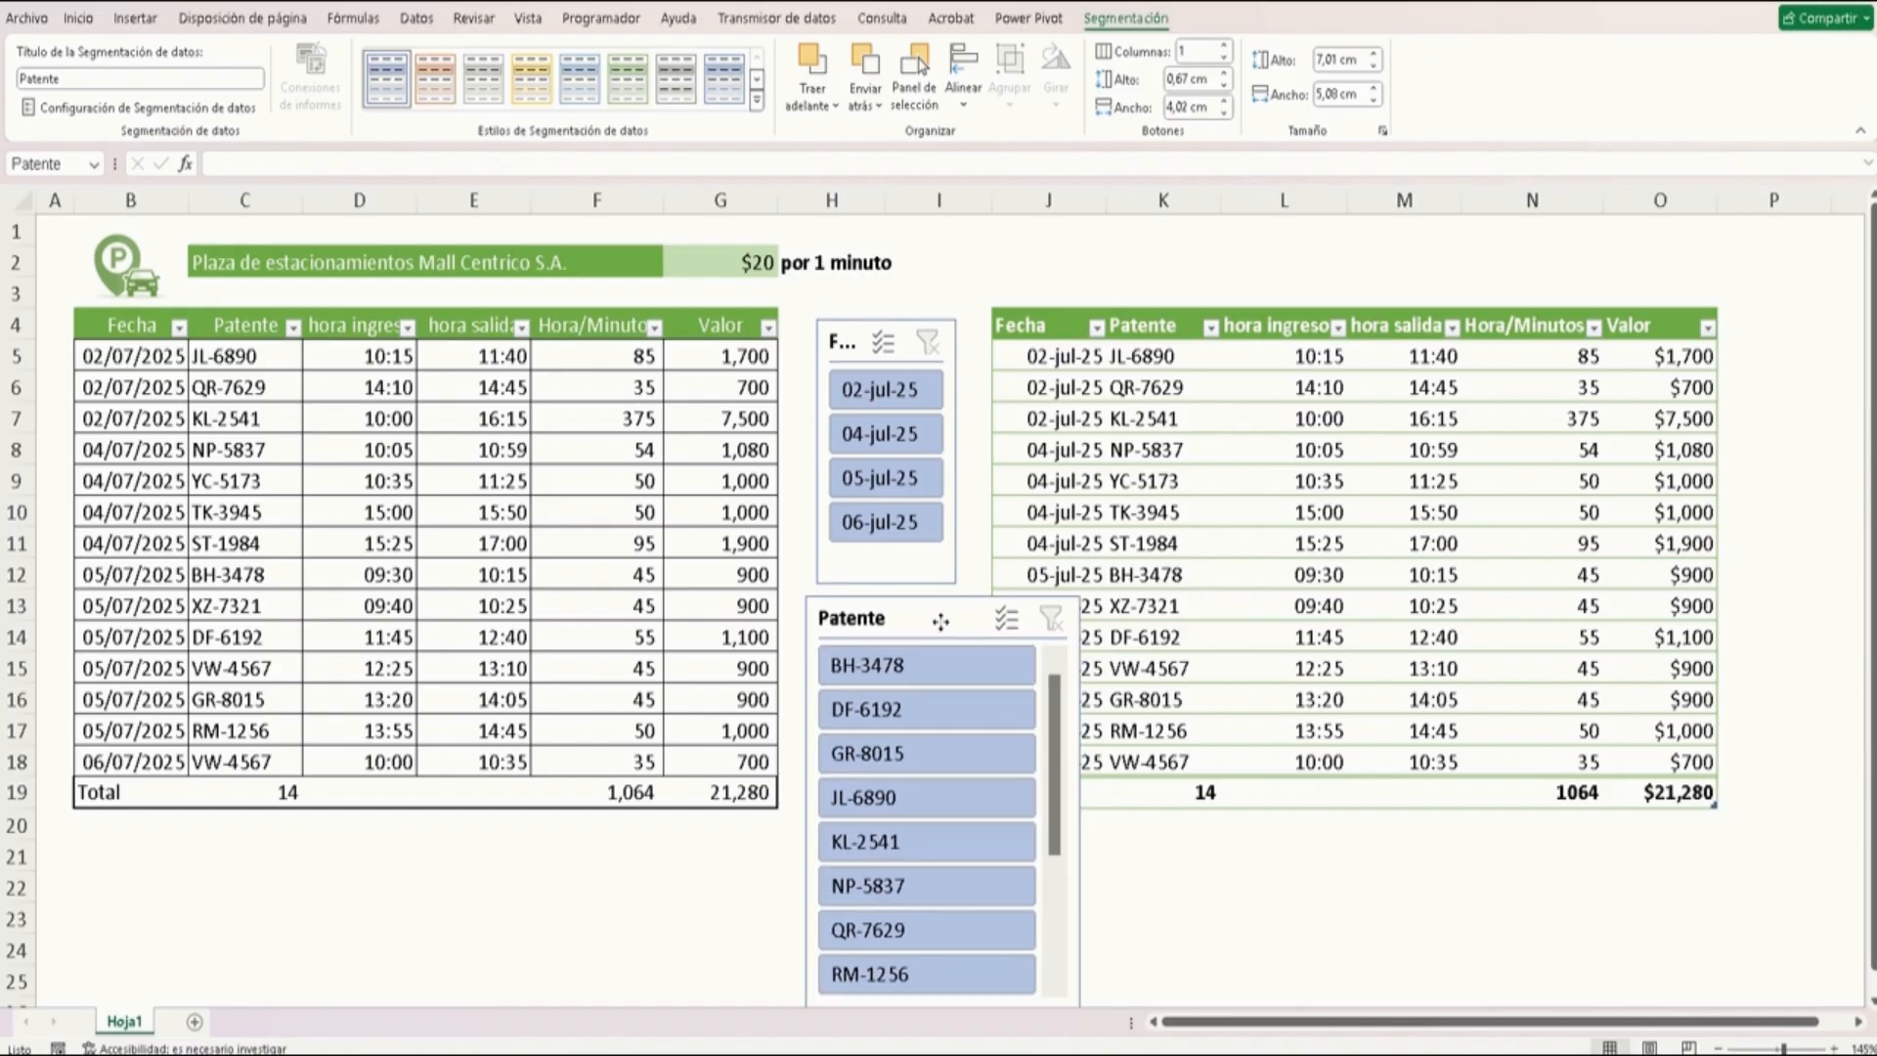
drag(1076, 800, 974, 797)
Filter the formatted table by several plates in turn with the Patente slicer, then clear its filter
click(873, 666)
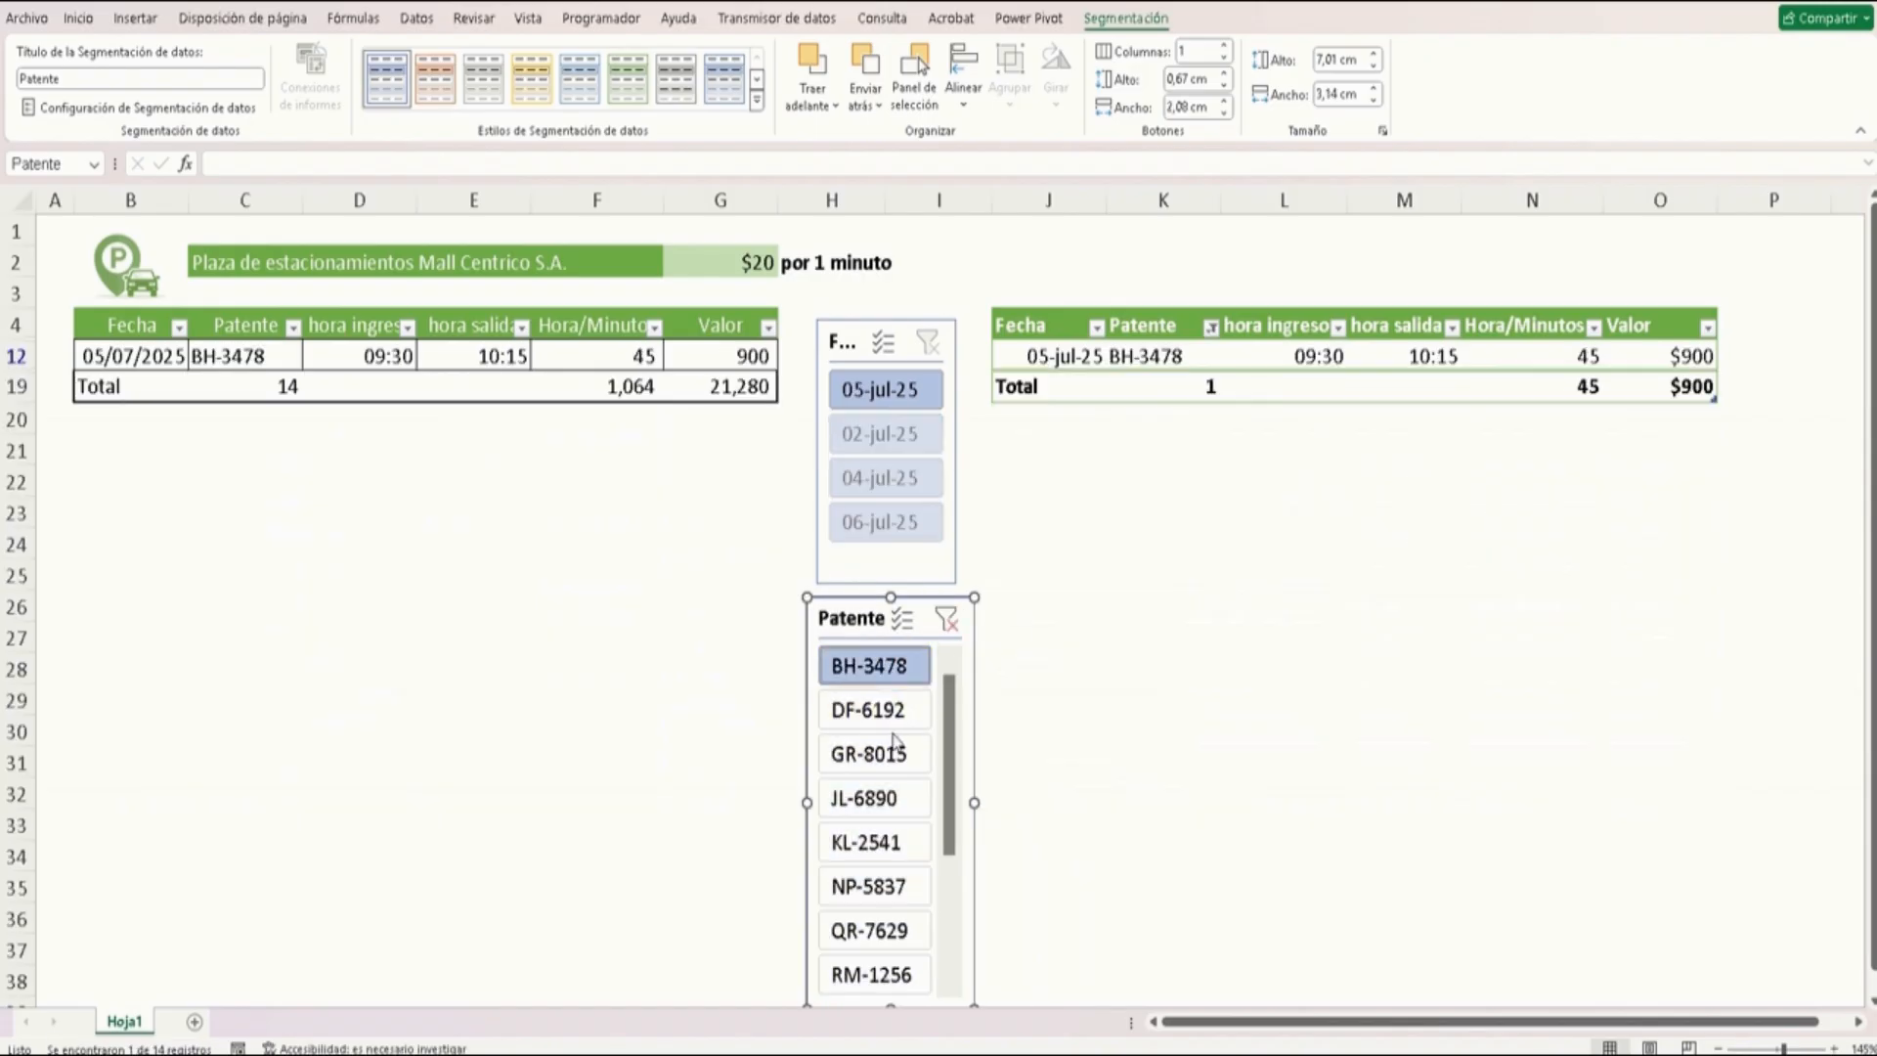
click(869, 716)
click(873, 758)
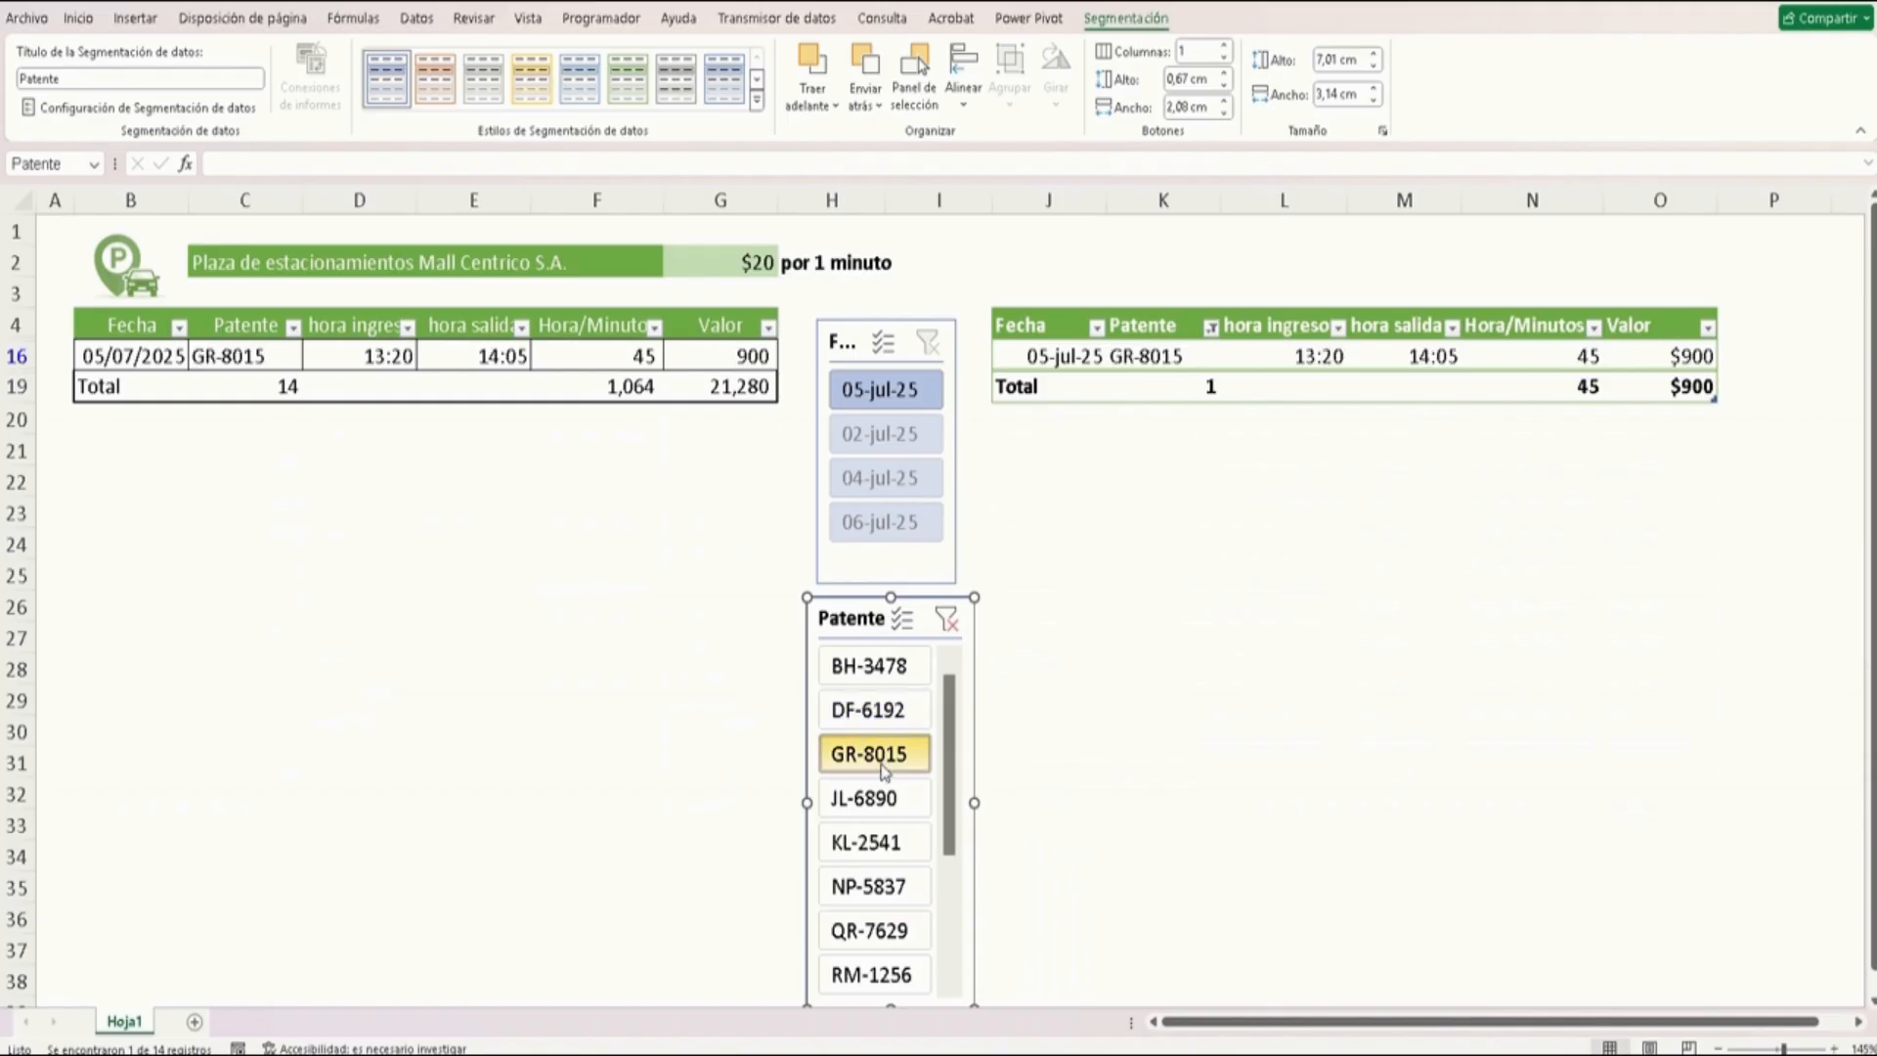
click(879, 804)
click(875, 843)
click(880, 887)
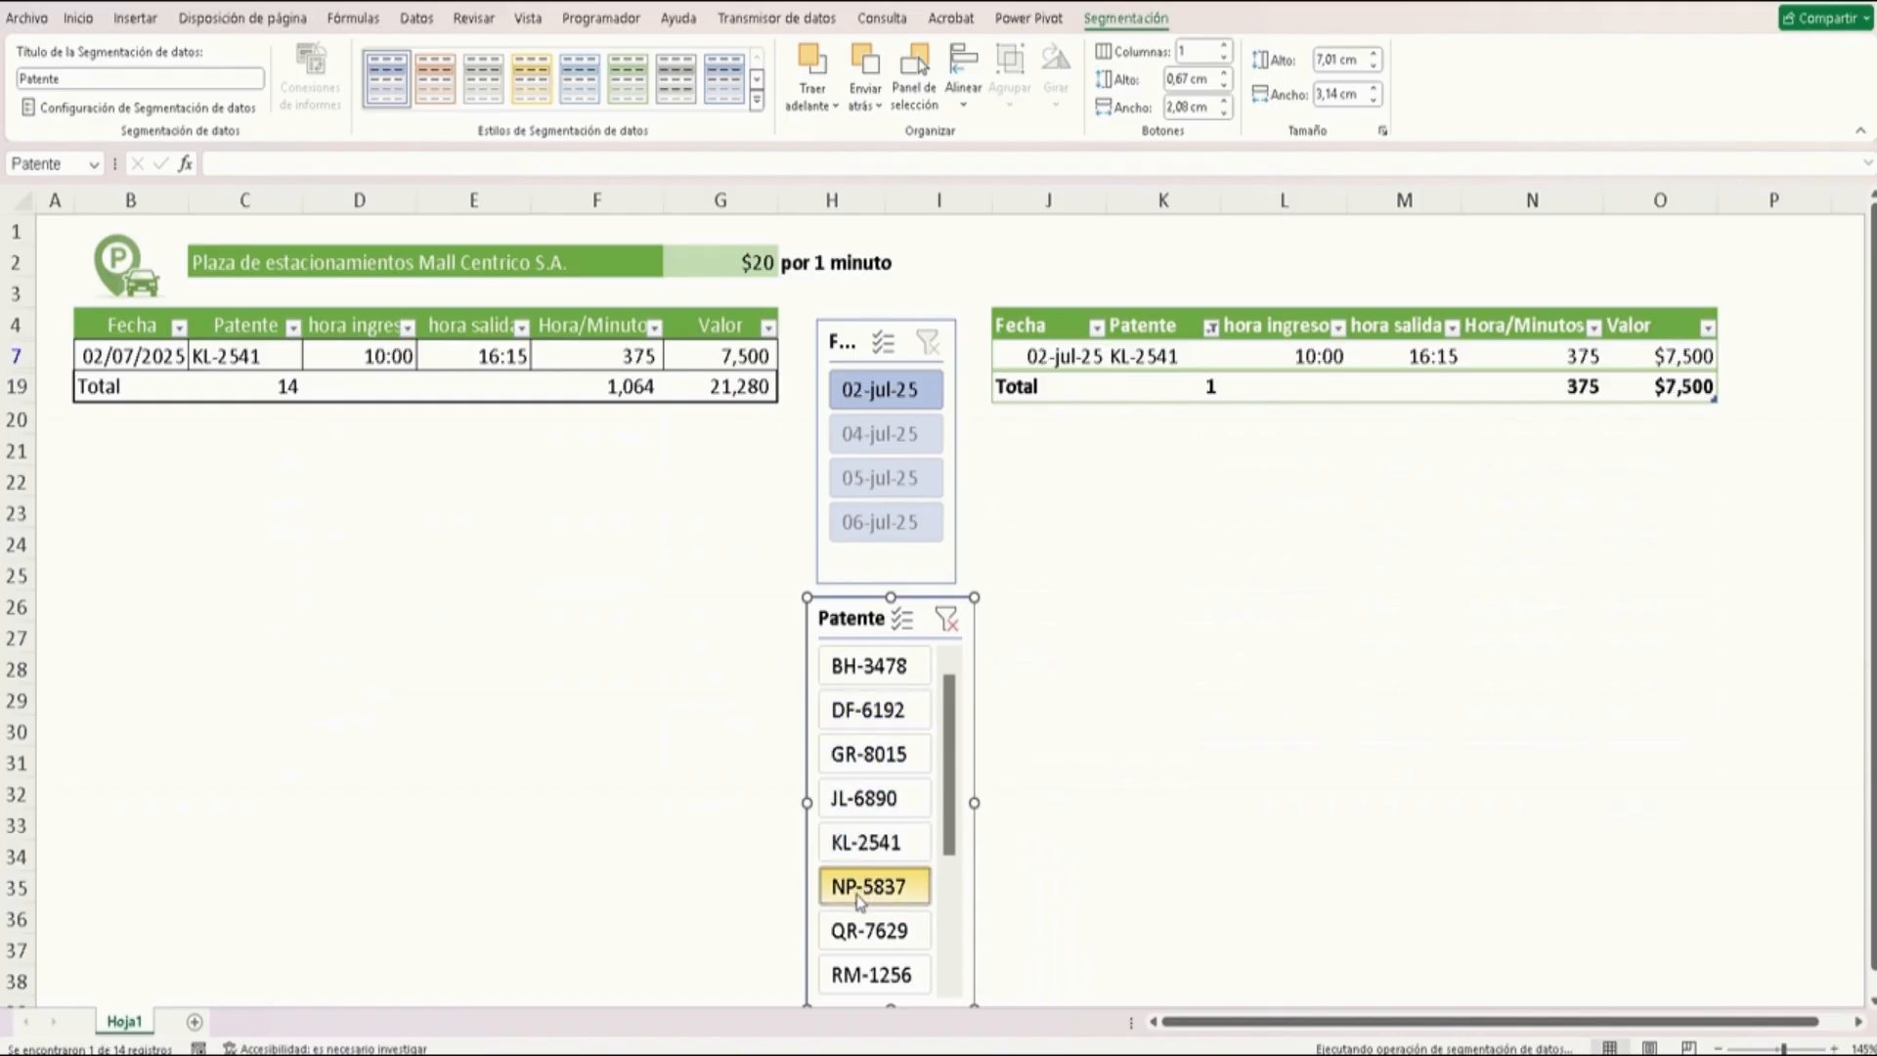
scroll(899, 767, down, 1)
scroll(880, 851, down, 1)
click(872, 886)
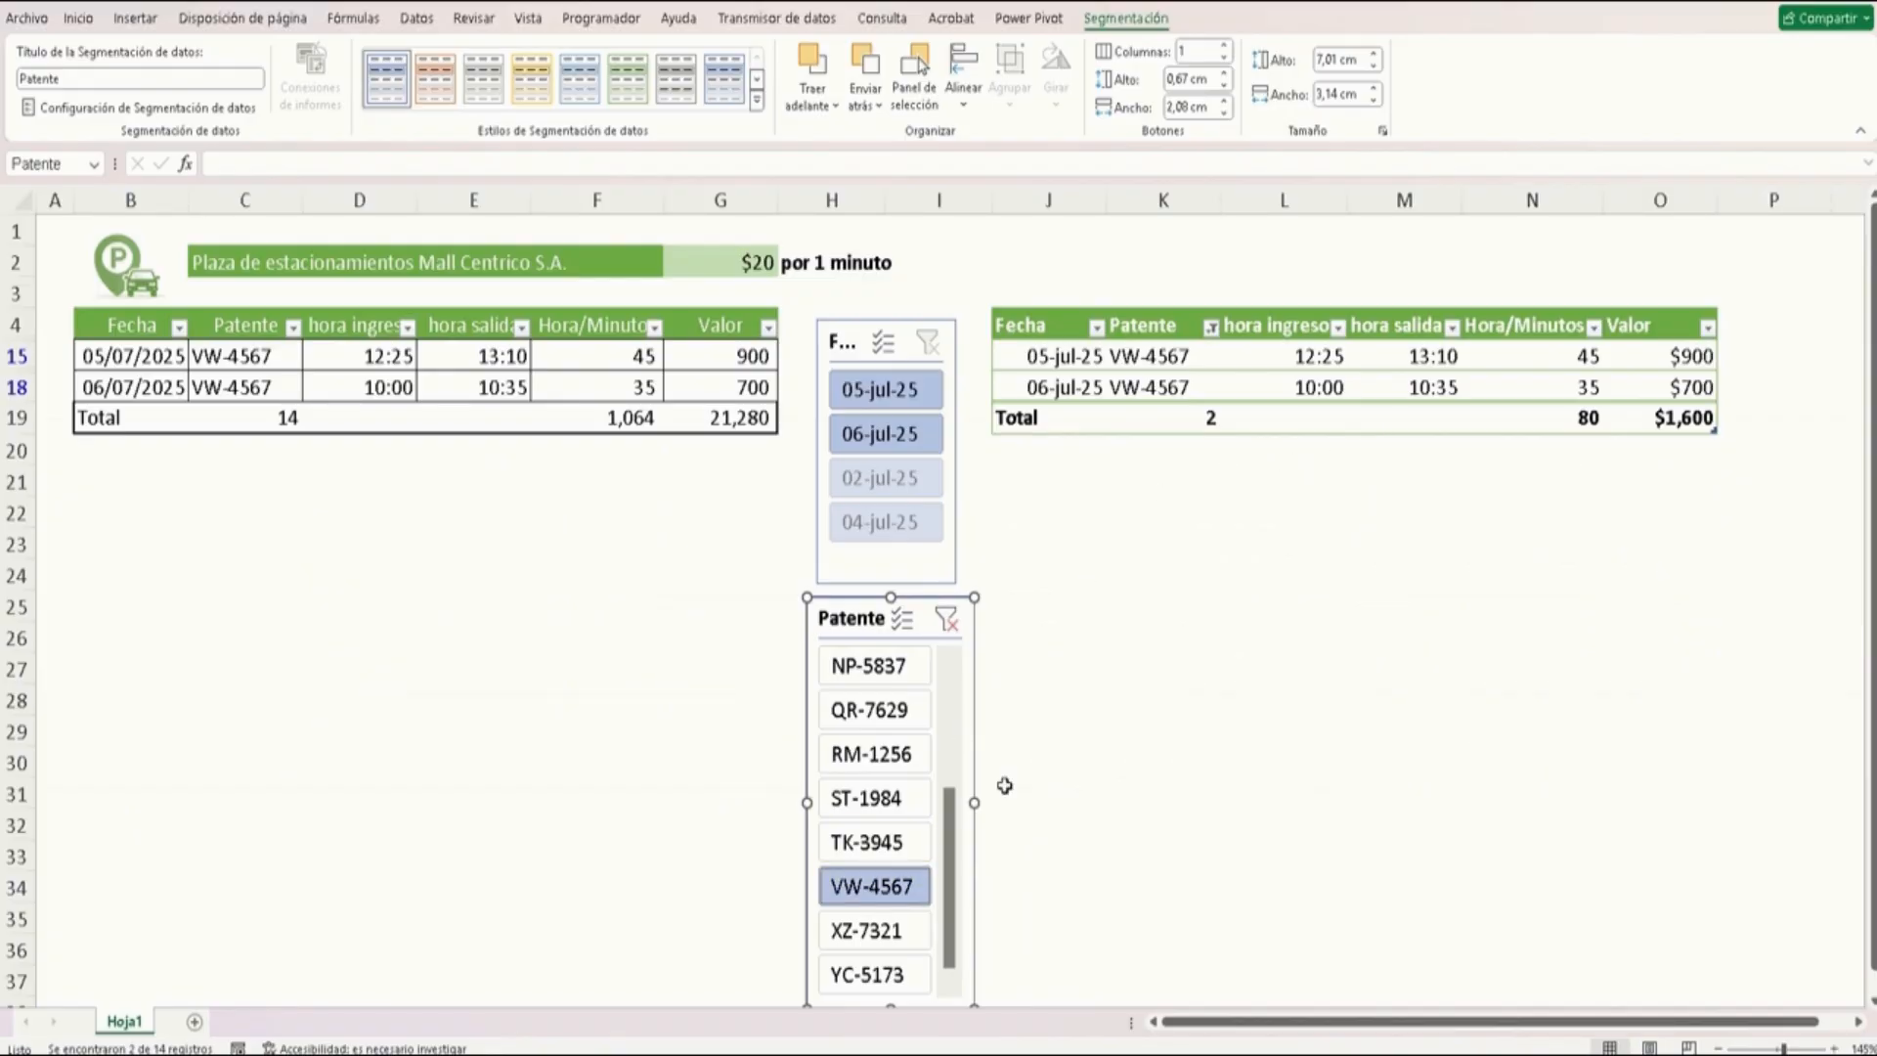
click(945, 618)
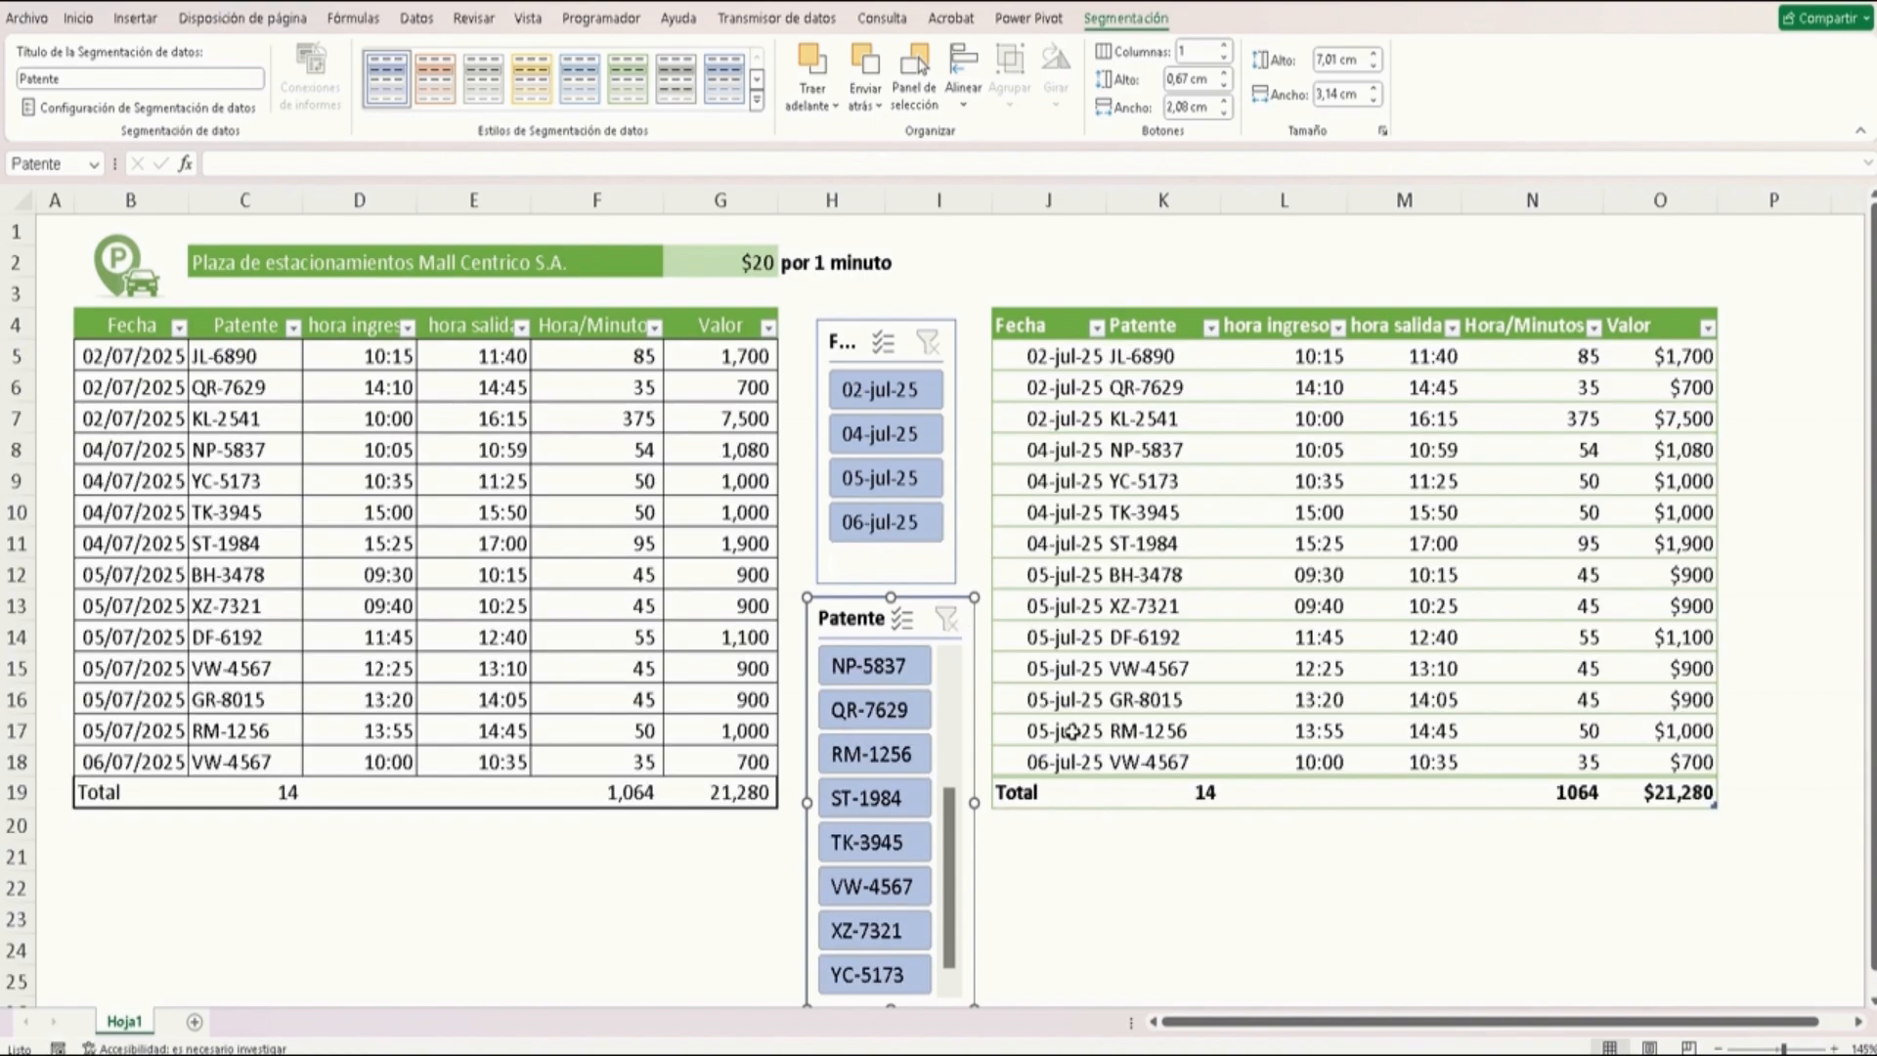
Turn on banded columns for the formatted table
click(1095, 845)
scroll(1160, 820, down, 1)
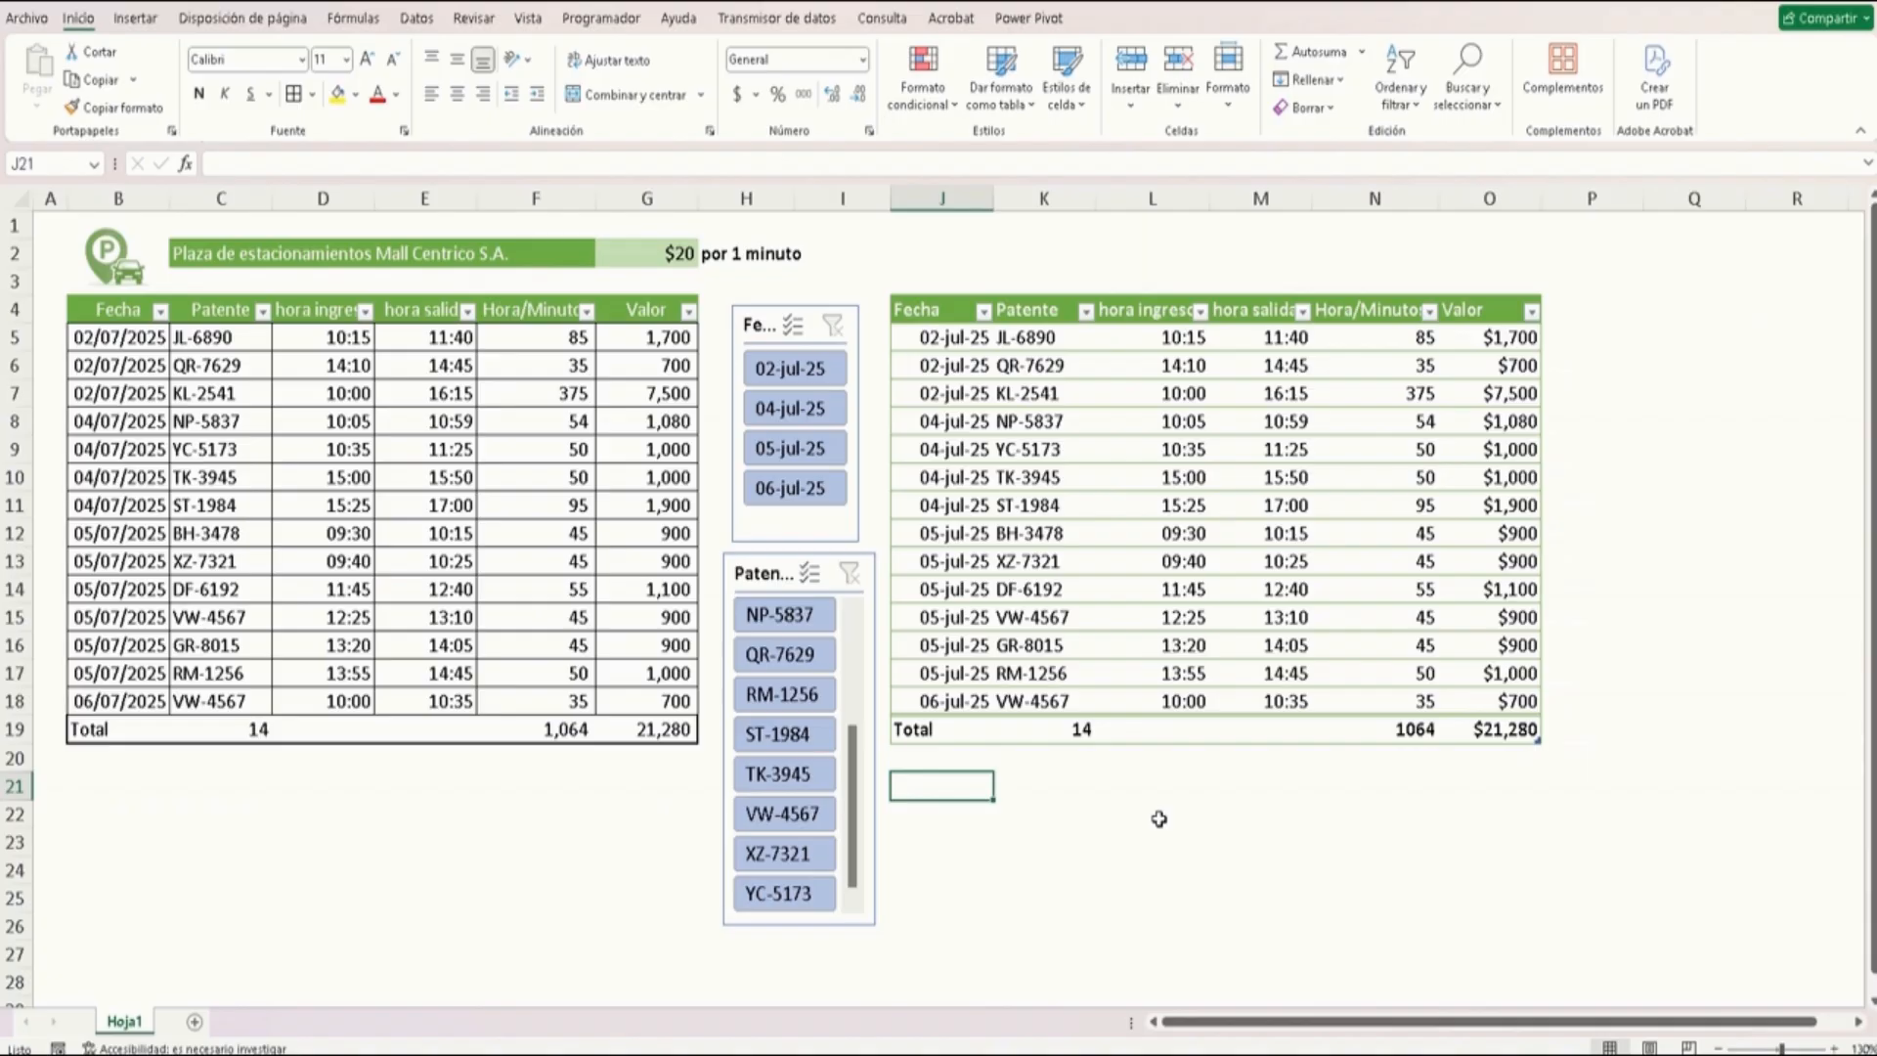
click(1224, 481)
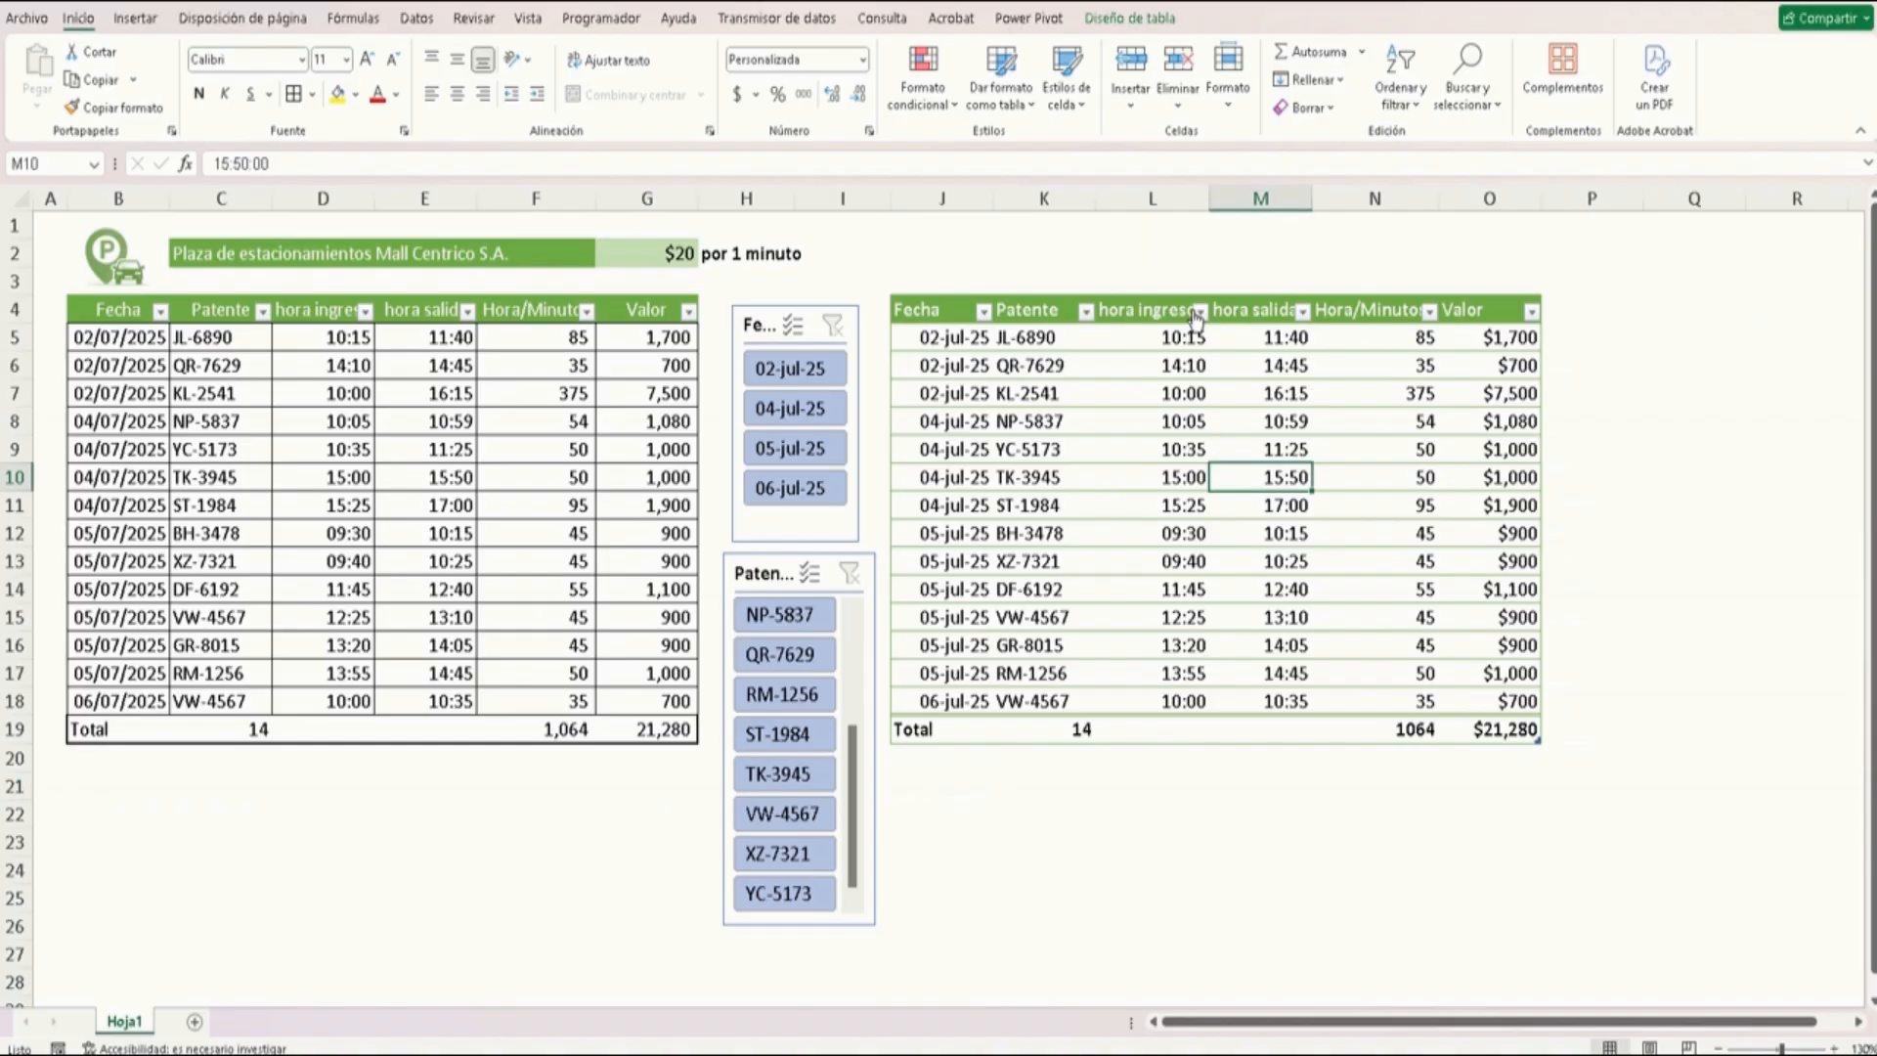
click(1133, 19)
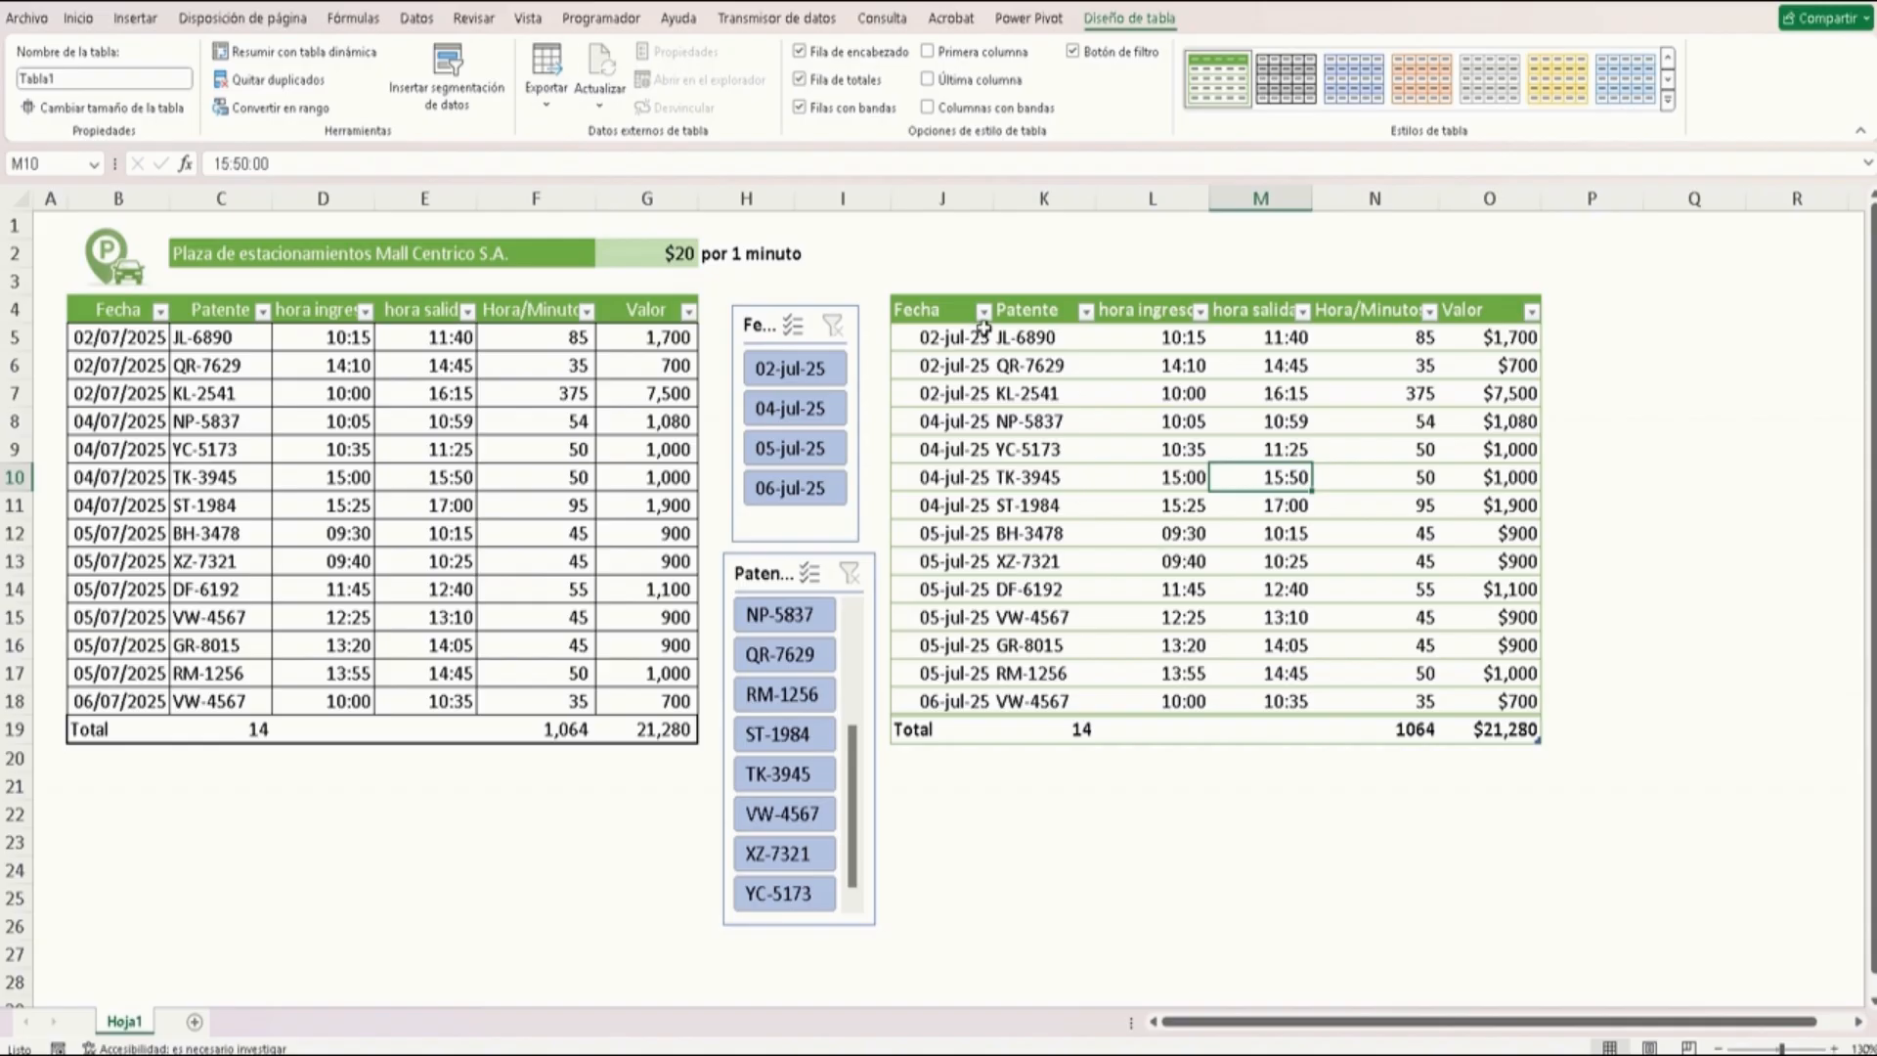
click(1002, 109)
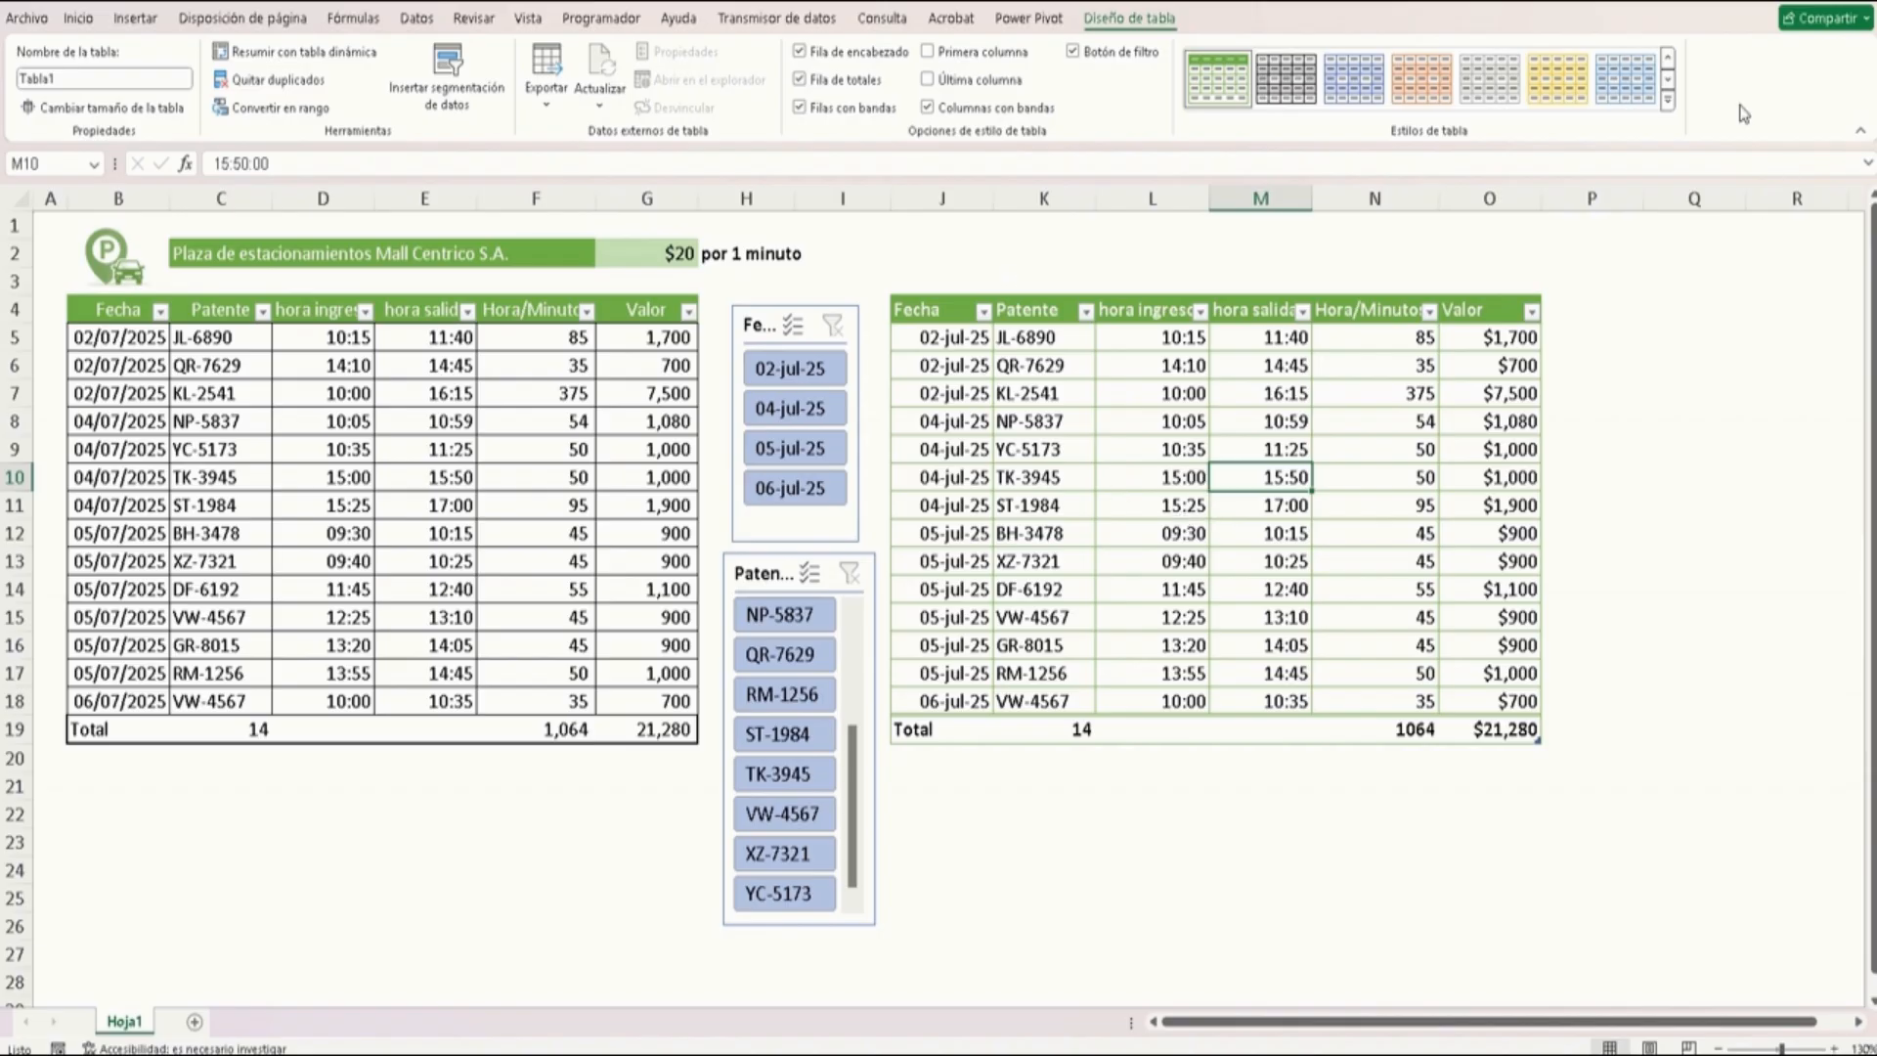
Apply a medium gray table style to the formatted table
click(1668, 100)
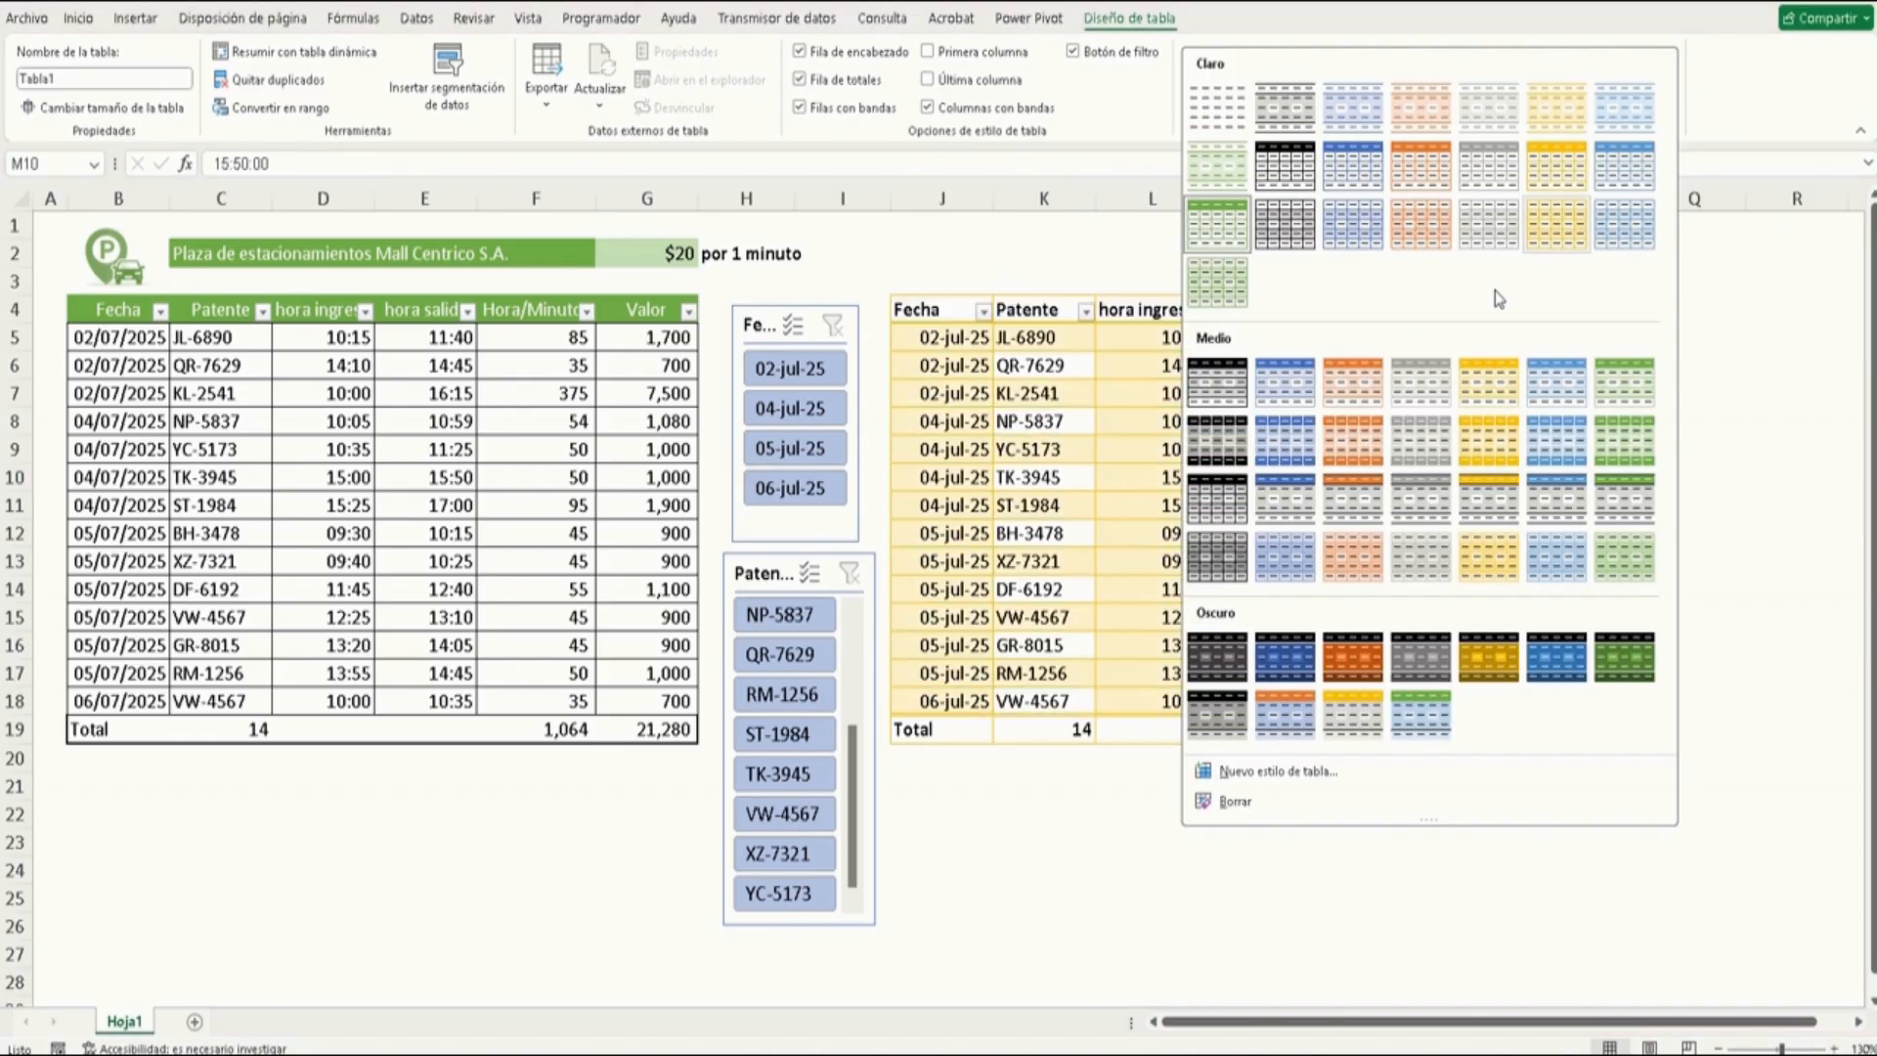
click(1430, 392)
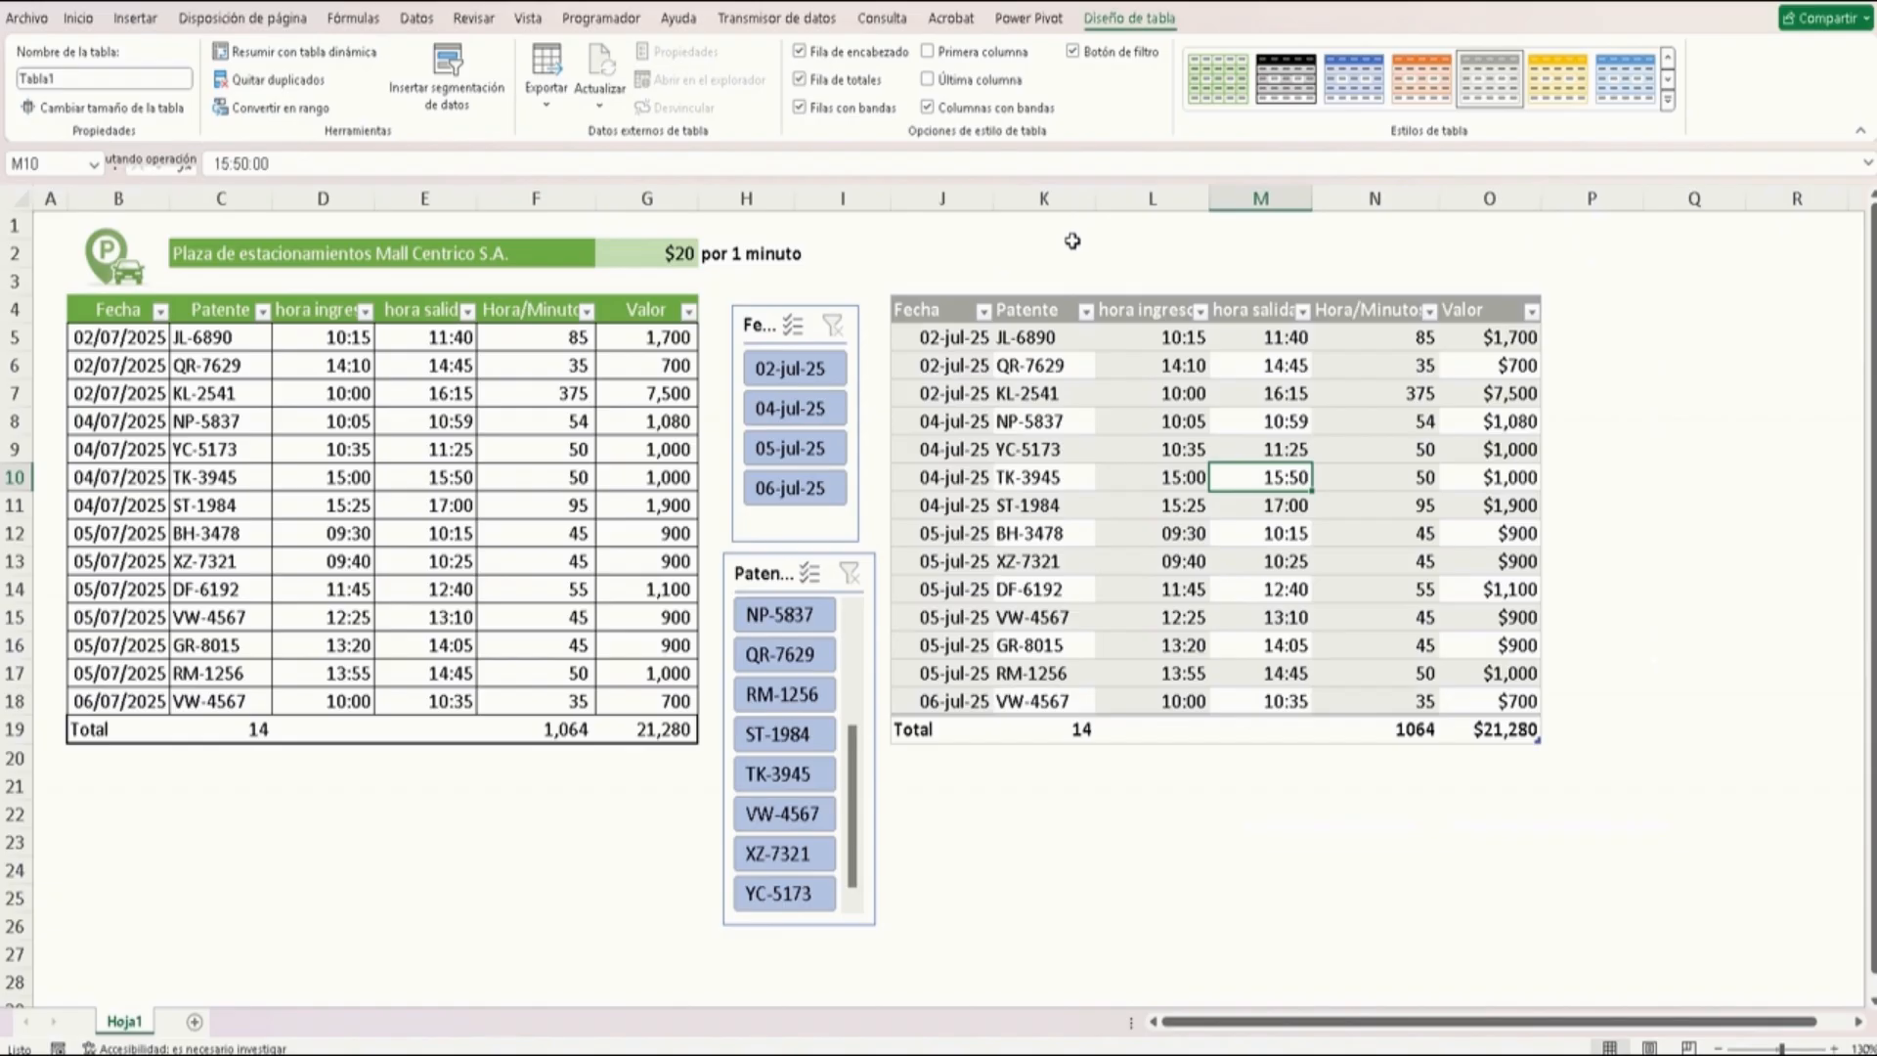
Turn off banded rows and banded columns, then turn banded rows back on
click(848, 110)
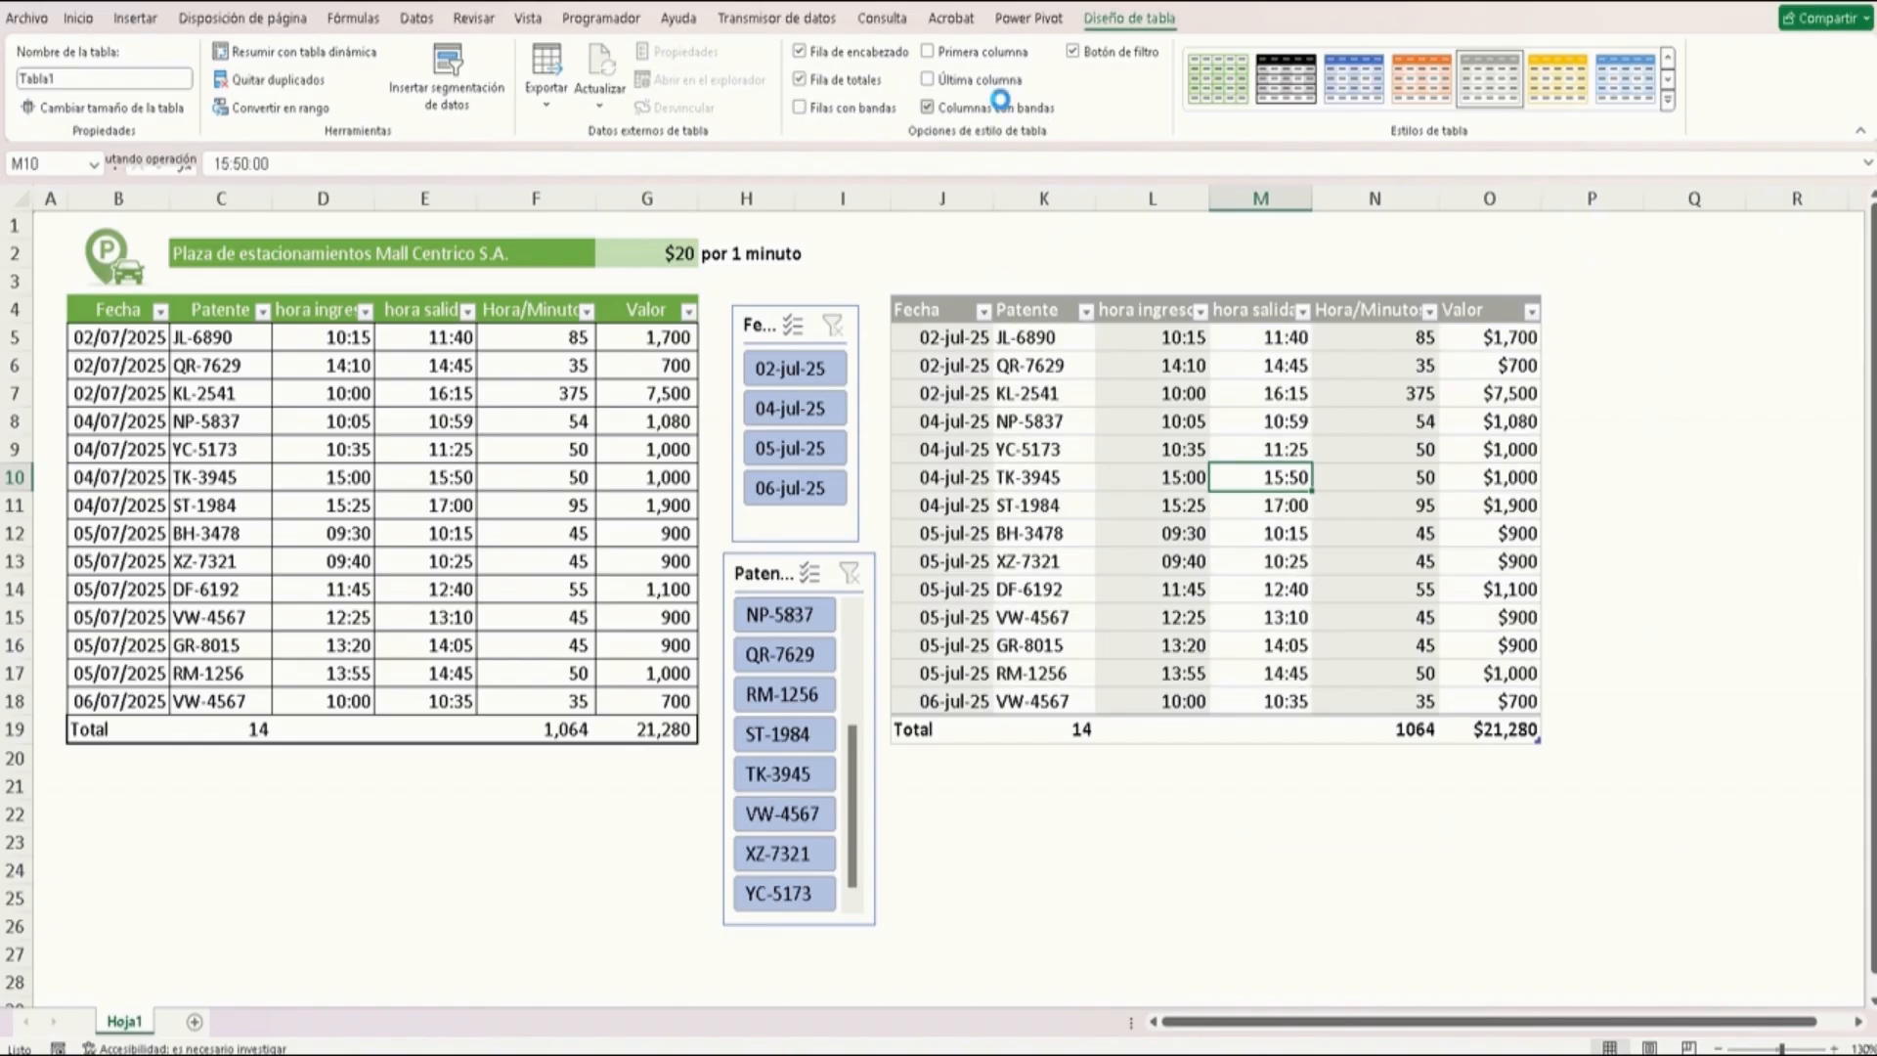
click(995, 107)
click(837, 113)
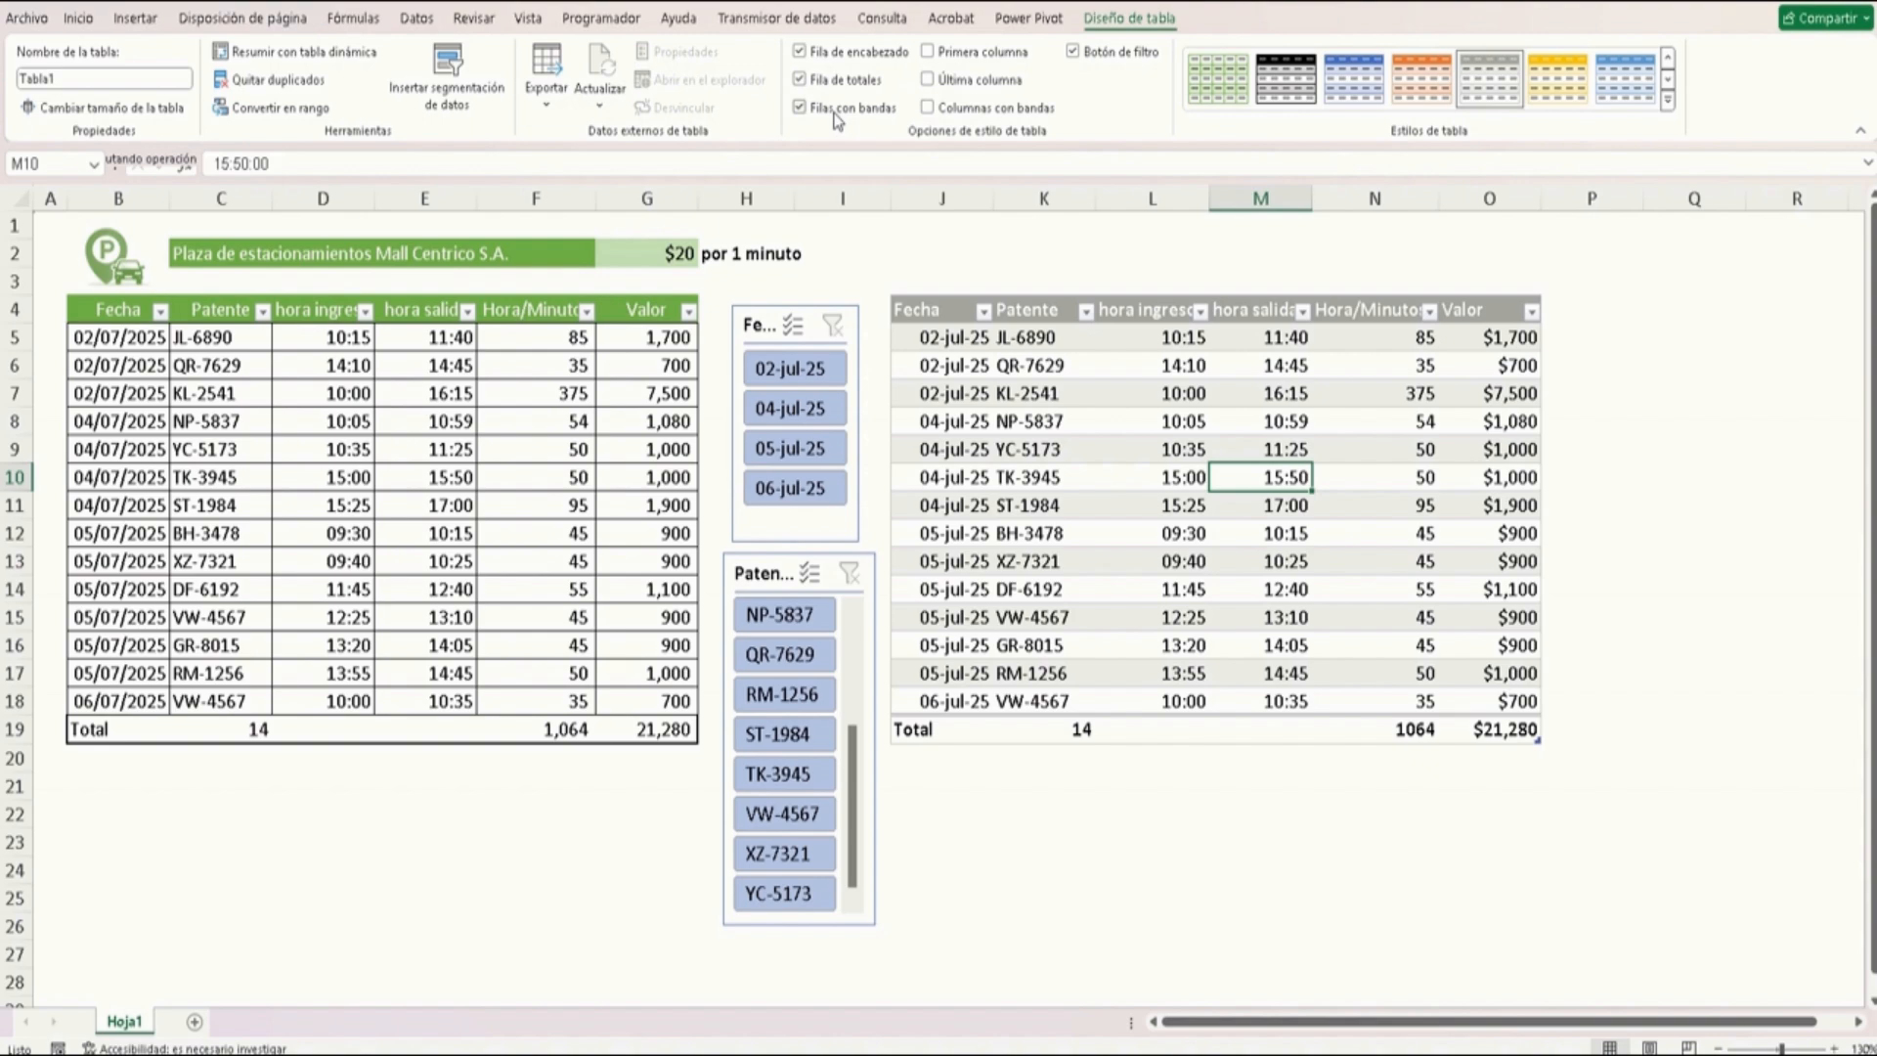
Inspect cells of the formatted and plain tables to compare their contents, formulas and formats
click(1075, 422)
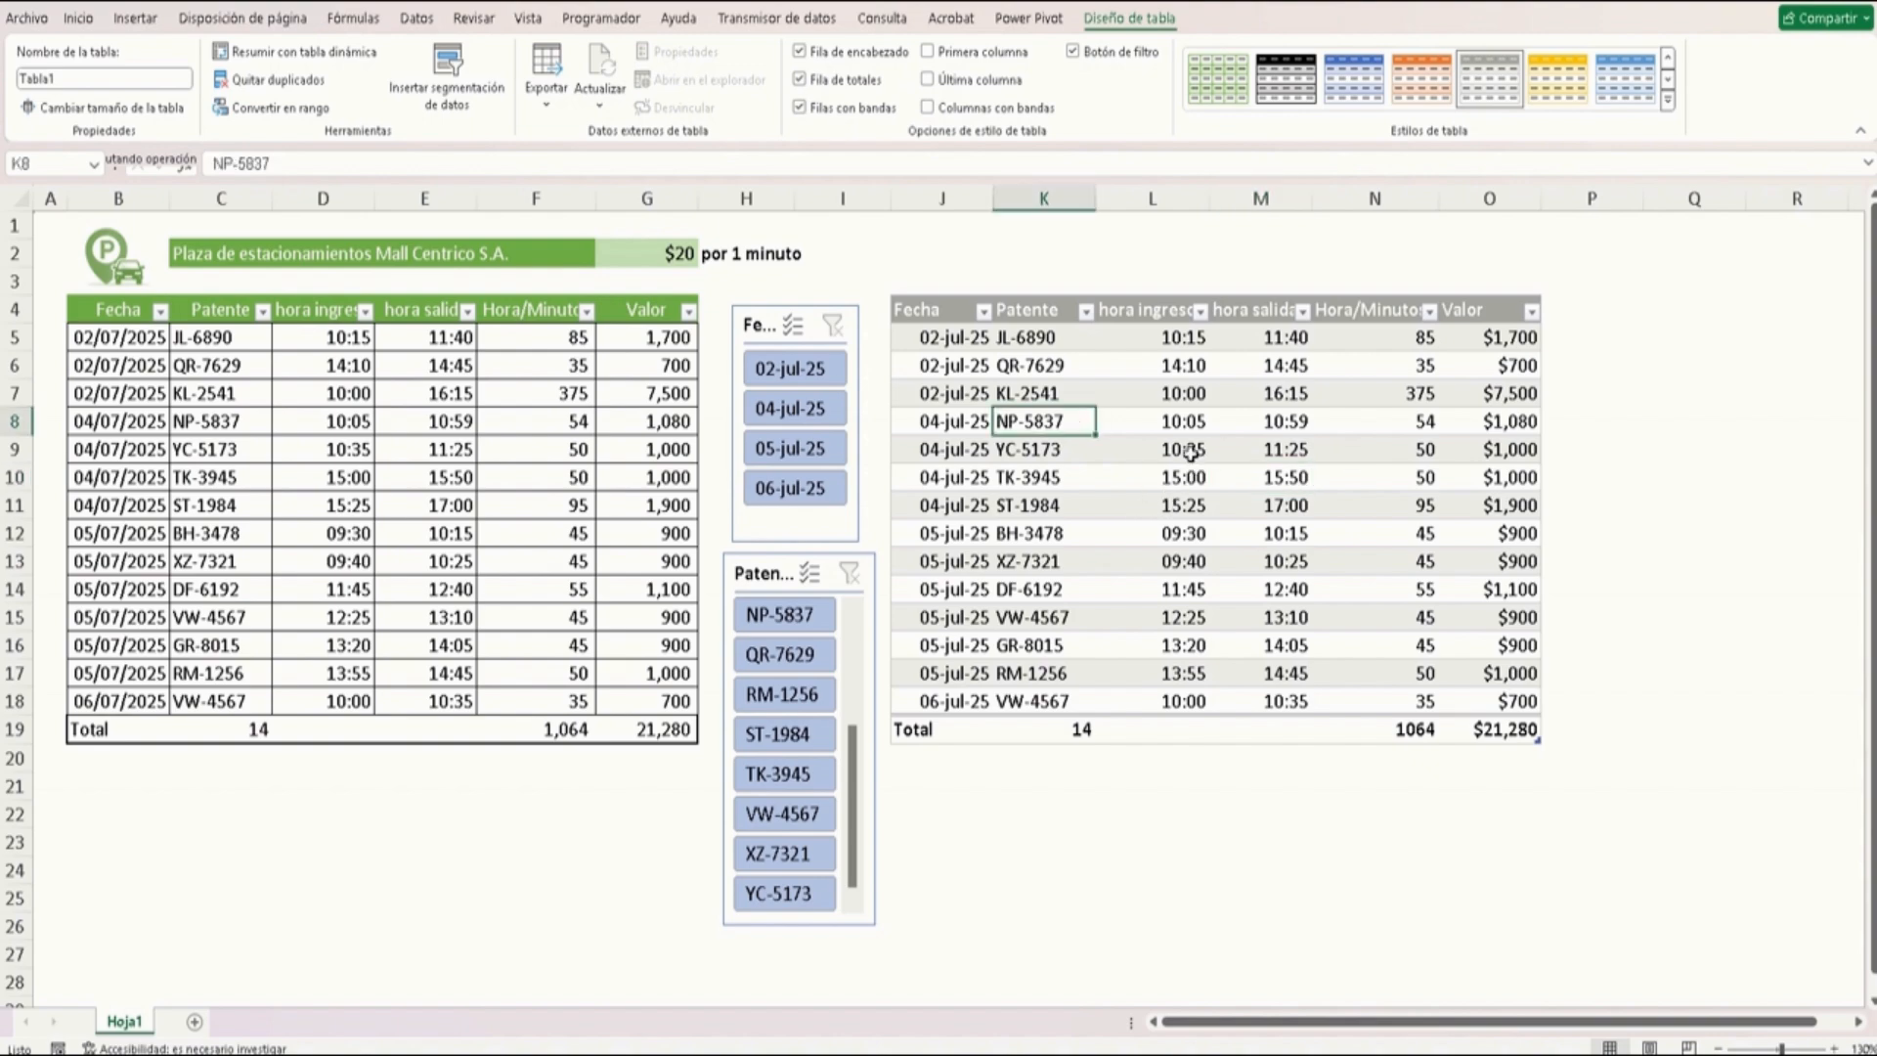
click(1501, 424)
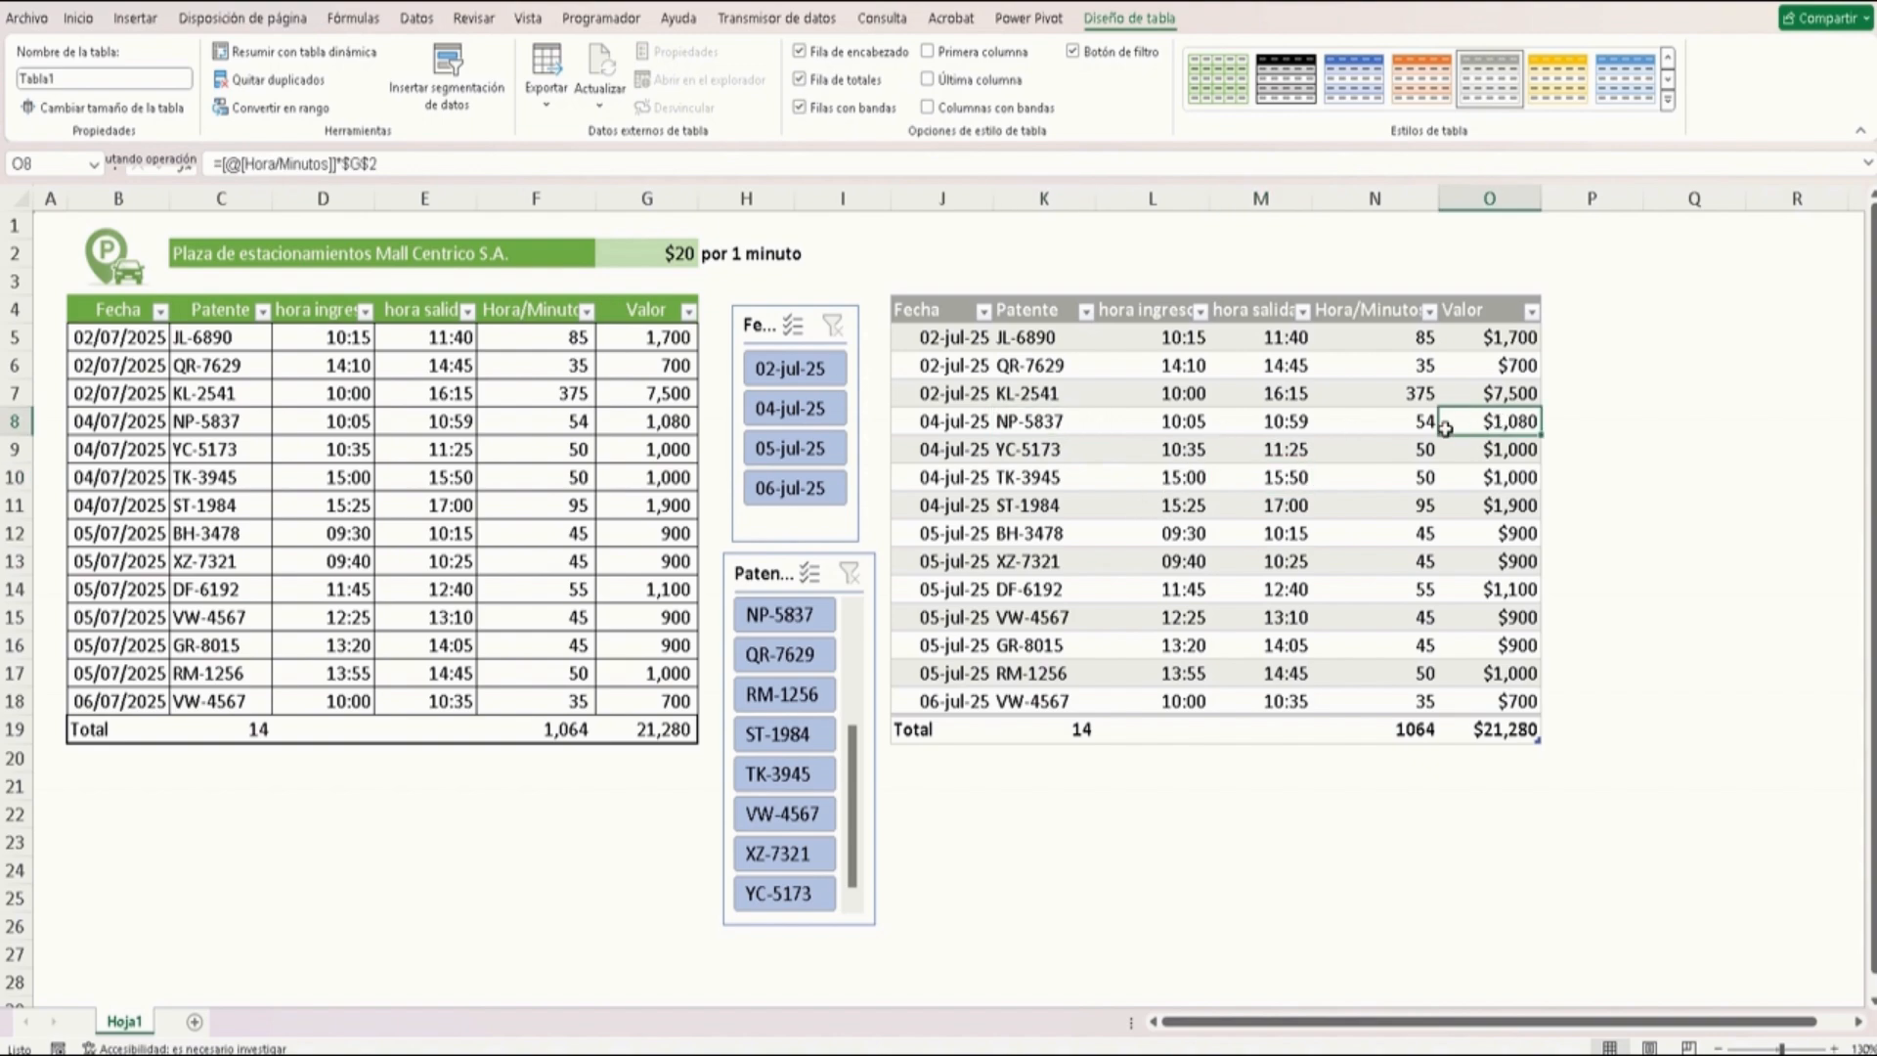
click(953, 426)
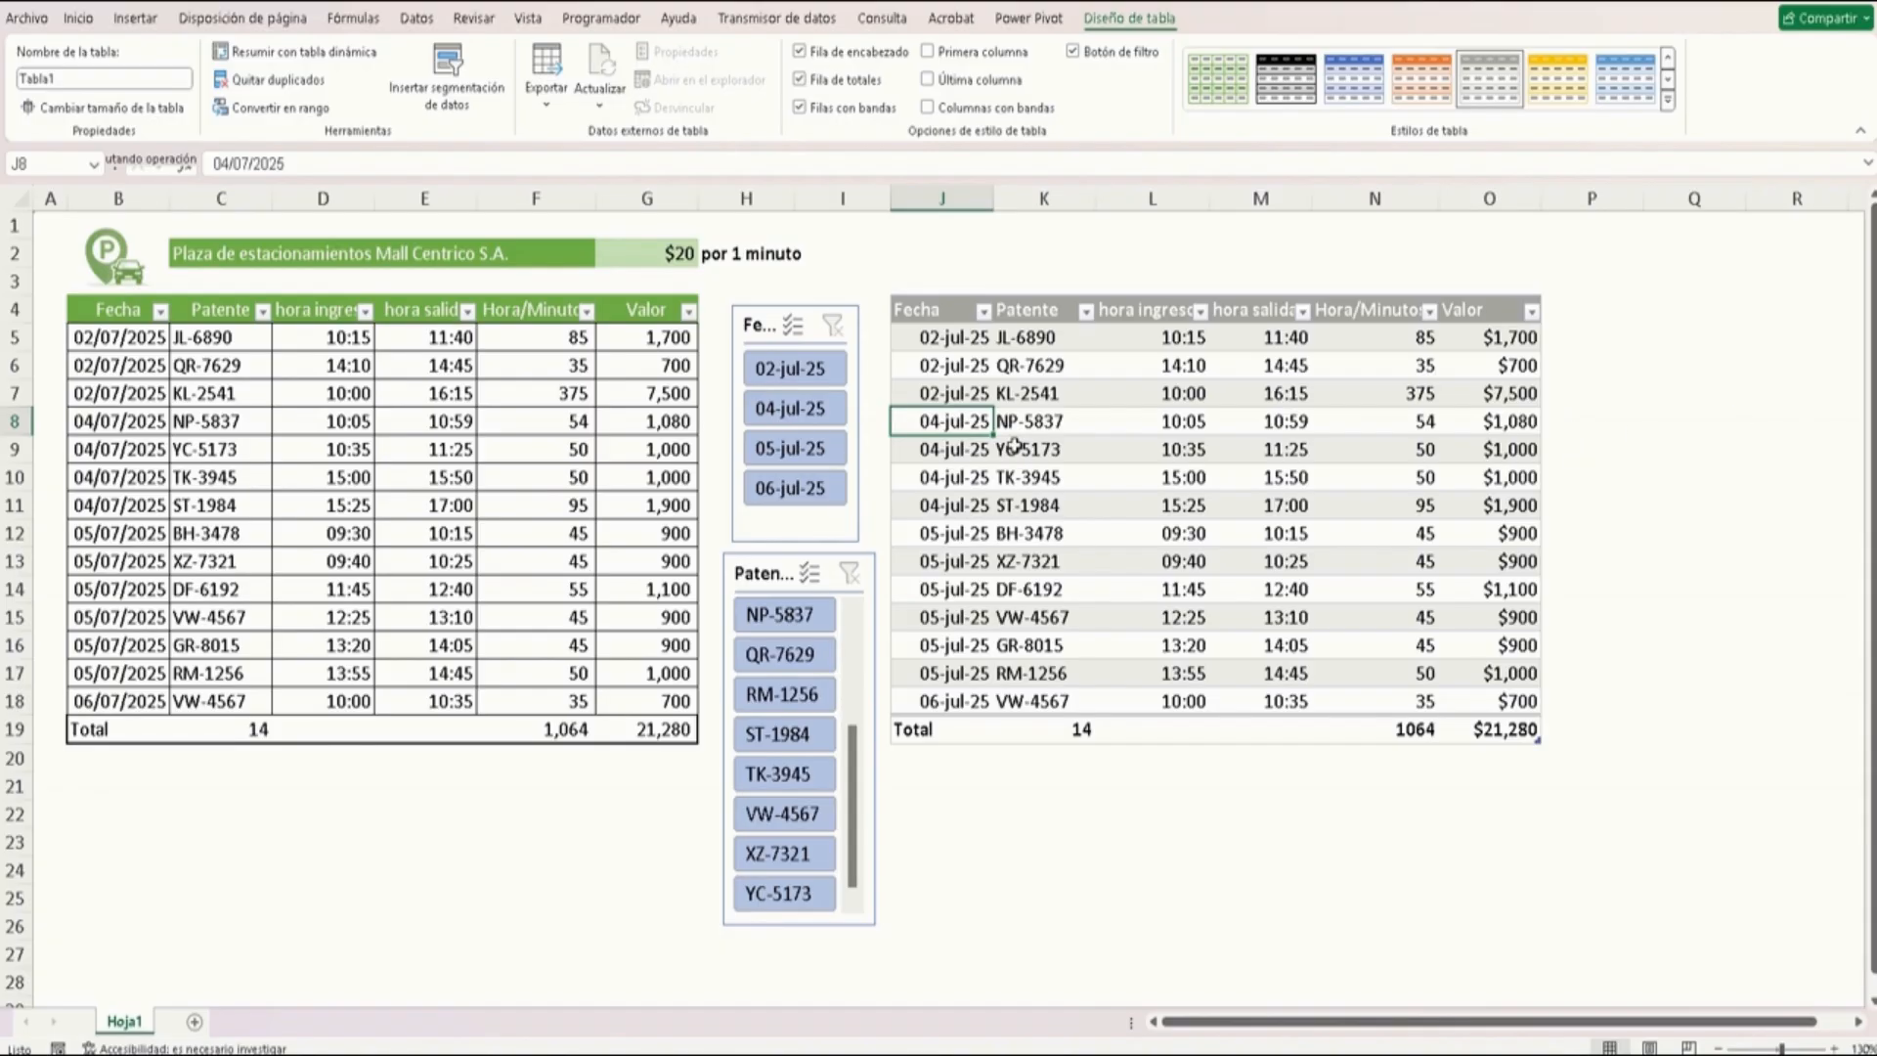
click(127, 425)
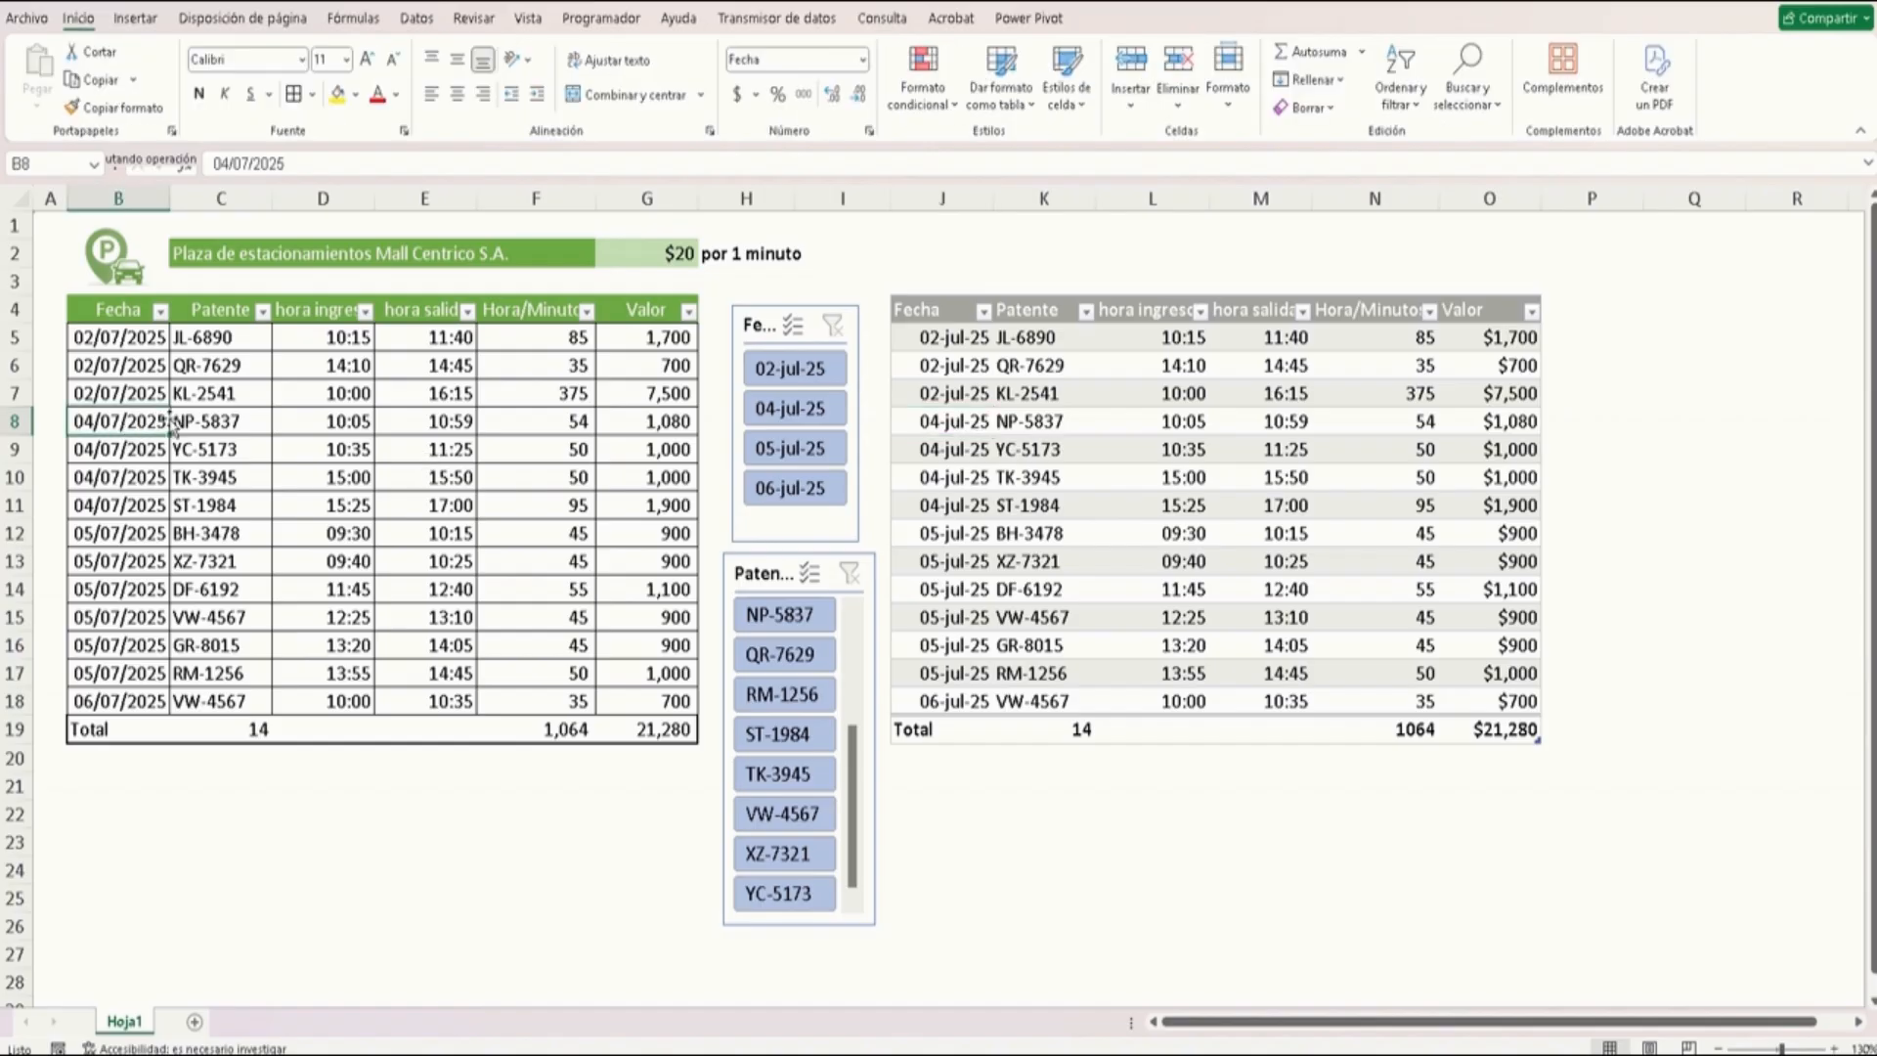
click(662, 447)
click(667, 396)
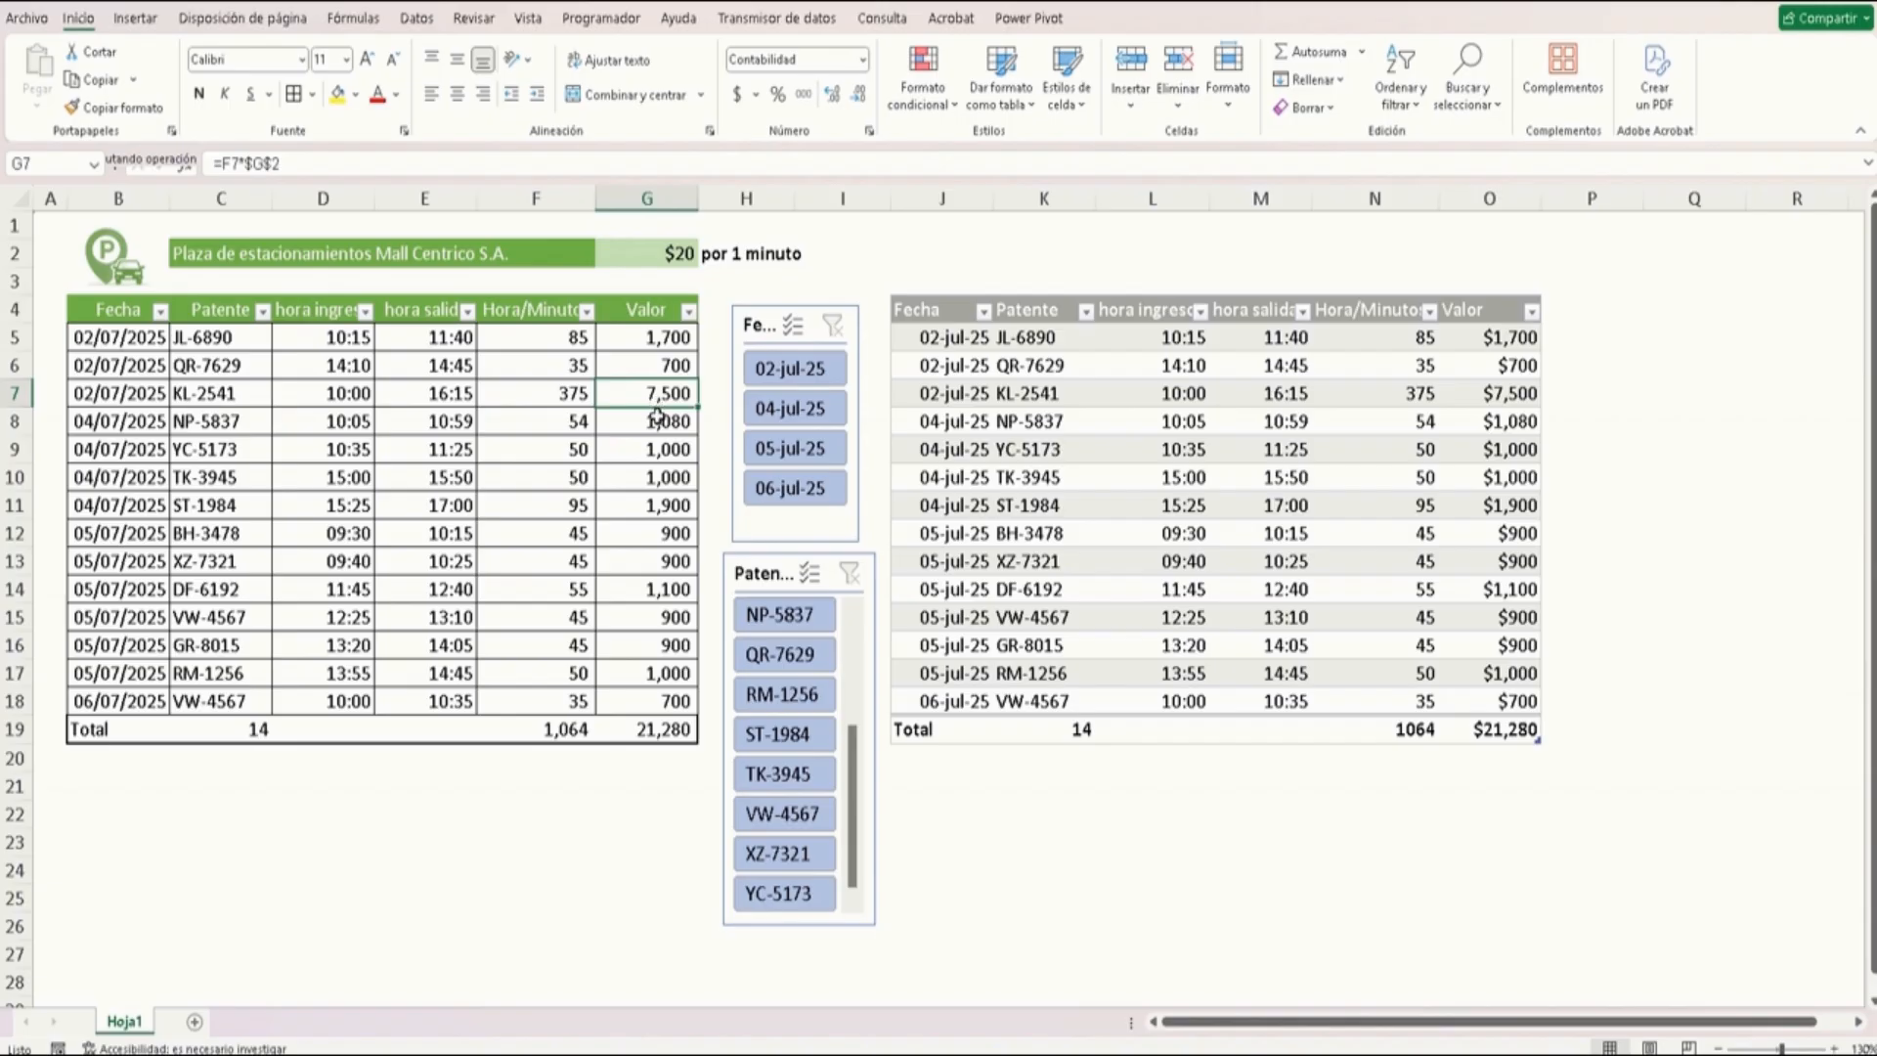
click(983, 401)
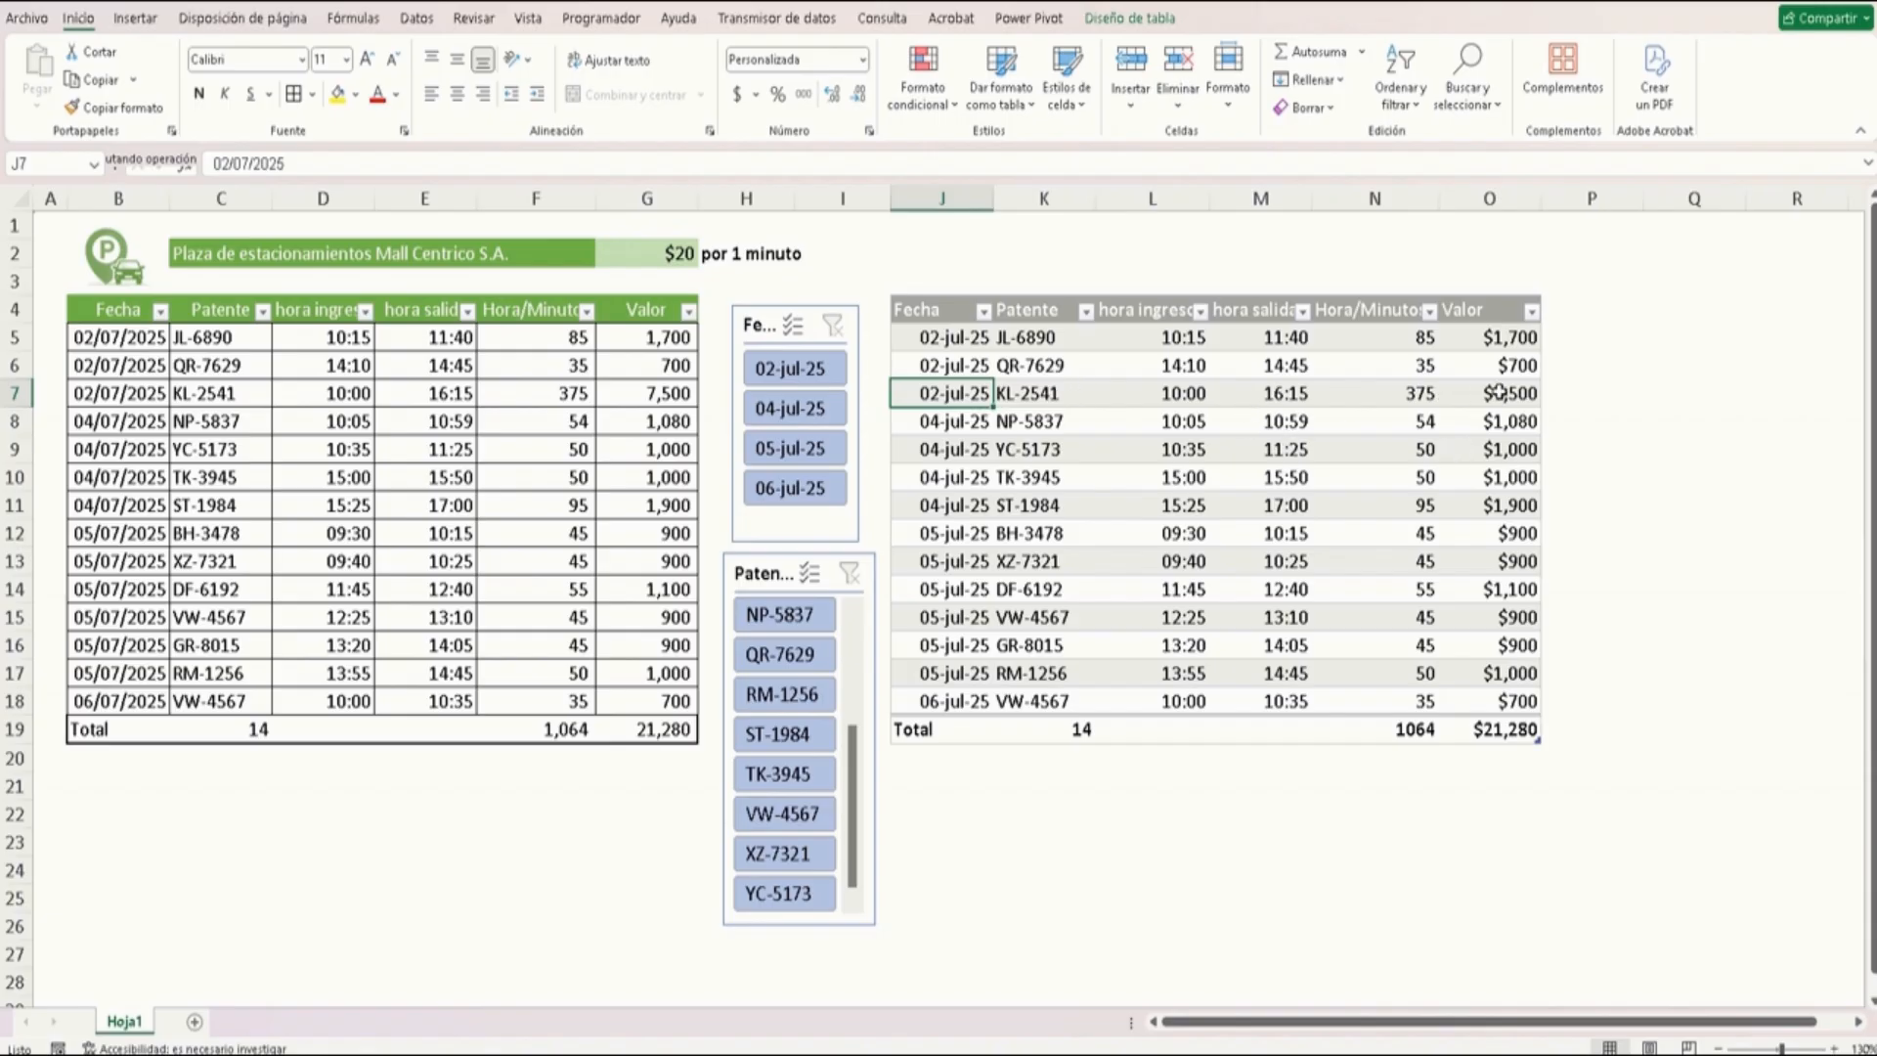
drag(123, 366, 616, 366)
drag(140, 423, 621, 408)
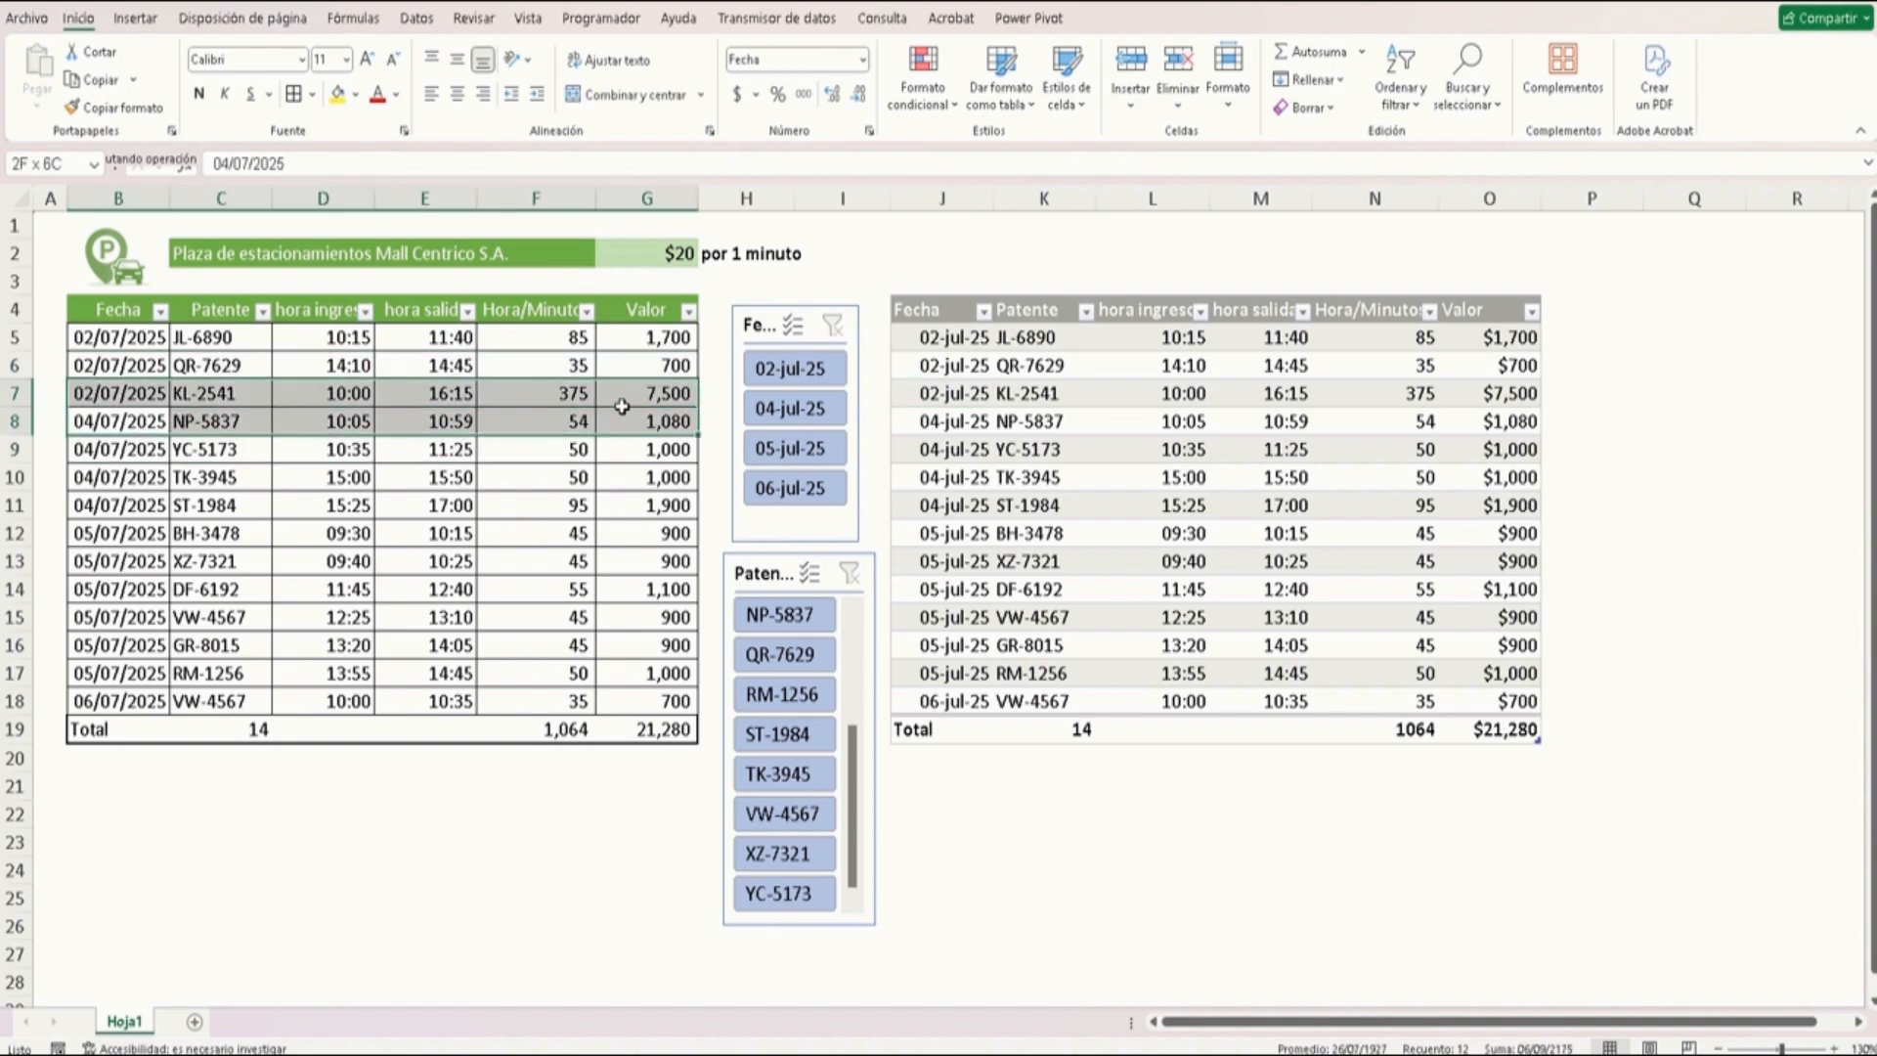
click(578, 475)
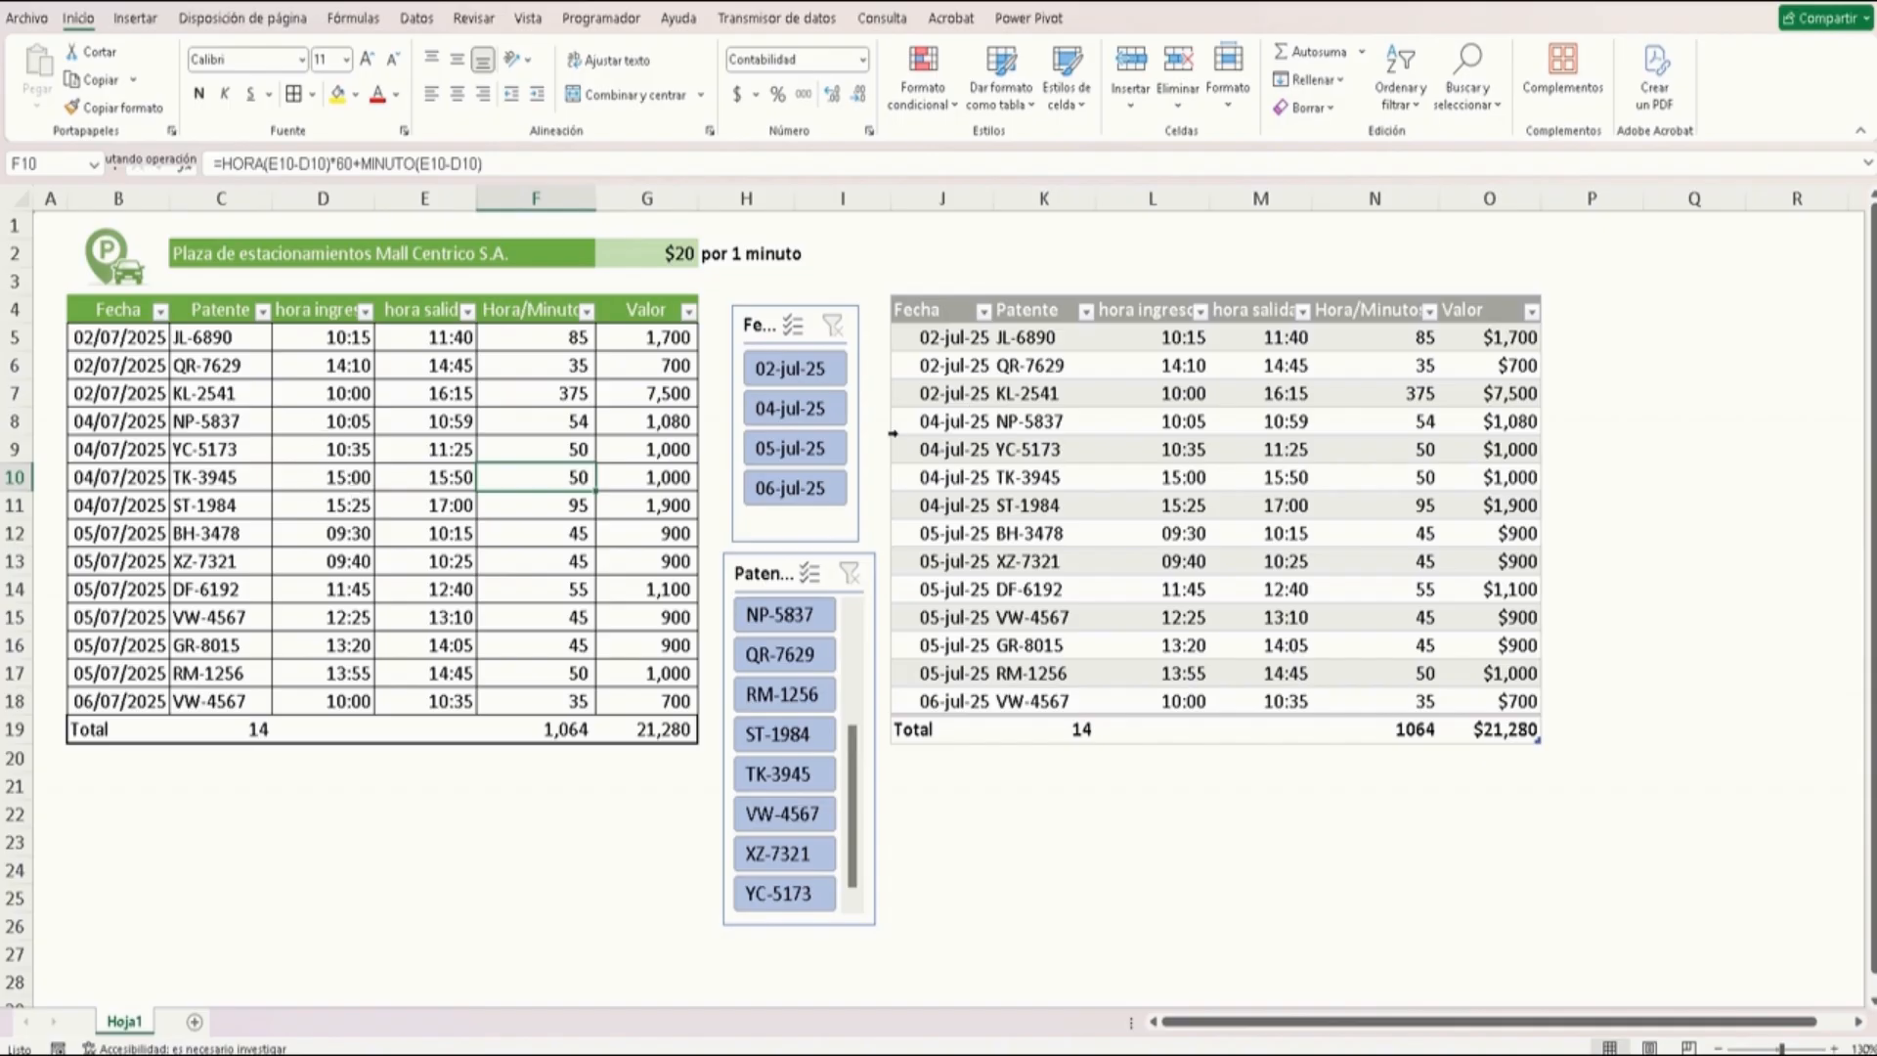
click(1115, 449)
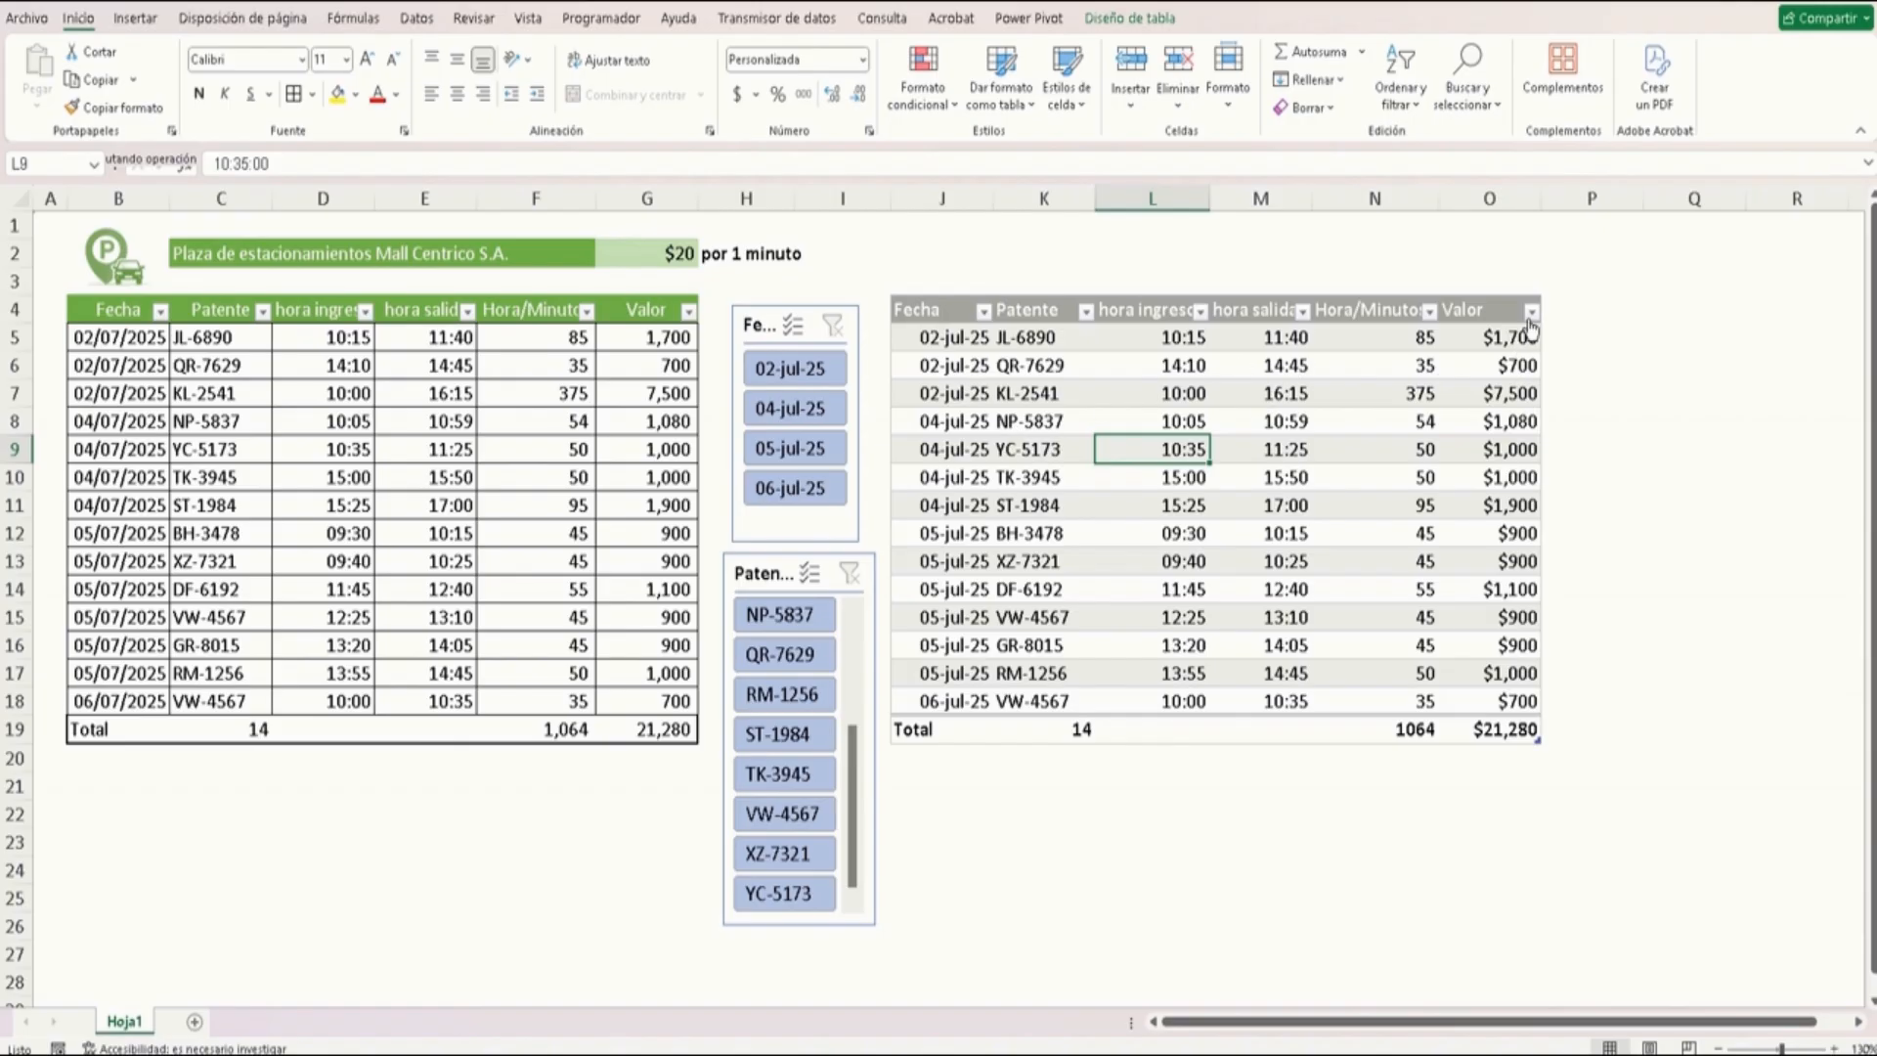
click(1254, 431)
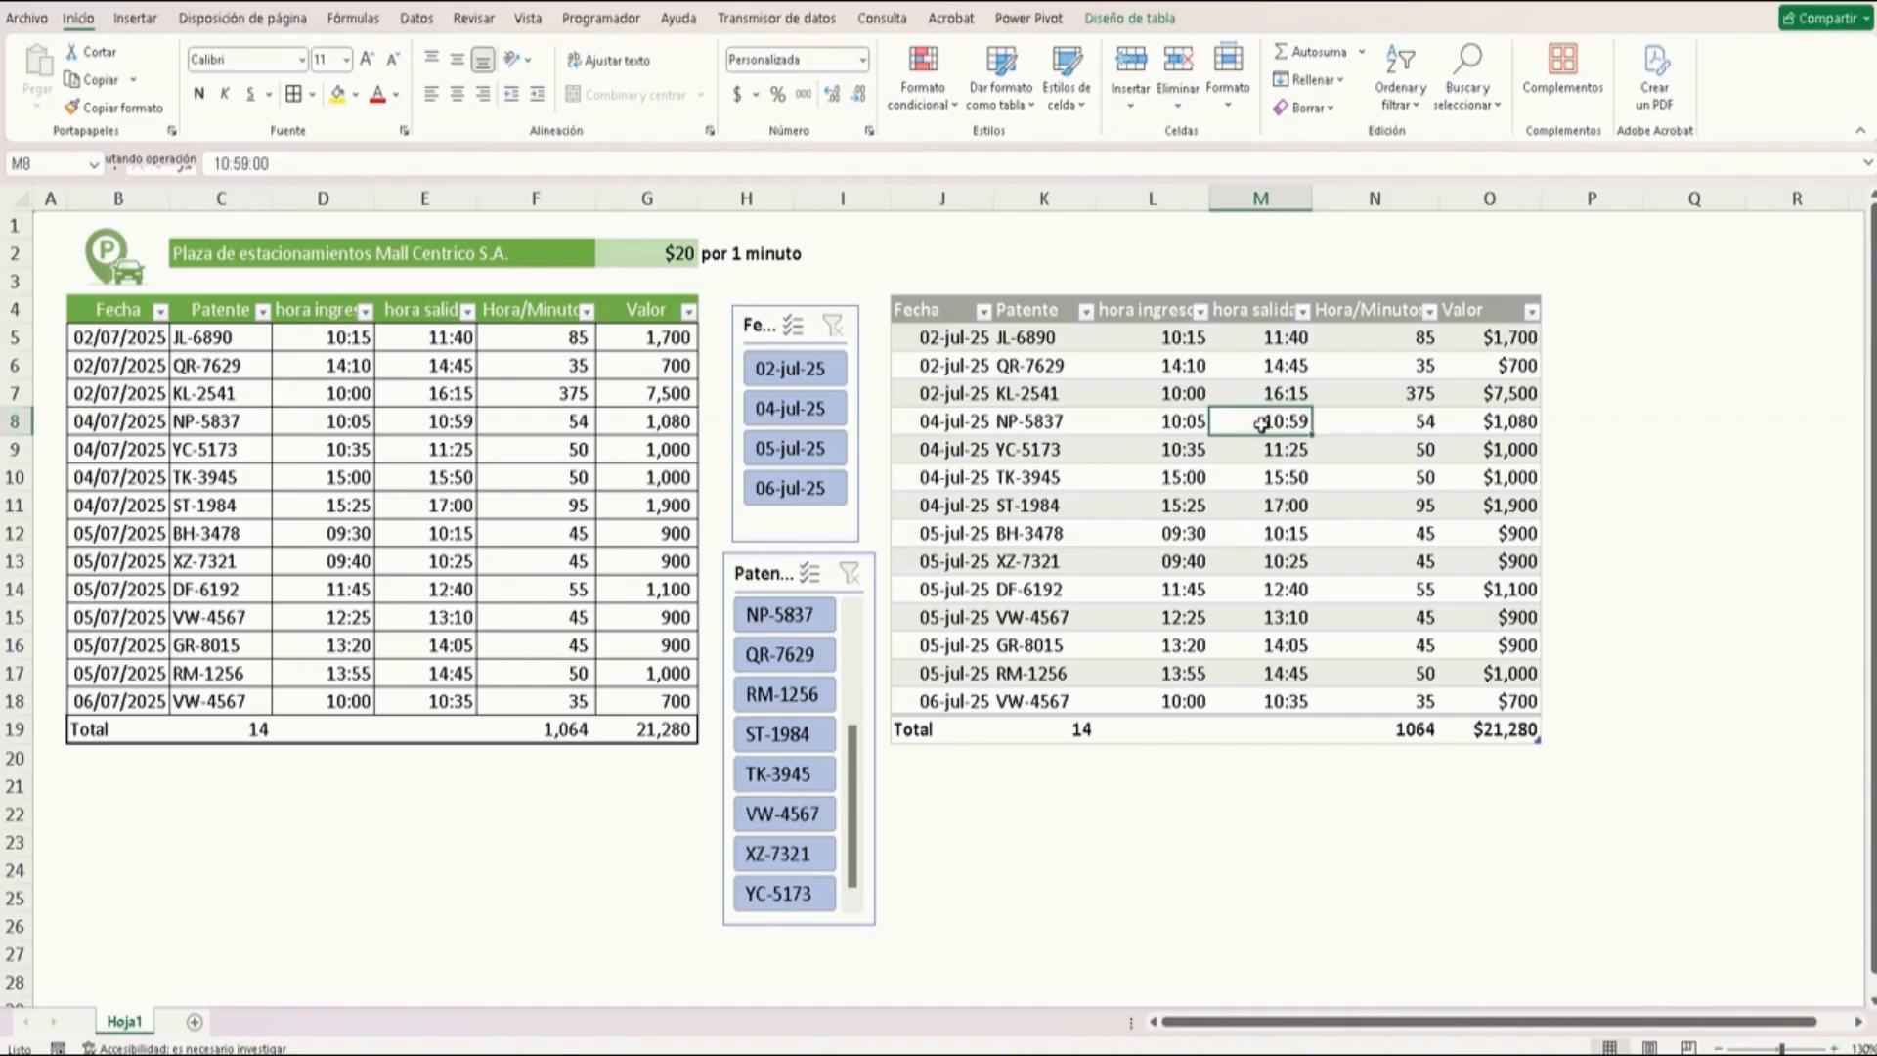